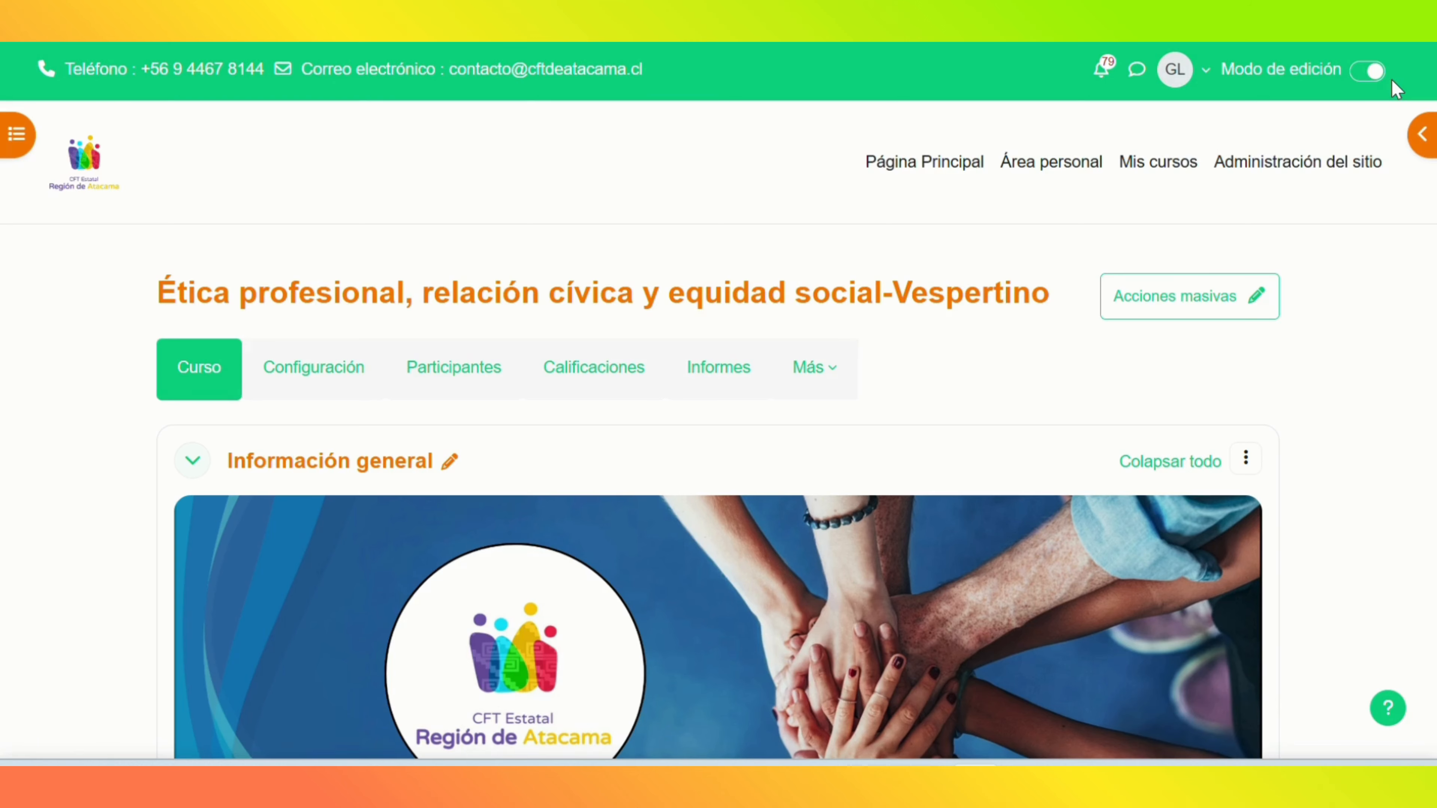
Step: Add a new Cuestionario activity to the course section "Unidad I. La ética como sistema filosófico y su aplicación en el ámbito laboral"
{"action": "scroll", "coordinate": [1392, 78], "scroll_direction": "down", "scroll_amount": 15}
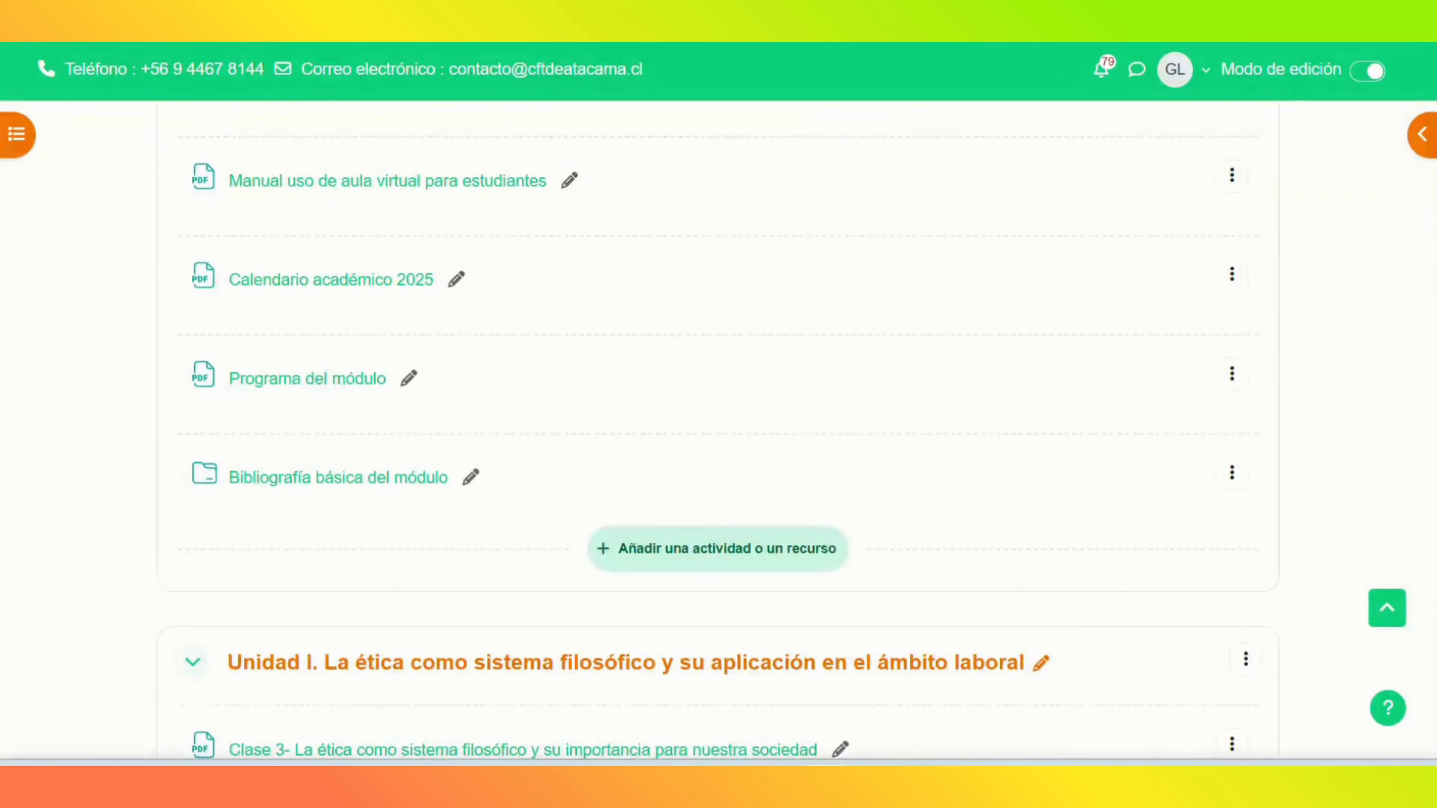
{"action": "scroll", "coordinate": [719, 424], "scroll_direction": "down", "scroll_amount": 9}
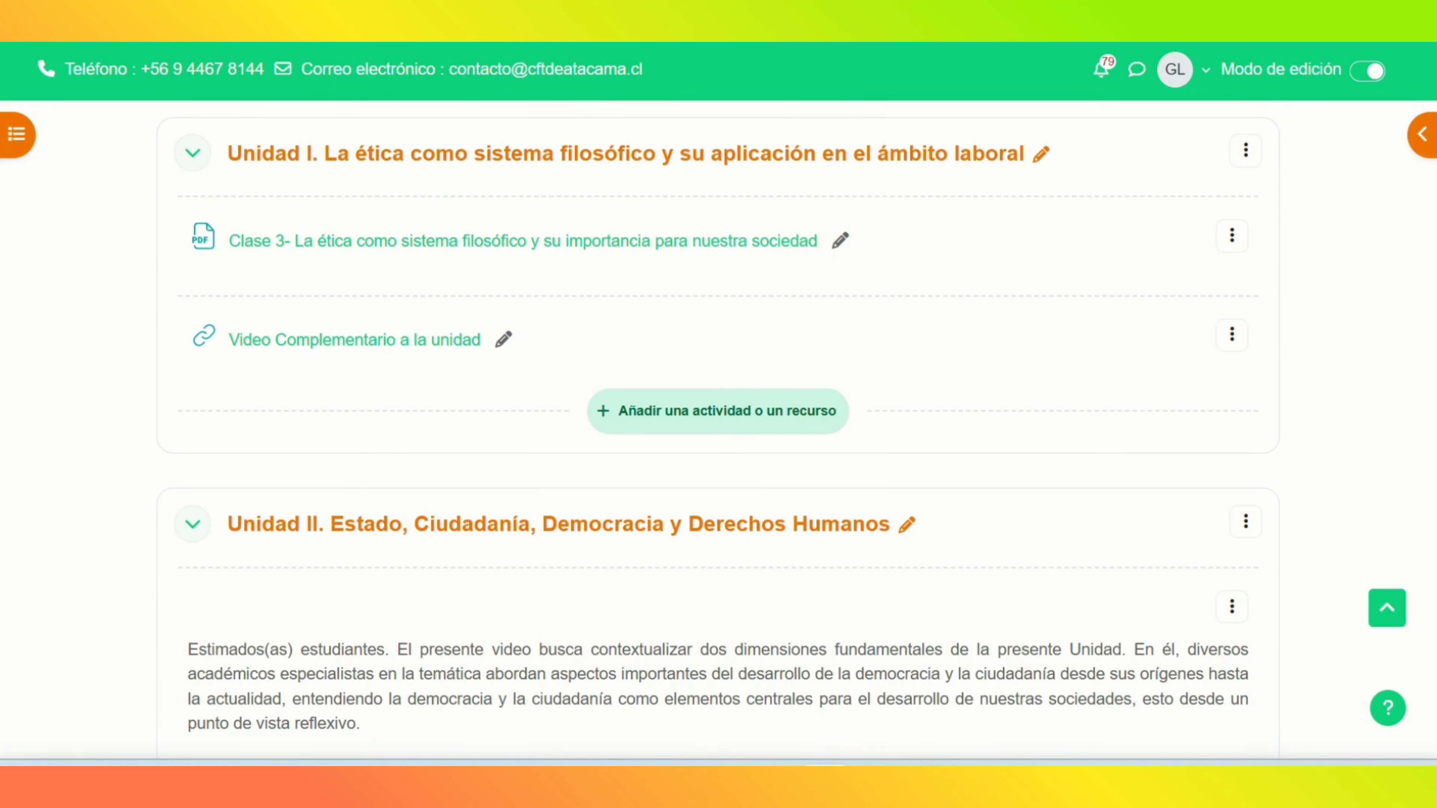
{"action": "left_click", "coordinate": [752, 410]}
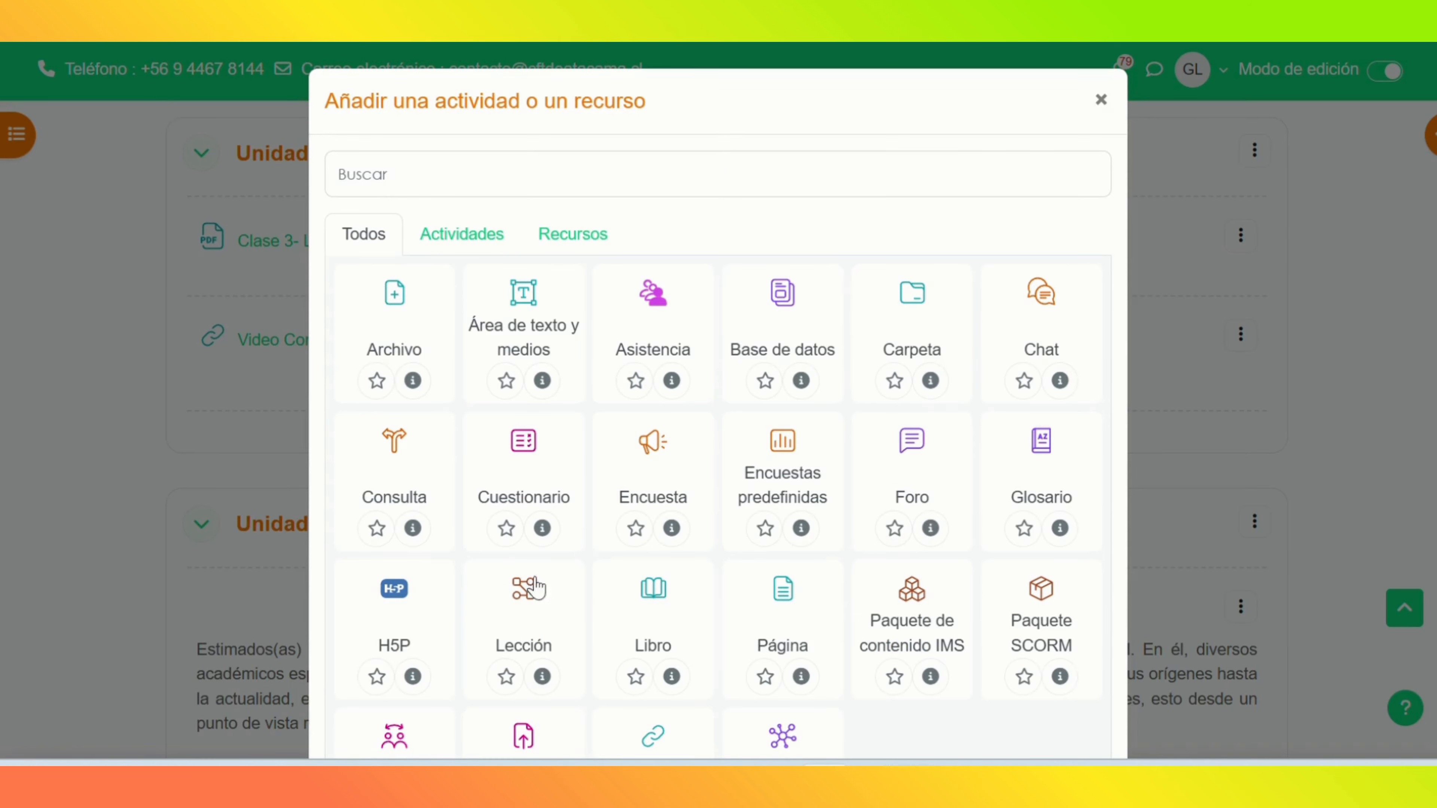
{"action": "left_click", "coordinate": [540, 477]}
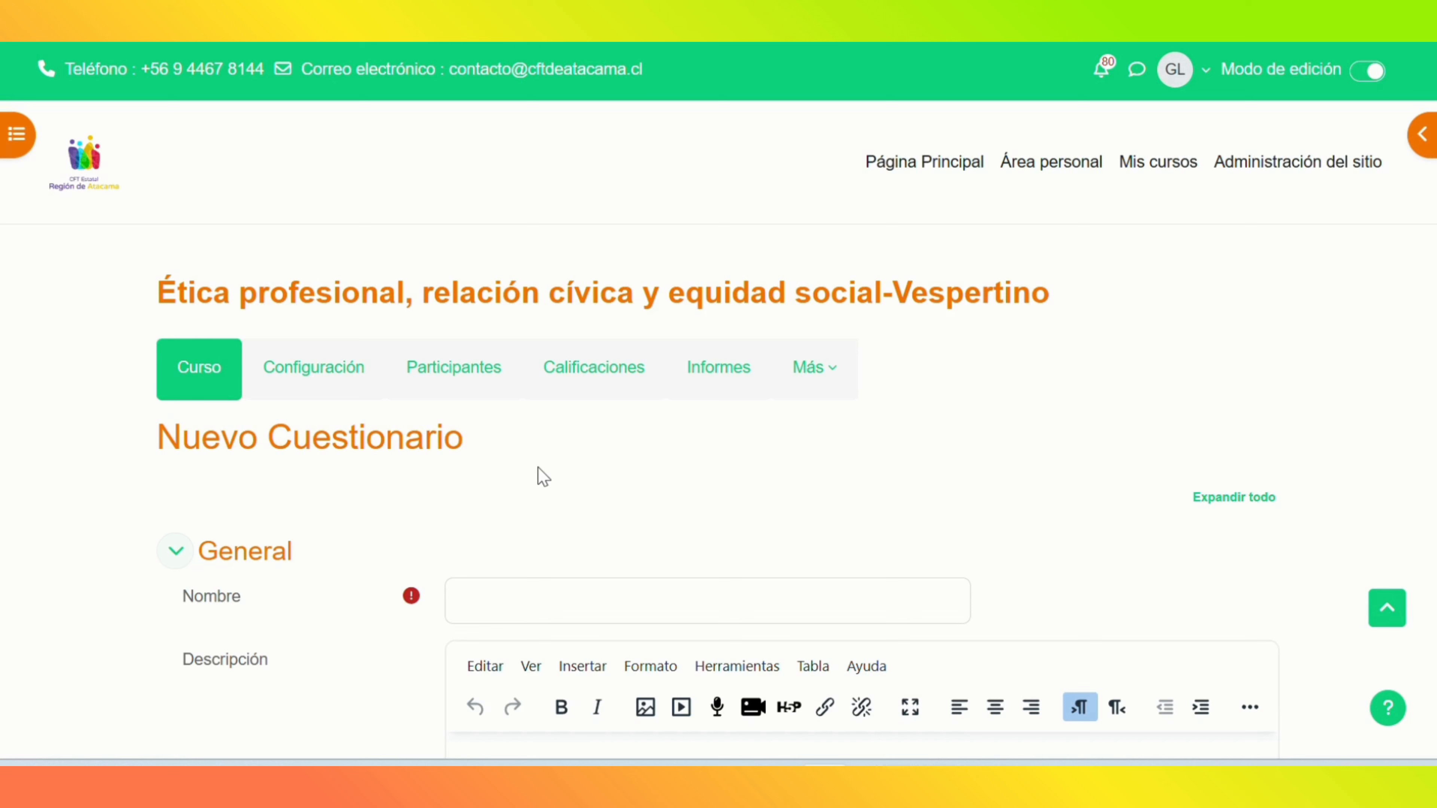
Step: Name the new quiz "Cuestionario Unidad 1"
{"action": "scroll", "coordinate": [543, 477], "scroll_direction": "down", "scroll_amount": 5}
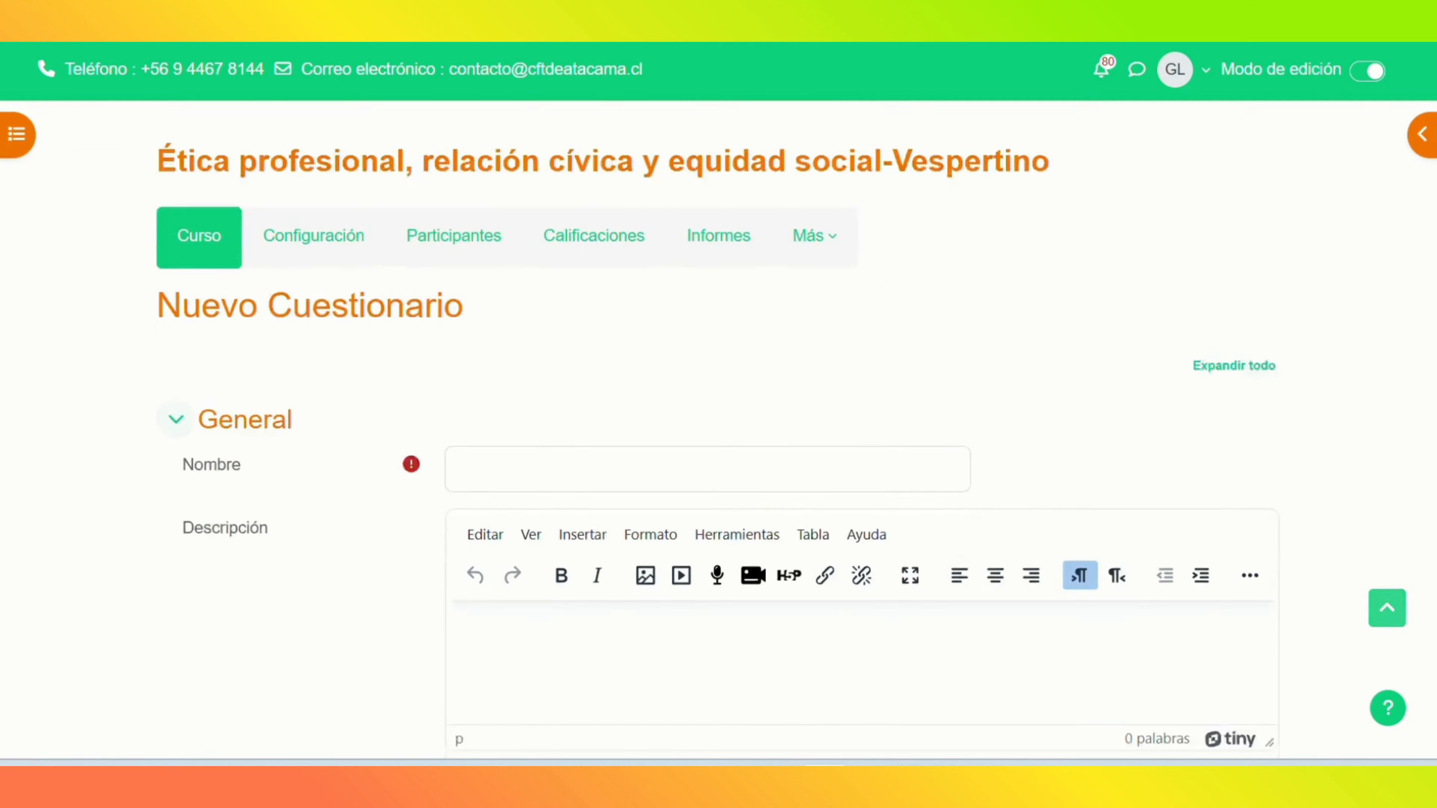
{"action": "left_click", "coordinate": [500, 323]}
{"action": "type", "text": "C"}
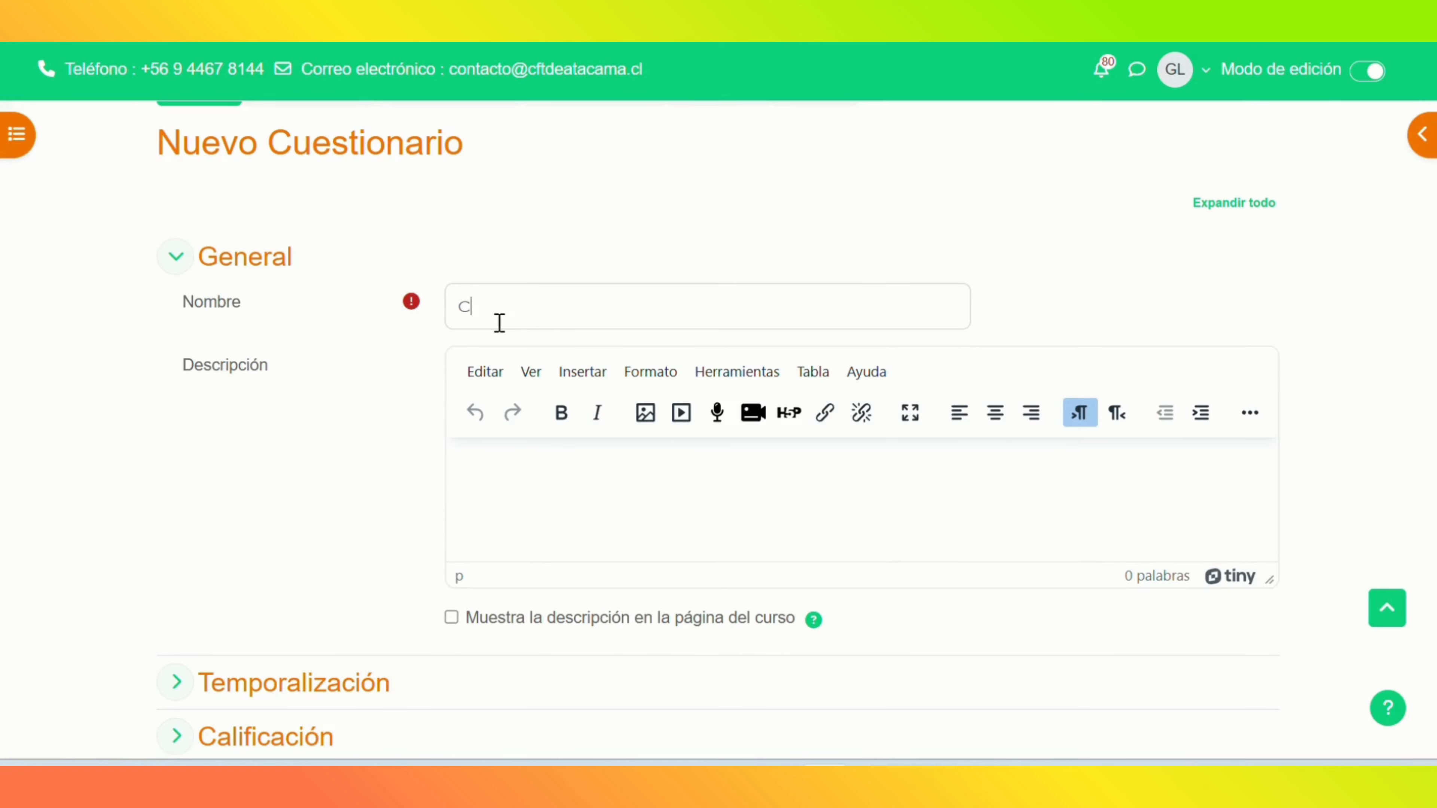
{"action": "type", "text": "uestionario Unidad 1"}
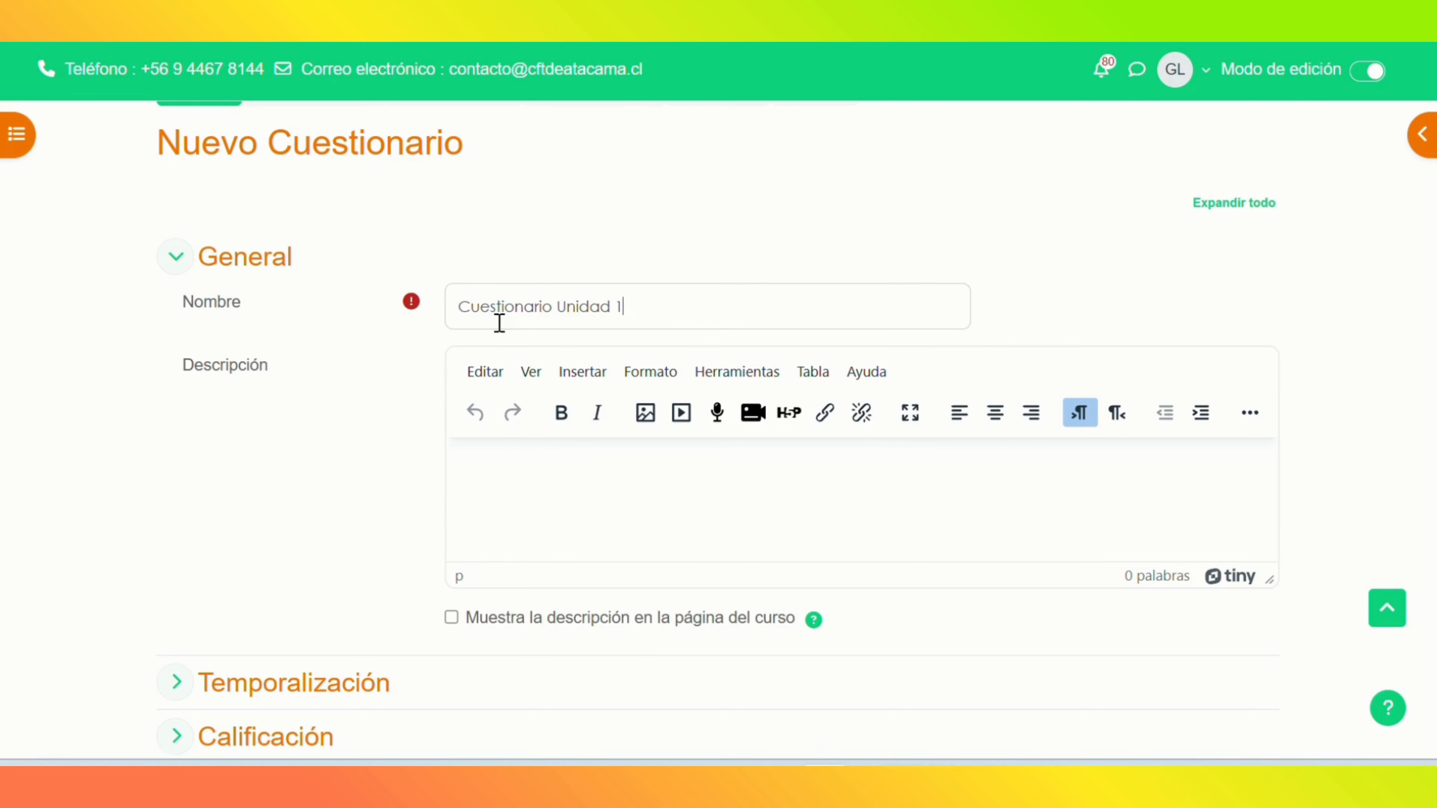
Step: Switch to the Word document and copy the introductory text from "Estimadas(os) estudiantes." through "Éxito"
{"action": "left_click", "coordinate": [557, 509]}
{"action": "left_click", "coordinate": [670, 718]}
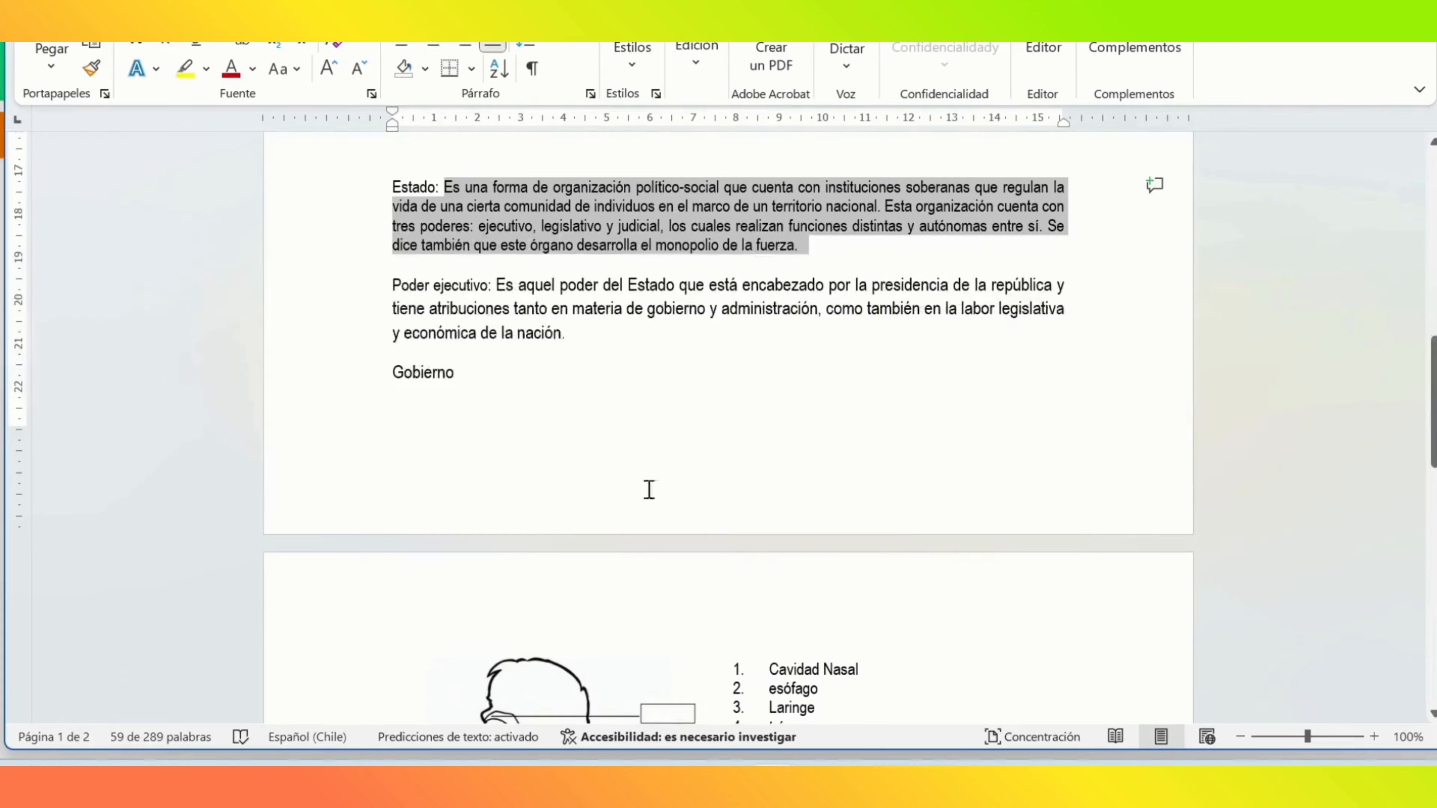
{"action": "scroll", "coordinate": [522, 302], "scroll_direction": "up", "scroll_amount": 15}
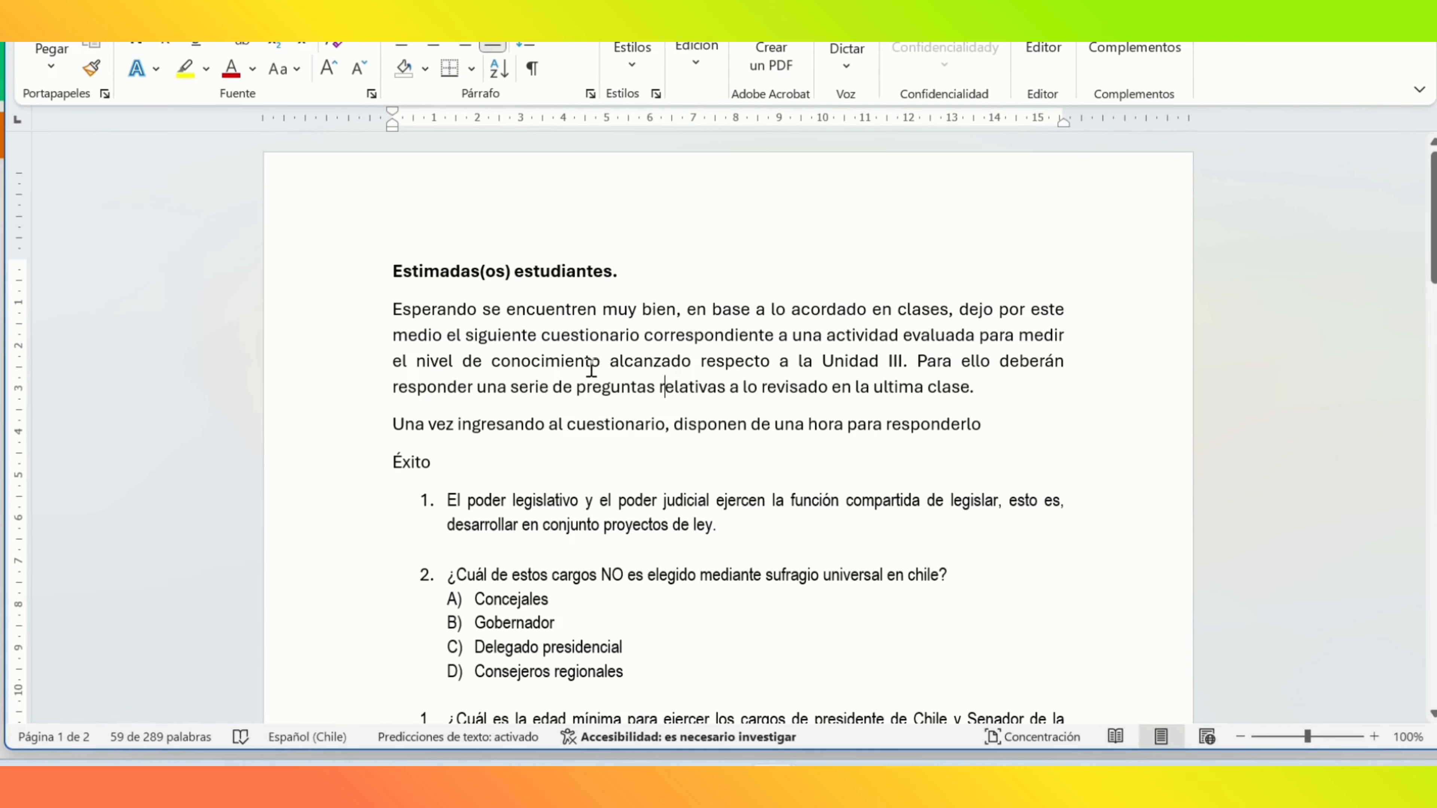
{"action": "left_click_drag", "start_coordinate": [382, 270], "coordinate": [445, 465]}
{"action": "right_click", "coordinate": [423, 378]}
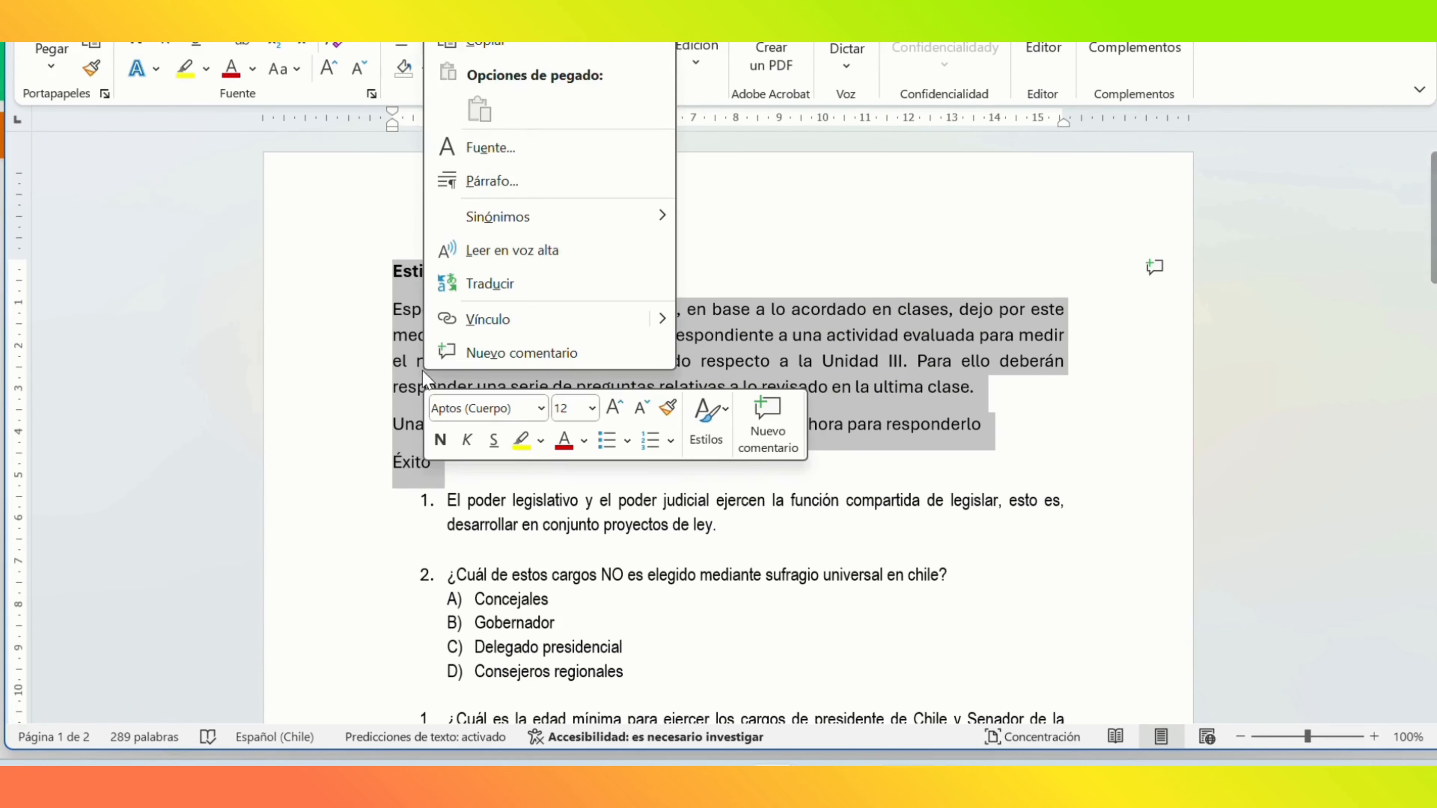
{"action": "left_click", "coordinate": [498, 45]}
Step: Return to the Moodle quiz form, paste the copied text as the description and have it shown on the course page
{"action": "key", "text": "alt+Tab"}
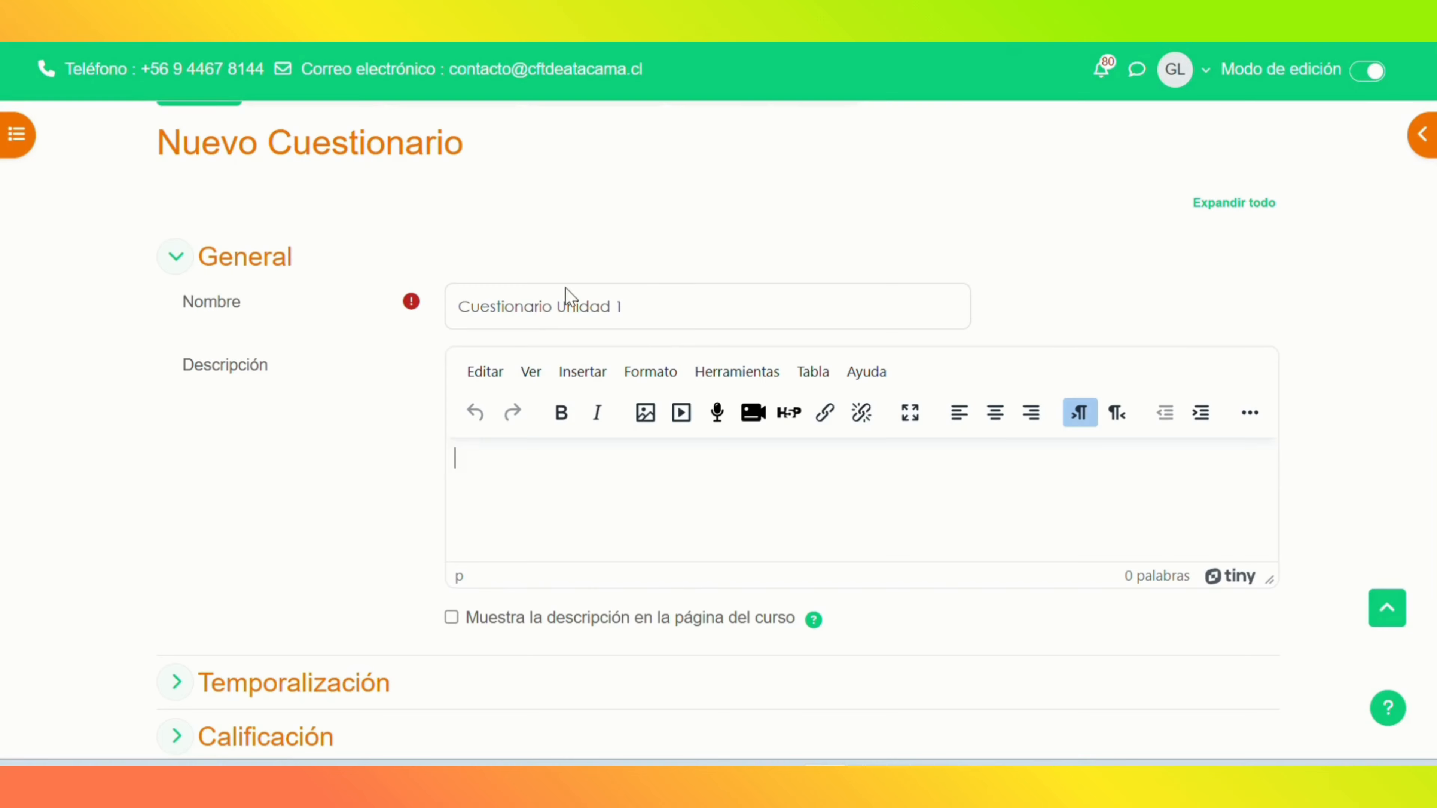
{"action": "key", "text": "ctrl+v"}
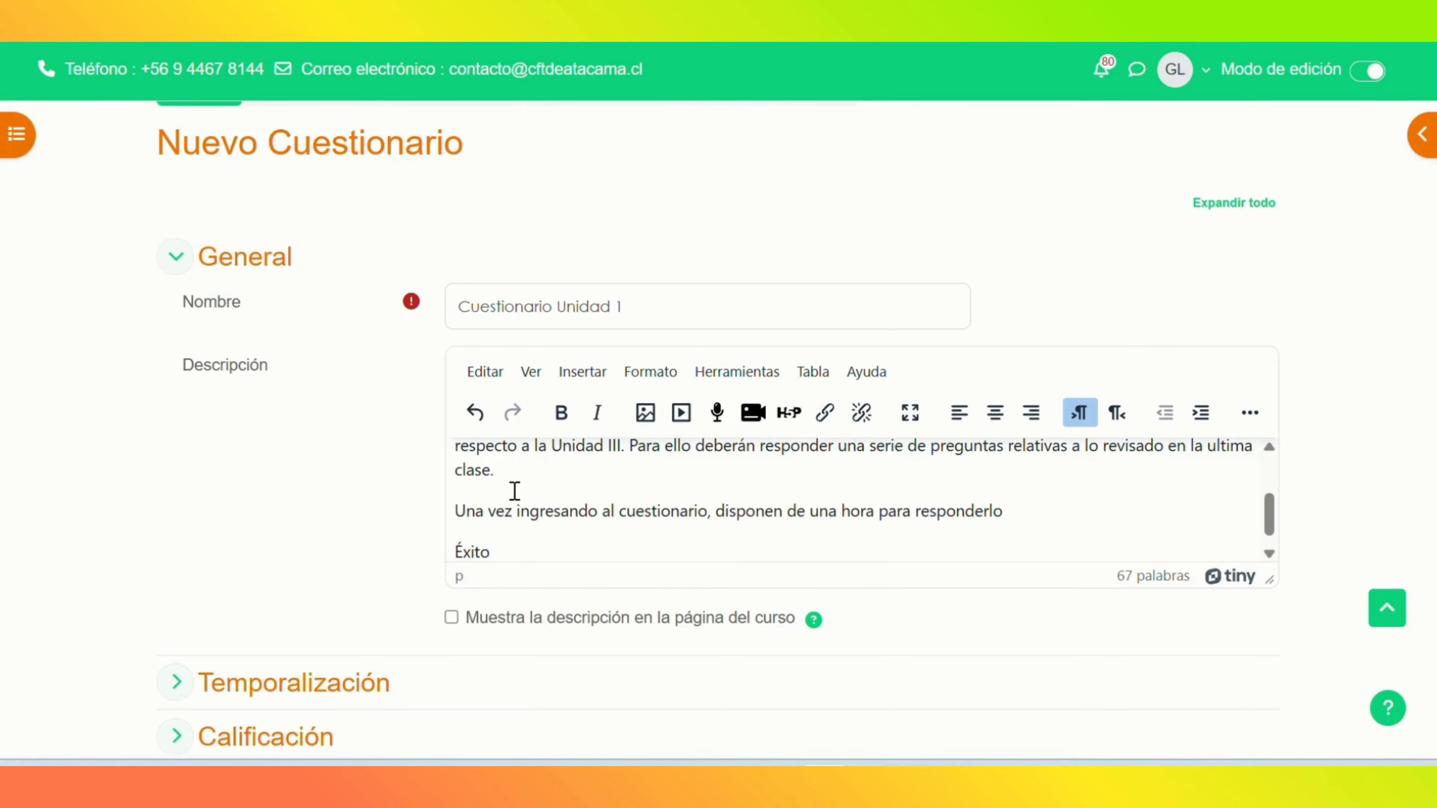
{"action": "left_click", "coordinate": [451, 617]}
Step: In the Temporalización settings, enable the quiz opening date and set its day to 22 septiembre 2025
{"action": "scroll", "coordinate": [1380, 225], "scroll_direction": "down", "scroll_amount": 5}
{"action": "scroll", "coordinate": [725, 432], "scroll_direction": "down", "scroll_amount": 1}
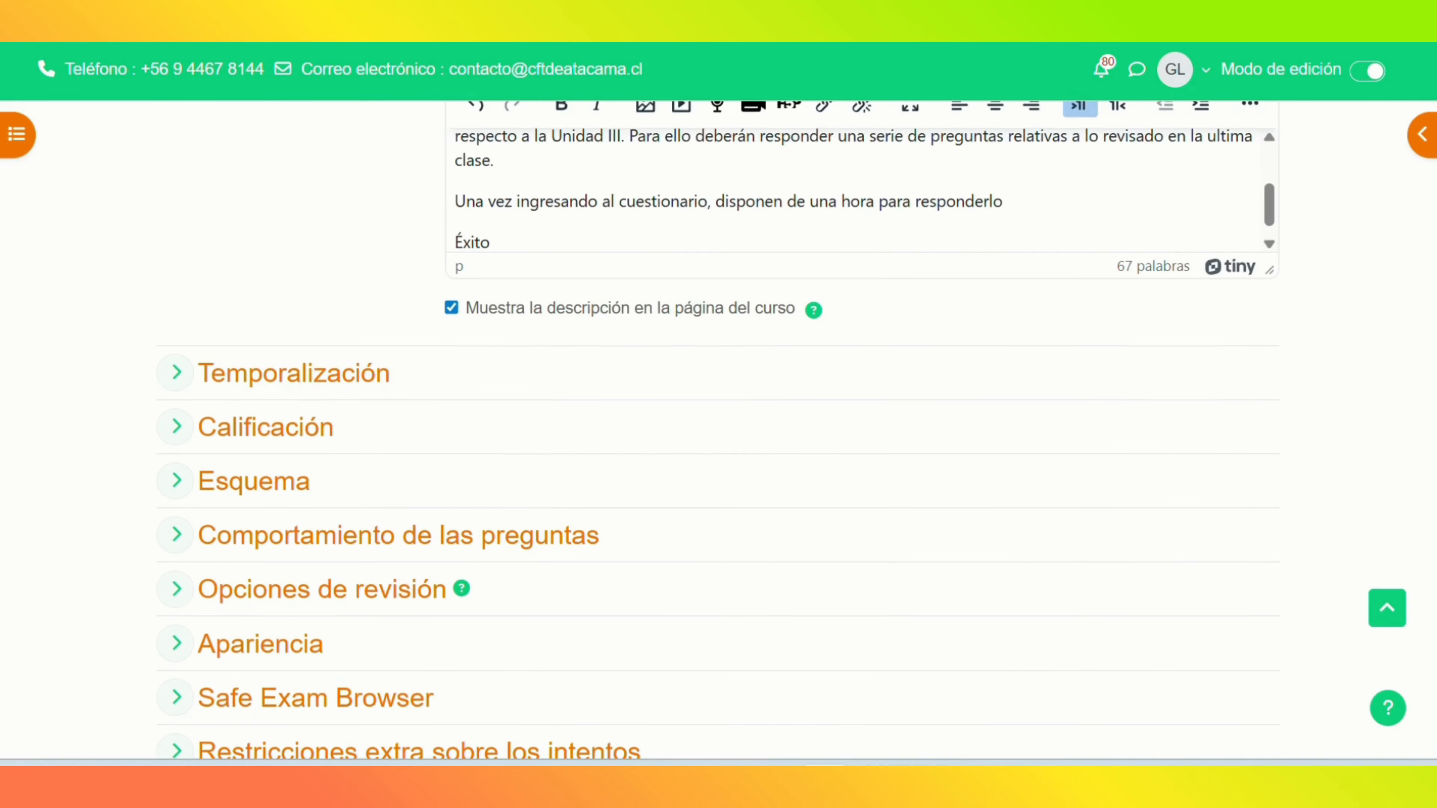
{"action": "scroll", "coordinate": [726, 432], "scroll_direction": "down", "scroll_amount": 4}
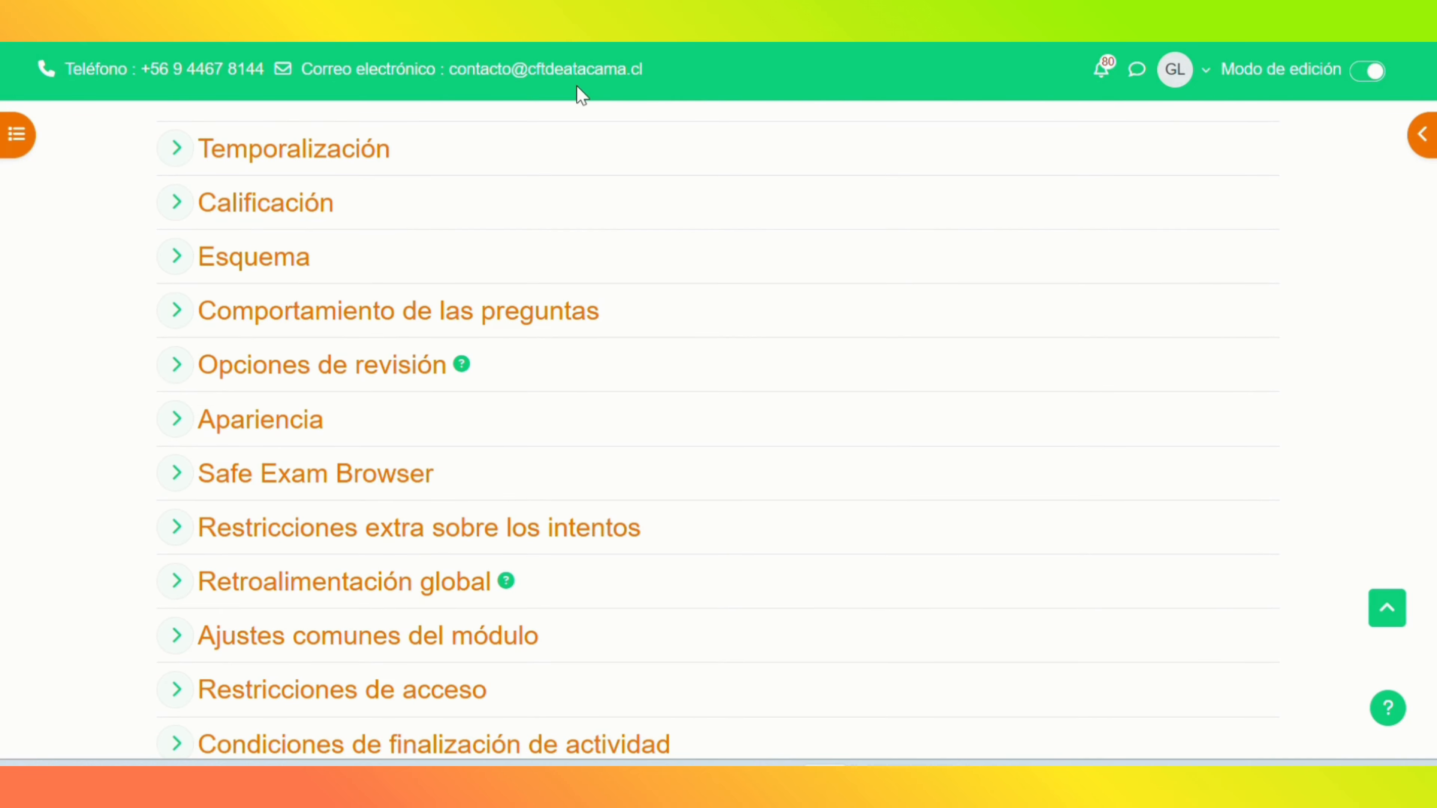
{"action": "left_click", "coordinate": [334, 151]}
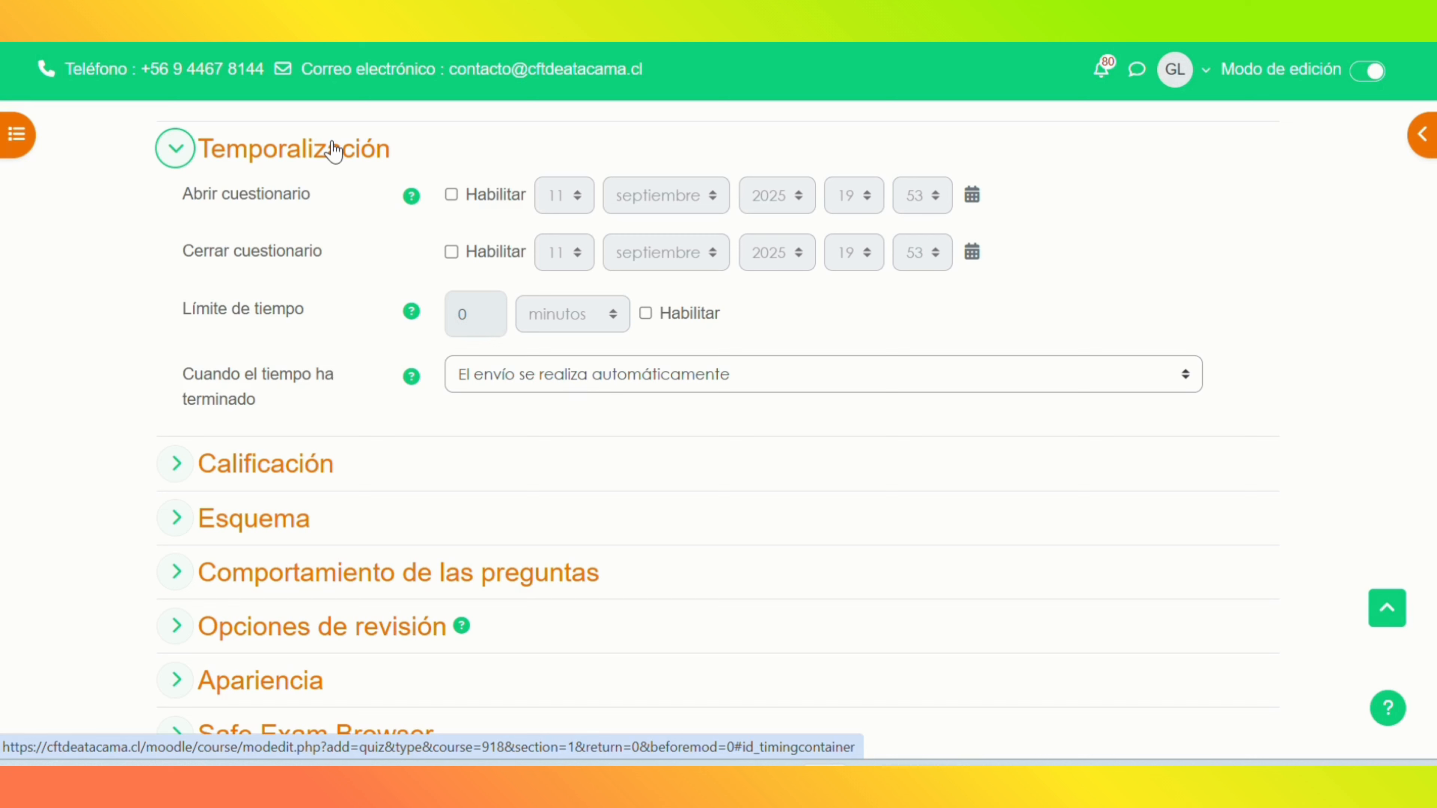
{"action": "left_click", "coordinate": [452, 196]}
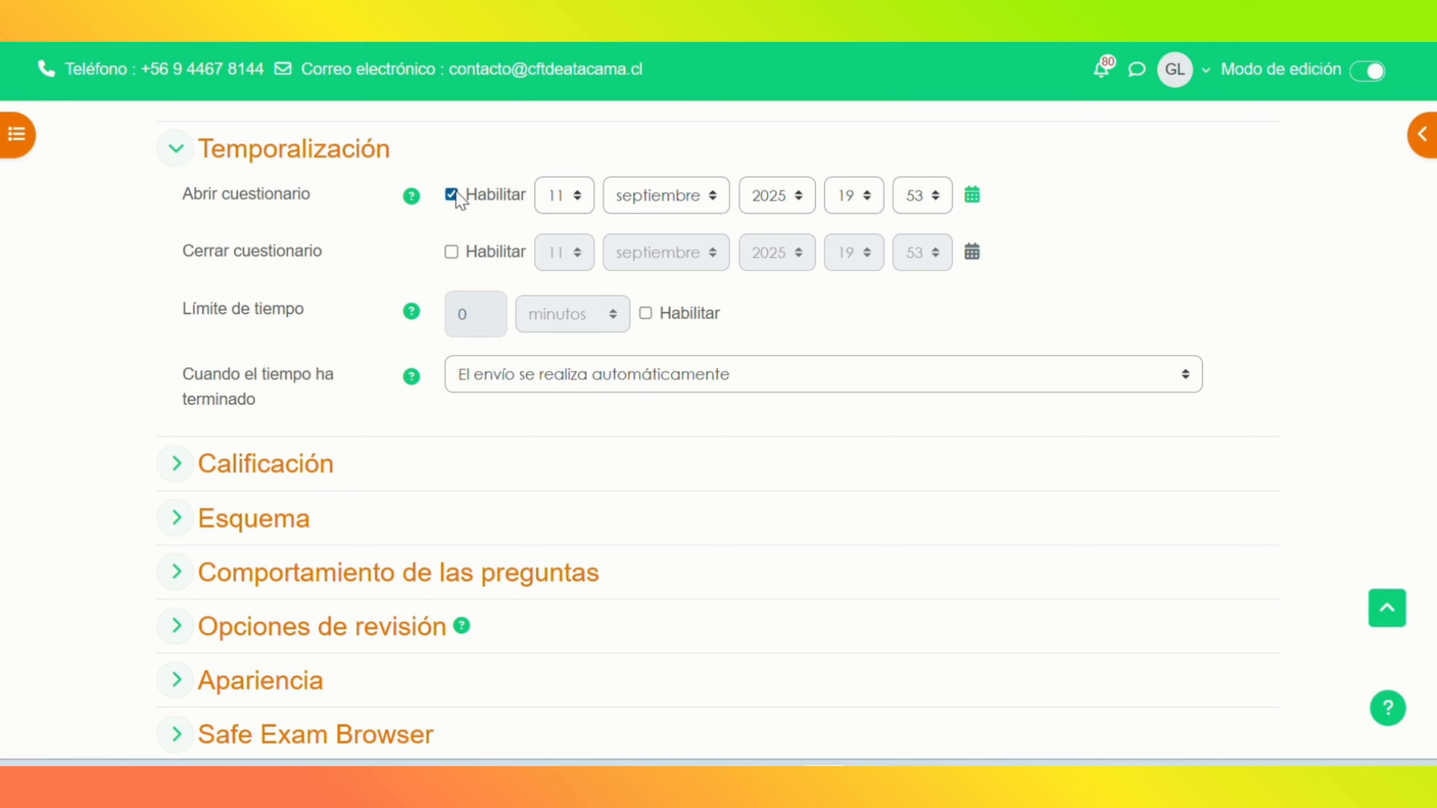
{"action": "left_click", "coordinate": [564, 196]}
{"action": "left_click_drag", "start_coordinate": [588, 266], "coordinate": [595, 385]}
{"action": "left_click", "coordinate": [586, 751]}
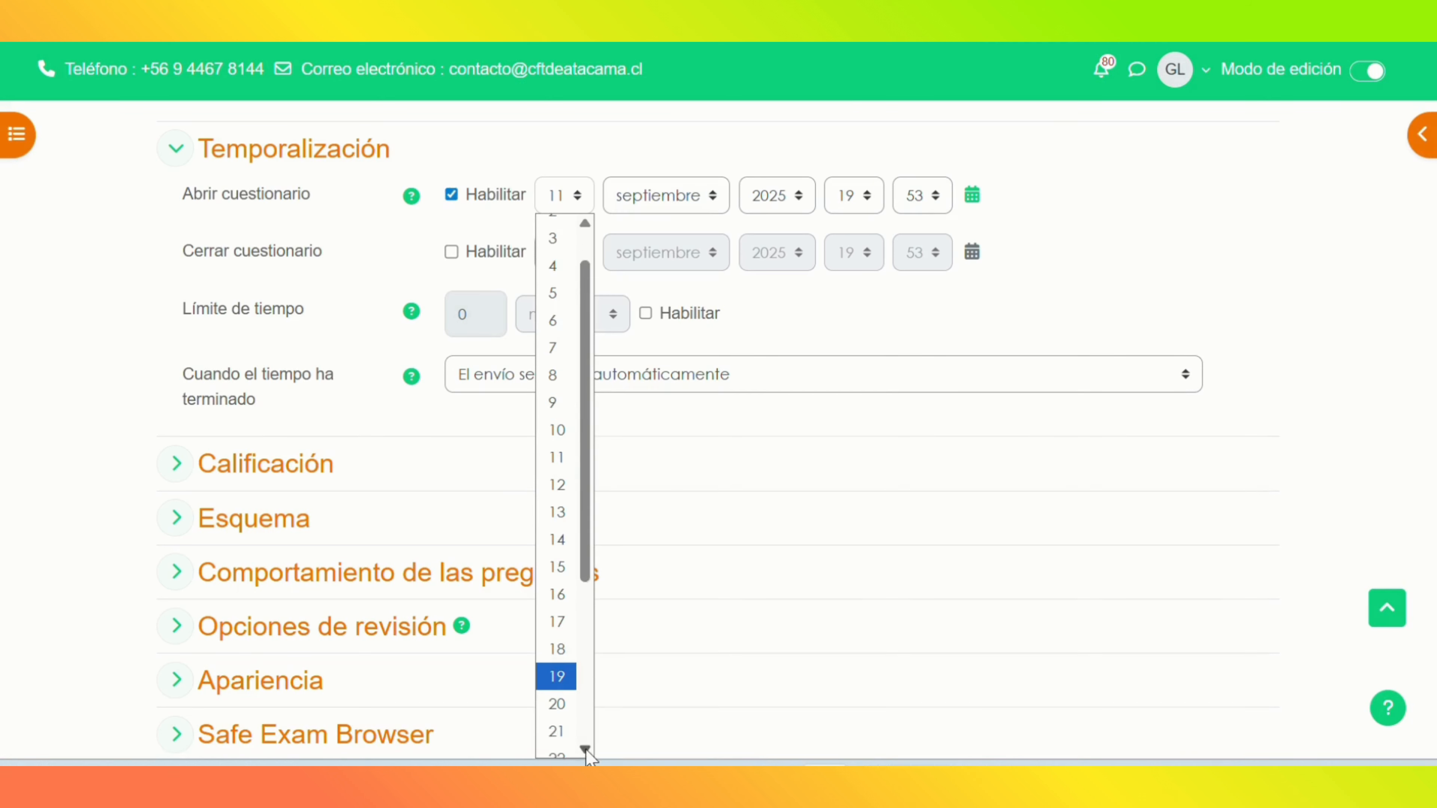
{"action": "left_click", "coordinate": [564, 749]}
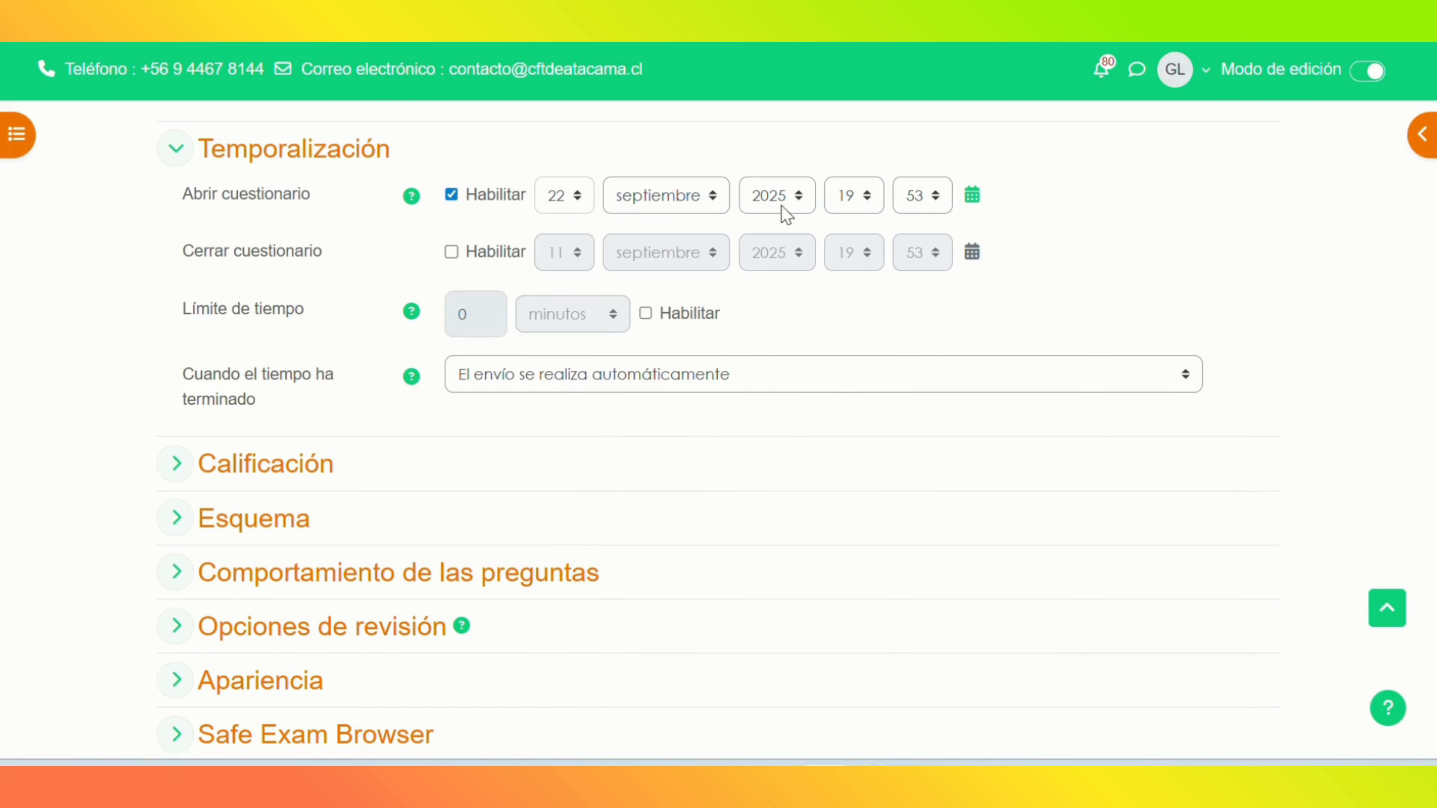
Step: Set the quiz opening time to 09:00
{"action": "left_click", "coordinate": [866, 197]}
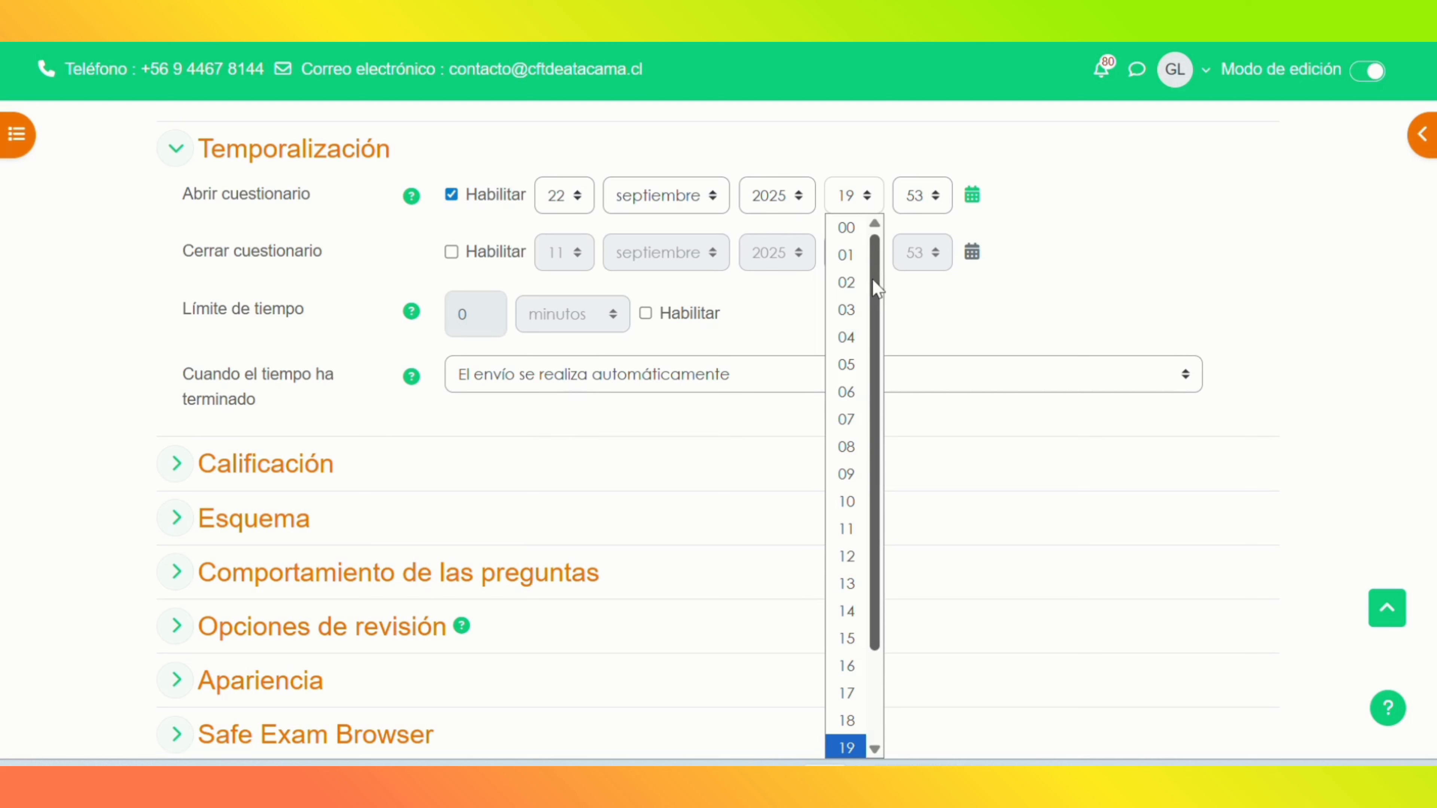
{"action": "left_click", "coordinate": [849, 475]}
{"action": "left_click", "coordinate": [921, 196]}
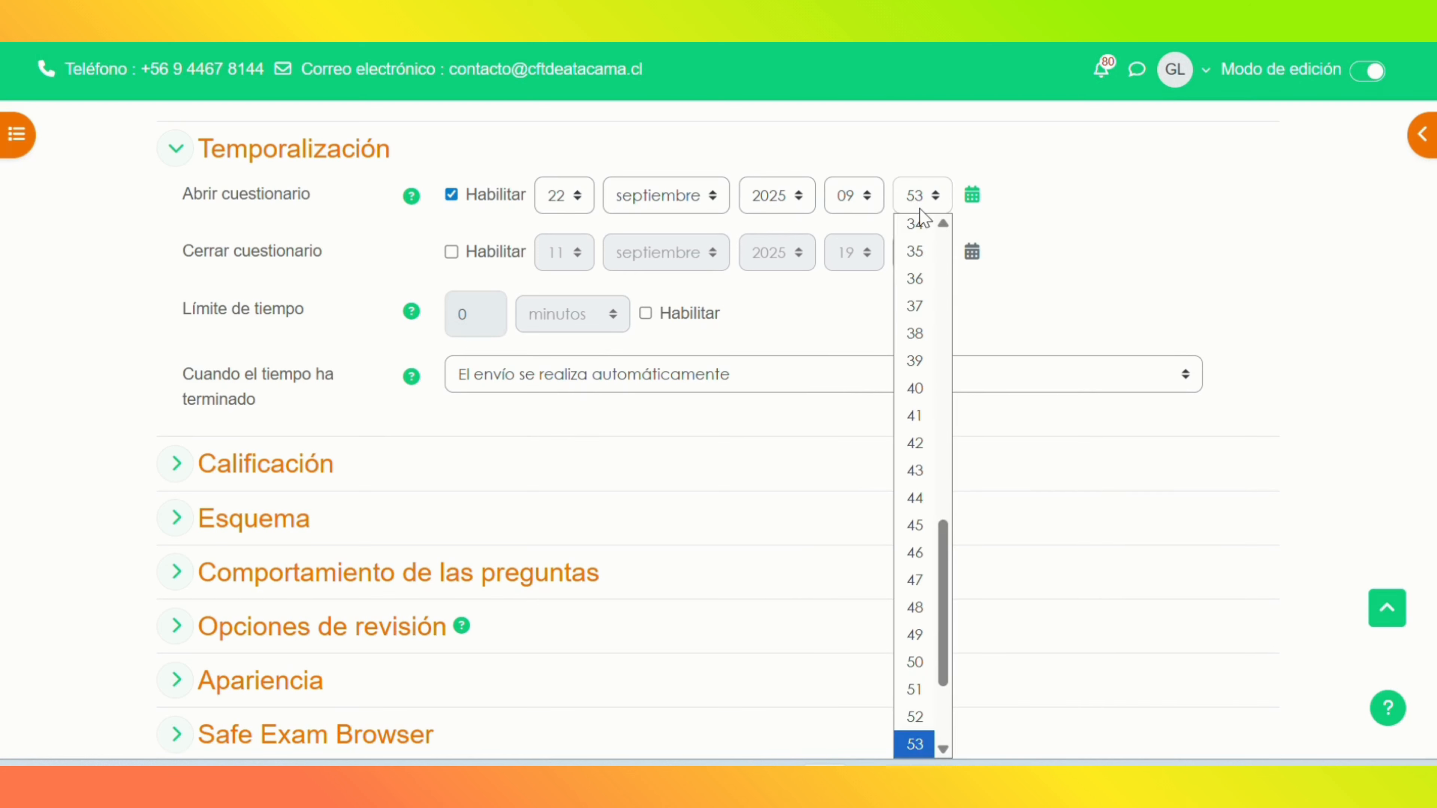
{"action": "left_click_drag", "start_coordinate": [950, 562], "coordinate": [942, 232]}
{"action": "left_click", "coordinate": [930, 235]}
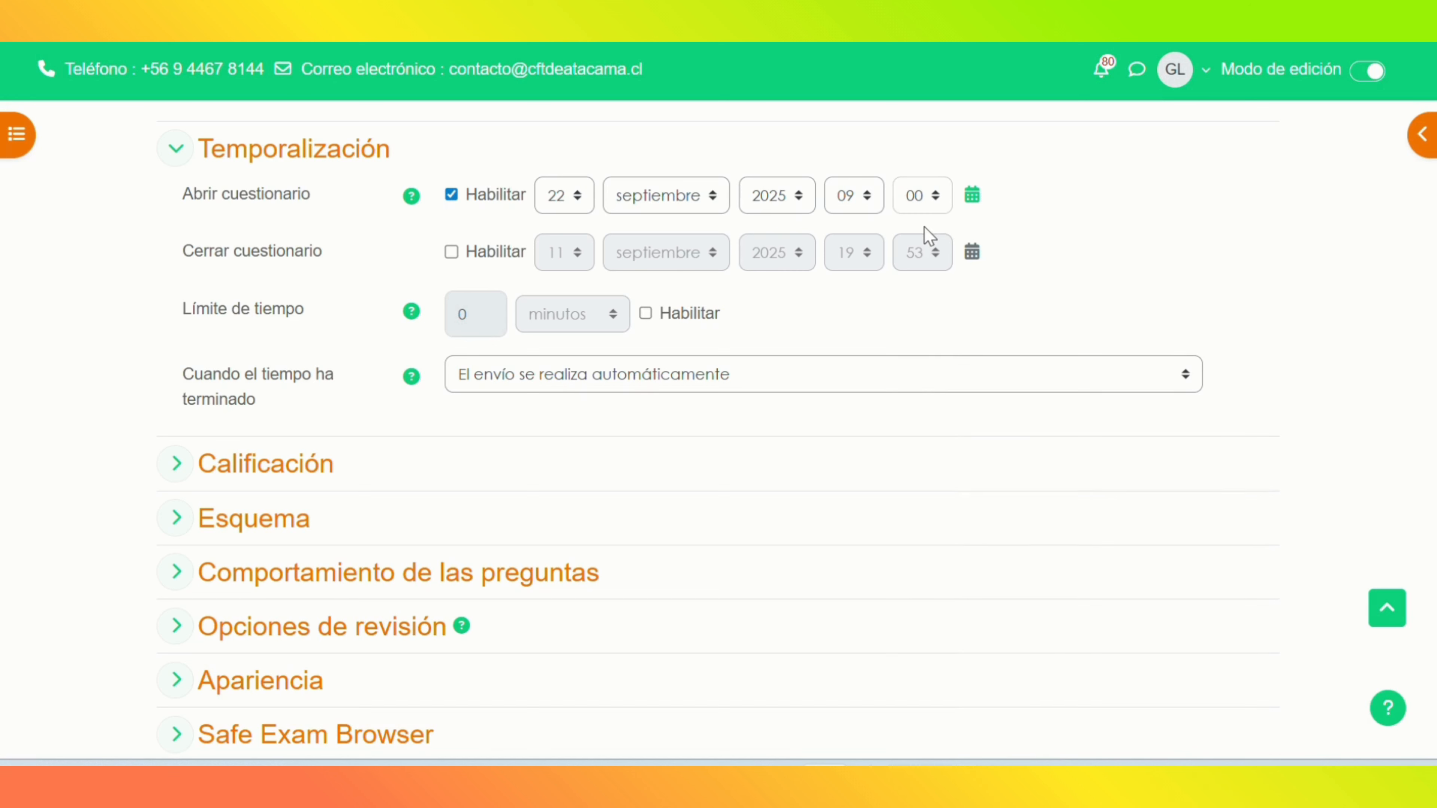
Step: Enable the quiz closing date and set its day to 23 septiembre 2025
{"action": "left_click", "coordinate": [474, 258]}
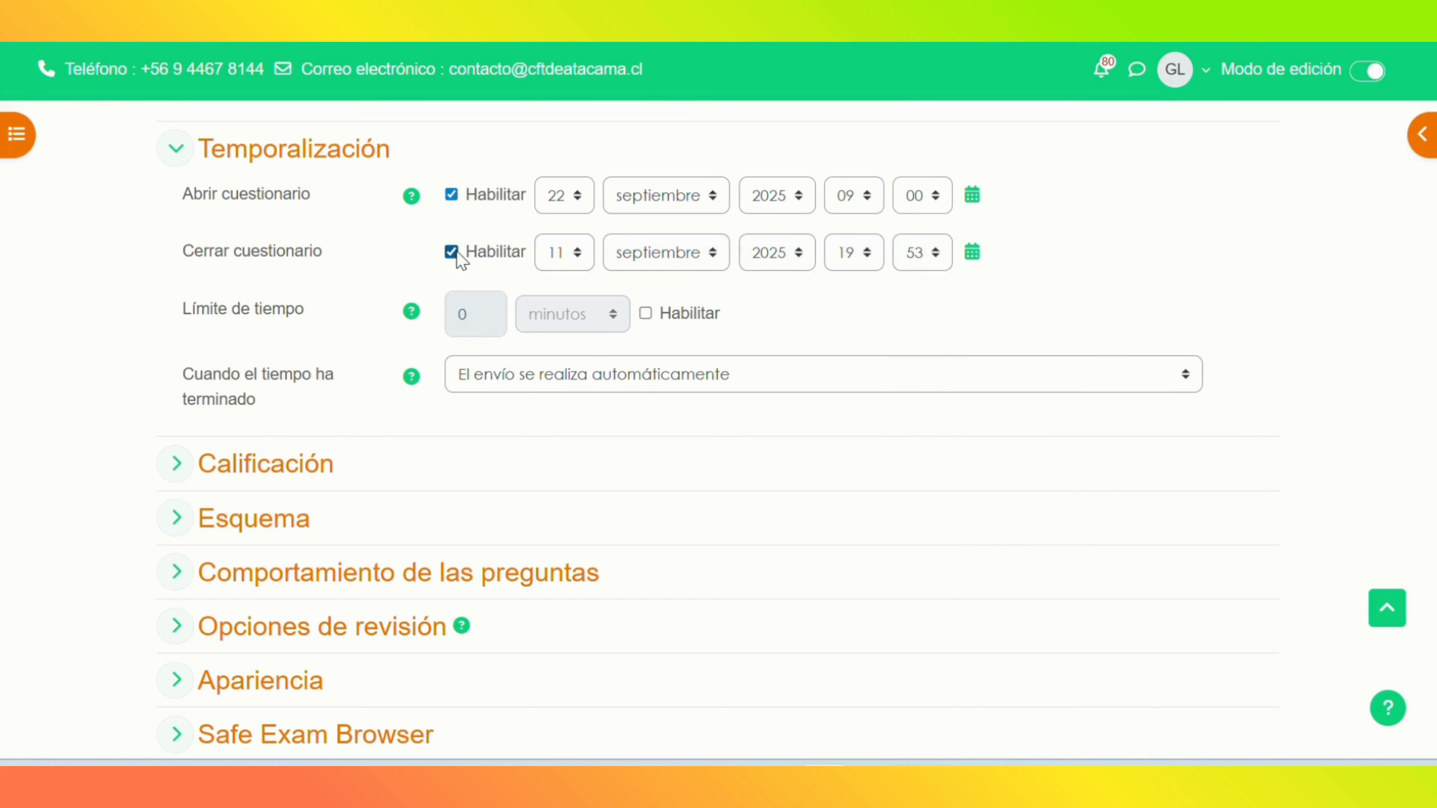
{"action": "left_click", "coordinate": [540, 260]}
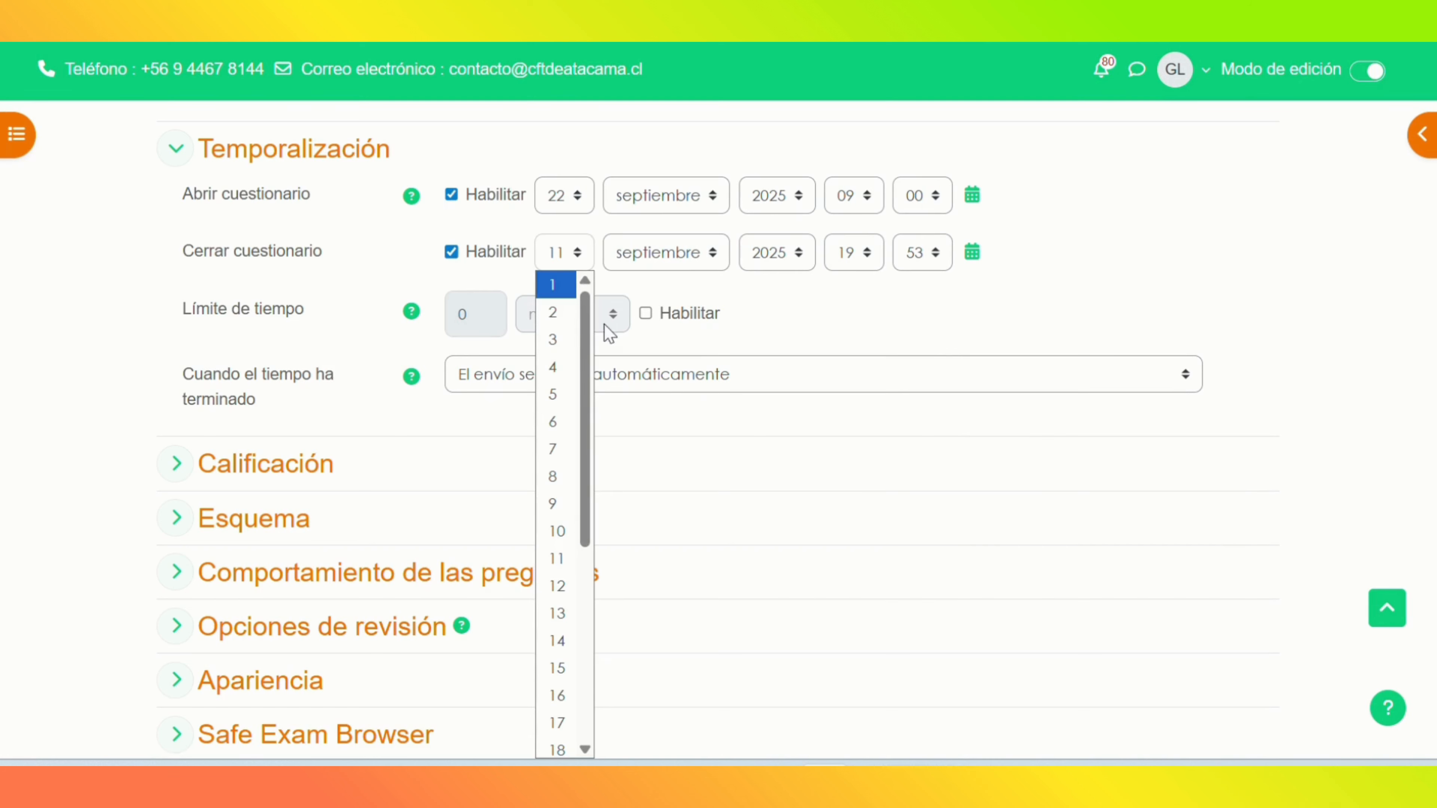
{"action": "left_click_drag", "start_coordinate": [591, 340], "coordinate": [616, 566]}
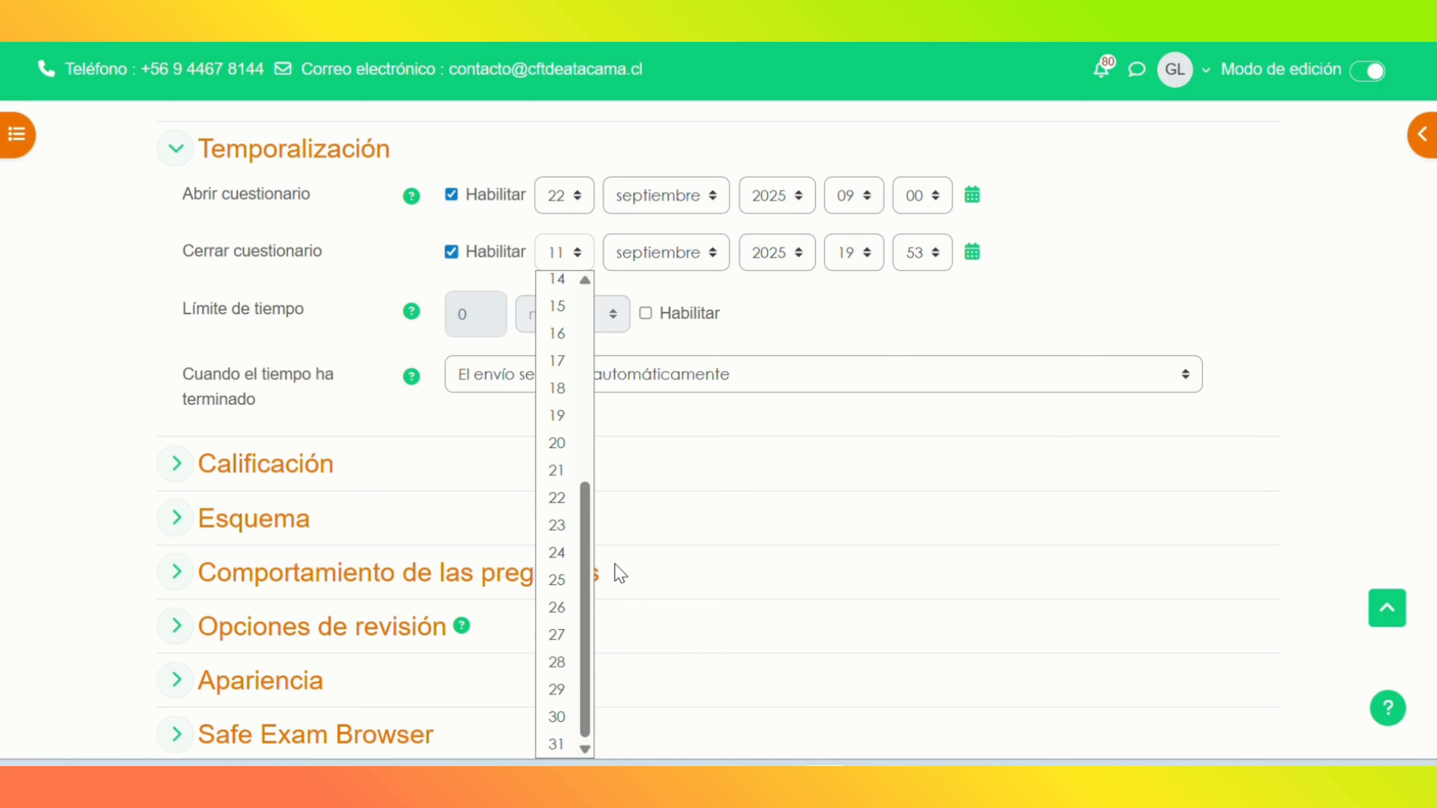
{"action": "left_click", "coordinate": [557, 525]}
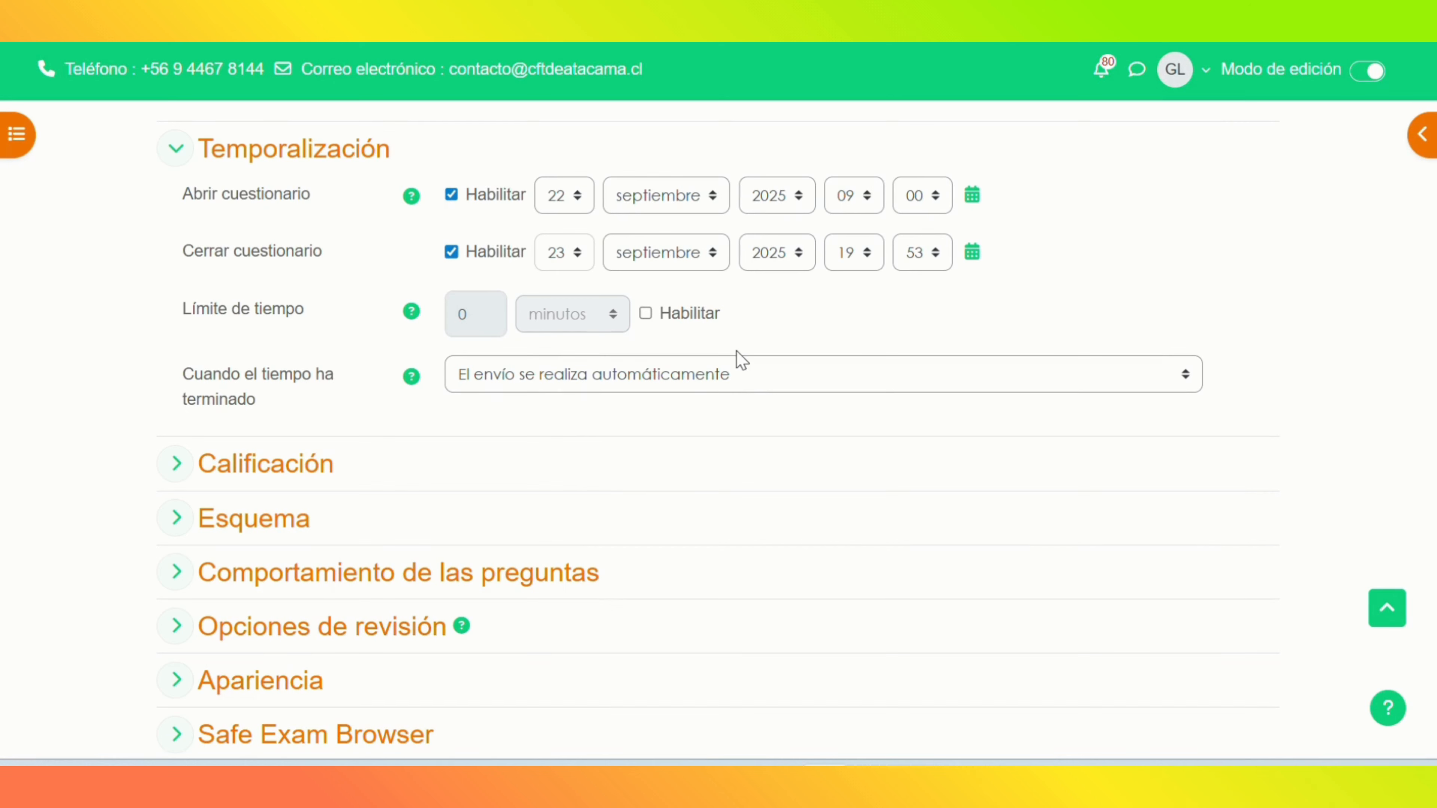
Step: Set the quiz closing time to 09:00
{"action": "left_click", "coordinate": [866, 261]}
{"action": "left_click_drag", "start_coordinate": [875, 361], "coordinate": [877, 281]}
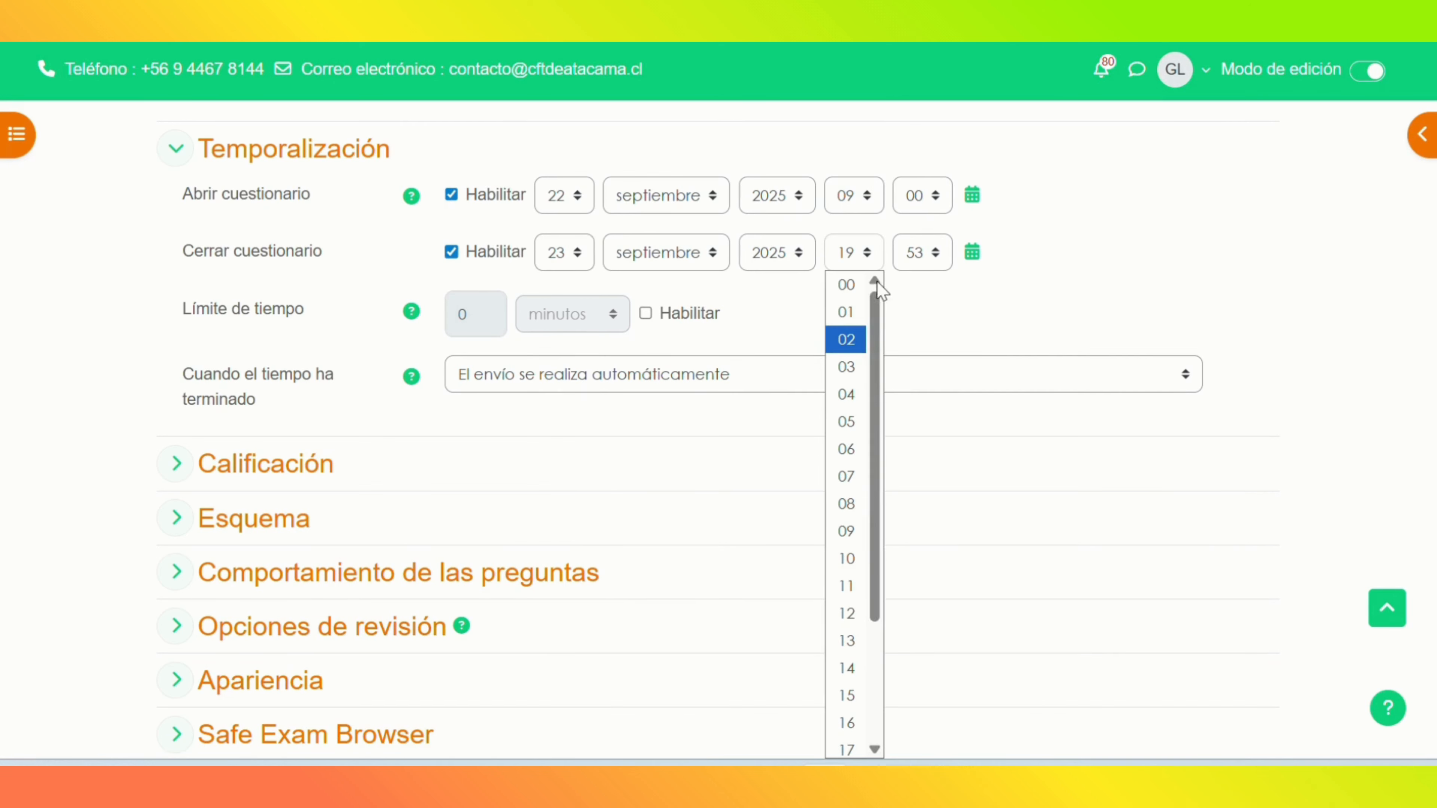
{"action": "left_click", "coordinate": [855, 532]}
{"action": "left_click", "coordinate": [921, 253]}
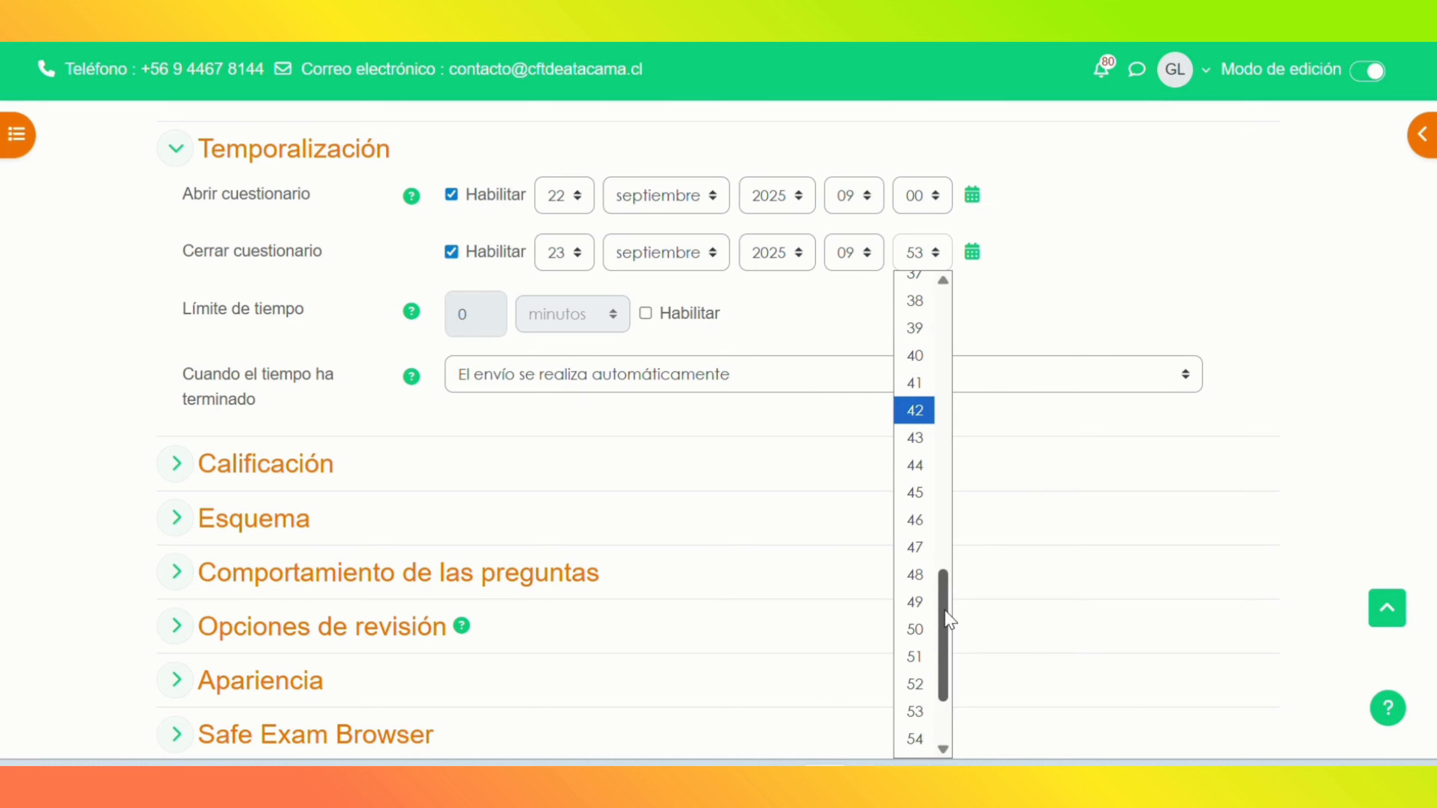
{"action": "scroll", "coordinate": [931, 560], "scroll_direction": "down", "scroll_amount": 2}
{"action": "scroll", "coordinate": [931, 560], "scroll_direction": "up", "scroll_amount": 6}
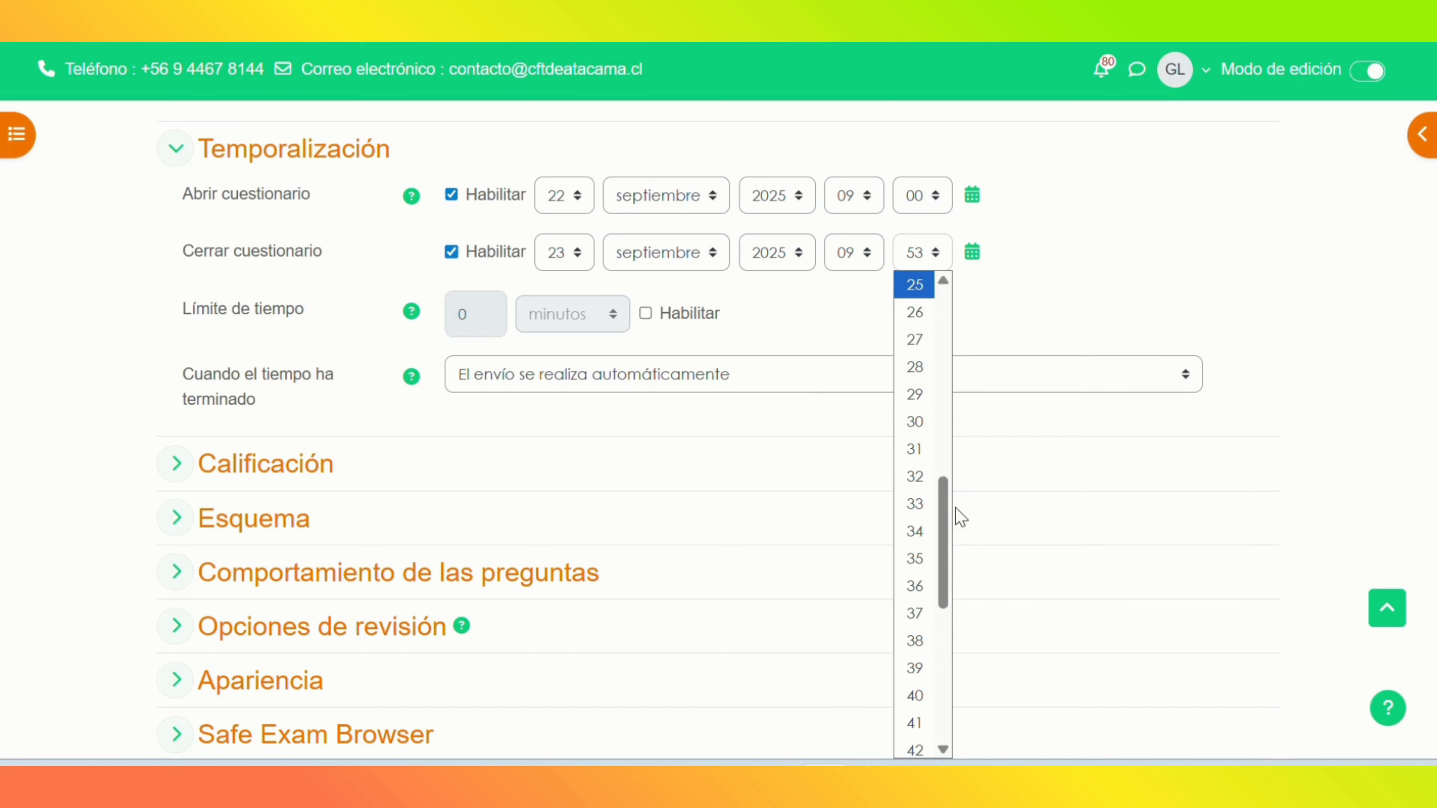
{"action": "left_click_drag", "start_coordinate": [943, 512], "coordinate": [937, 308]}
{"action": "left_click", "coordinate": [914, 290]}
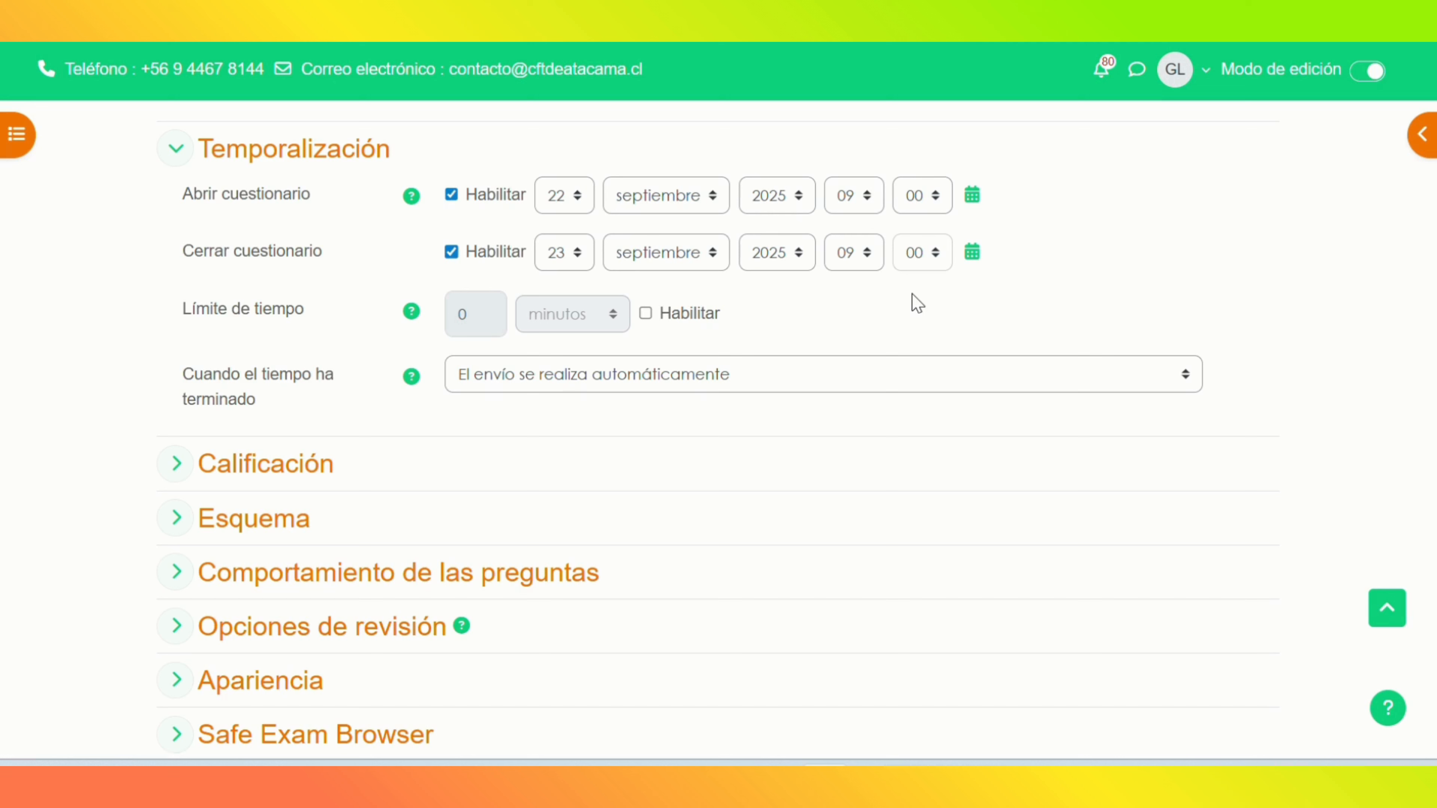
Step: Enable the quiz time limit and set it to 60 minutos
{"action": "left_click", "coordinate": [645, 313]}
{"action": "key", "text": "BackSpace"}
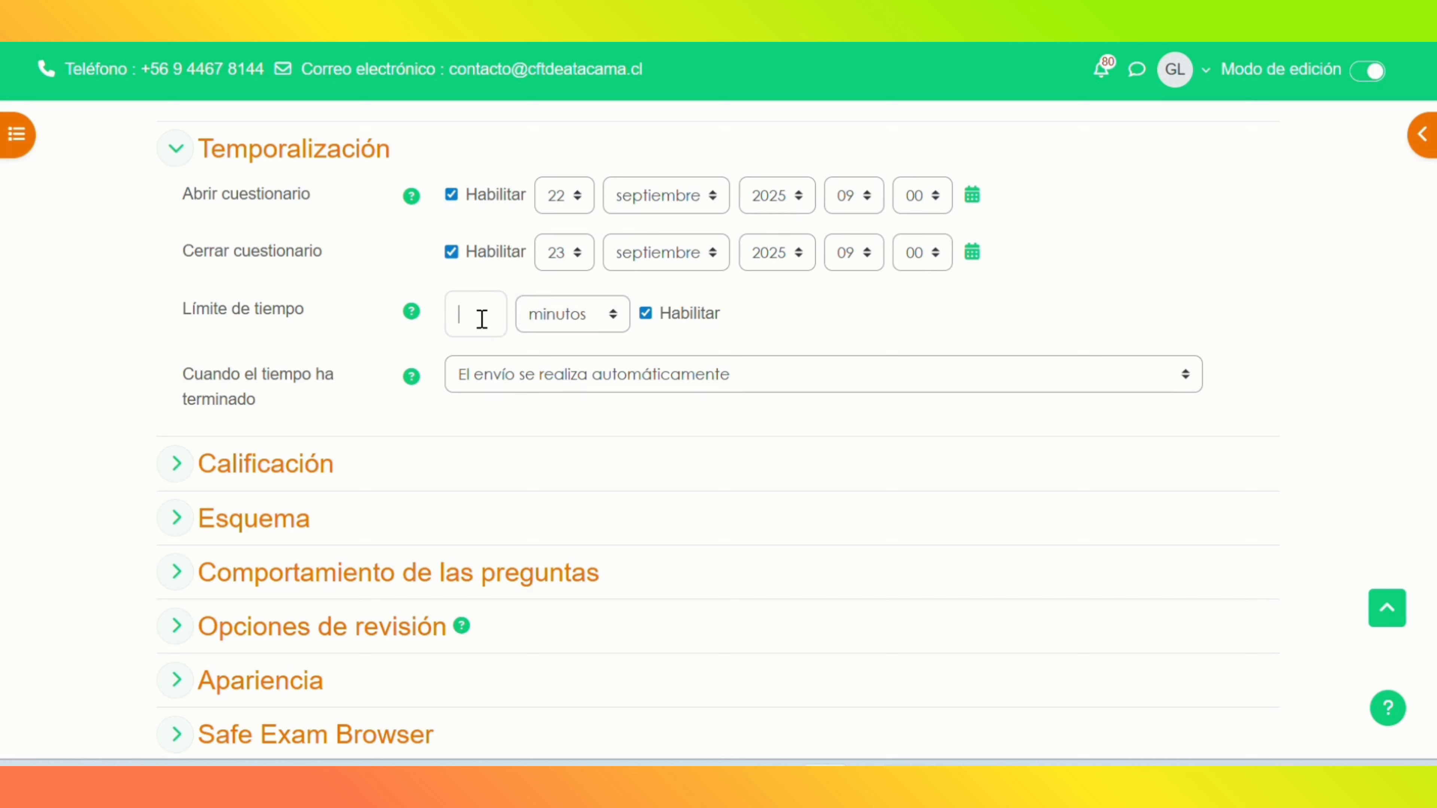
{"action": "type", "text": "60"}
Step: In the Calificación settings, set the grade category to Promedio formativo 1 and the passing grade to 4,0
{"action": "scroll", "coordinate": [718, 430], "scroll_direction": "down", "scroll_amount": 1}
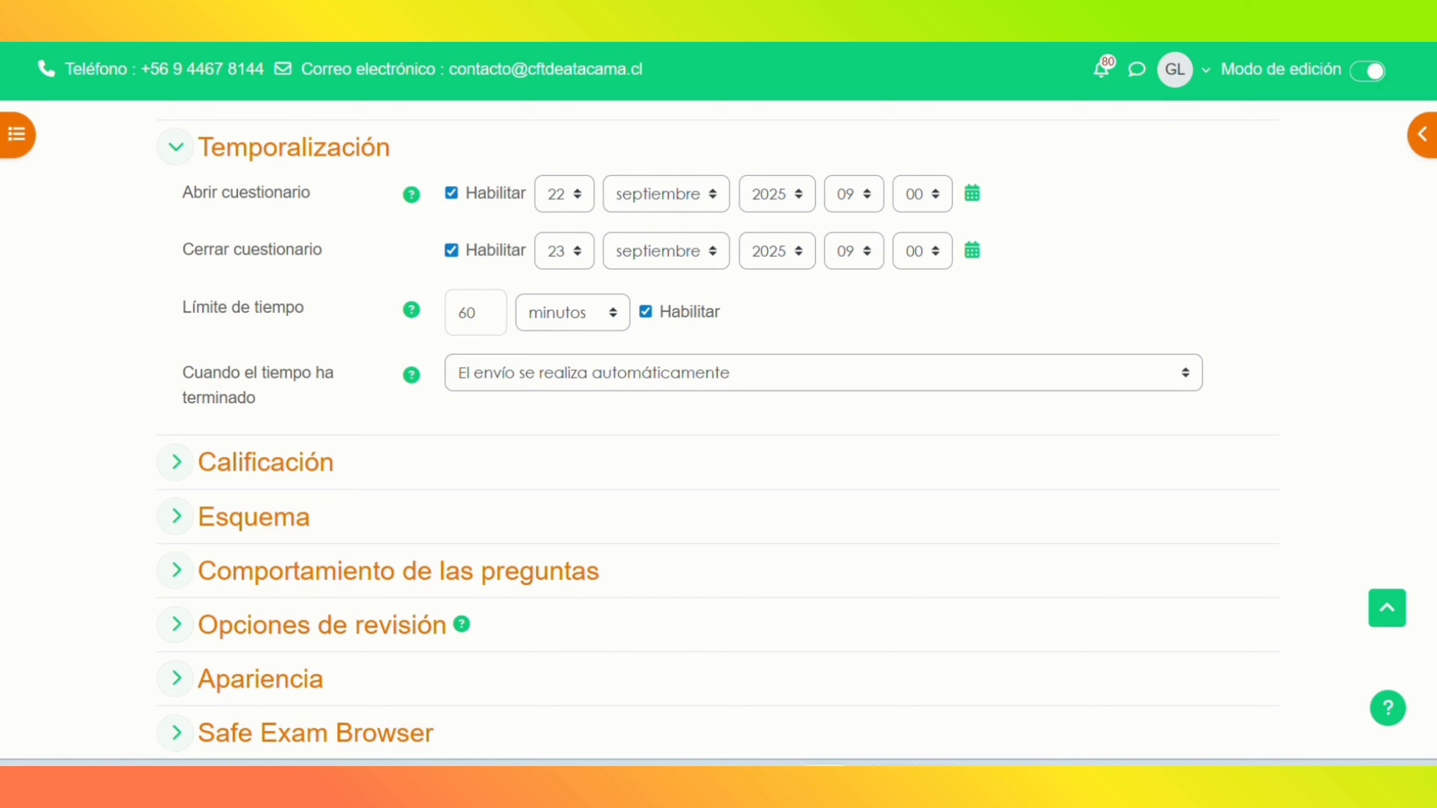
{"action": "scroll", "coordinate": [719, 430], "scroll_direction": "down", "scroll_amount": 1}
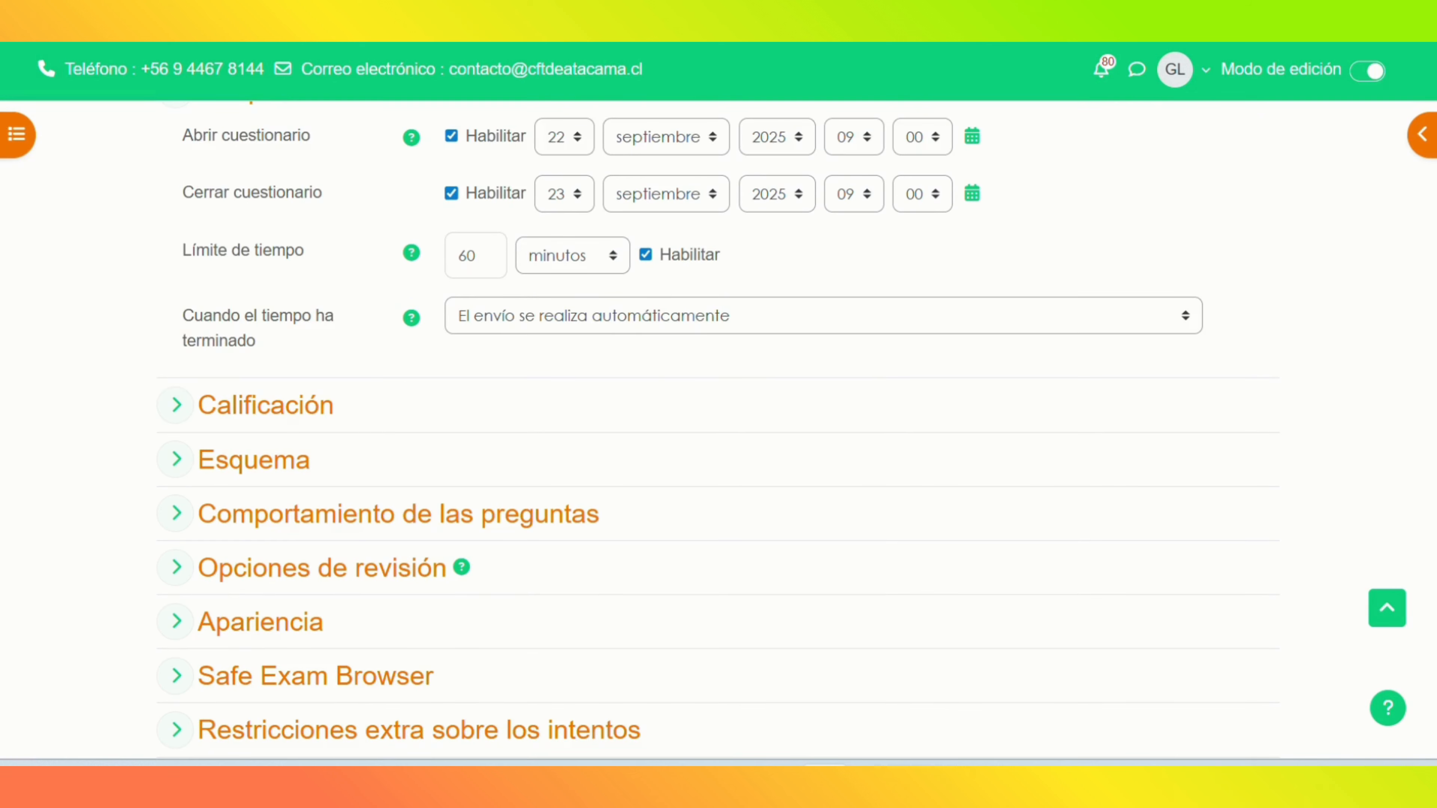
{"action": "scroll", "coordinate": [1177, 368], "scroll_direction": "up", "scroll_amount": 1}
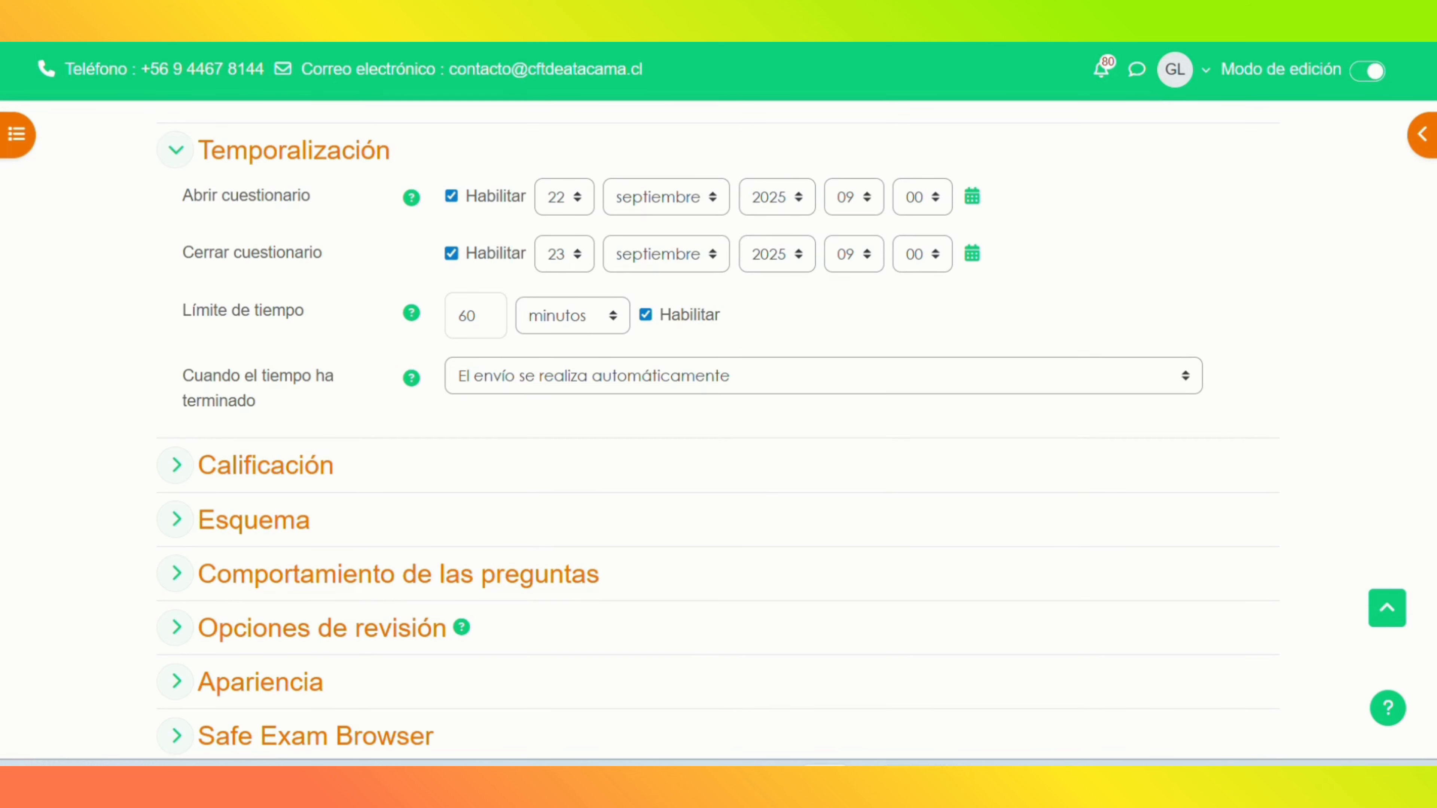
{"action": "scroll", "coordinate": [719, 430], "scroll_direction": "down", "scroll_amount": 6}
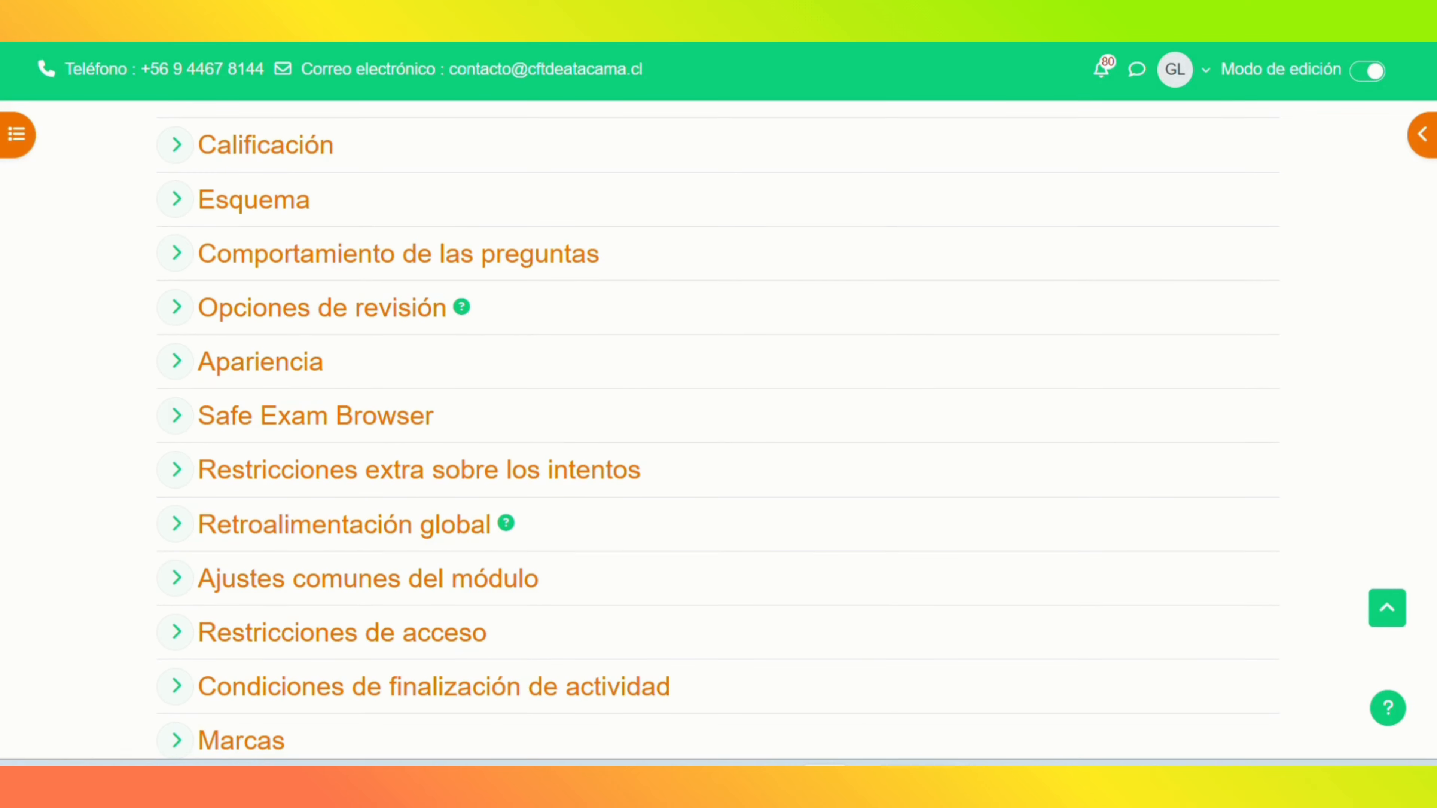
{"action": "left_click", "coordinate": [291, 152]}
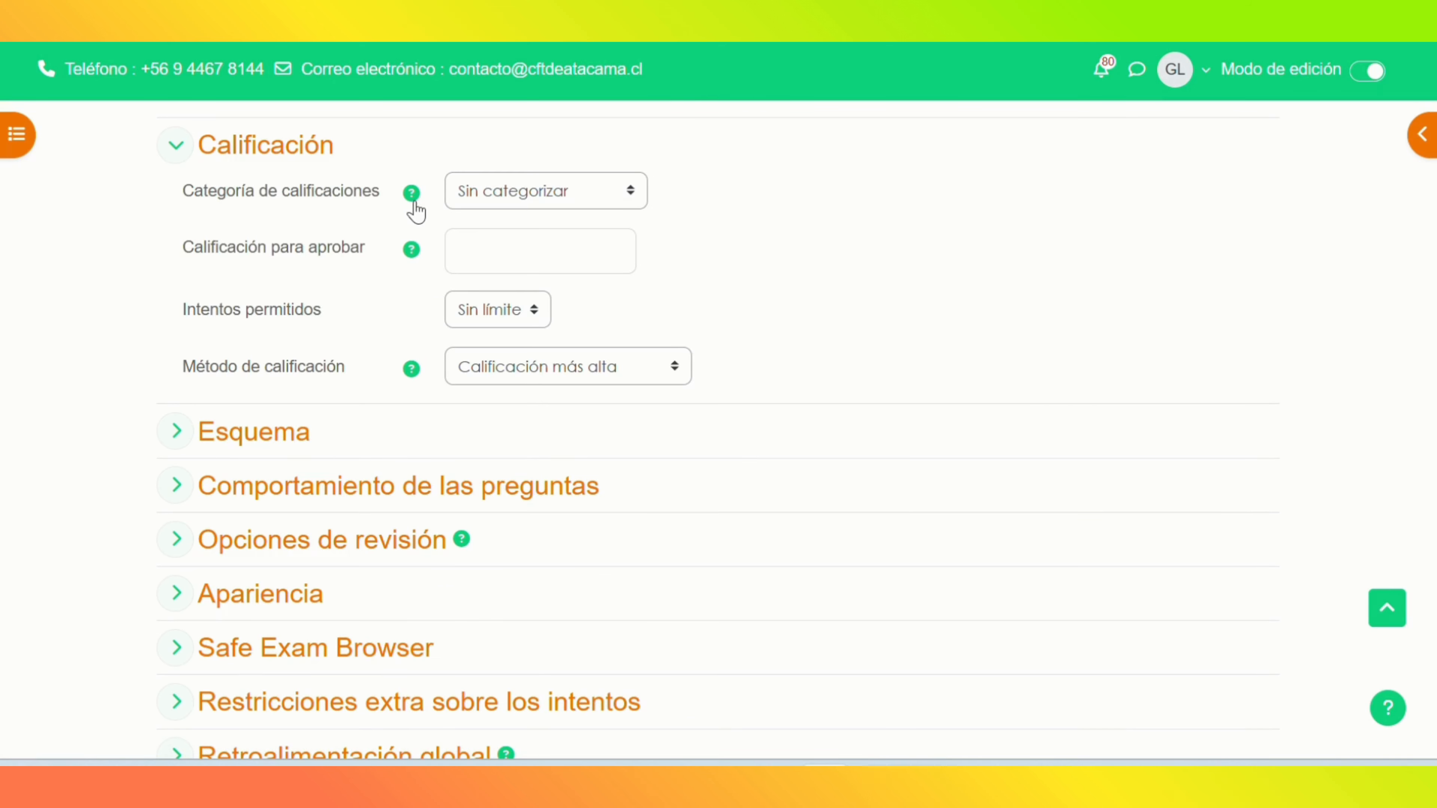
{"action": "left_click", "coordinate": [522, 196]}
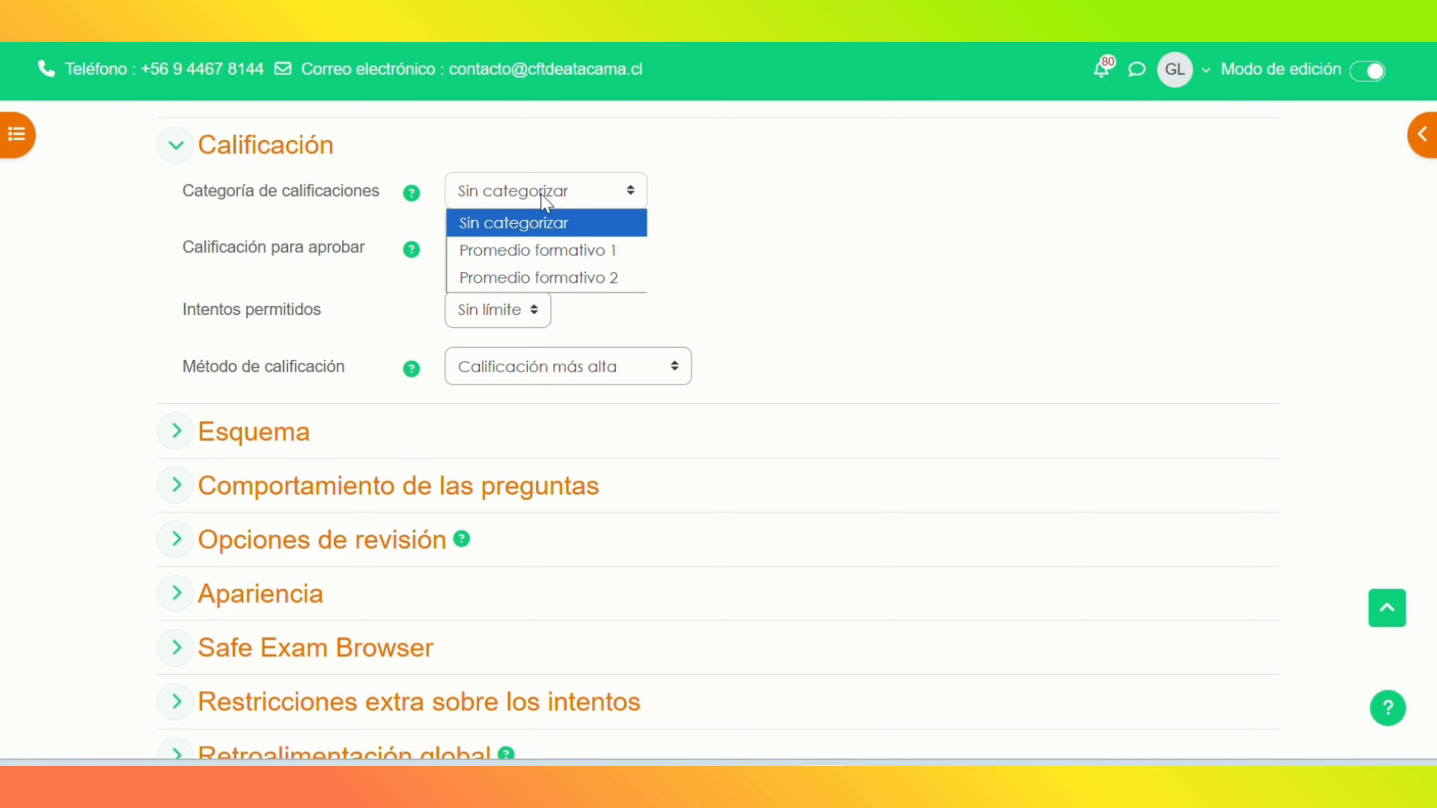
{"action": "left_click", "coordinate": [613, 255]}
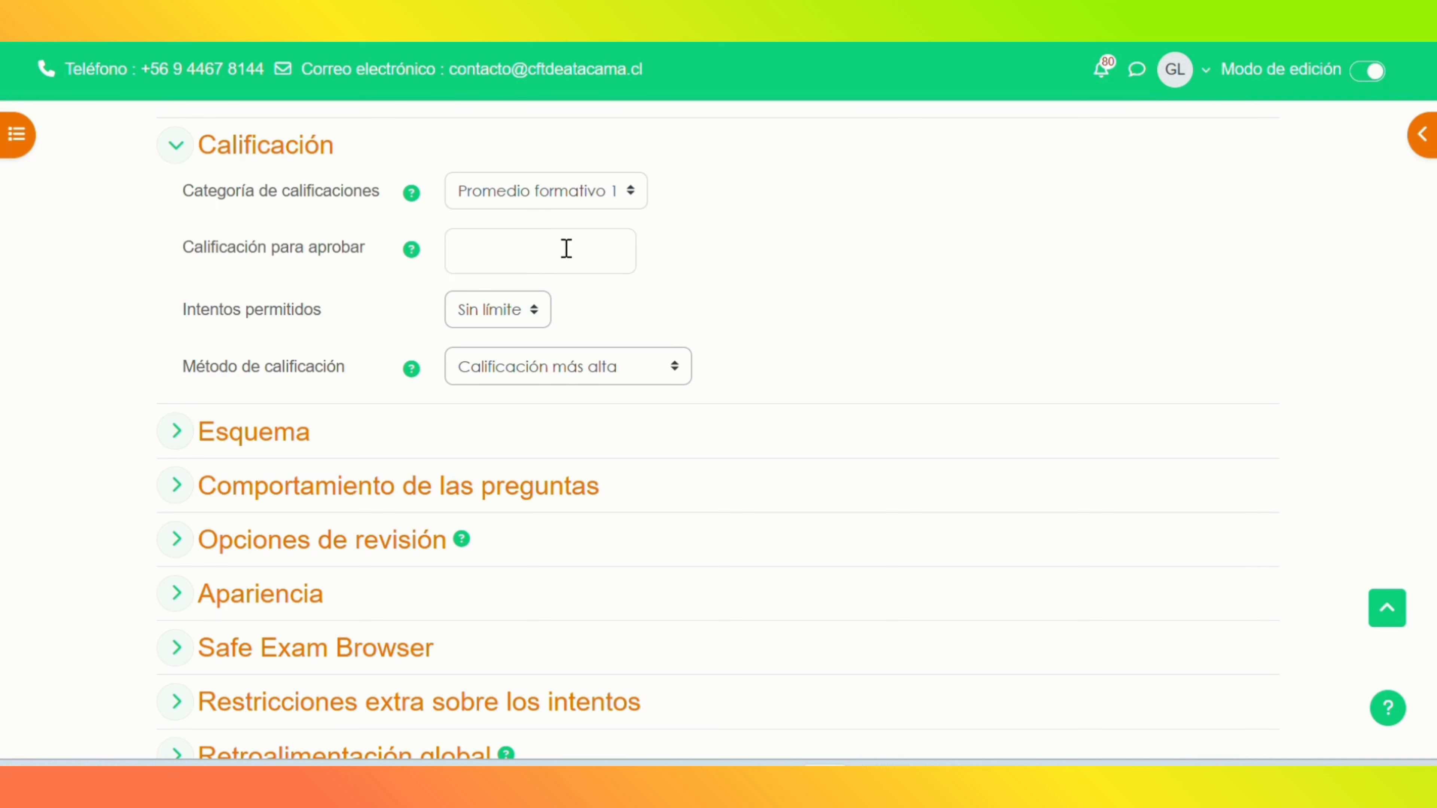
{"action": "left_click", "coordinate": [499, 255]}
{"action": "type", "text": "4,0"}
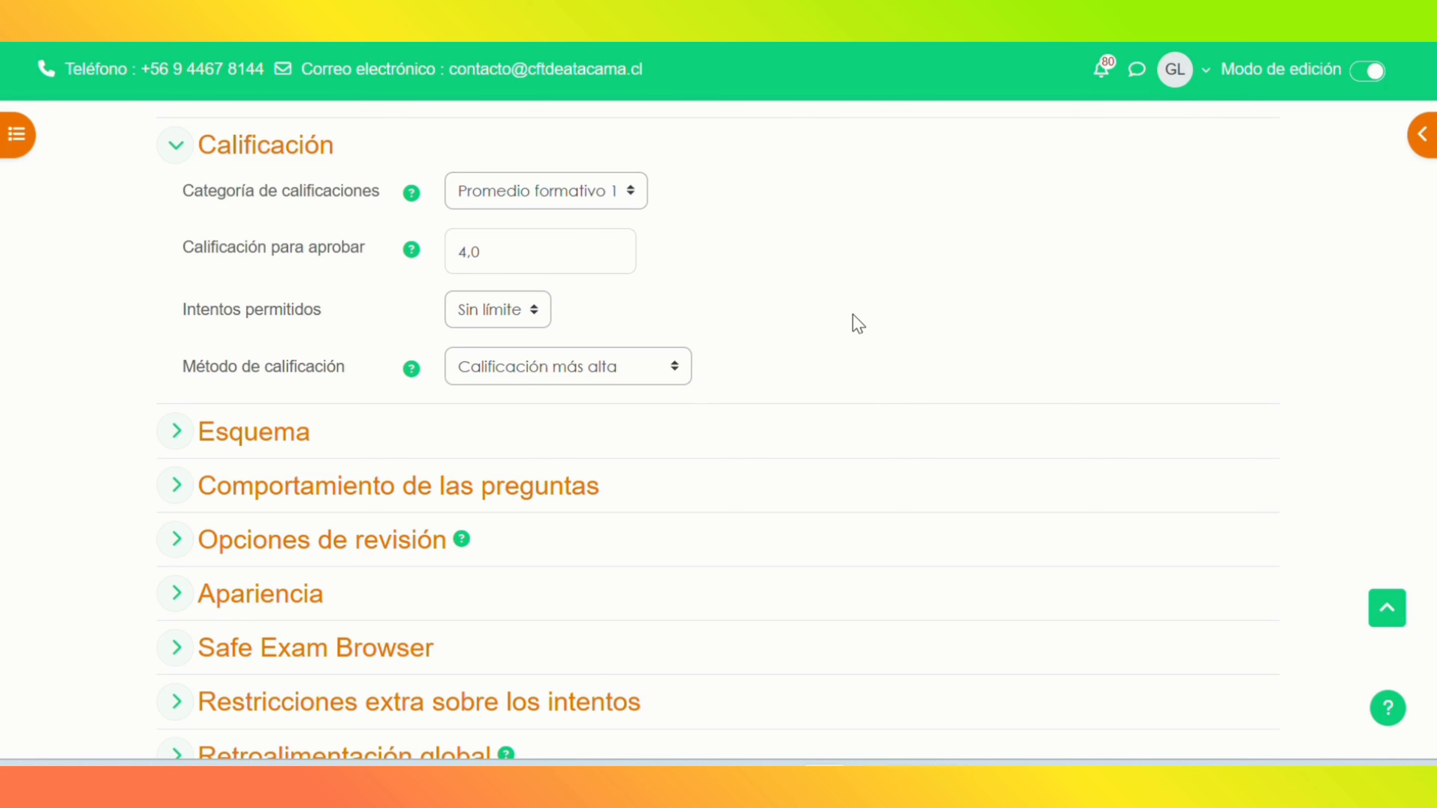
Step: Set the number of attempts allowed for the quiz to 1
{"action": "left_click", "coordinate": [529, 333]}
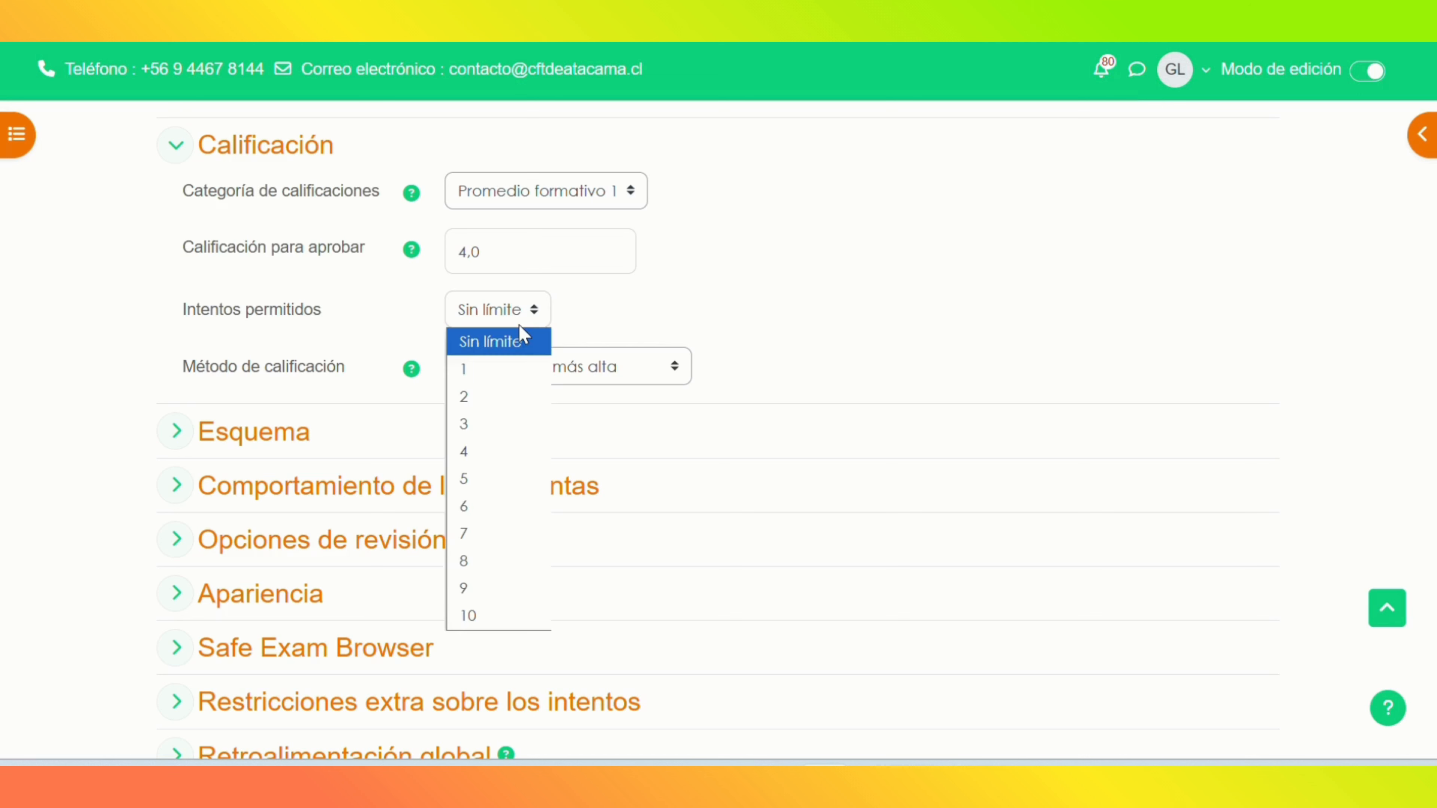
{"action": "left_click", "coordinate": [484, 397]}
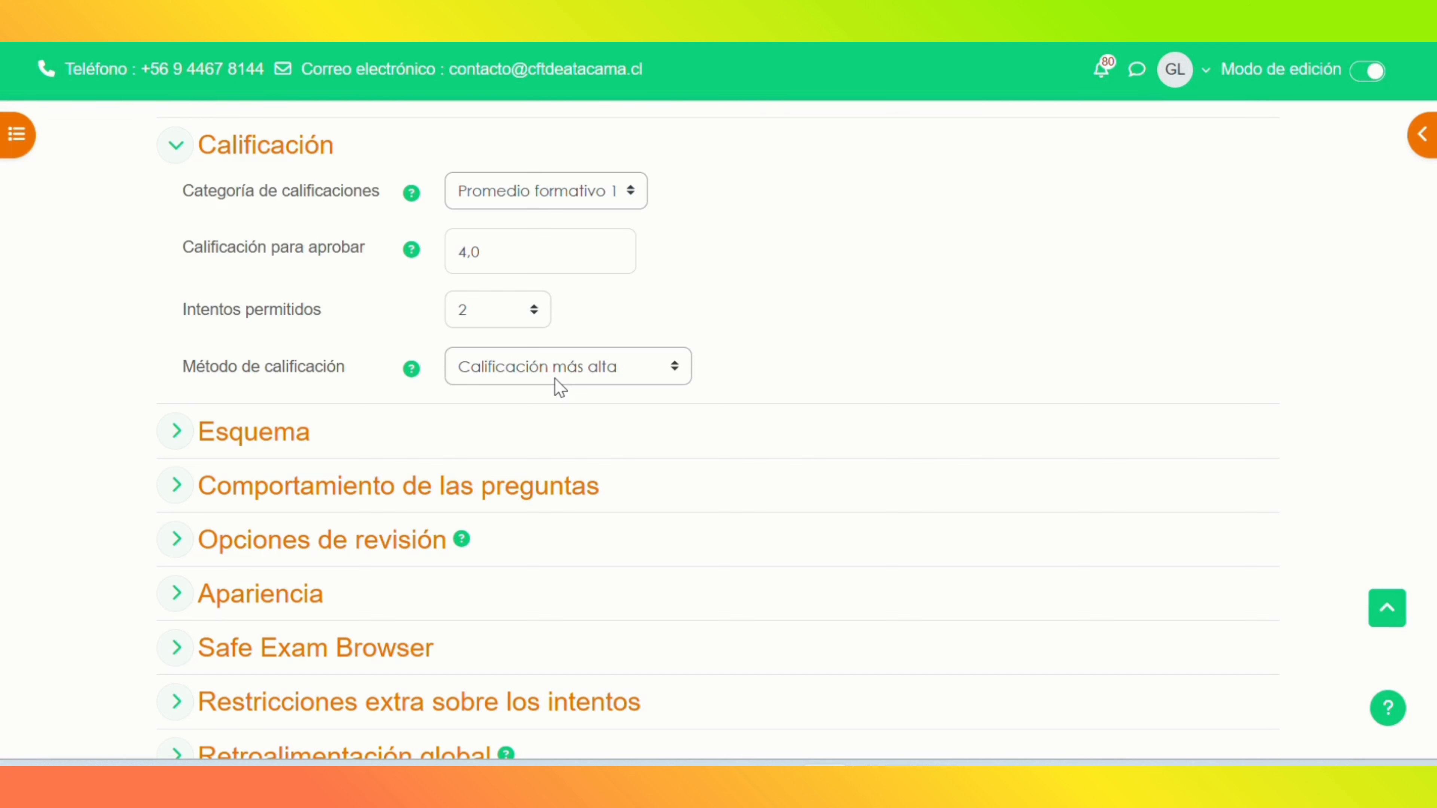
{"action": "left_click", "coordinate": [497, 313]}
{"action": "left_click", "coordinate": [497, 367]}
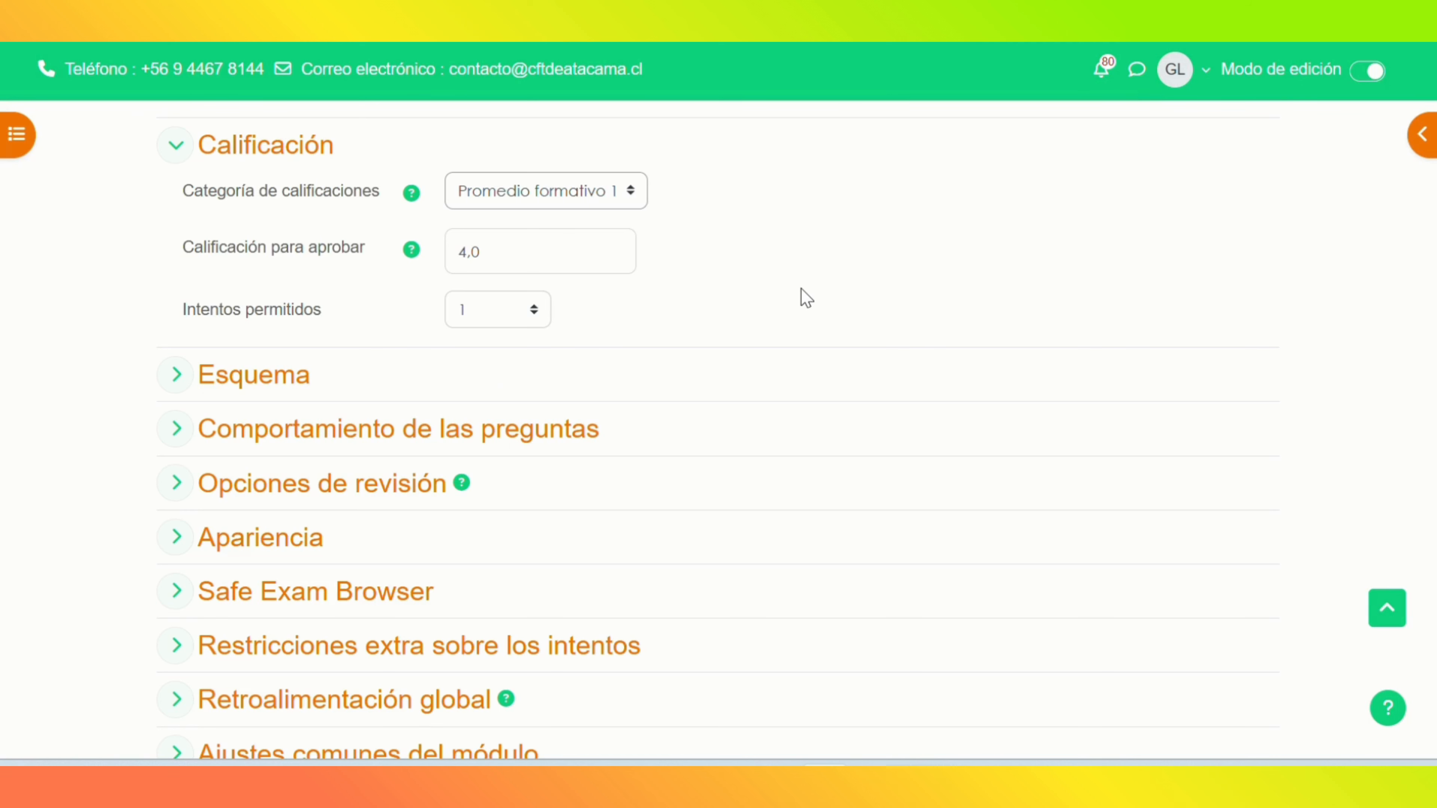
Step: Enable the content update notification, then save the quiz settings and display the quiz
{"action": "scroll", "coordinate": [802, 296], "scroll_direction": "down", "scroll_amount": 1}
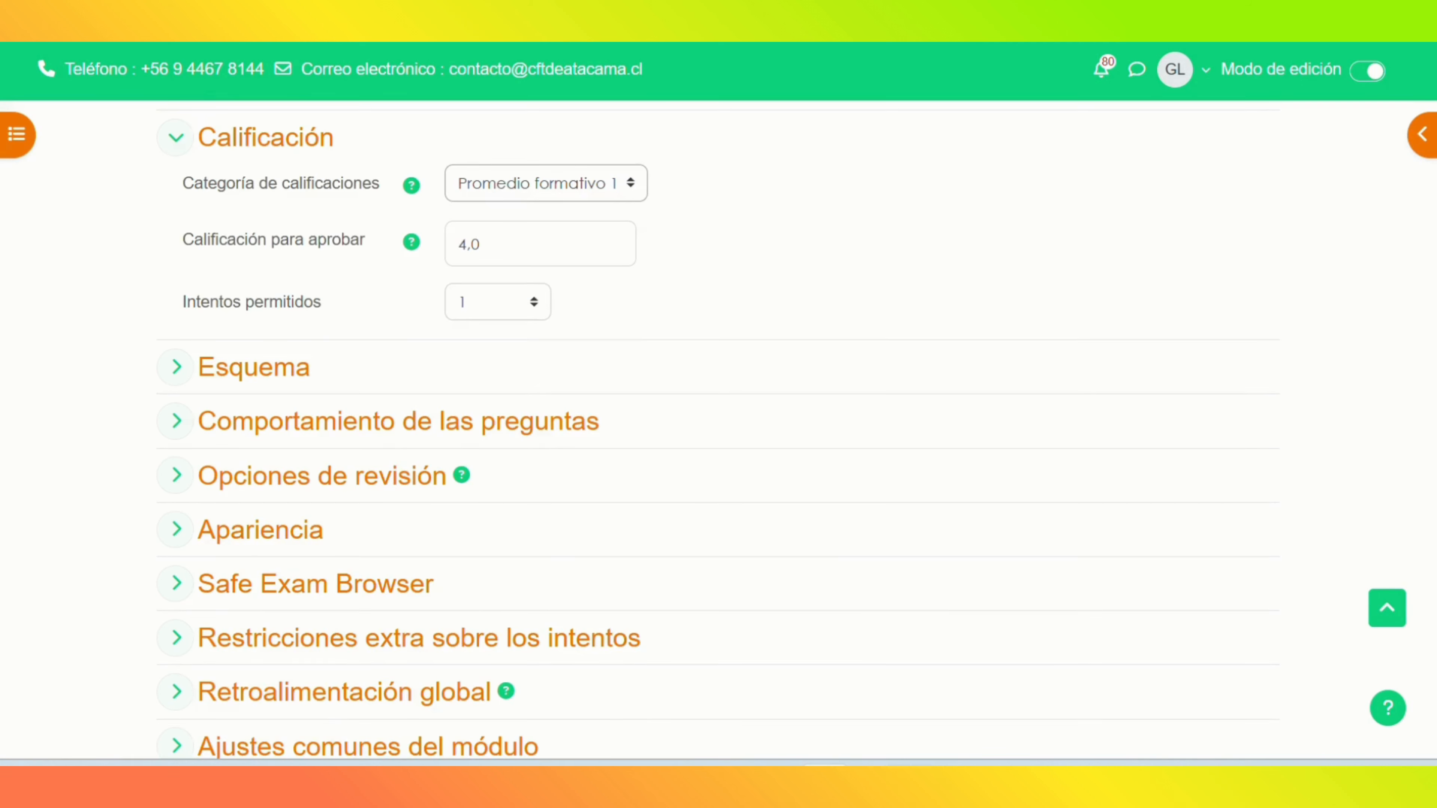
{"action": "scroll", "coordinate": [719, 430], "scroll_direction": "down", "scroll_amount": 5}
{"action": "scroll", "coordinate": [725, 430], "scroll_direction": "down", "scroll_amount": 1}
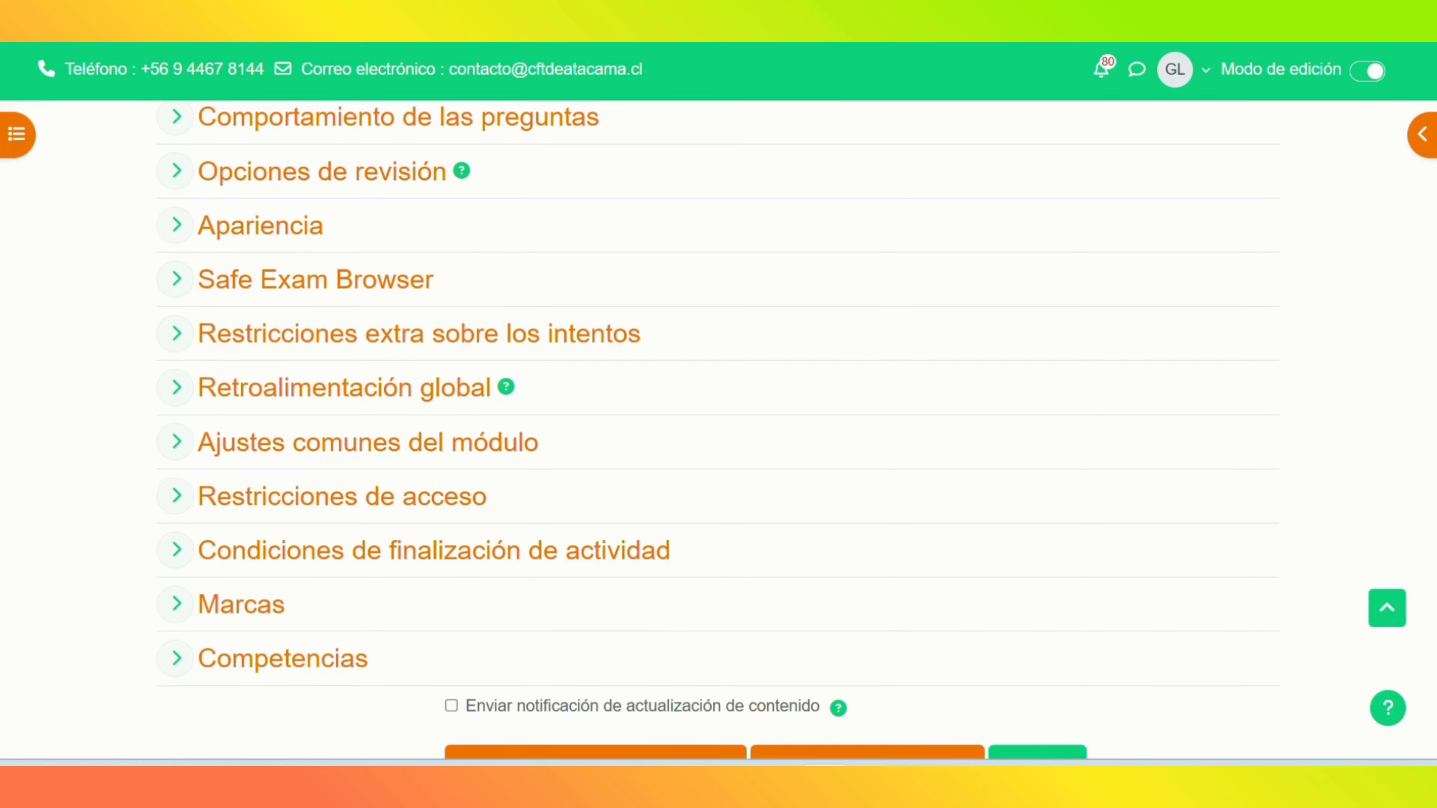
{"action": "scroll", "coordinate": [718, 430], "scroll_direction": "down", "scroll_amount": 4}
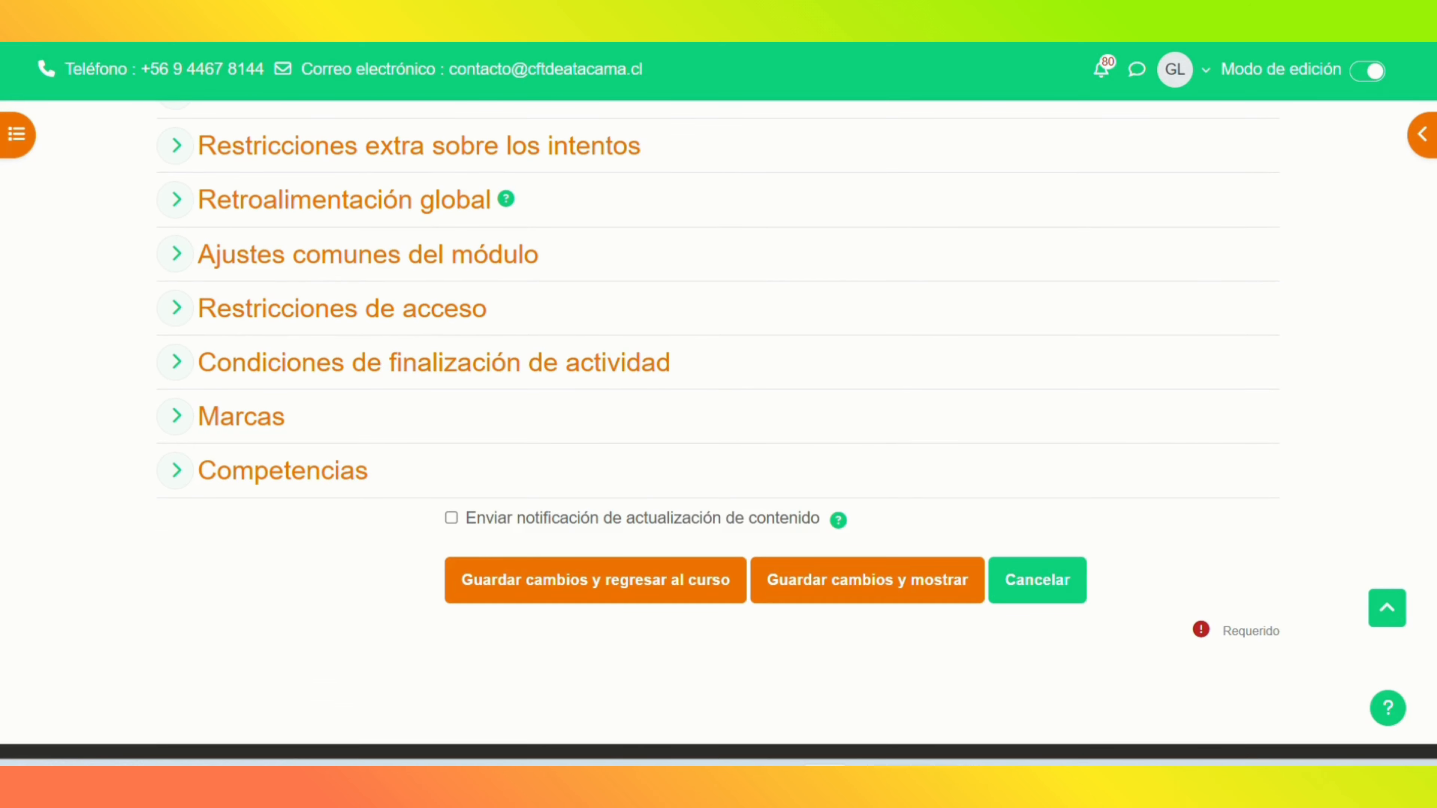
{"action": "left_click", "coordinate": [452, 519]}
{"action": "left_click", "coordinate": [910, 592]}
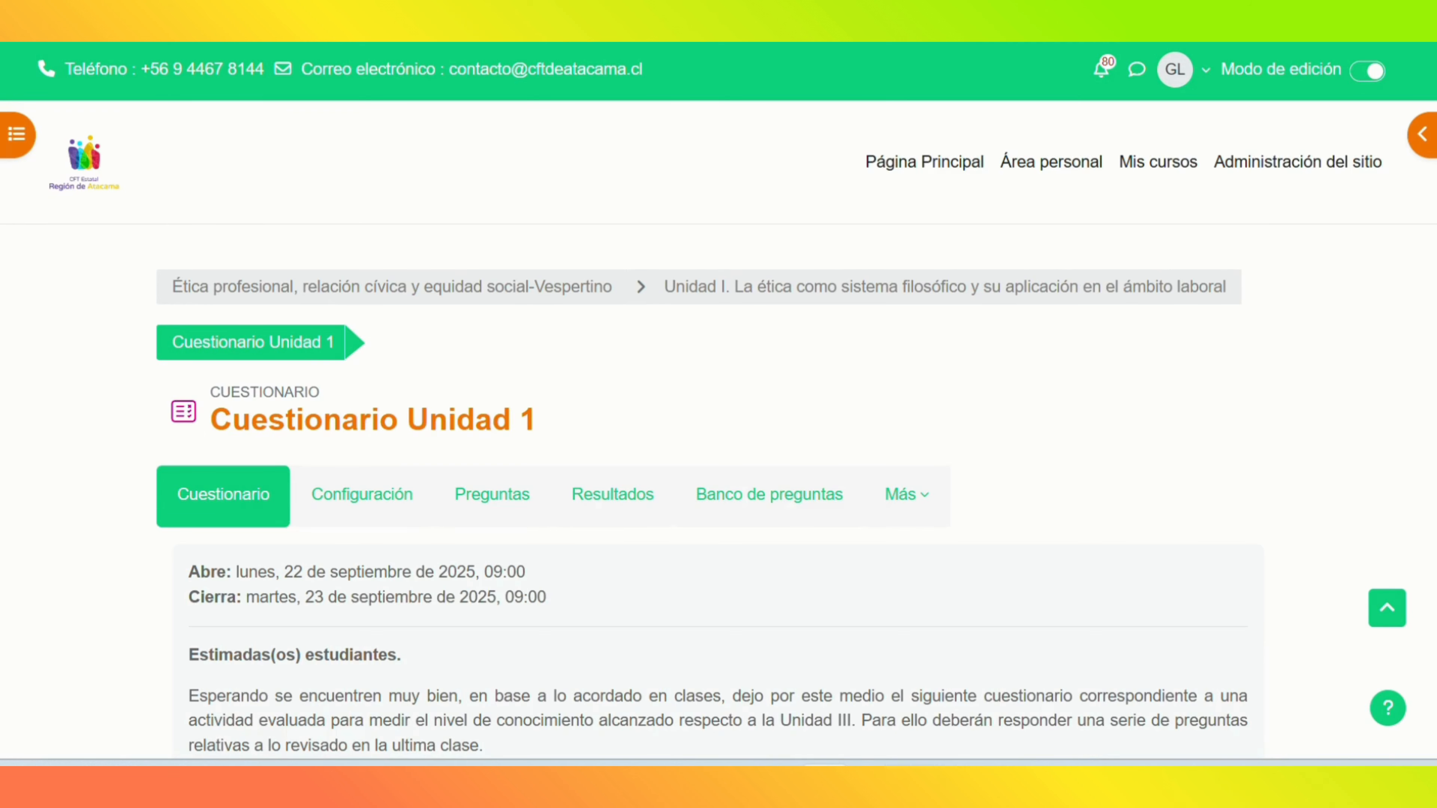
Step: Review the saved quiz's summary and open its question editing page for adding questions
{"action": "scroll", "coordinate": [718, 447], "scroll_direction": "down", "scroll_amount": 5}
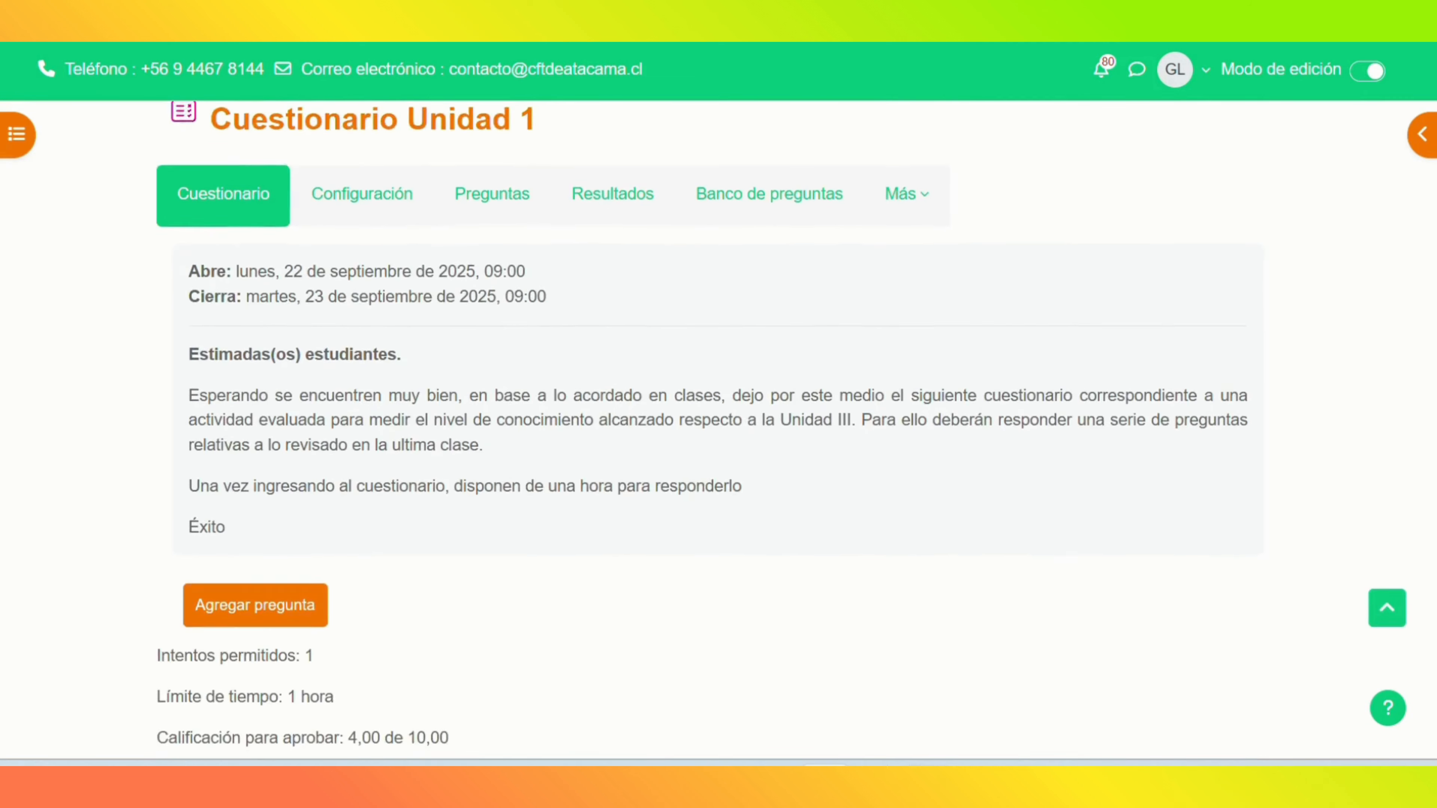
{"action": "scroll", "coordinate": [719, 448], "scroll_direction": "down", "scroll_amount": 1}
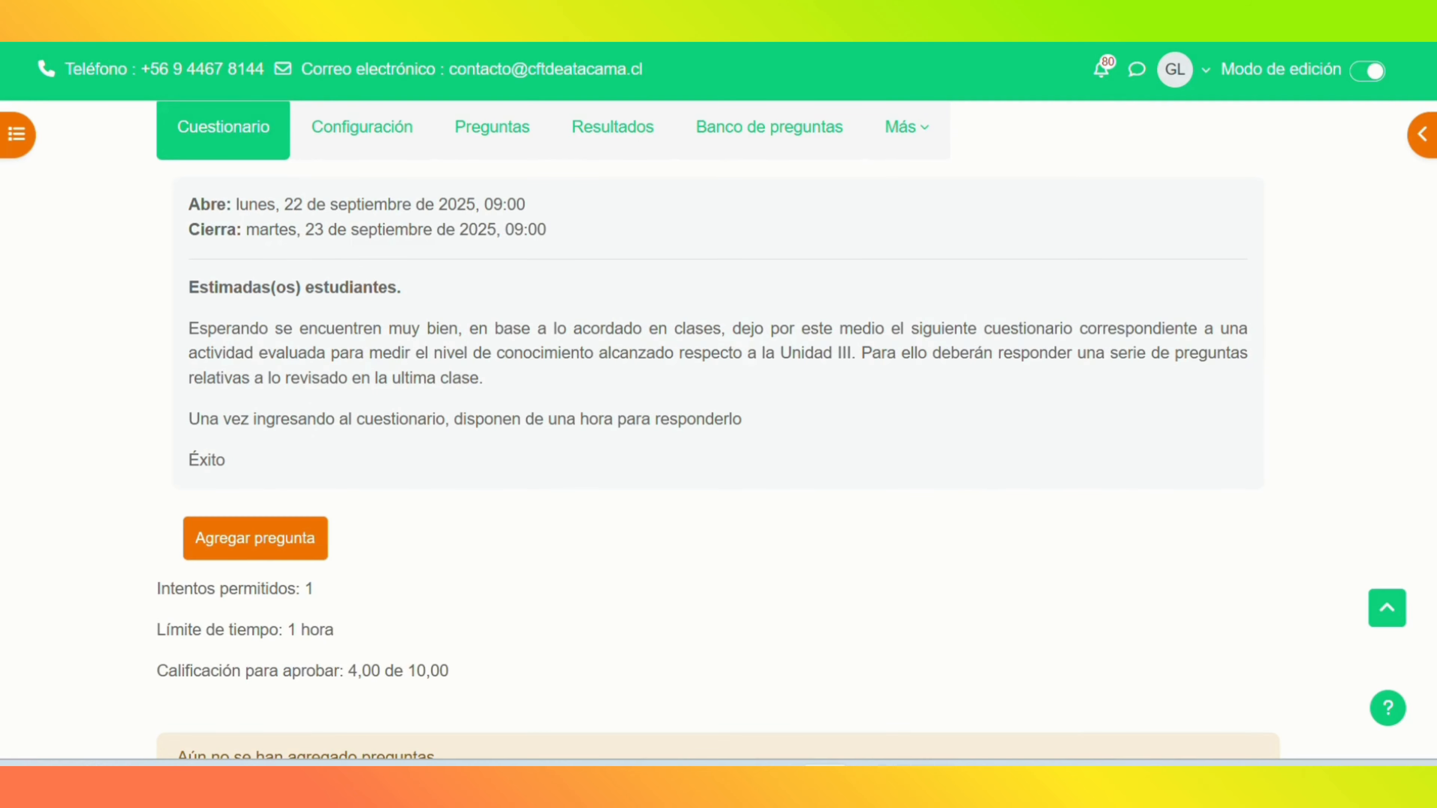
{"action": "scroll", "coordinate": [718, 448], "scroll_direction": "down", "scroll_amount": 3}
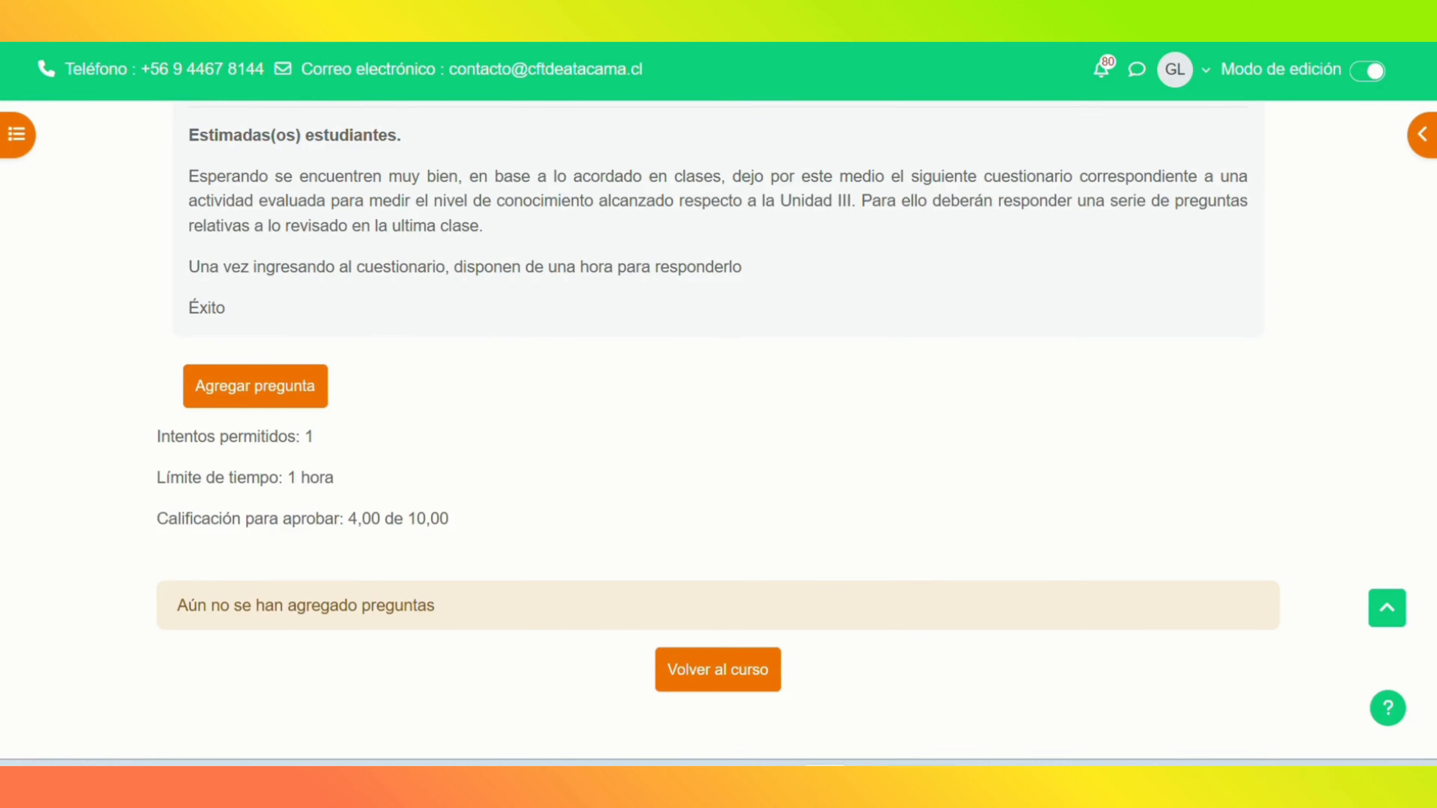
{"action": "scroll", "coordinate": [718, 424], "scroll_direction": "up", "scroll_amount": 1}
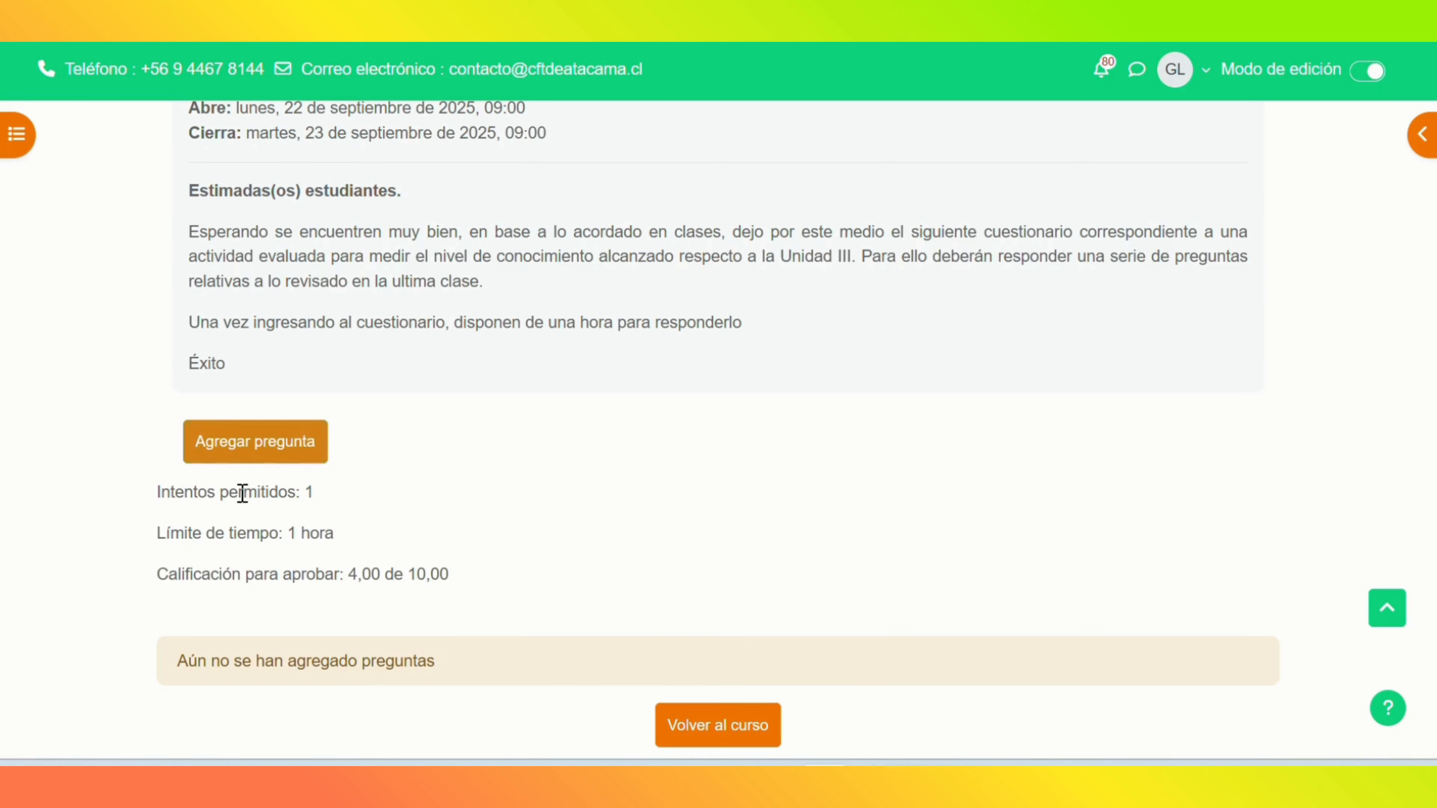
{"action": "left_click", "coordinate": [274, 453]}
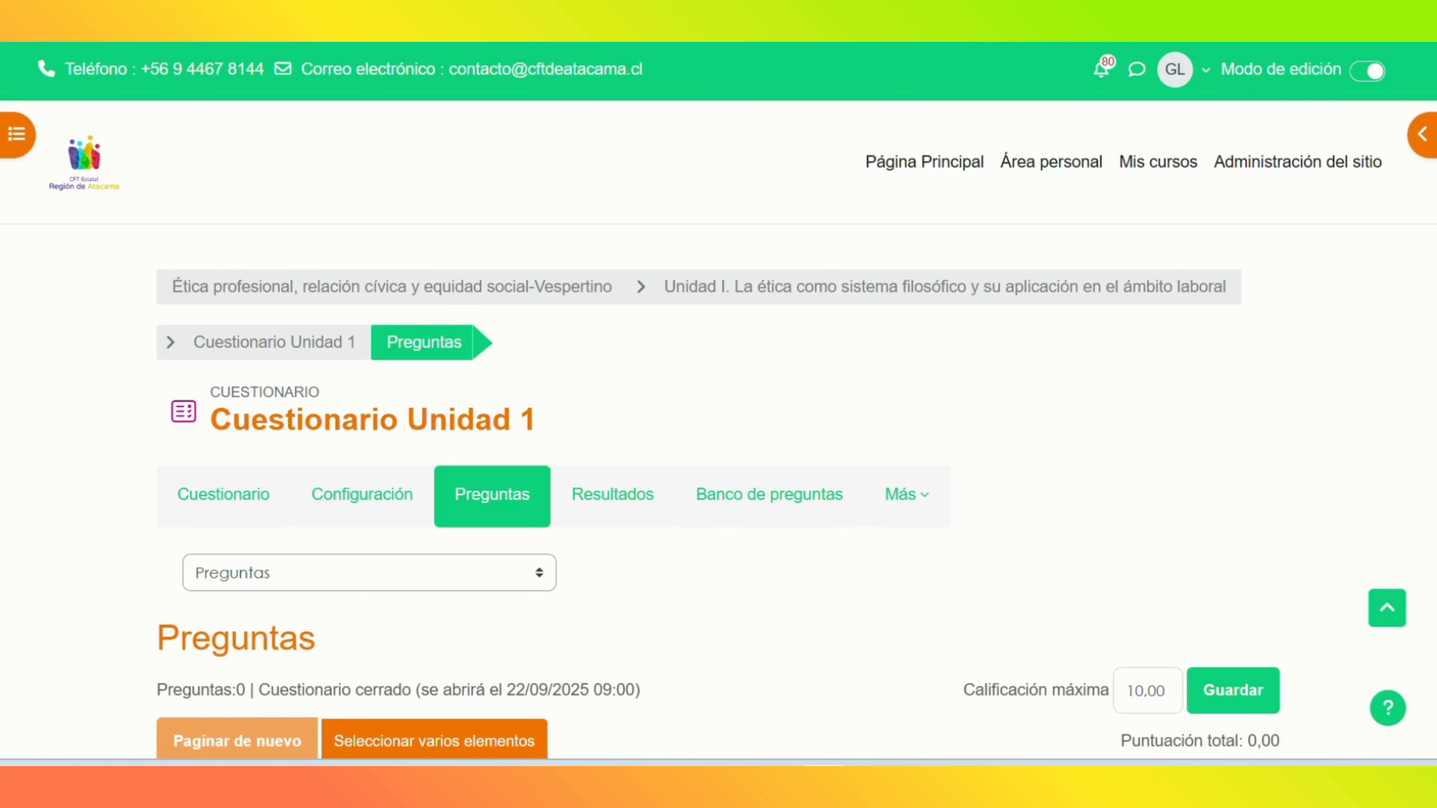
Step: Set the quiz's maximum grade to 7,0 and save it
{"action": "scroll", "coordinate": [718, 430], "scroll_direction": "down", "scroll_amount": 3}
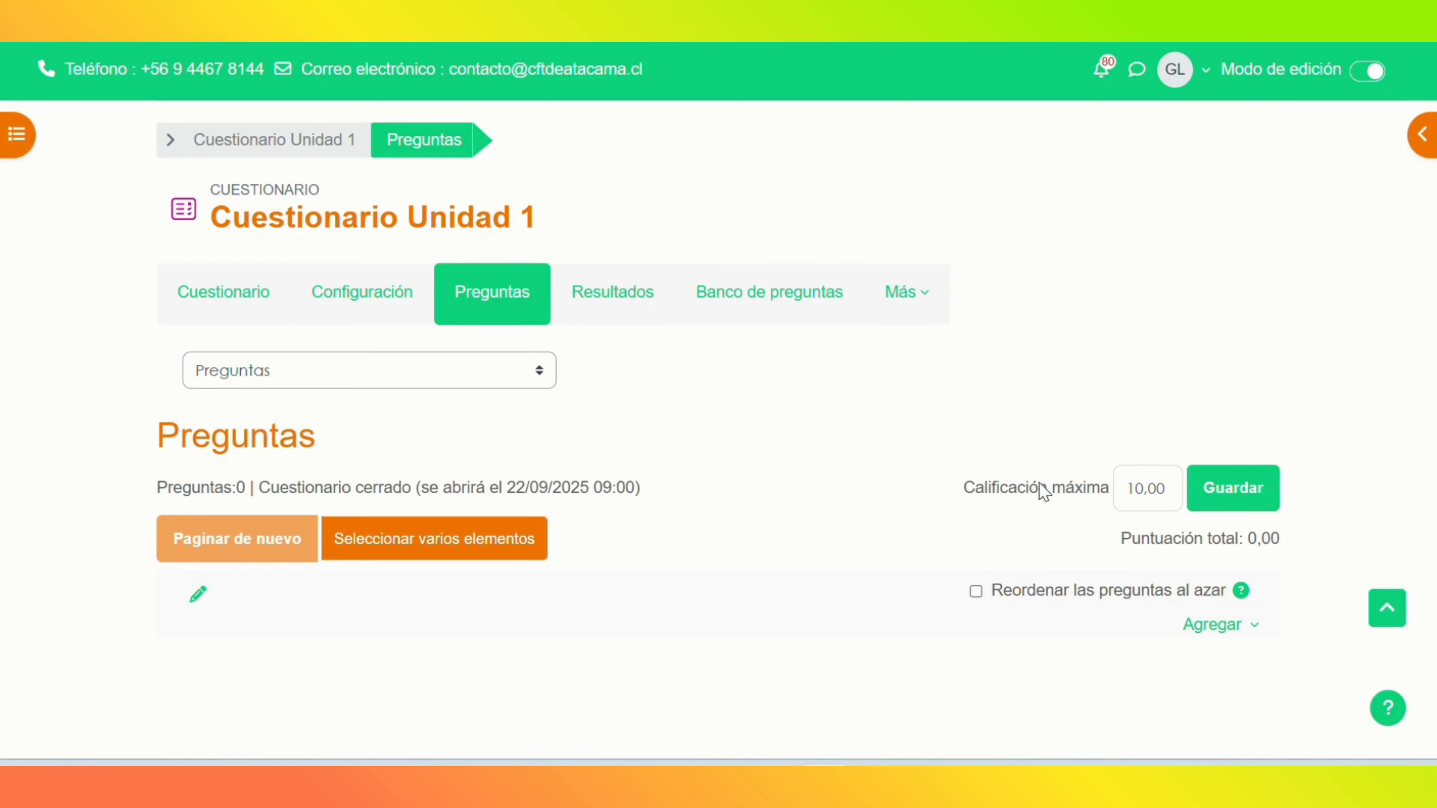
{"action": "left_click", "coordinate": [1159, 481]}
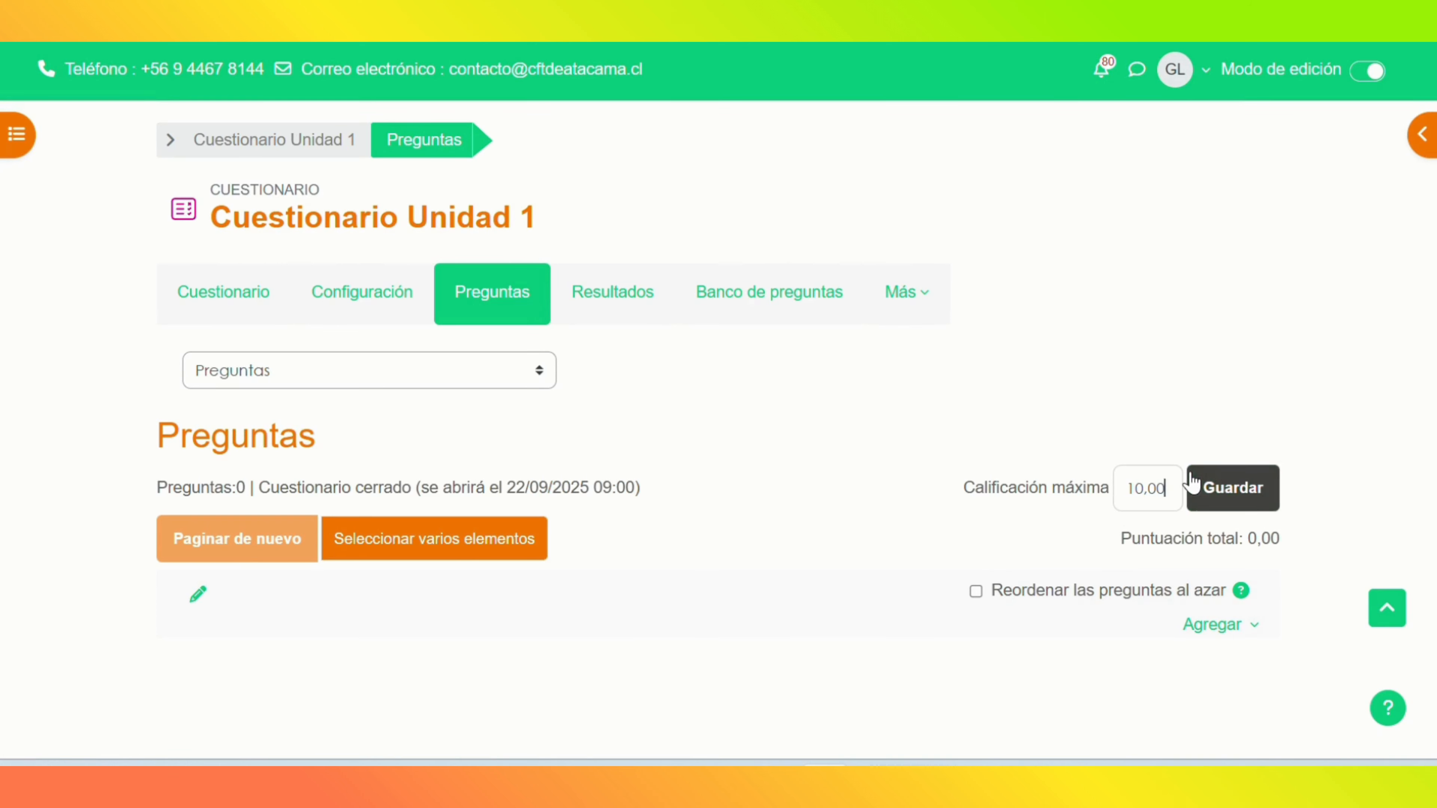
{"action": "key", "text": "BackSpace"}
{"action": "key", "text": "BackSpace"}
{"action": "key", "text": "BackSpace"}
{"action": "key", "text": "BackSpace"}
{"action": "key", "text": "BackSpace"}
{"action": "type", "text": "7,0"}
{"action": "left_click", "coordinate": [1245, 488]}
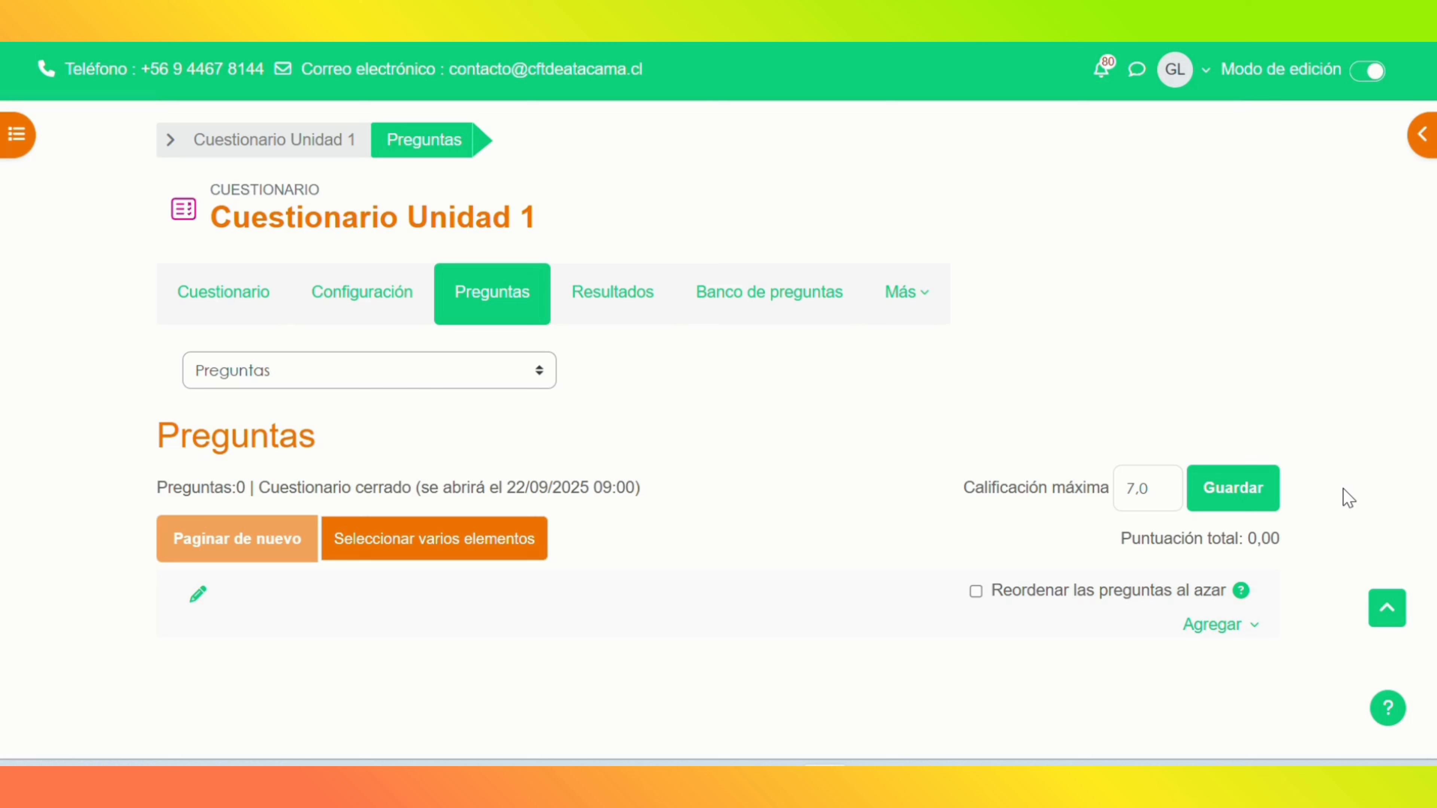
Step: Add a new question of the Verdadero/Falso type to the quiz
{"action": "left_click", "coordinate": [1216, 625]}
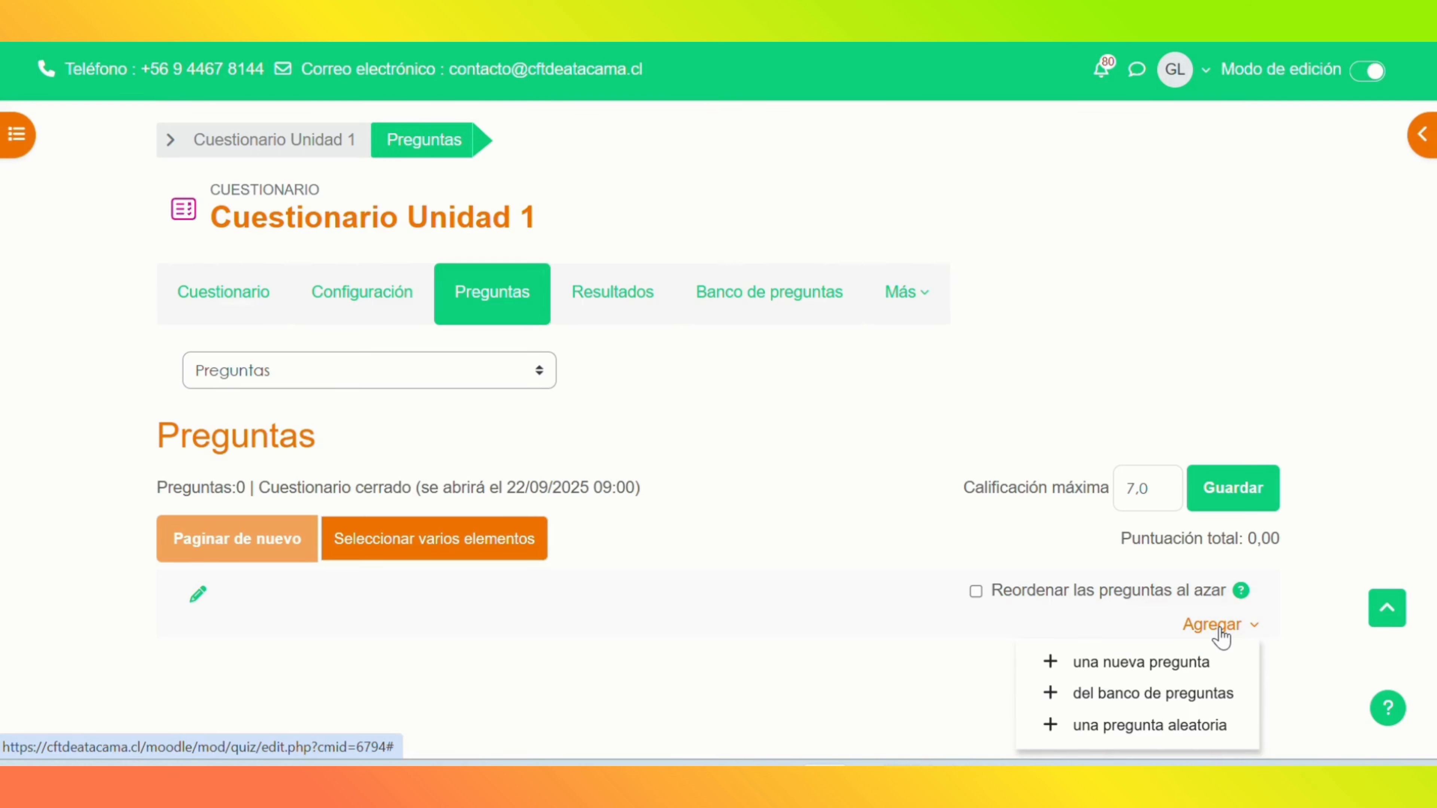
{"action": "left_click", "coordinate": [1121, 672]}
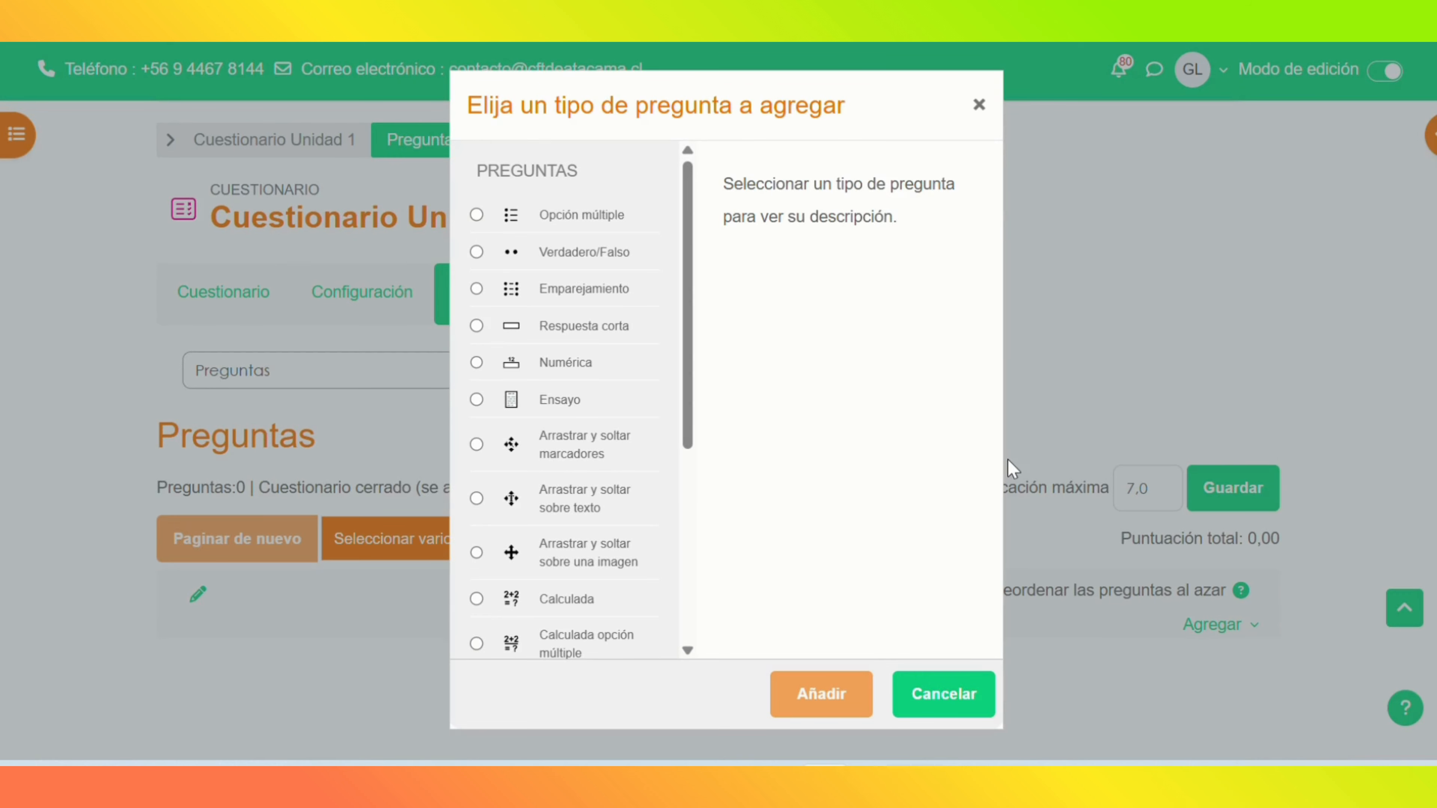
{"action": "mouse_move", "coordinate": [687, 181]}
{"action": "left_mouse_down"}
{"action": "mouse_move", "coordinate": [702, 437]}
{"action": "mouse_move", "coordinate": [683, 160]}
{"action": "left_mouse_up"}
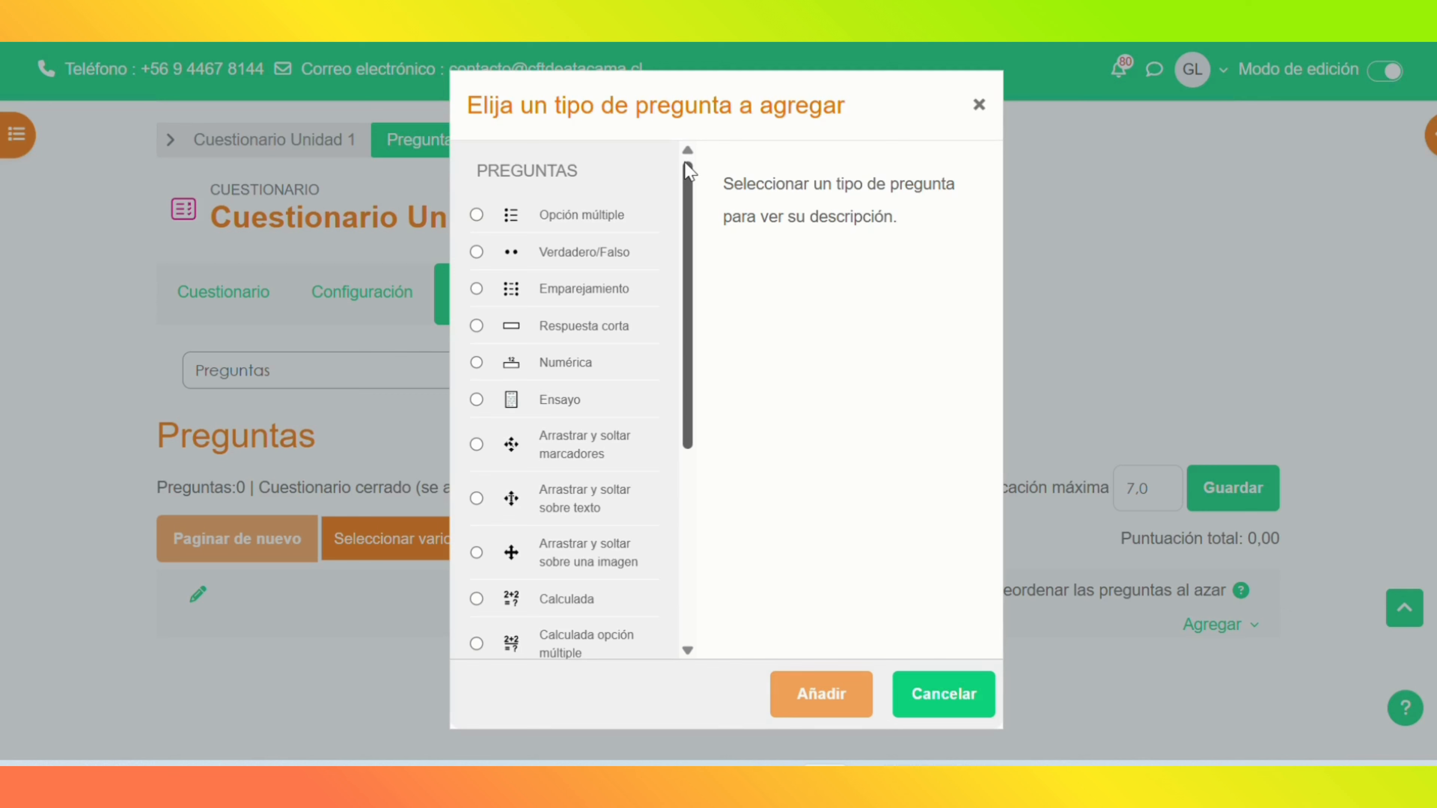
{"action": "left_click", "coordinate": [477, 252]}
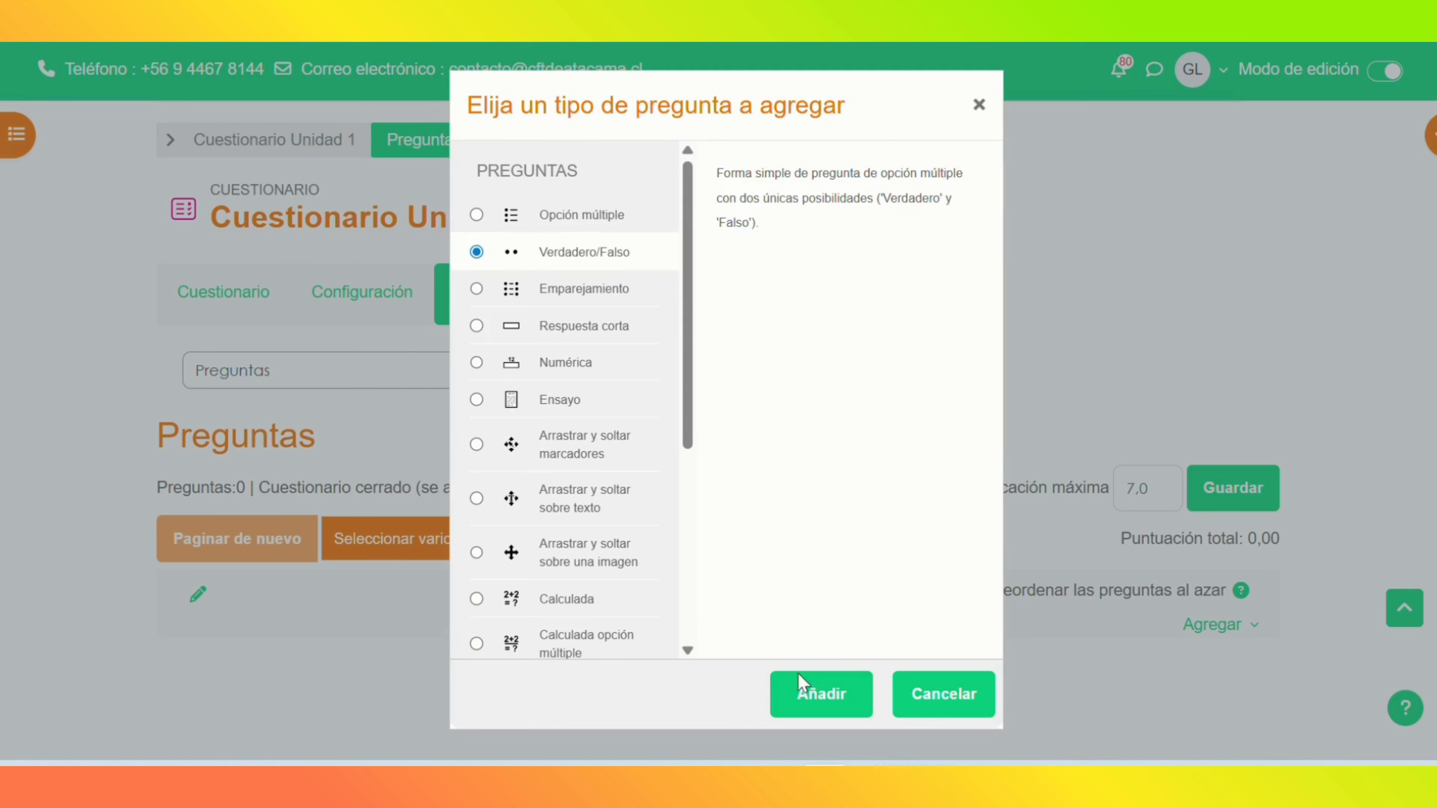
{"action": "left_click", "coordinate": [810, 698]}
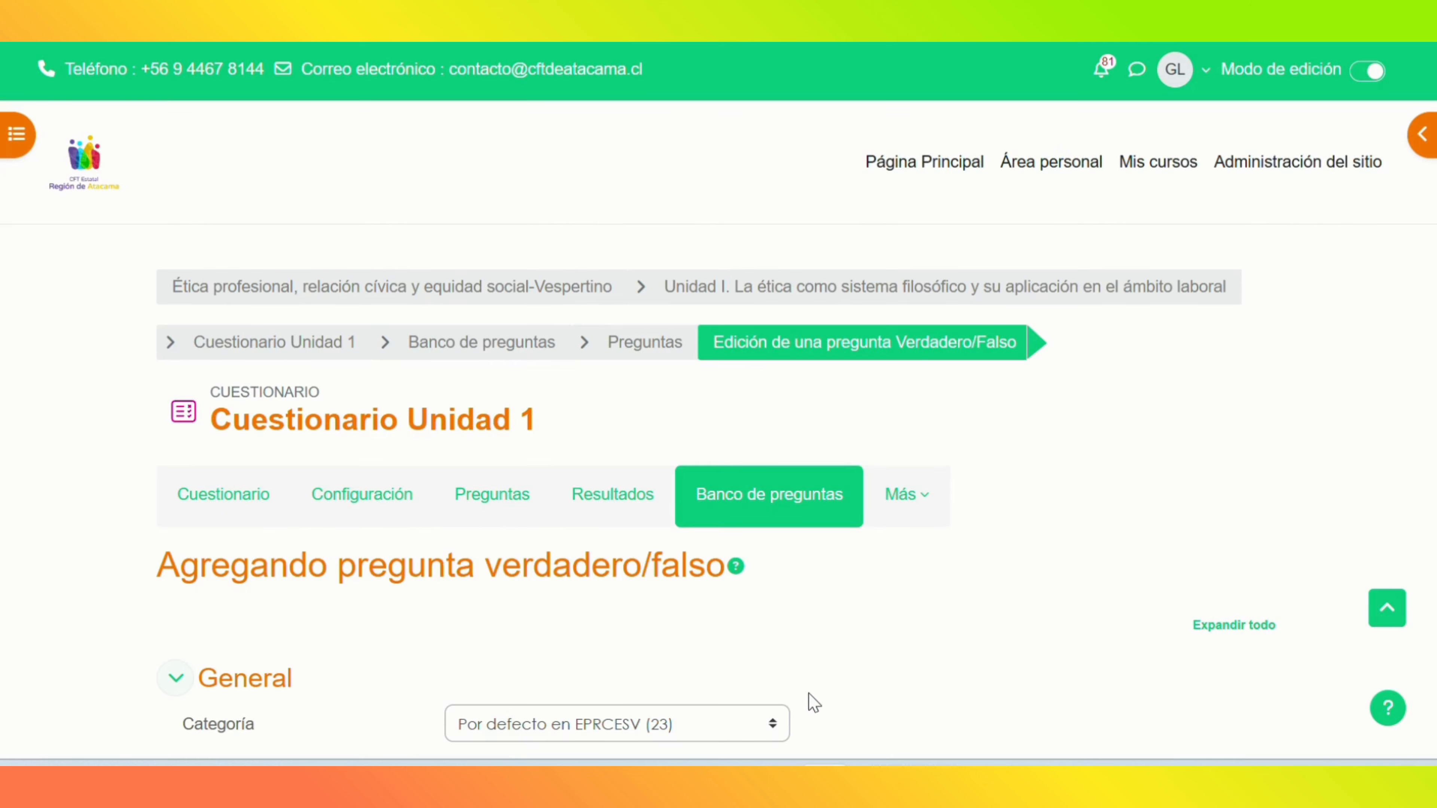
Step: Name the new true/false question "1.-"
{"action": "scroll", "coordinate": [781, 430], "scroll_direction": "down", "scroll_amount": 10}
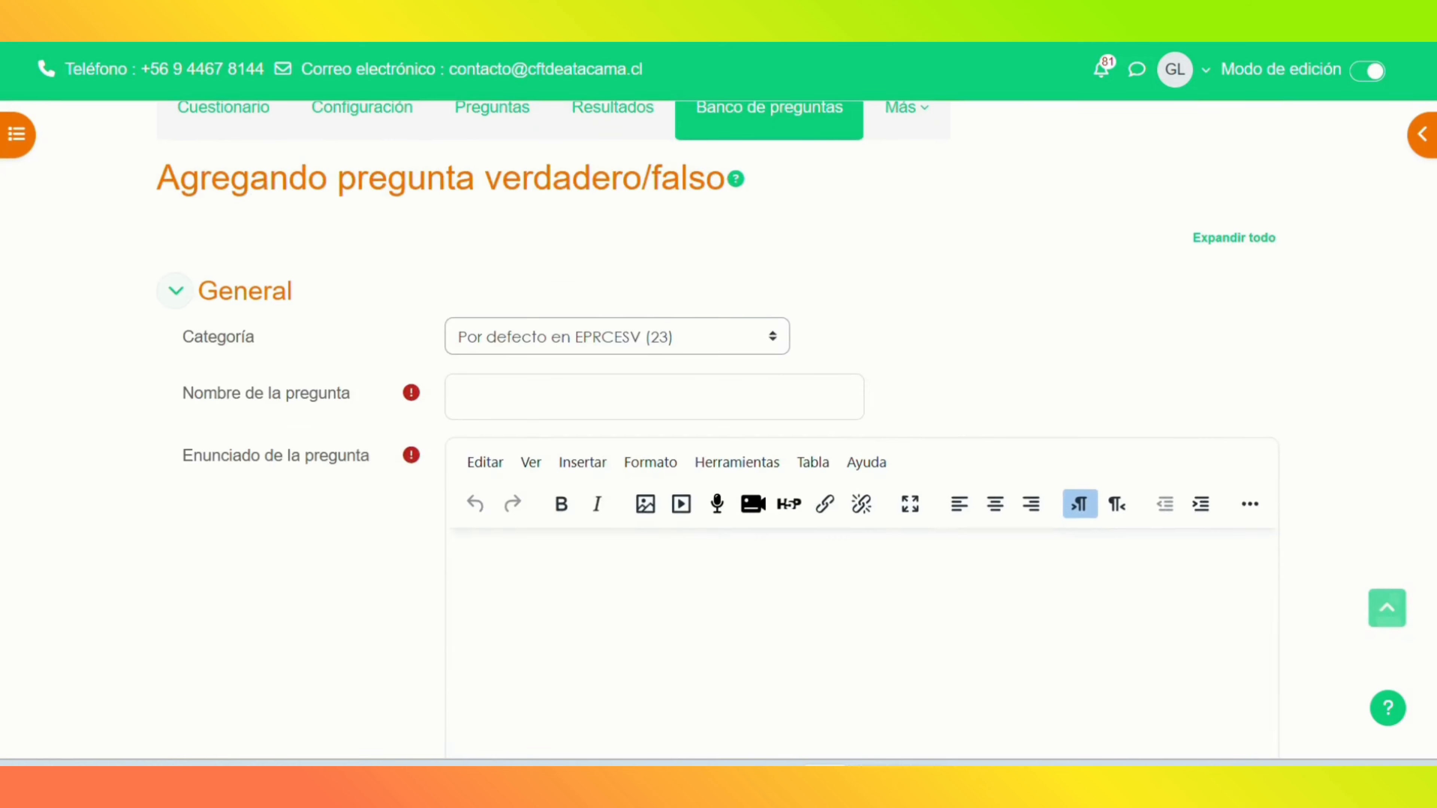
{"action": "scroll", "coordinate": [1123, 226], "scroll_direction": "down", "scroll_amount": 2}
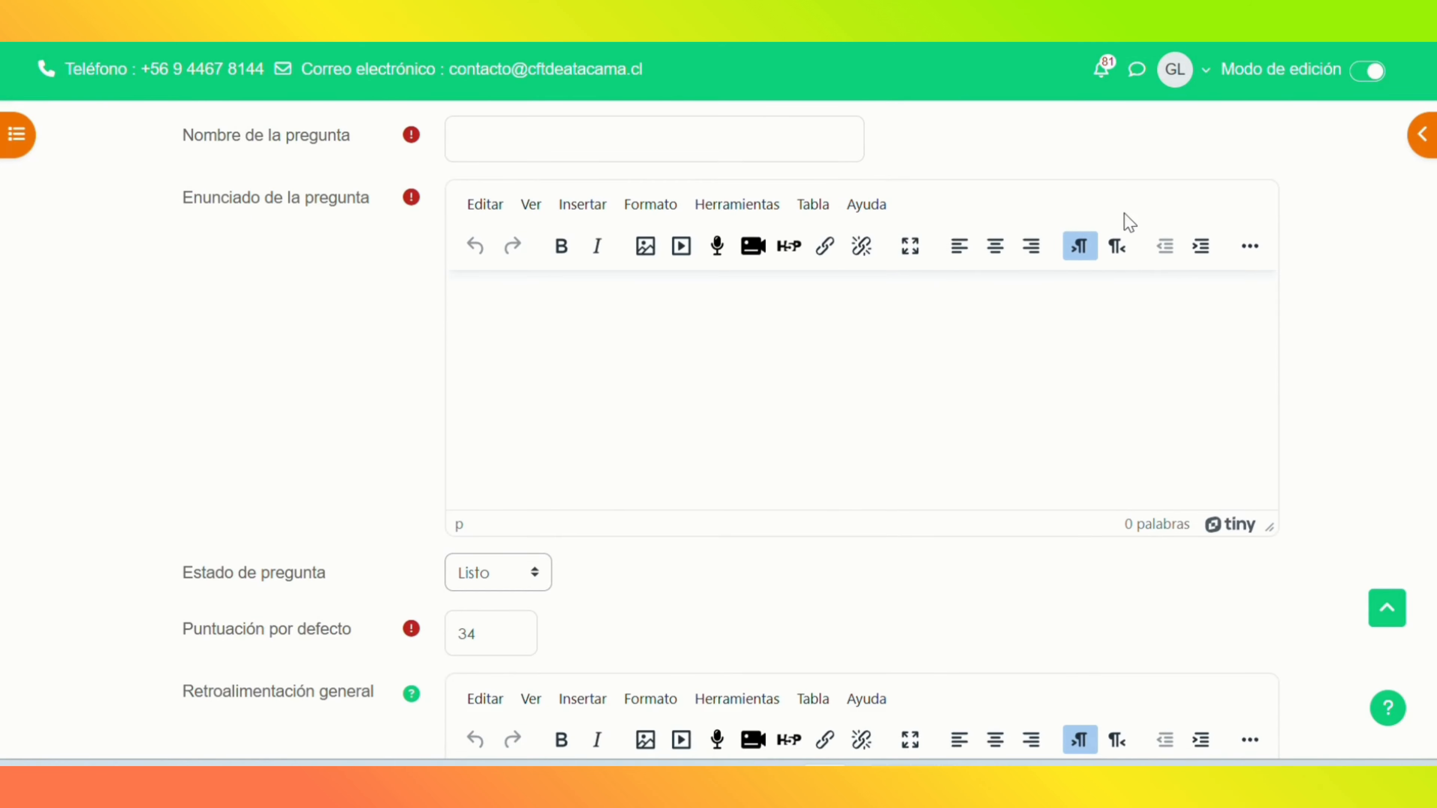
{"action": "left_click", "coordinate": [509, 142]}
{"action": "type", "text": "1.-"}
Step: Switch to the Word document, copy the full statement of question 1 about legislative and judicial power, and return to the Moodle question form
{"action": "mouse_move", "coordinate": [886, 757]}
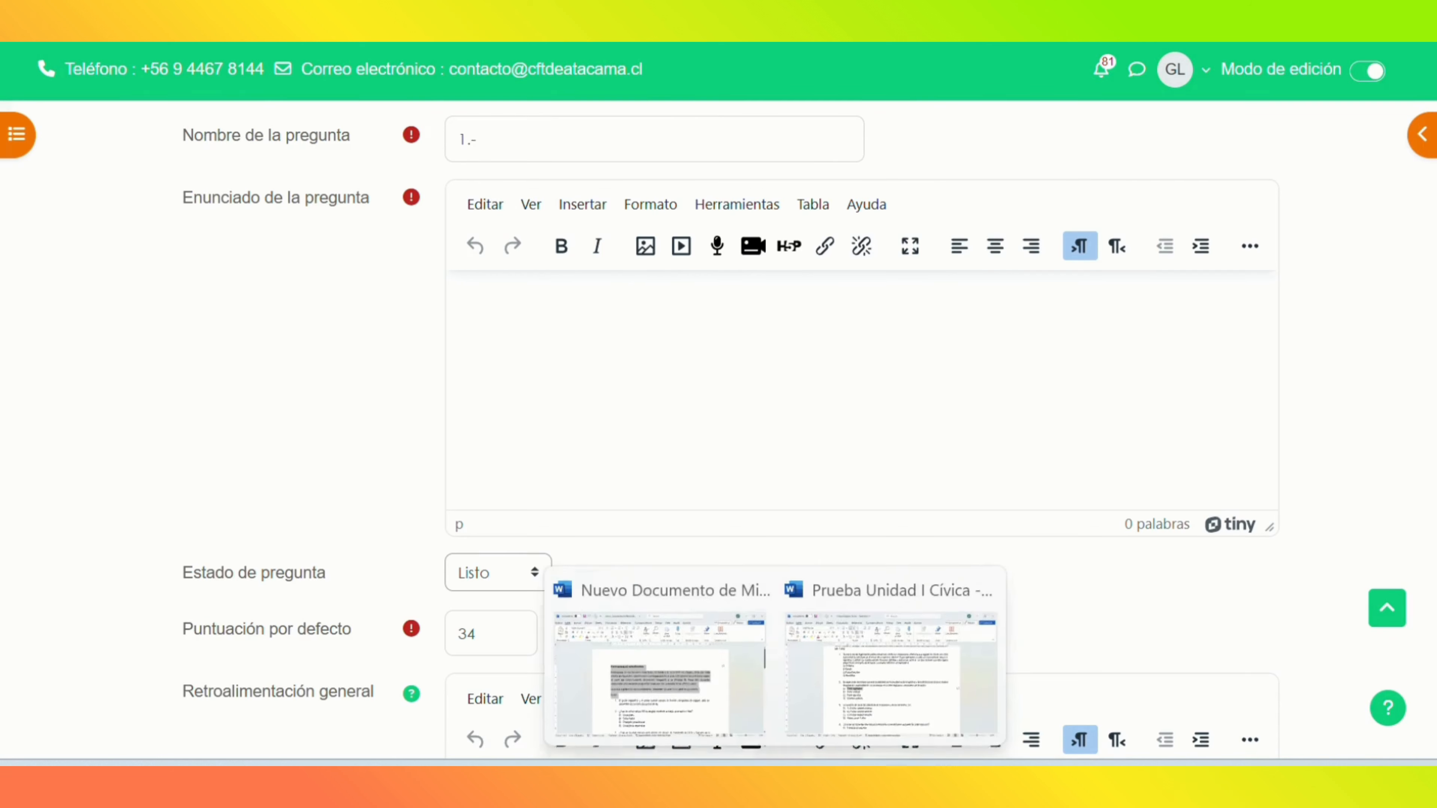
{"action": "left_click", "coordinate": [695, 699]}
{"action": "left_click", "coordinate": [616, 562]}
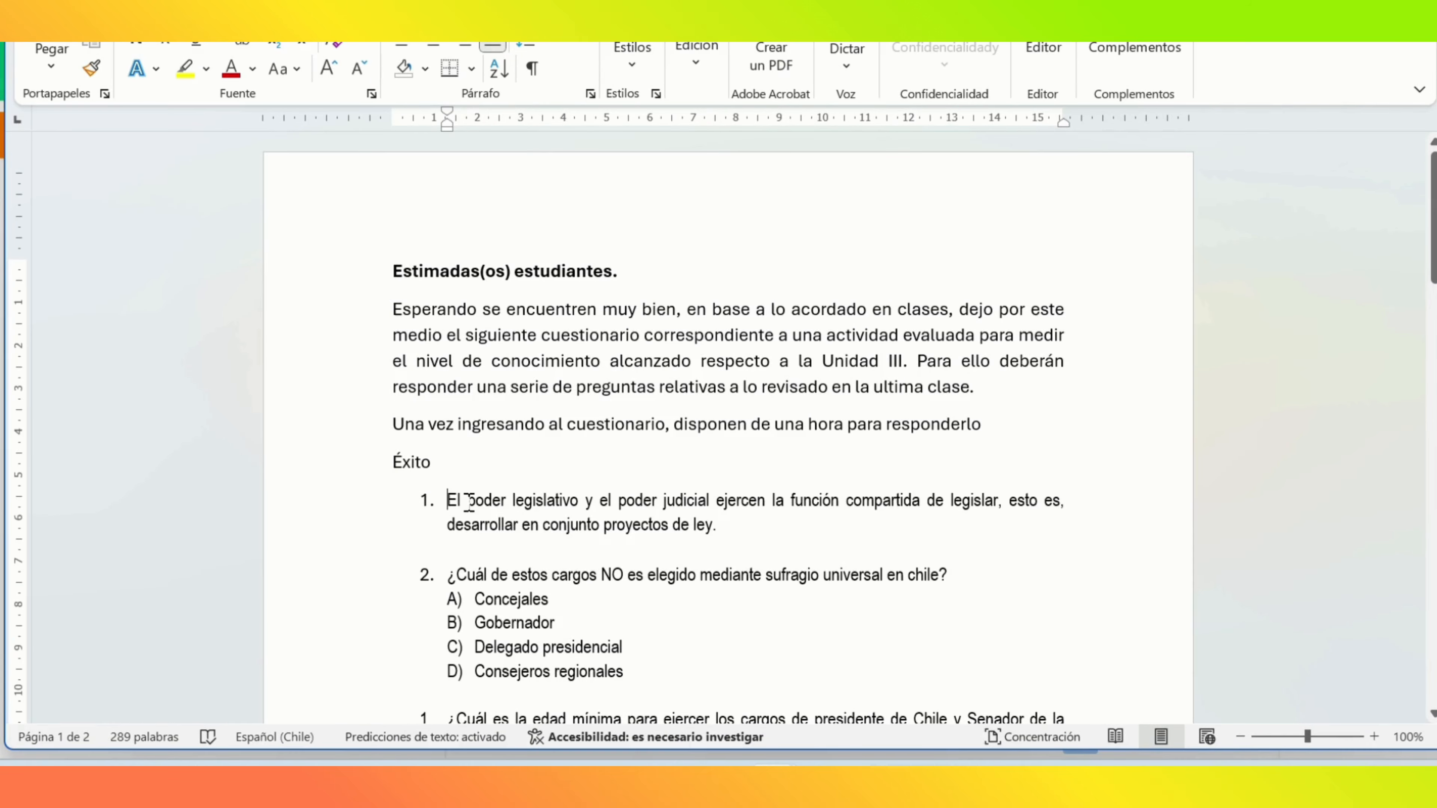
{"action": "left_click_drag", "start_coordinate": [495, 522], "coordinate": [730, 527]}
{"action": "key", "text": "ctrl+c"}
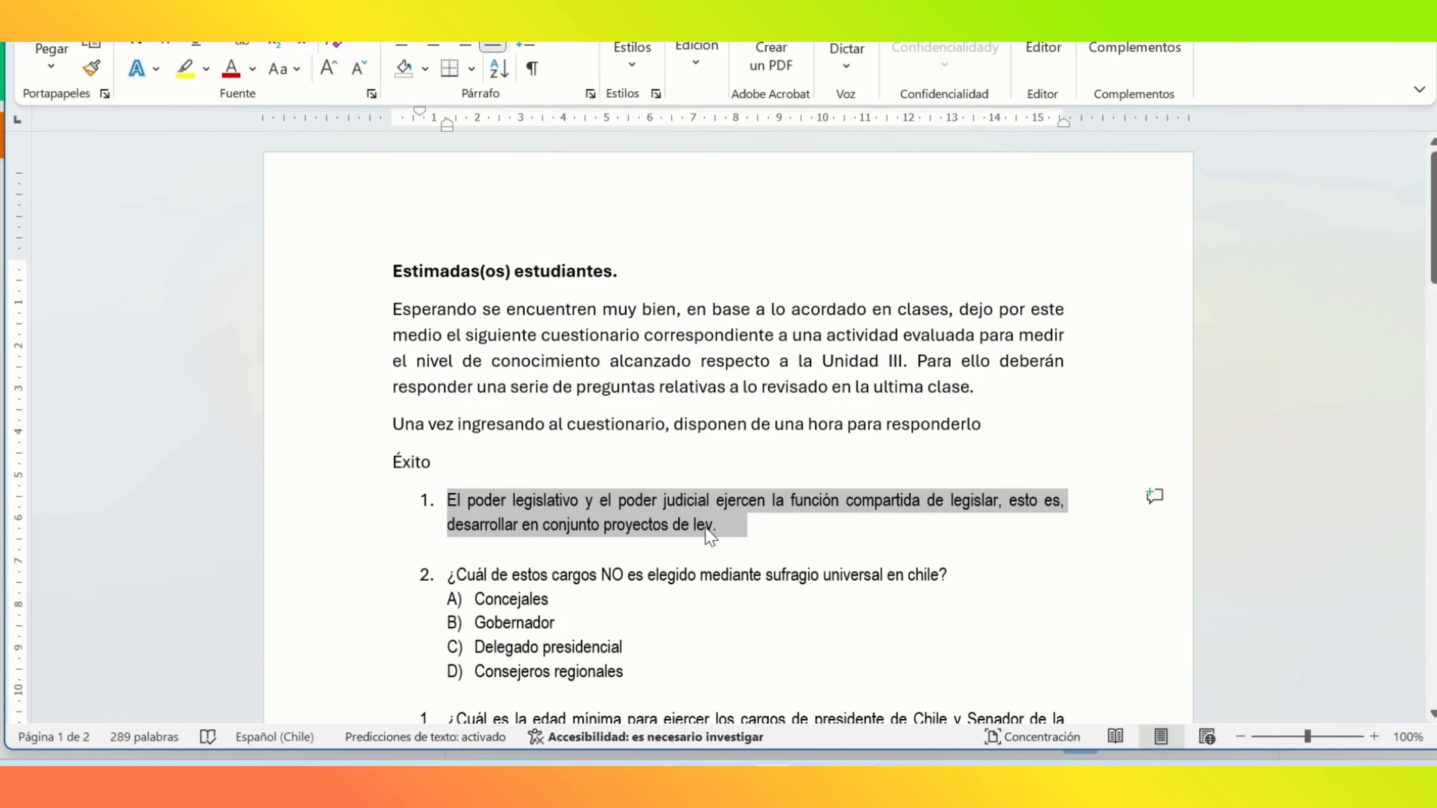
{"action": "right_click", "coordinate": [714, 527]}
{"action": "left_click", "coordinate": [769, 94]}
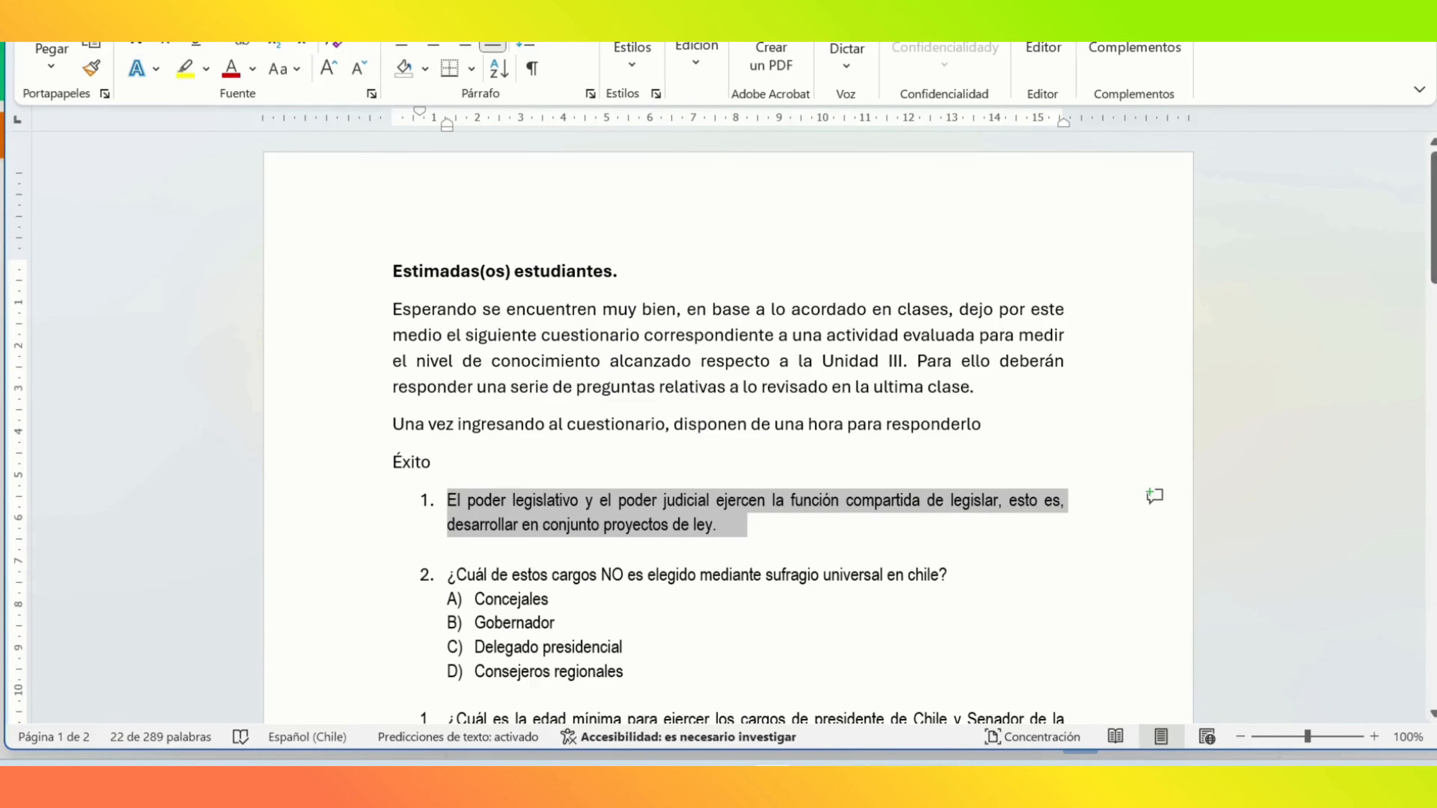
{"action": "key", "text": "alt+Tab"}
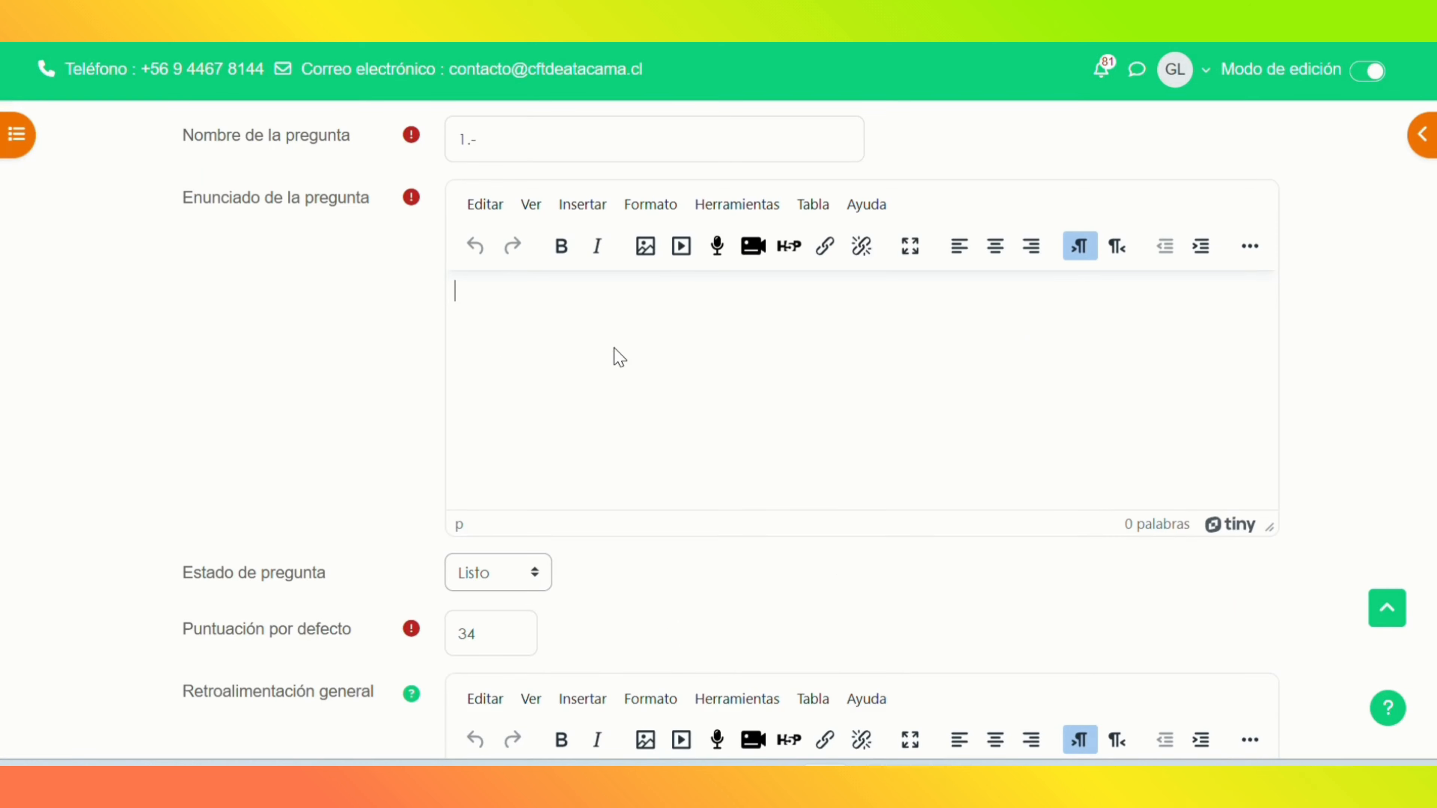
Step: Paste the copied statement as the text of question 1 and set its default mark to 2
{"action": "key", "text": "ctrl+v"}
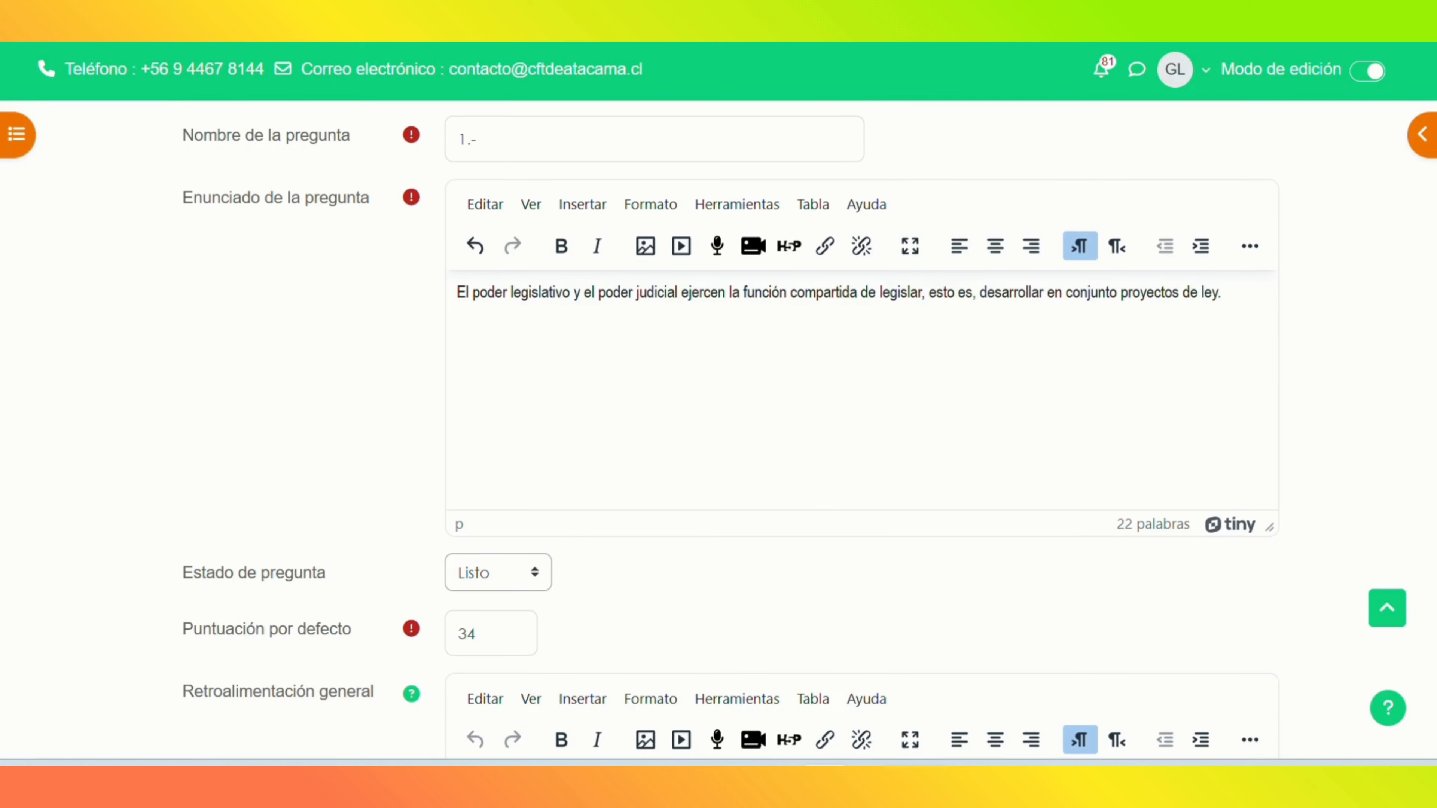
{"action": "scroll", "coordinate": [619, 357], "scroll_direction": "down", "scroll_amount": 1}
{"action": "scroll", "coordinate": [731, 414], "scroll_direction": "down", "scroll_amount": 2}
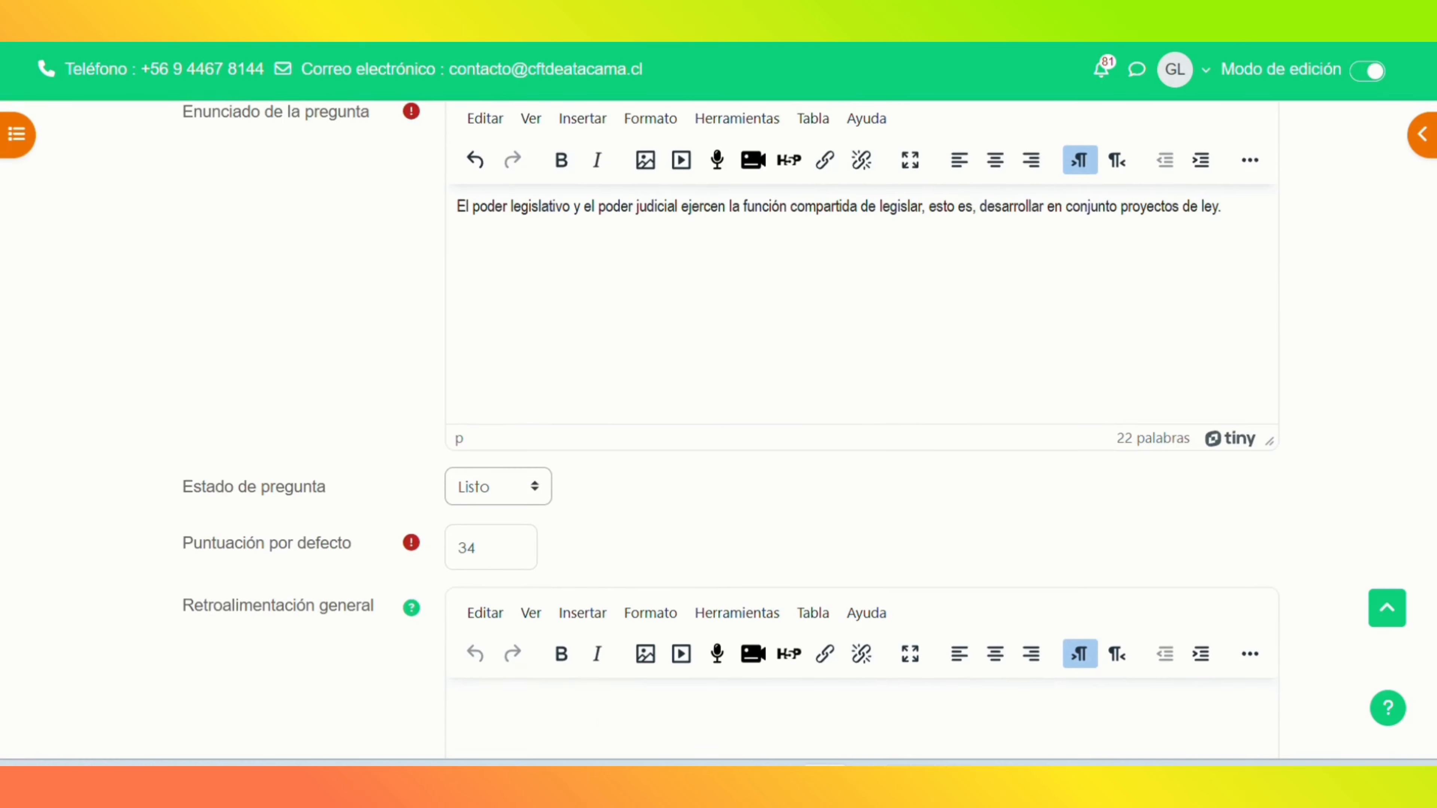
{"action": "scroll", "coordinate": [718, 430], "scroll_direction": "down", "scroll_amount": 3}
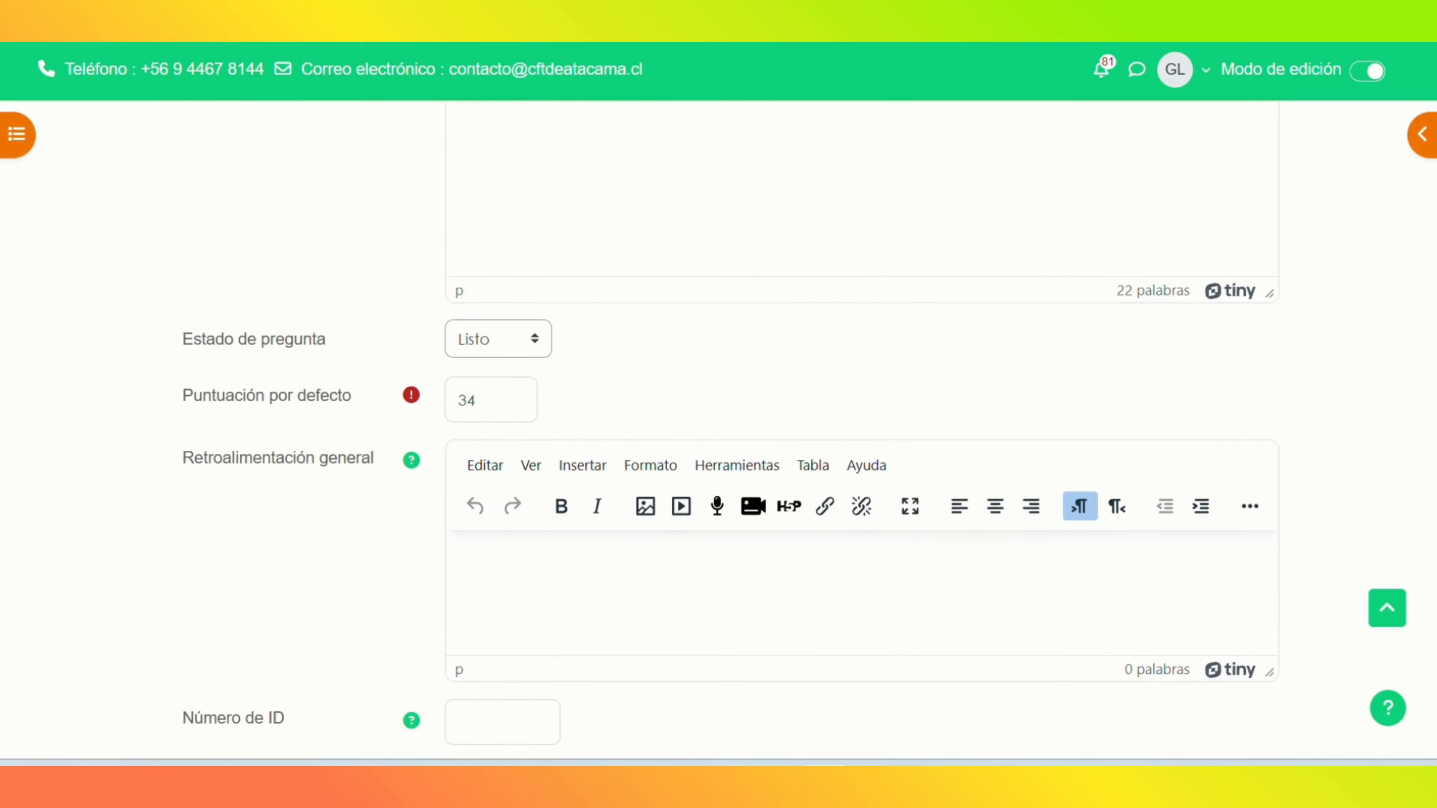
{"action": "scroll", "coordinate": [719, 431], "scroll_direction": "up", "scroll_amount": 1}
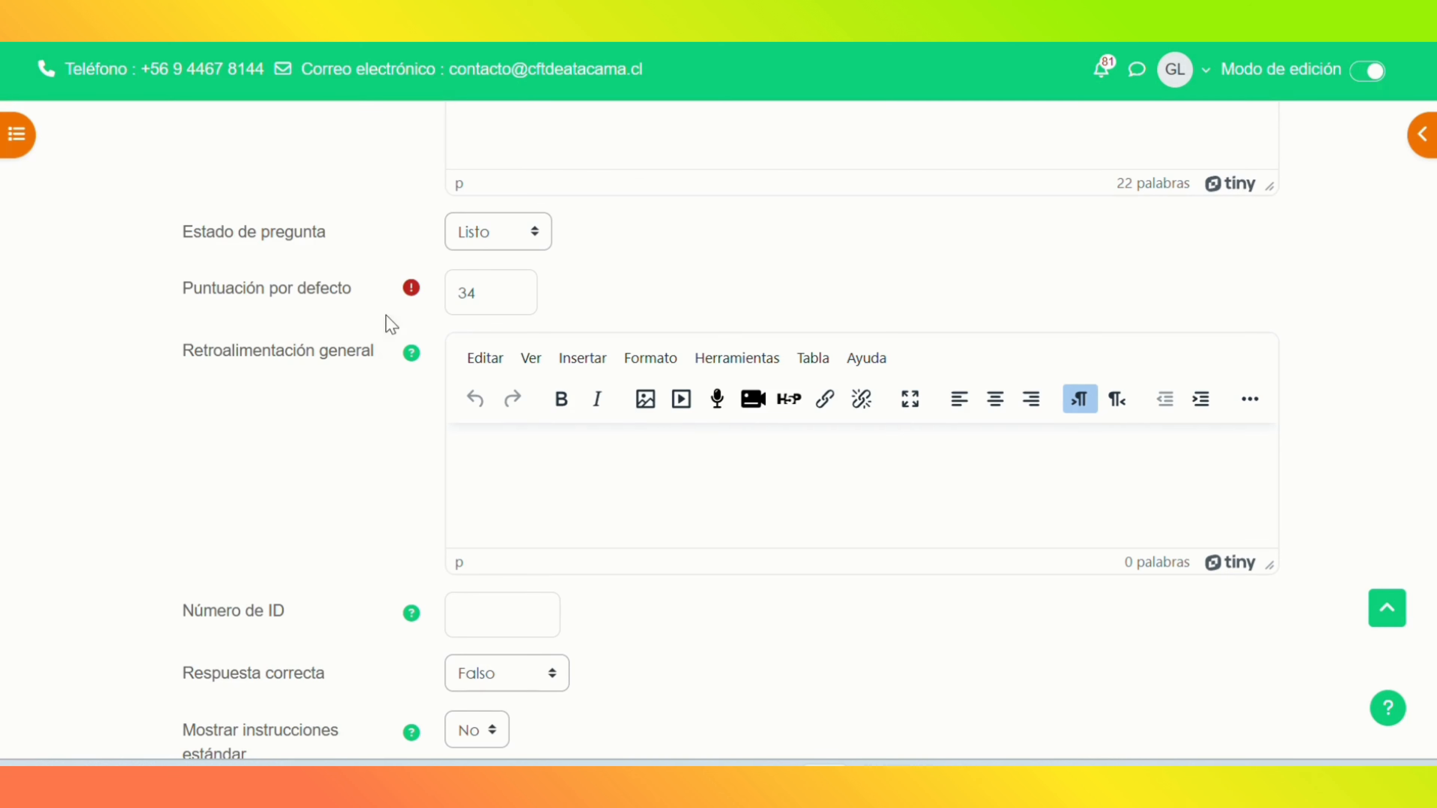
{"action": "double_click", "coordinate": [501, 290]}
{"action": "key", "text": "BackSpace"}
{"action": "type", "text": "2"}
{"action": "scroll", "coordinate": [719, 431], "scroll_direction": "up", "scroll_amount": 1}
{"action": "scroll", "coordinate": [718, 430], "scroll_direction": "up", "scroll_amount": 2}
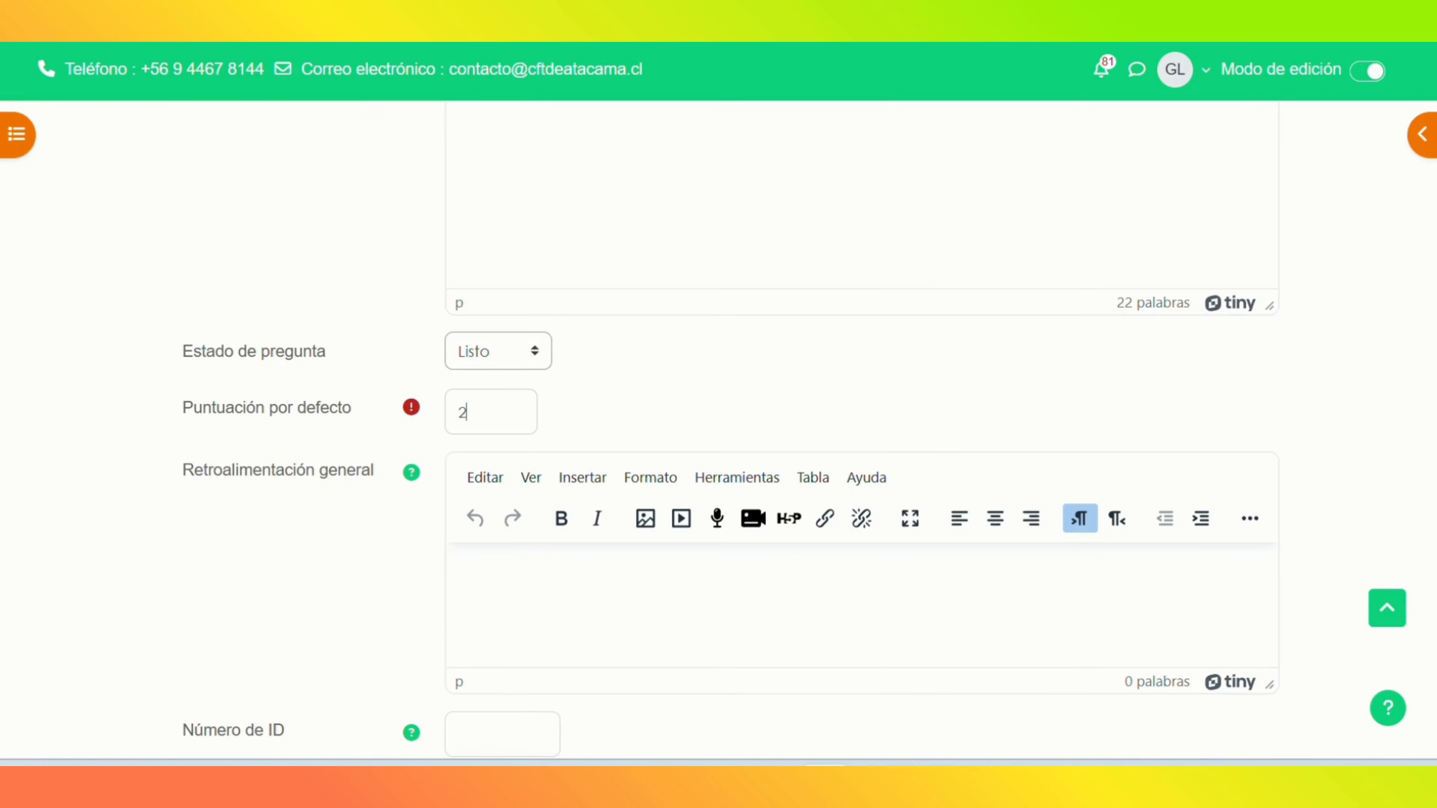
Step: Set the question's correct answer to Verdadero and save the question
{"action": "scroll", "coordinate": [719, 430], "scroll_direction": "down", "scroll_amount": 3}
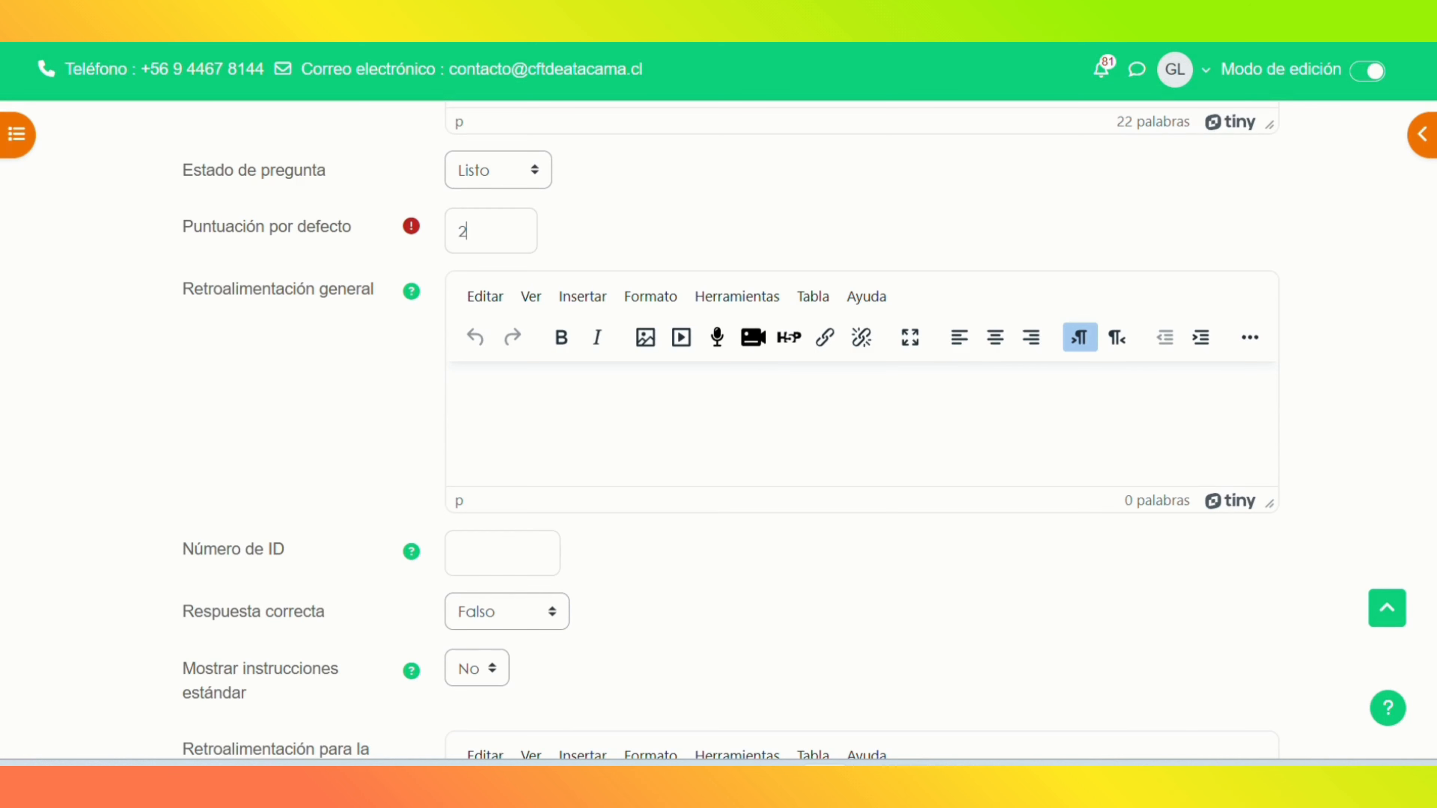
{"action": "scroll", "coordinate": [718, 430], "scroll_direction": "down", "scroll_amount": 2}
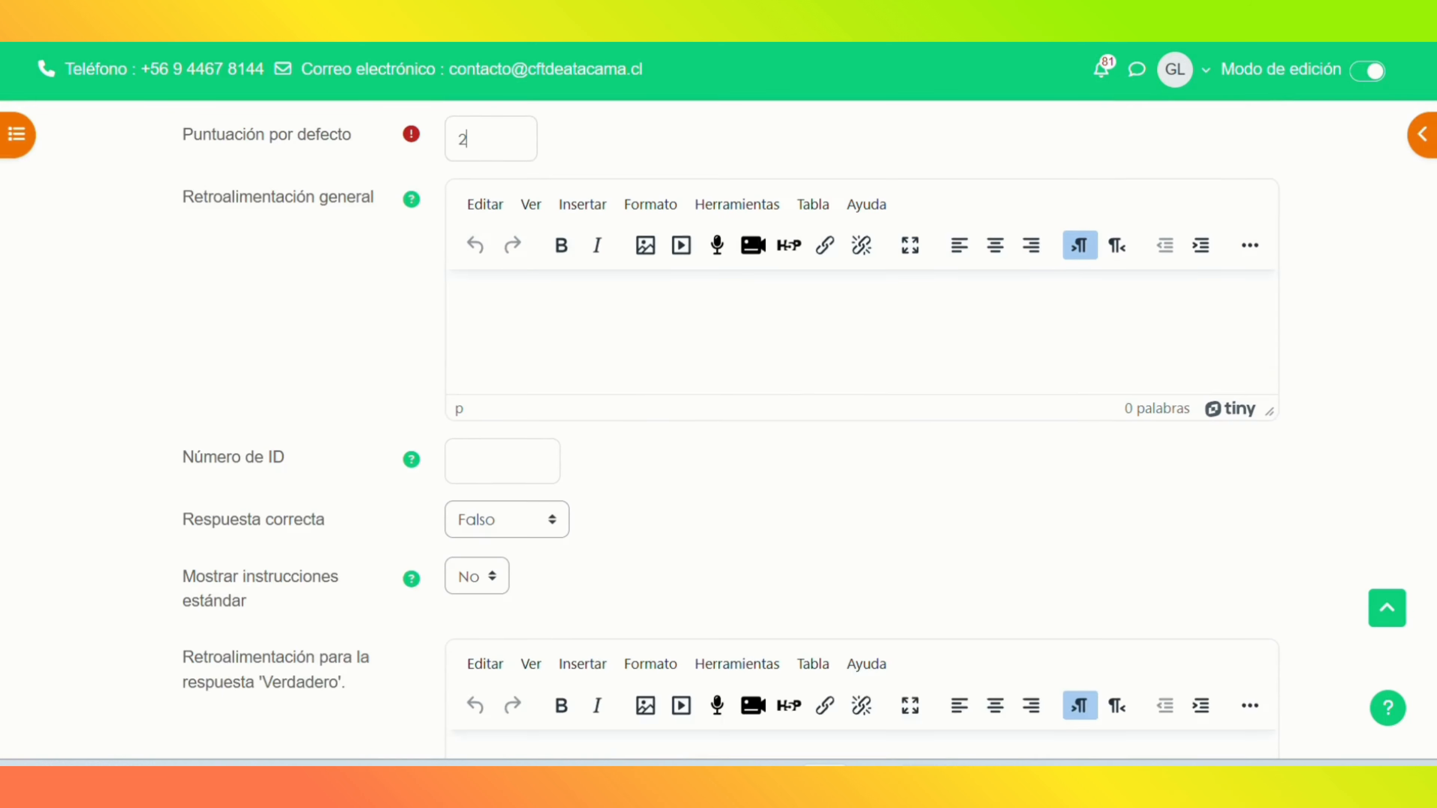
{"action": "scroll", "coordinate": [718, 430], "scroll_direction": "down", "scroll_amount": 1}
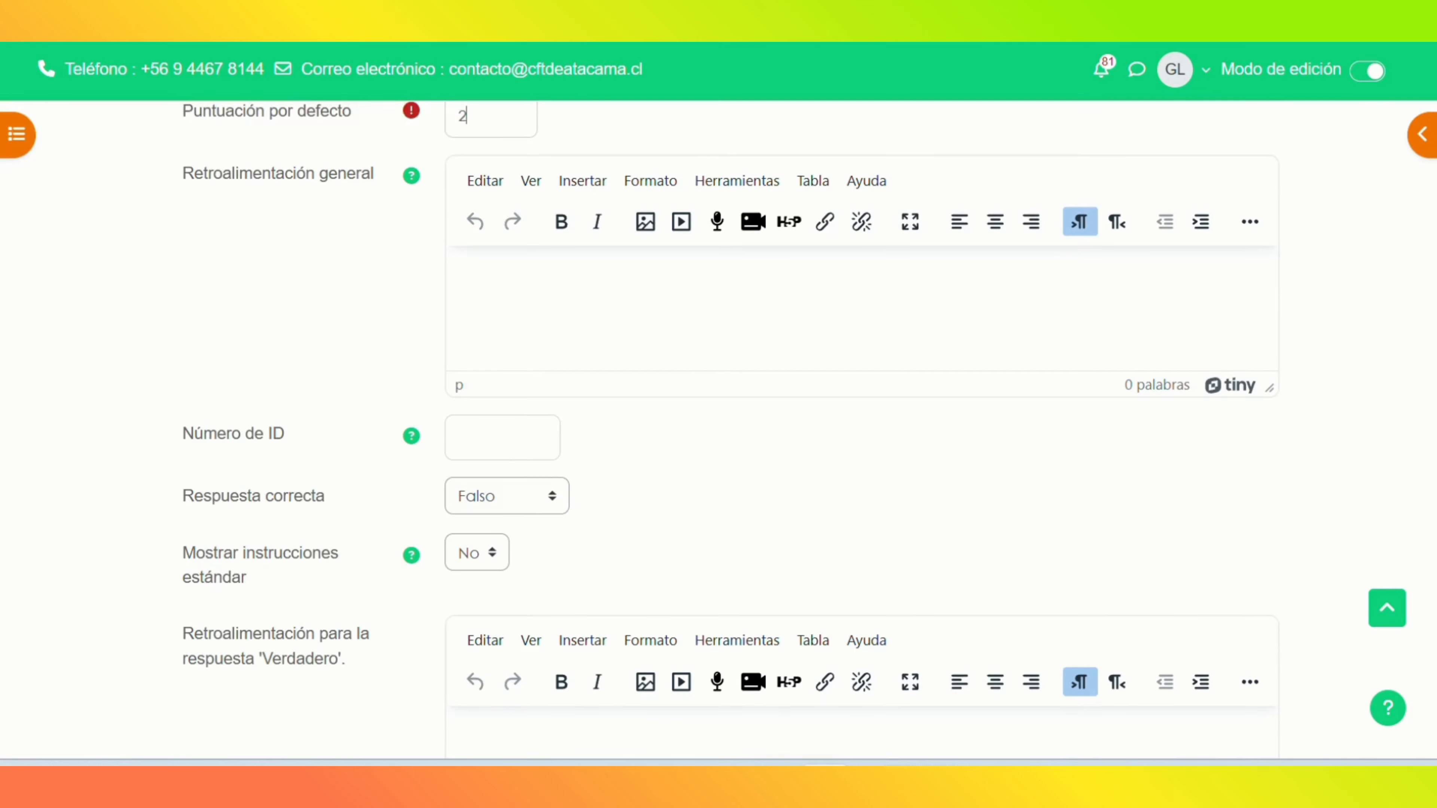
{"action": "scroll", "coordinate": [1306, 377], "scroll_direction": "down", "scroll_amount": 7}
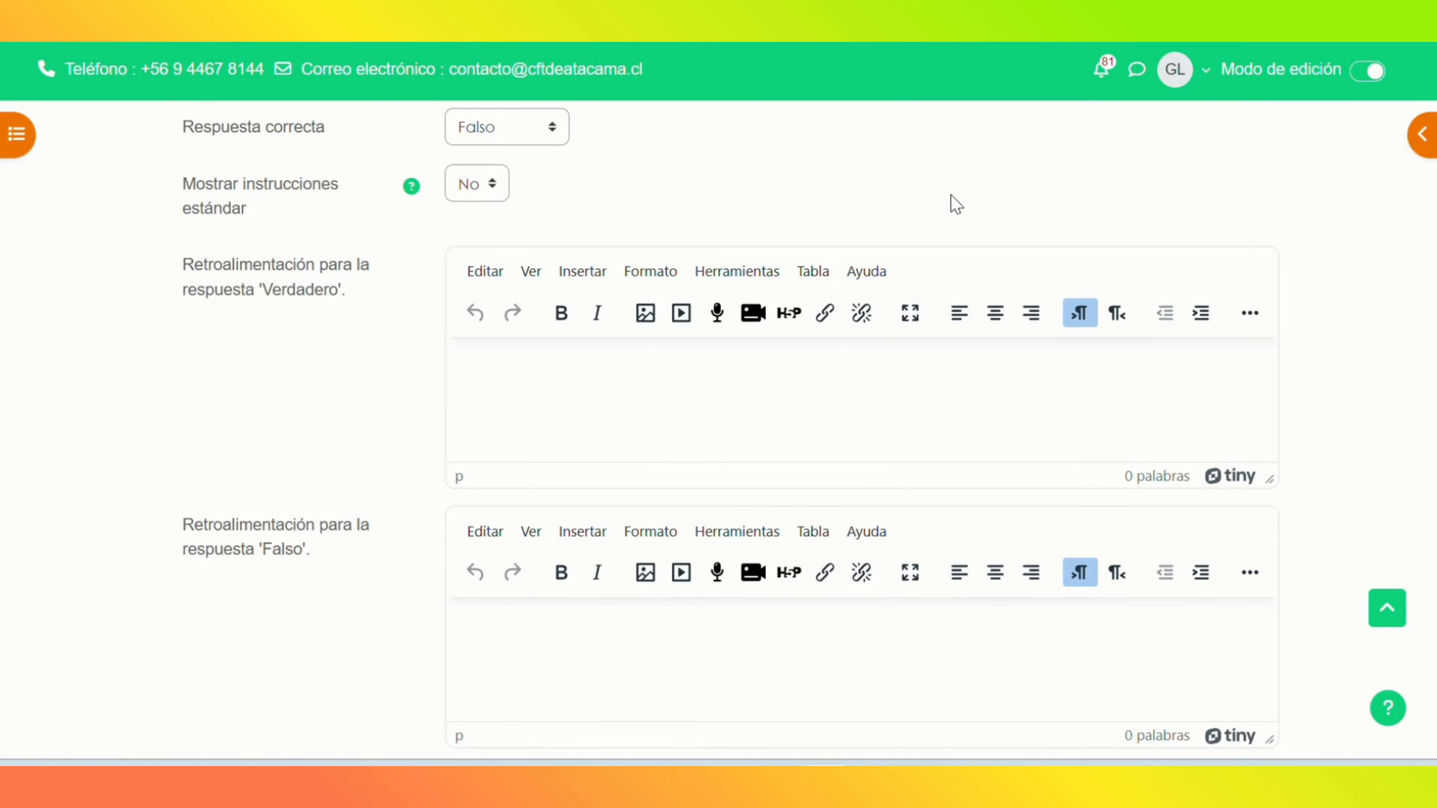
{"action": "left_click", "coordinate": [515, 129]}
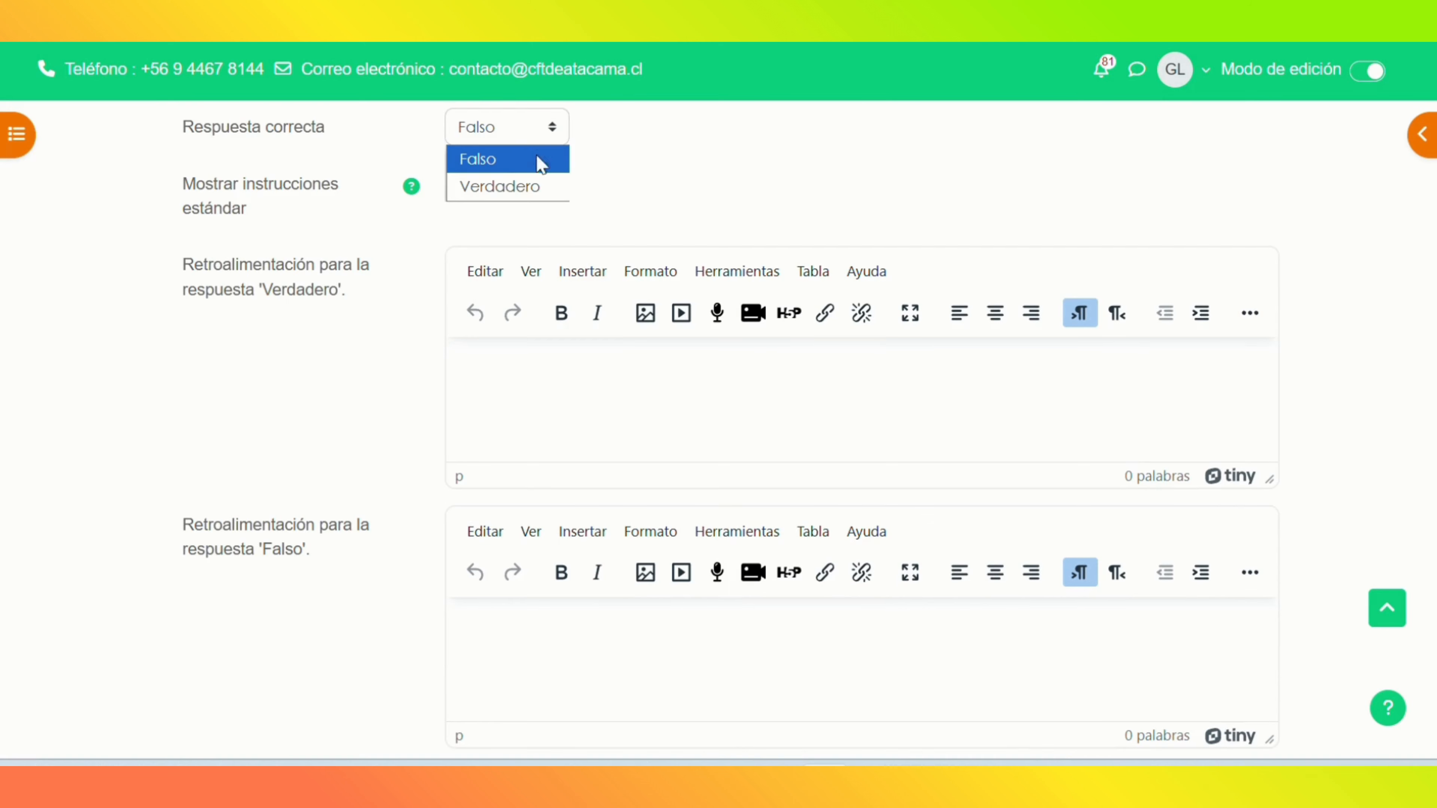
{"action": "left_click", "coordinate": [527, 187]}
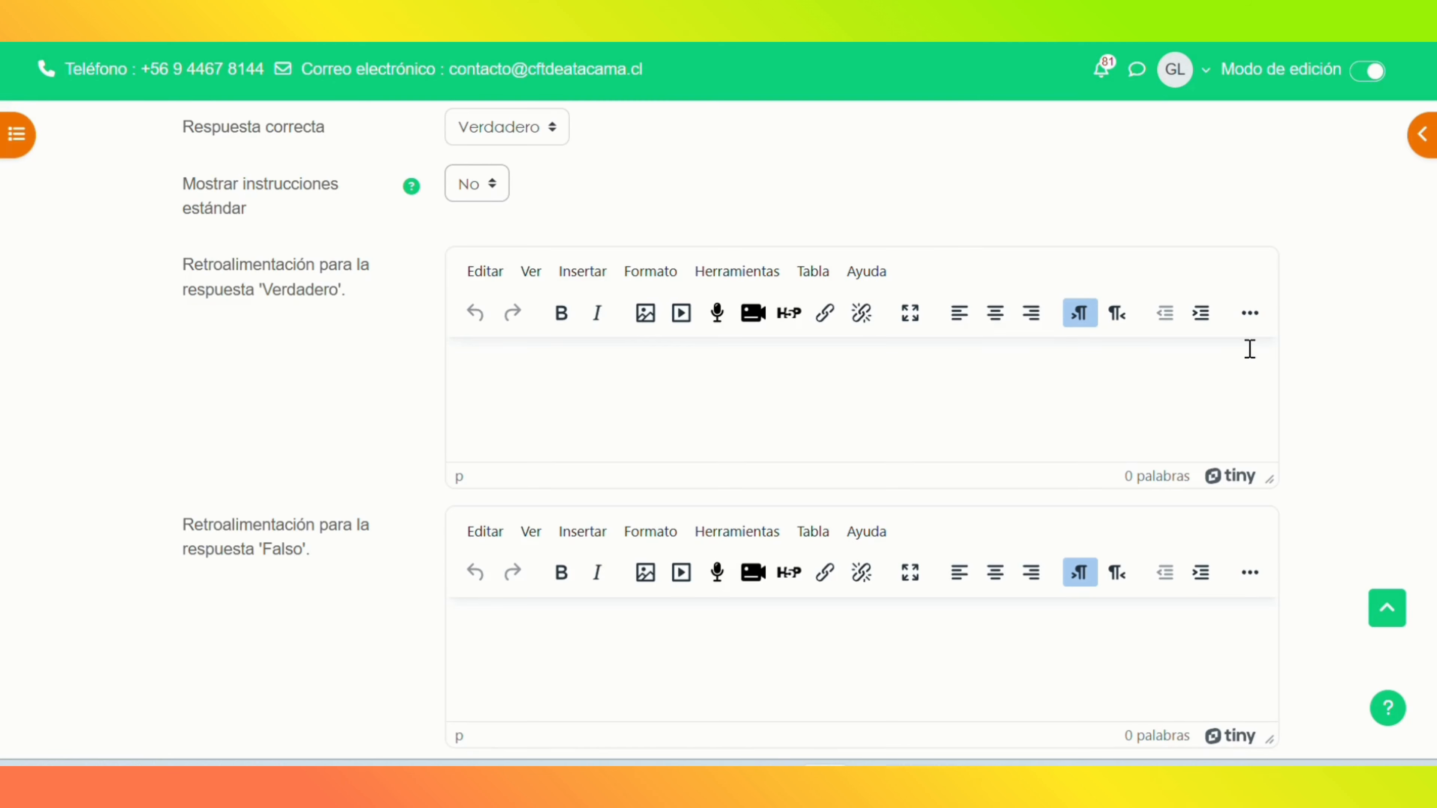
{"action": "scroll", "coordinate": [1224, 500], "scroll_direction": "down", "scroll_amount": 6}
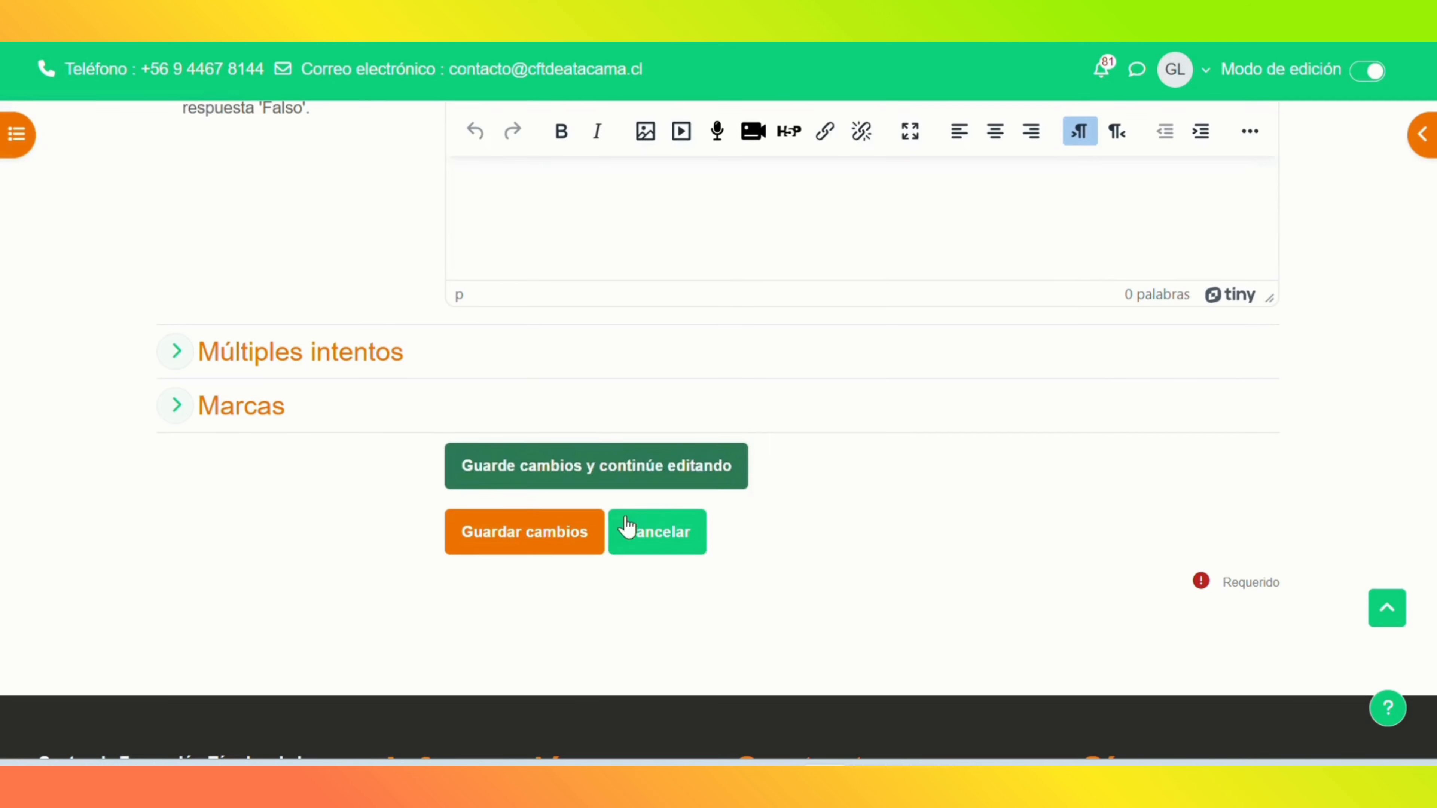
{"action": "left_click", "coordinate": [546, 535]}
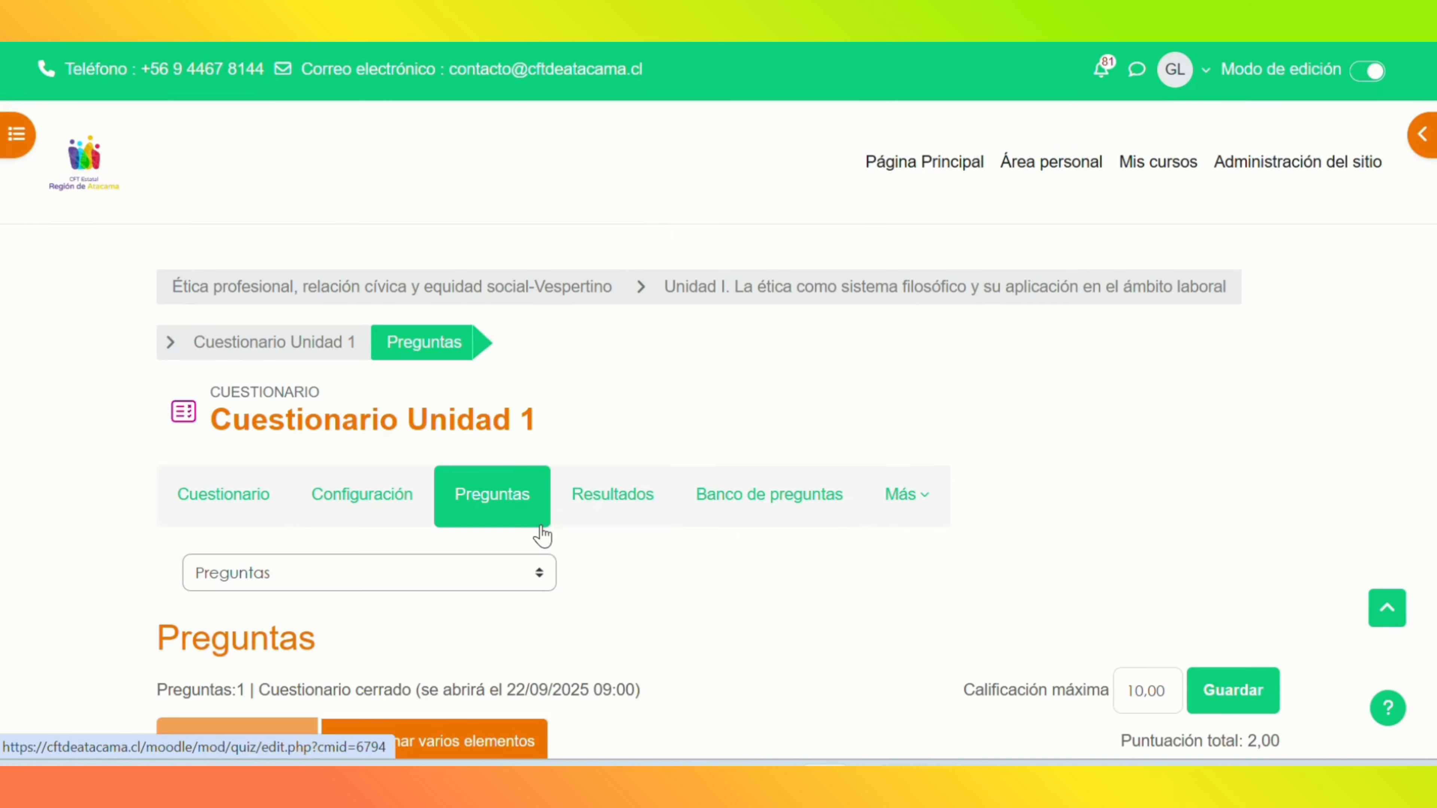
Step: Enter 2,0 as the maximum mark of question 1 in the quiz's question list
{"action": "scroll", "coordinate": [1331, 405], "scroll_direction": "down", "scroll_amount": 5}
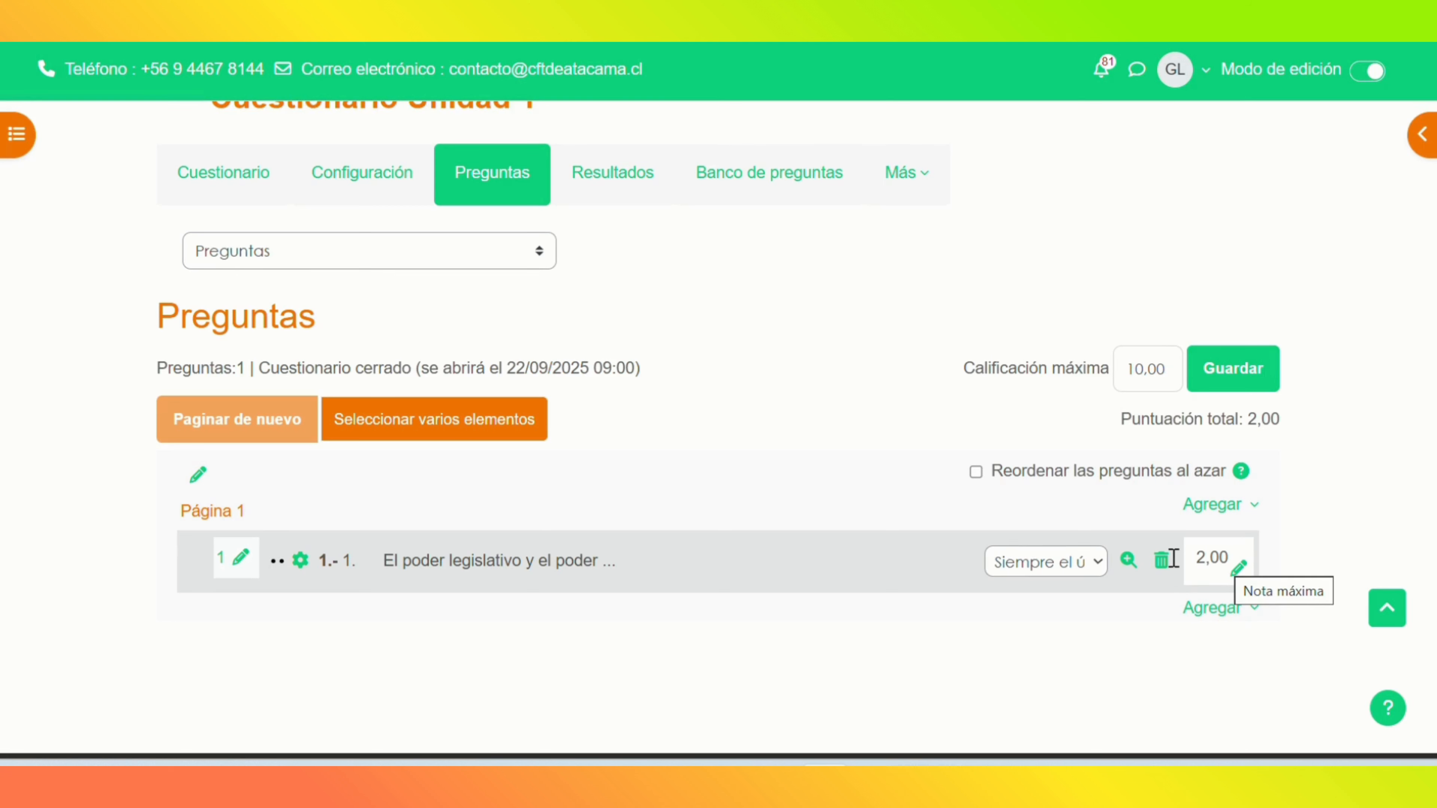
{"action": "left_click", "coordinate": [1238, 575]}
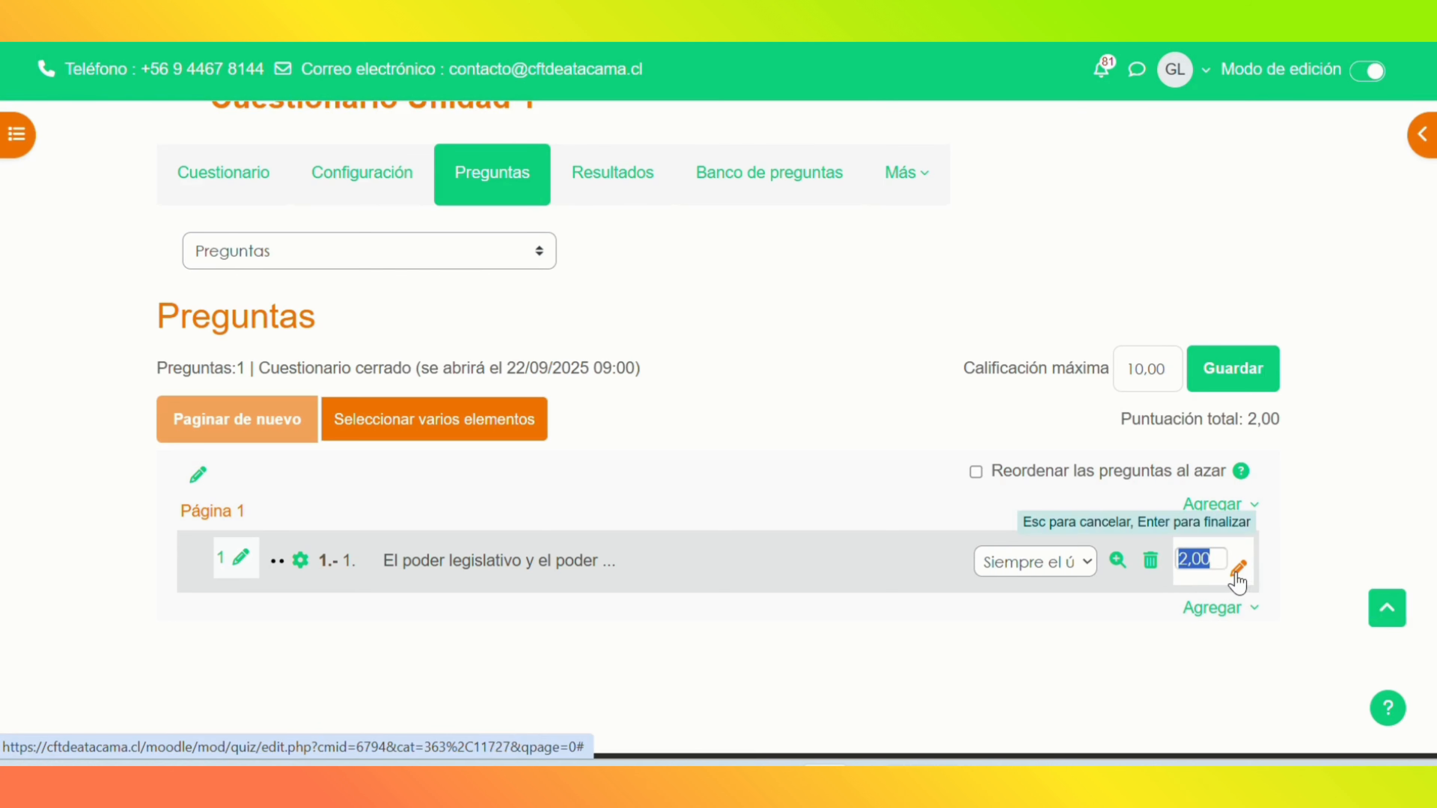
{"action": "key", "text": "BackSpace"}
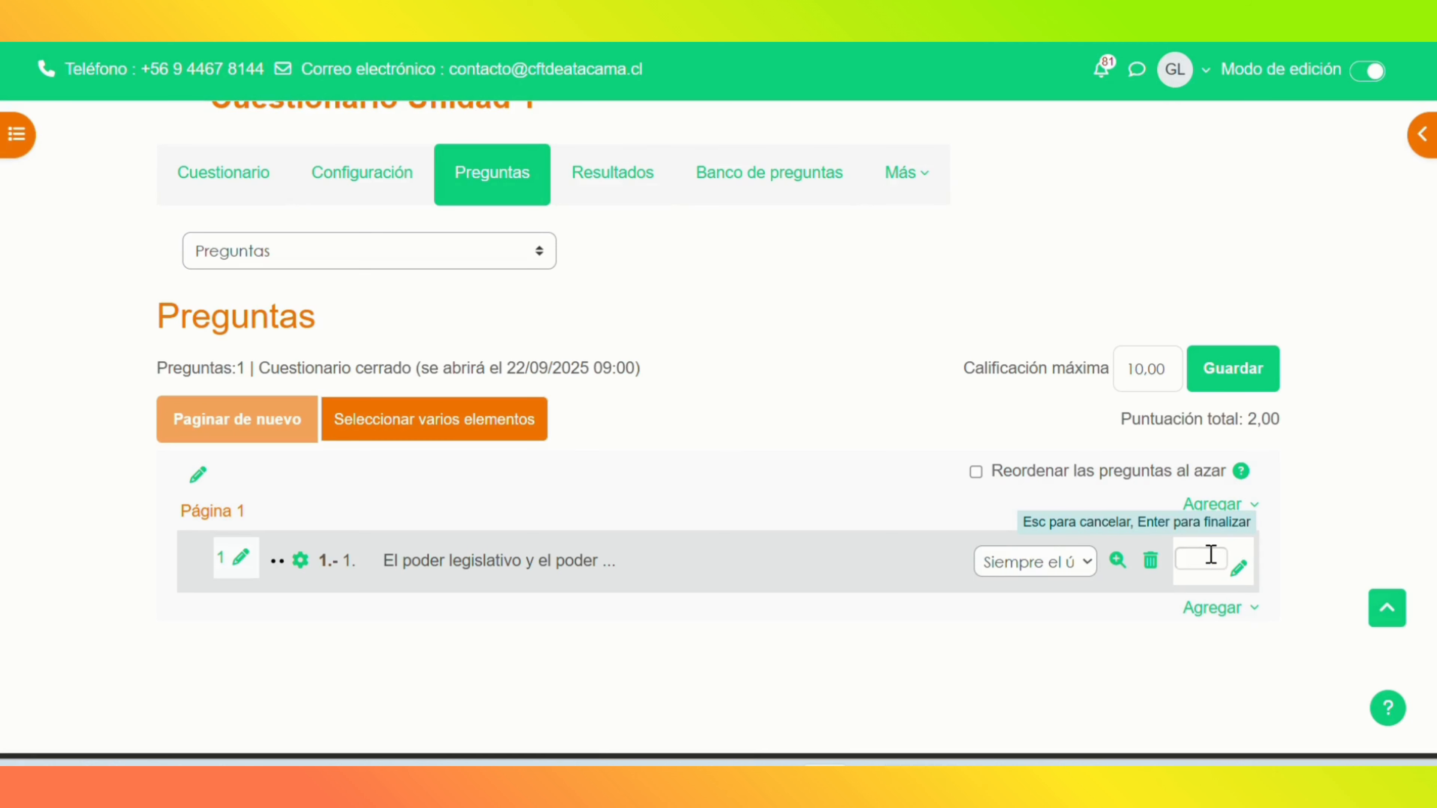
{"action": "type", "text": "2,0"}
{"action": "key", "text": "Return"}
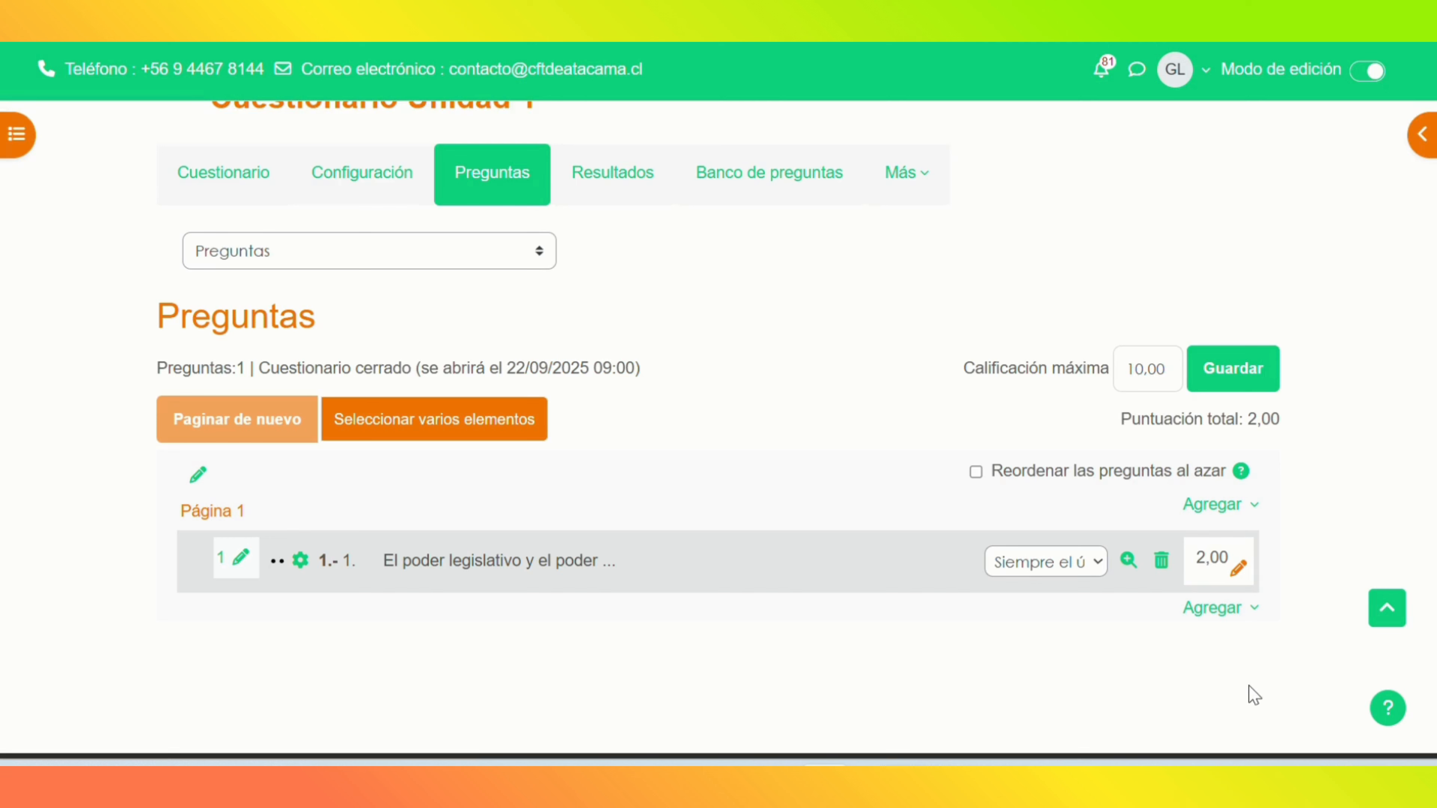
Step: Add a new question of the Opción múltiple type after question 1
{"action": "left_click", "coordinate": [1217, 611]}
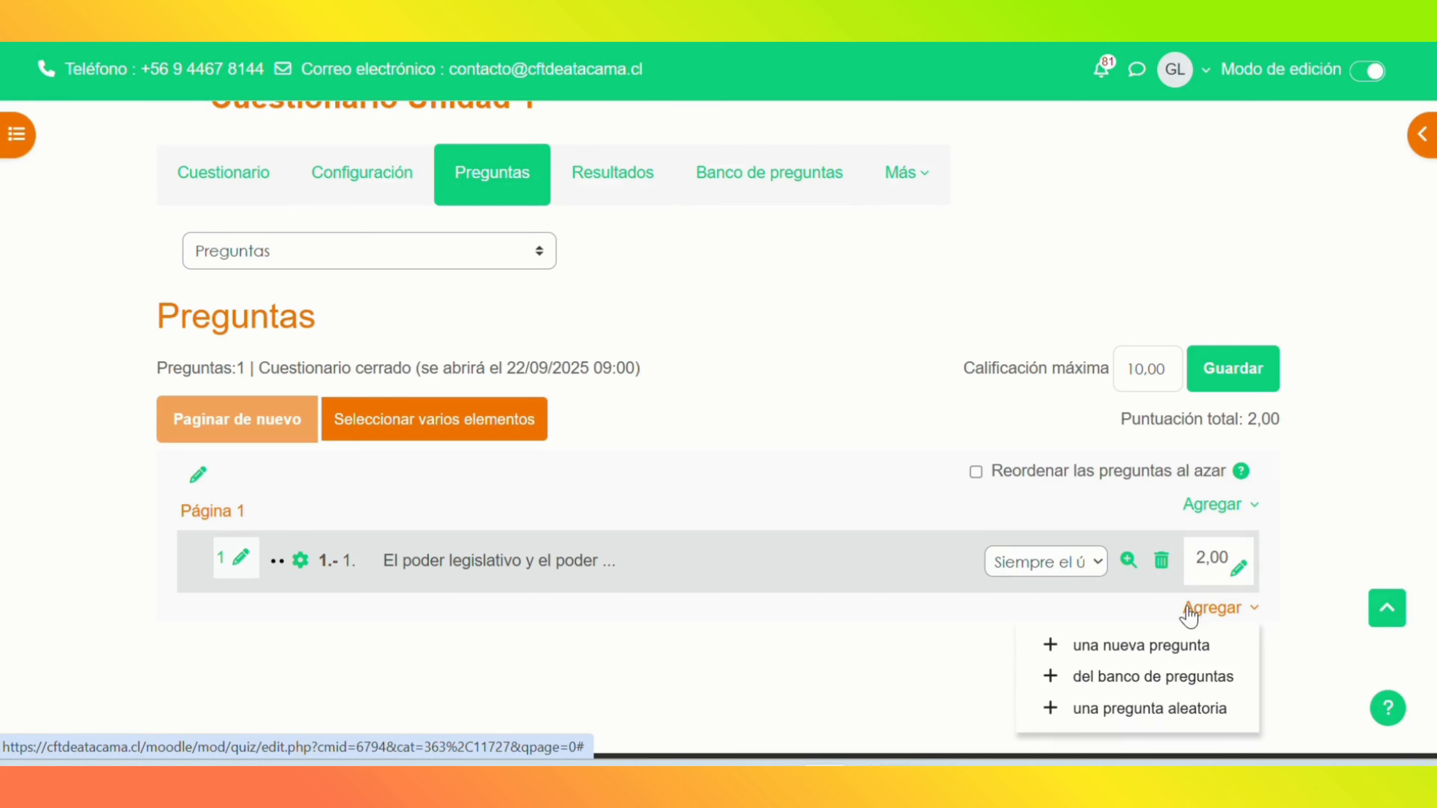
{"action": "left_click", "coordinate": [1157, 656]}
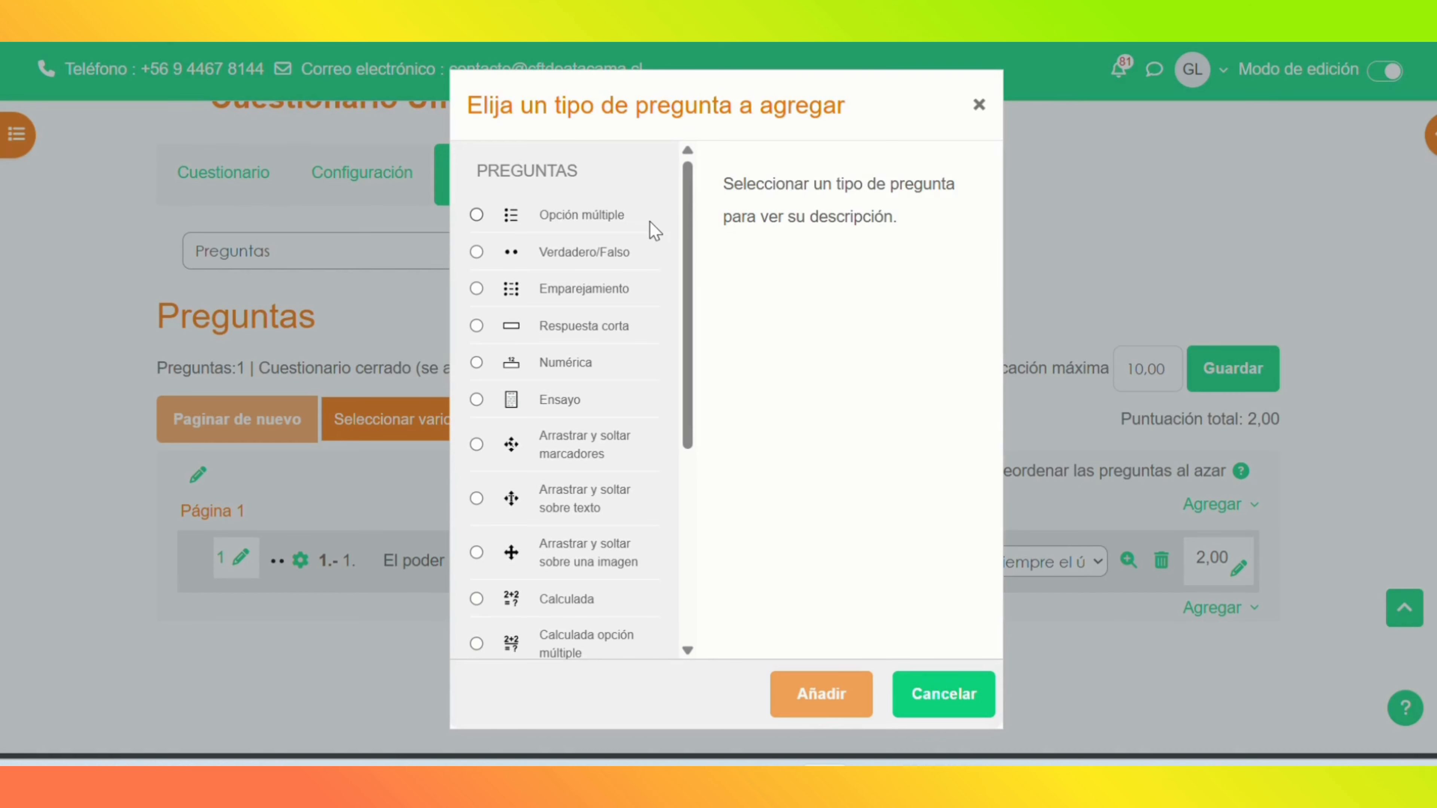
{"action": "left_click", "coordinate": [476, 216]}
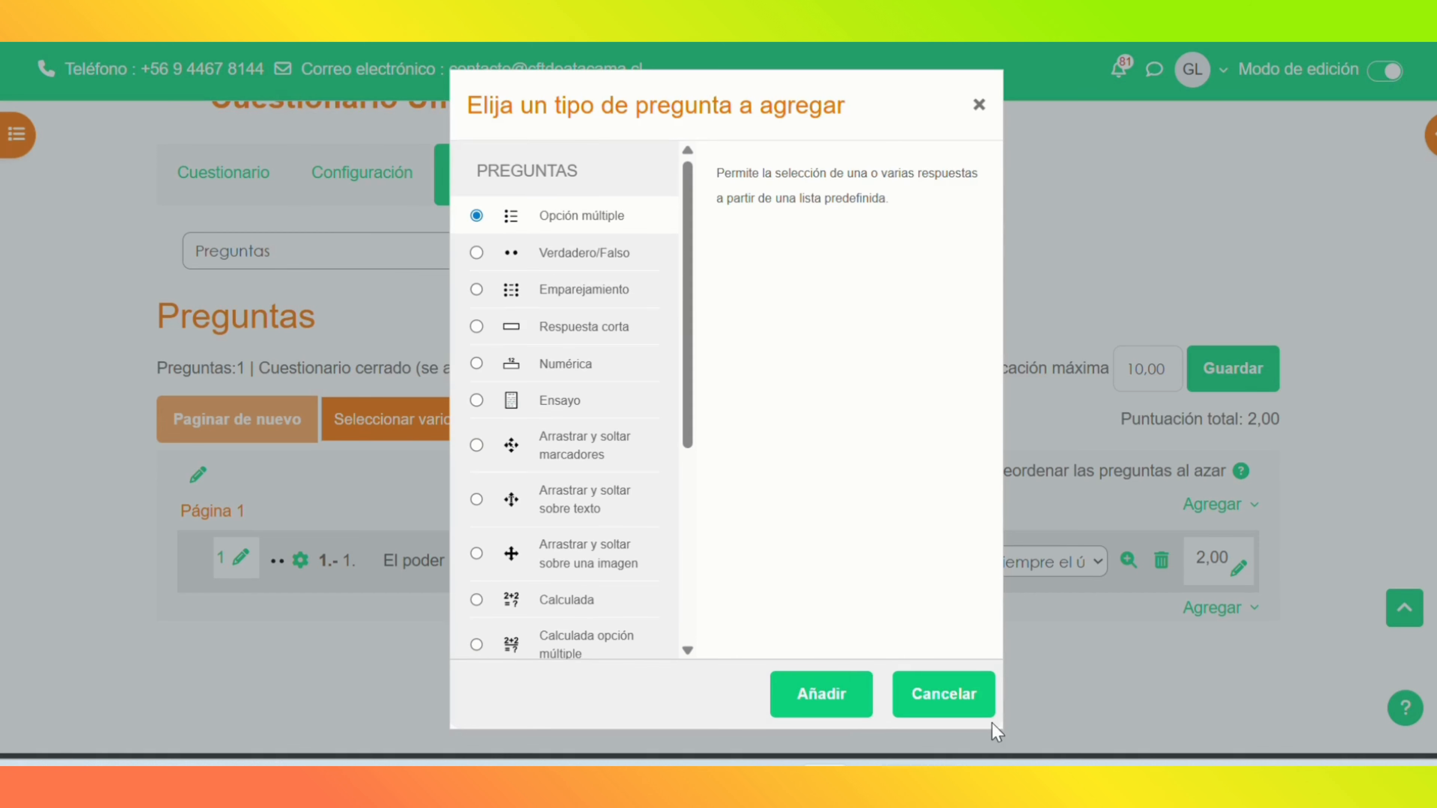
{"action": "left_click", "coordinate": [833, 712]}
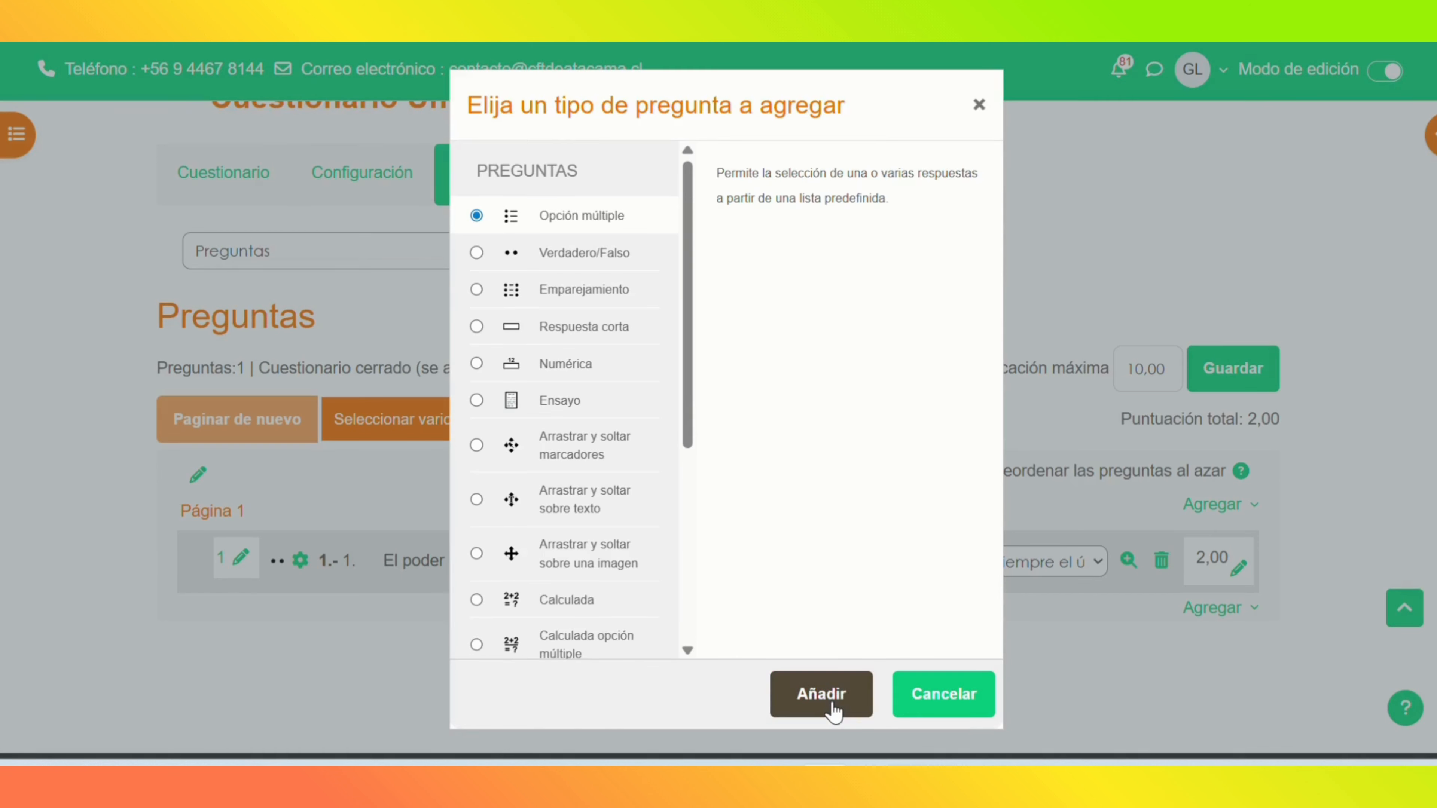
Step: Name the new multiple-choice question "2.-"
{"action": "scroll", "coordinate": [988, 488], "scroll_direction": "down", "scroll_amount": 8}
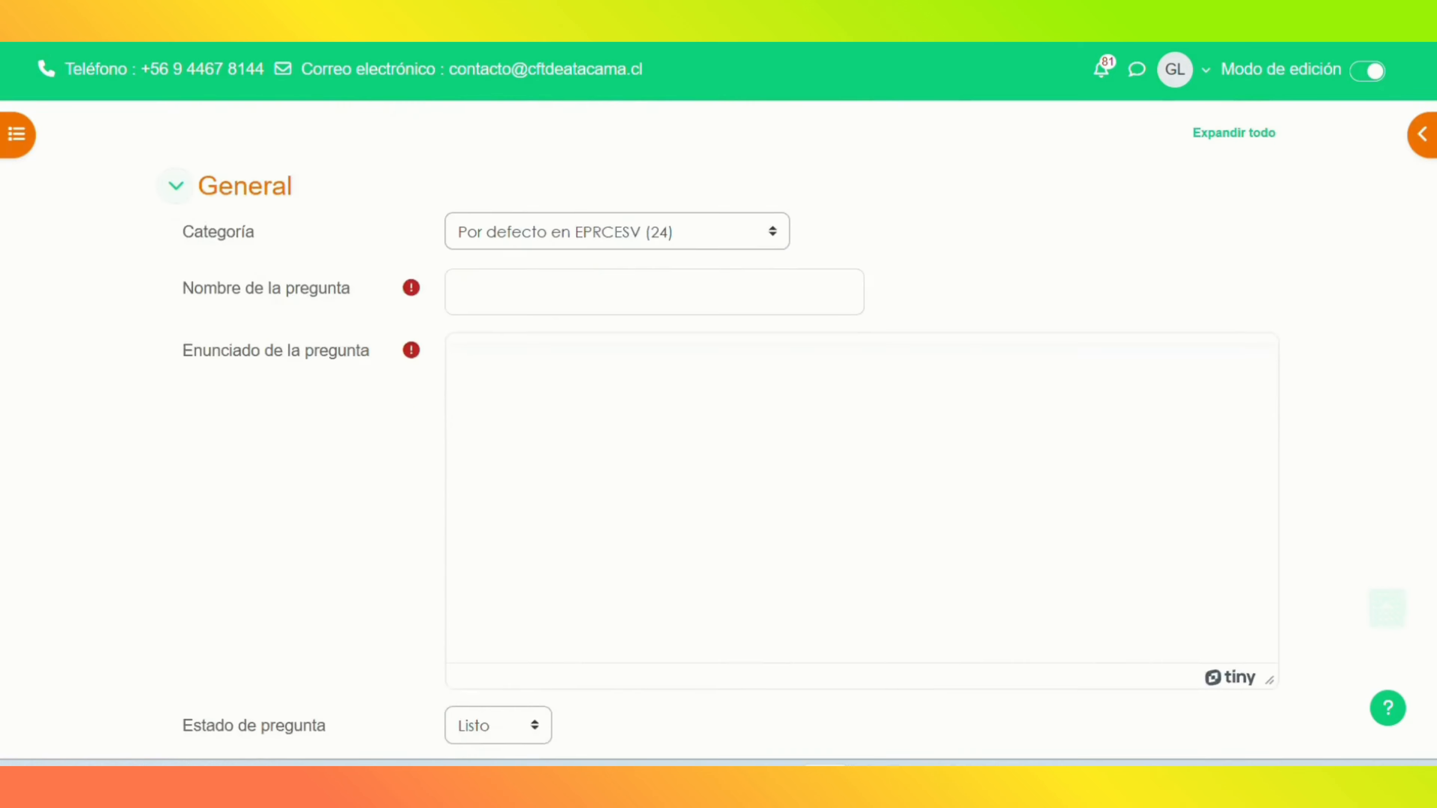
{"action": "scroll", "coordinate": [724, 430], "scroll_direction": "down", "scroll_amount": 1}
{"action": "left_click", "coordinate": [487, 208]}
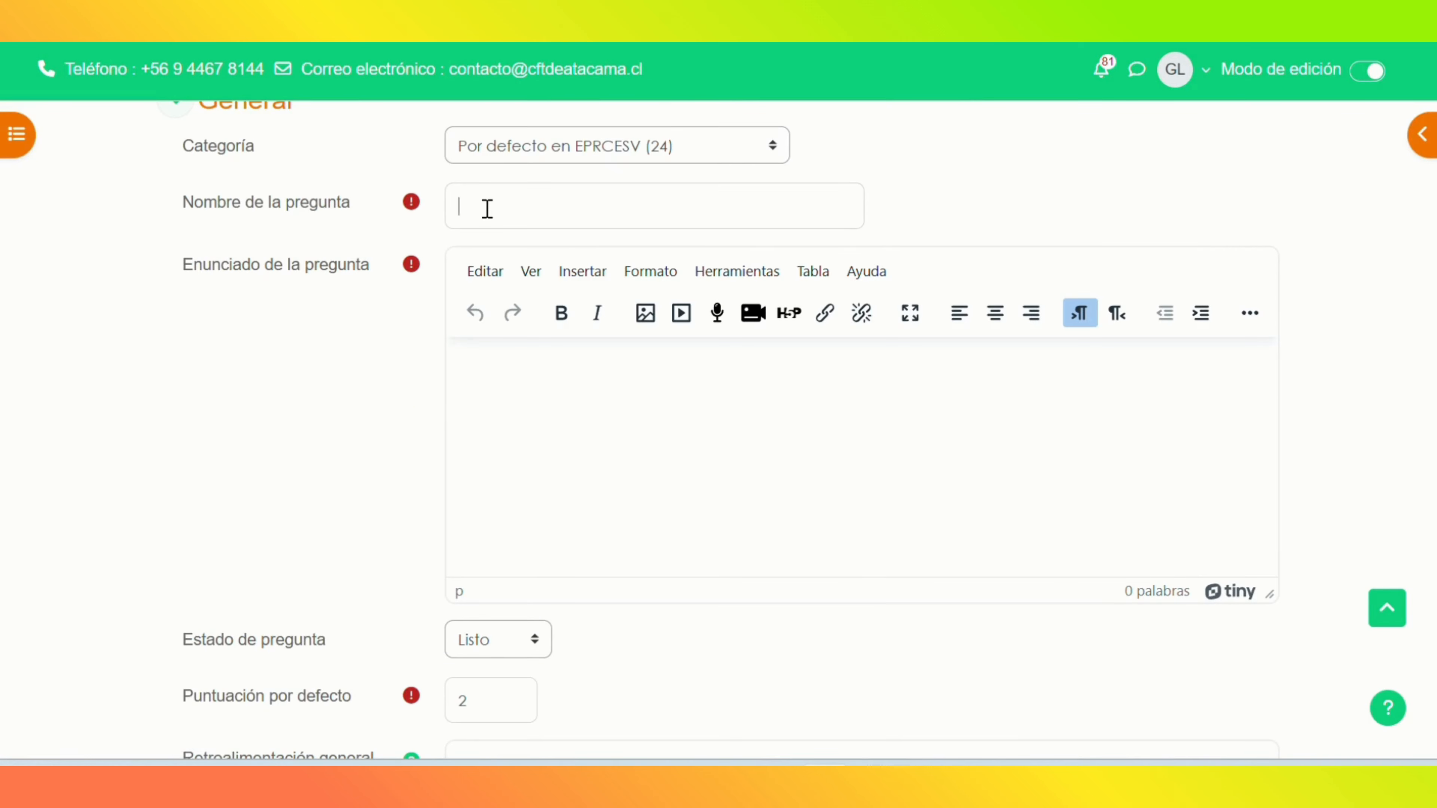
{"action": "type", "text": "2.-"}
Step: Switch to the Word document, copy question 2's statement about the office not elected by universal suffrage, and paste it as the Moodle question text
{"action": "mouse_move", "coordinate": [735, 758]}
{"action": "left_click", "coordinate": [692, 697]}
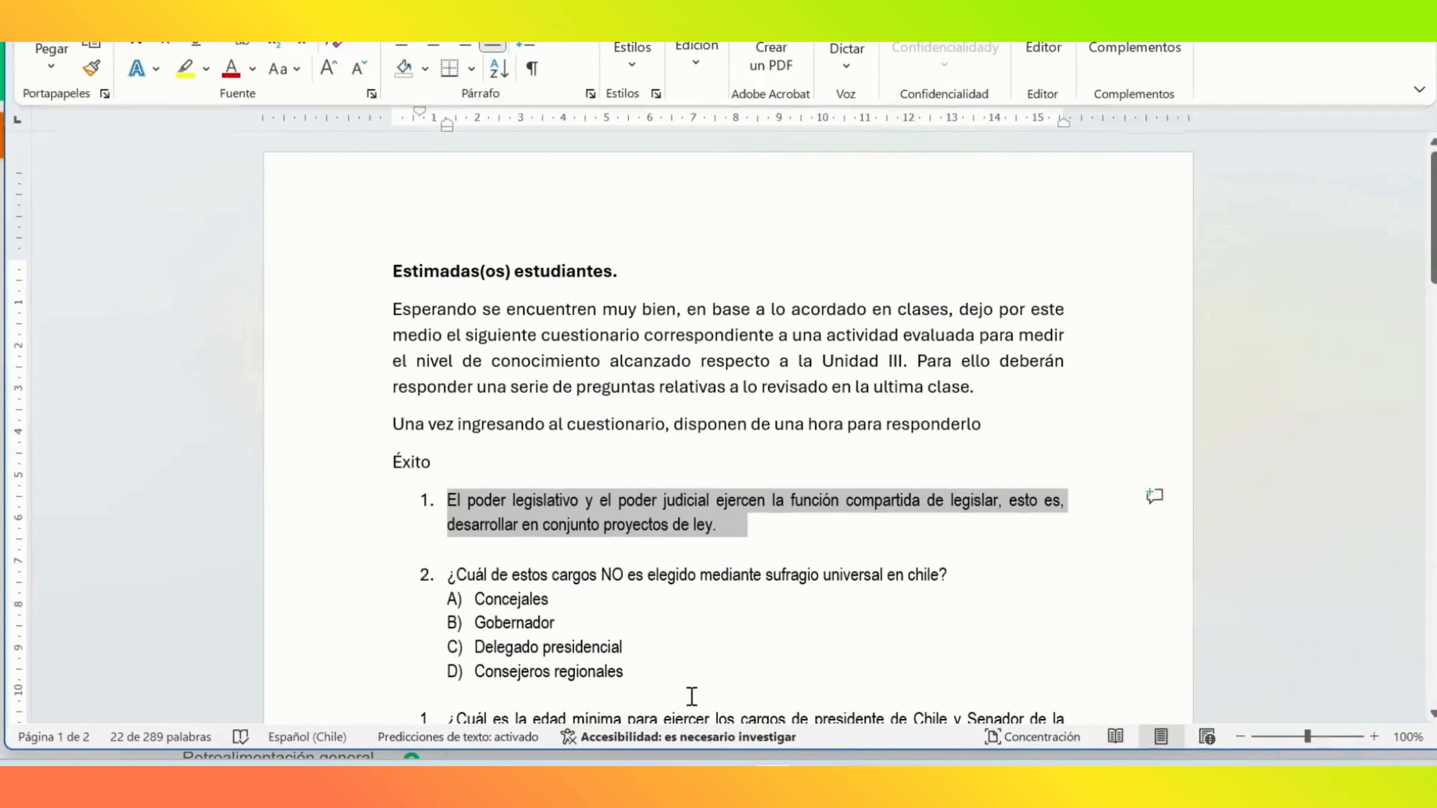
{"action": "left_click", "coordinate": [633, 594]}
{"action": "left_click_drag", "start_coordinate": [501, 573], "coordinate": [963, 578]}
{"action": "key", "text": "ctrl+c"}
{"action": "right_click", "coordinate": [891, 581]}
{"action": "left_click", "coordinate": [1043, 106]}
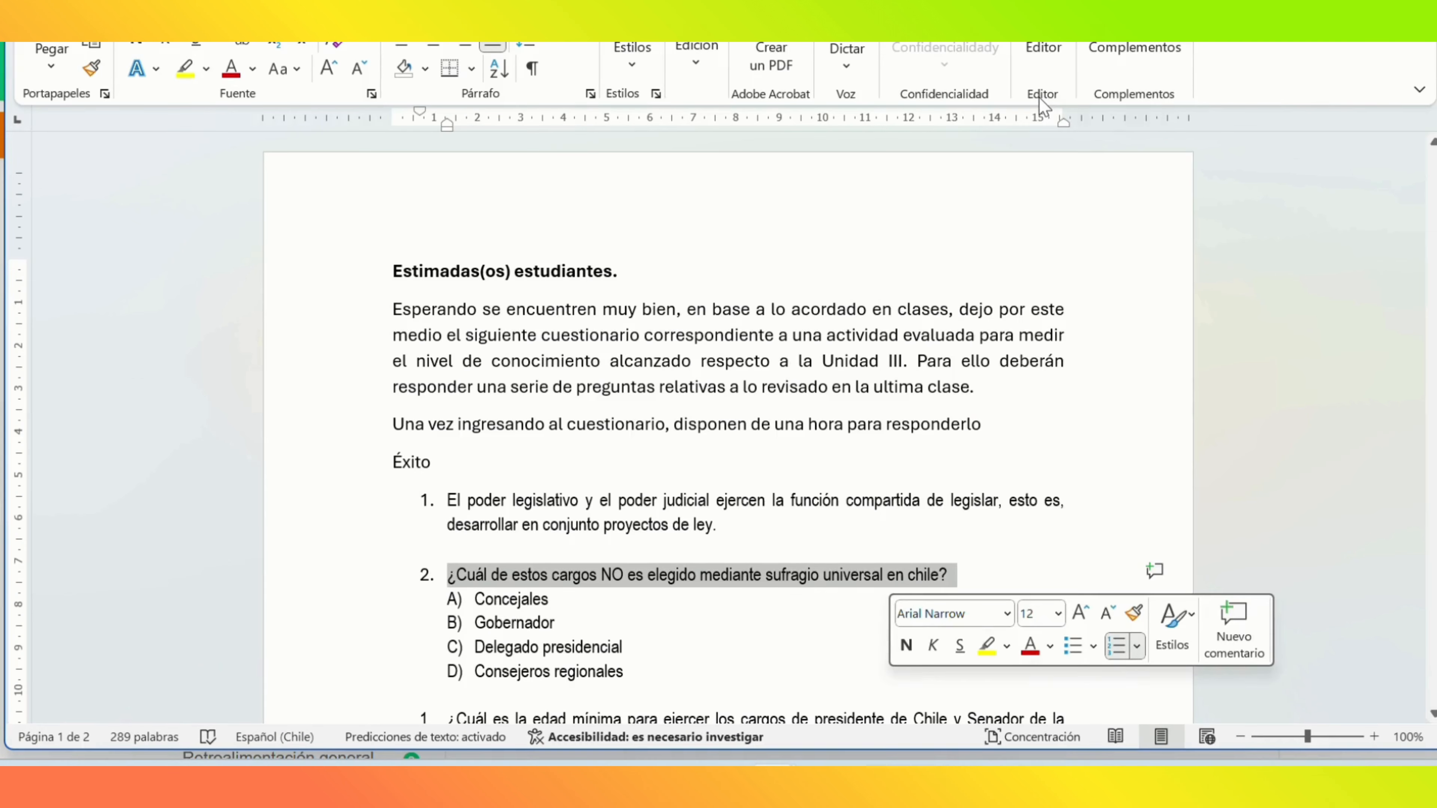
{"action": "key", "text": "alt+Tab"}
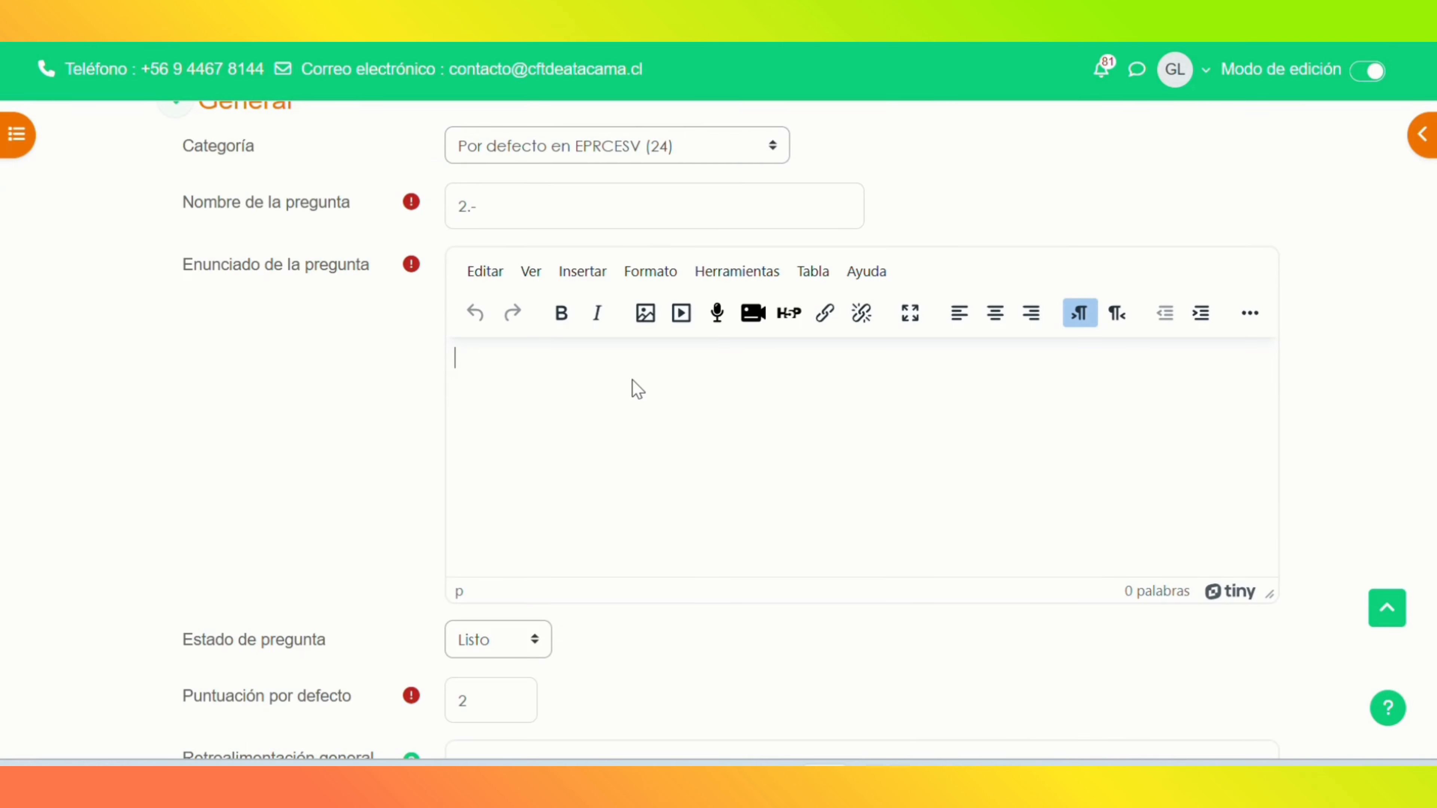
{"action": "key", "text": "ctrl+v"}
Step: Try a grade of 100% for Elección 1 in the answers section and reset it to Ninguno
{"action": "scroll", "coordinate": [632, 379], "scroll_direction": "down", "scroll_amount": 4}
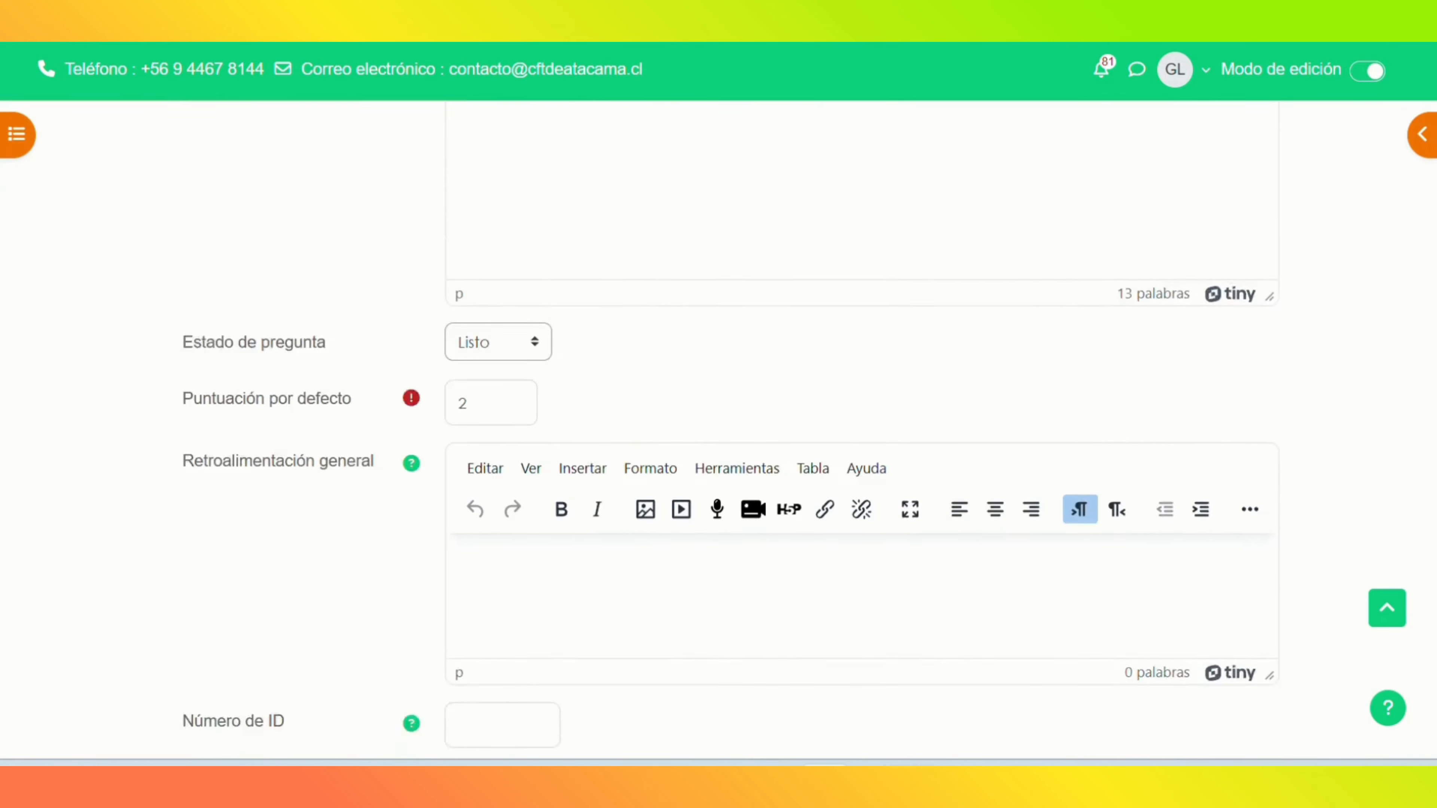
{"action": "scroll", "coordinate": [816, 216], "scroll_direction": "down", "scroll_amount": 4}
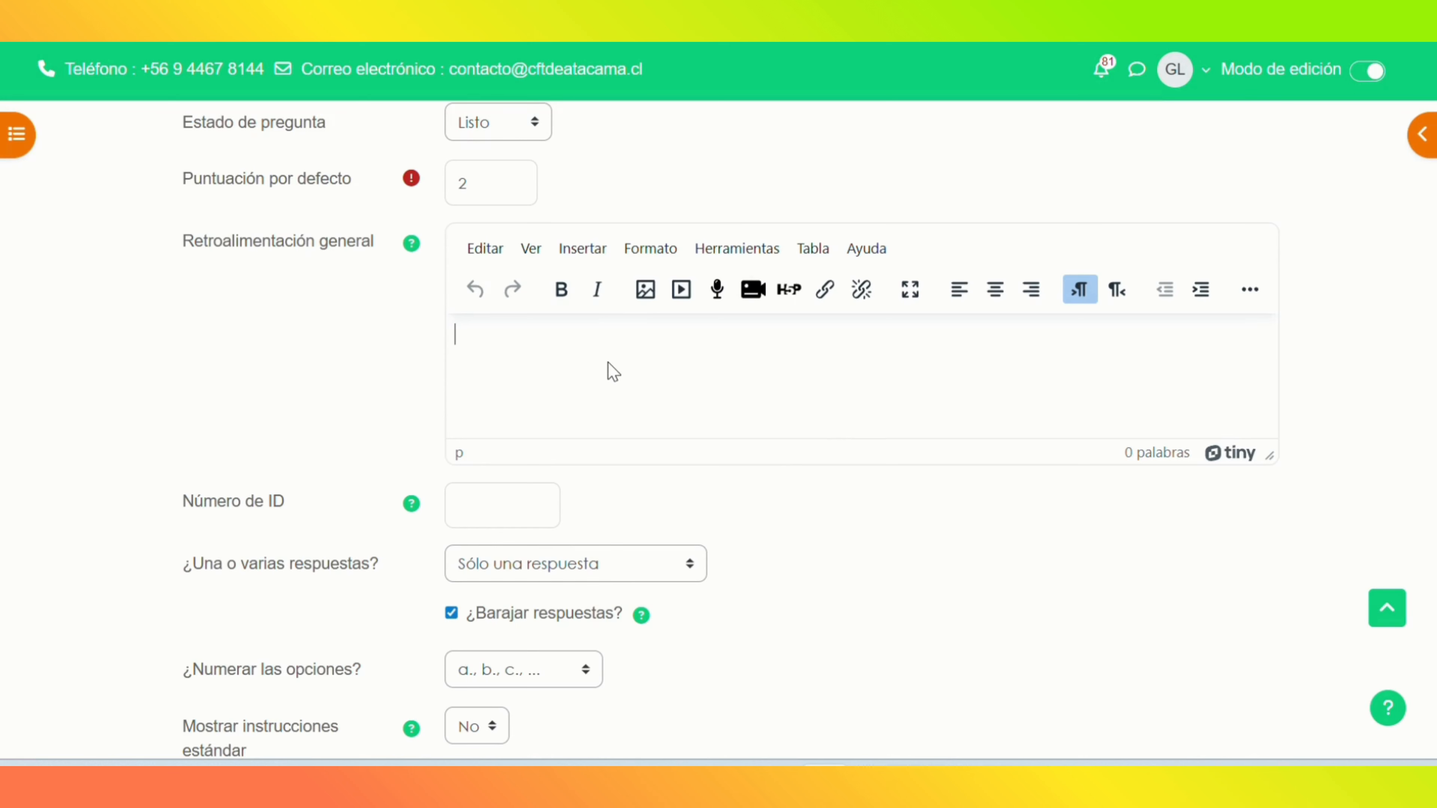
{"action": "scroll", "coordinate": [718, 436], "scroll_direction": "down", "scroll_amount": 6}
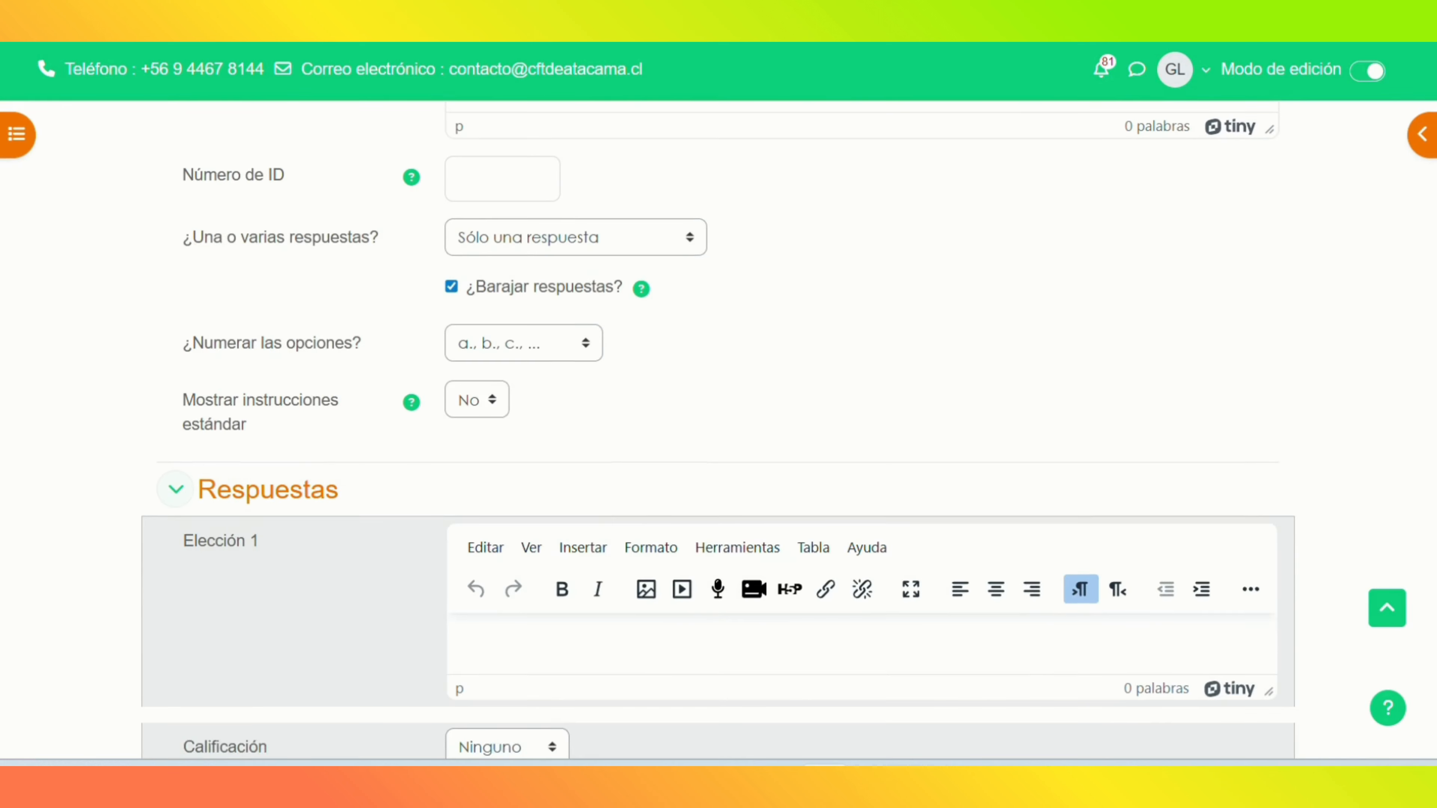
{"action": "scroll", "coordinate": [1249, 216], "scroll_direction": "down", "scroll_amount": 2}
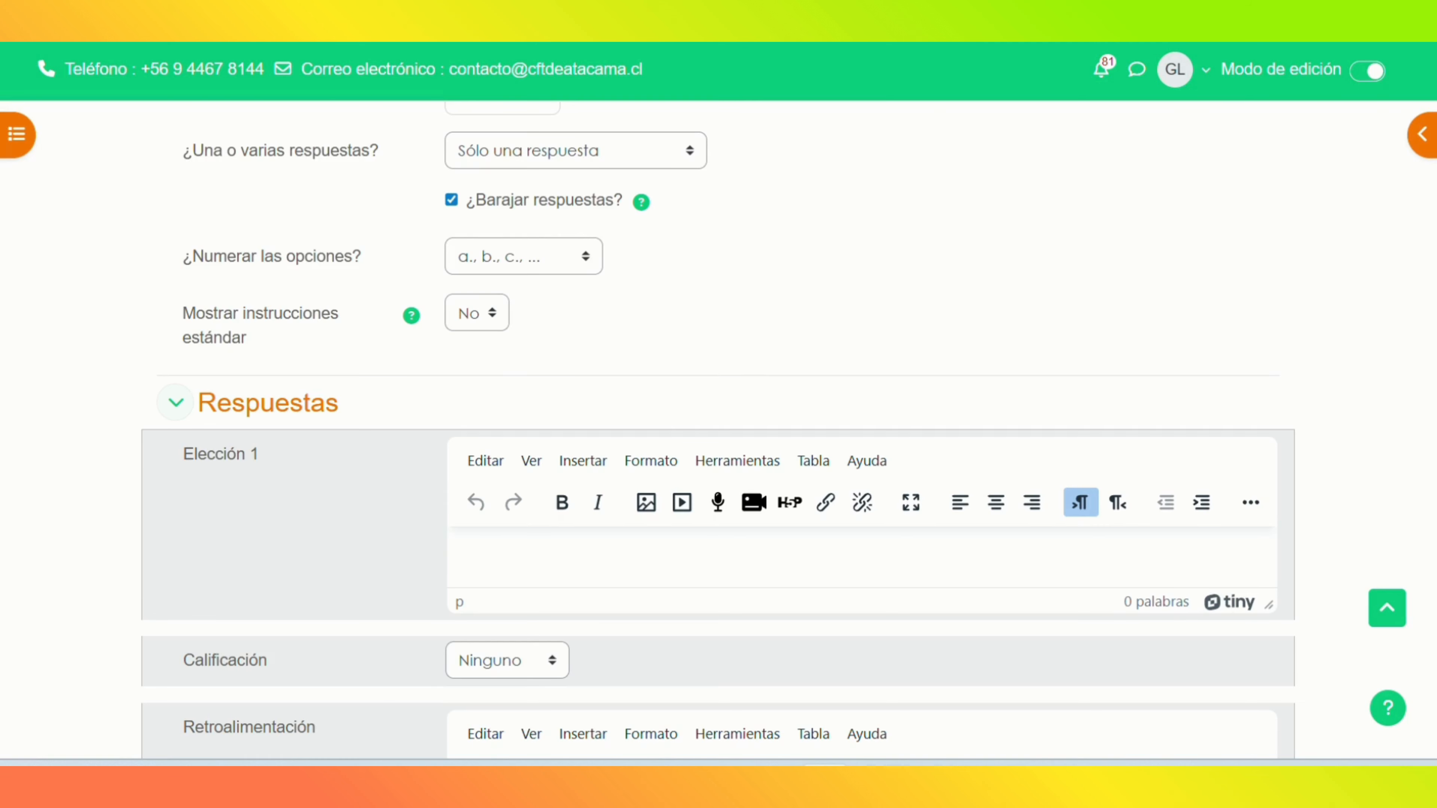
{"action": "scroll", "coordinate": [719, 430], "scroll_direction": "down", "scroll_amount": 5}
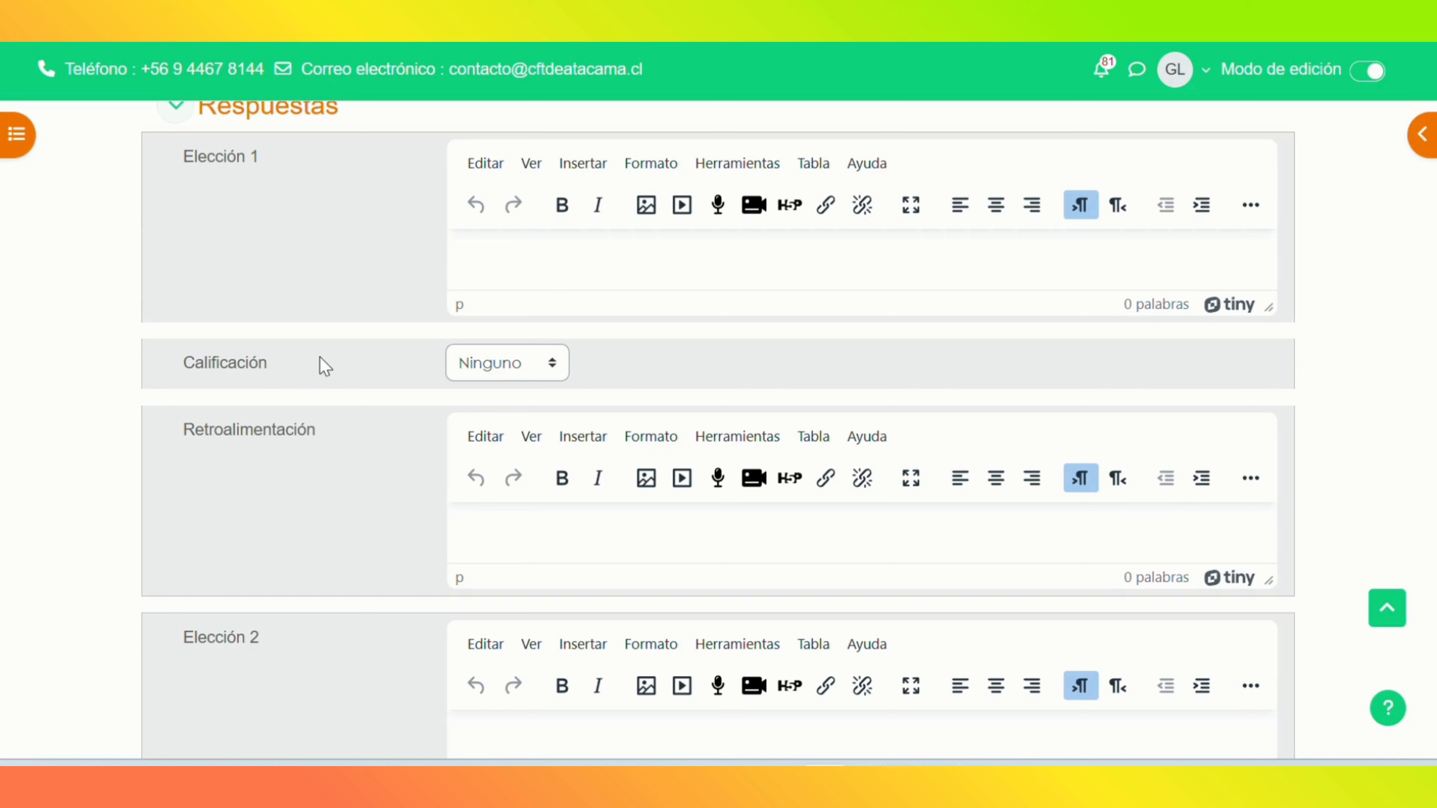
{"action": "left_click", "coordinate": [505, 369]}
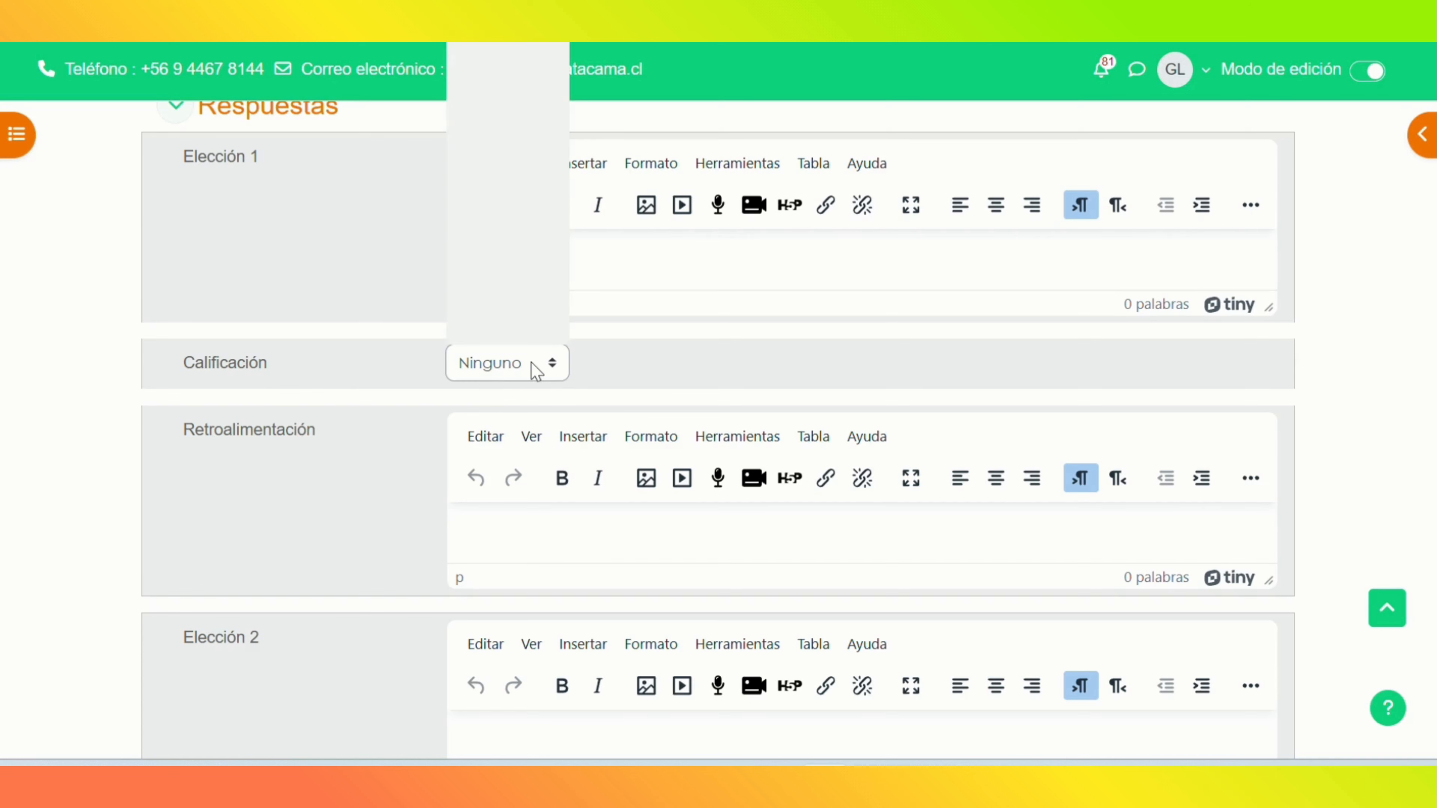
{"action": "left_click", "coordinate": [501, 5]}
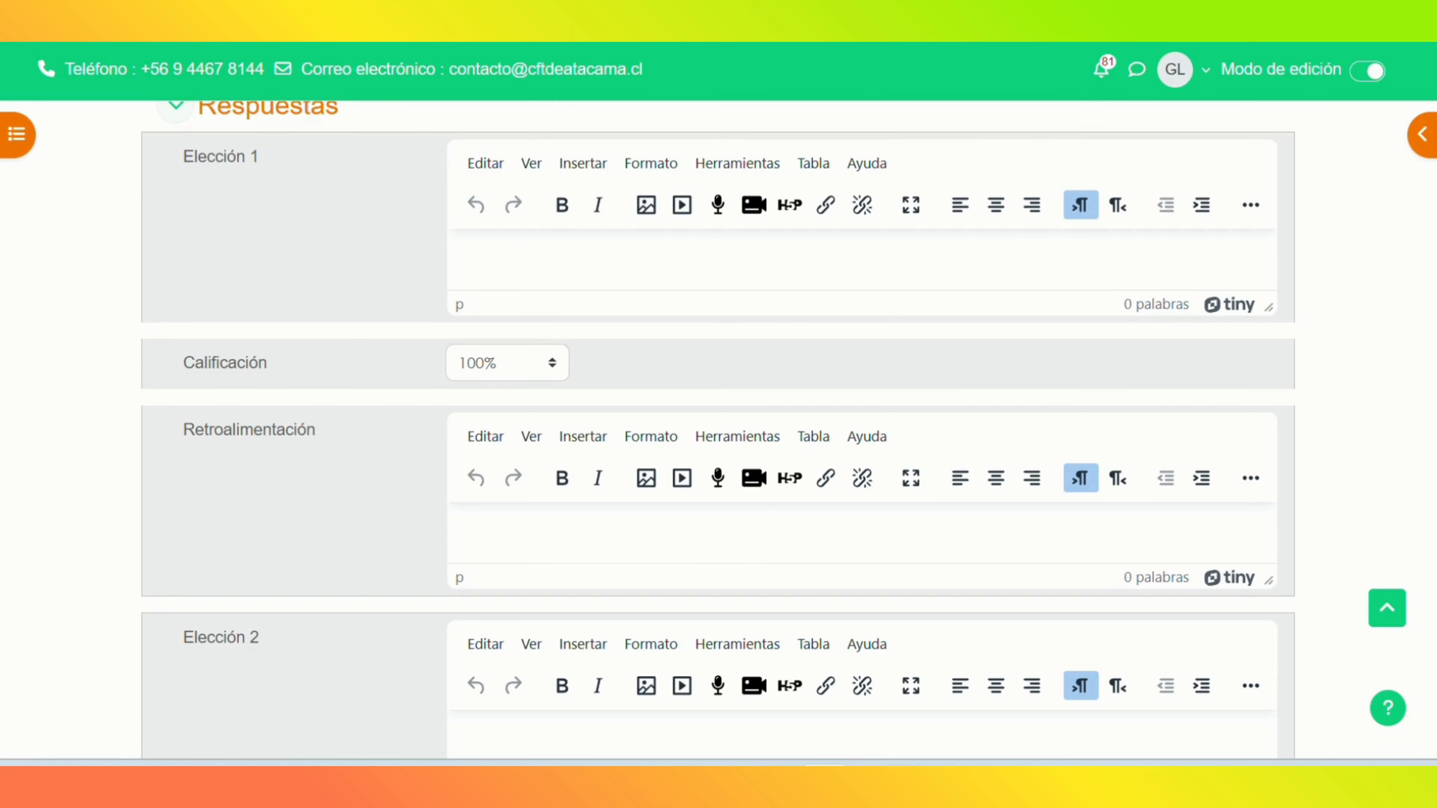
{"action": "left_click", "coordinate": [497, 365]}
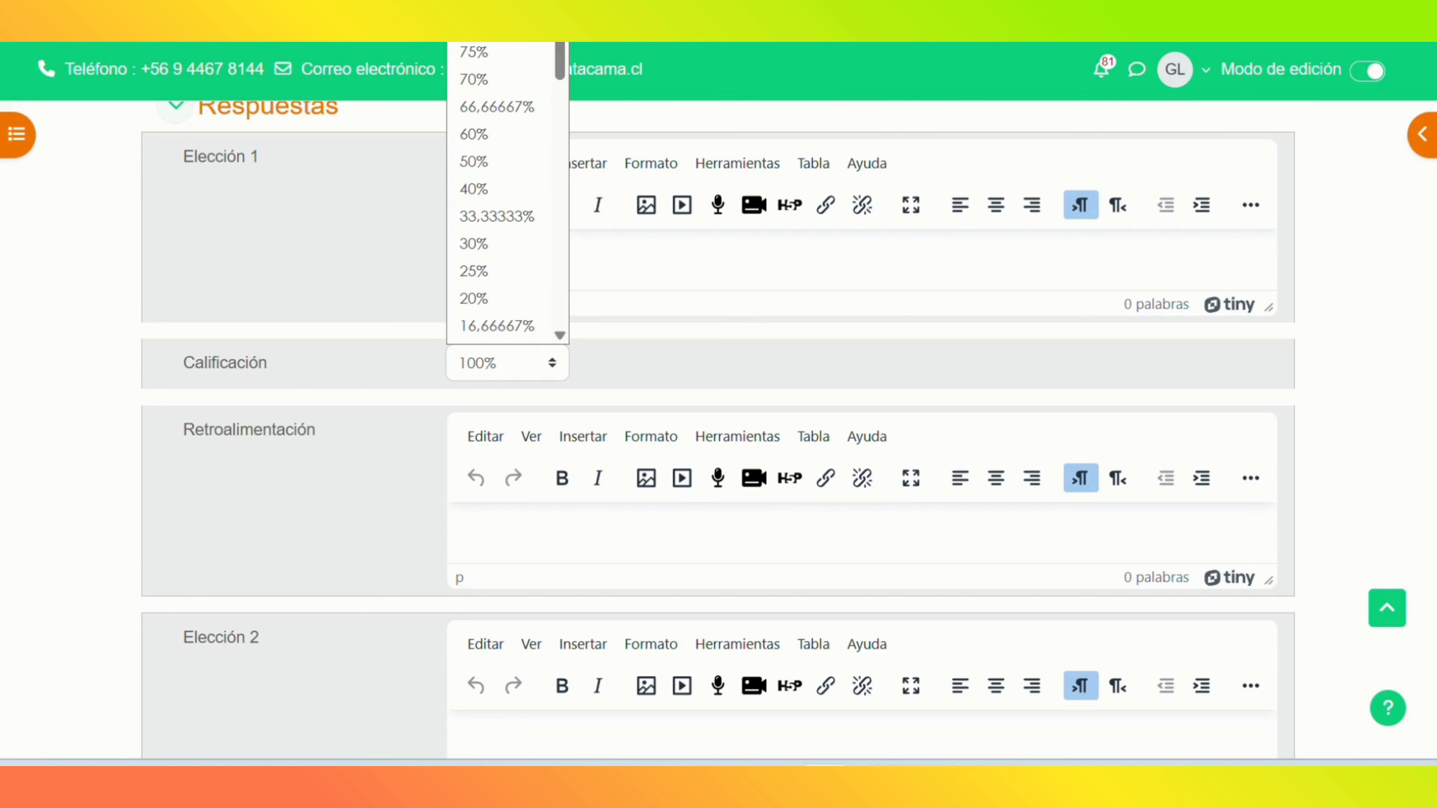
{"action": "left_click", "coordinate": [500, 6]}
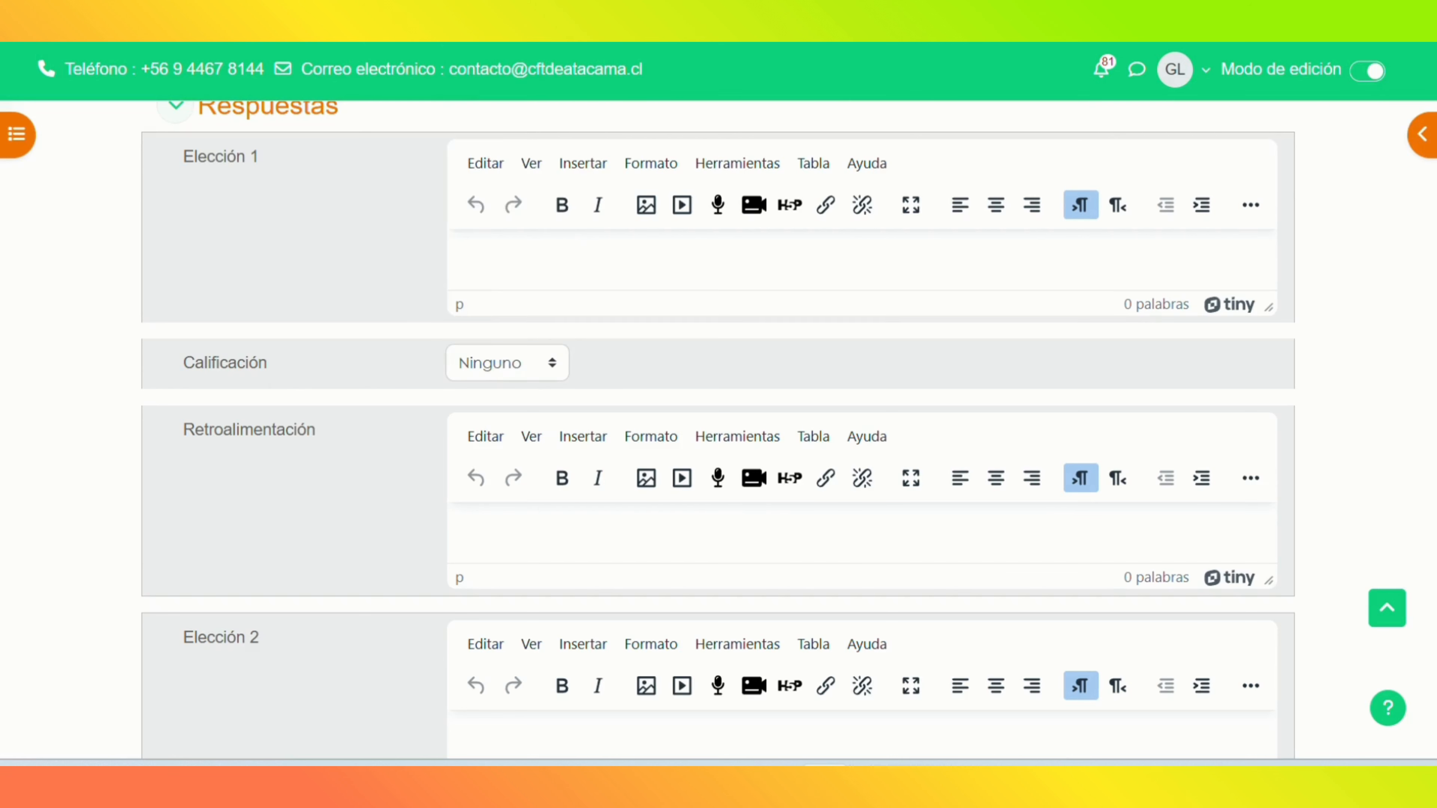
Step: Enter "Concejales" as the answer for Elección 1 and "Gobernados" as the answer for Elección 2
{"action": "left_click", "coordinate": [519, 261]}
{"action": "type", "text": "Concejales"}
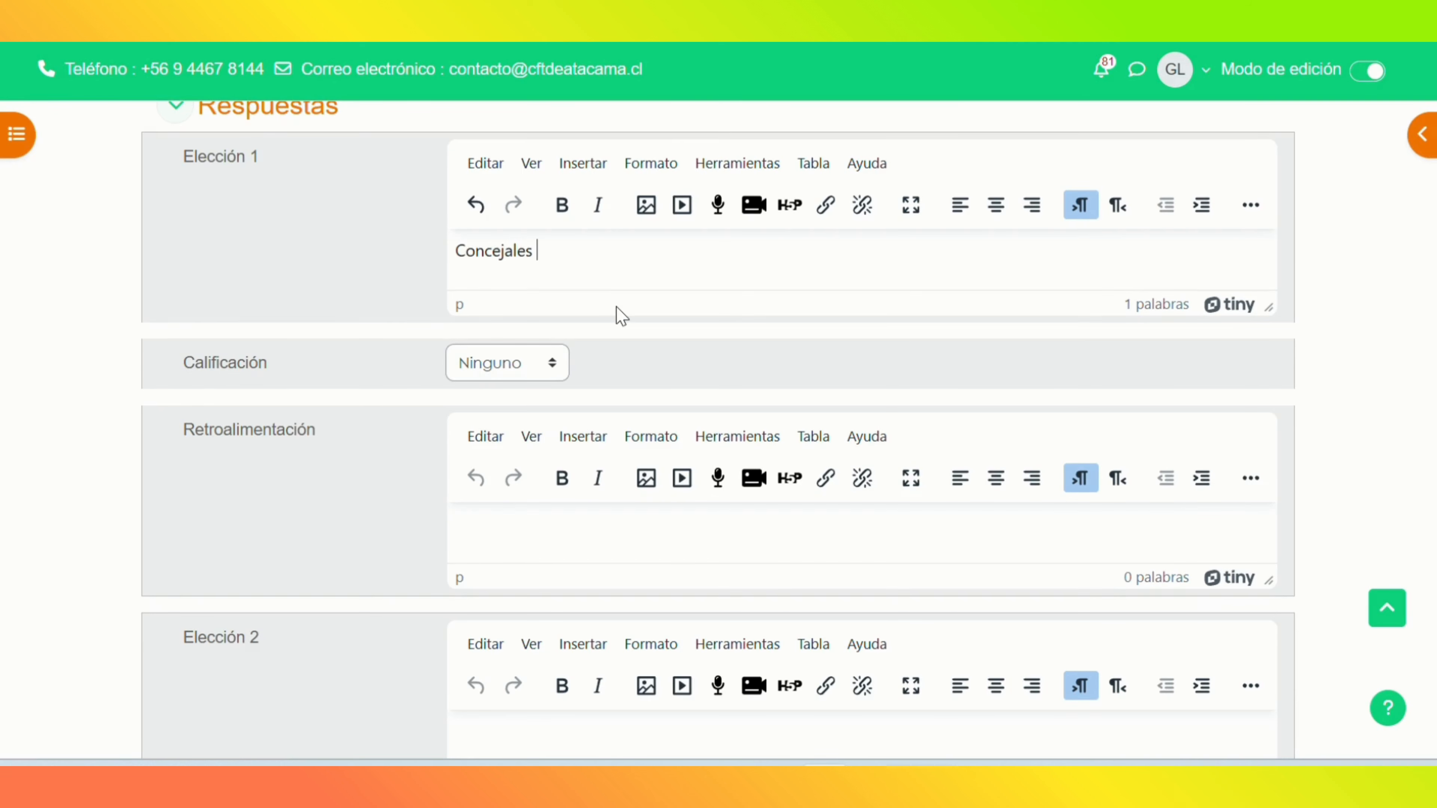
{"action": "scroll", "coordinate": [1347, 317], "scroll_direction": "down", "scroll_amount": 2}
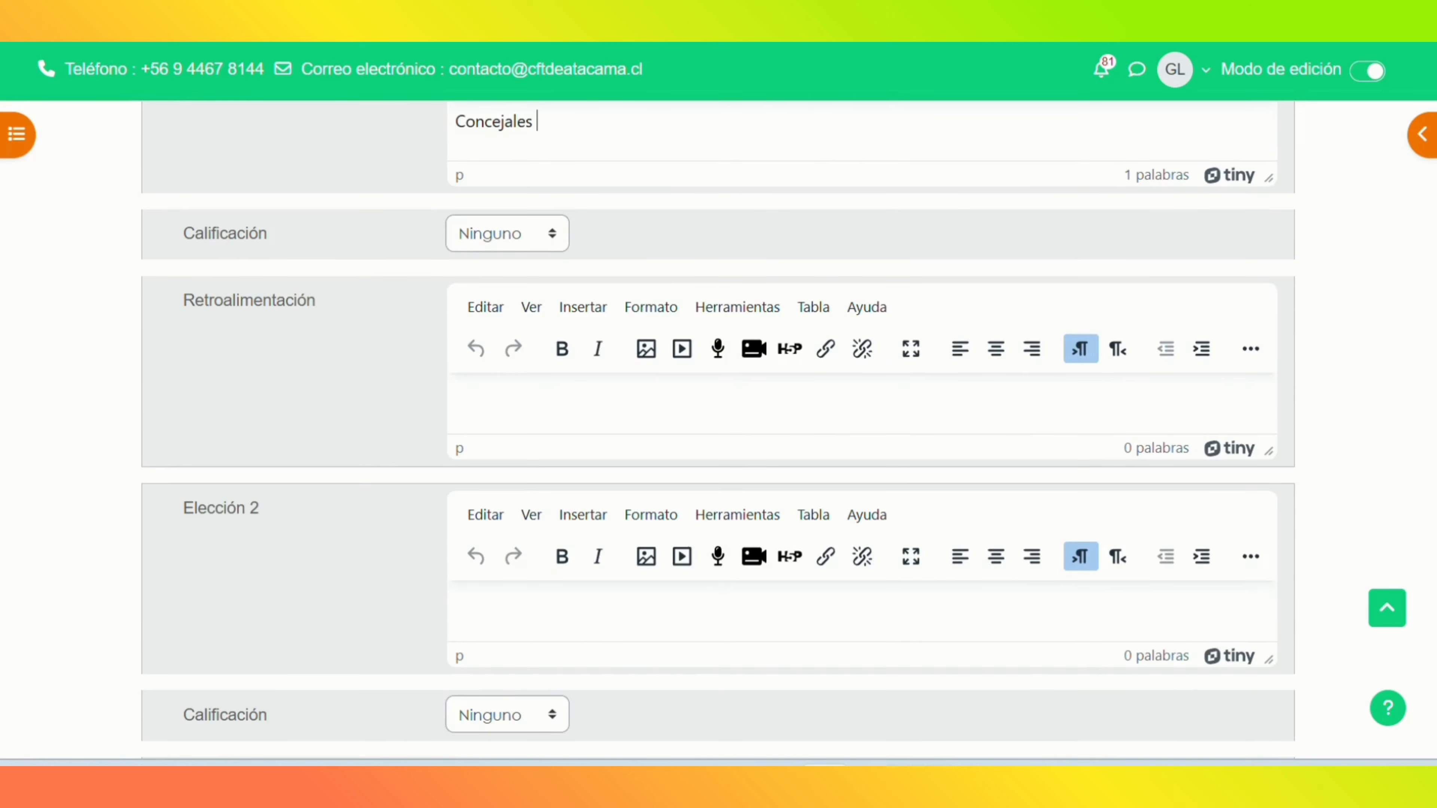
{"action": "scroll", "coordinate": [718, 430], "scroll_direction": "down", "scroll_amount": 6}
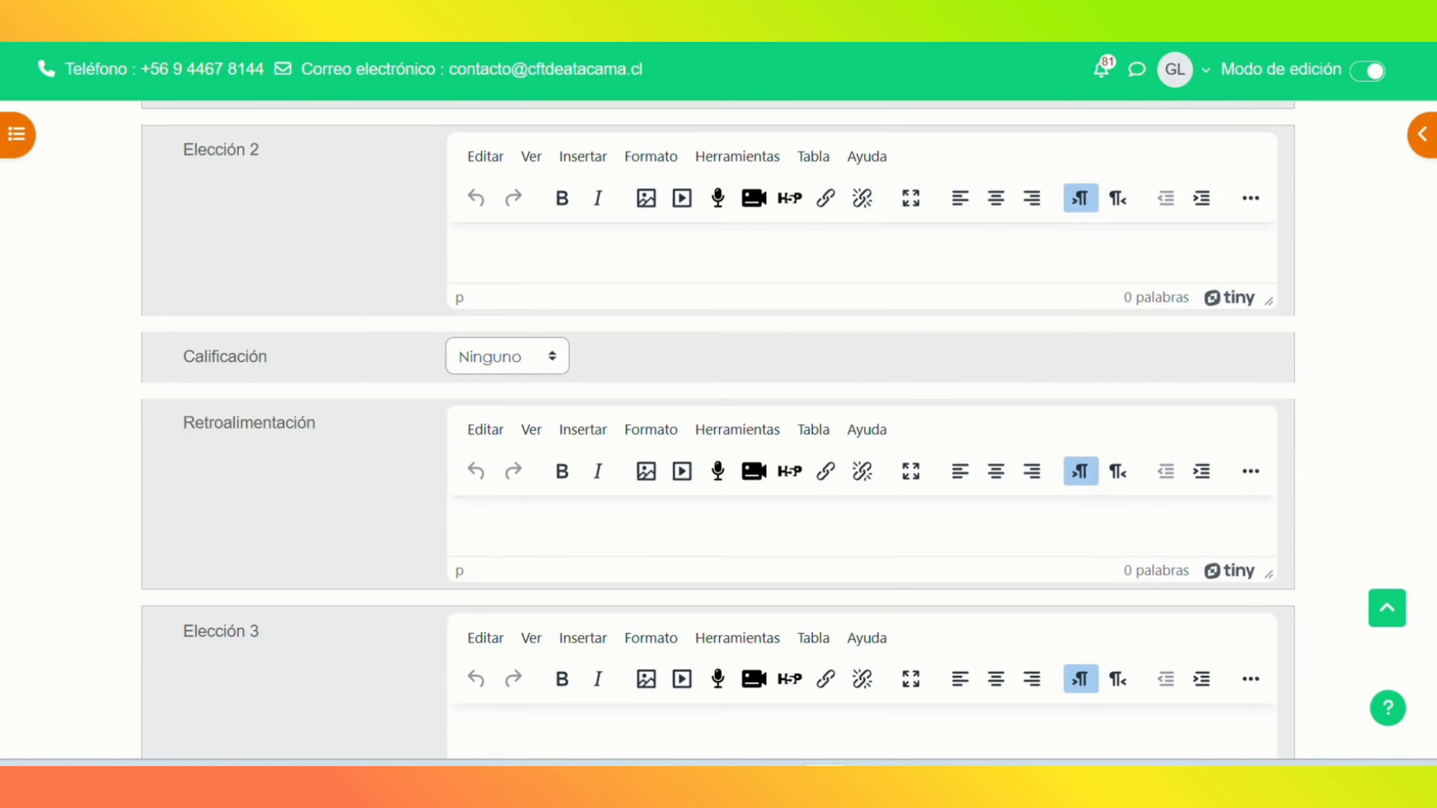
{"action": "left_click", "coordinate": [498, 244]}
{"action": "type", "text": "Gobernados"}
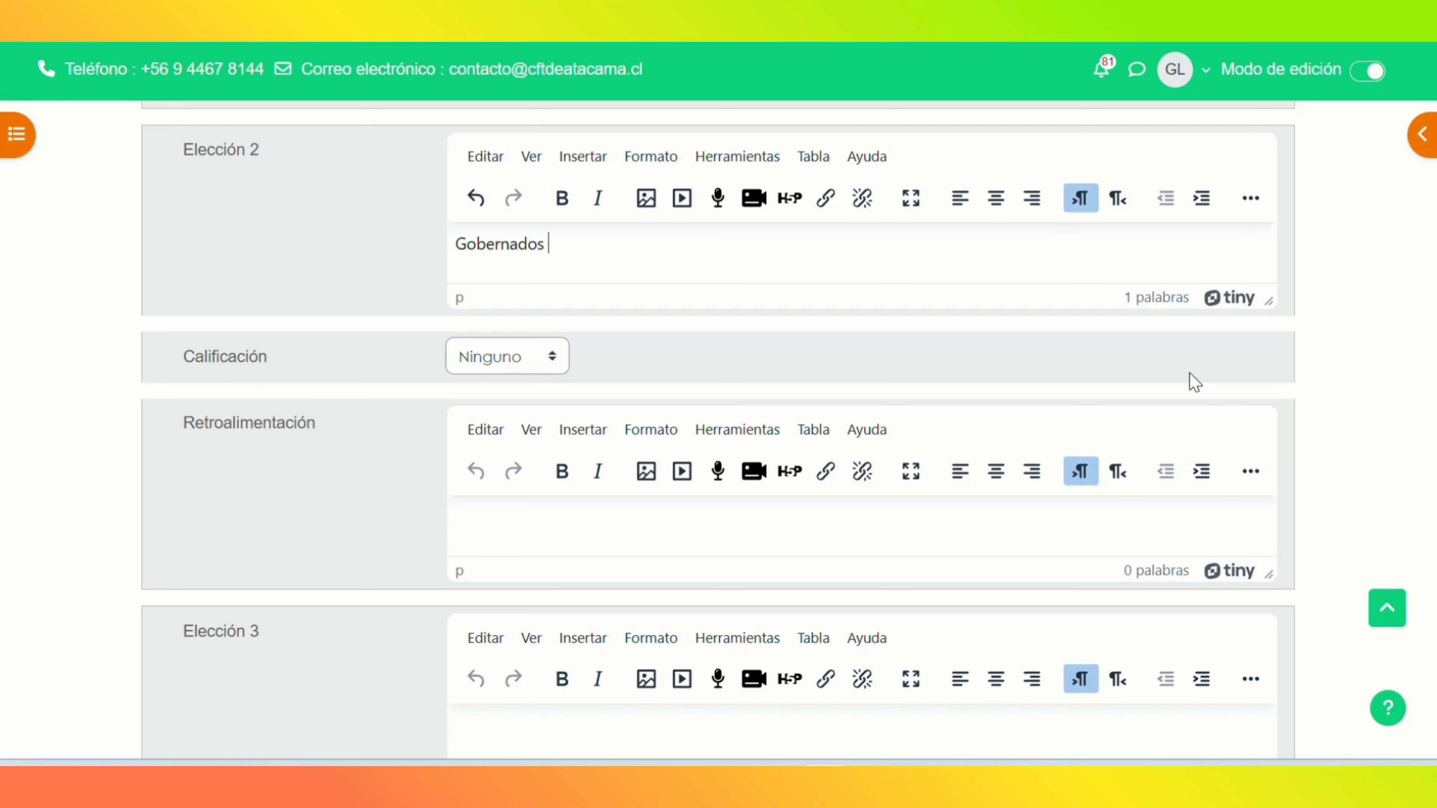
Step: Enter "Consejeros Regionales" as the answer for Elección 3
{"action": "scroll", "coordinate": [718, 430], "scroll_direction": "down", "scroll_amount": 3}
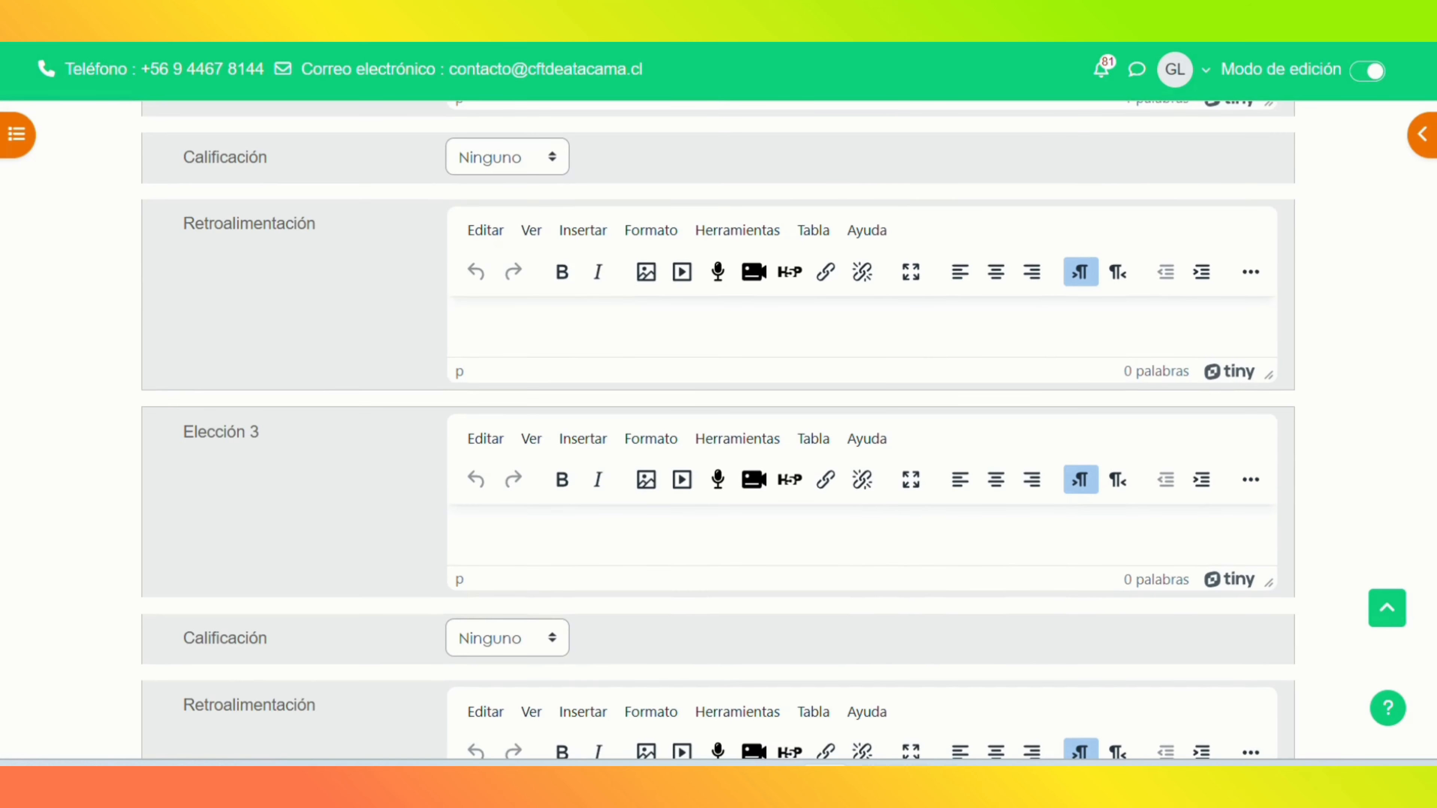
{"action": "scroll", "coordinate": [718, 430], "scroll_direction": "down", "scroll_amount": 4}
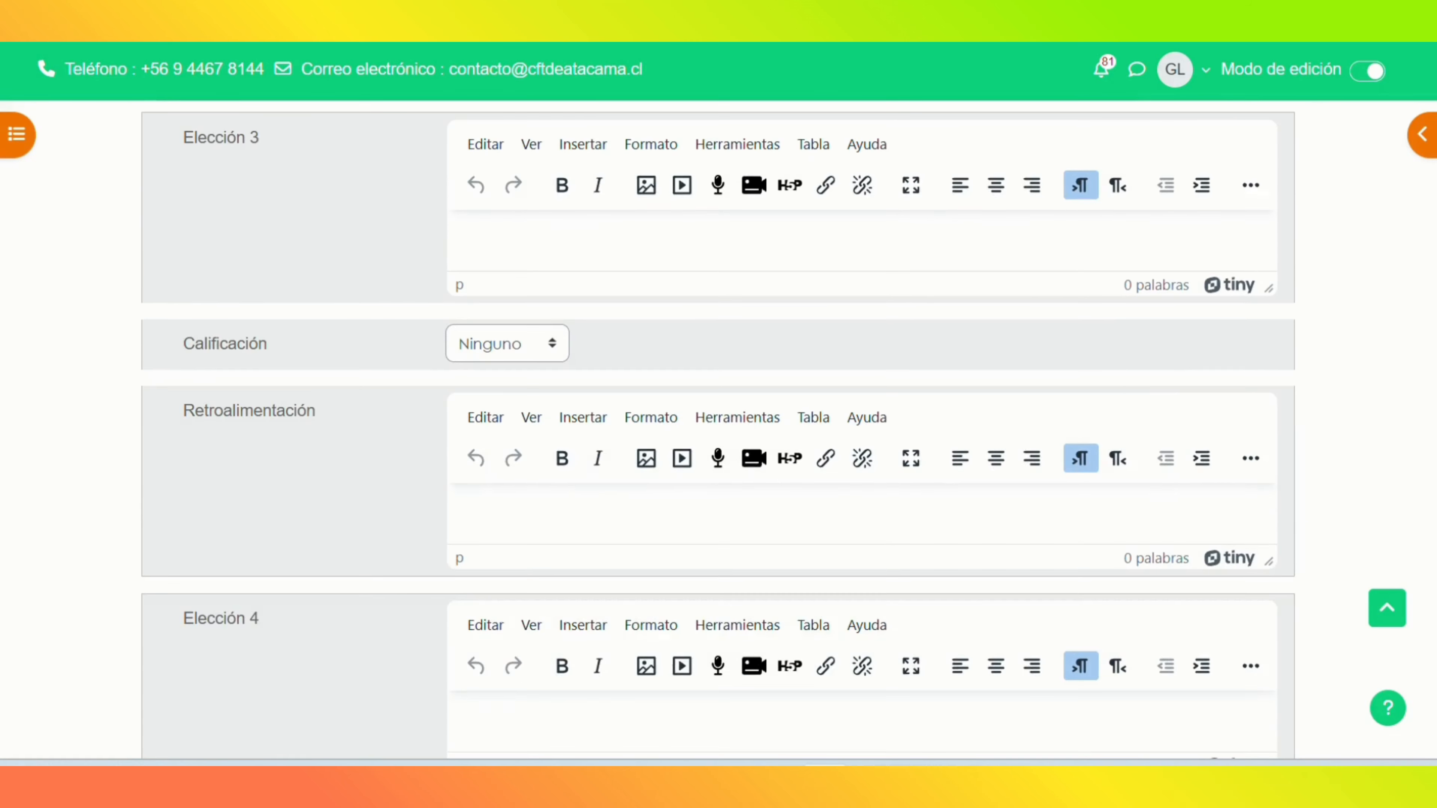
{"action": "mouse_move", "coordinate": [775, 764]}
{"action": "left_click", "coordinate": [659, 705]}
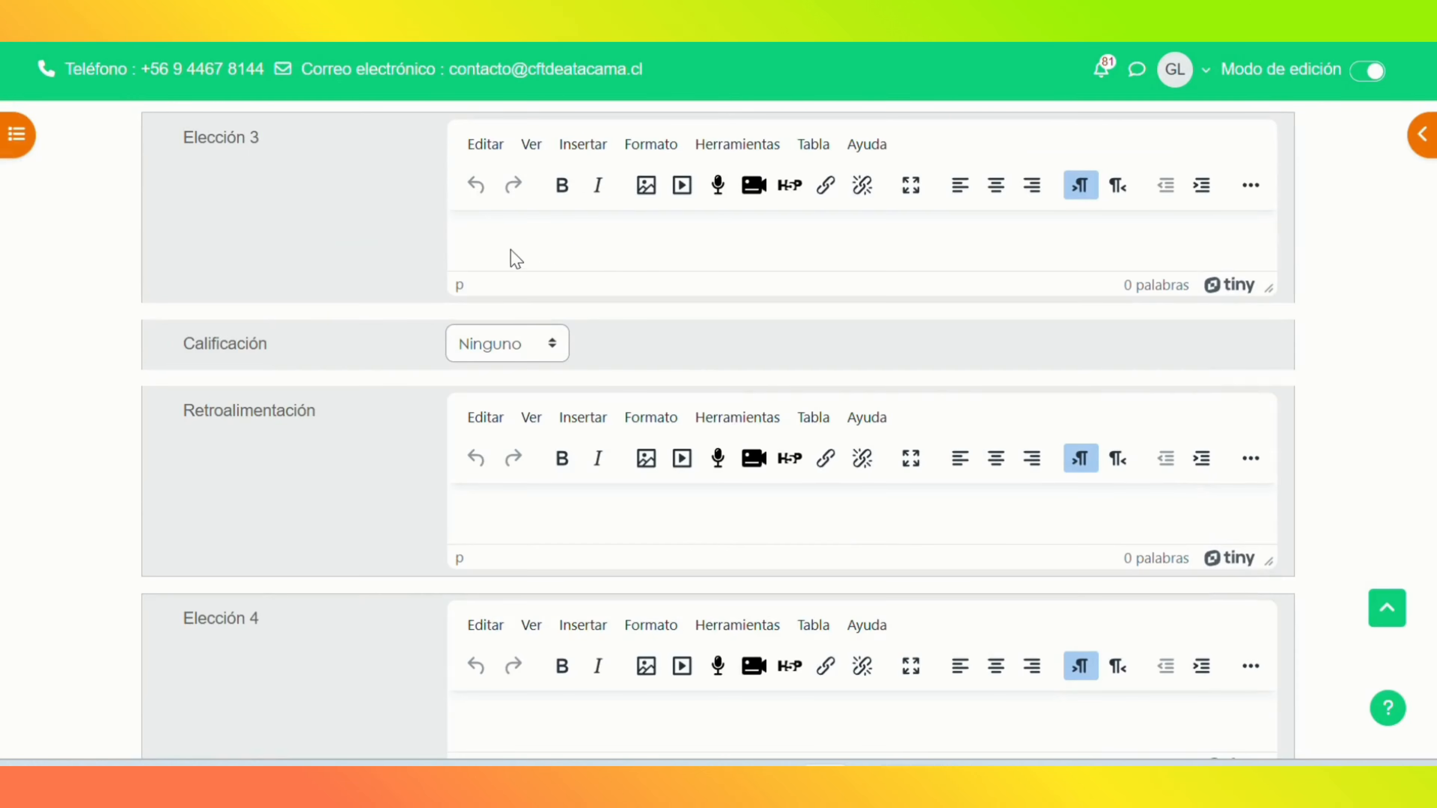
{"action": "left_click", "coordinate": [515, 250]}
{"action": "type", "text": "Consejeros R"}
{"action": "type", "text": "egionales"}
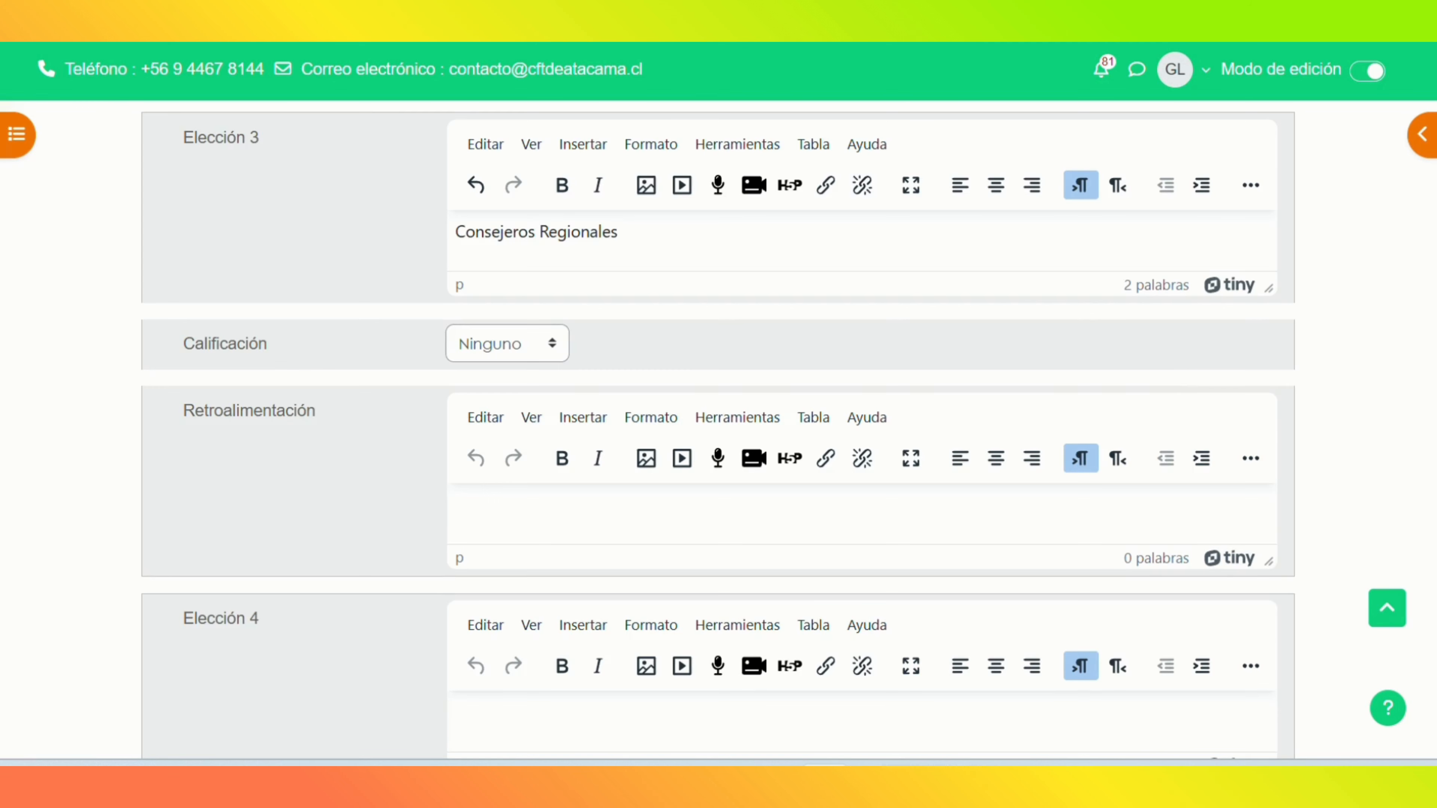
Step: Try pasting "Delegado presidencial" from the Word document into Elección 4 and clear the pasted text
{"action": "scroll", "coordinate": [1178, 388], "scroll_direction": "down", "scroll_amount": 5}
{"action": "scroll", "coordinate": [1193, 470], "scroll_direction": "down", "scroll_amount": 2}
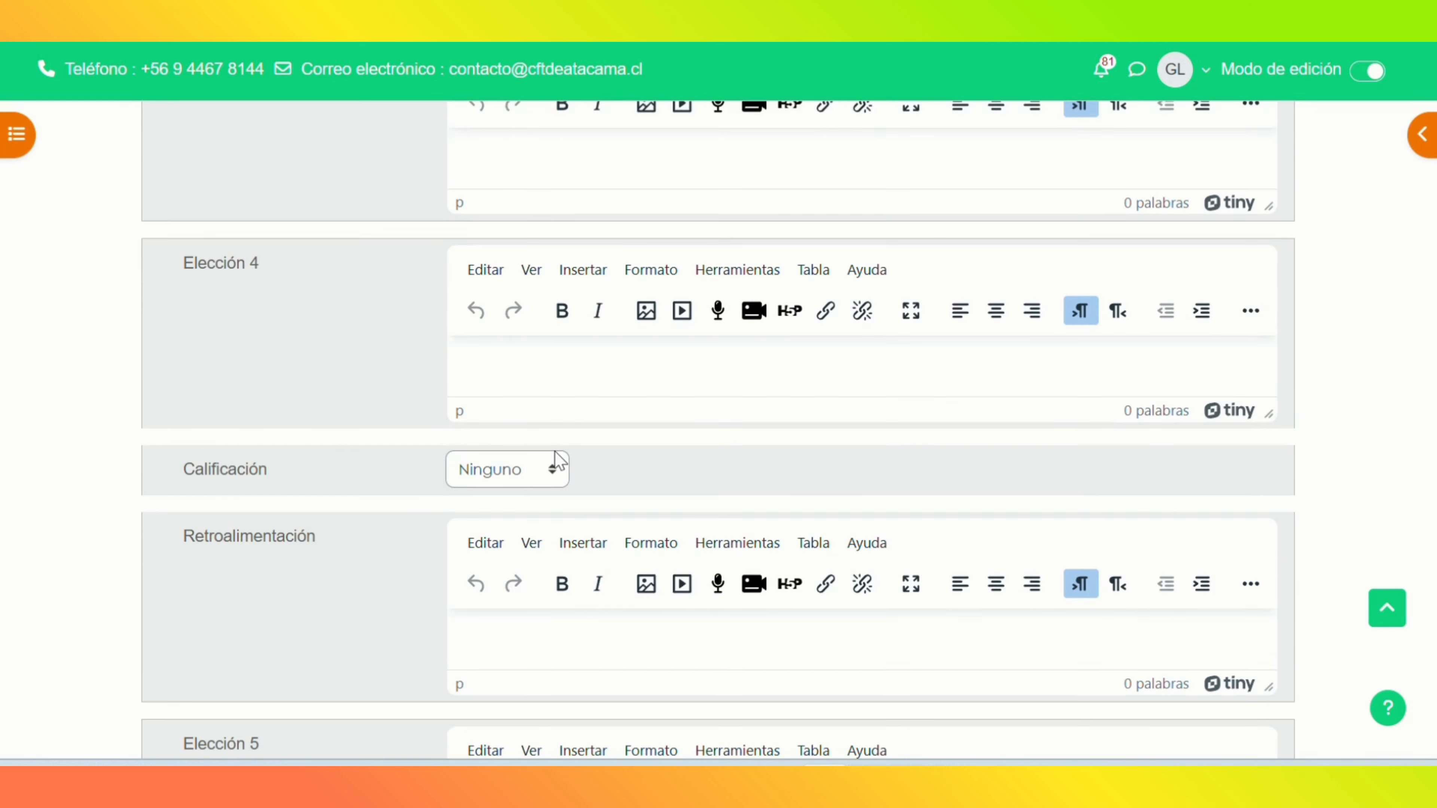
{"action": "left_click", "coordinate": [489, 369]}
{"action": "left_click", "coordinate": [775, 784]}
{"action": "left_click", "coordinate": [658, 709]}
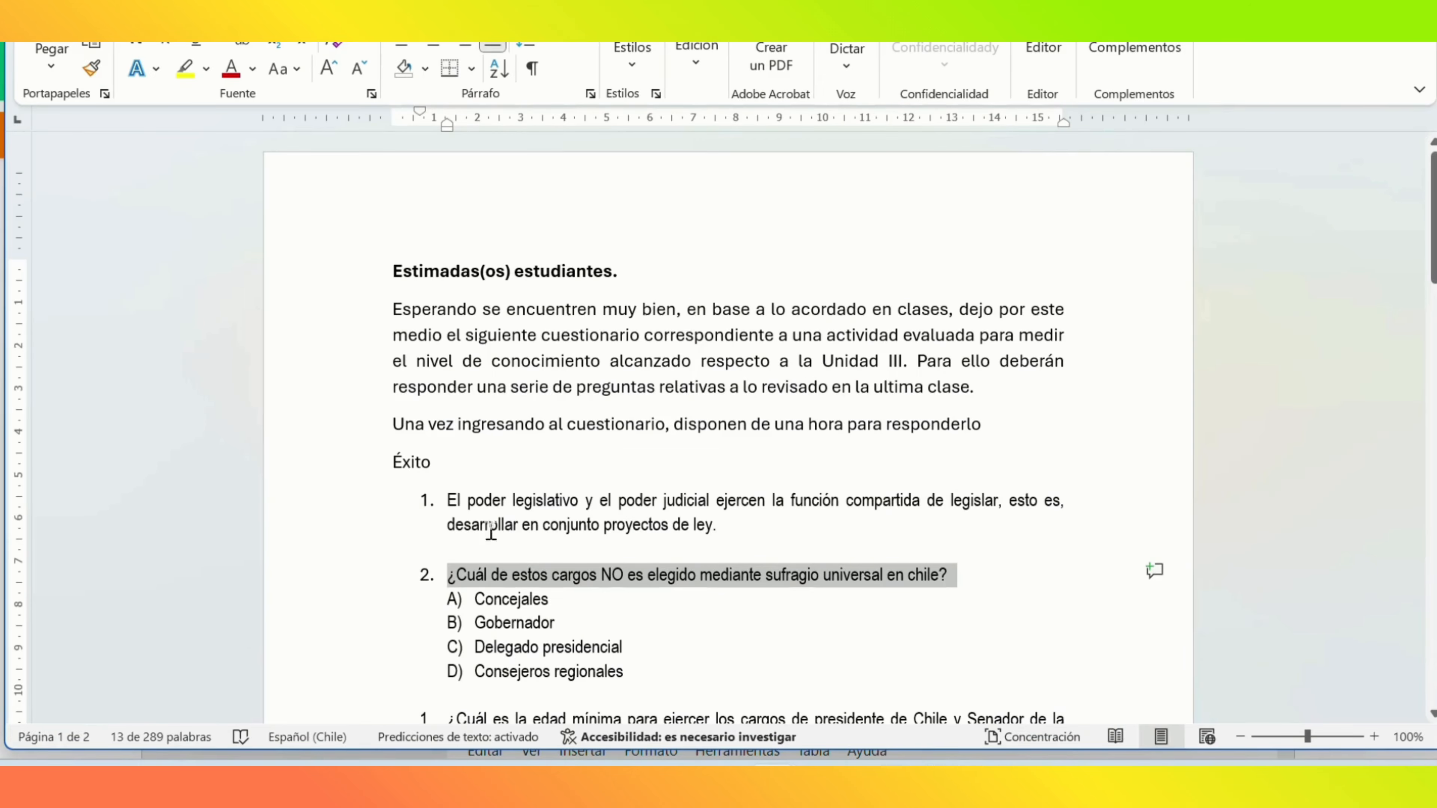
{"action": "triple_click", "coordinate": [482, 650]}
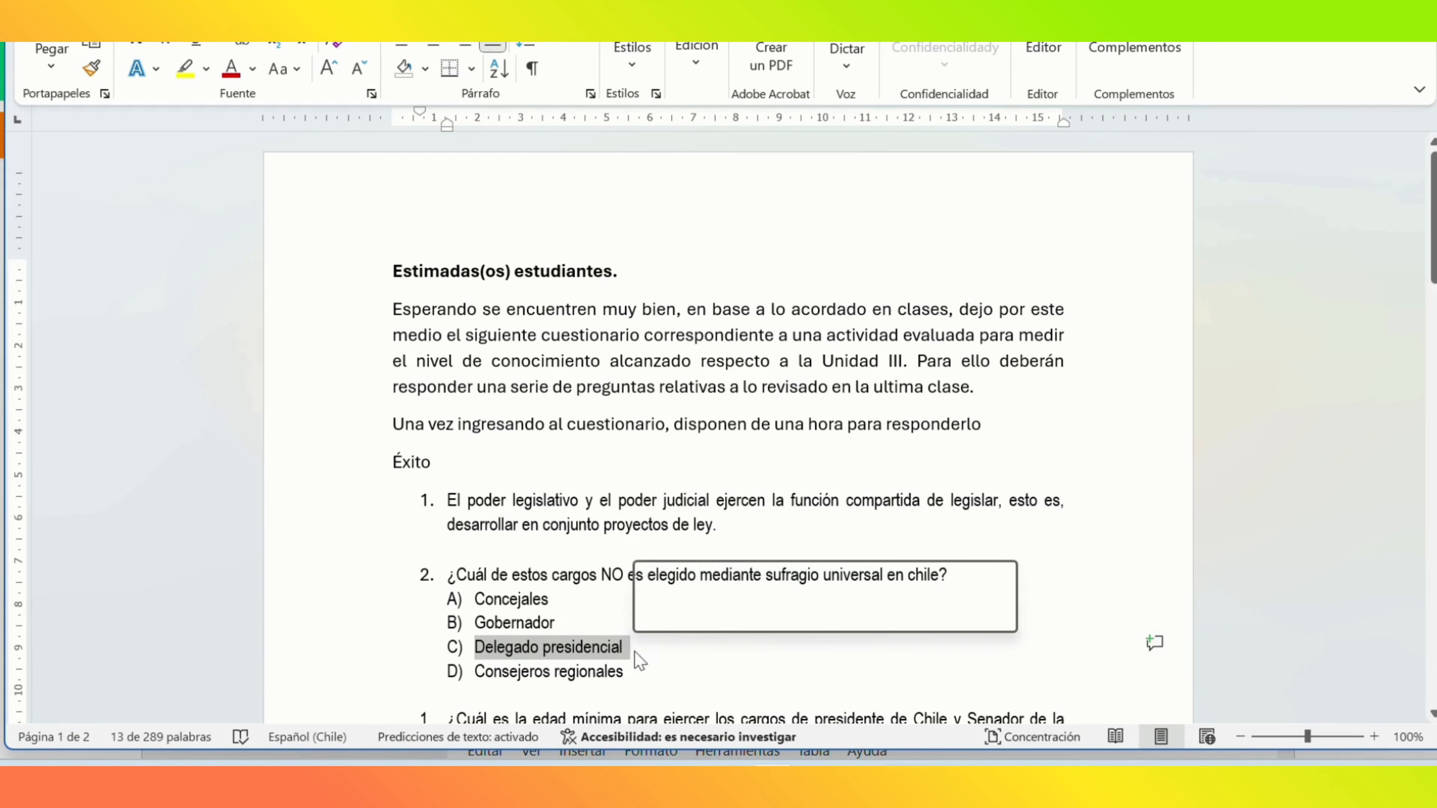
{"action": "right_click", "coordinate": [598, 652]}
{"action": "left_click", "coordinate": [718, 183]}
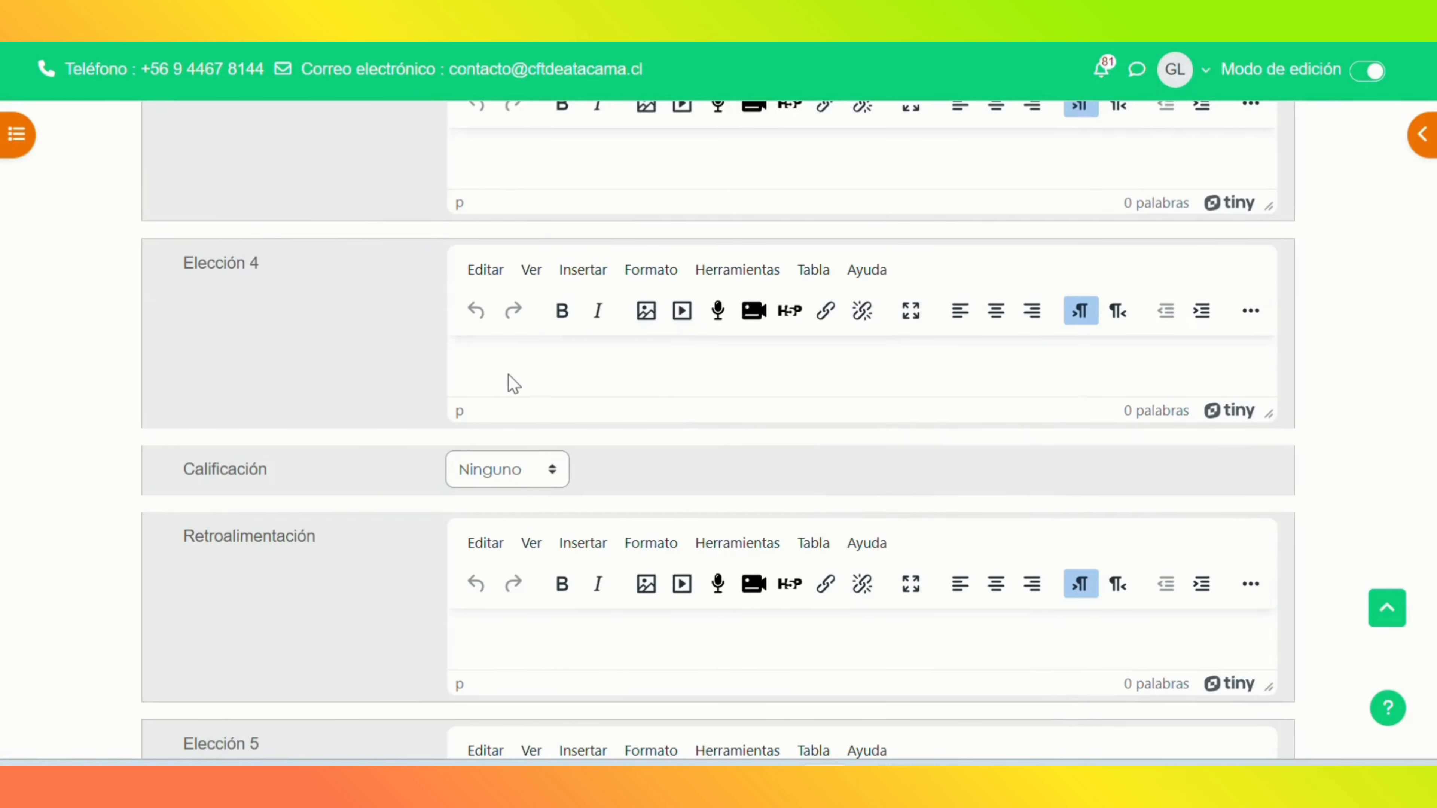
{"action": "left_click", "coordinate": [514, 384]}
{"action": "type", "text": "A) Delegado presidencial"}
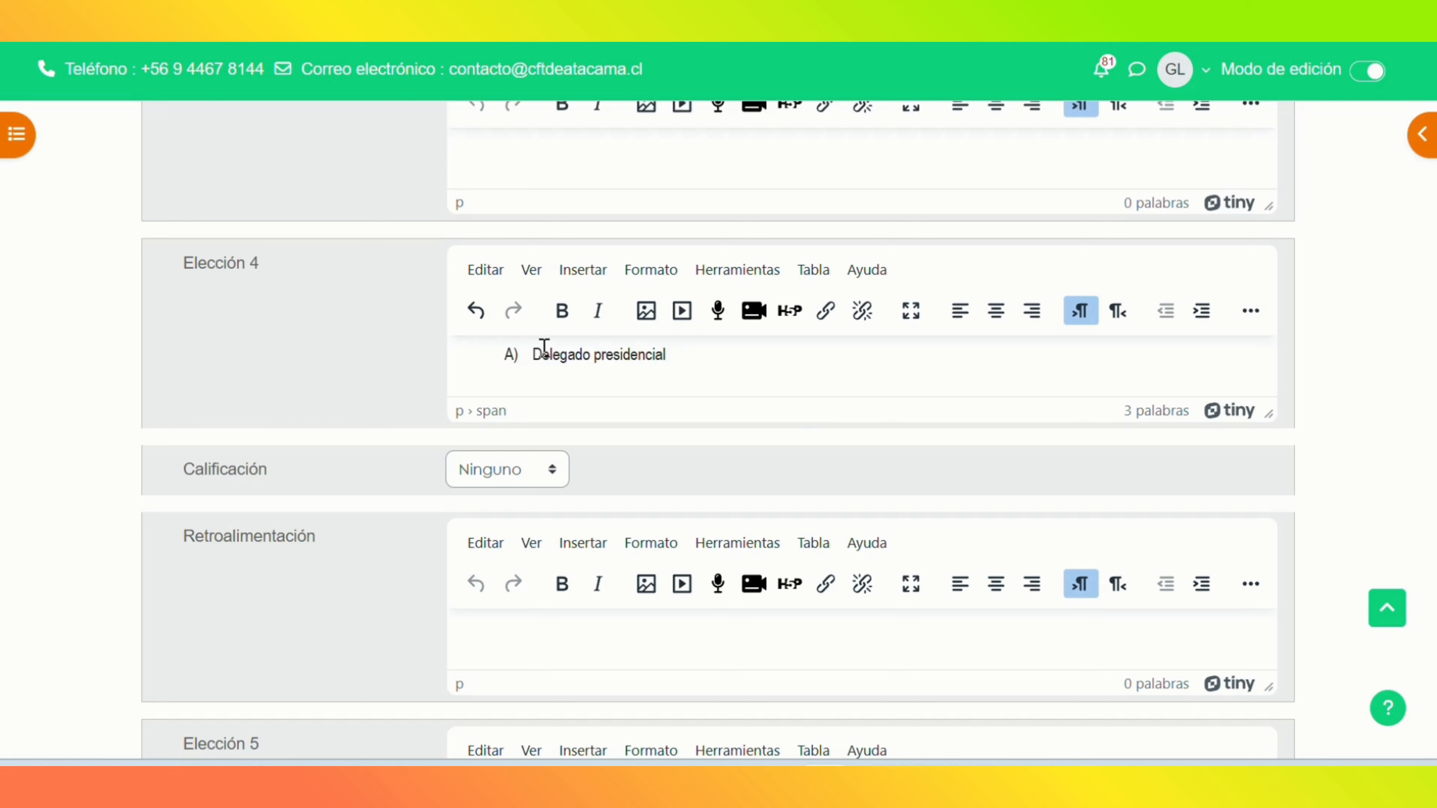
{"action": "key", "text": "ctrl+a"}
{"action": "key", "text": "BackSpace"}
Step: Enter "Delegado presidencial" as the answer for Elección 4 and set its grade to 100%
{"action": "type", "text": "Delegad"}
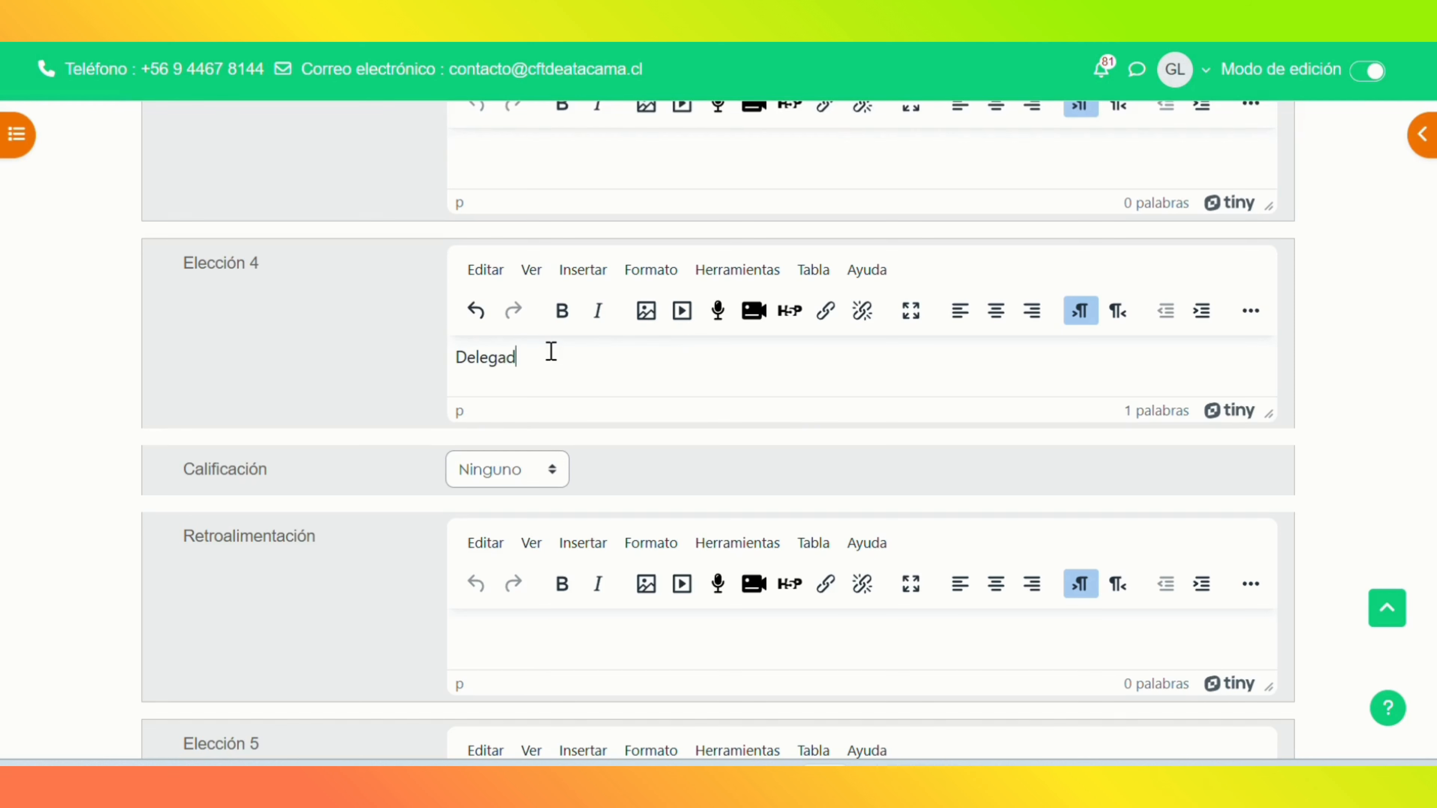
{"action": "type", "text": "o prwesi"}
{"action": "key", "text": "BackSpace"}
{"action": "key", "text": "BackSpace"}
{"action": "key", "text": "BackSpace"}
{"action": "key", "text": "BackSpace"}
{"action": "type", "text": "esi"}
{"action": "type", "text": "idencial"}
{"action": "left_click", "coordinate": [498, 481]}
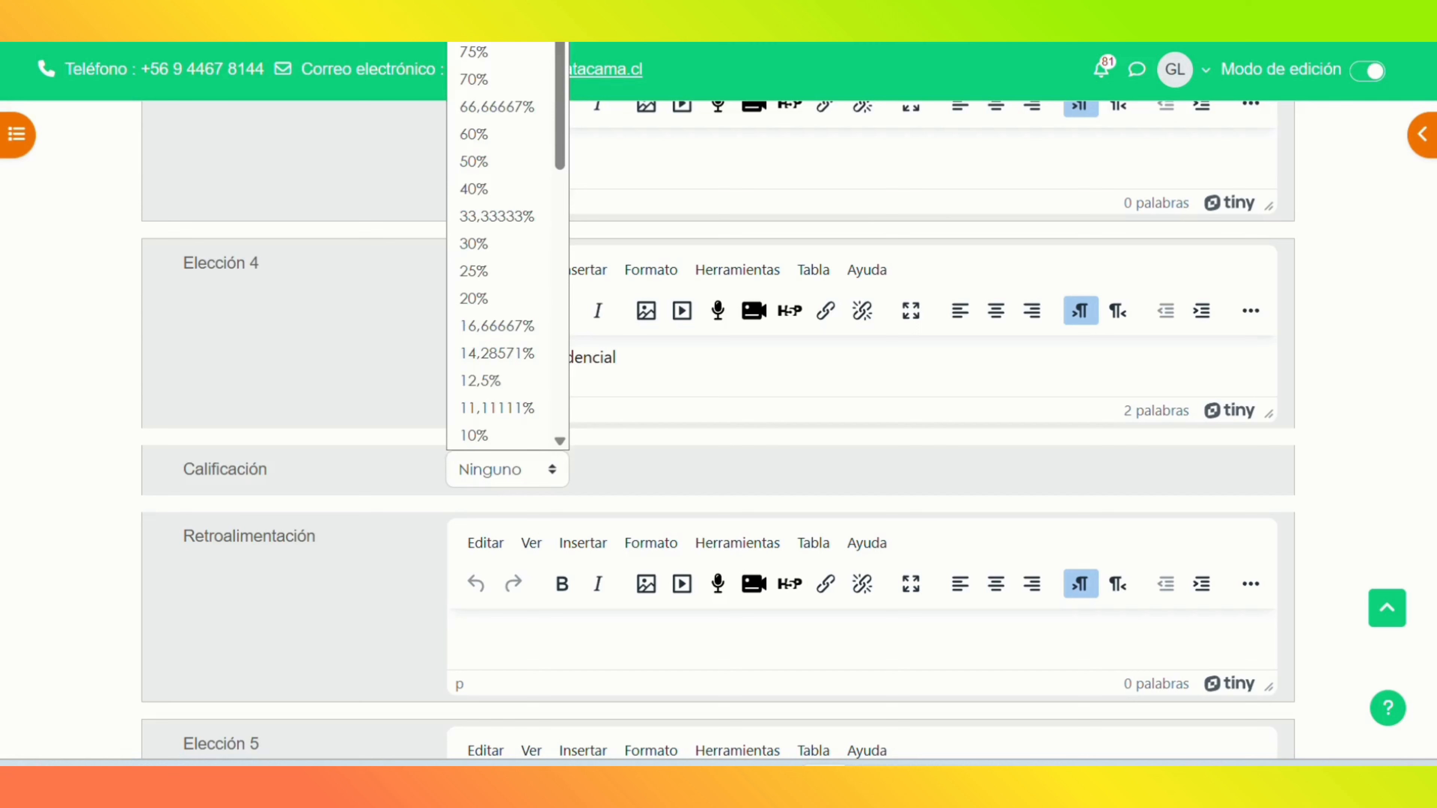
{"action": "left_click", "coordinate": [487, 3]}
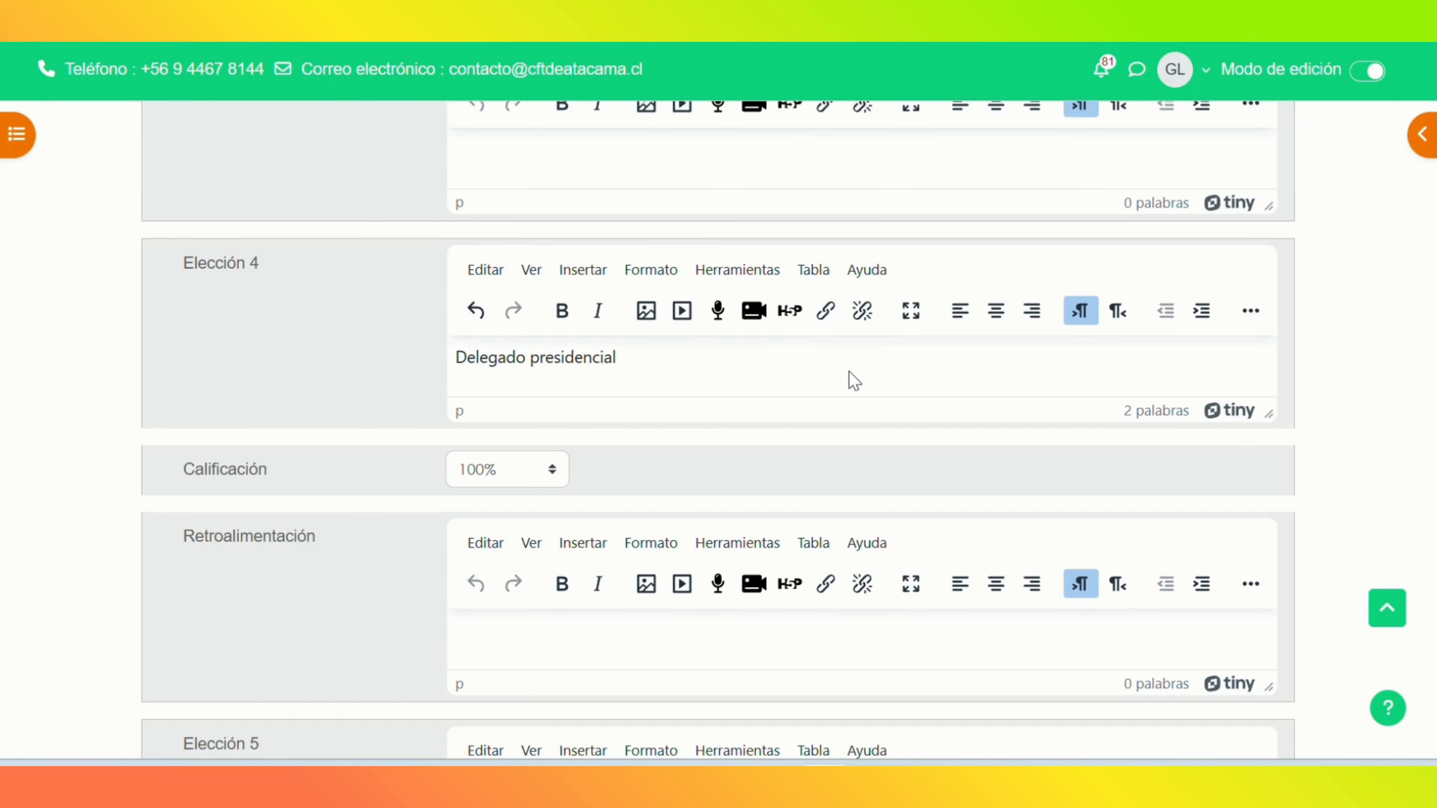
Step: Save the changes to the multiple-choice question
{"action": "scroll", "coordinate": [854, 380], "scroll_direction": "down", "scroll_amount": 5}
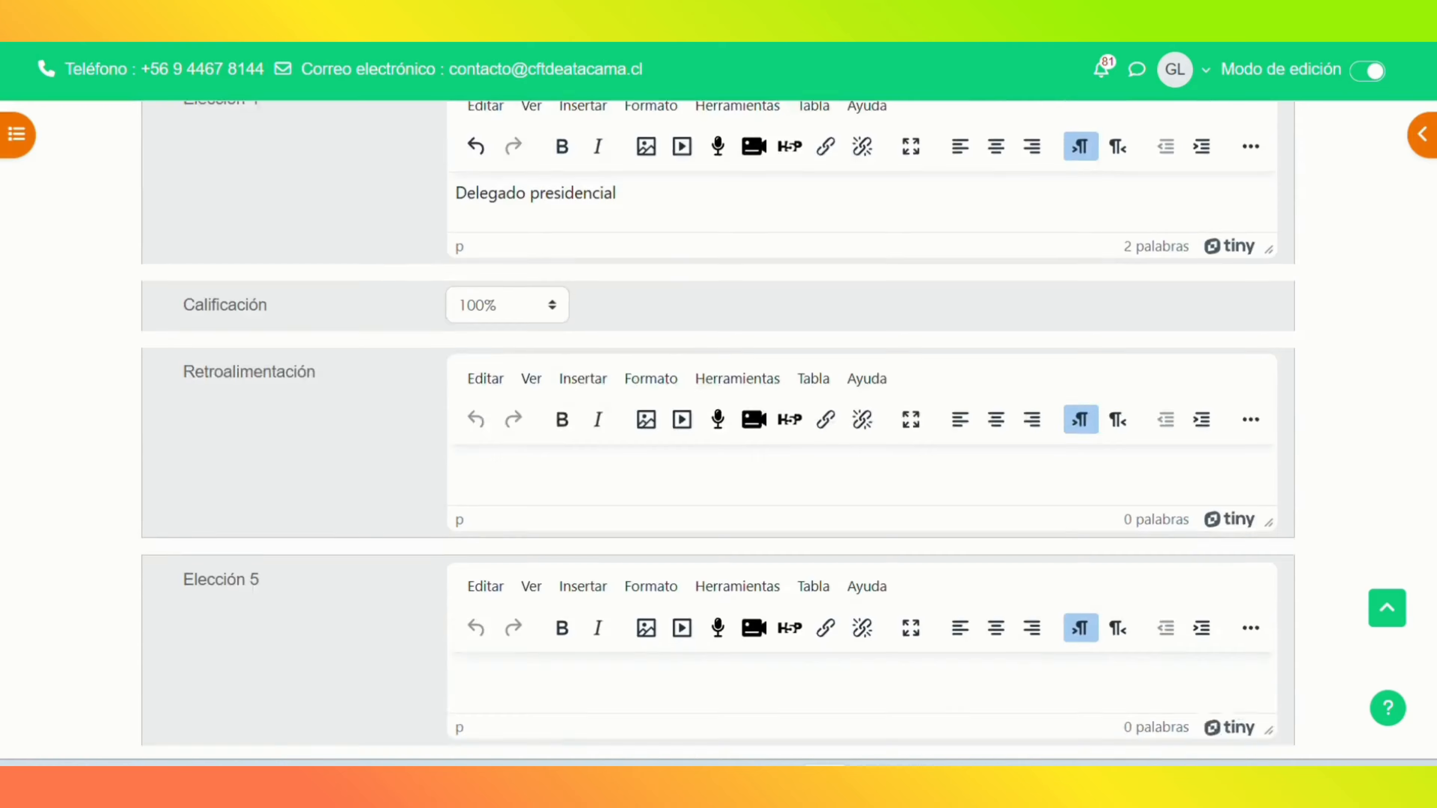
{"action": "scroll", "coordinate": [719, 431], "scroll_direction": "down", "scroll_amount": 1}
{"action": "scroll", "coordinate": [1177, 599], "scroll_direction": "down", "scroll_amount": 7}
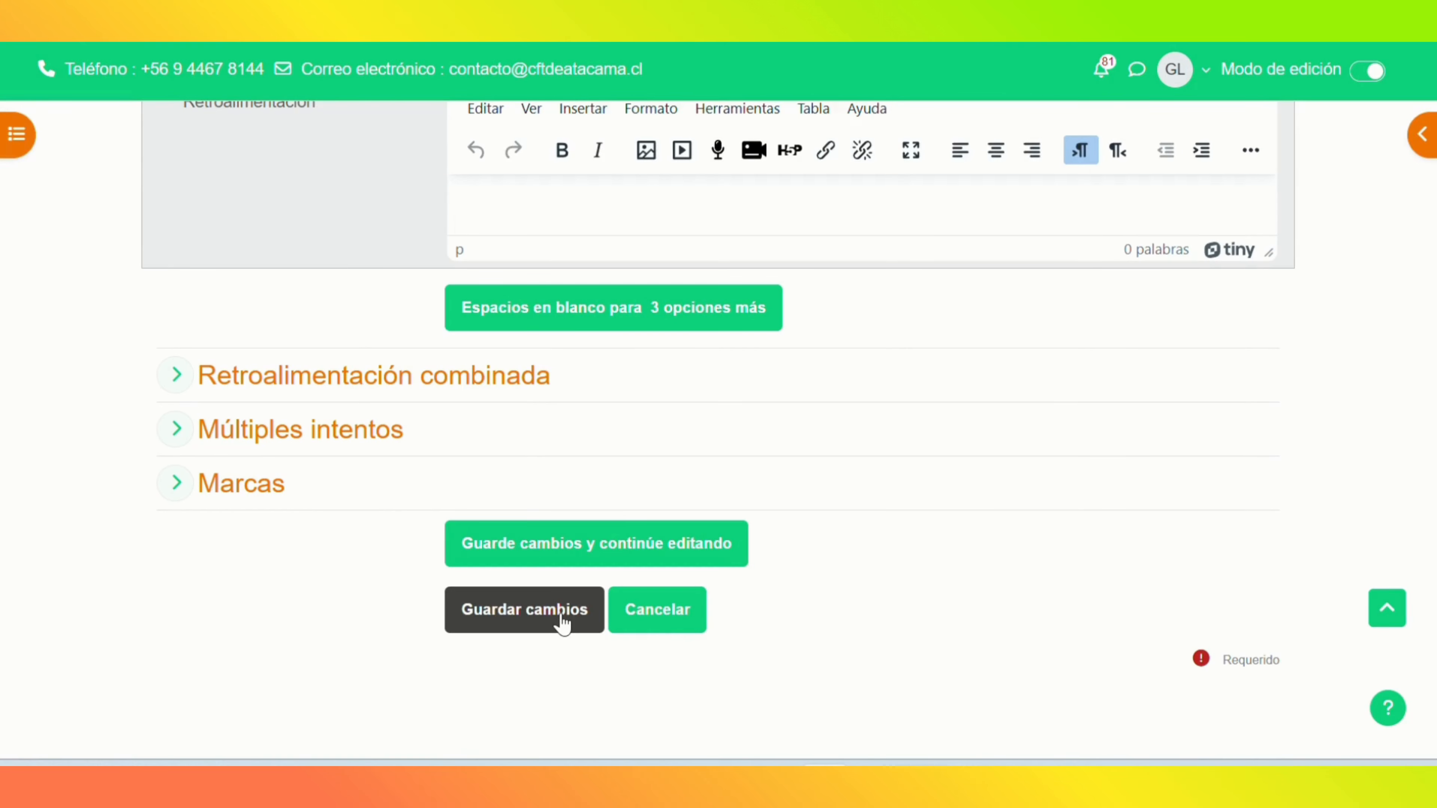
{"action": "left_click", "coordinate": [560, 614]}
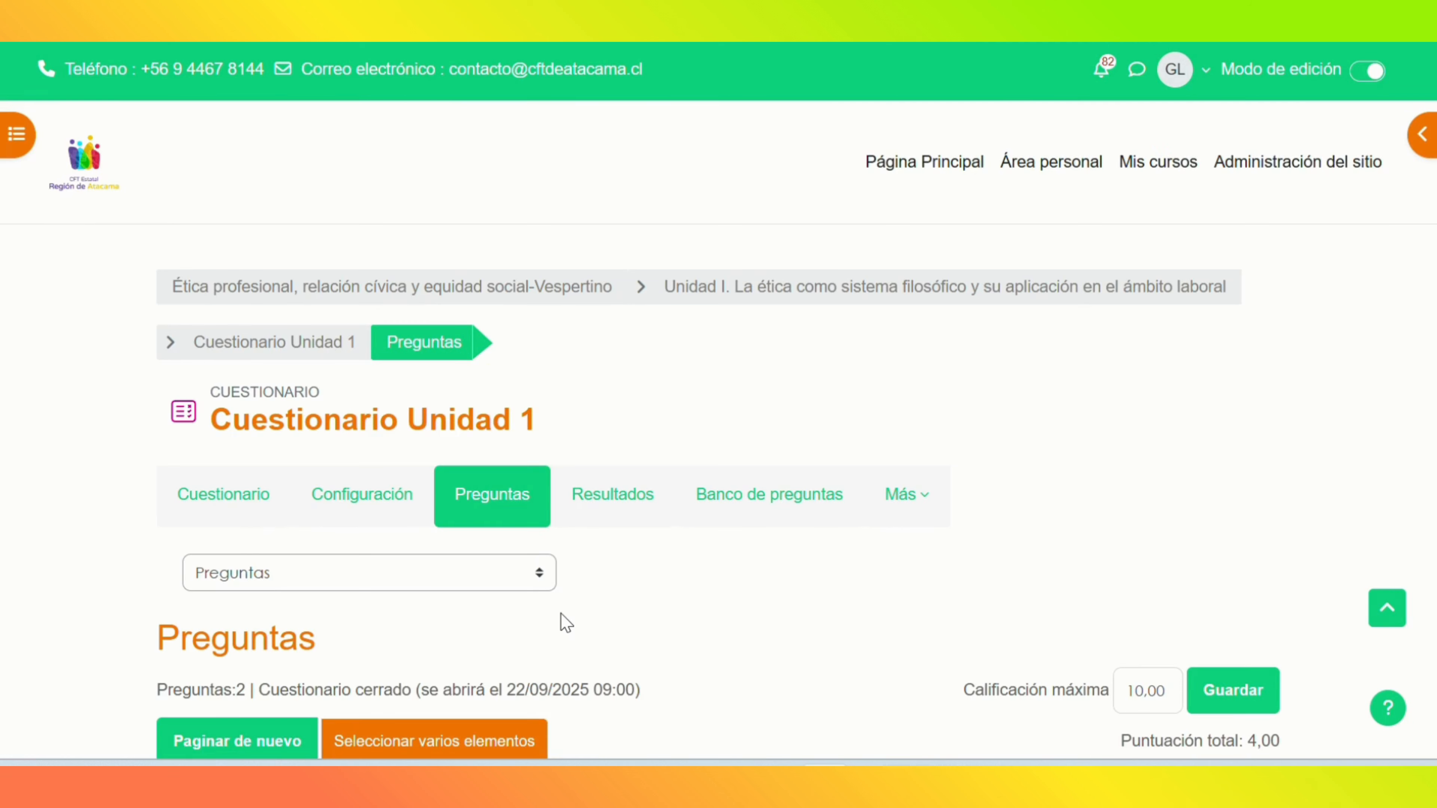
Step: Switch to the Word document, copy question 4's text about citizen participation and democracy, and return to the Moodle quiz
{"action": "scroll", "coordinate": [560, 613], "scroll_direction": "down", "scroll_amount": 6}
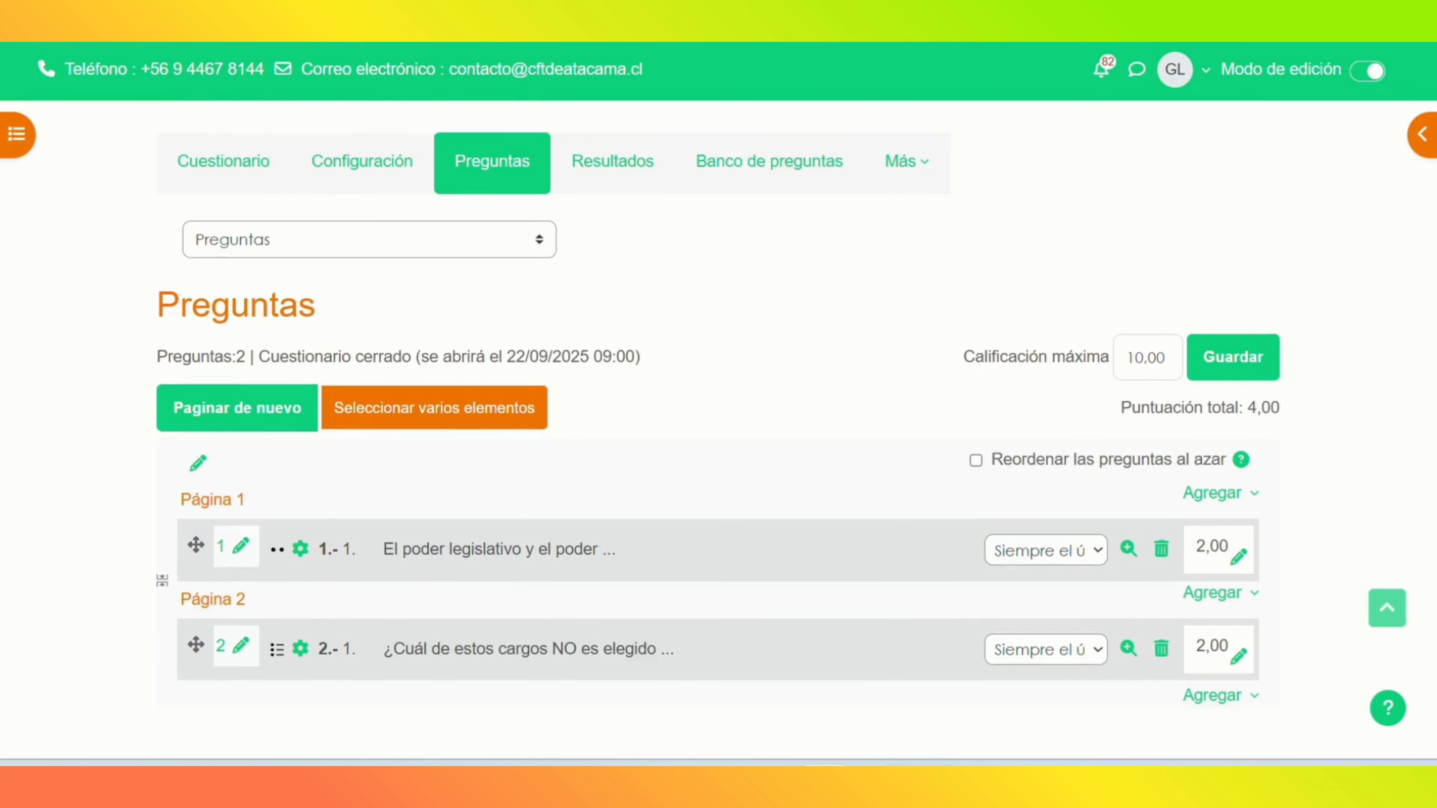
{"action": "scroll", "coordinate": [782, 438], "scroll_direction": "down", "scroll_amount": 1}
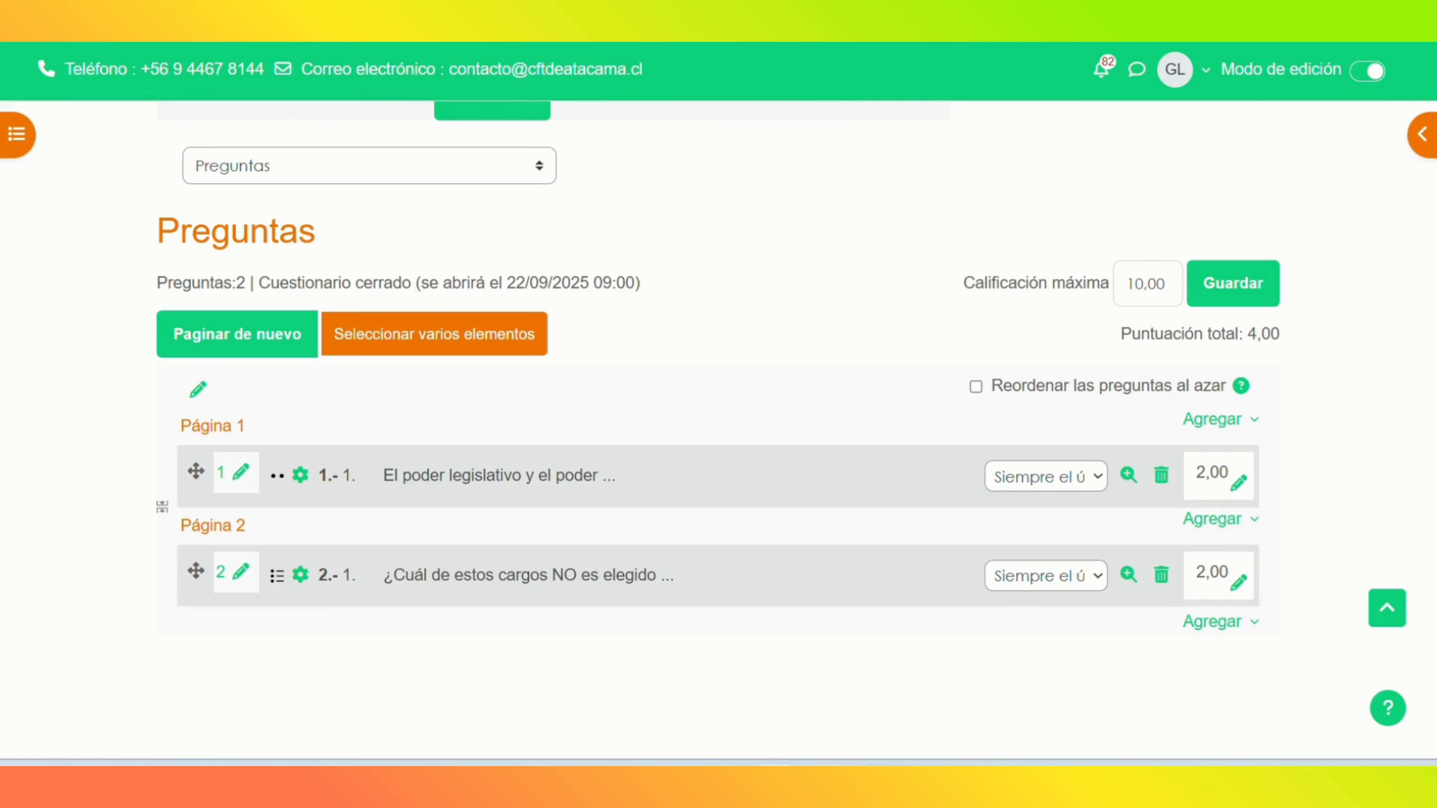
{"action": "mouse_move", "coordinate": [775, 781]}
{"action": "left_click", "coordinate": [792, 730]}
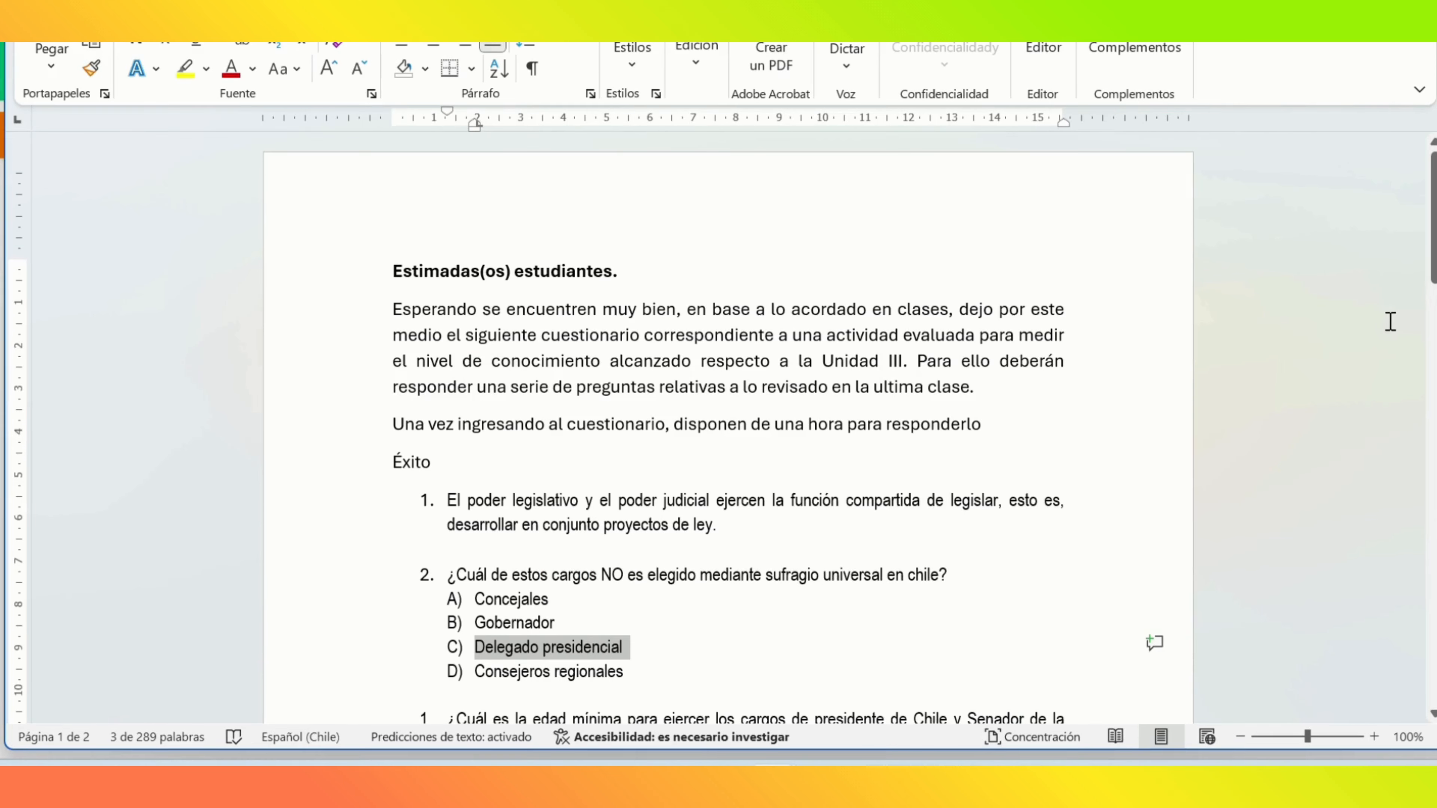
{"action": "left_click_drag", "start_coordinate": [1426, 252], "coordinate": [1425, 334]}
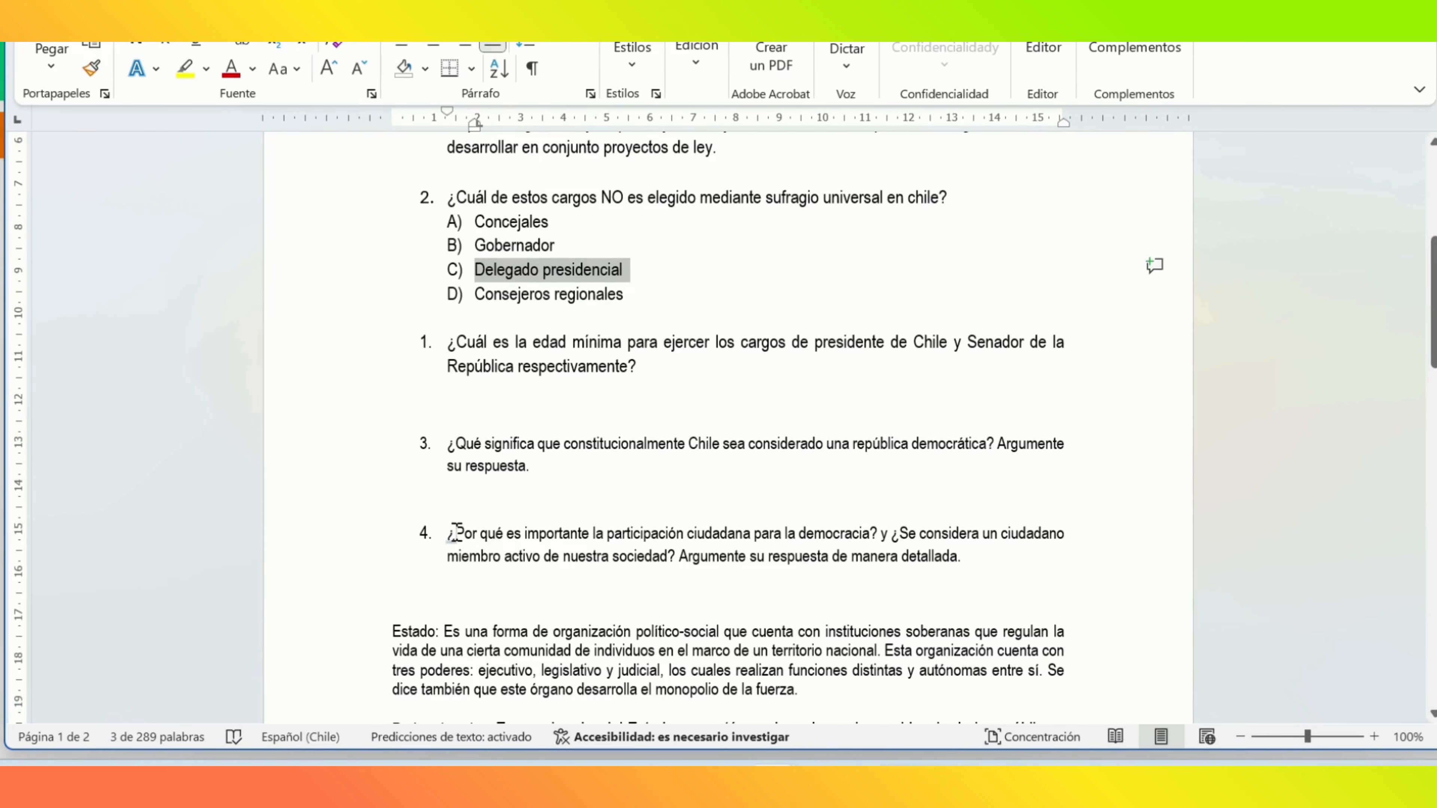
{"action": "left_click_drag", "start_coordinate": [455, 534], "coordinate": [1005, 583]}
{"action": "right_click", "coordinate": [831, 585]}
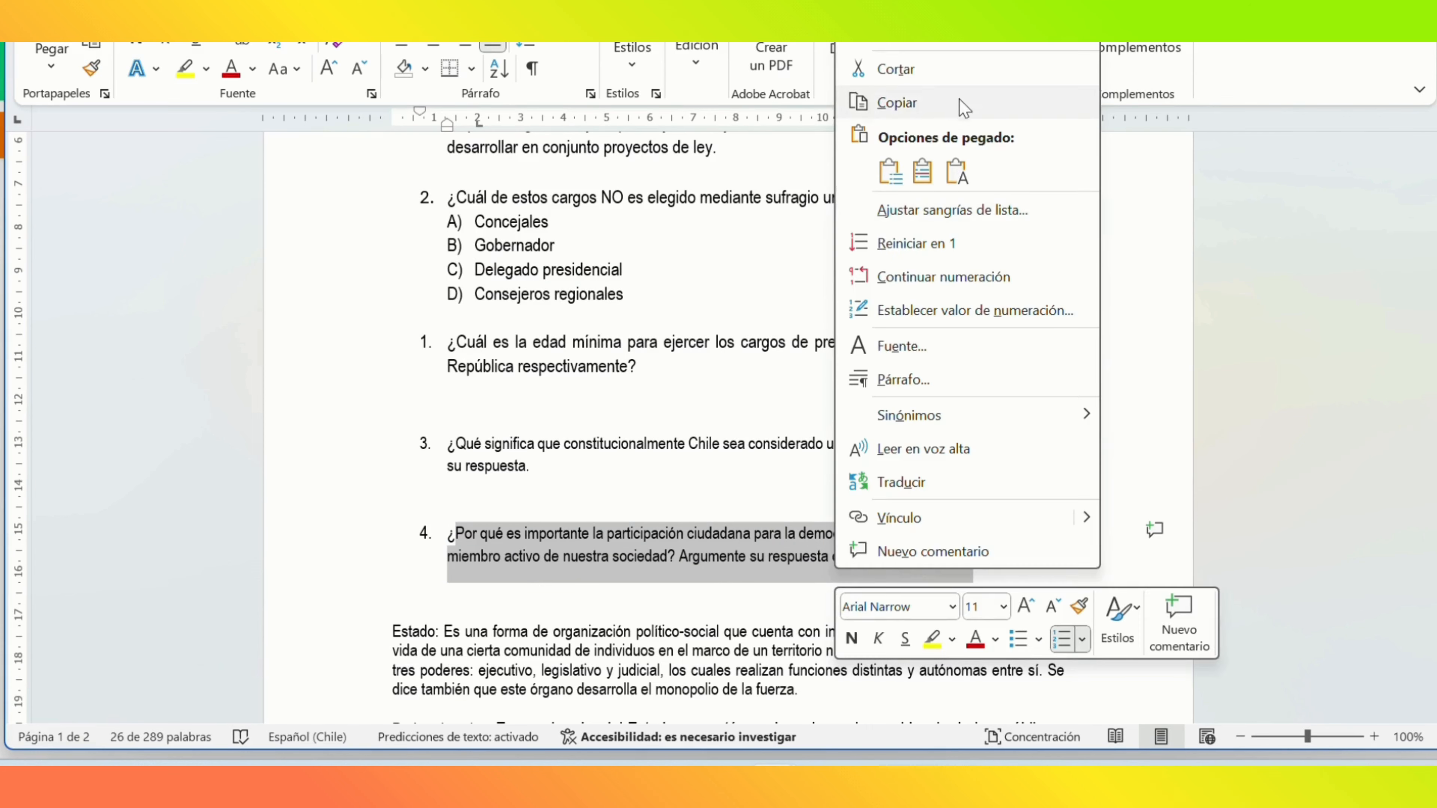
{"action": "left_click", "coordinate": [962, 107]}
{"action": "key", "text": "alt+Tab"}
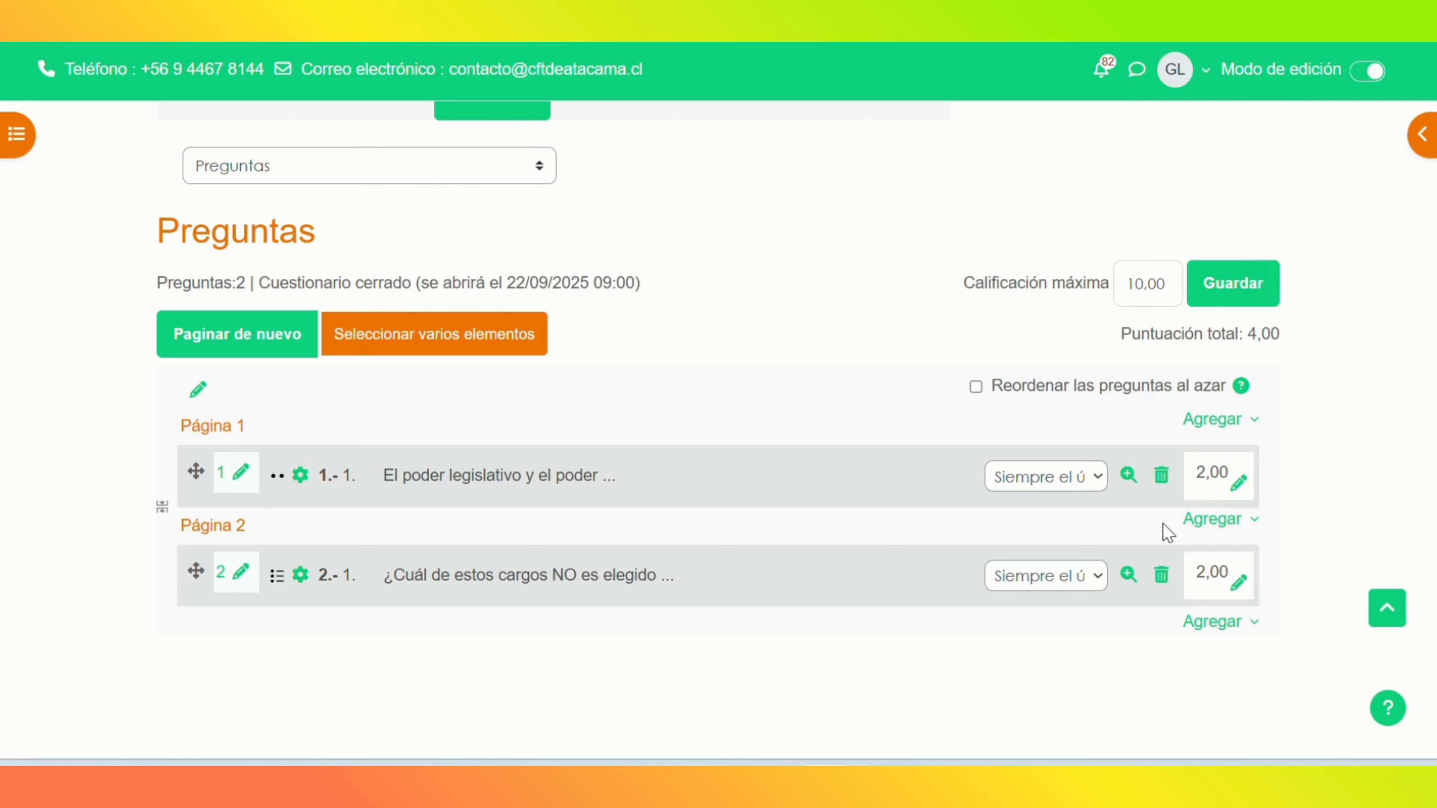
Step: Add a new question of the Ensayo type after question 2
{"action": "left_click", "coordinate": [1216, 623]}
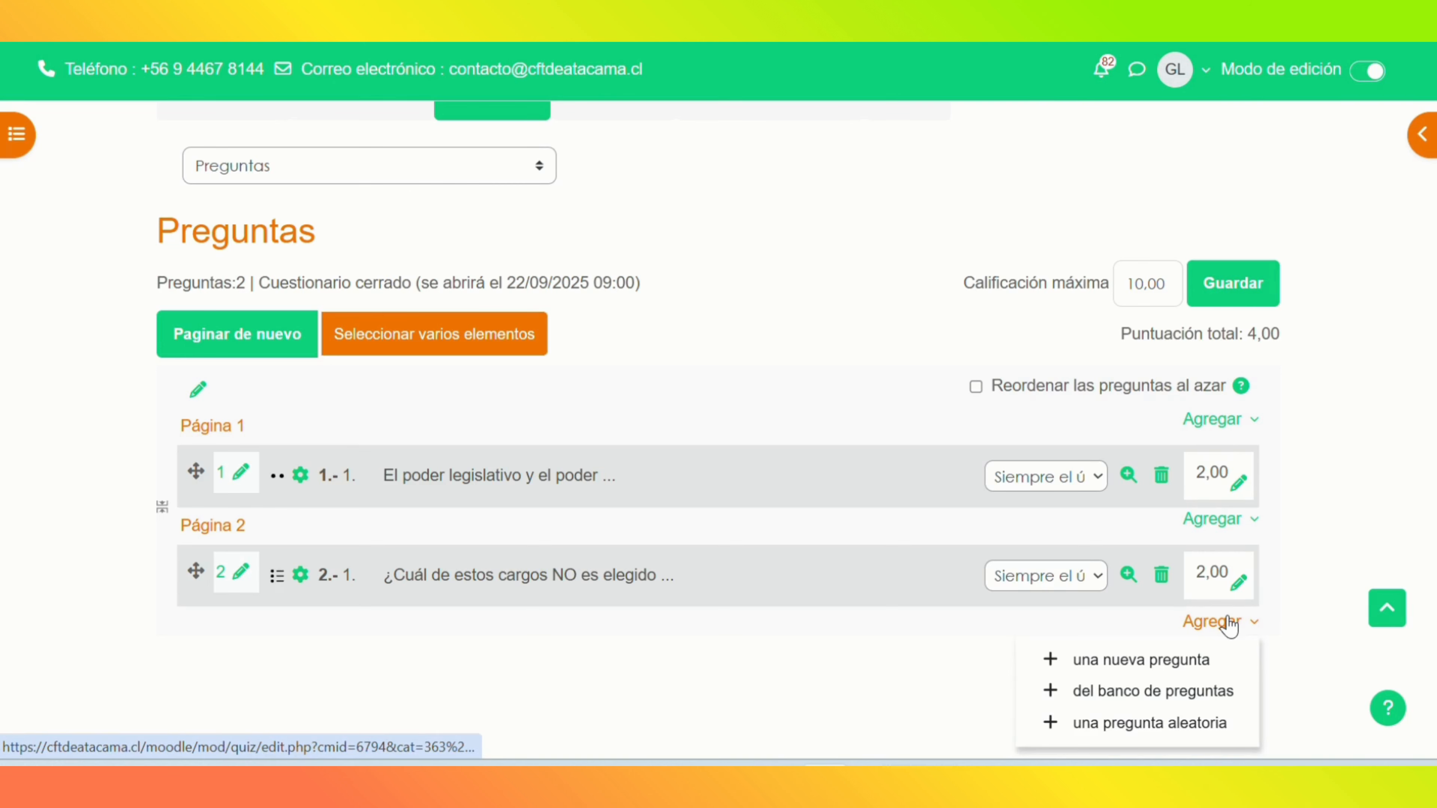
{"action": "left_click", "coordinate": [1163, 663]}
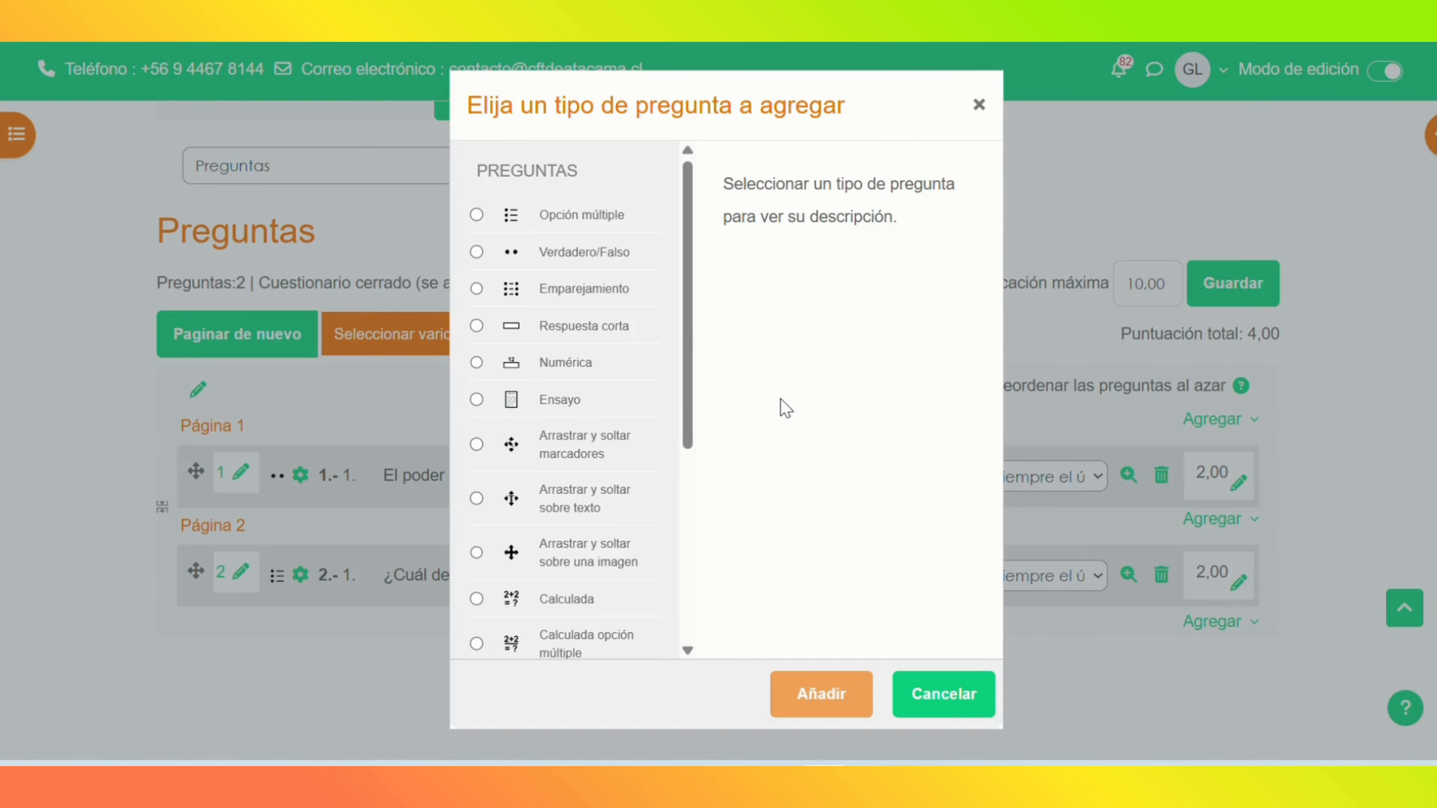
{"action": "left_click", "coordinate": [477, 400]}
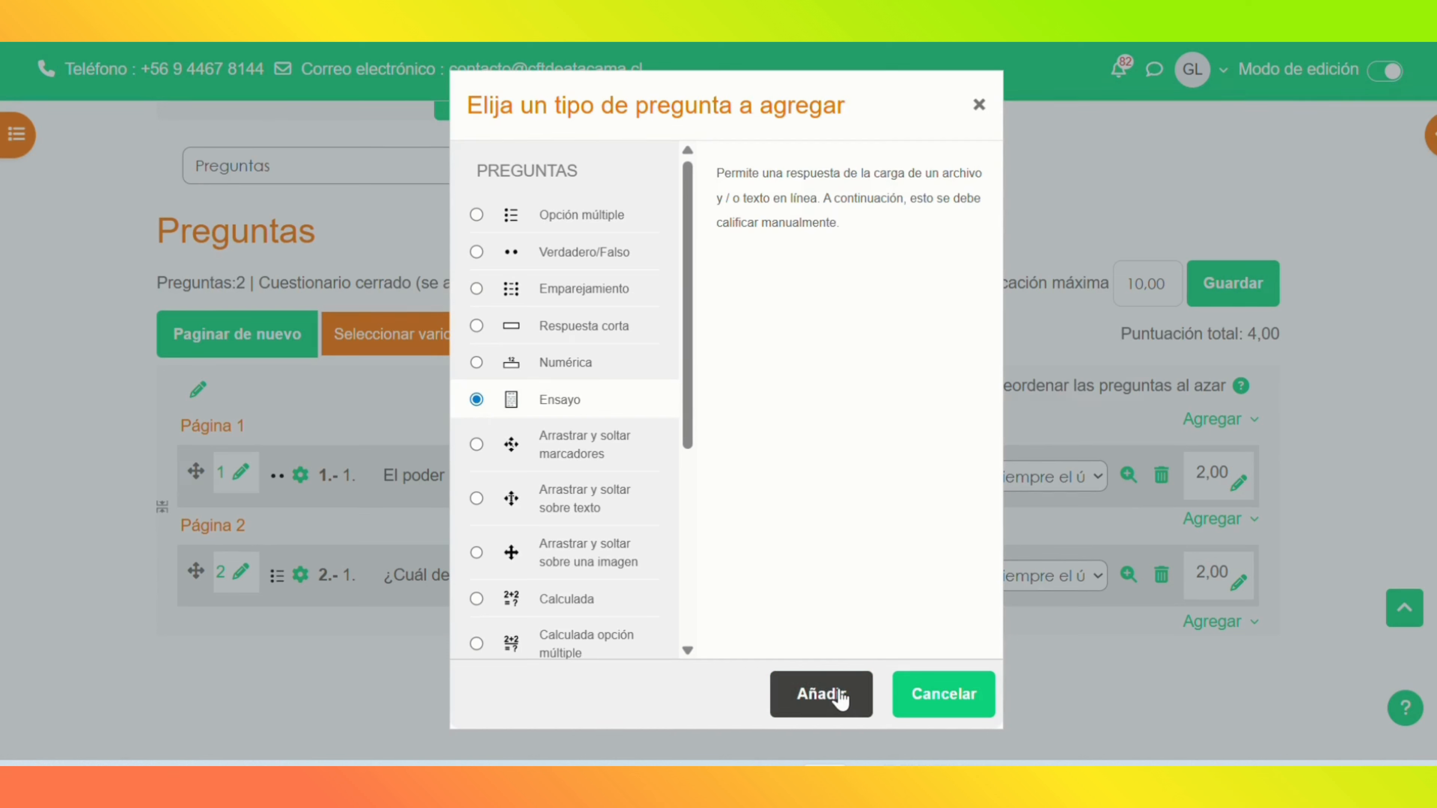
{"action": "left_click", "coordinate": [821, 694]}
Step: Name the essay question "3.-", paste the copied citizen participation text as its statement, and remove the stray character before "Por qué"
{"action": "scroll", "coordinate": [841, 697], "scroll_direction": "down", "scroll_amount": 5}
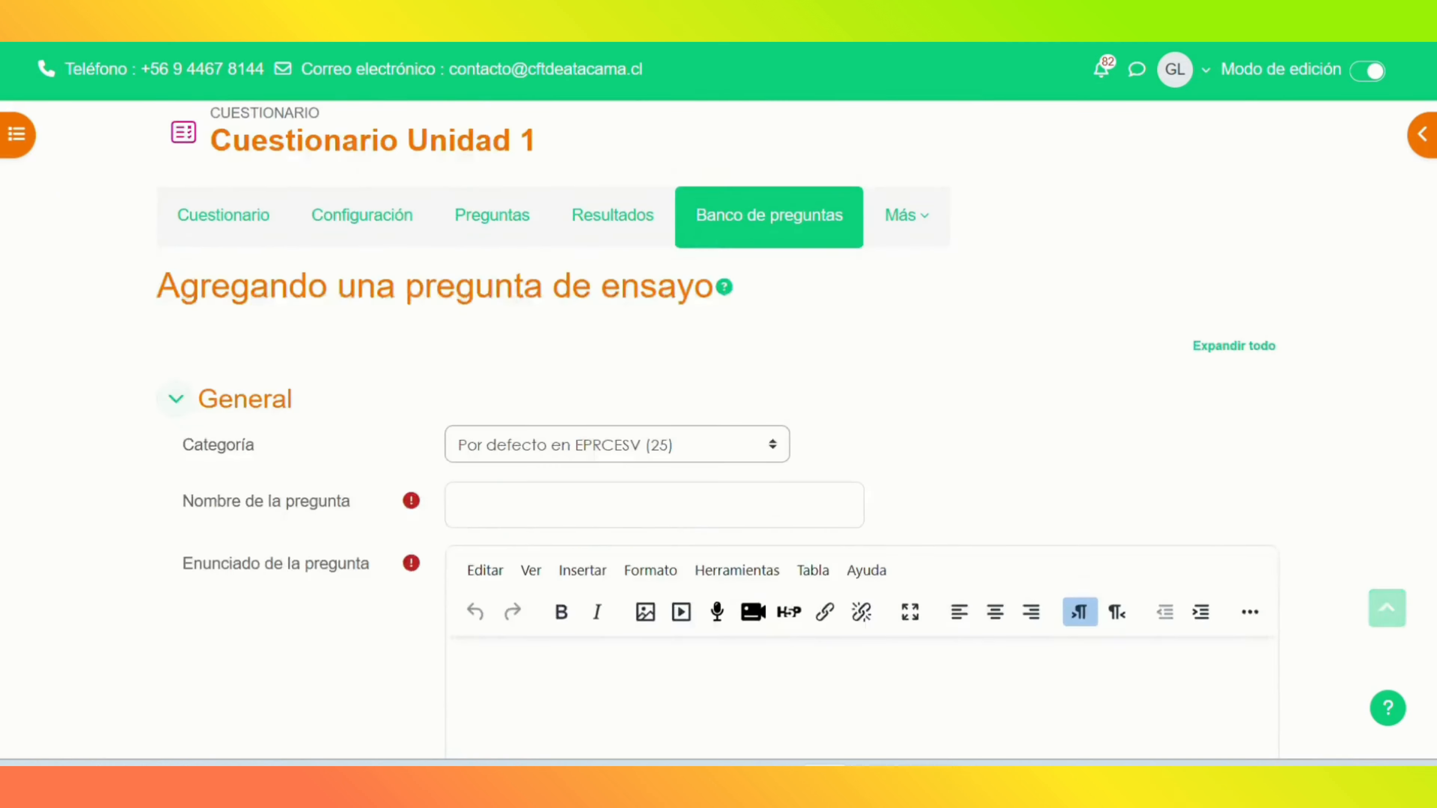
{"action": "scroll", "coordinate": [620, 234], "scroll_direction": "down", "scroll_amount": 5}
{"action": "left_click", "coordinate": [573, 255]}
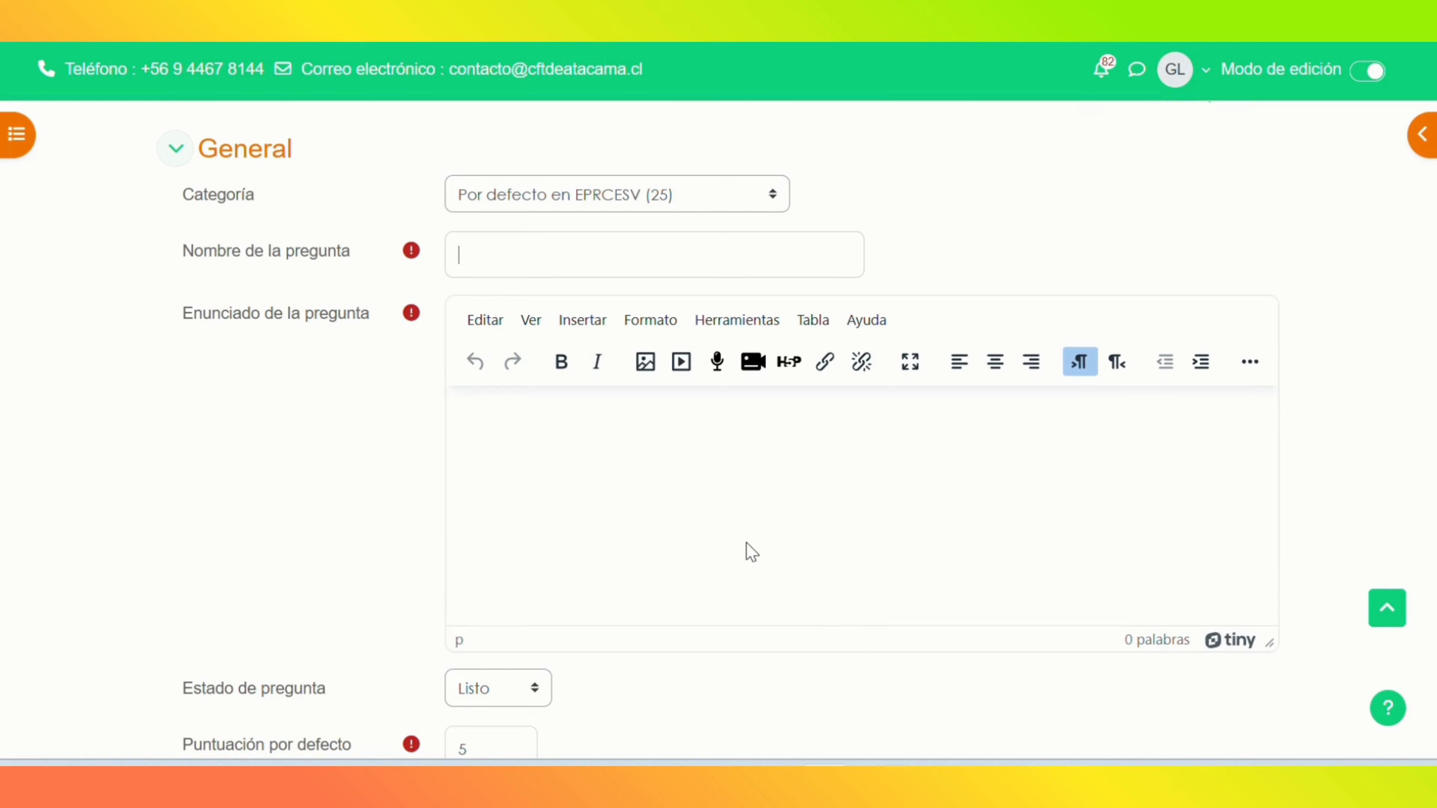
{"action": "type", "text": "3.-"}
{"action": "type", "text": "¿Por qué es importante la participación ciudadana para la democracia? y ¿Se considera un ciudadano miembro activo de nuestra sociedad? Argumente su respuesta de manera detallada."}
{"action": "left_click", "coordinate": [475, 404]}
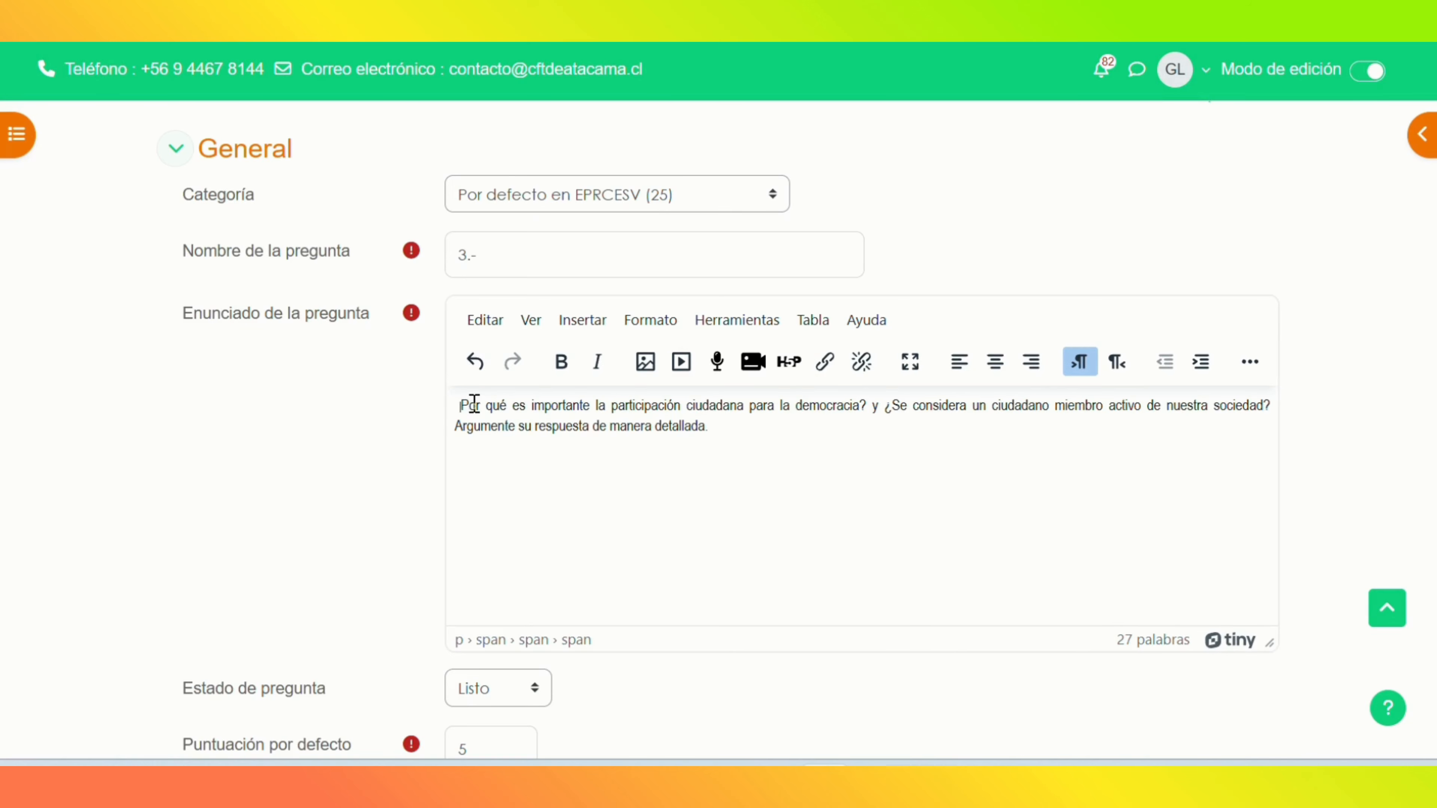
{"action": "key", "text": "BackSpace"}
{"action": "left_click", "coordinate": [757, 504]}
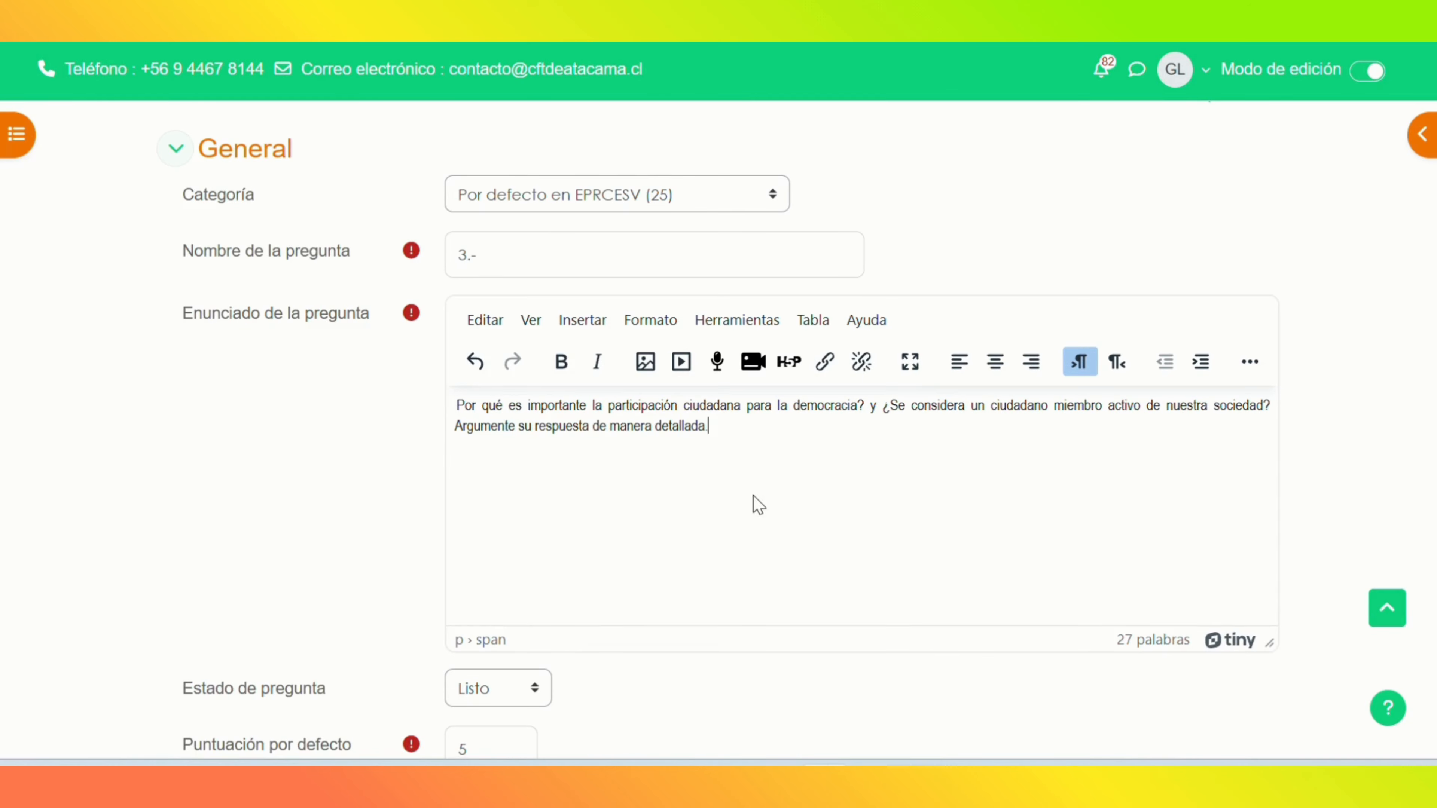
Step: Set the essay question's default mark to 6
{"action": "scroll", "coordinate": [730, 430], "scroll_direction": "down", "scroll_amount": 3}
{"action": "scroll", "coordinate": [1431, 315], "scroll_direction": "down", "scroll_amount": 3}
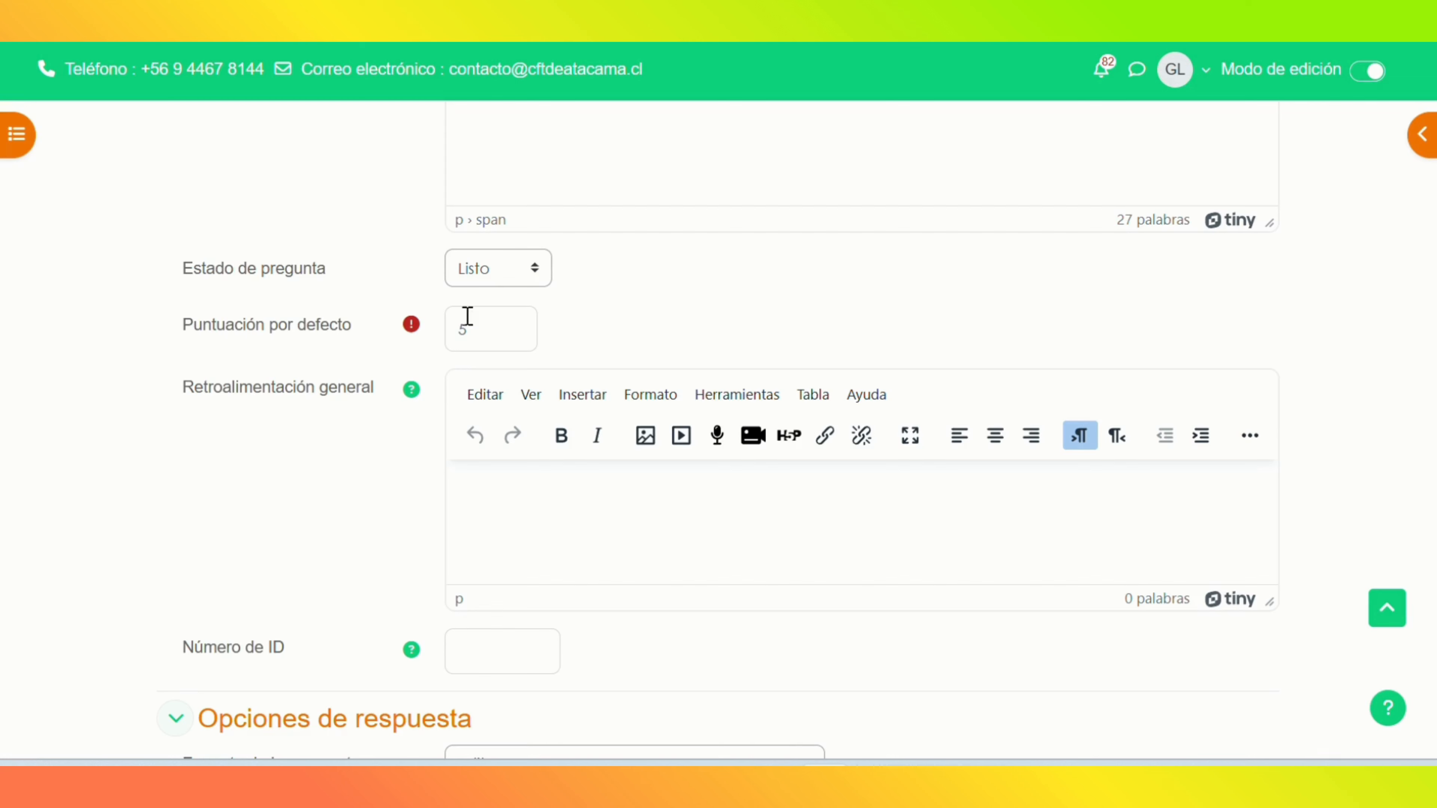
{"action": "left_click", "coordinate": [513, 327]}
{"action": "key", "text": "BackSpace"}
{"action": "type", "text": "6"}
{"action": "scroll", "coordinate": [1431, 299], "scroll_direction": "down", "scroll_amount": 2}
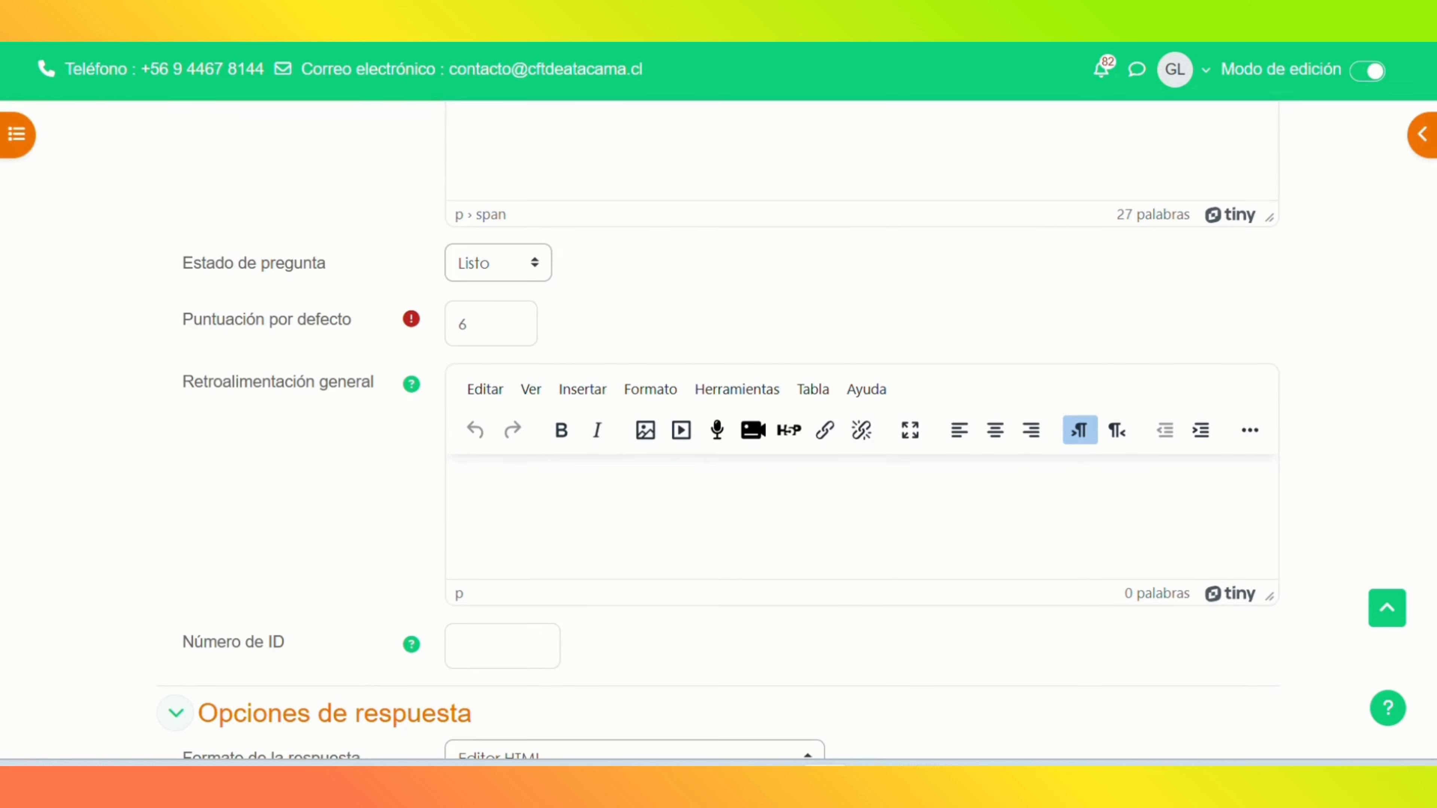
{"action": "scroll", "coordinate": [724, 430], "scroll_direction": "down", "scroll_amount": 3}
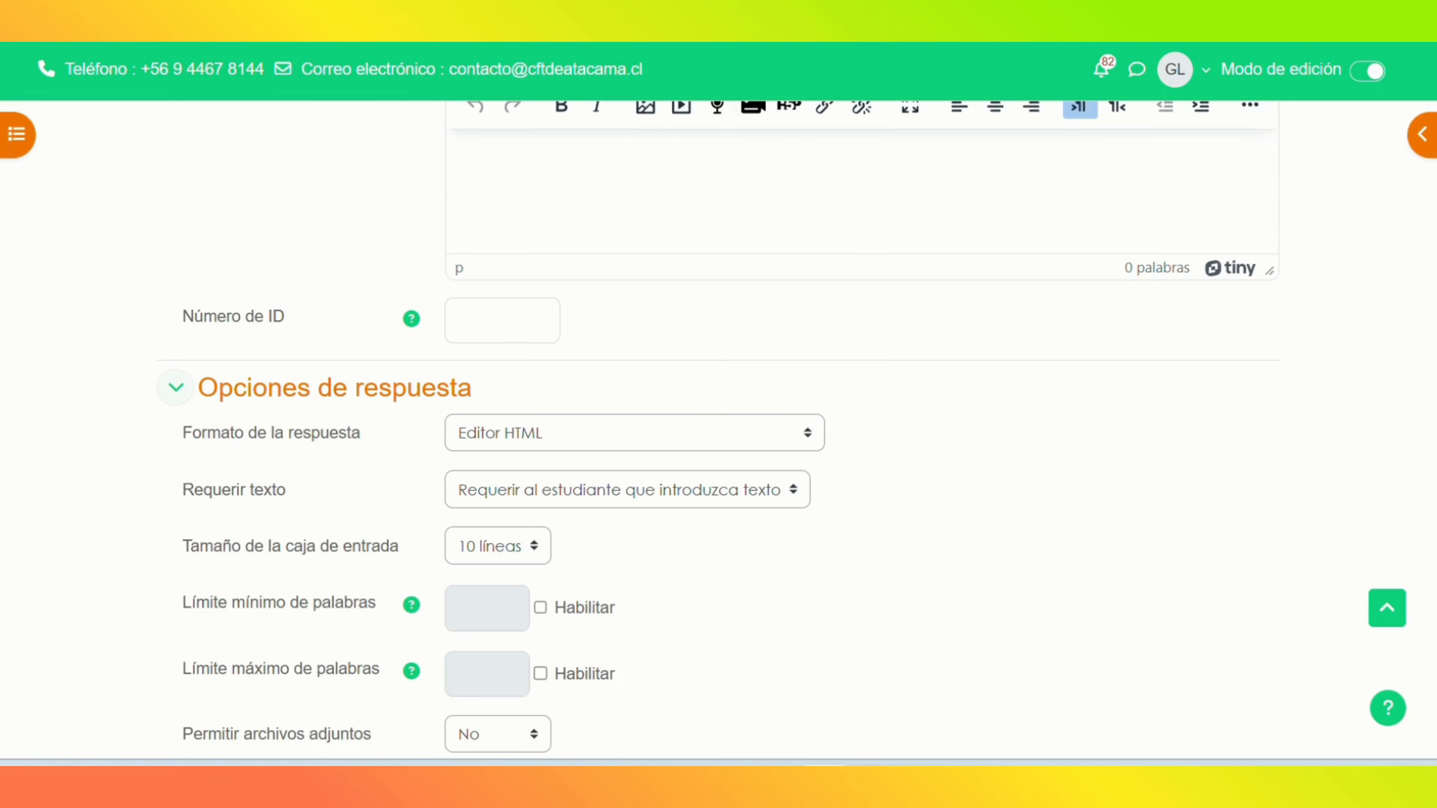
Step: Keep the essay question's input box size at 10 líneas and save the question
{"action": "scroll", "coordinate": [693, 305], "scroll_direction": "up", "scroll_amount": 1}
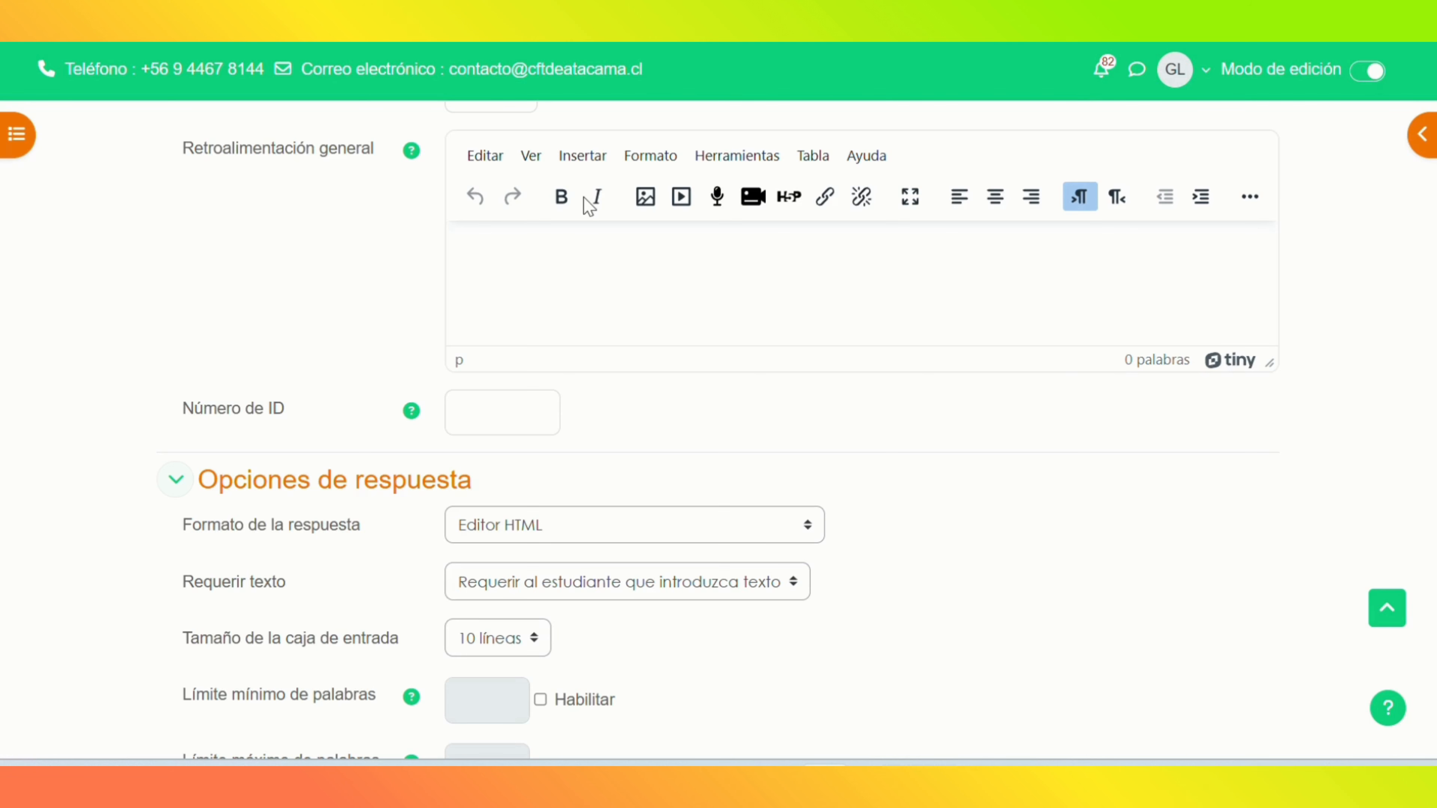
{"action": "scroll", "coordinate": [1058, 369], "scroll_direction": "down", "scroll_amount": 5}
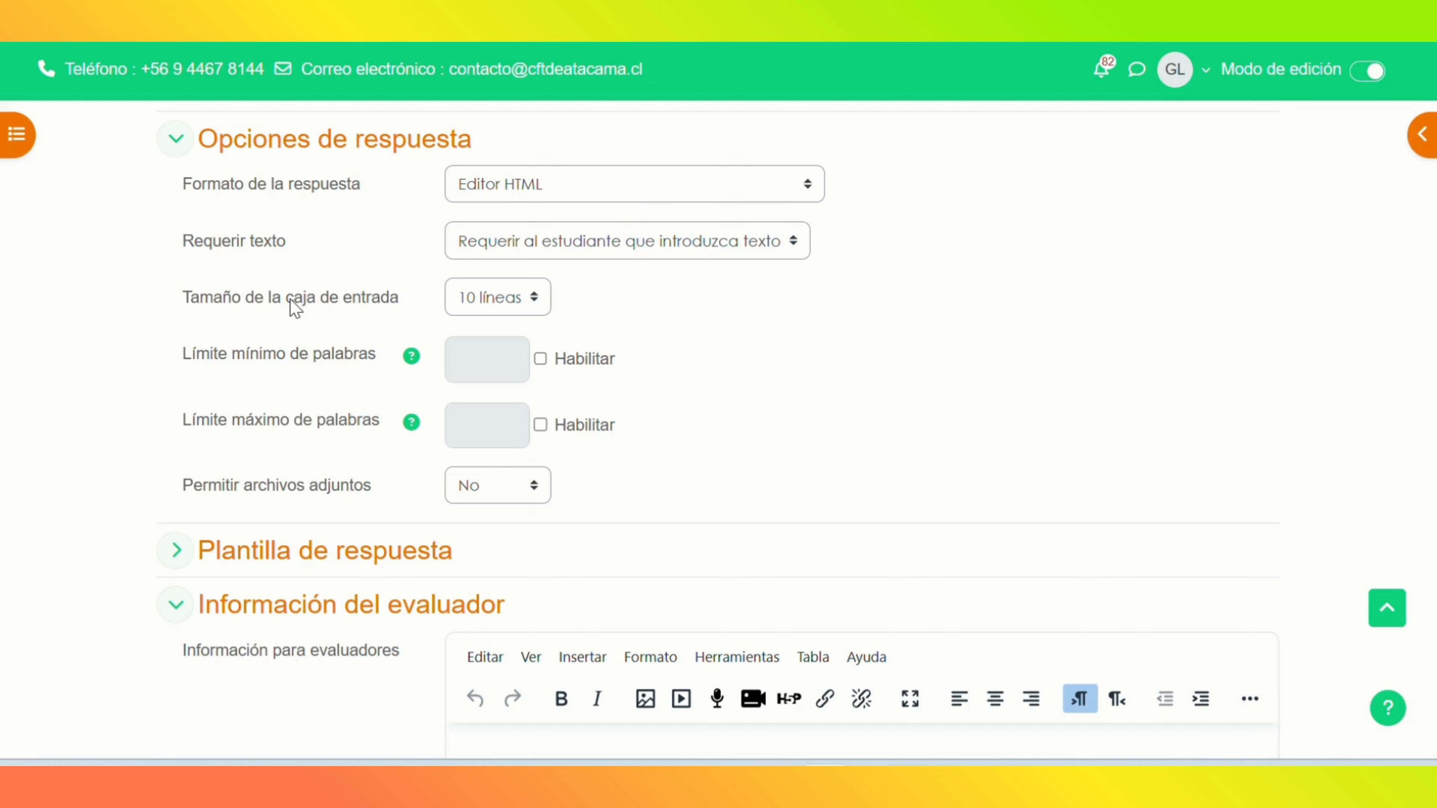
{"action": "left_click", "coordinate": [501, 299]}
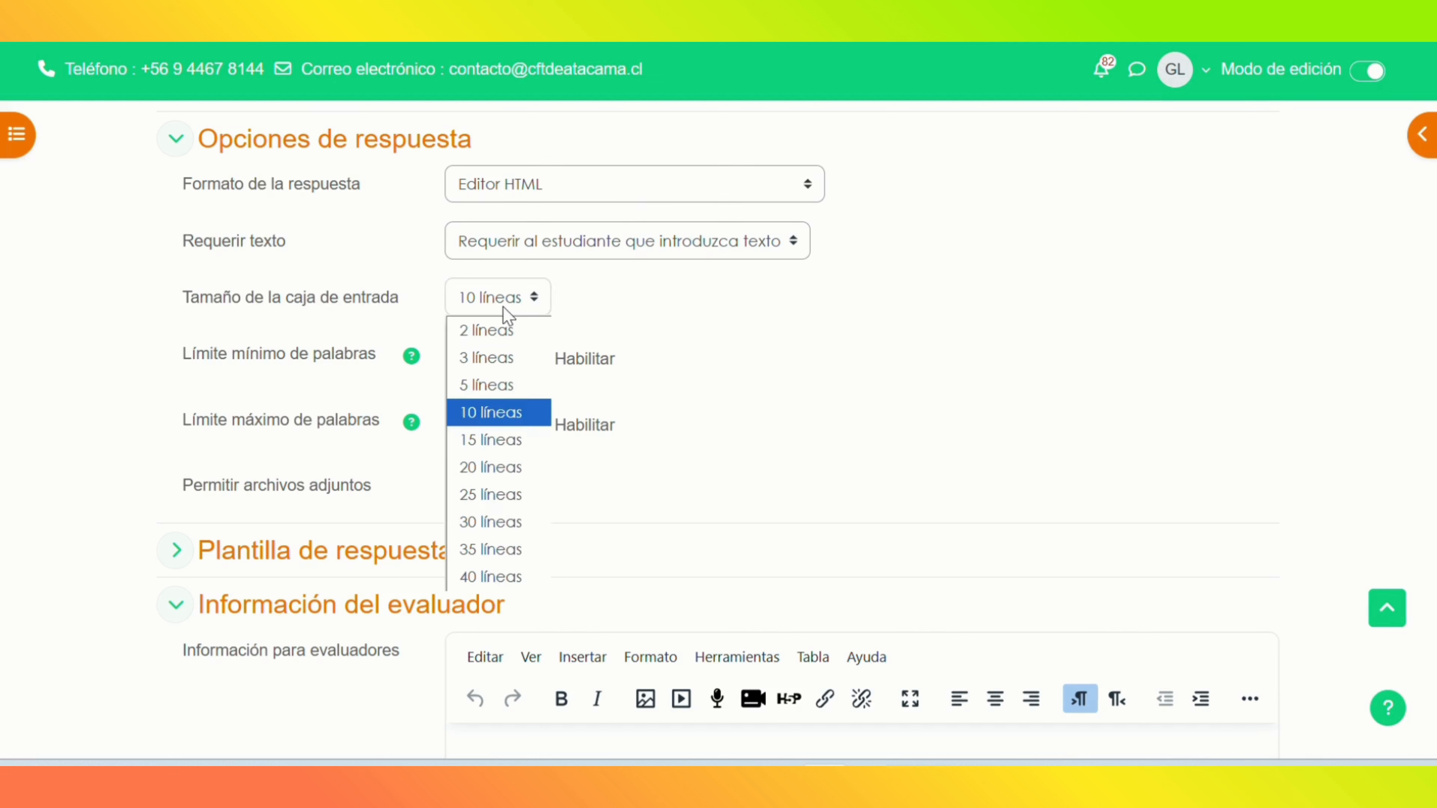
{"action": "left_click", "coordinate": [531, 414]}
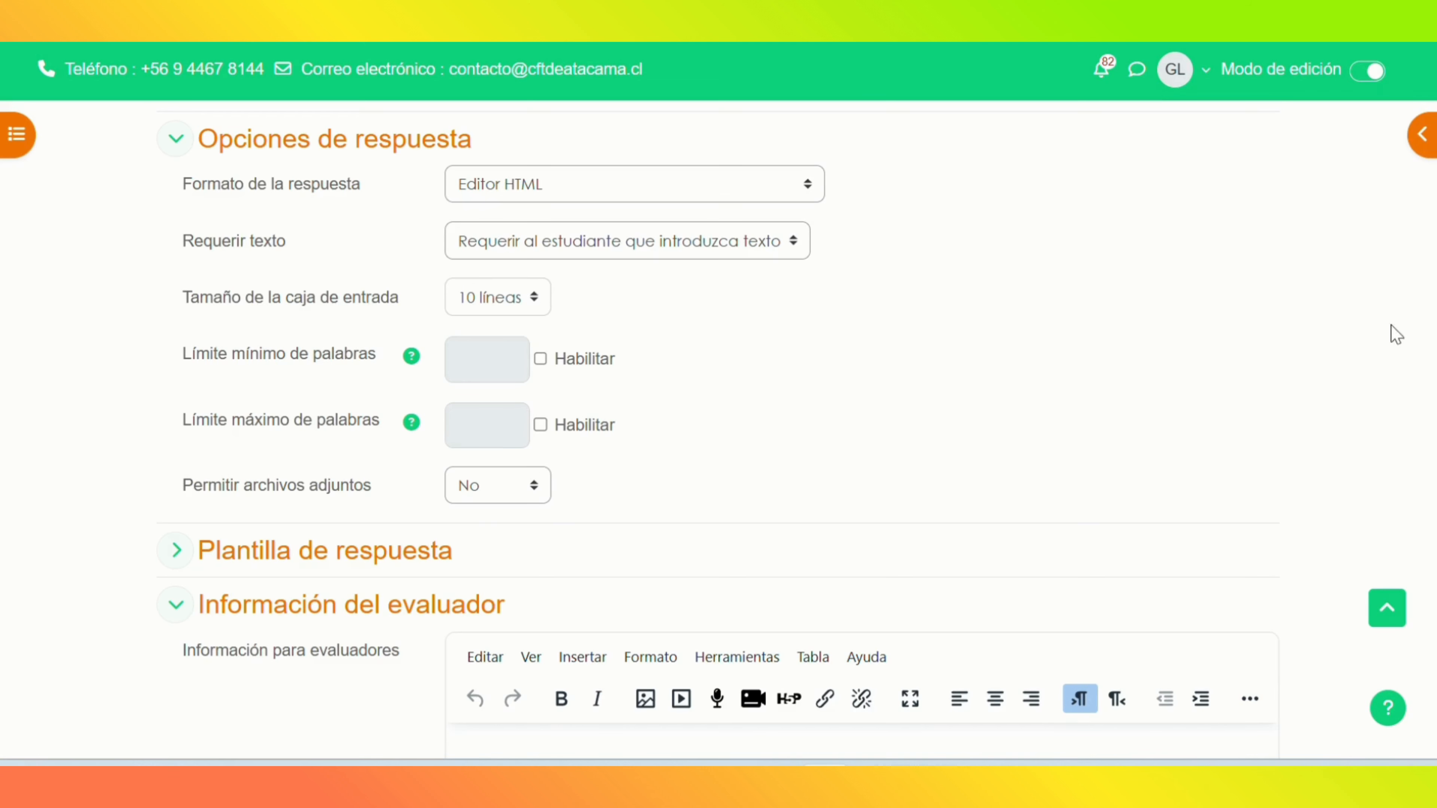
{"action": "scroll", "coordinate": [1265, 547], "scroll_direction": "down", "scroll_amount": 9}
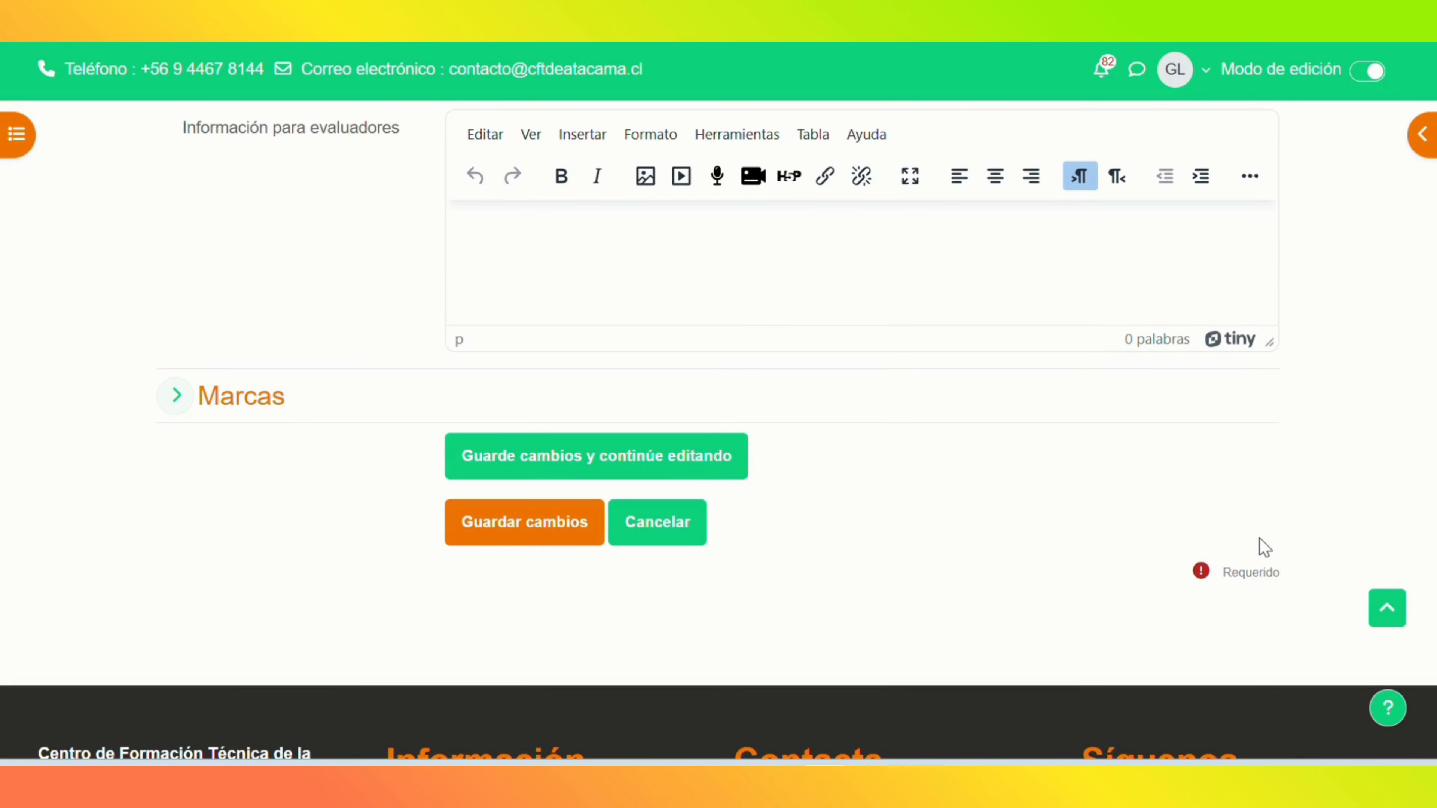
{"action": "left_click", "coordinate": [549, 533]}
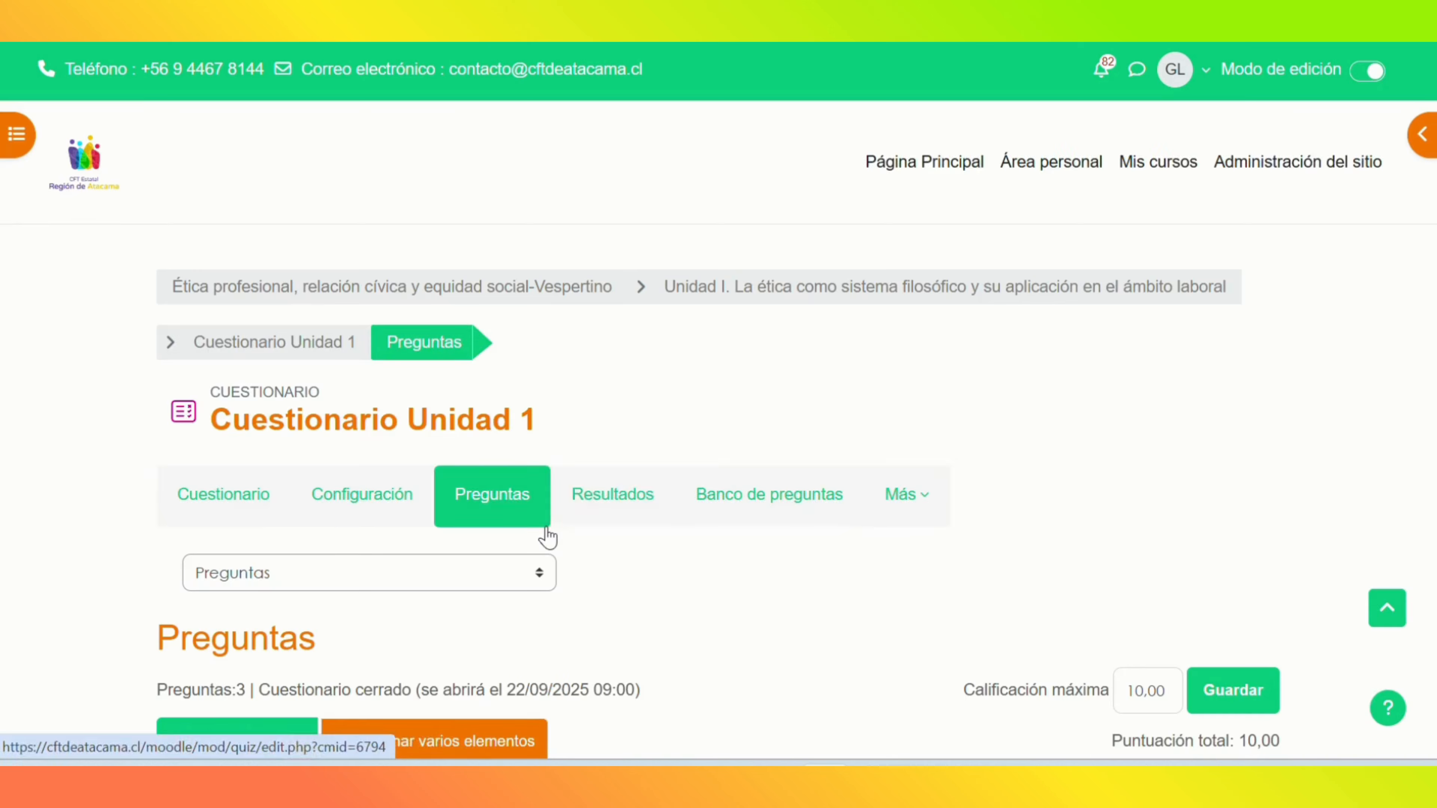
Step: Add a new question of the Emparejamiento type after question 3
{"action": "scroll", "coordinate": [1415, 257], "scroll_direction": "down", "scroll_amount": 5}
{"action": "scroll", "coordinate": [719, 431], "scroll_direction": "down", "scroll_amount": 2}
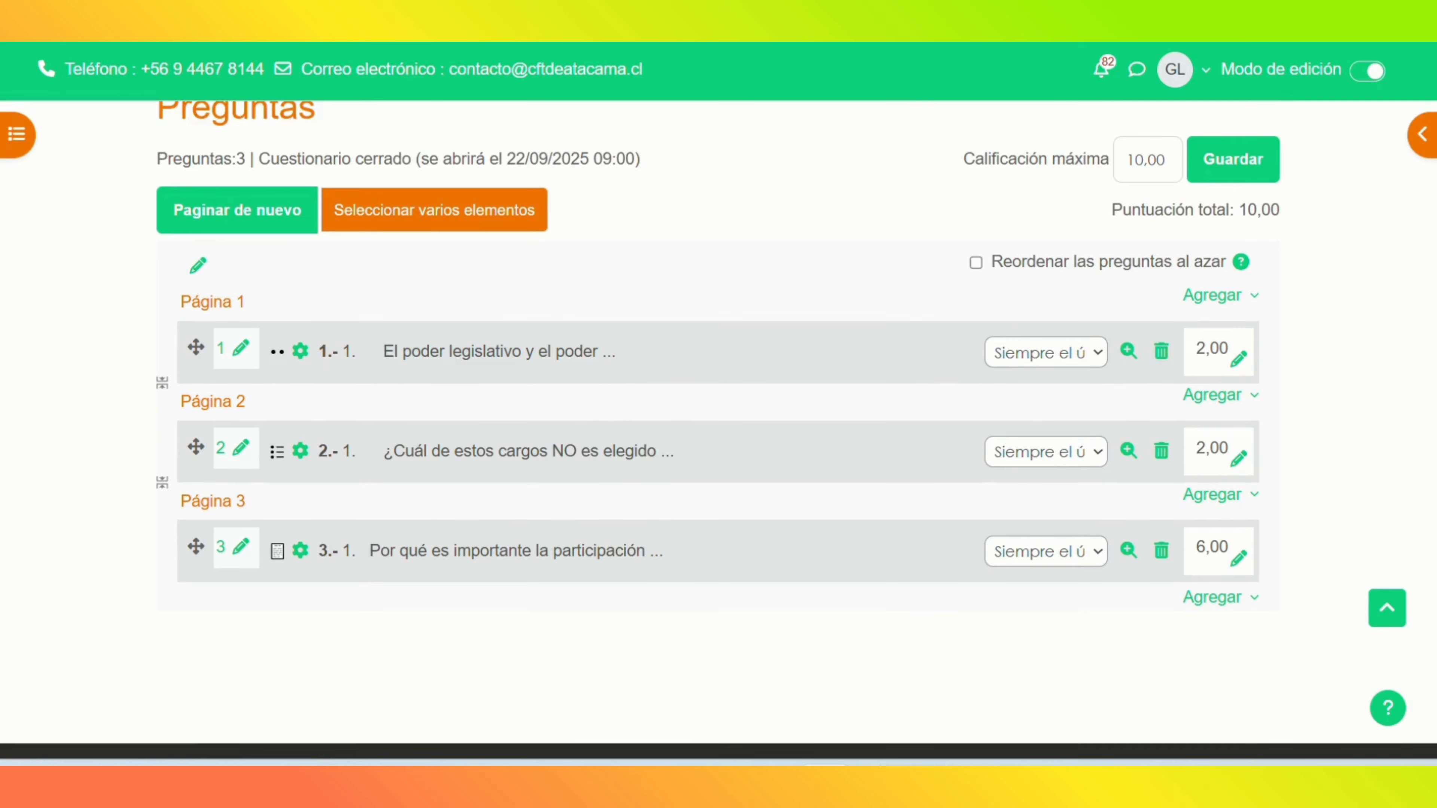
{"action": "scroll", "coordinate": [719, 423], "scroll_direction": "down", "scroll_amount": 1}
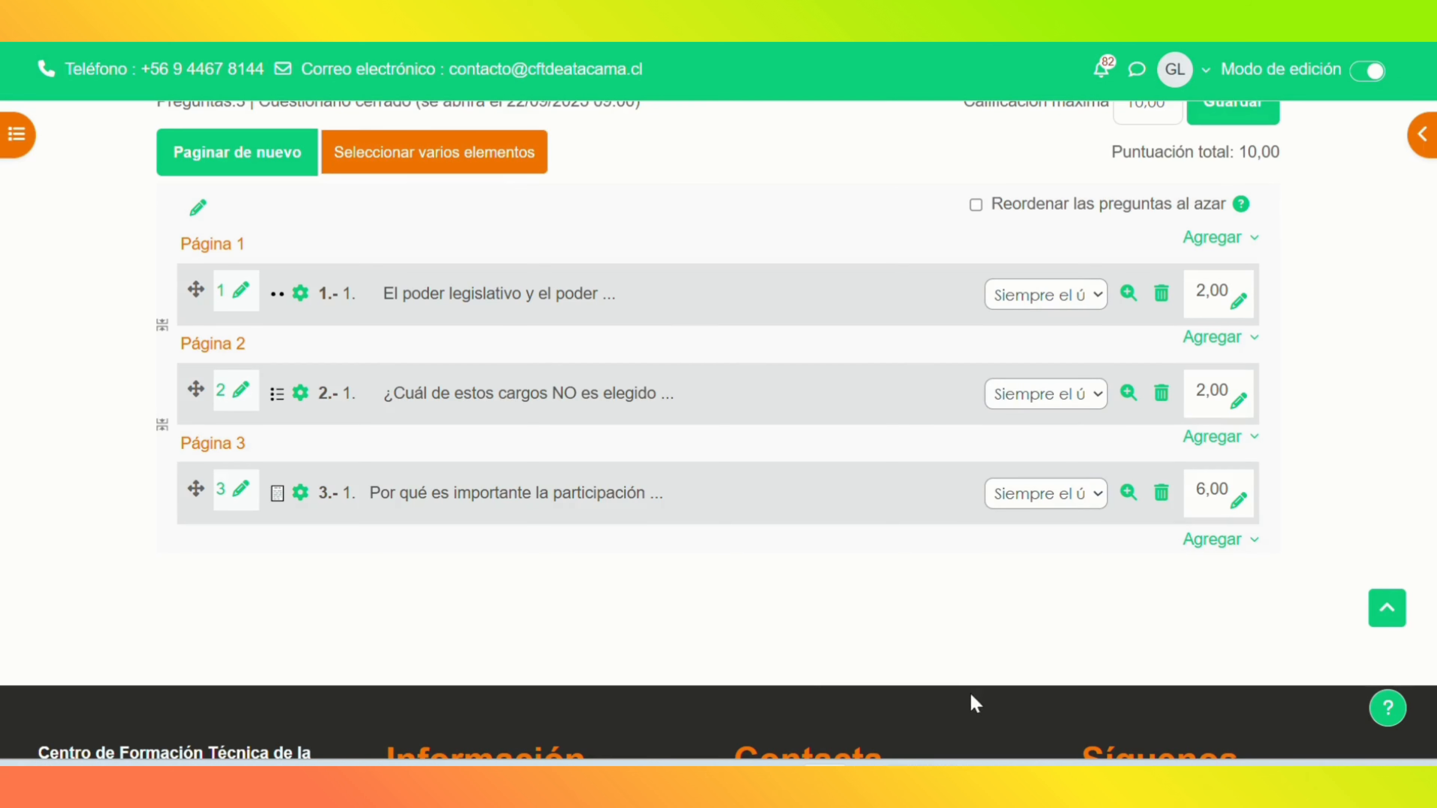
{"action": "left_click", "coordinate": [1221, 544]}
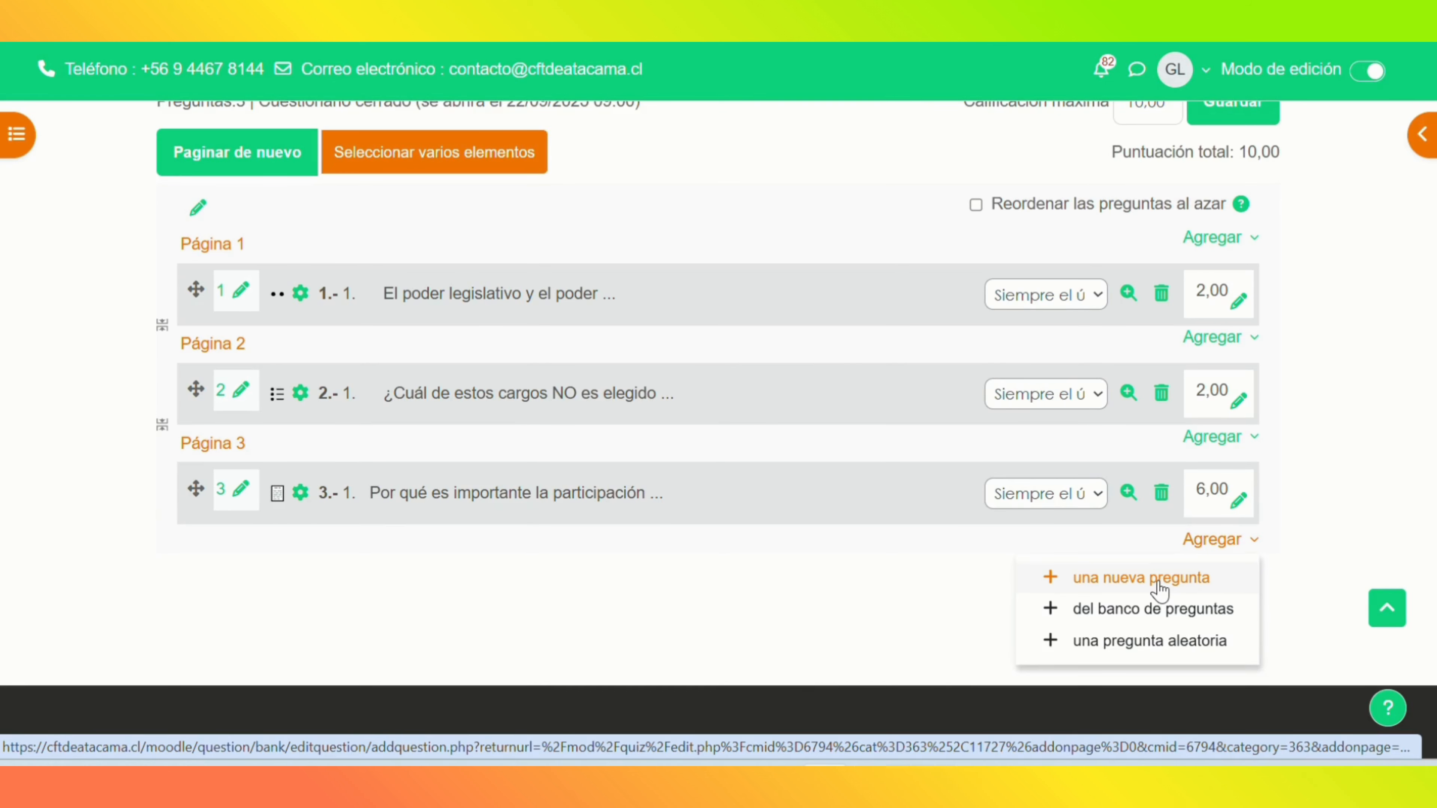
{"action": "left_click", "coordinate": [1148, 580]}
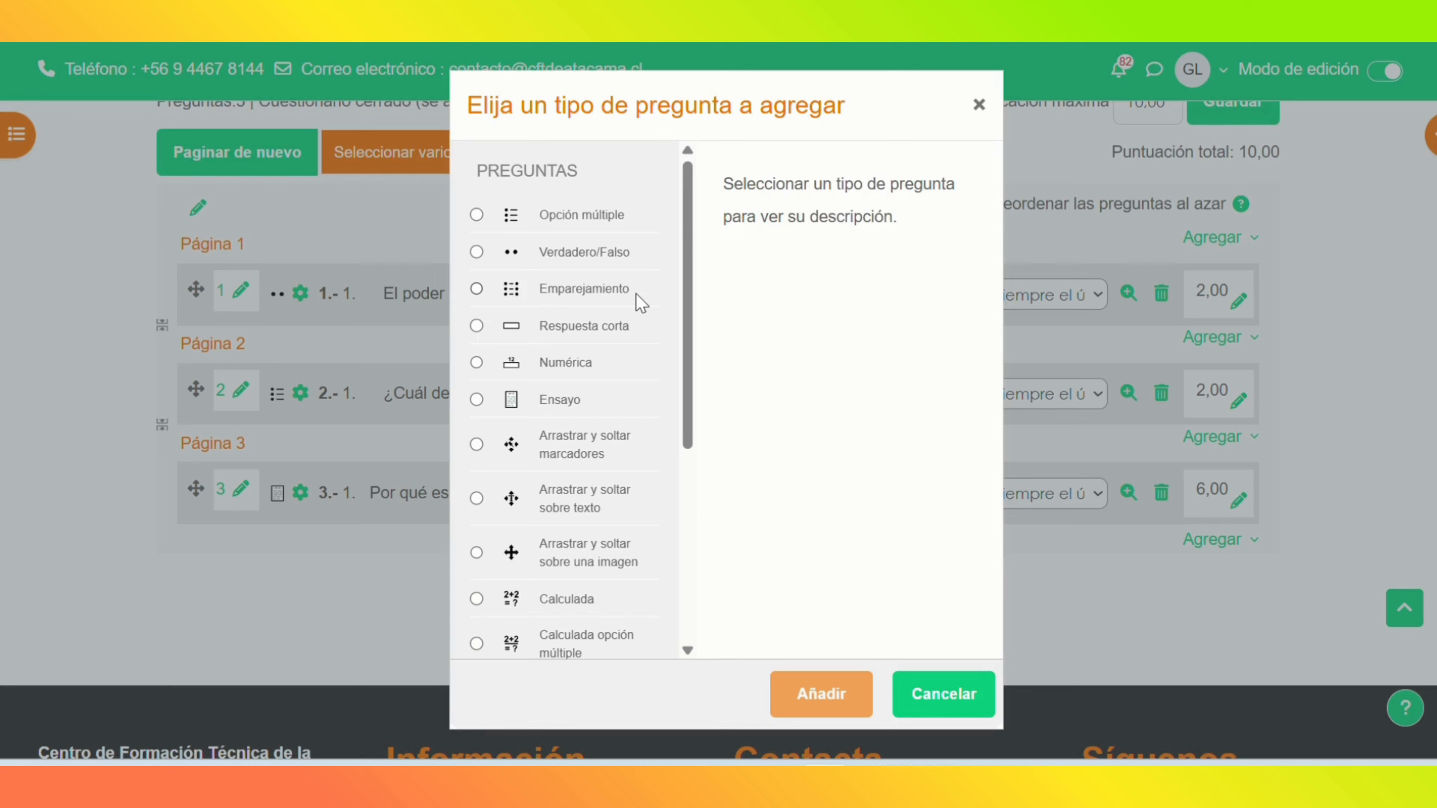
{"action": "left_click", "coordinate": [619, 291]}
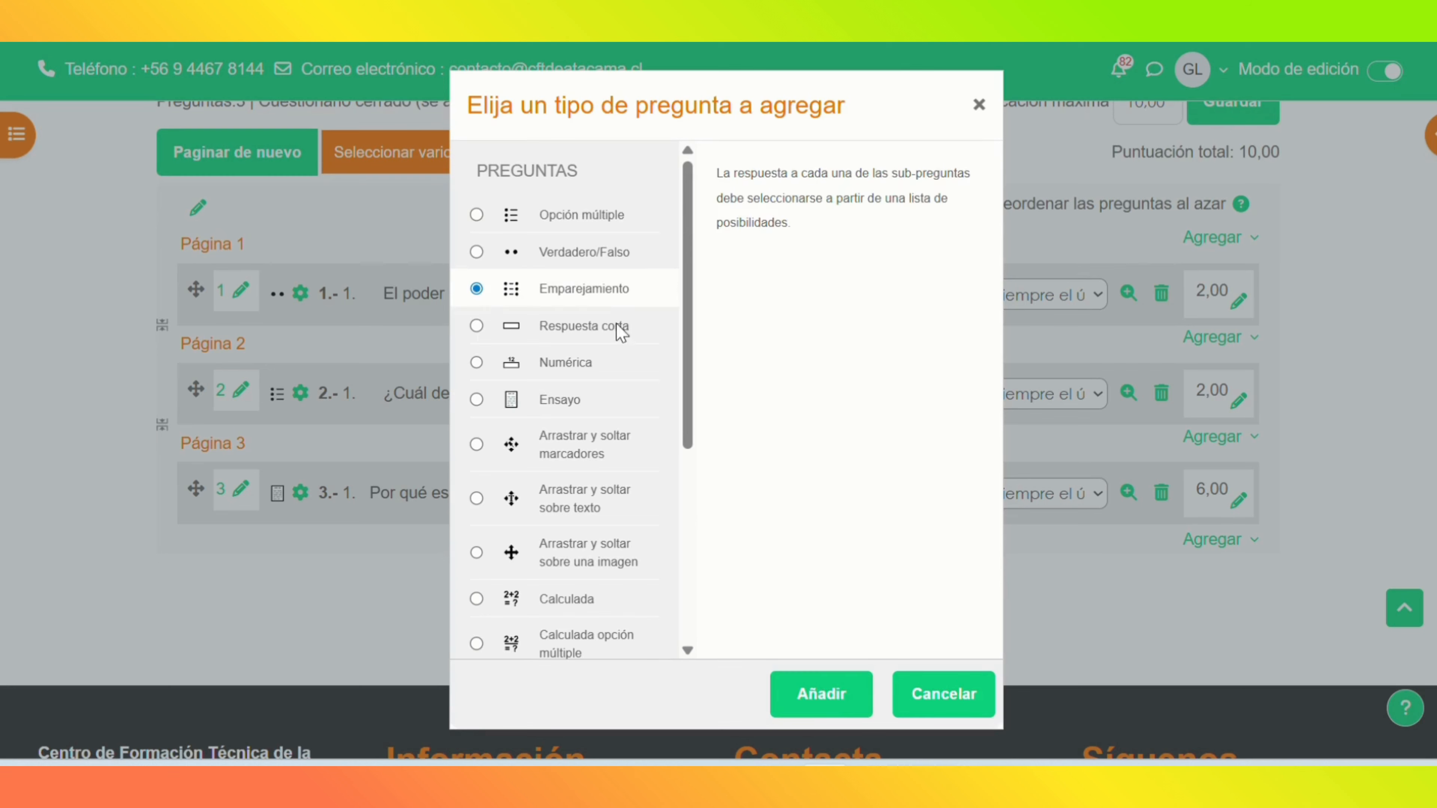
{"action": "left_click", "coordinate": [830, 702]}
Step: Check the concept definitions in the Word document, return to Moodle, and name the matching question "4.-"
{"action": "mouse_move", "coordinate": [775, 760]}
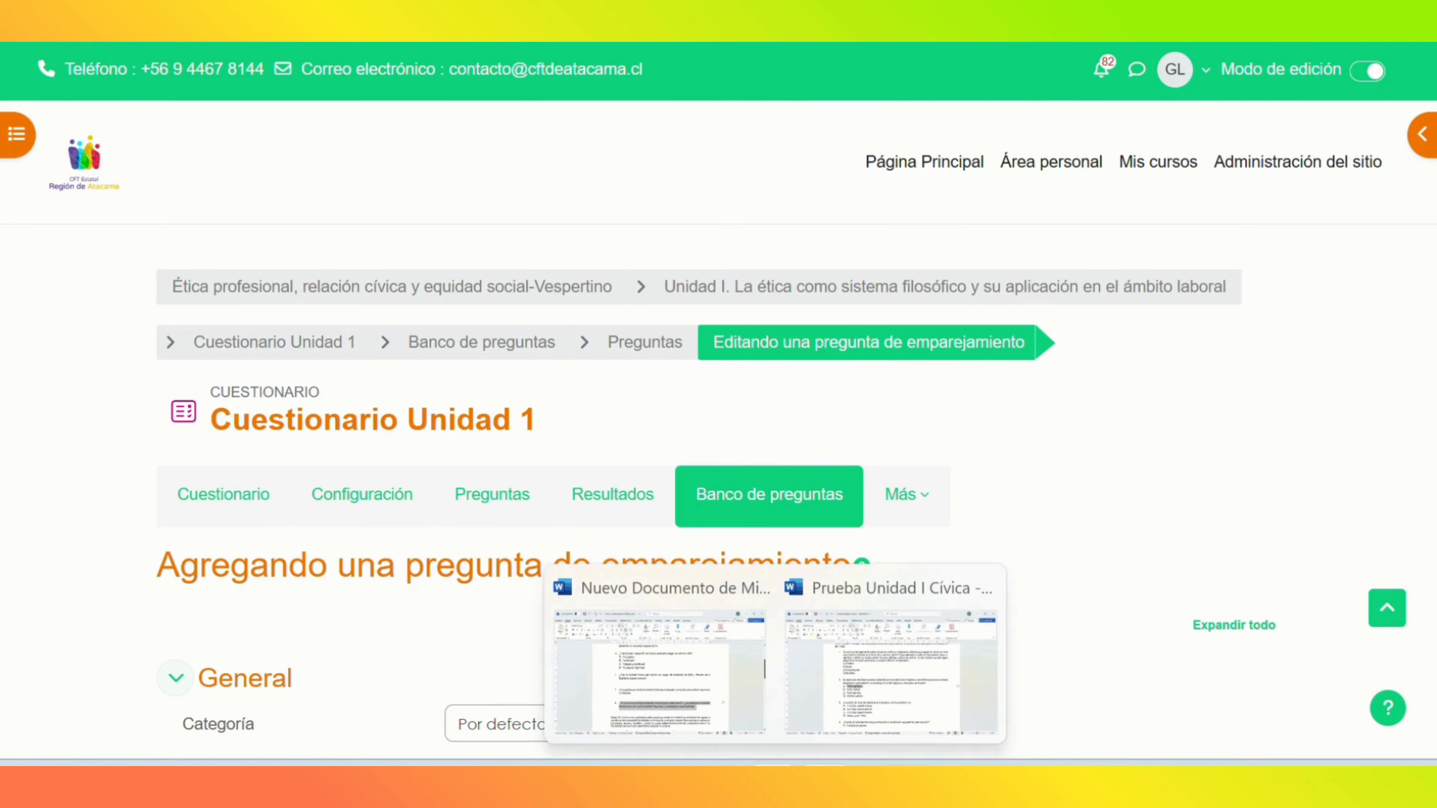
{"action": "left_click", "coordinate": [673, 706]}
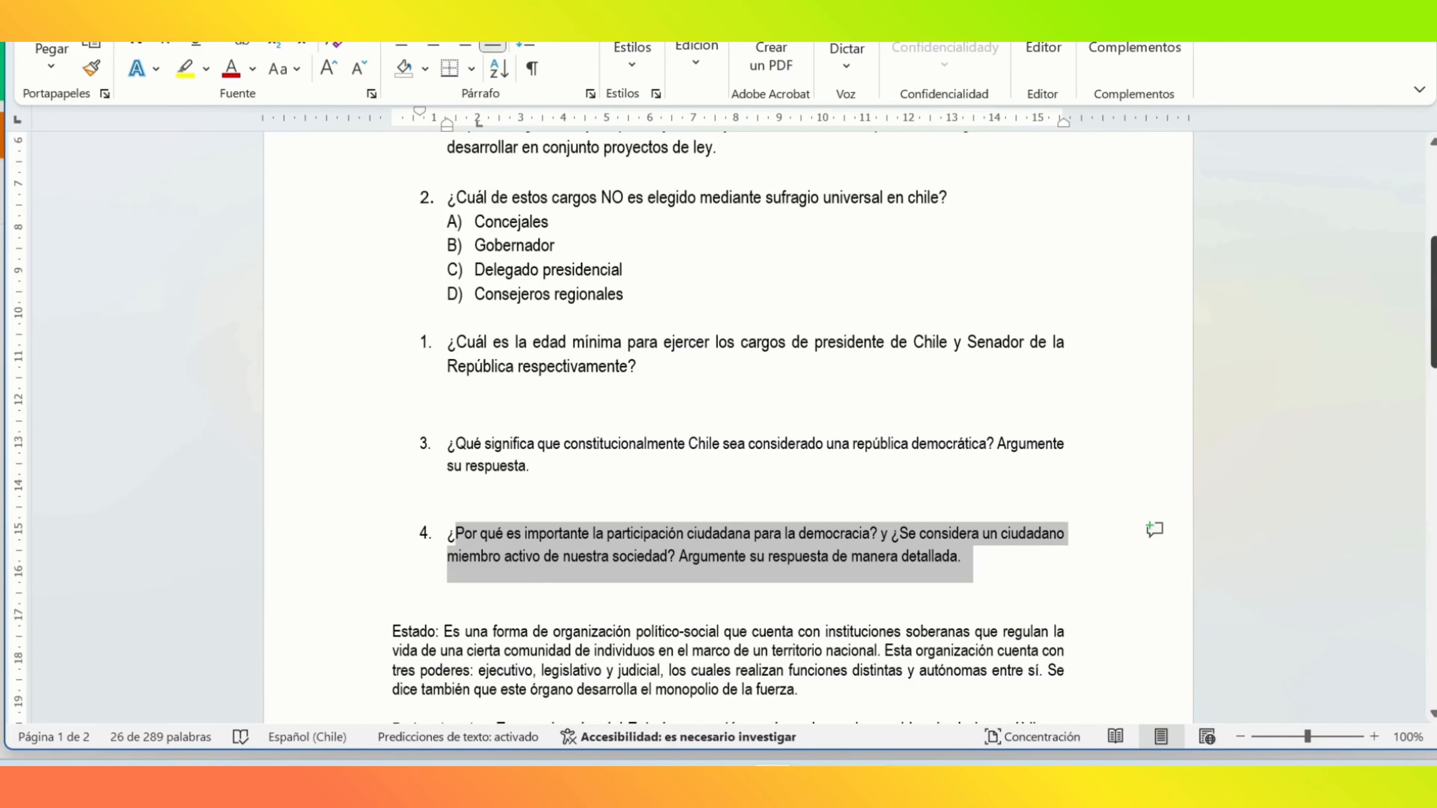
{"action": "left_click_drag", "start_coordinate": [1429, 287], "coordinate": [1430, 391]}
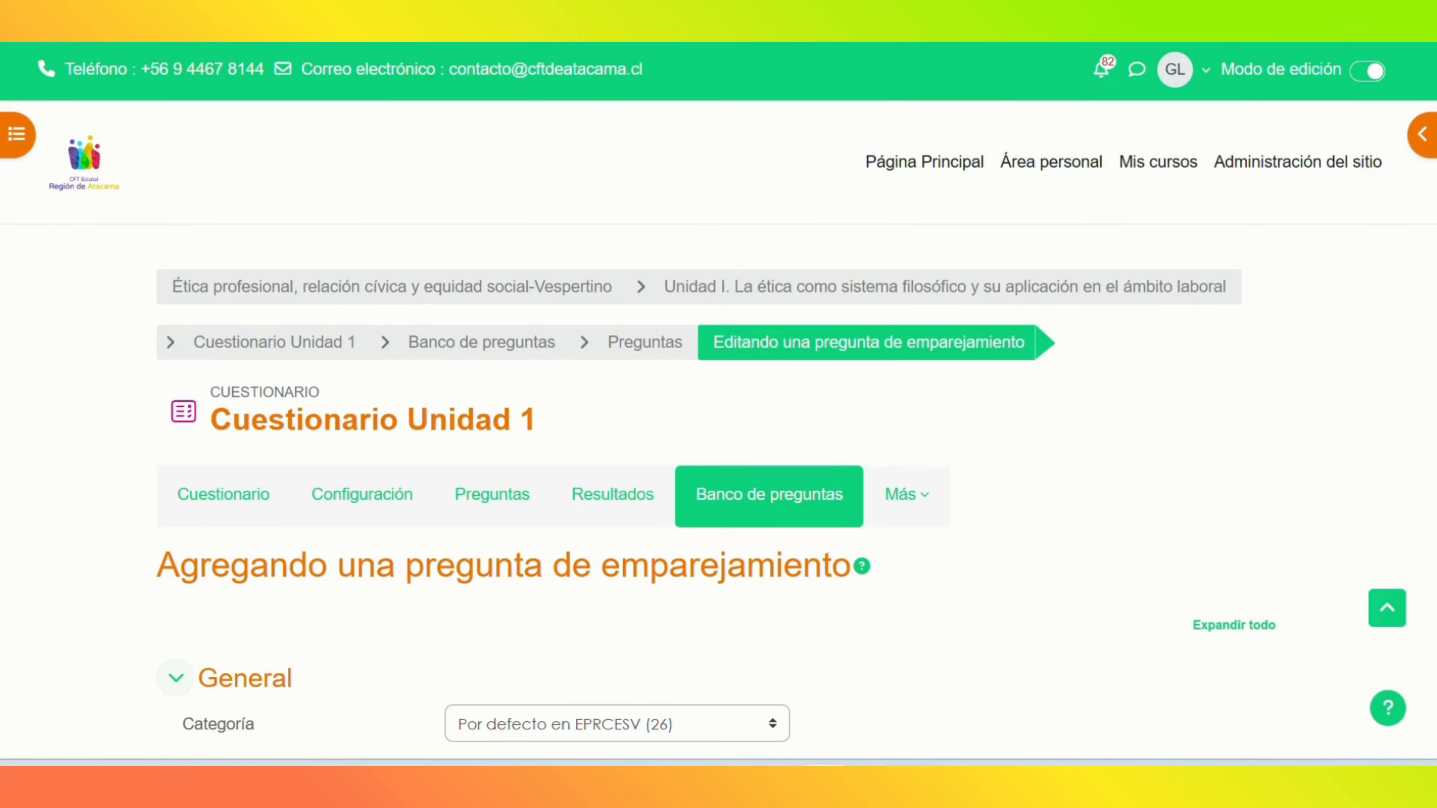
{"action": "scroll", "coordinate": [1219, 234], "scroll_direction": "down", "scroll_amount": 8}
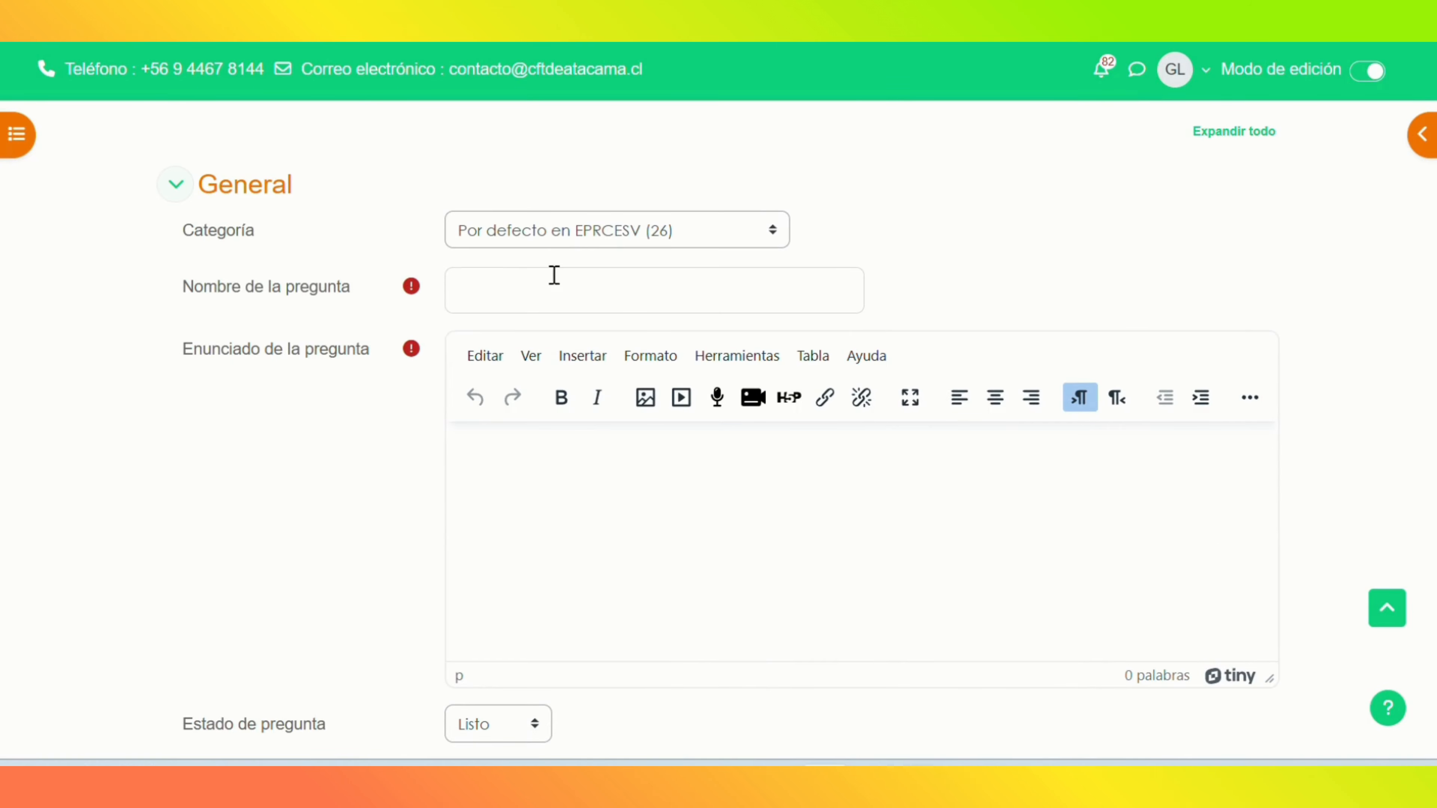
{"action": "left_click", "coordinate": [515, 278]}
{"action": "type", "text": "4.-"}
Step: Enter the statement "A continuación se presentaran una serie de definiciones donde deberá seleccionar a que concepto corresponde."
{"action": "type", "text": "E"}
{"action": "key", "text": "BackSpace"}
{"action": "type", "text": "En"}
{"action": "key", "text": "BackSpace"}
{"action": "key", "text": "BackSpace"}
{"action": "type", "text": "SA"}
{"action": "key", "text": "BackSpace"}
{"action": "key", "text": "BackSpace"}
{"action": "type", "text": "A continuación se presenta"}
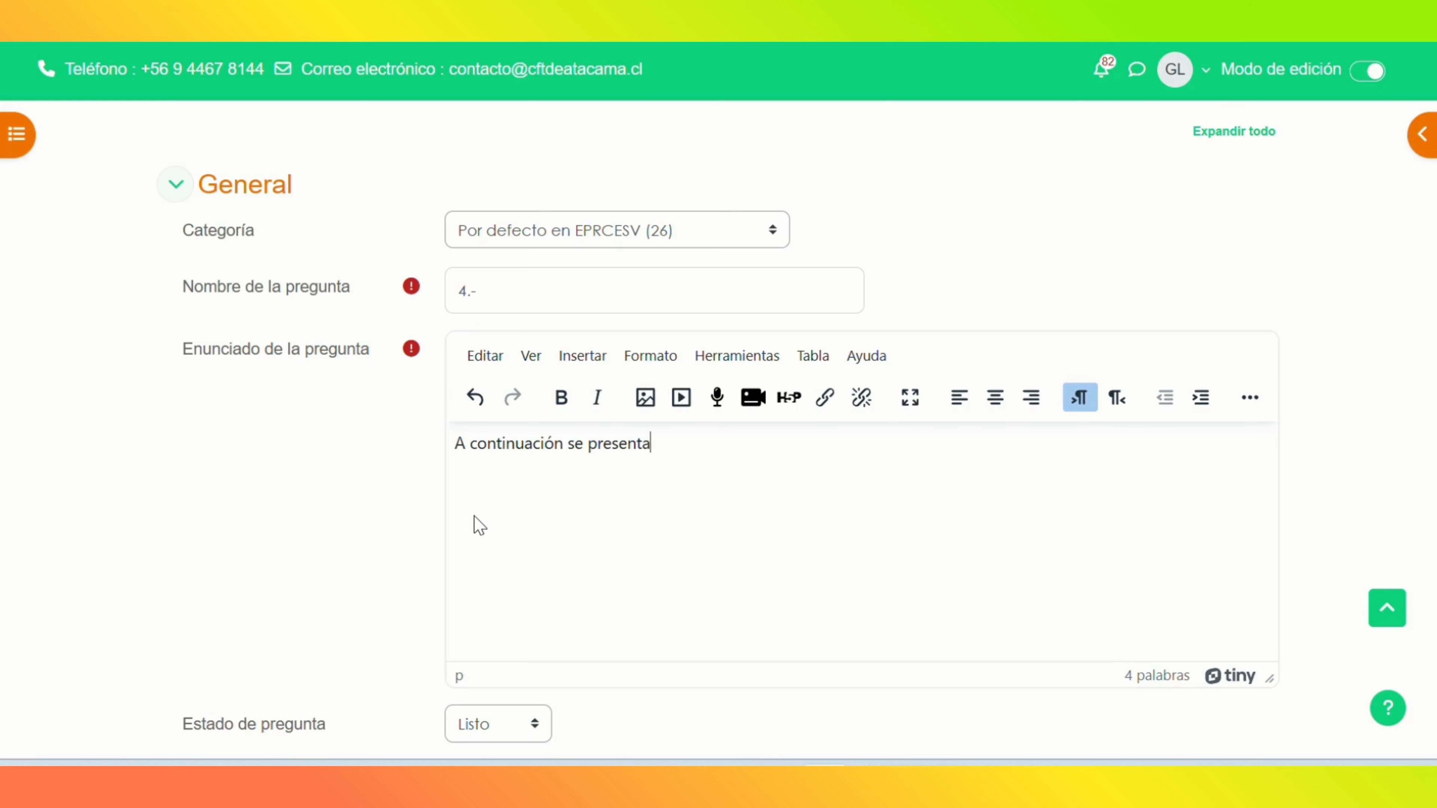
{"action": "type", "text": "ran una serie de definici"}
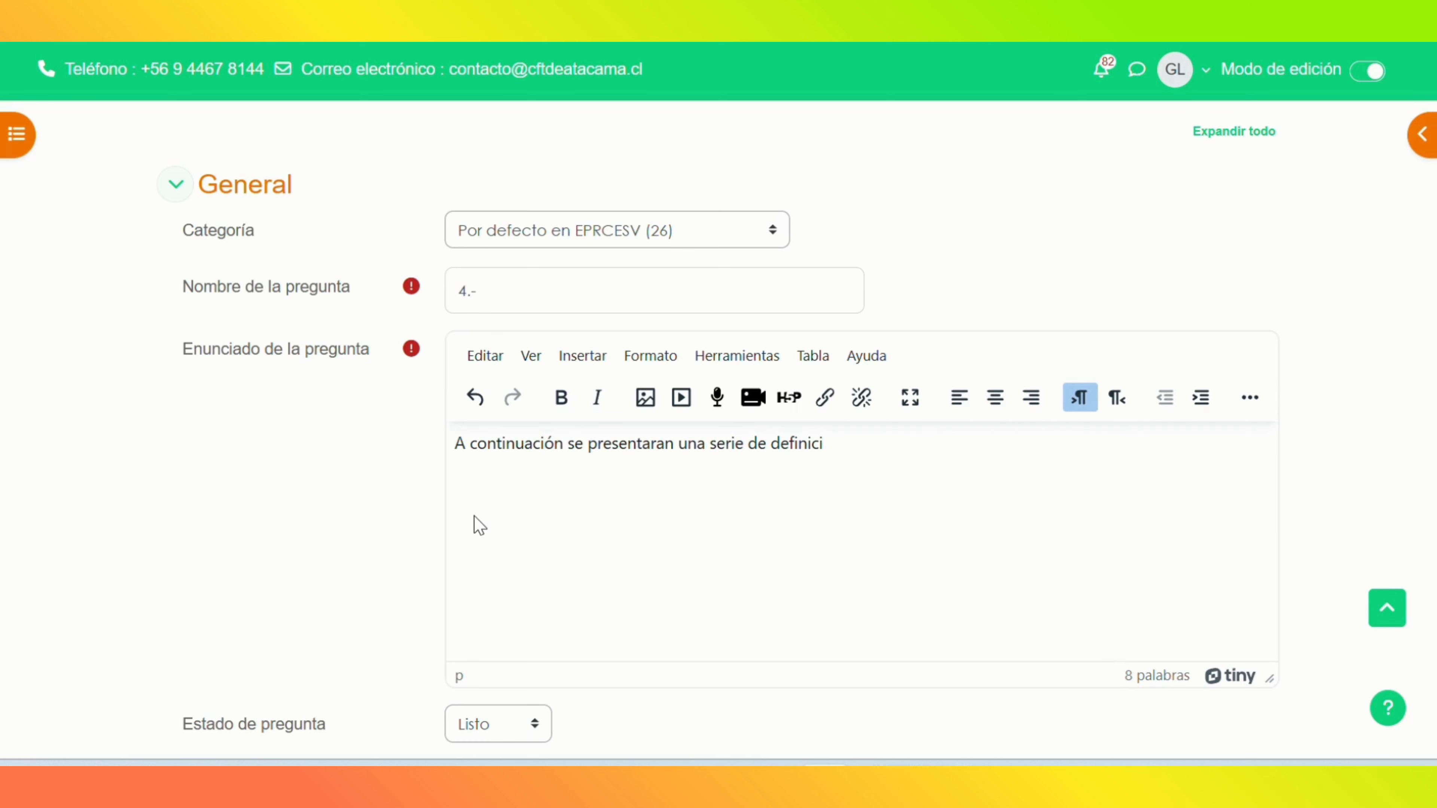
{"action": "type", "text": "ones donde deber"}
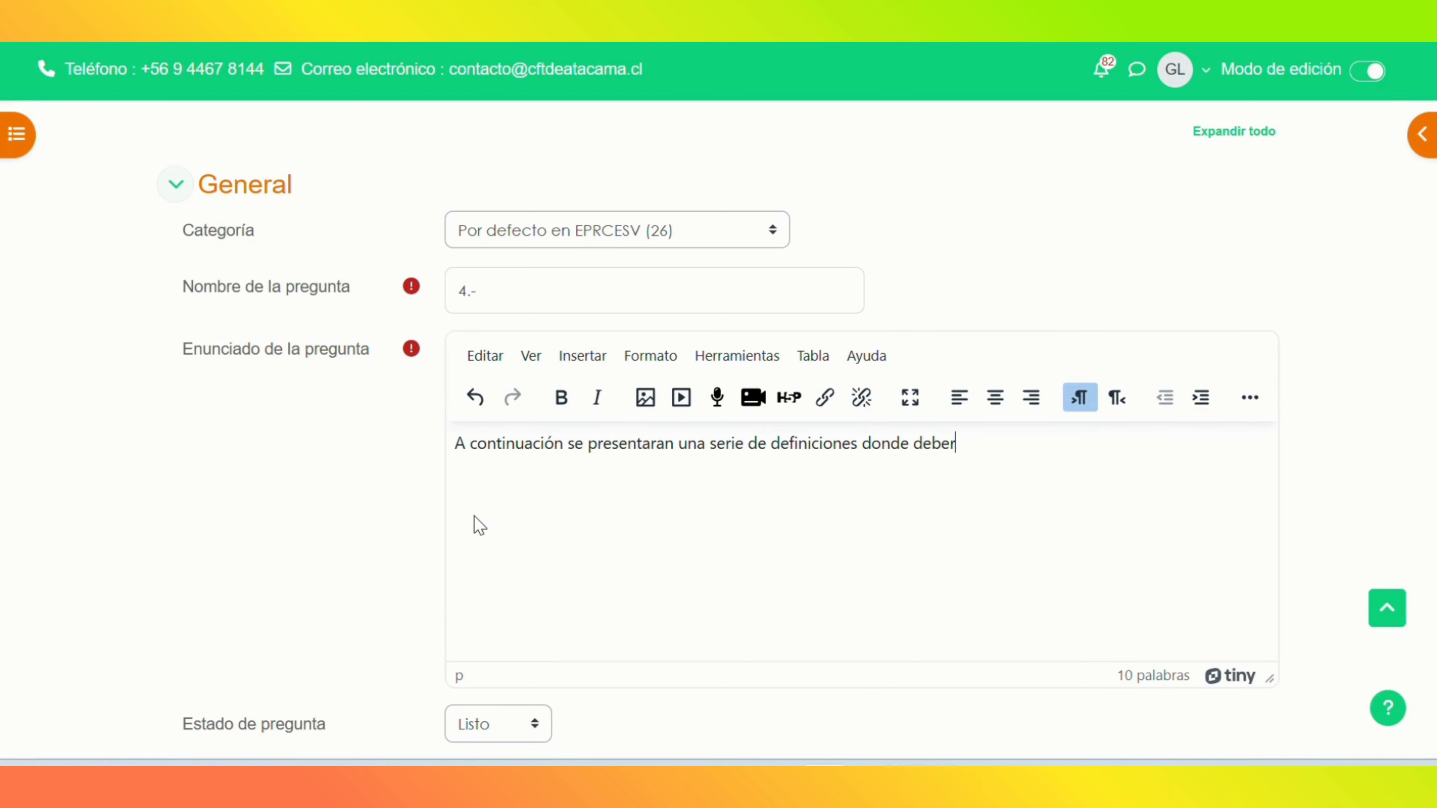
{"action": "type", "text": "á seleccionar a que concepto c"}
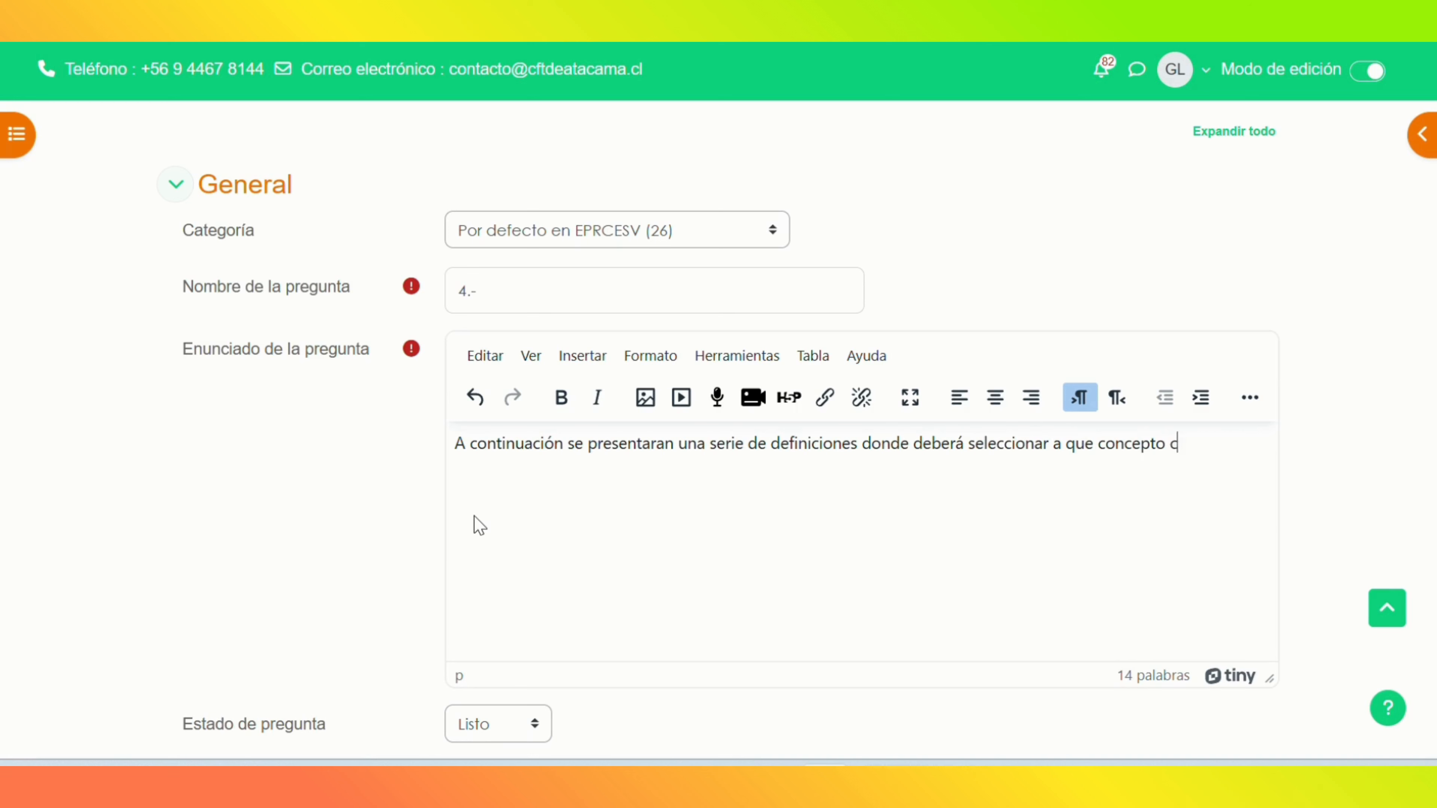
{"action": "type", "text": "orresponde."}
Step: Set the matching question's default mark to 4
{"action": "scroll", "coordinate": [723, 431], "scroll_direction": "down", "scroll_amount": 8}
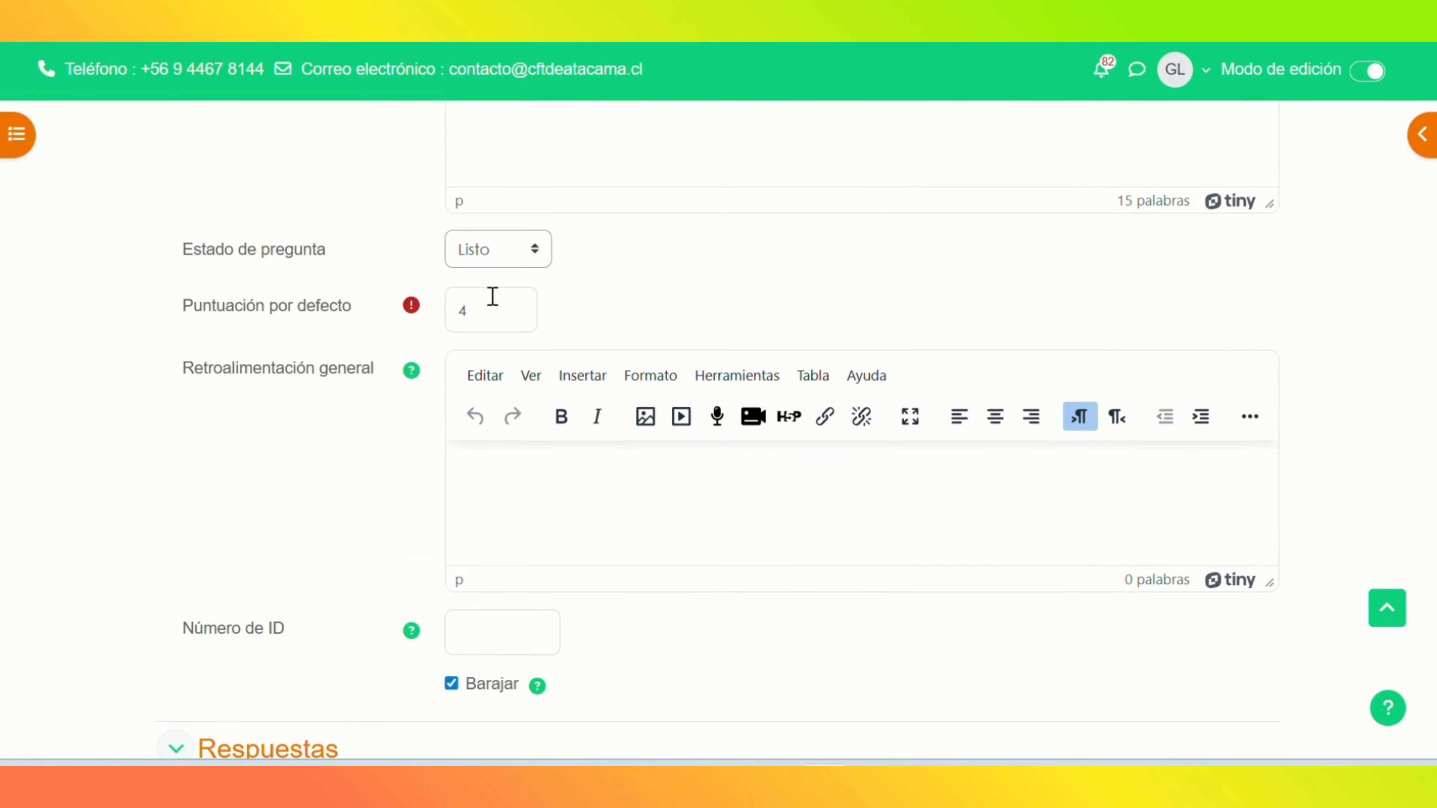
{"action": "left_click", "coordinate": [493, 301]}
{"action": "left_click", "coordinate": [662, 556]}
Step: With the Pregunta 1 text area active, copy the definition of Estado from the Word document and return to Moodle
{"action": "scroll", "coordinate": [1207, 462], "scroll_direction": "down", "scroll_amount": 10}
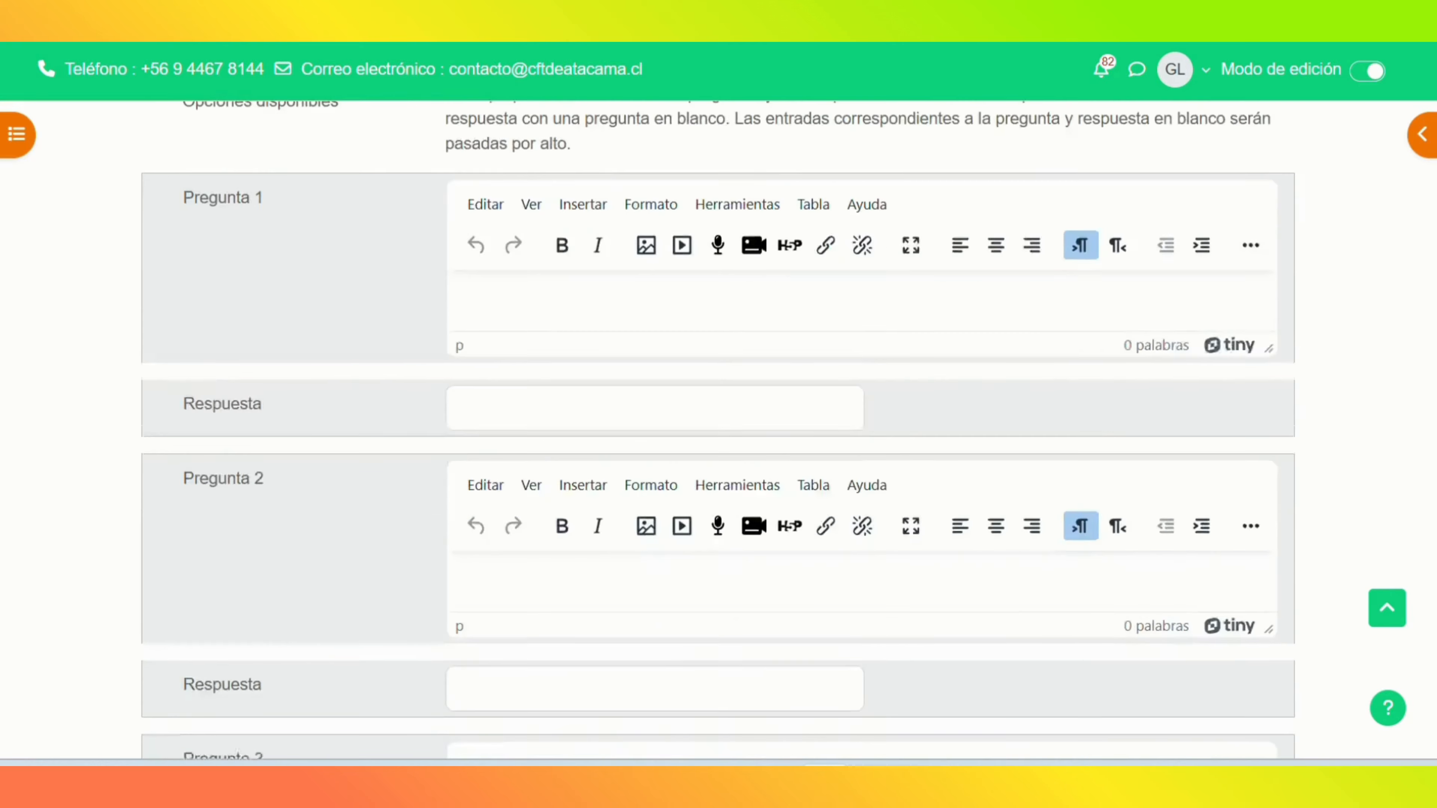
{"action": "scroll", "coordinate": [719, 431], "scroll_direction": "up", "scroll_amount": 1}
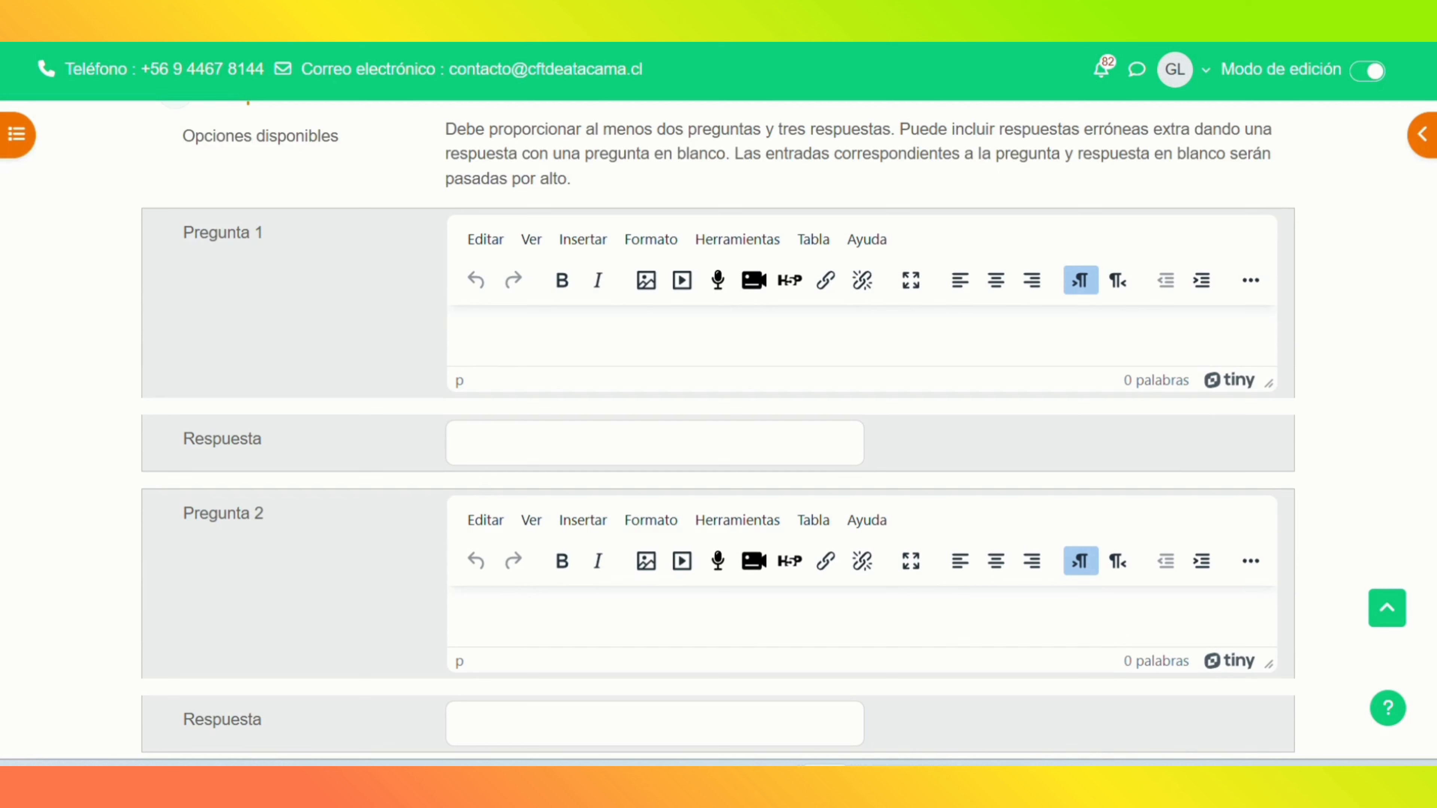
{"action": "left_click", "coordinate": [558, 343]}
{"action": "left_click", "coordinate": [719, 696]}
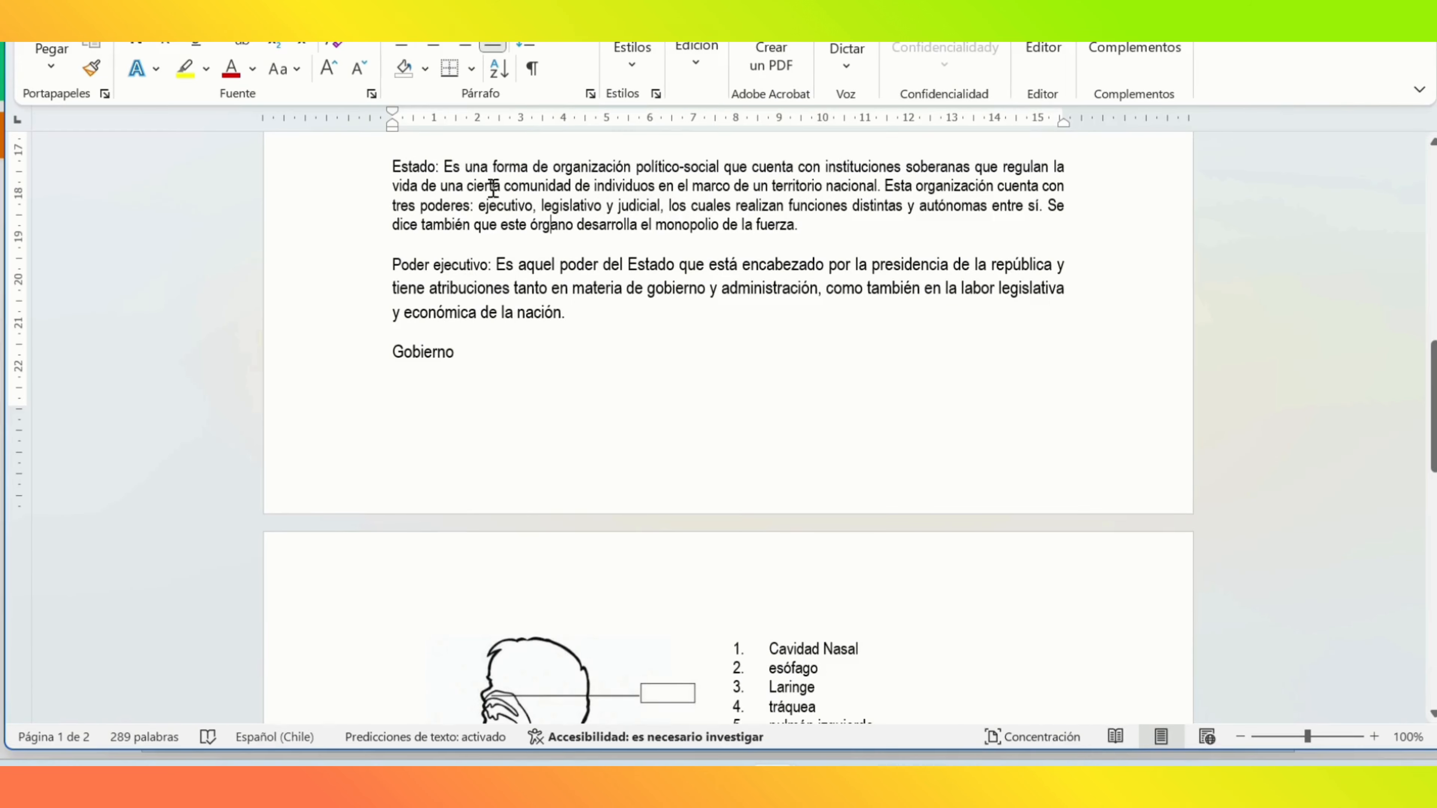
{"action": "left_click", "coordinate": [451, 170]}
{"action": "left_click", "coordinate": [810, 246], "text": "shift"}
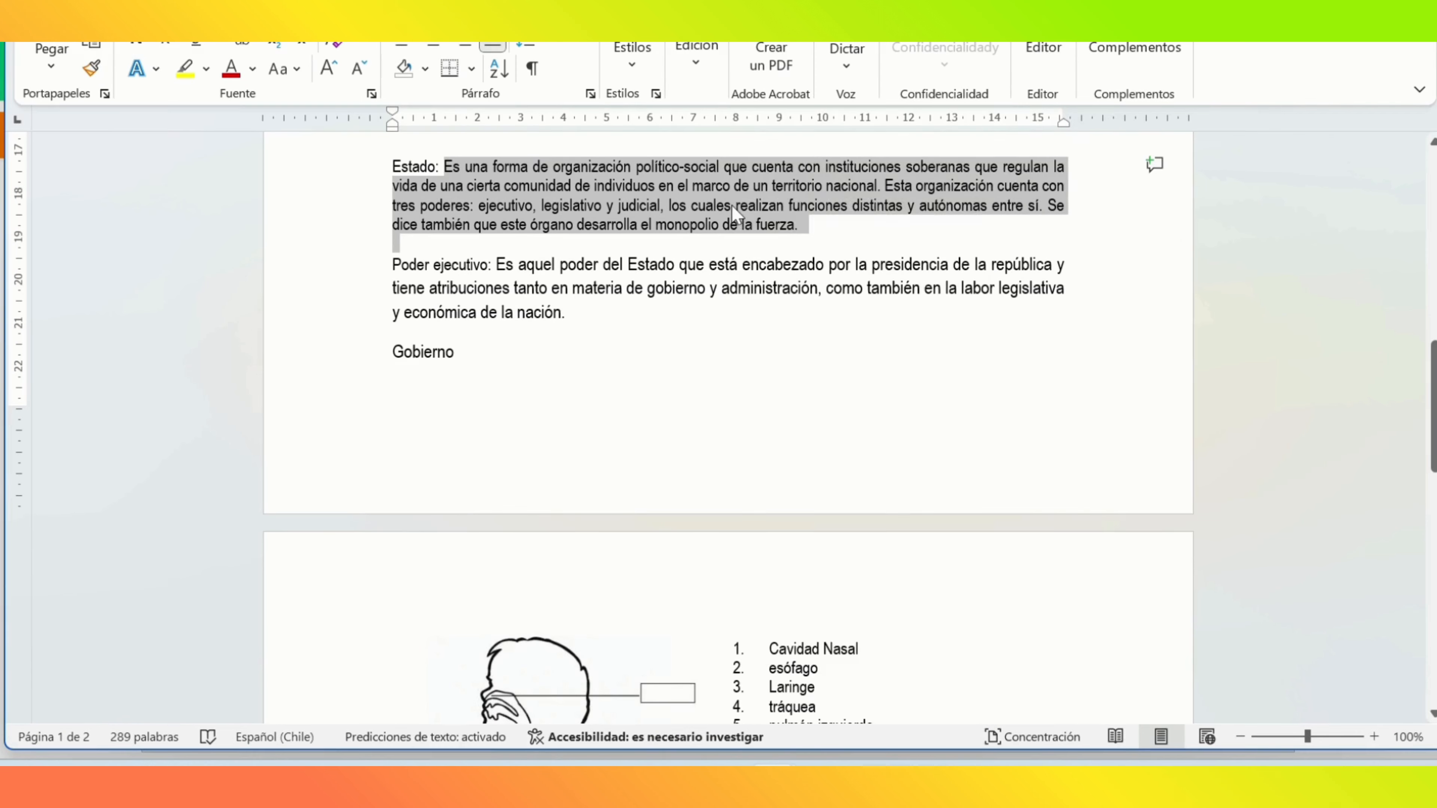
{"action": "right_click", "coordinate": [727, 196]}
{"action": "left_click", "coordinate": [781, 321]}
{"action": "left_click", "coordinate": [1312, 3]}
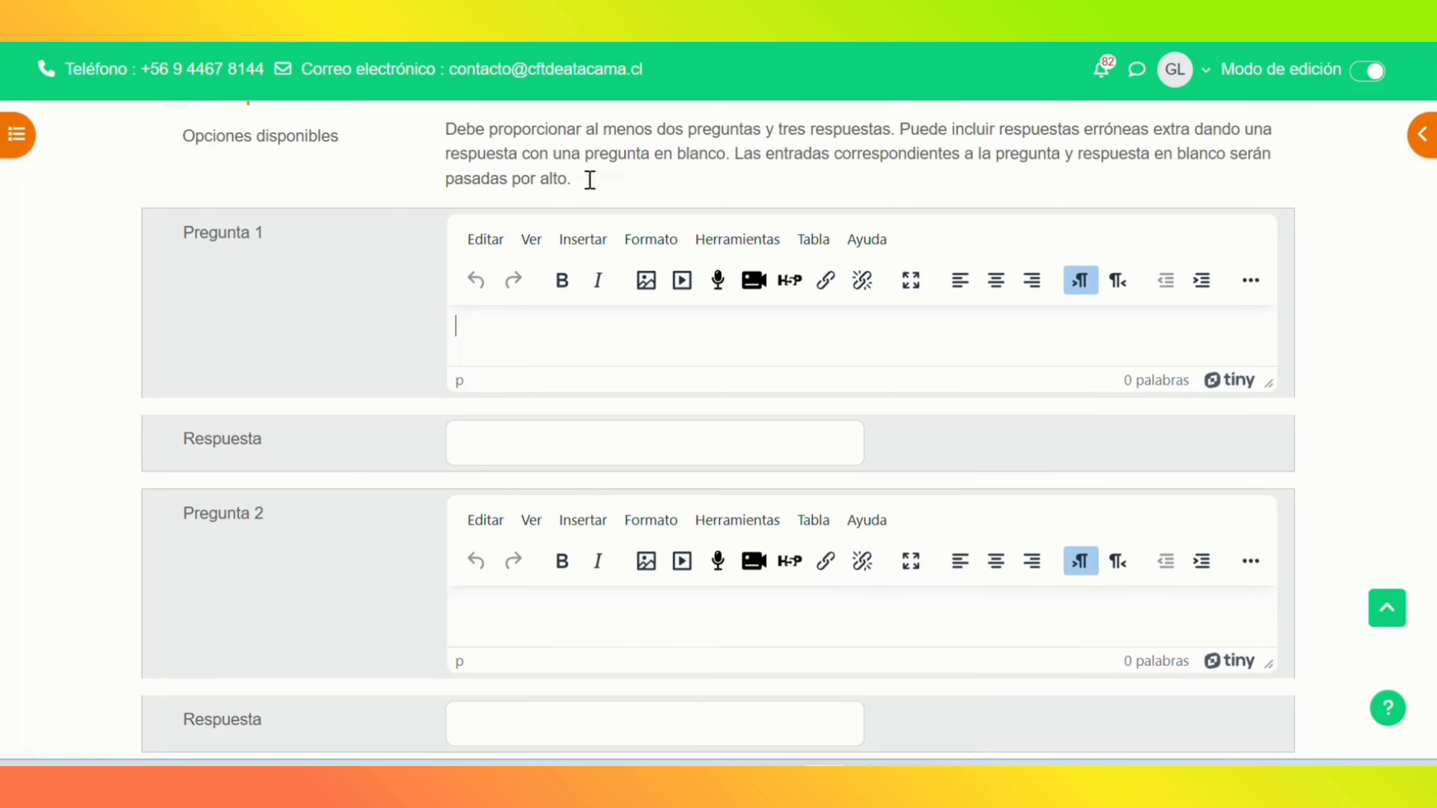
Step: Paste the copied definition into Pregunta 1 and enter "Estado" as its answer
{"action": "key", "text": "ctrl+v"}
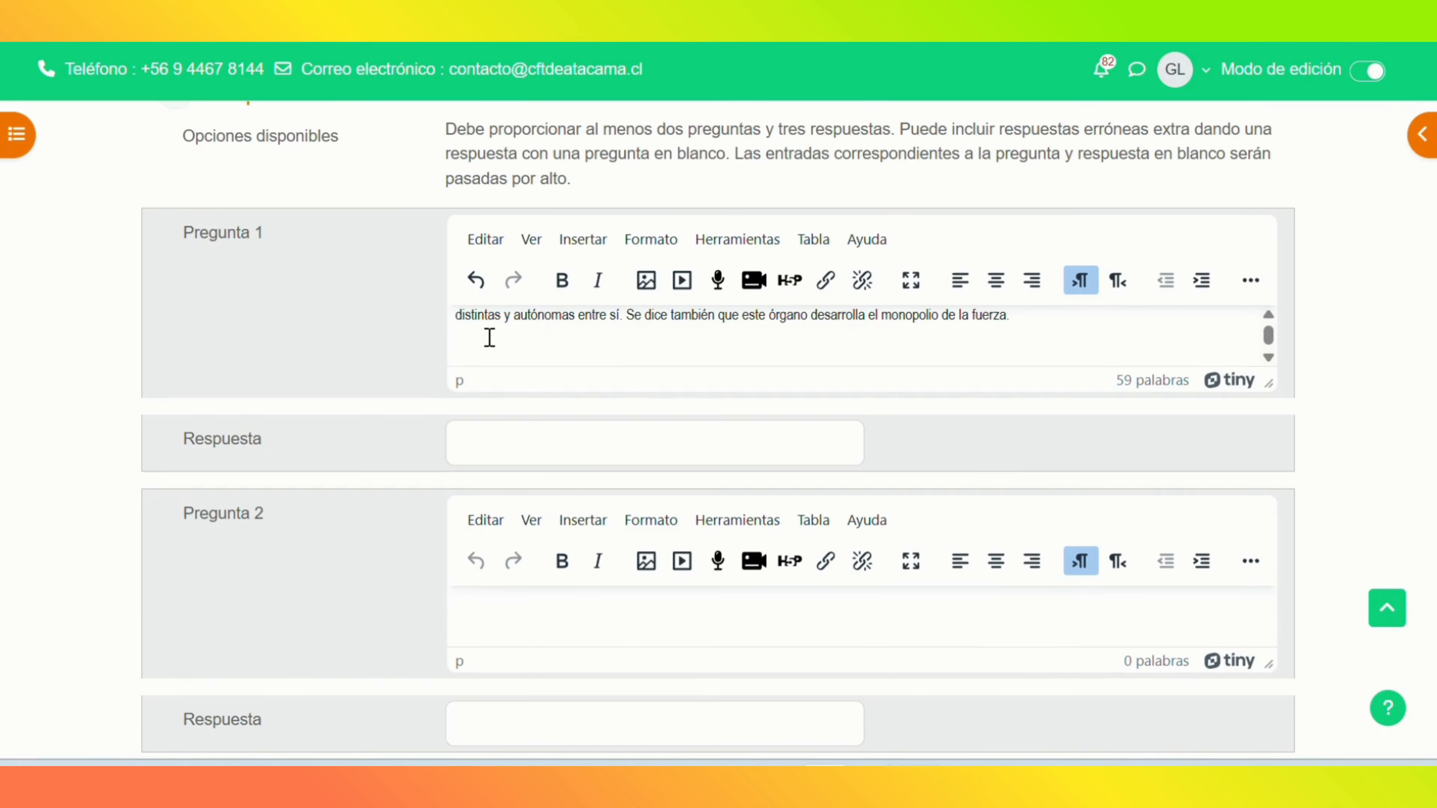
{"action": "left_click", "coordinate": [549, 449]}
{"action": "type", "text": "Estado"}
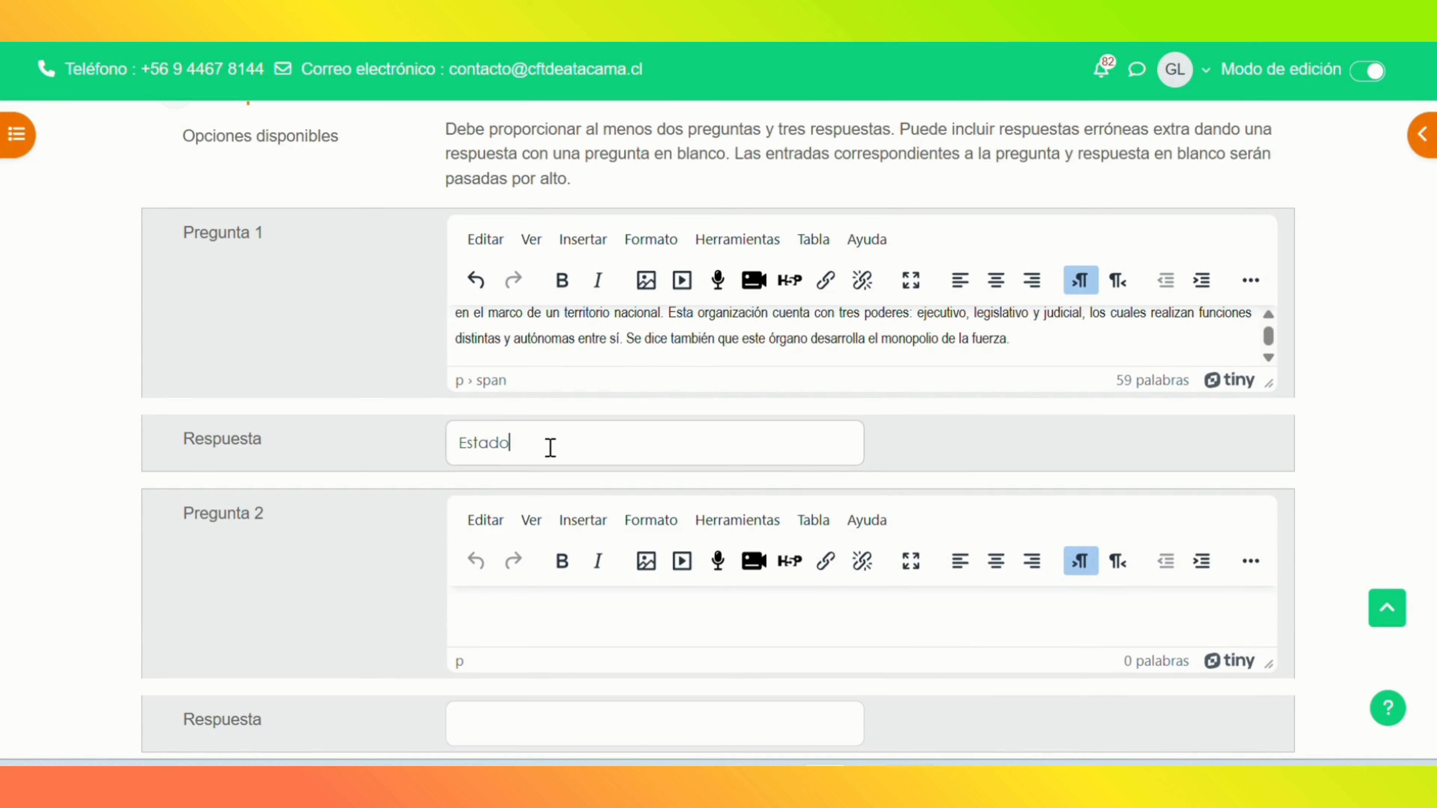
Step: Copy the definition of Poder ejecutivo from the Word document and return to the Moodle question form
{"action": "scroll", "coordinate": [1129, 379], "scroll_direction": "down", "scroll_amount": 5}
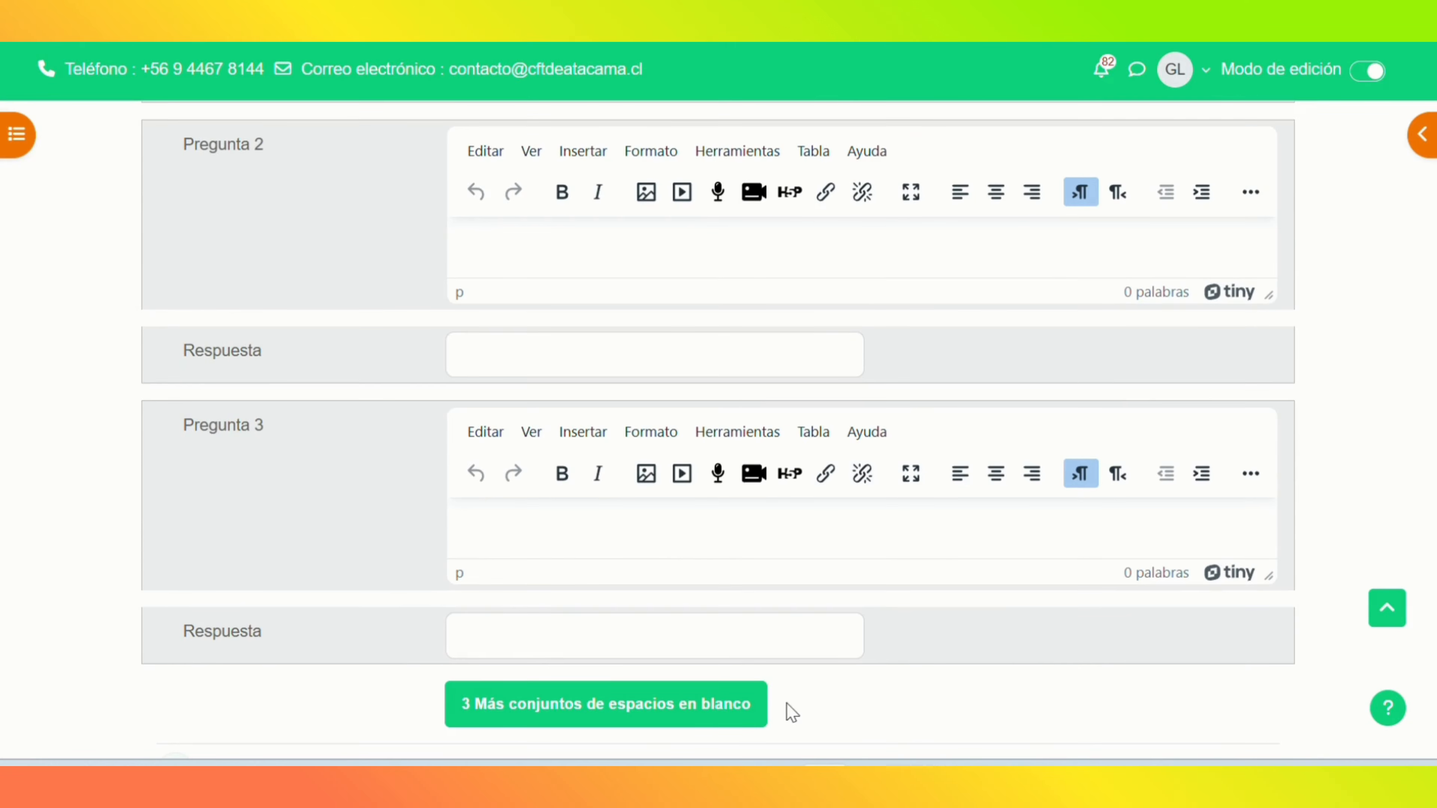
{"action": "mouse_move", "coordinate": [781, 753]}
{"action": "left_click", "coordinate": [683, 695]}
{"action": "left_click", "coordinate": [496, 265]}
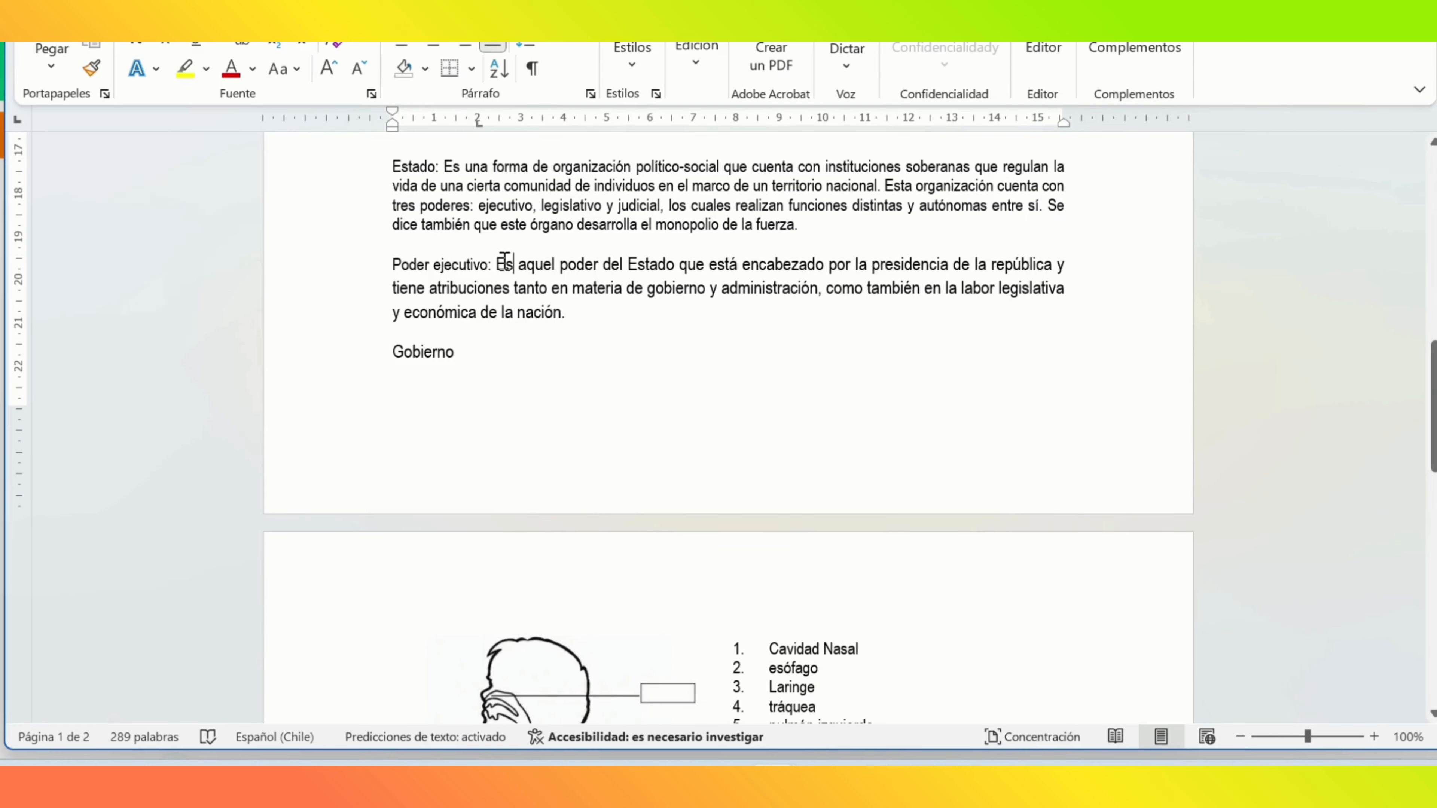
{"action": "left_click_drag", "start_coordinate": [496, 264], "coordinate": [581, 318]}
{"action": "right_click", "coordinate": [553, 306]}
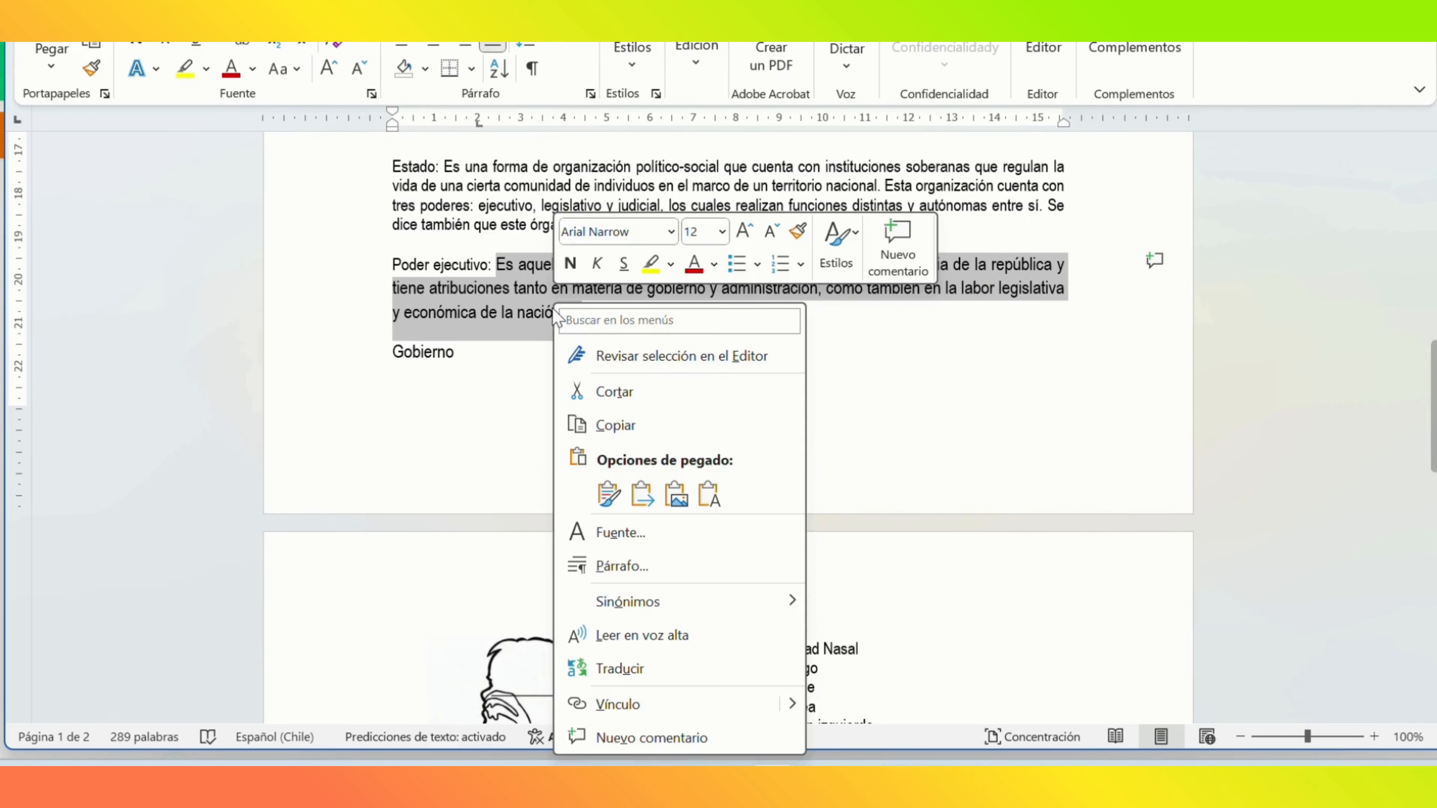
{"action": "left_click", "coordinate": [651, 418]}
{"action": "left_click", "coordinate": [1346, 34]}
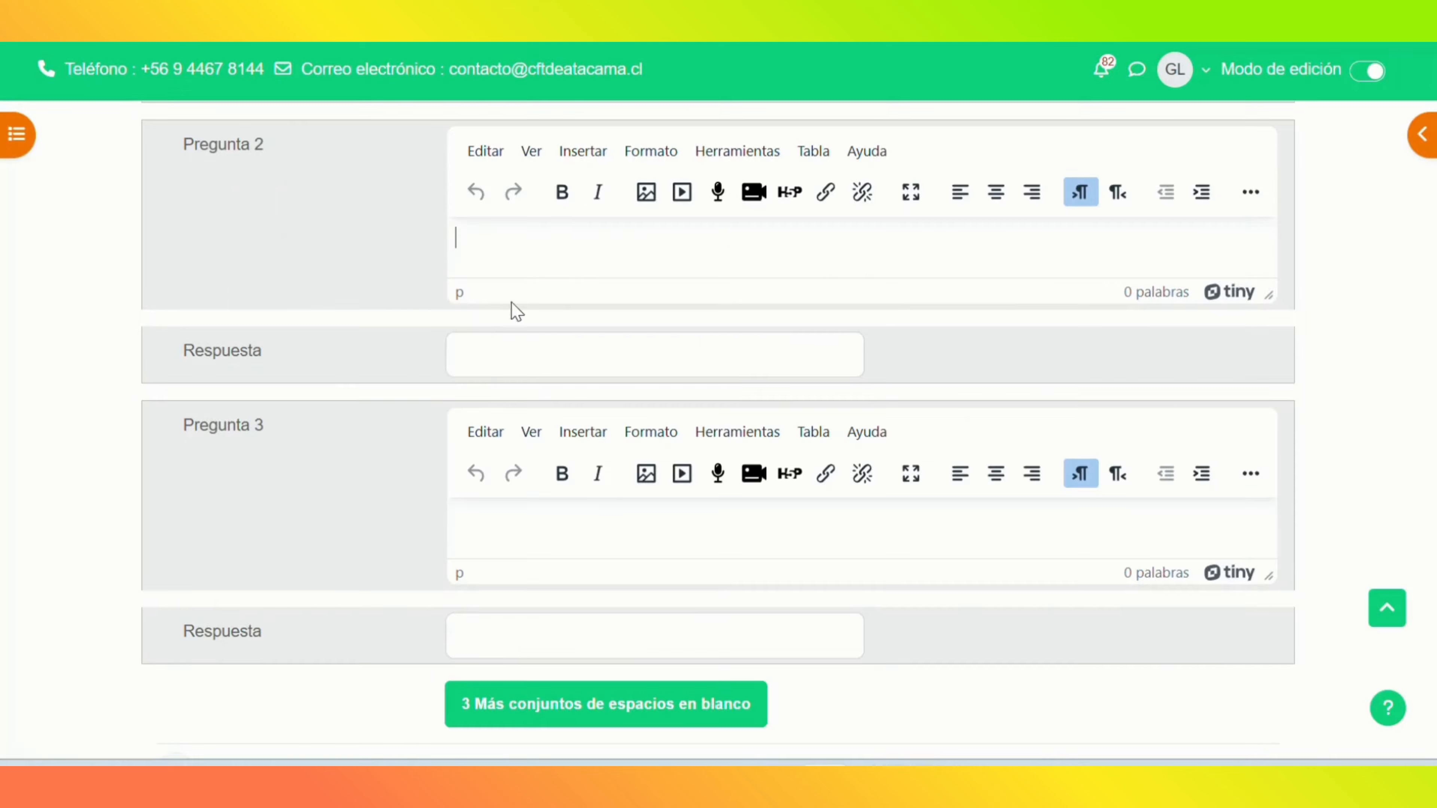
Step: Paste the copied definition into Pregunta 2 and enter "Poder Ejecutivo" as its answer
{"action": "key", "text": "ctrl+v"}
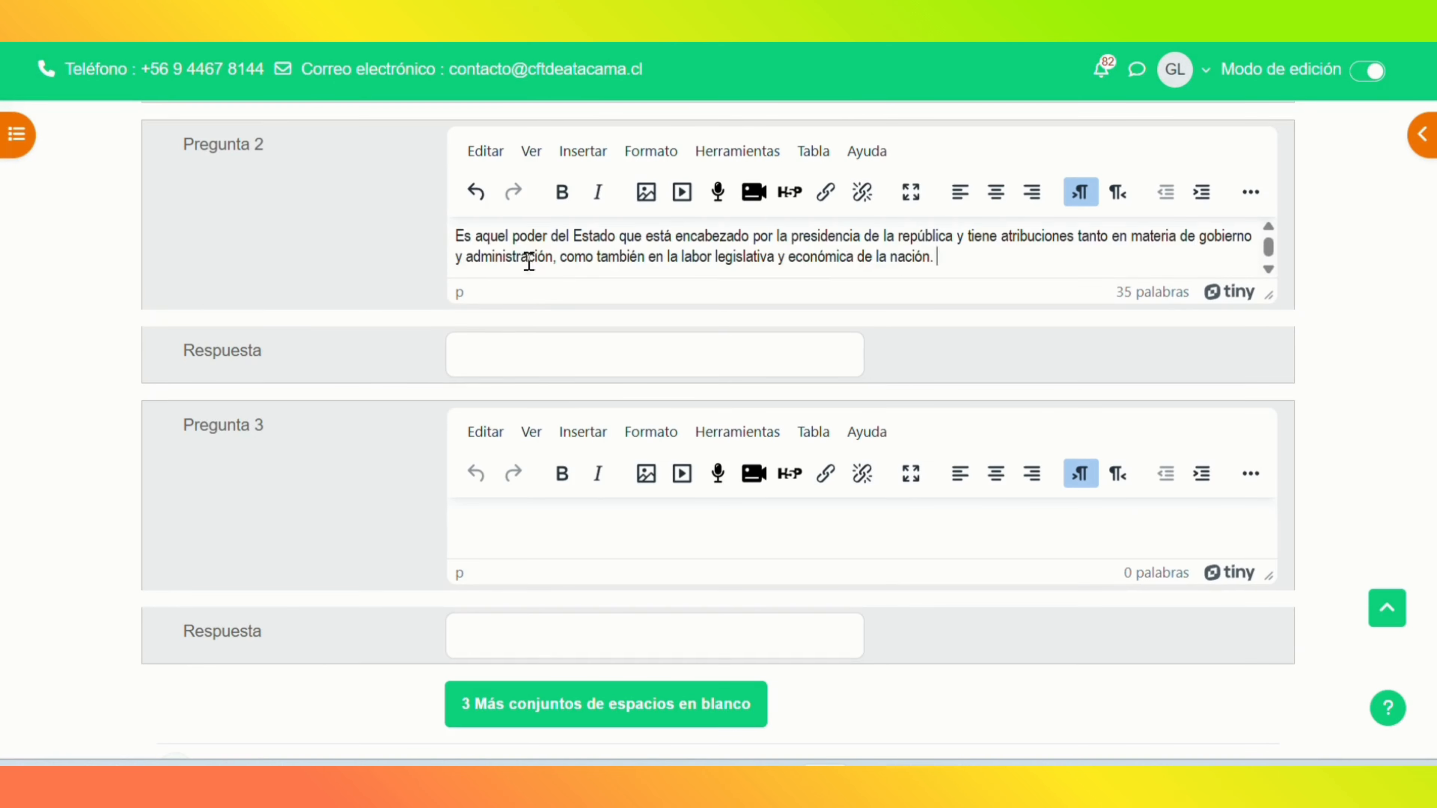
{"action": "left_click", "coordinate": [510, 354]}
{"action": "type", "text": "Poder Ejecutivo"}
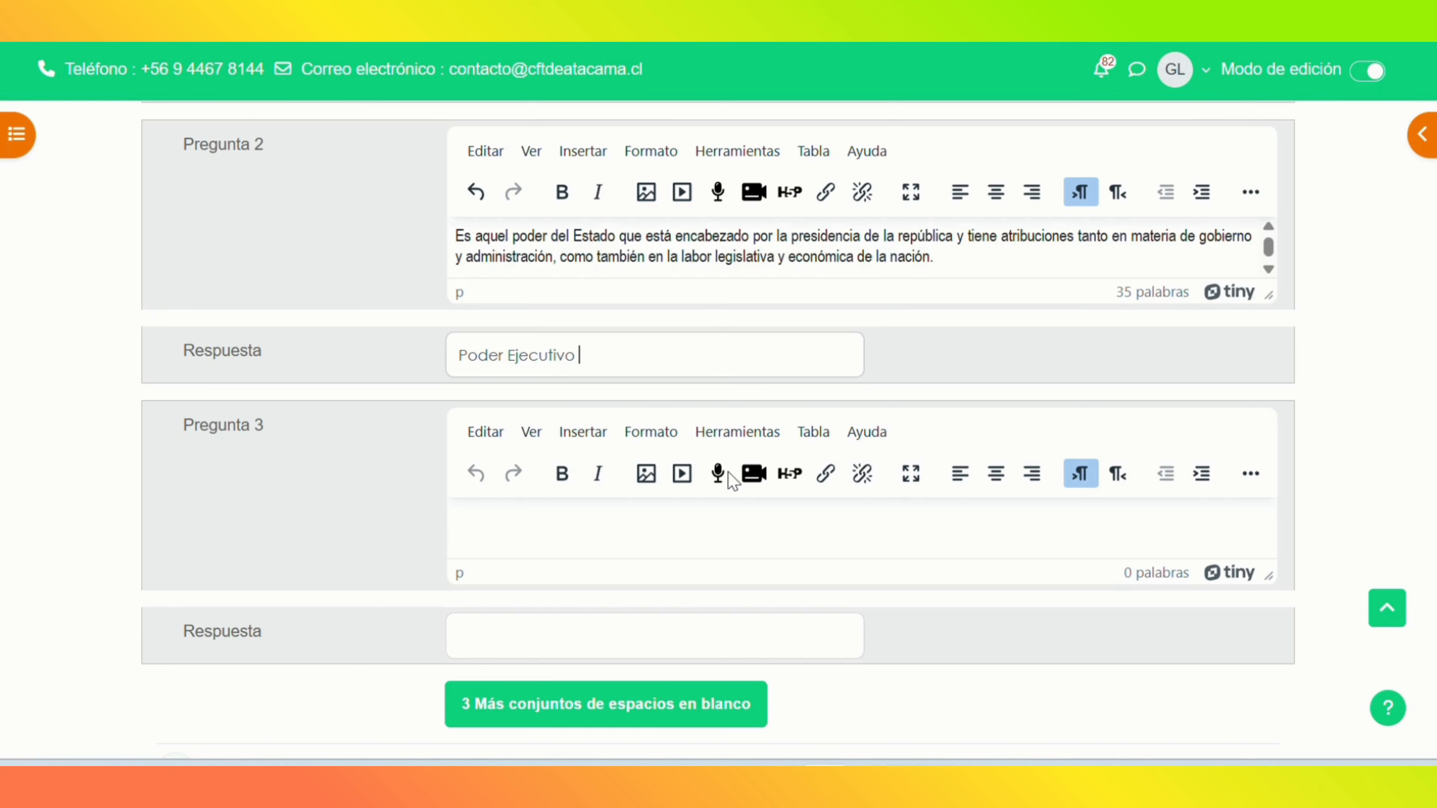
Step: Copy the word "Gobierno" from the Word document and return to the Moodle question form
{"action": "scroll", "coordinate": [733, 481], "scroll_direction": "down", "scroll_amount": 2}
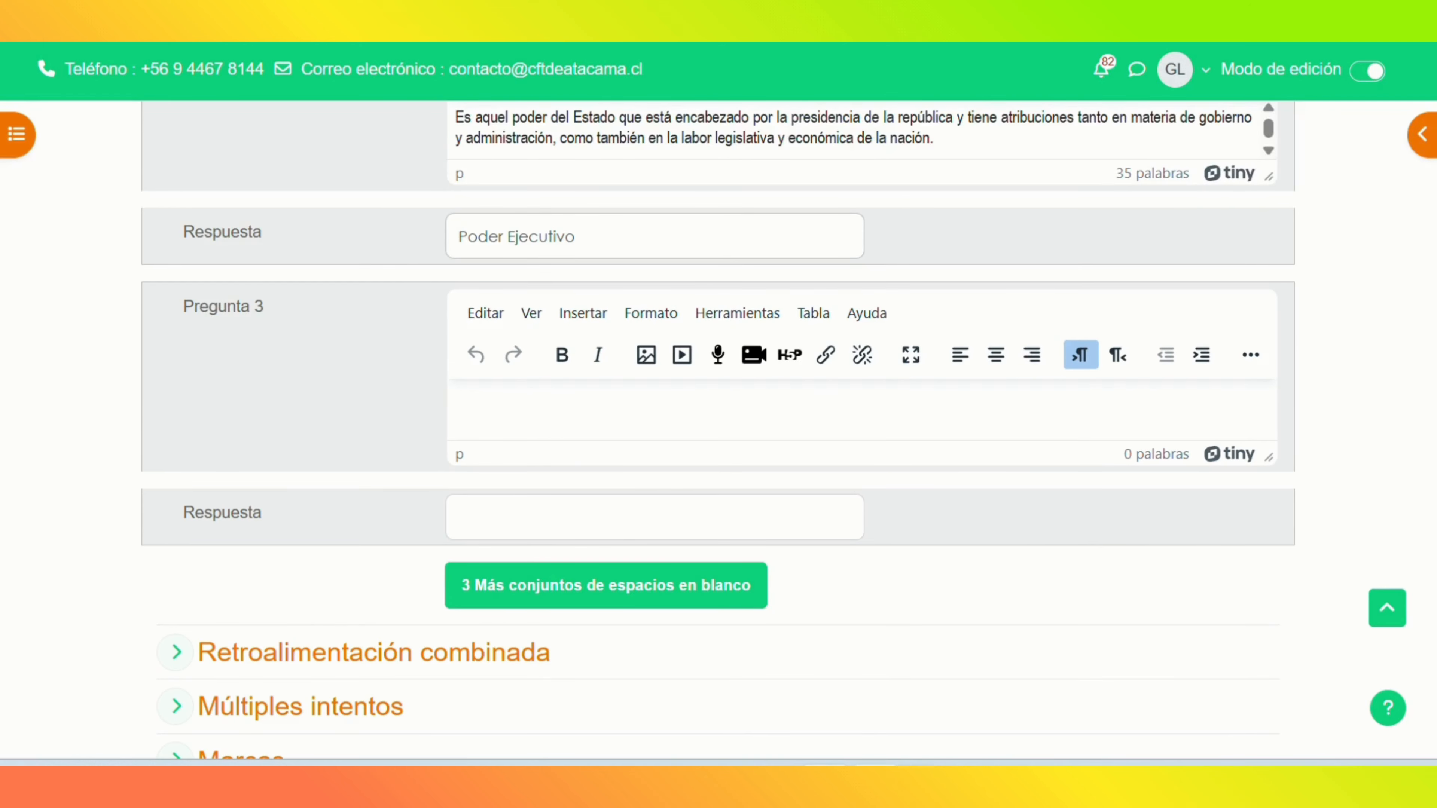
{"action": "mouse_move", "coordinate": [747, 761]}
{"action": "left_click", "coordinate": [710, 708]}
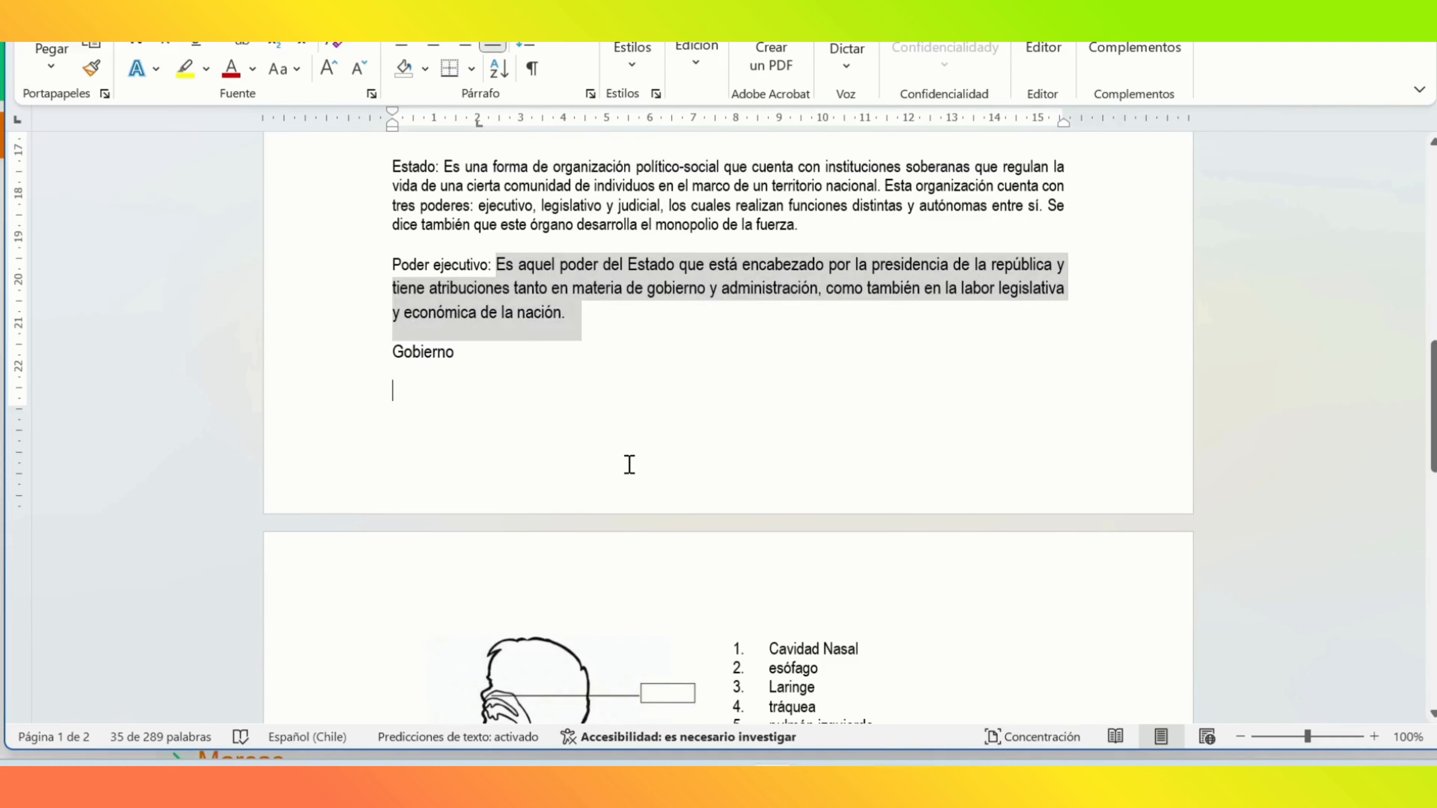
{"action": "left_click", "coordinate": [427, 378]}
{"action": "left_click_drag", "start_coordinate": [391, 353], "coordinate": [461, 371]}
{"action": "right_click", "coordinate": [440, 357]}
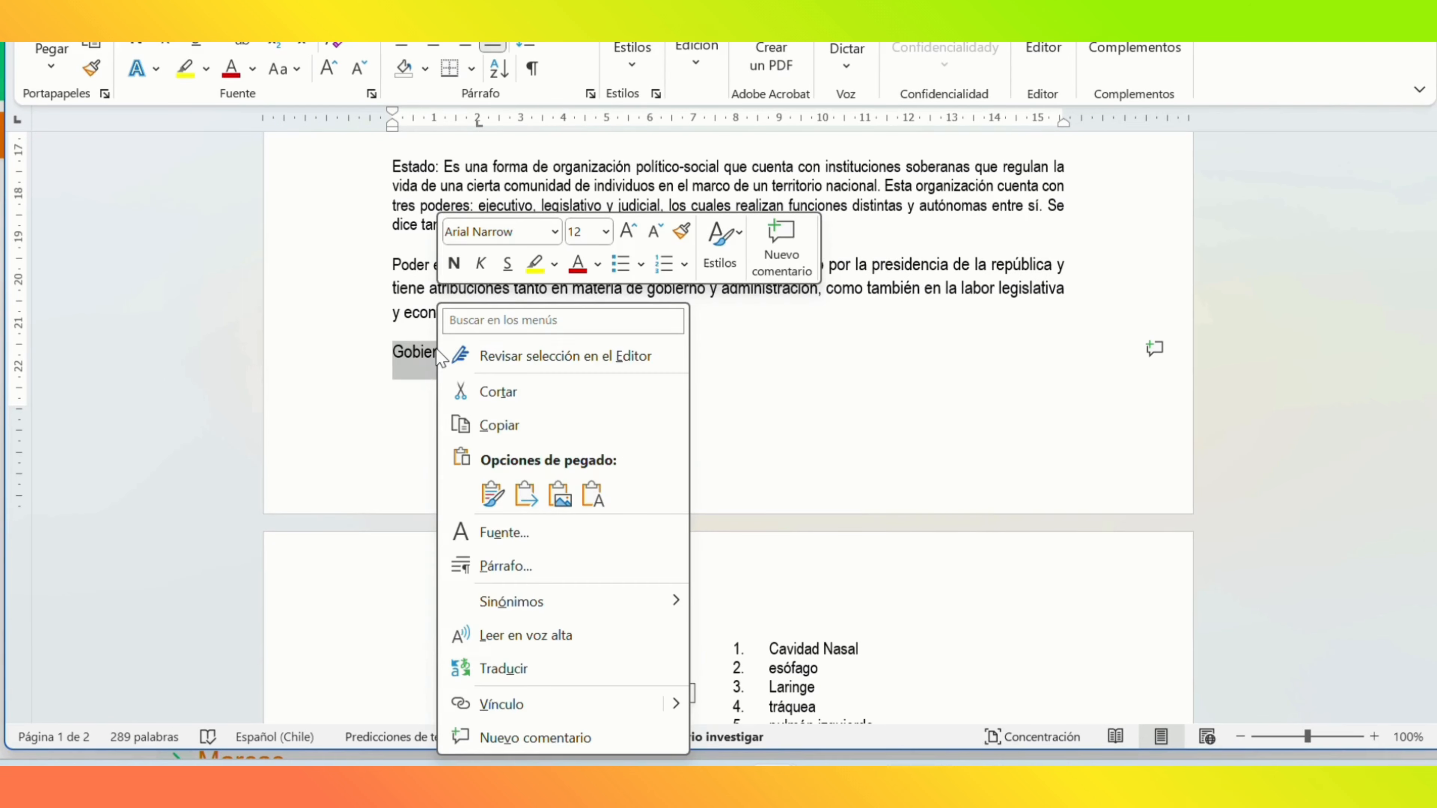
{"action": "left_click", "coordinate": [499, 426]}
{"action": "left_click", "coordinate": [1309, 6]}
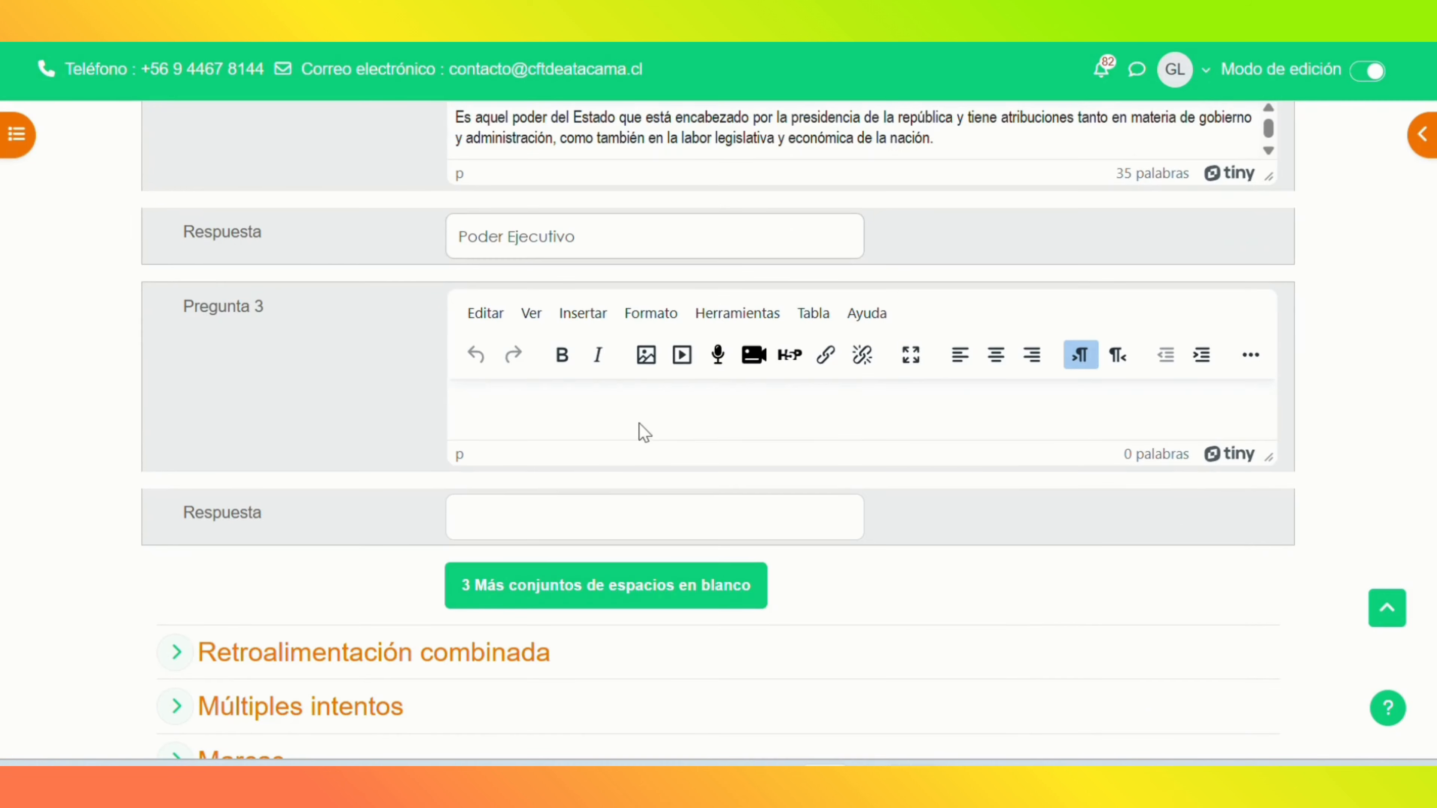
Step: Paste "Gobierno" as the answer of Pregunta 3, leaving its question text empty, and save the matching question
{"action": "left_click", "coordinate": [543, 514]}
{"action": "key", "text": "ctrl+v"}
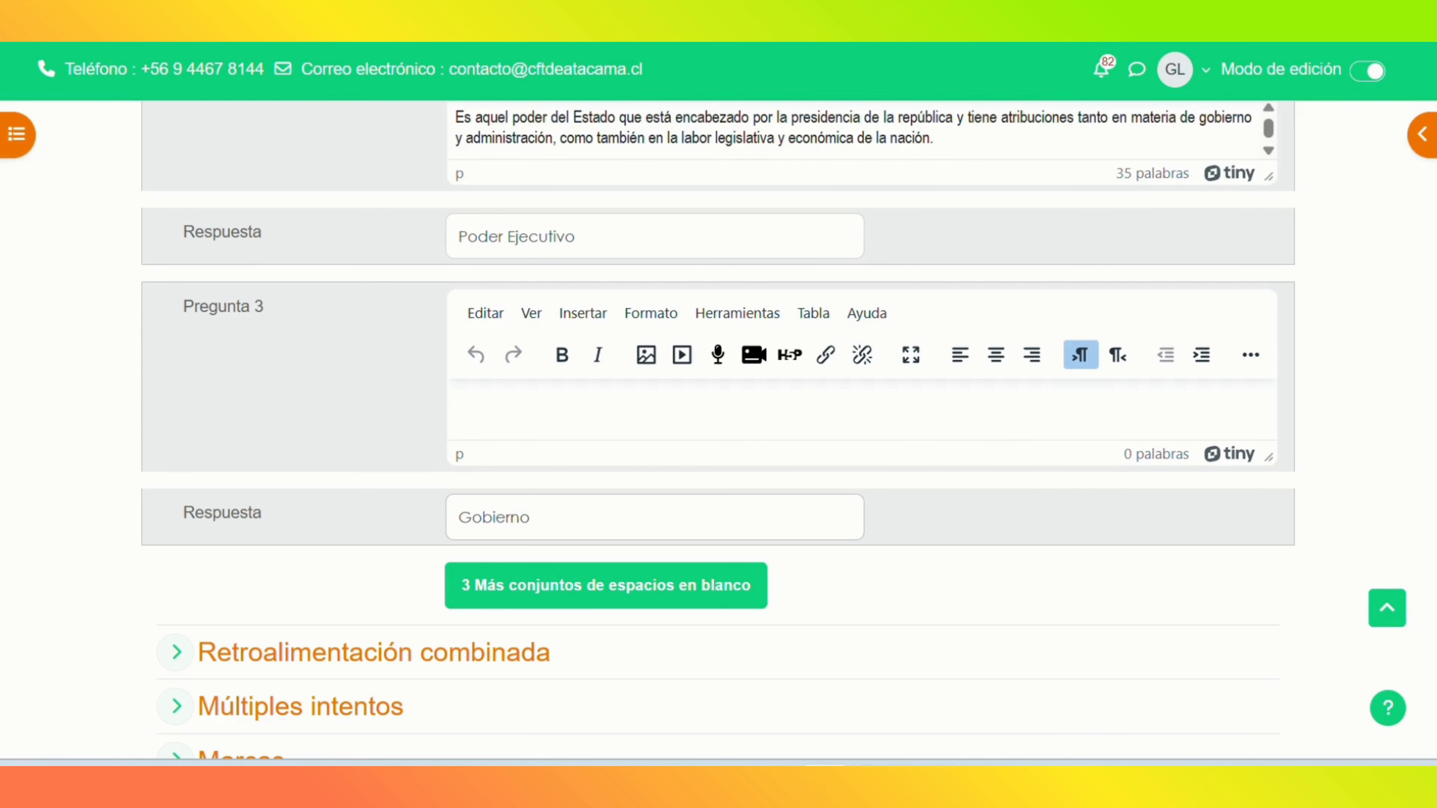
{"action": "scroll", "coordinate": [718, 431], "scroll_direction": "down", "scroll_amount": 3}
{"action": "scroll", "coordinate": [1247, 575], "scroll_direction": "down", "scroll_amount": 2}
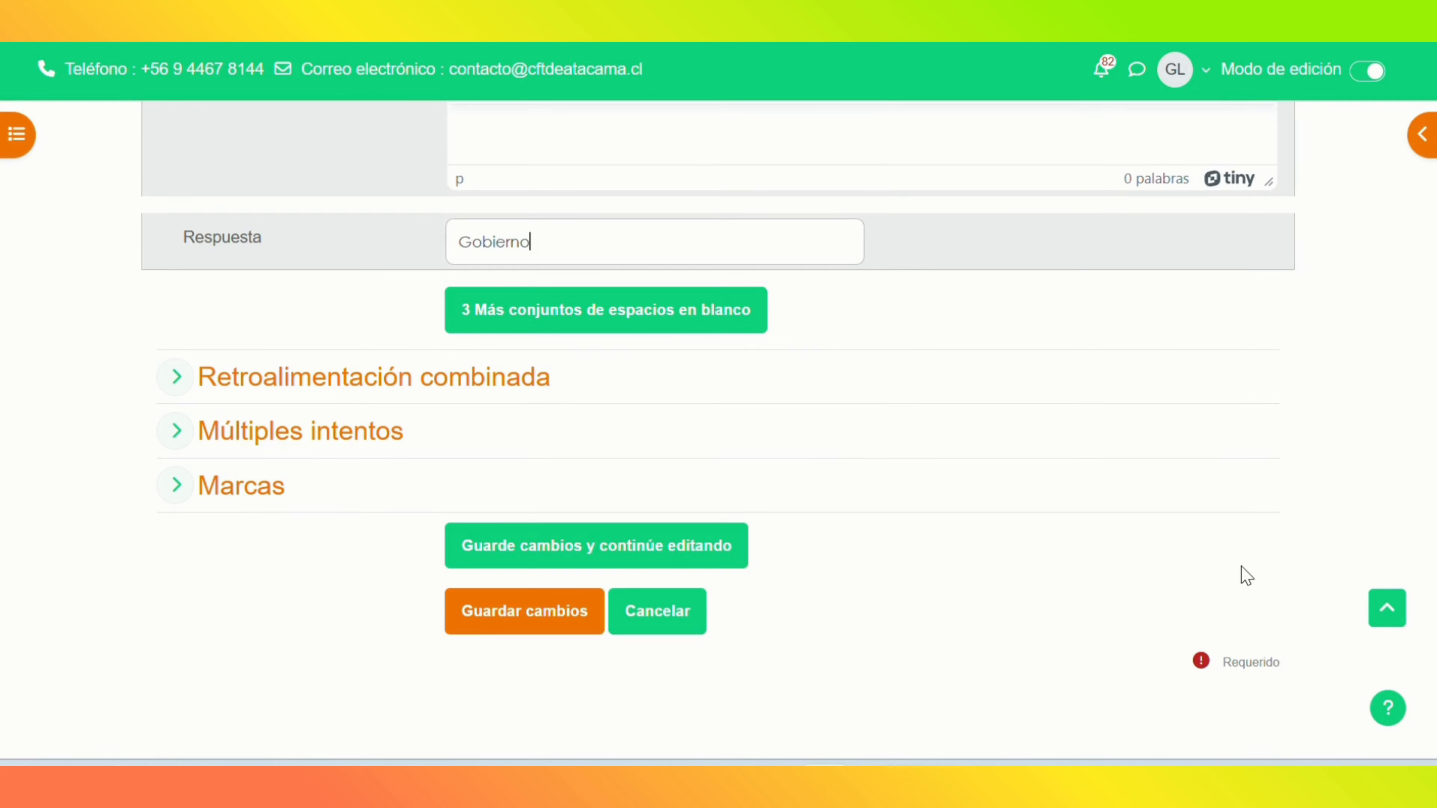
{"action": "left_click", "coordinate": [531, 633]}
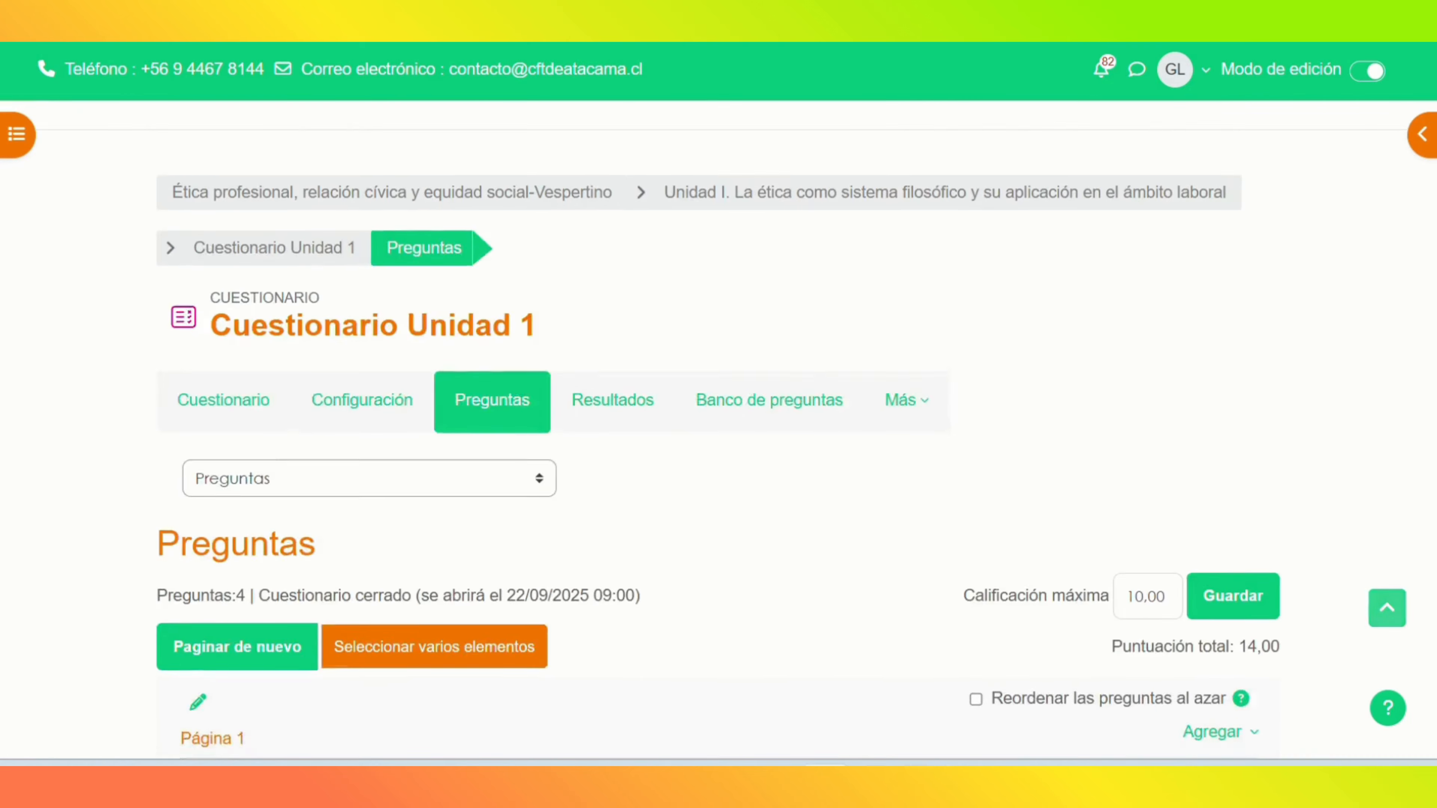
Step: Add a new question of type "Arrastrar y soltar sobre una imagen" at the end of the quiz, after question 4
{"action": "scroll", "coordinate": [781, 430], "scroll_direction": "down", "scroll_amount": 5}
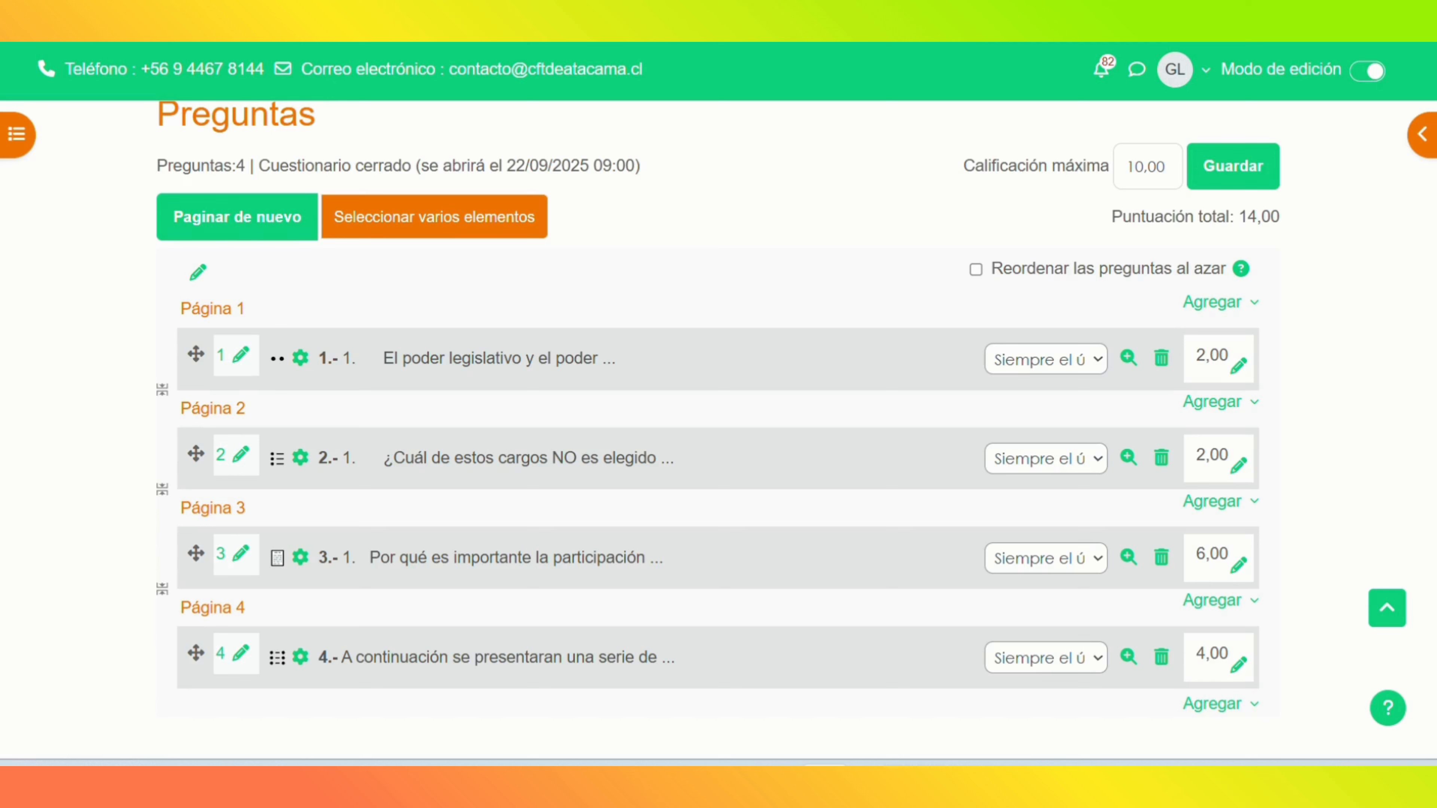
{"action": "scroll", "coordinate": [1414, 385], "scroll_direction": "down", "scroll_amount": 2}
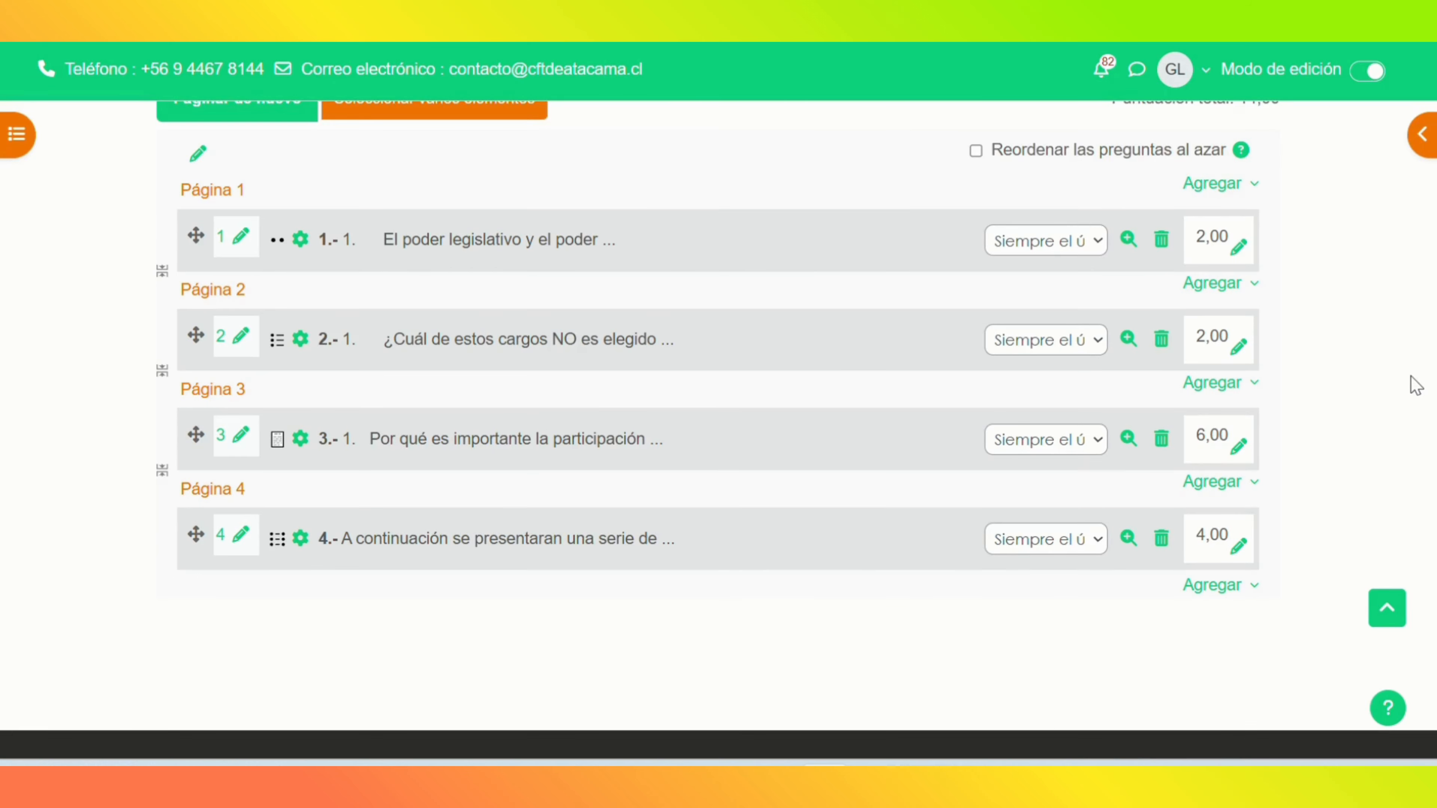
{"action": "left_click", "coordinate": [1245, 589]}
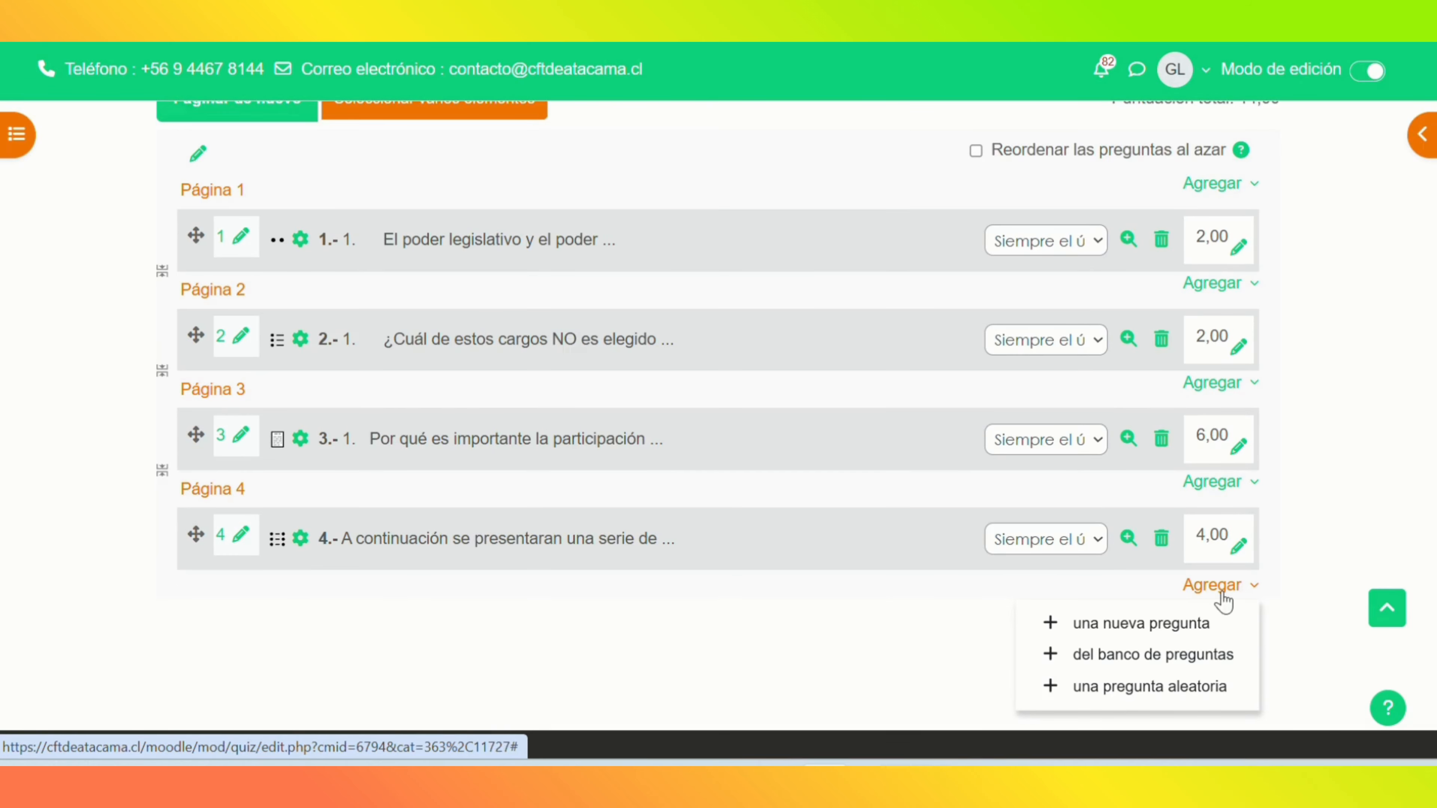
{"action": "left_click", "coordinate": [1174, 624]}
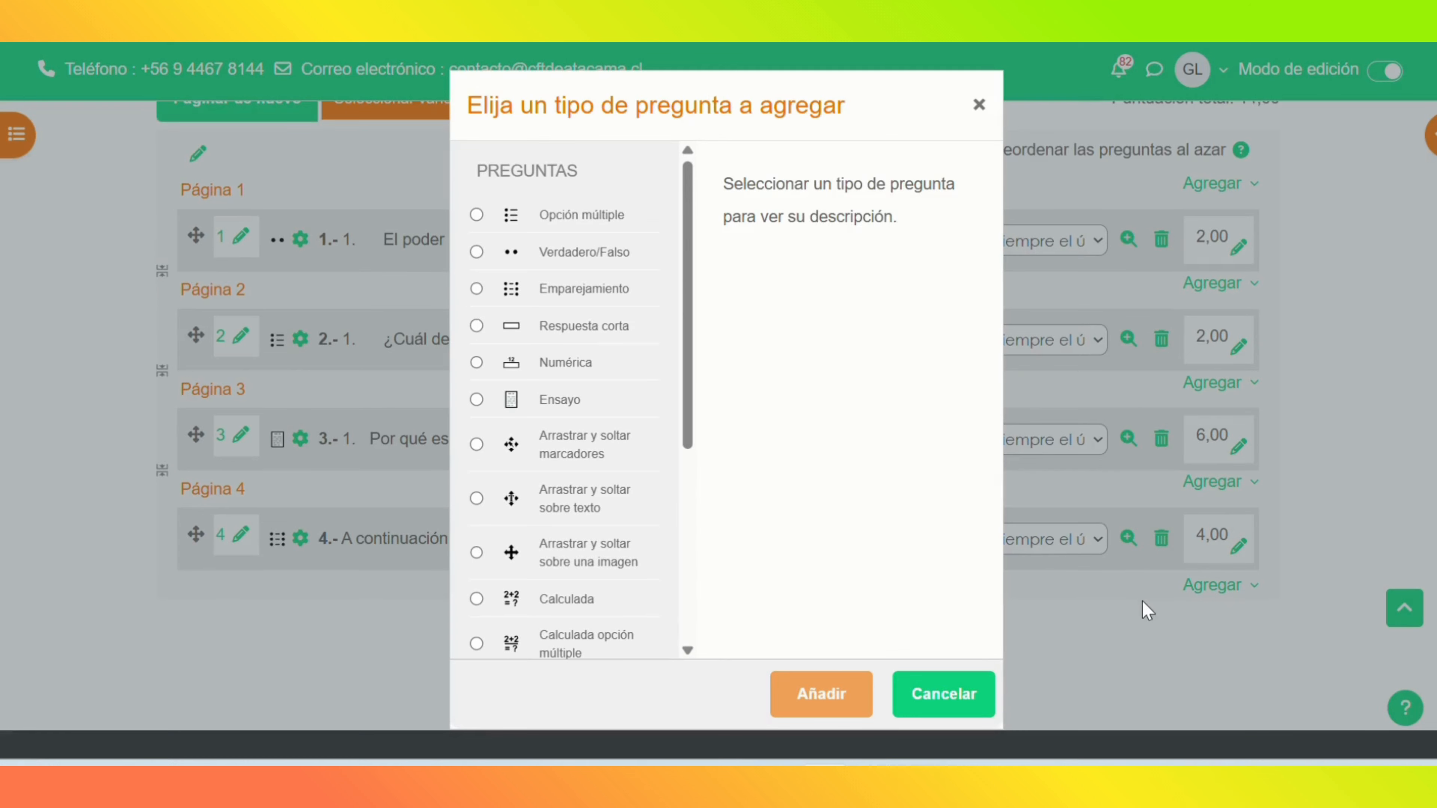
{"action": "left_click_drag", "start_coordinate": [687, 385], "coordinate": [690, 491]}
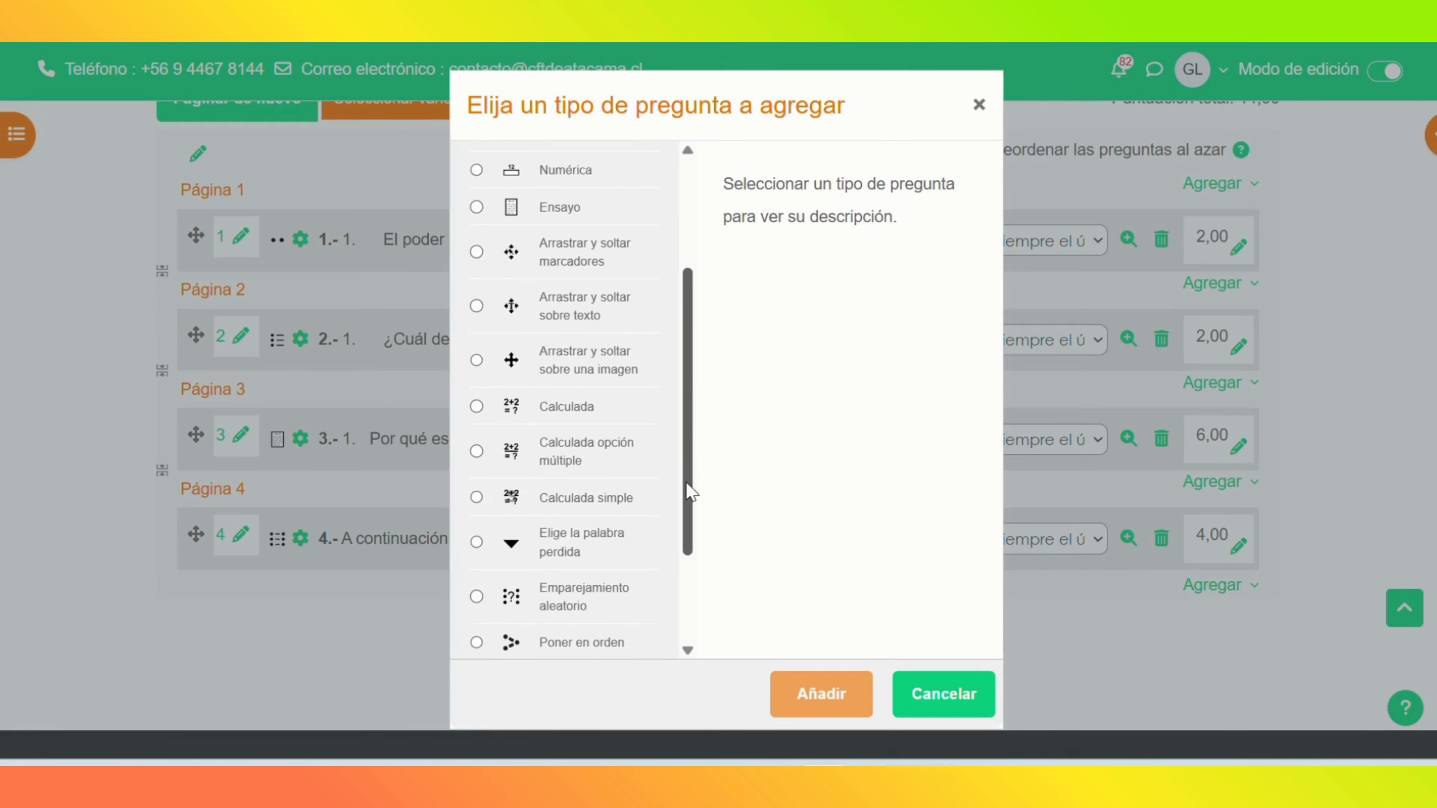
{"action": "scroll", "coordinate": [689, 498], "scroll_direction": "down", "scroll_amount": 3}
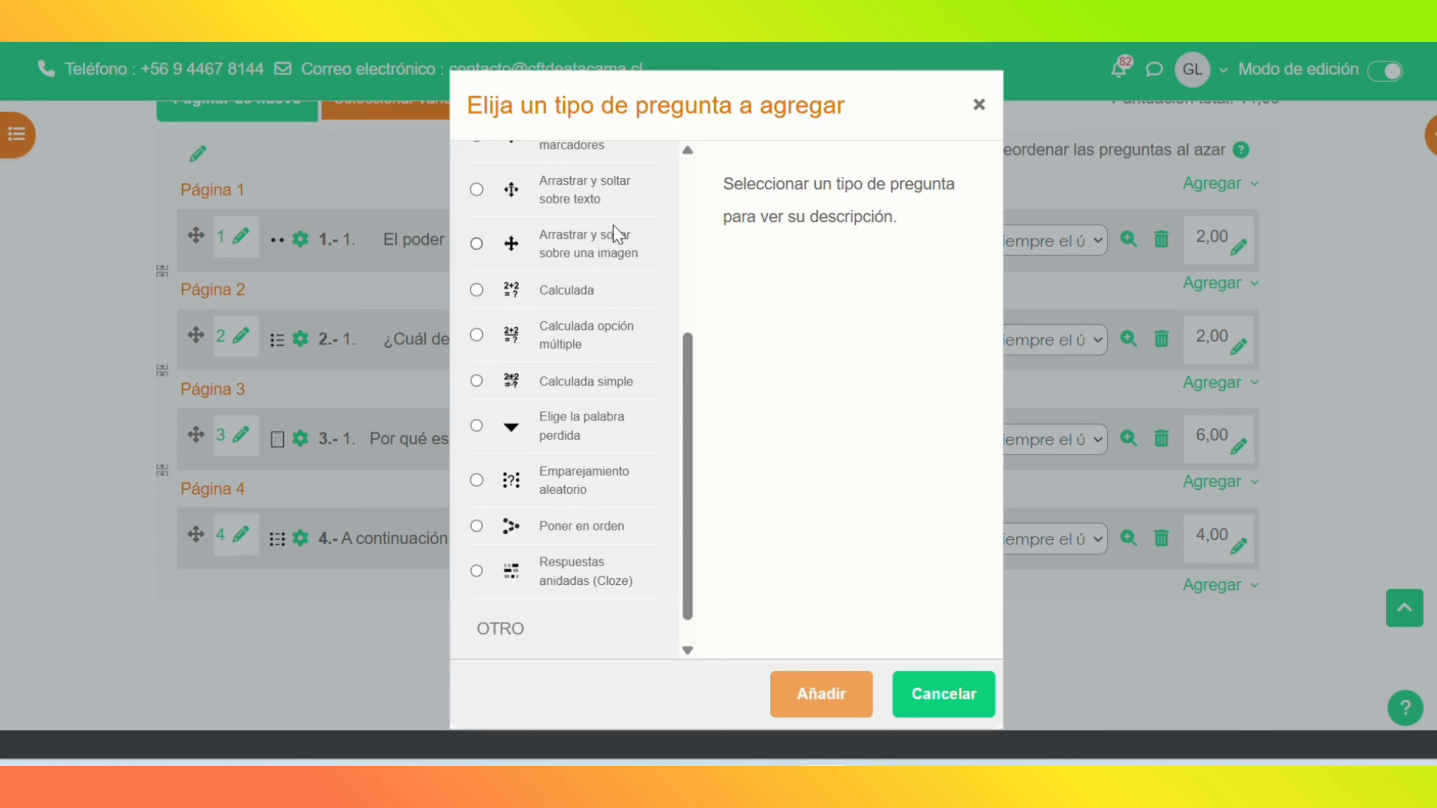
{"action": "left_click", "coordinate": [476, 243]}
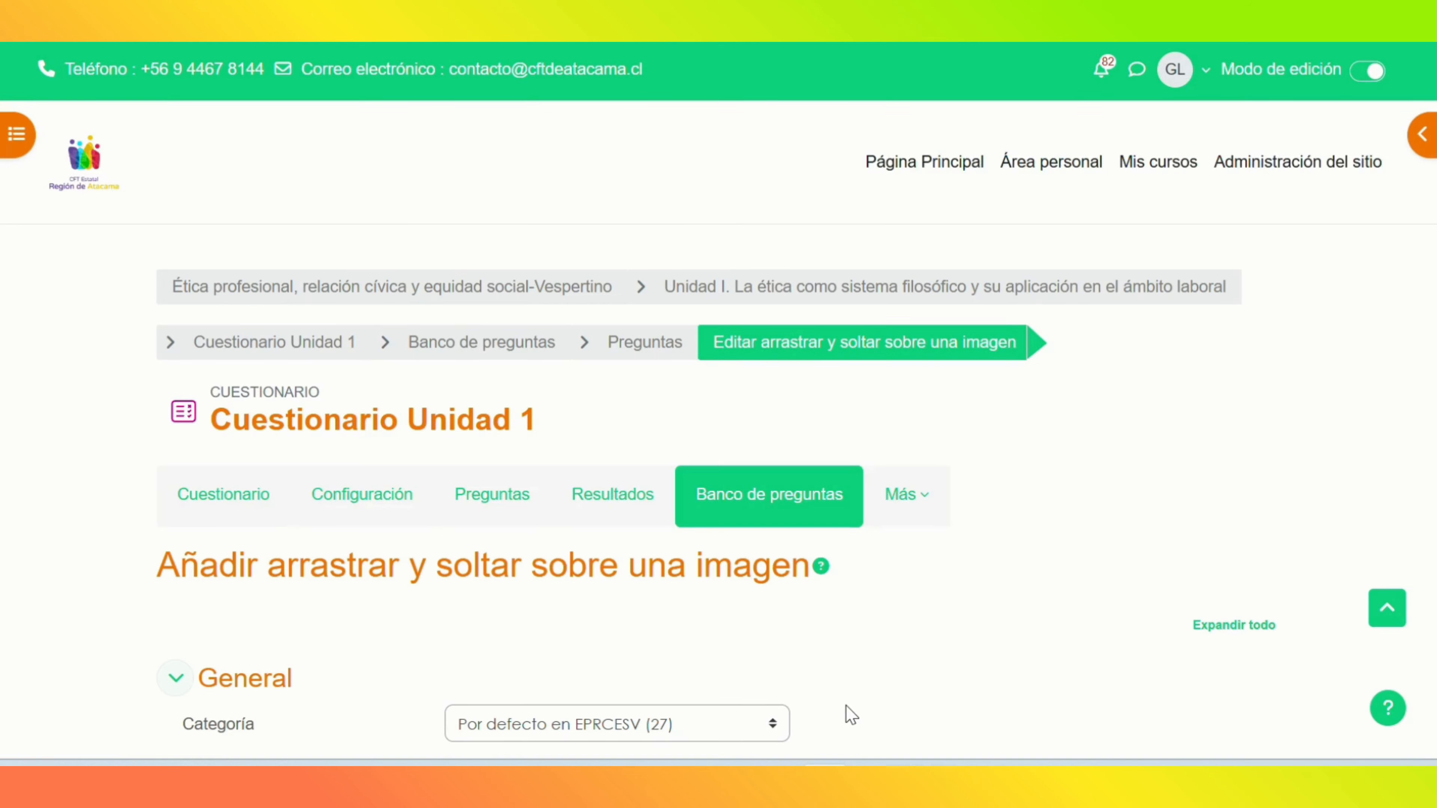
Step: Name the question "5.-" and start its statement with "A continuación verán una imagen del sistema respiratorio y deberan identificar sus partes arrastrando"
{"action": "scroll", "coordinate": [845, 705], "scroll_direction": "down", "scroll_amount": 8}
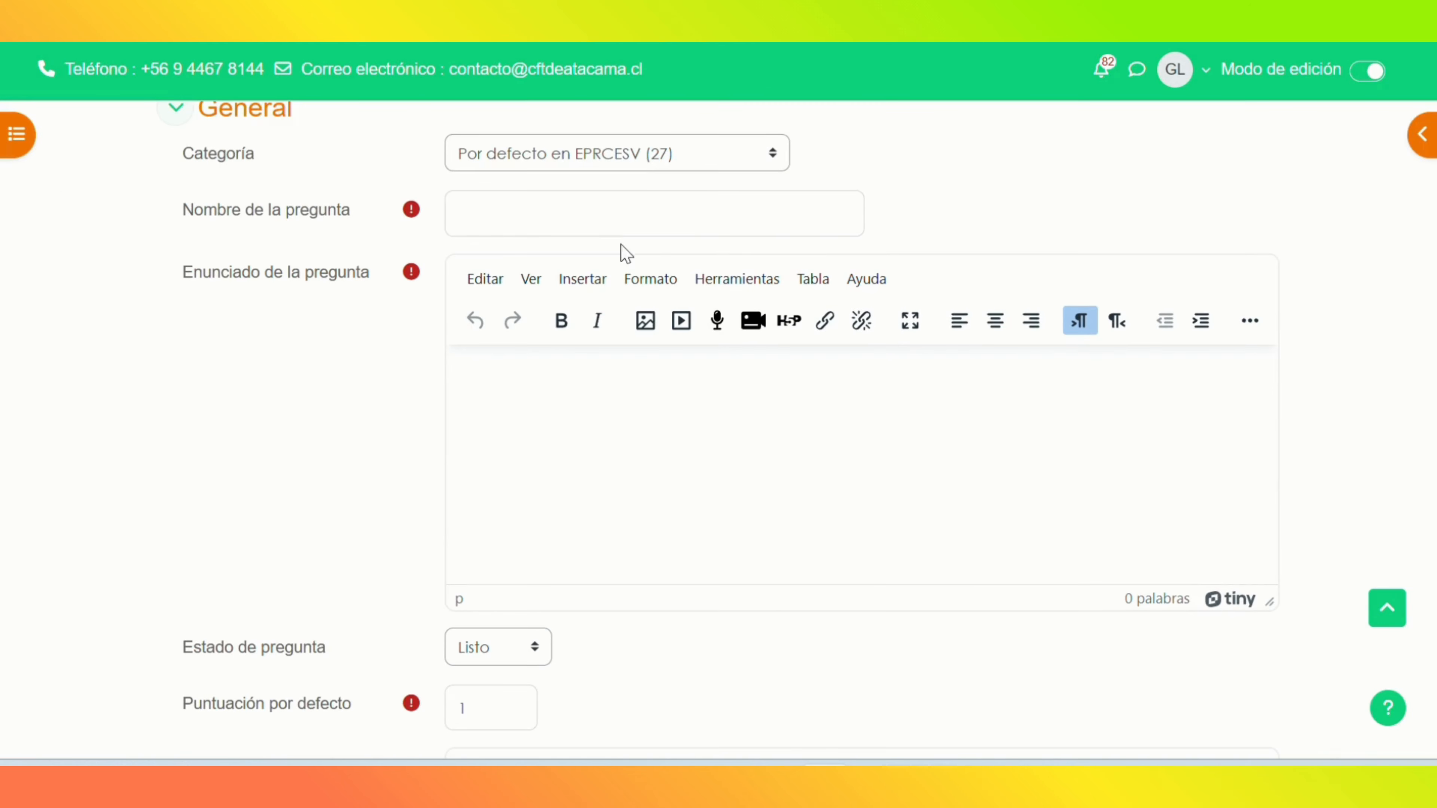
{"action": "left_click", "coordinate": [476, 209]}
{"action": "type", "text": "5.-"}
{"action": "left_click", "coordinate": [524, 443]}
{"action": "type", "text": "A continuac"}
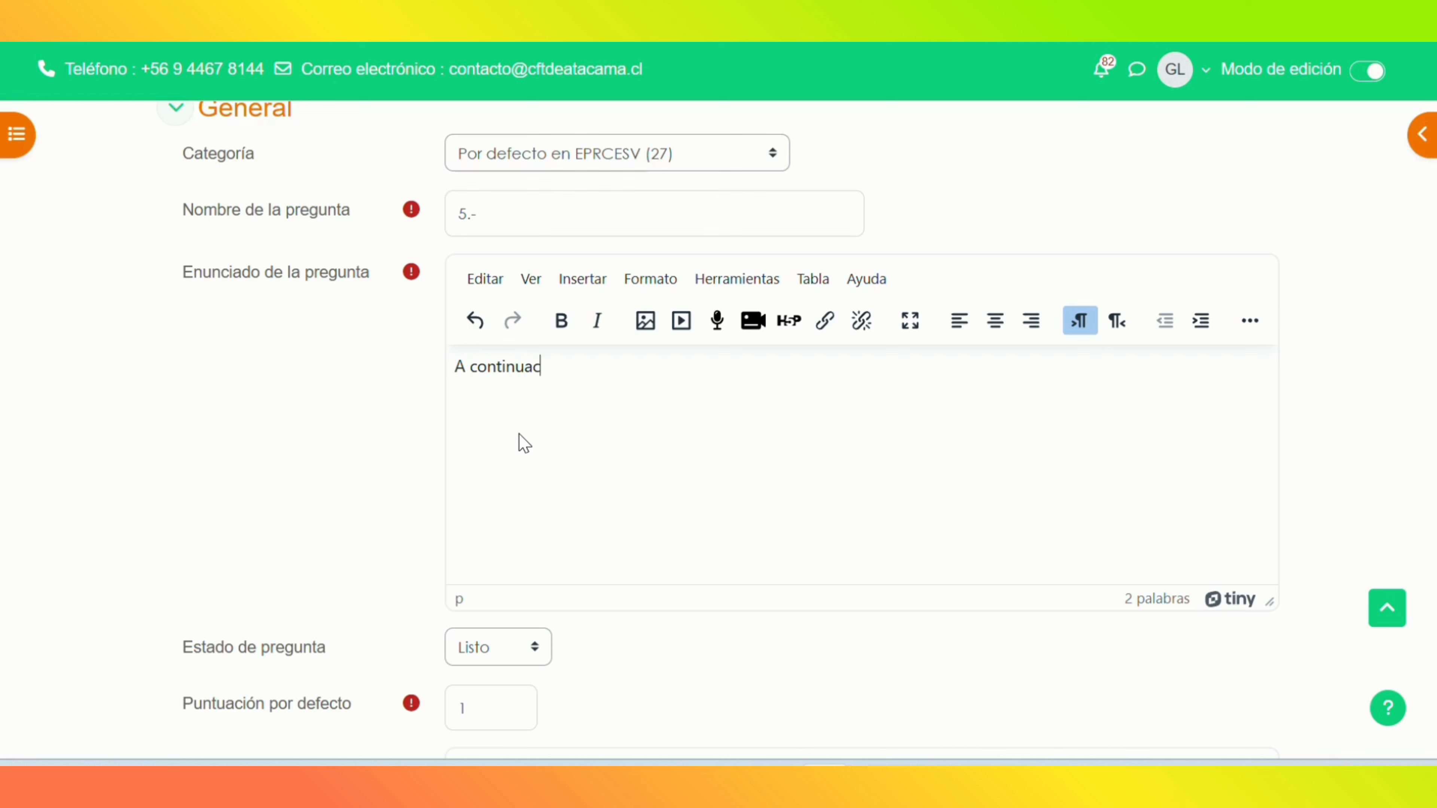
{"action": "type", "text": "ión verán una imagen d"}
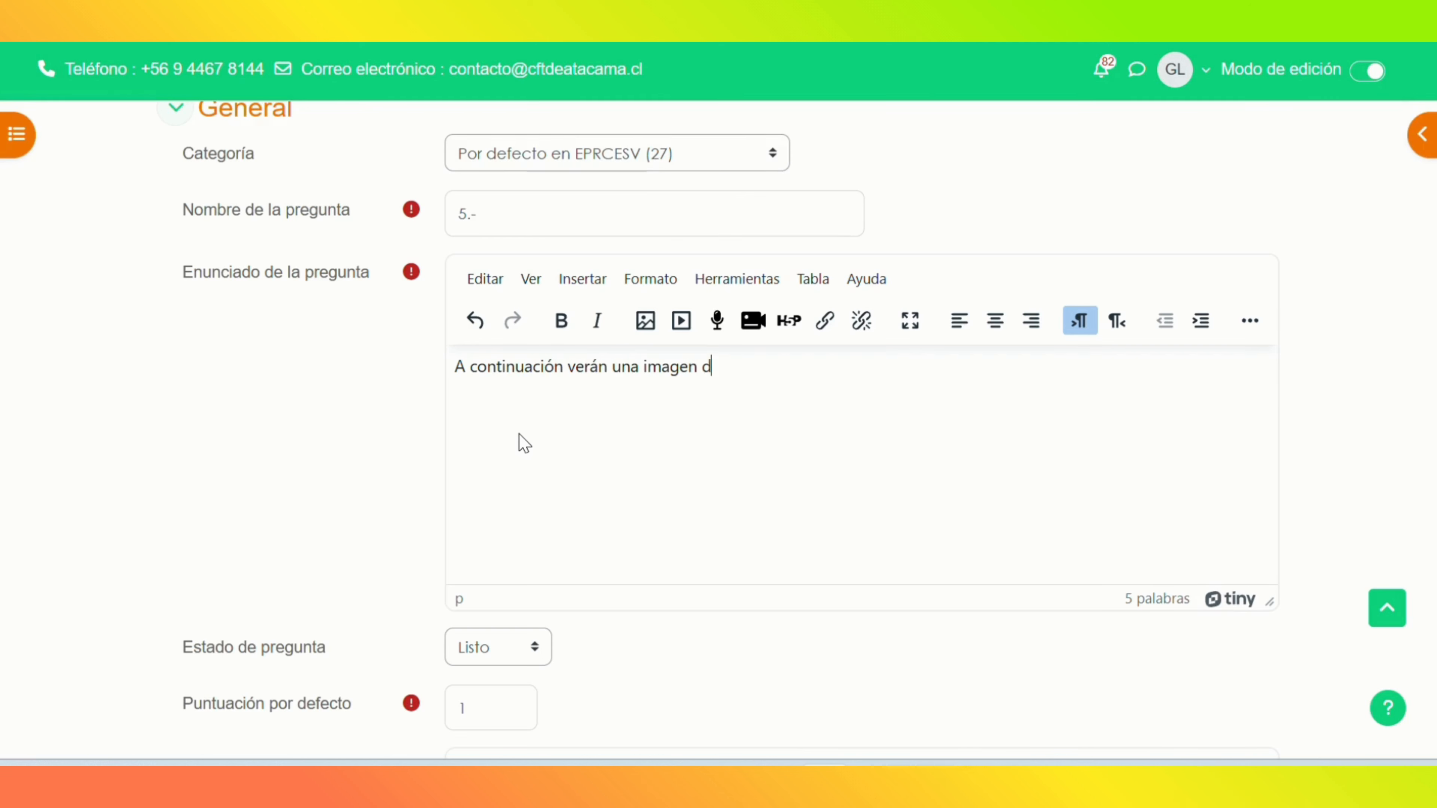
{"action": "type", "text": "el sistema respir"}
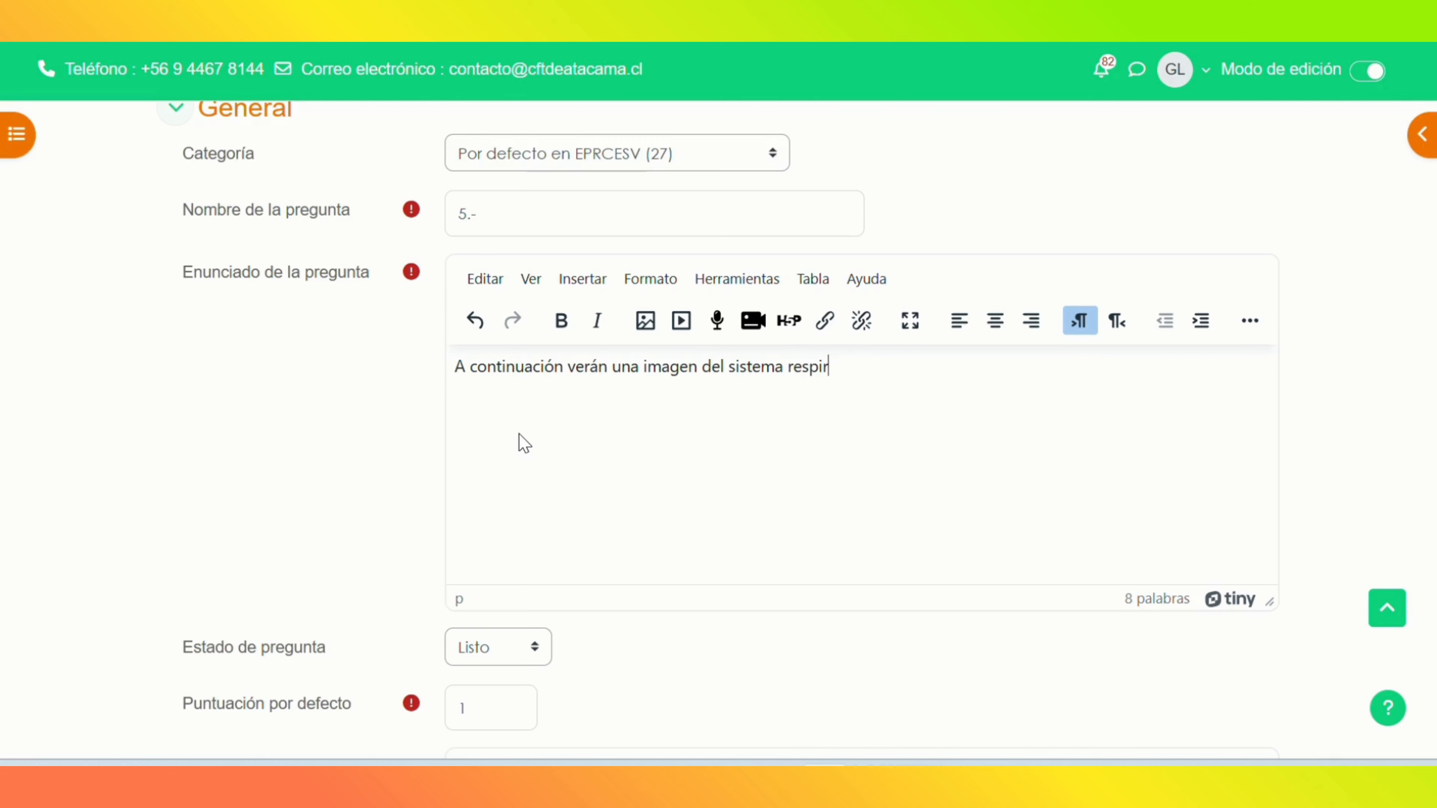
{"action": "type", "text": "atorio y deberan identific"}
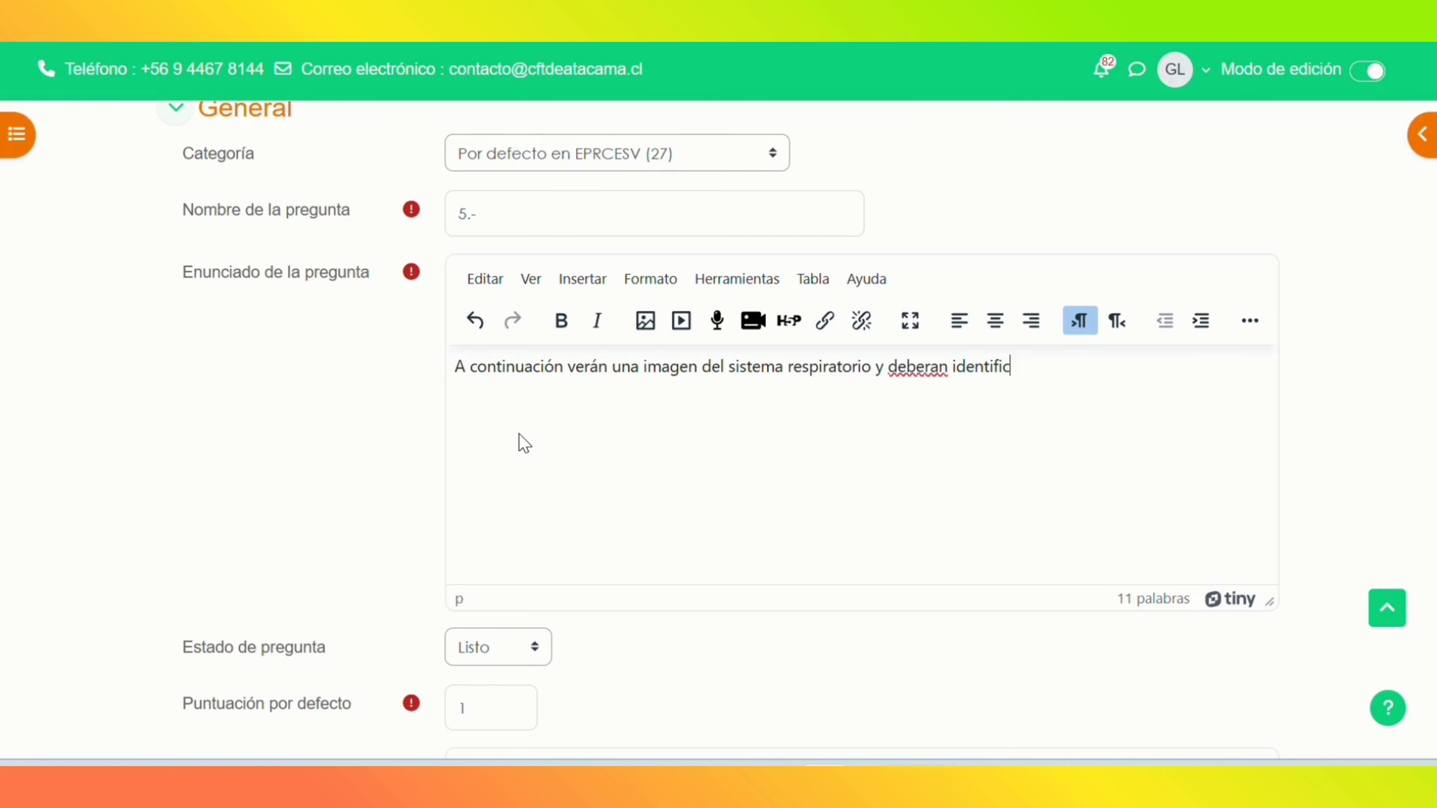
{"action": "type", "text": "ar sus partes arrastrando"}
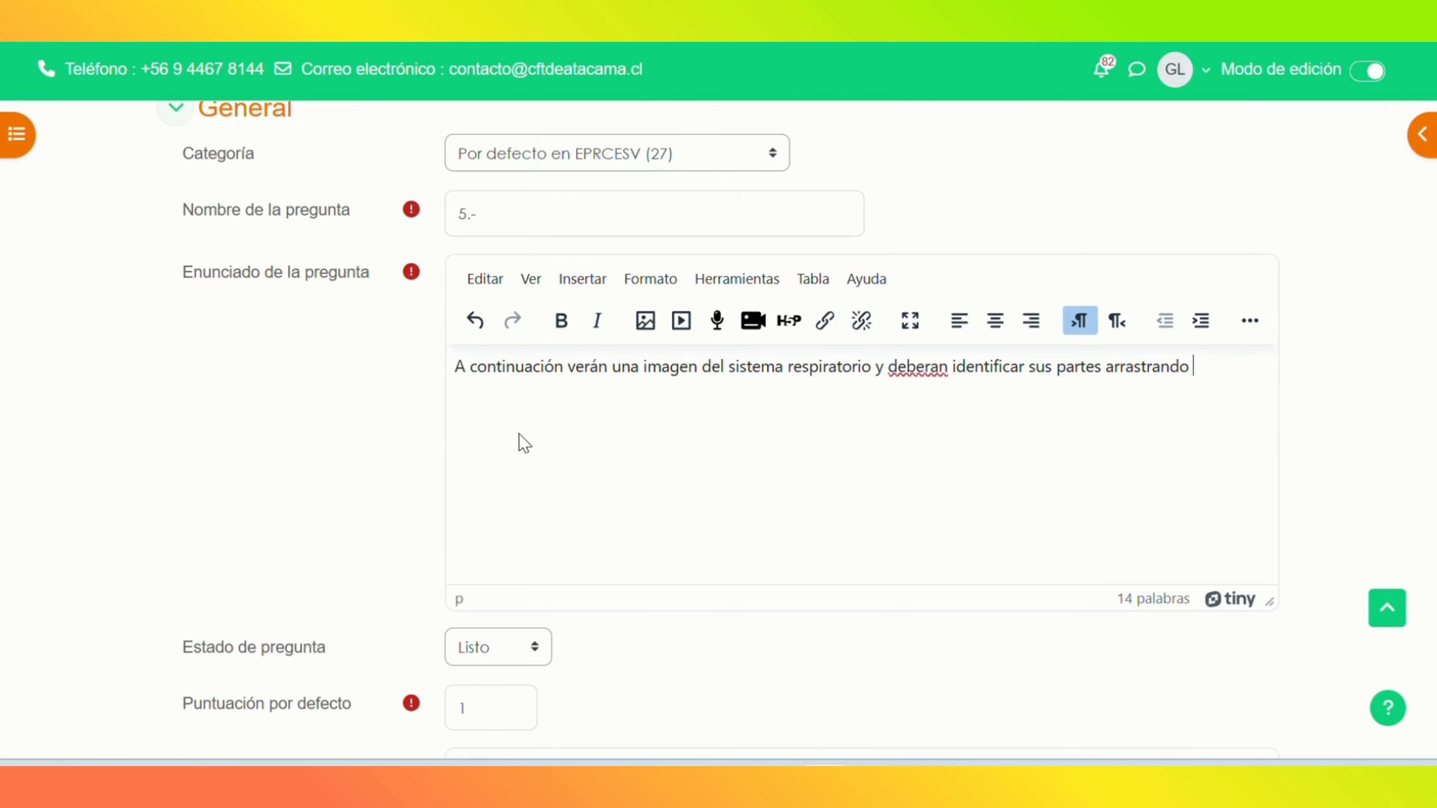
Step: Correct "deberan" to "deberán" and complete the end of the statement as "arrastrándolas al lugar correspondiente."
{"action": "right_click", "coordinate": [933, 366]}
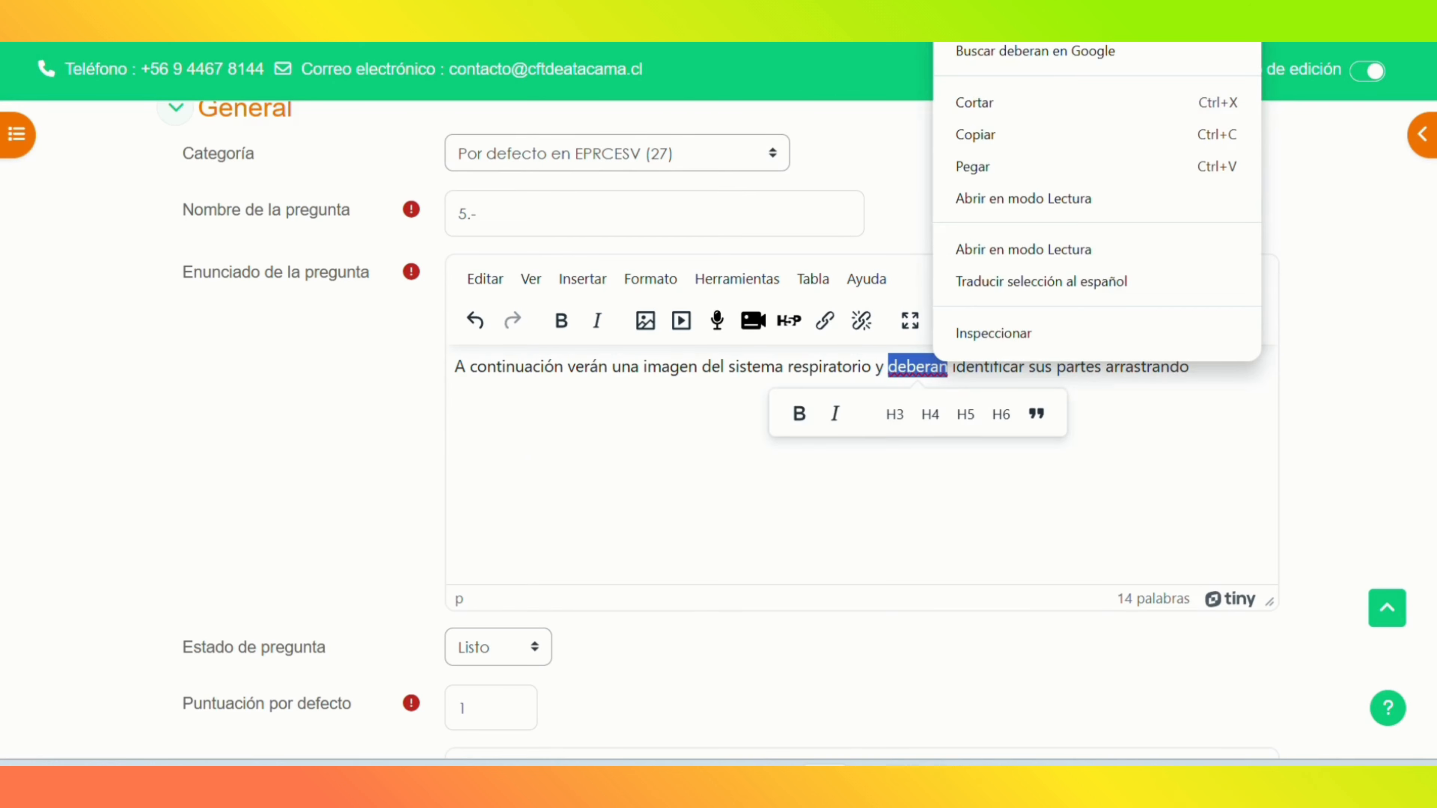
{"action": "left_click", "coordinate": [979, 5]}
{"action": "left_click", "coordinate": [1202, 385]}
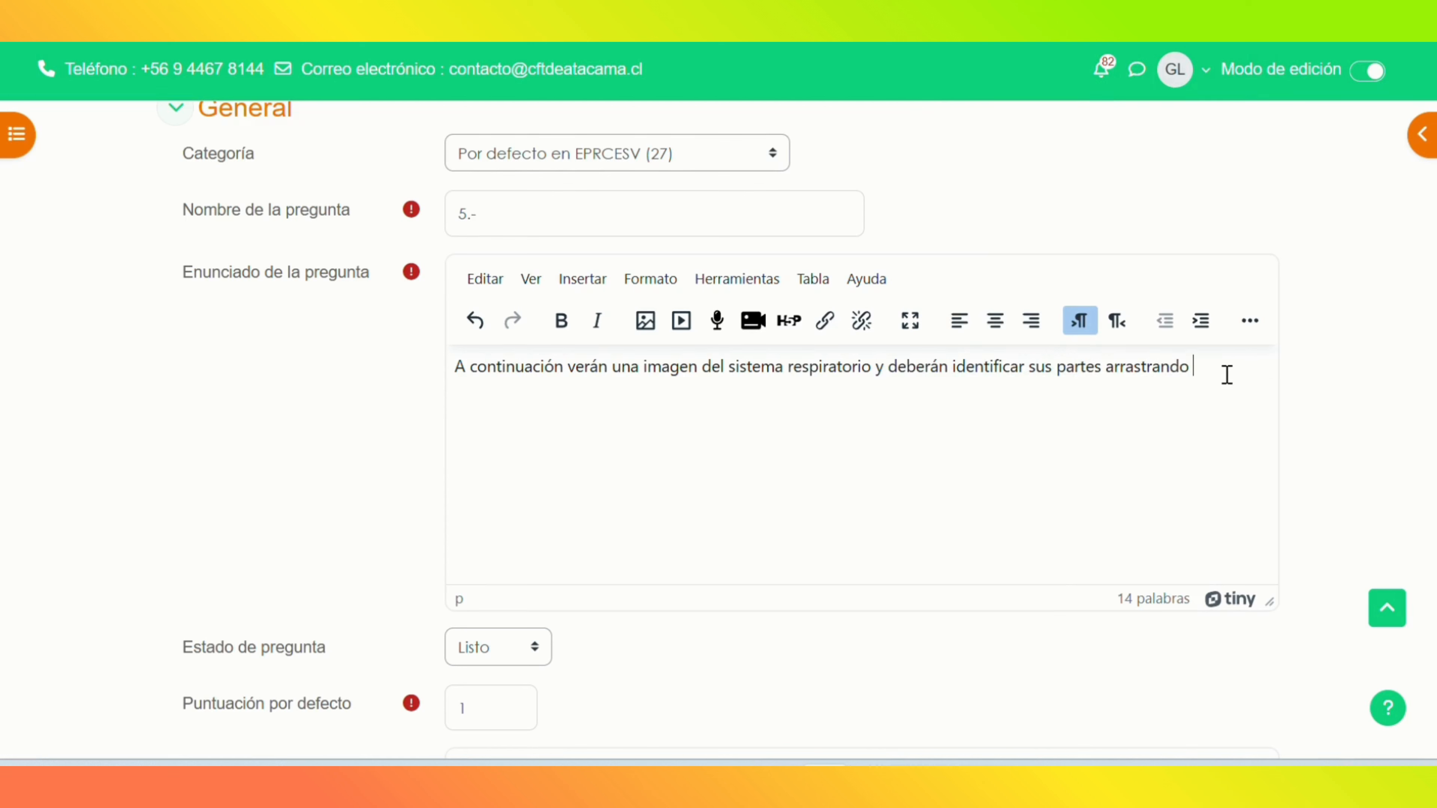
{"action": "key", "text": "BackSpace"}
{"action": "type", "text": "las al lugar cofrr"}
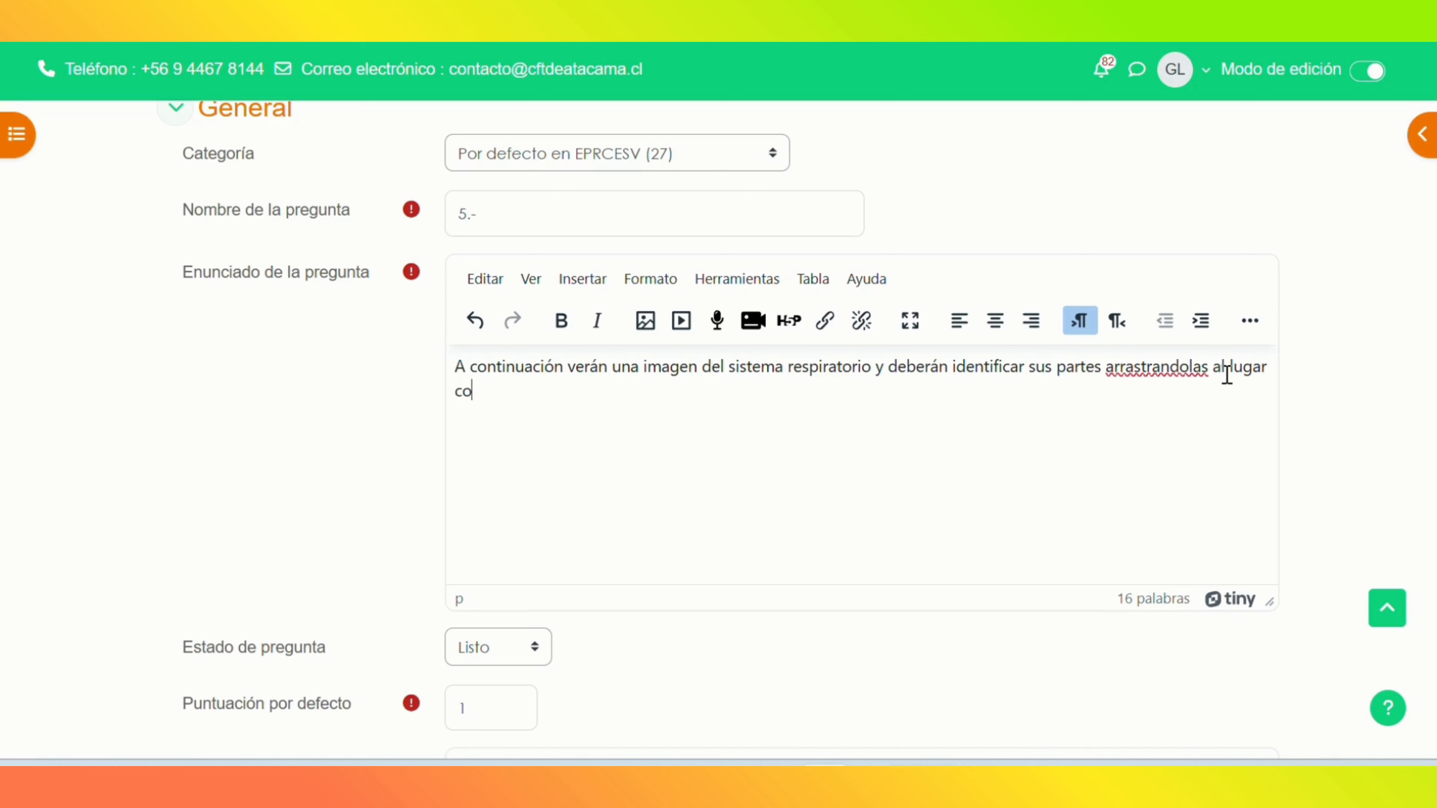
{"action": "key", "text": "BackSpace"}
{"action": "key", "text": "BackSpace"}
{"action": "key", "text": "BackSpace"}
{"action": "type", "text": "rrespondiente."}
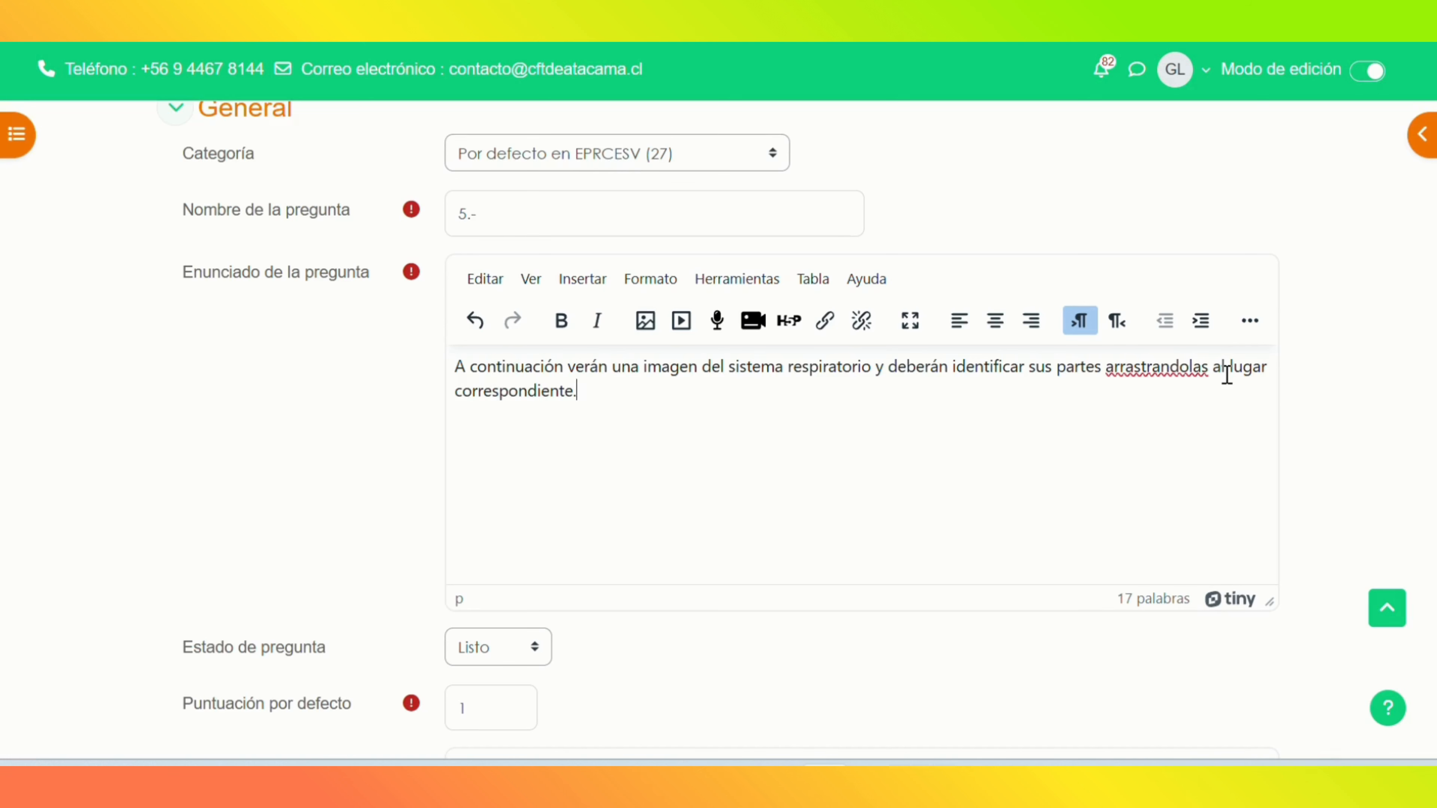
{"action": "right_click", "coordinate": [1169, 372]}
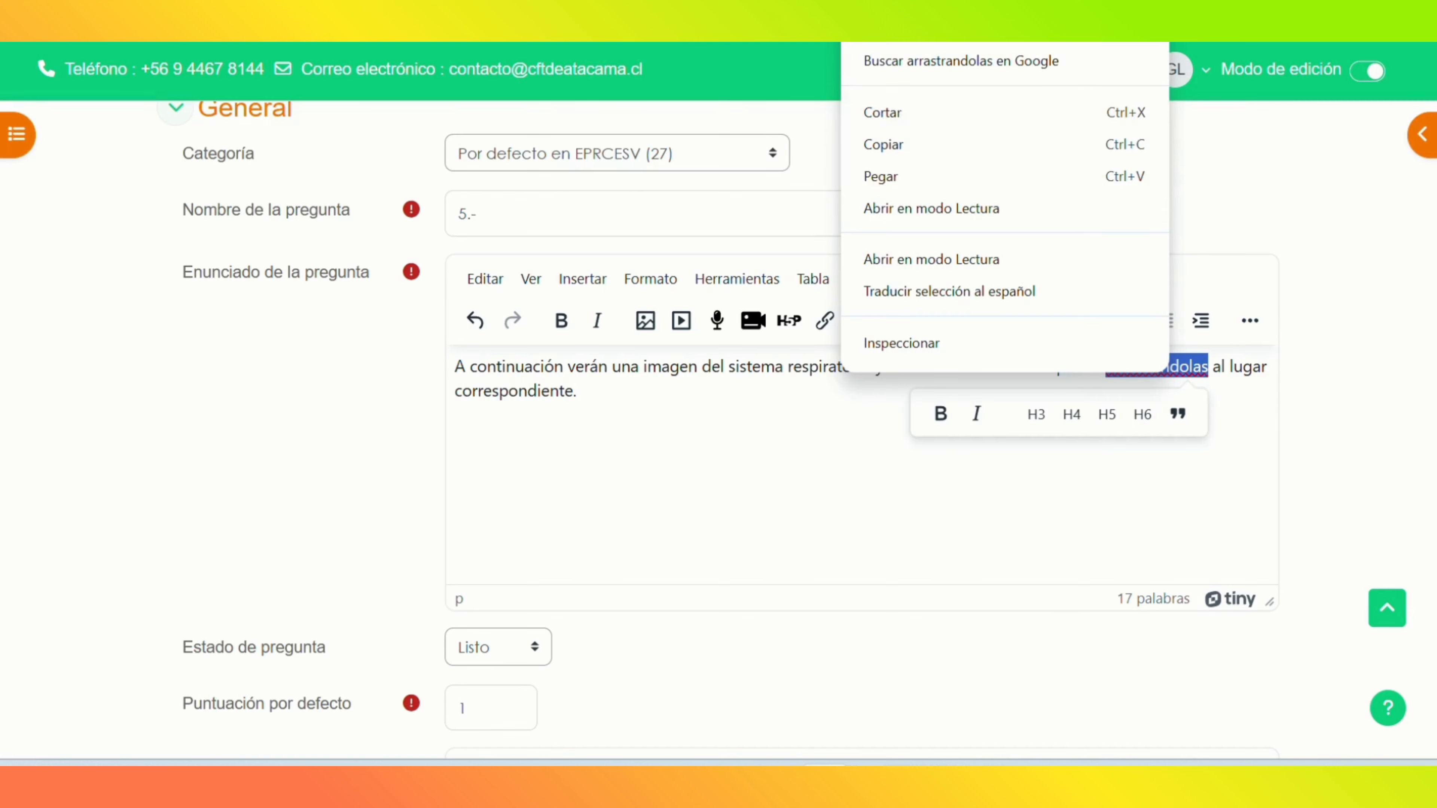
{"action": "left_click", "coordinate": [1154, 46]}
Step: Set the default score of the drag-and-drop question to 6
{"action": "scroll", "coordinate": [724, 430], "scroll_direction": "down", "scroll_amount": 5}
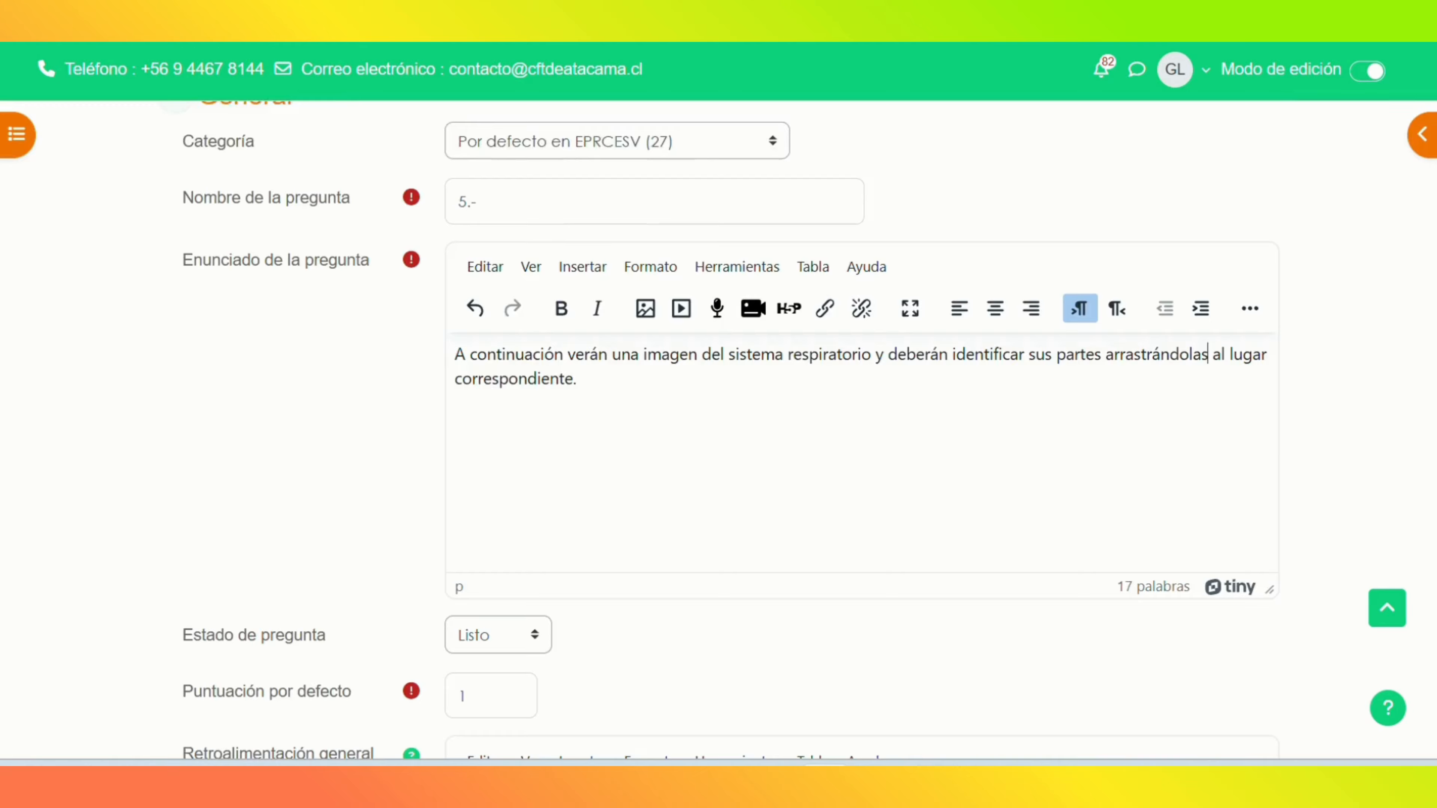
{"action": "scroll", "coordinate": [565, 270], "scroll_direction": "down", "scroll_amount": 2}
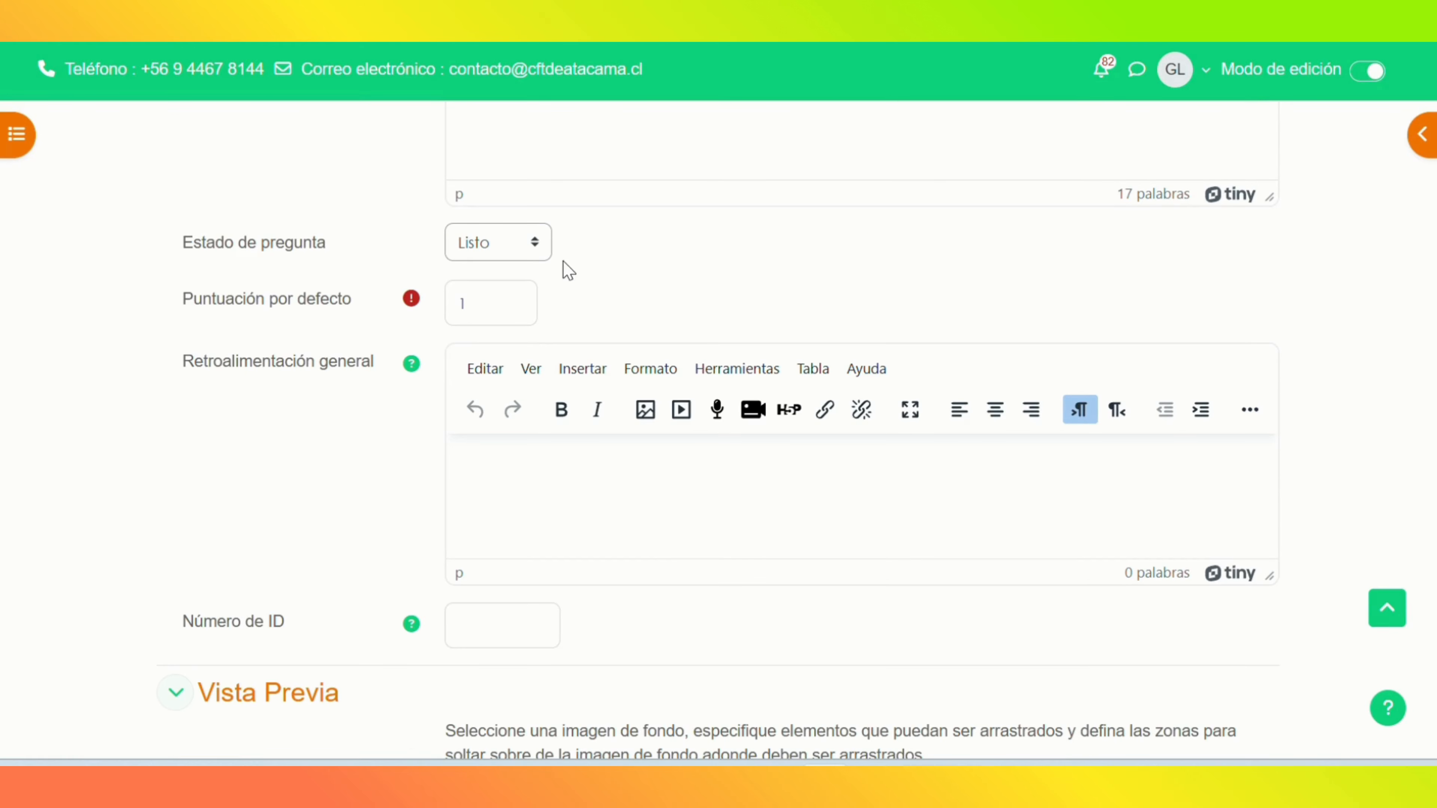
{"action": "left_click", "coordinate": [484, 298]}
{"action": "key", "text": "BackSpace"}
{"action": "type", "text": "6"}
{"action": "left_click", "coordinate": [609, 491]}
Step: Upload "Imagen cuestionario.jpg" from the desktop as the question's background image and check its preview
{"action": "scroll", "coordinate": [724, 430], "scroll_direction": "down", "scroll_amount": 10}
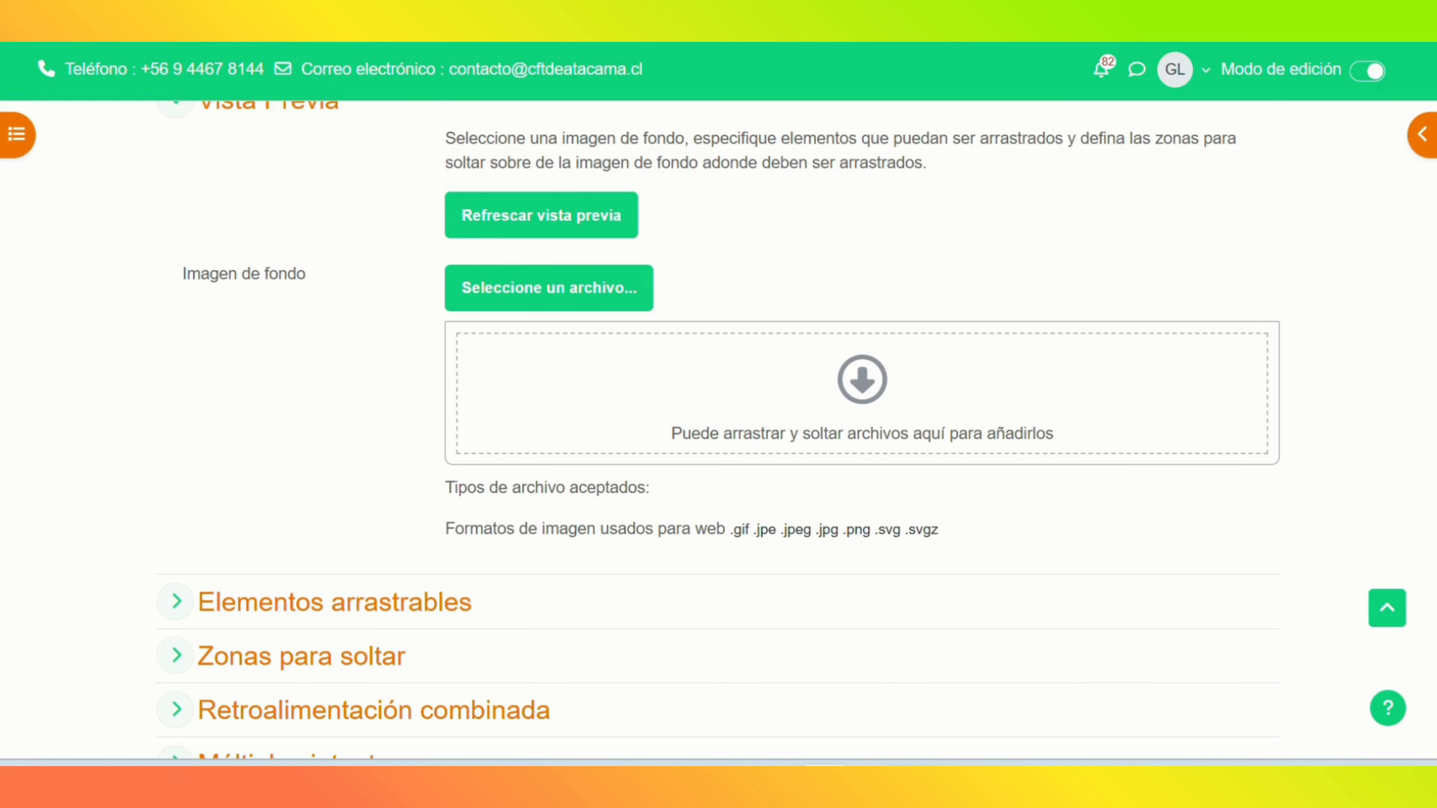
{"action": "left_click", "coordinate": [825, 765]}
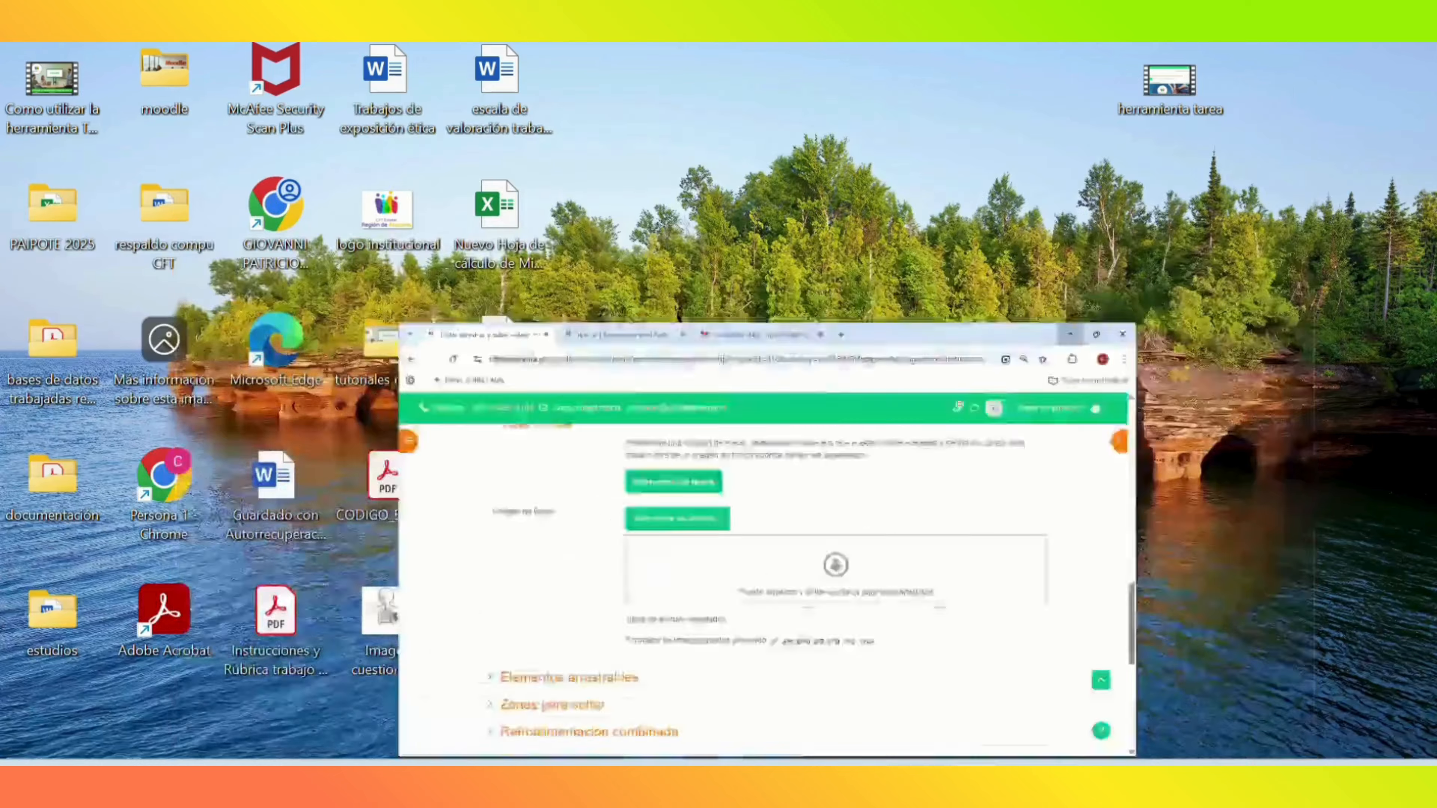
{"action": "left_click_drag", "start_coordinate": [387, 611], "coordinate": [911, 379]}
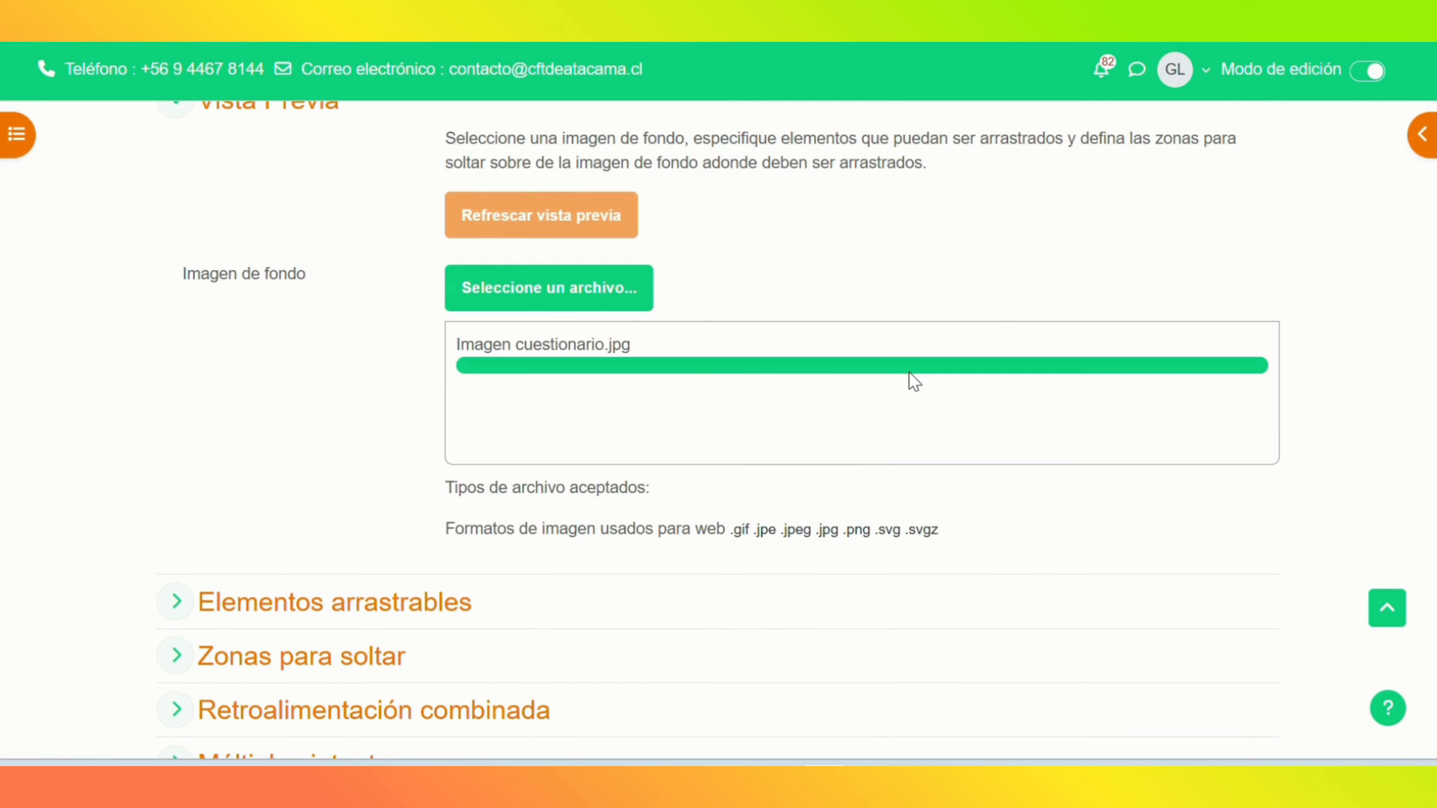
{"action": "scroll", "coordinate": [717, 430], "scroll_direction": "down", "scroll_amount": 7}
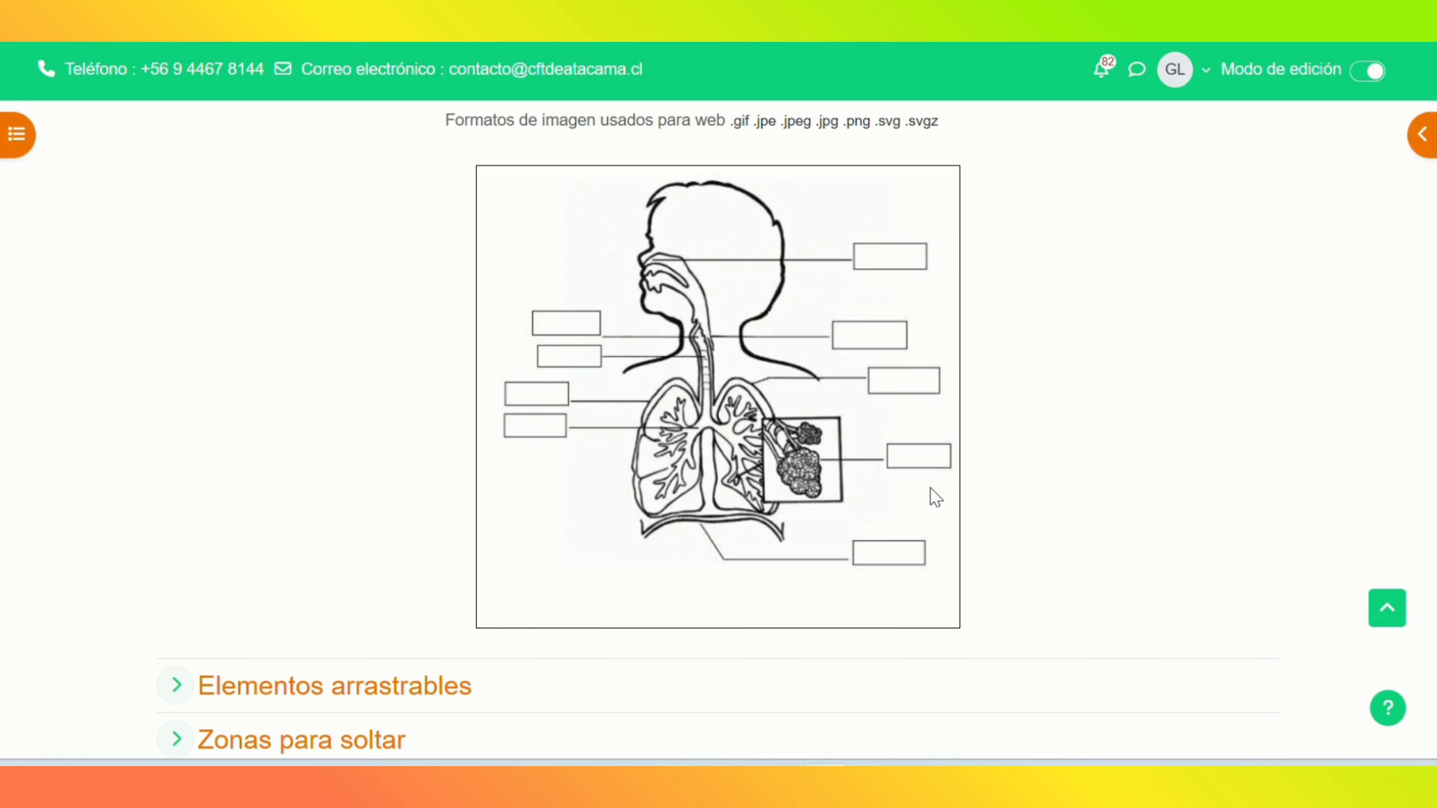
{"action": "scroll", "coordinate": [930, 488], "scroll_direction": "up", "scroll_amount": 10}
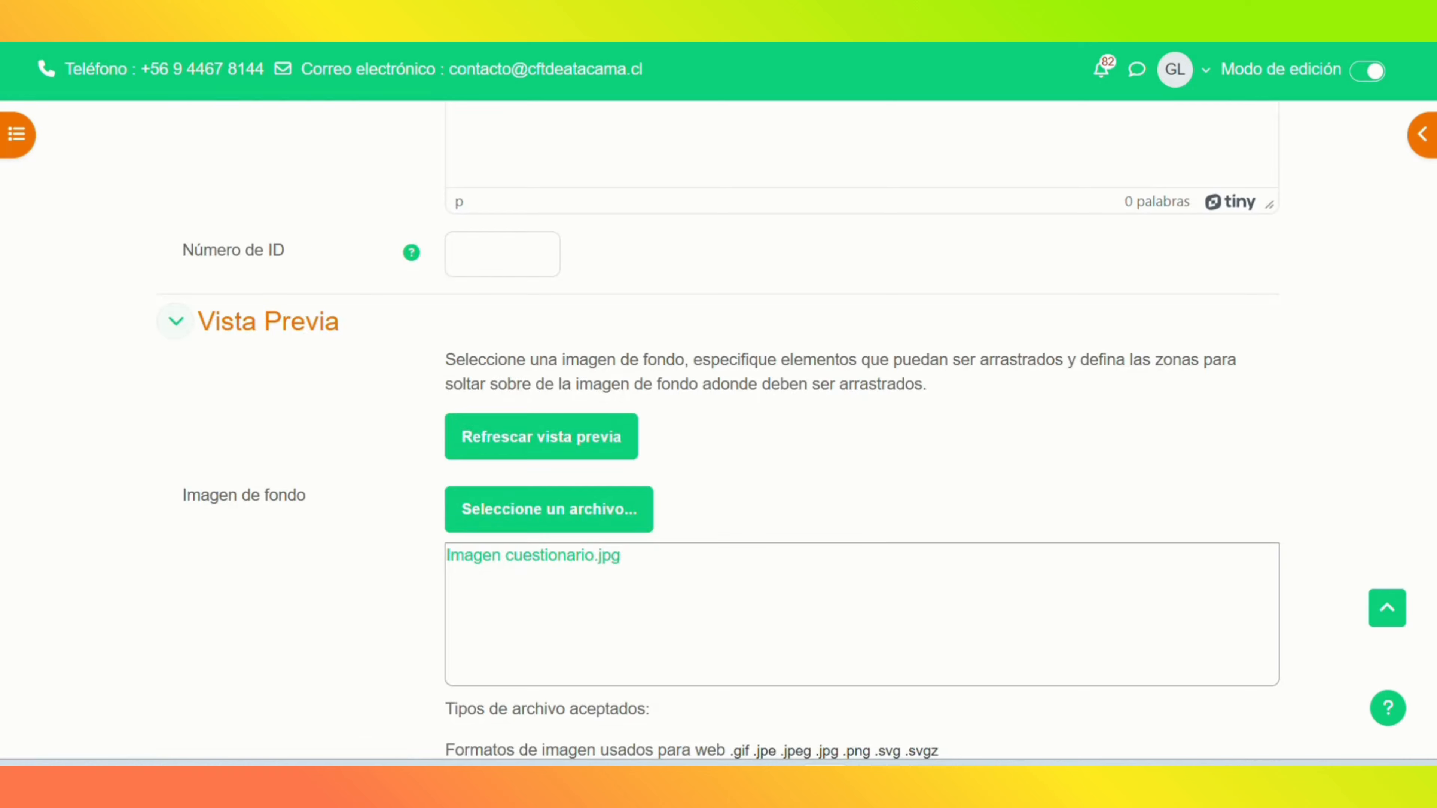
Step: Expand the question's "Elementos arrastrables" section to reach the settings of draggable element 1
{"action": "scroll", "coordinate": [465, 450], "scroll_direction": "down", "scroll_amount": 10}
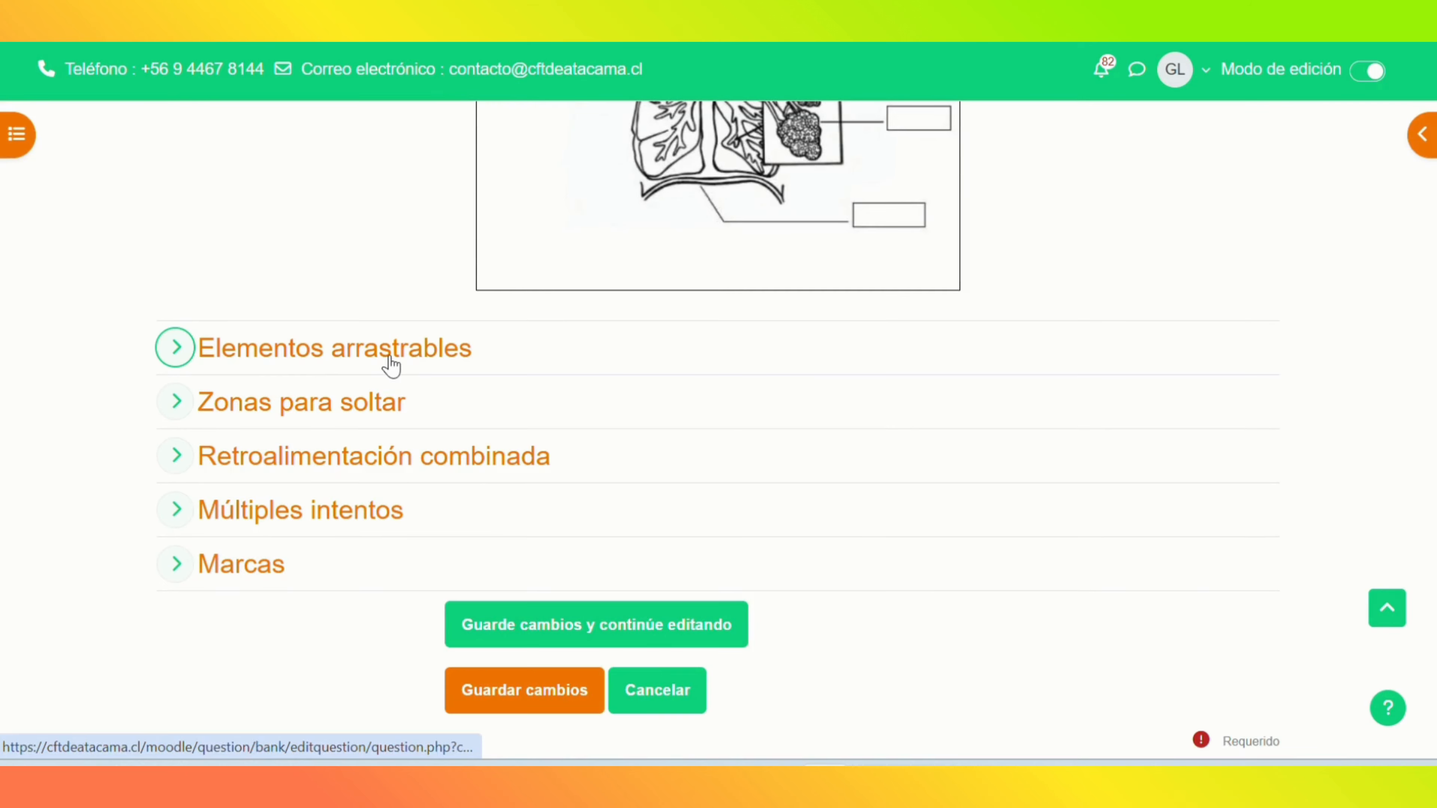
{"action": "left_click", "coordinate": [390, 362]}
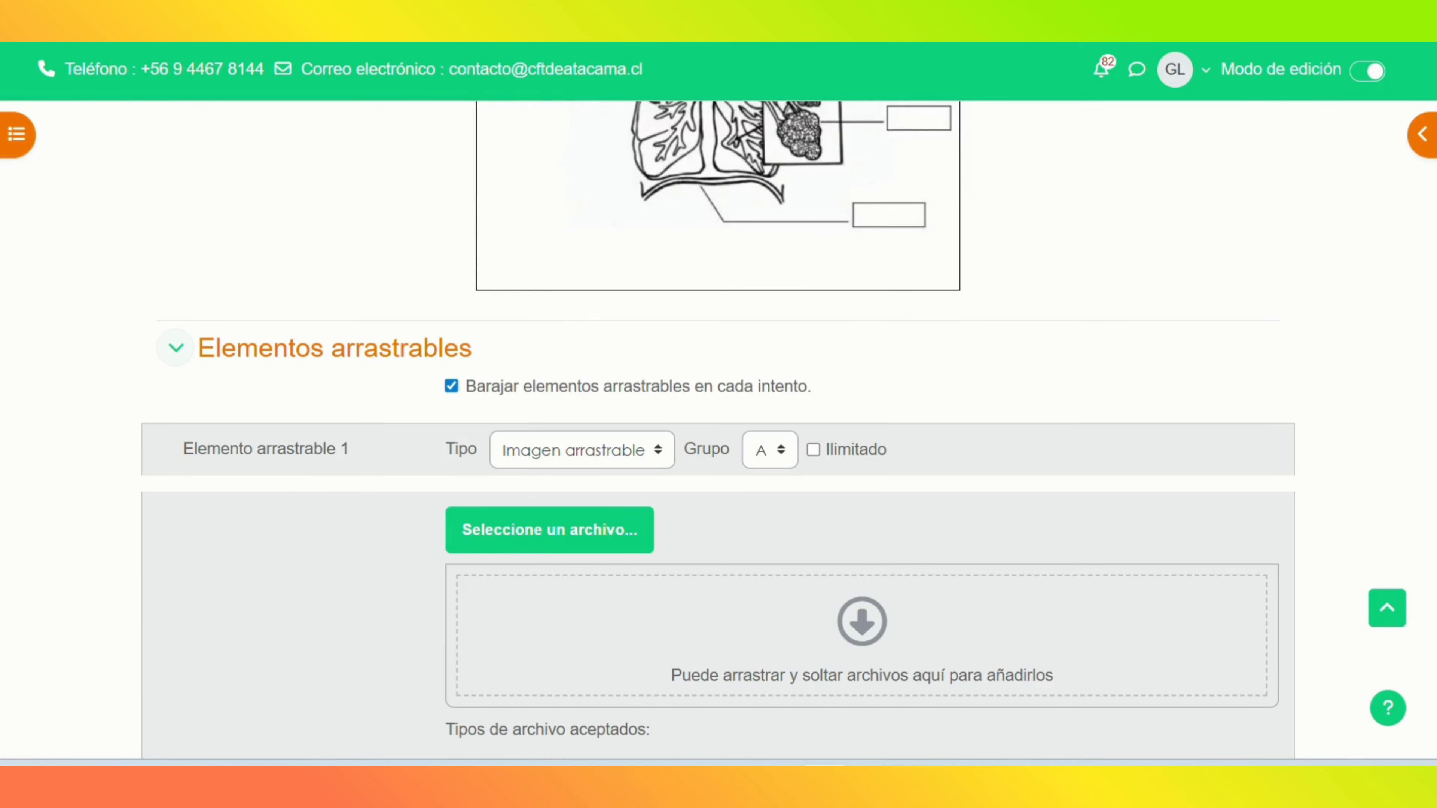
{"action": "scroll", "coordinate": [719, 431], "scroll_direction": "down", "scroll_amount": 5}
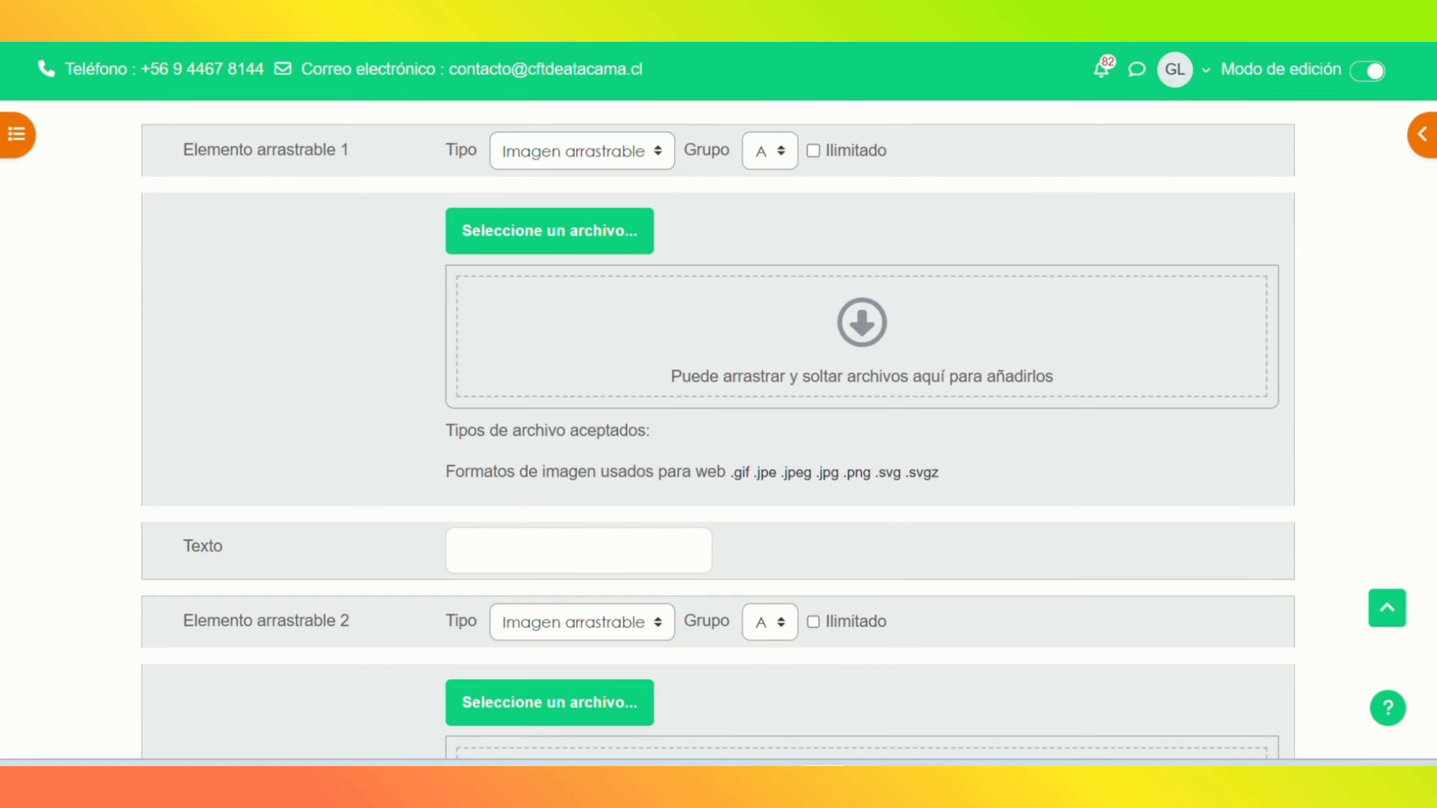
Step: Switch to the Word document and look up the first label, "Cavidad Nasal", in the numbered list beside the respiratory system image
{"action": "left_click", "coordinate": [674, 679]}
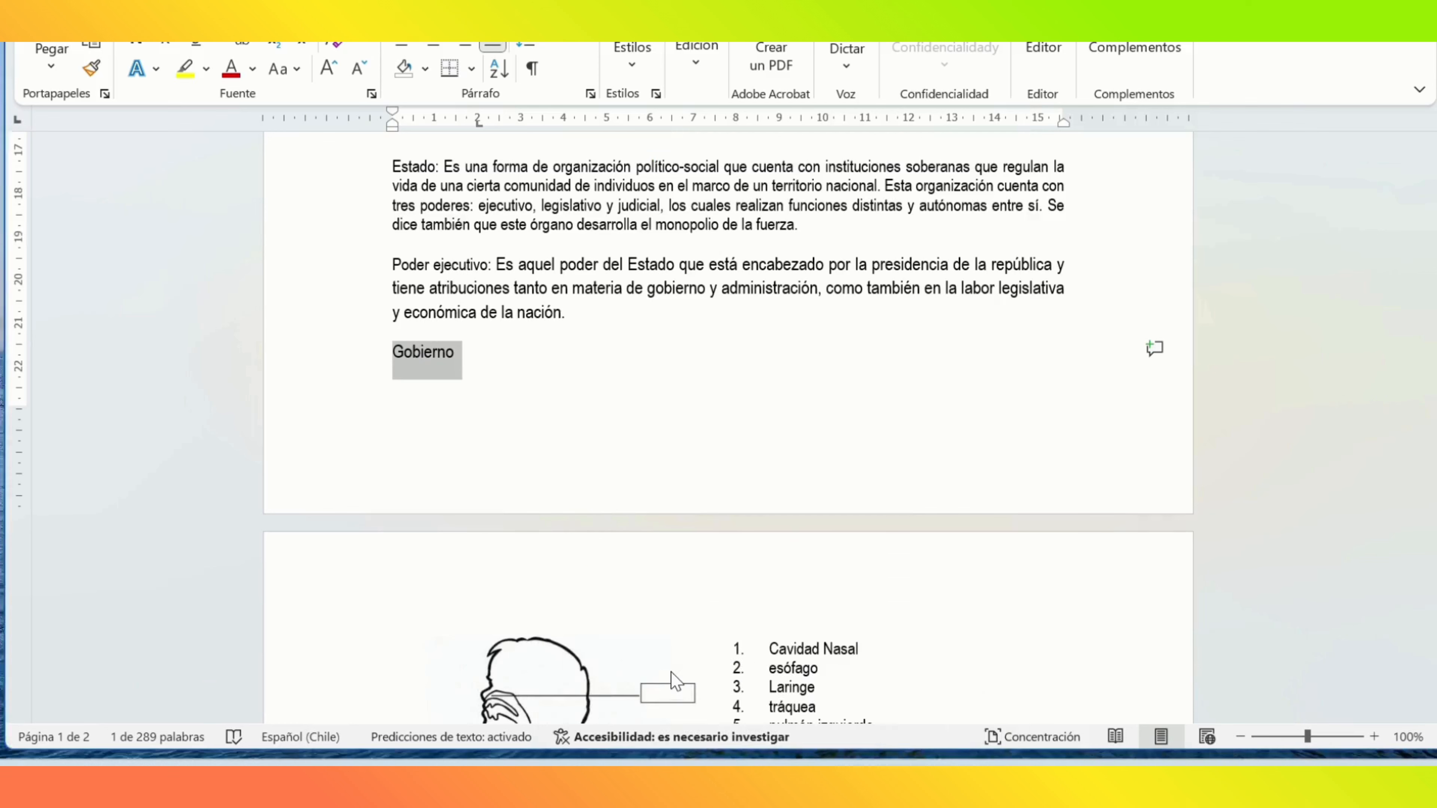
{"action": "left_click_drag", "start_coordinate": [1435, 395], "coordinate": [1435, 439]}
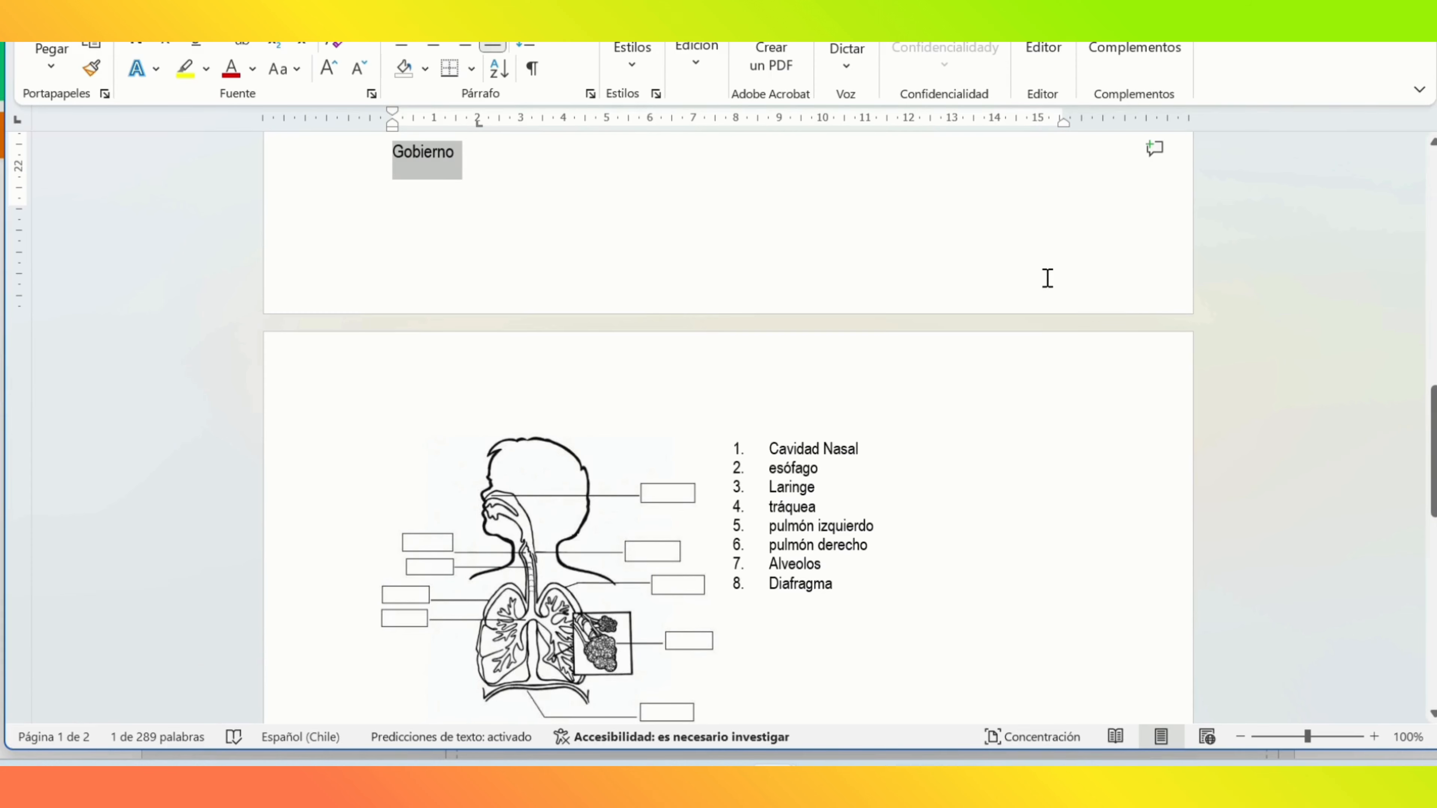
{"action": "left_click", "coordinate": [773, 449]}
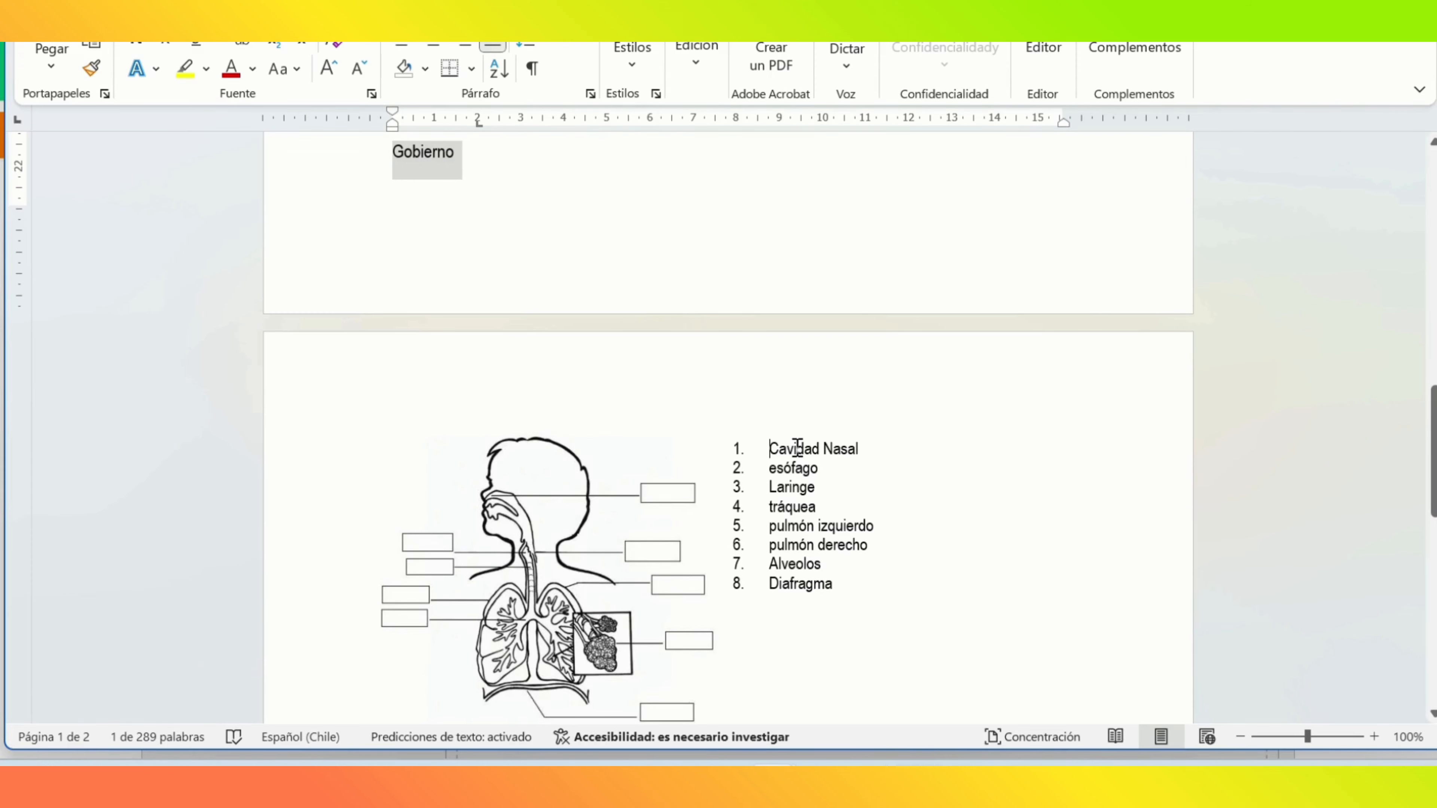
{"action": "left_click_drag", "start_coordinate": [797, 448], "coordinate": [859, 449]}
{"action": "left_click", "coordinate": [859, 448]}
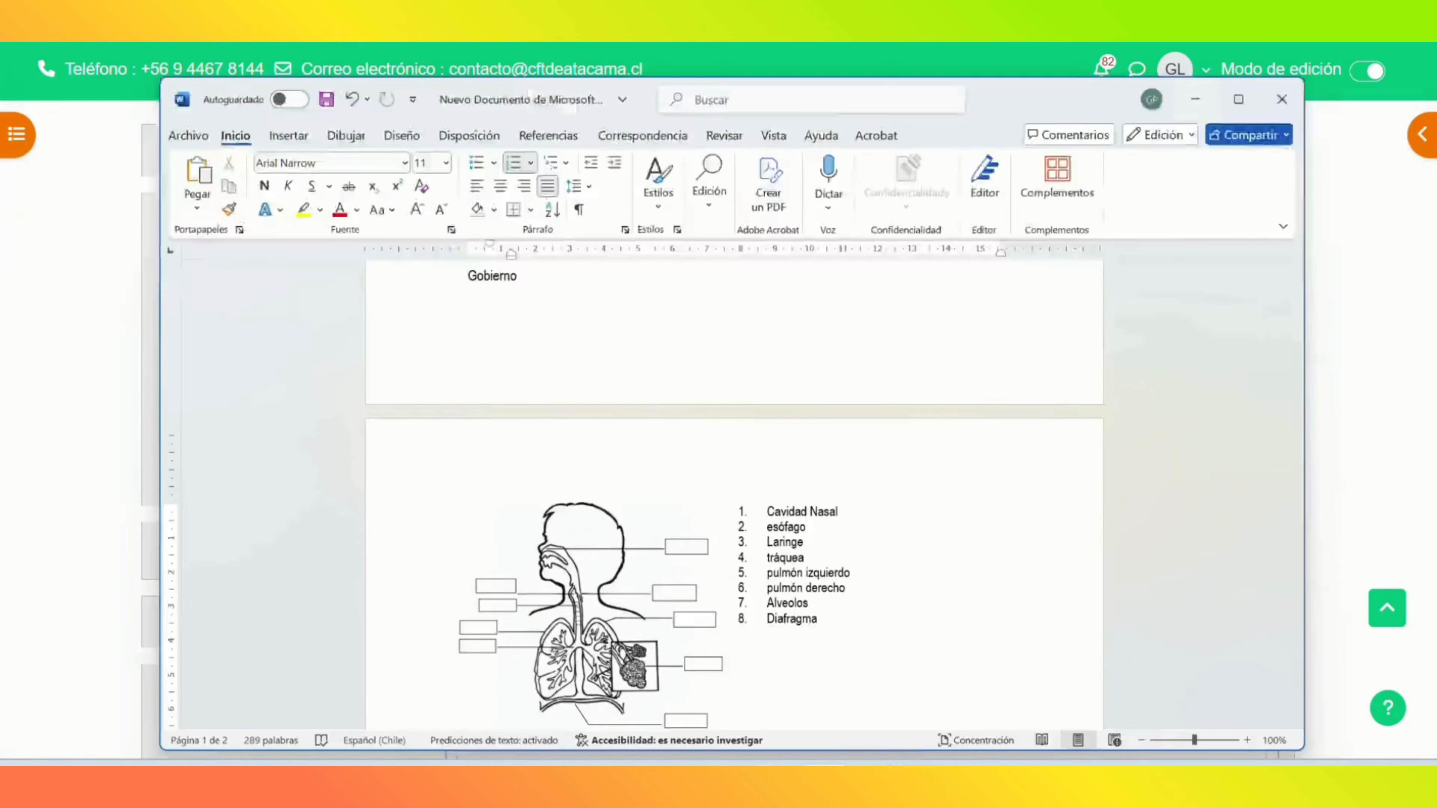
{"action": "key", "text": "alt+Tab"}
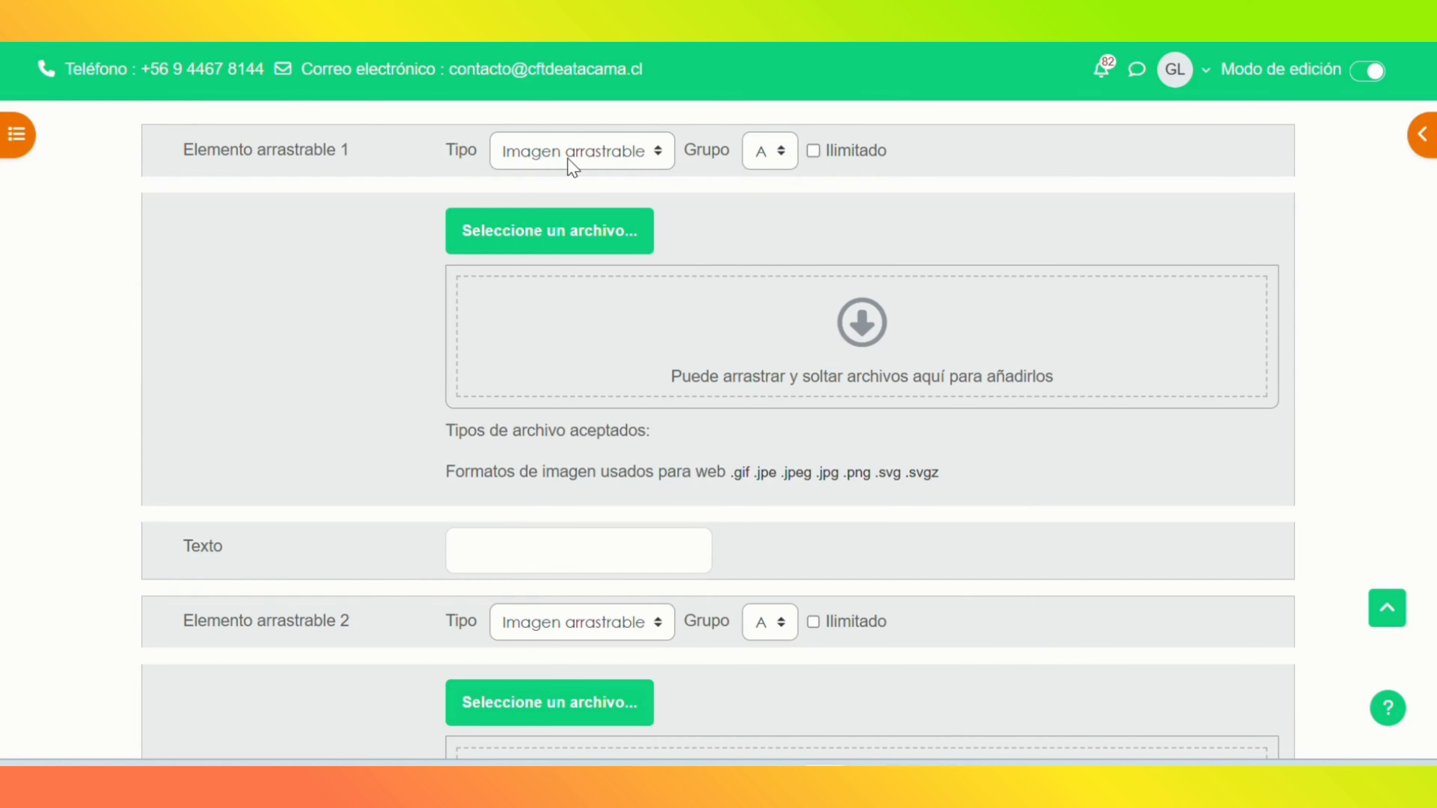
Step: Set draggable element 1 to type "Texto arrastrable" with the text "Cavidad Nasal"
{"action": "left_click", "coordinate": [591, 152]}
{"action": "left_click", "coordinate": [634, 210]}
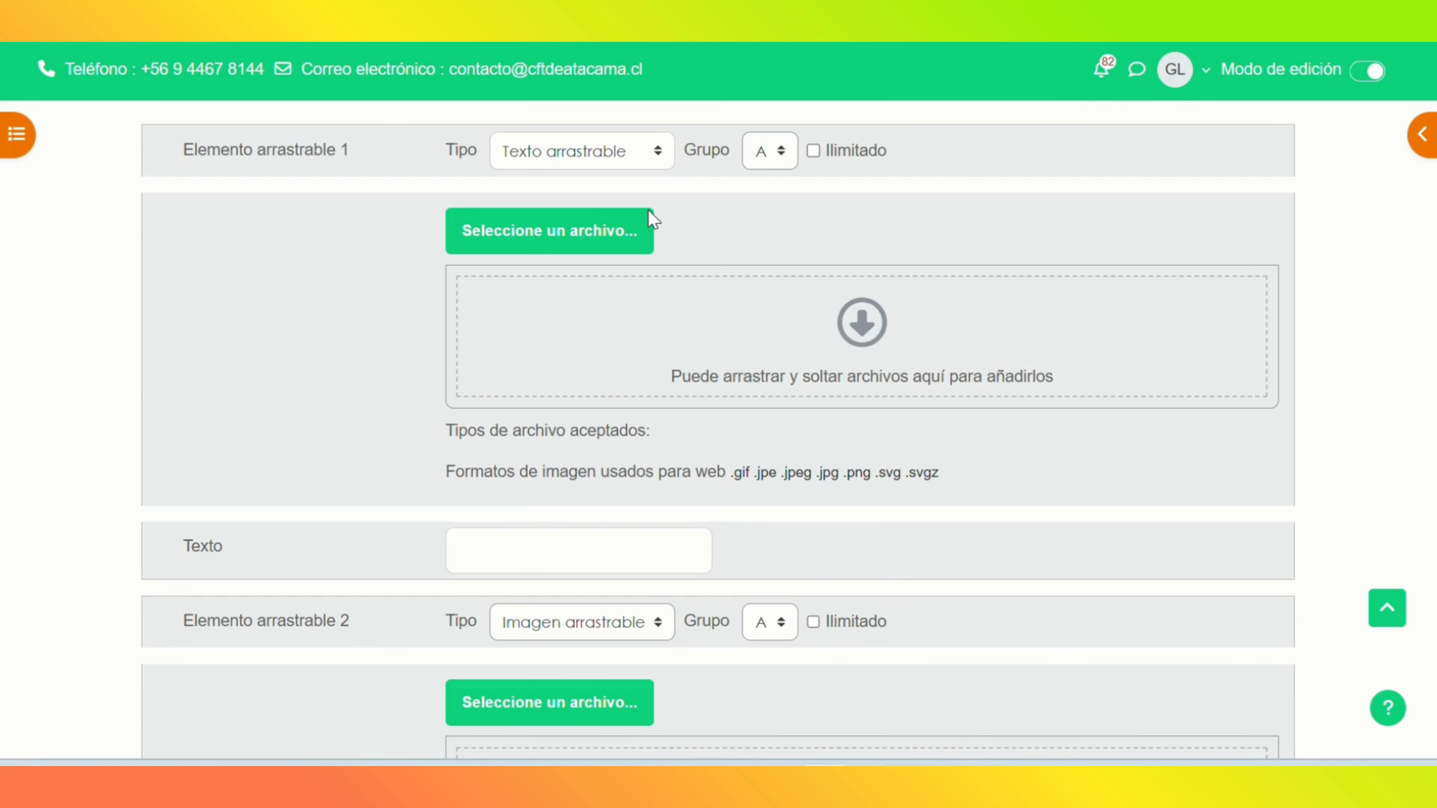
{"action": "left_click", "coordinate": [568, 552]}
{"action": "type", "text": "Cavidad Nasal"}
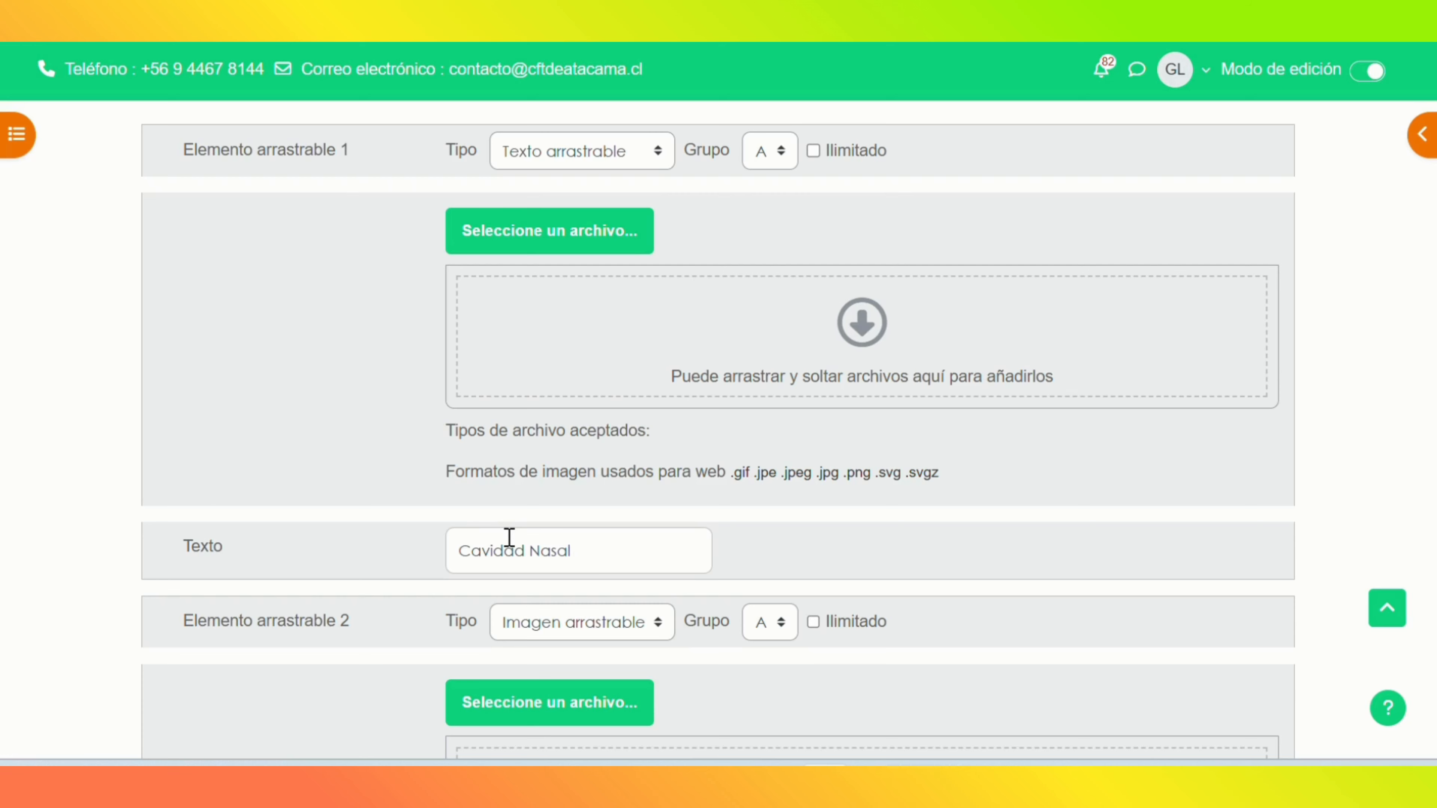
Step: Set the type of draggable element 2 to "Texto arrastrable"
{"action": "scroll", "coordinate": [509, 538], "scroll_direction": "down", "scroll_amount": 7}
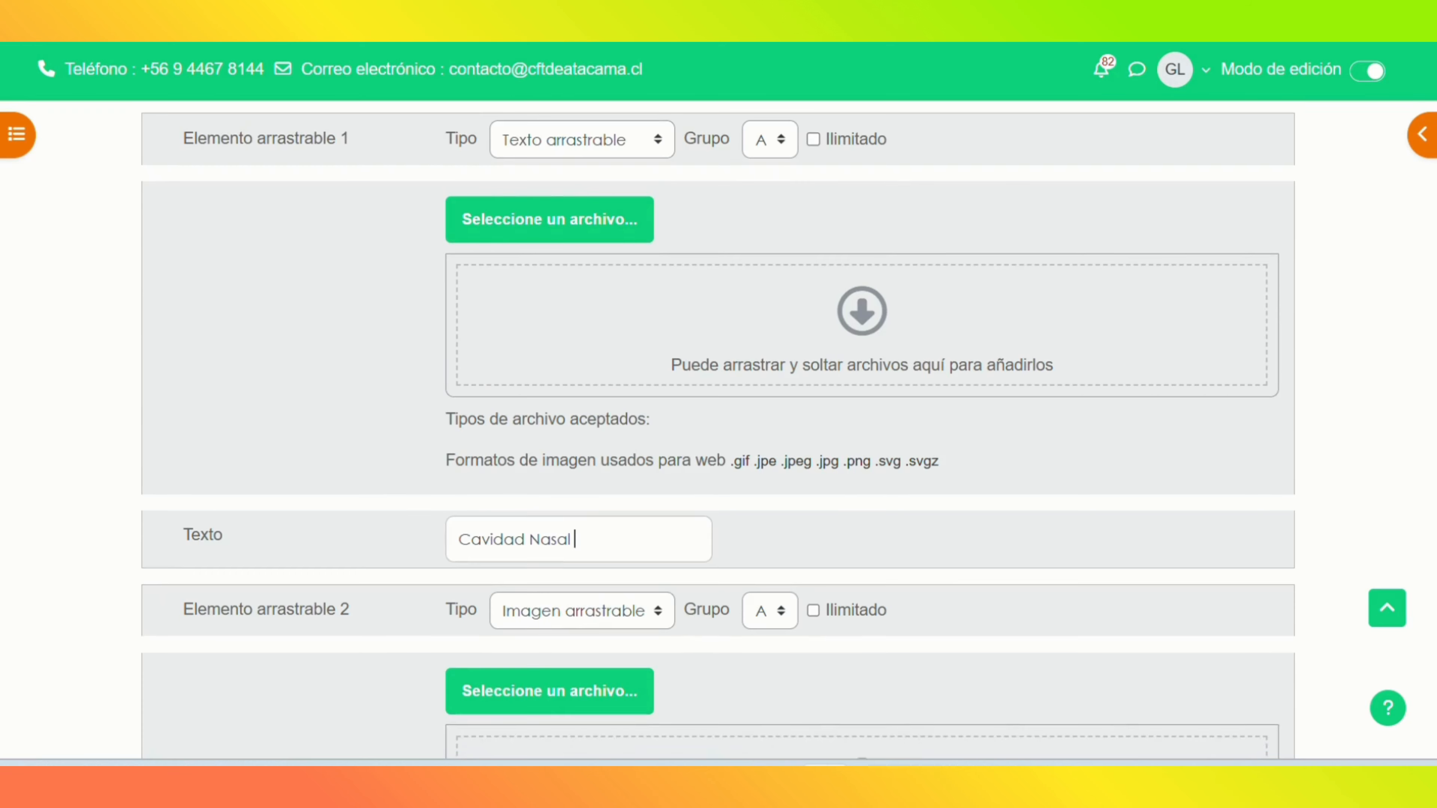
{"action": "left_click", "coordinate": [630, 209]}
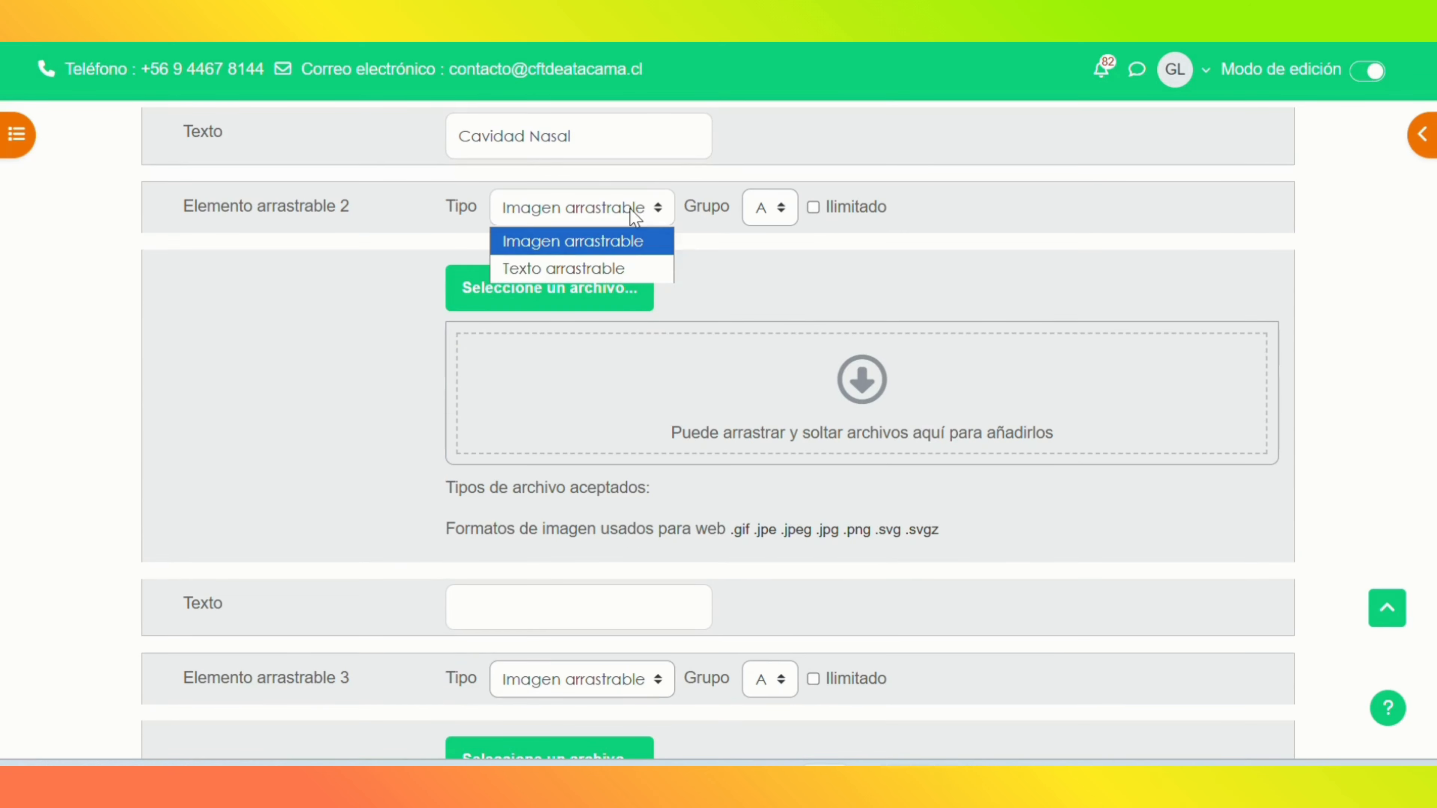
{"action": "left_click", "coordinate": [560, 269]}
Step: Copy the word "esófago" from the numbered list in the Word document and return to the Moodle question form
{"action": "mouse_move", "coordinate": [738, 758]}
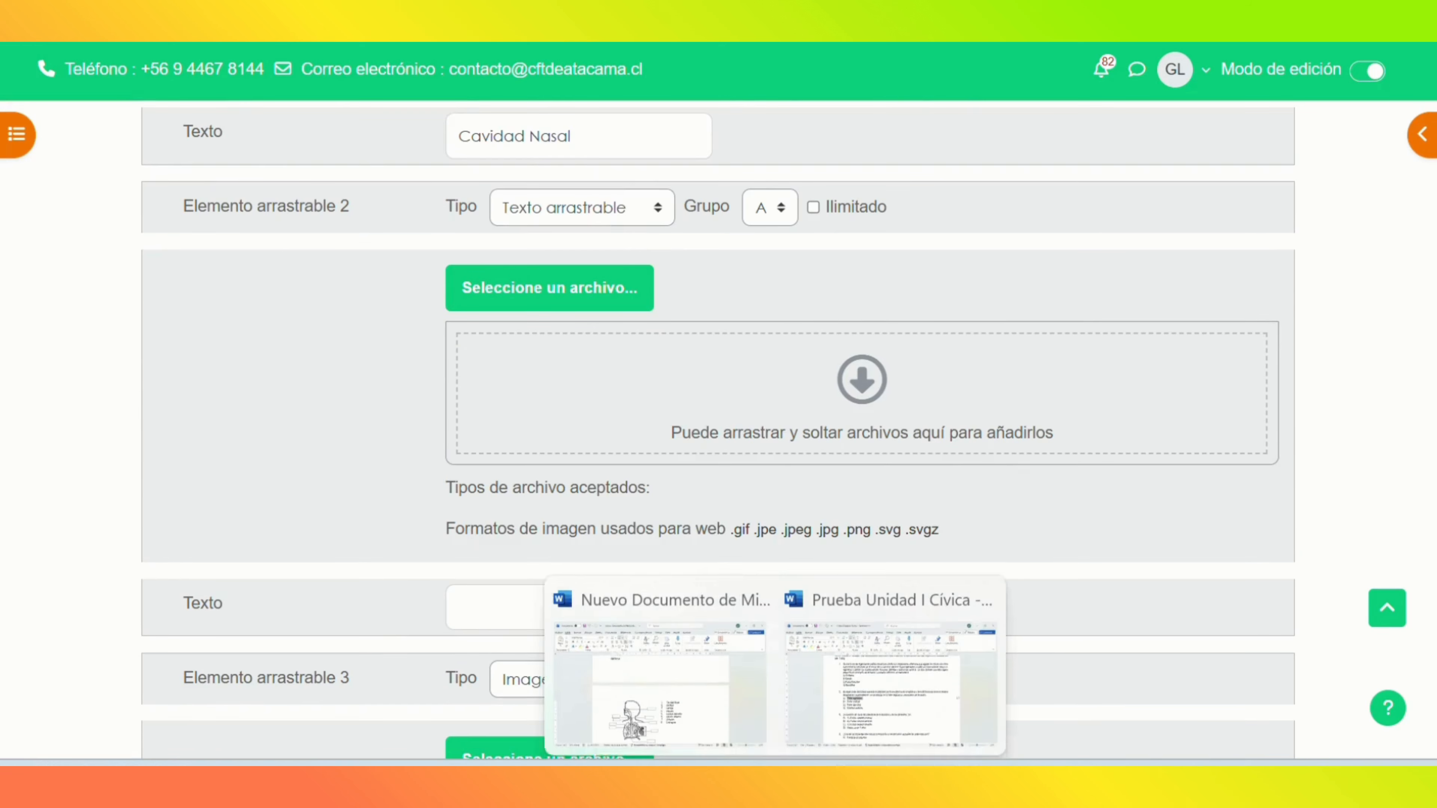
{"action": "left_click", "coordinate": [661, 679]}
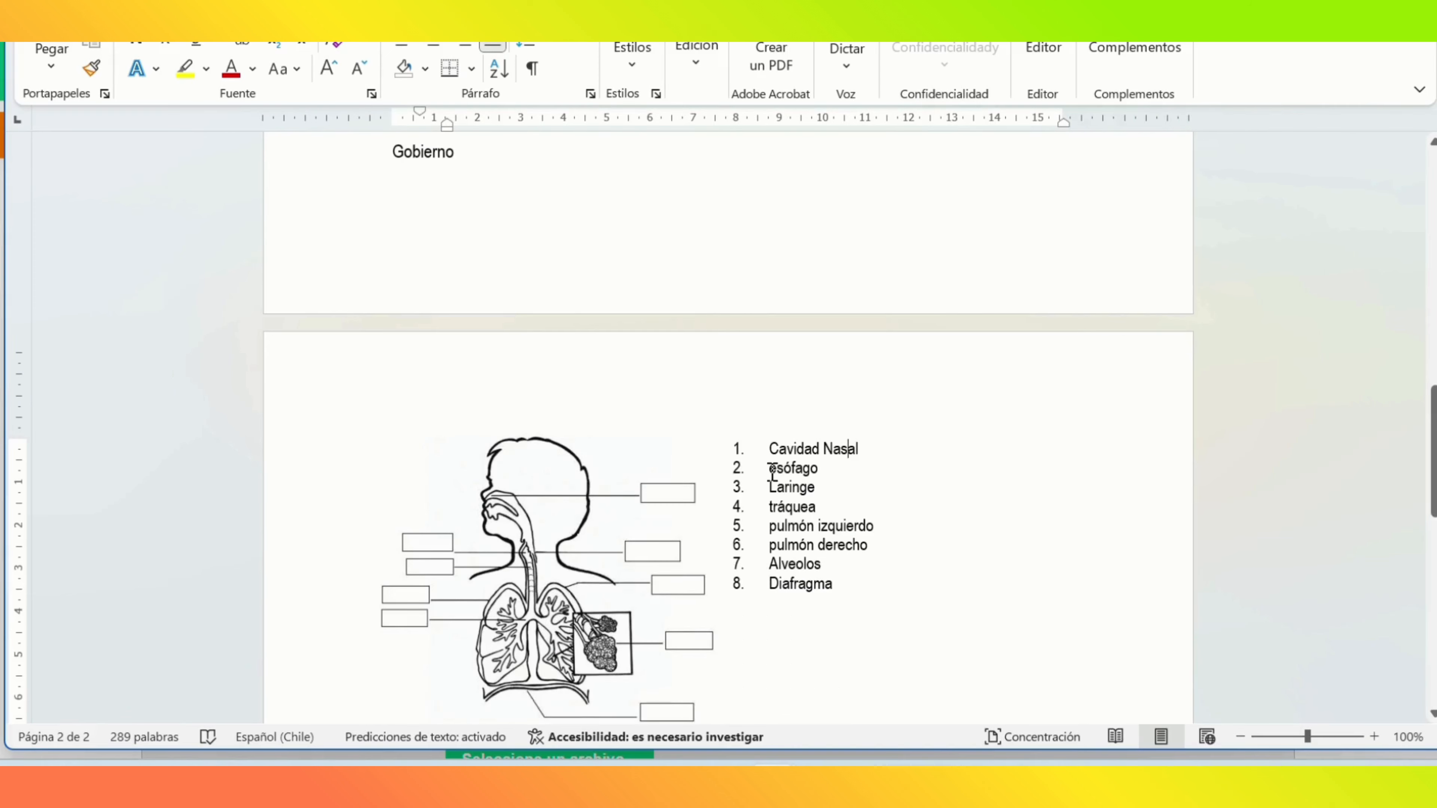
{"action": "double_click", "coordinate": [793, 469]}
{"action": "right_click", "coordinate": [819, 469]}
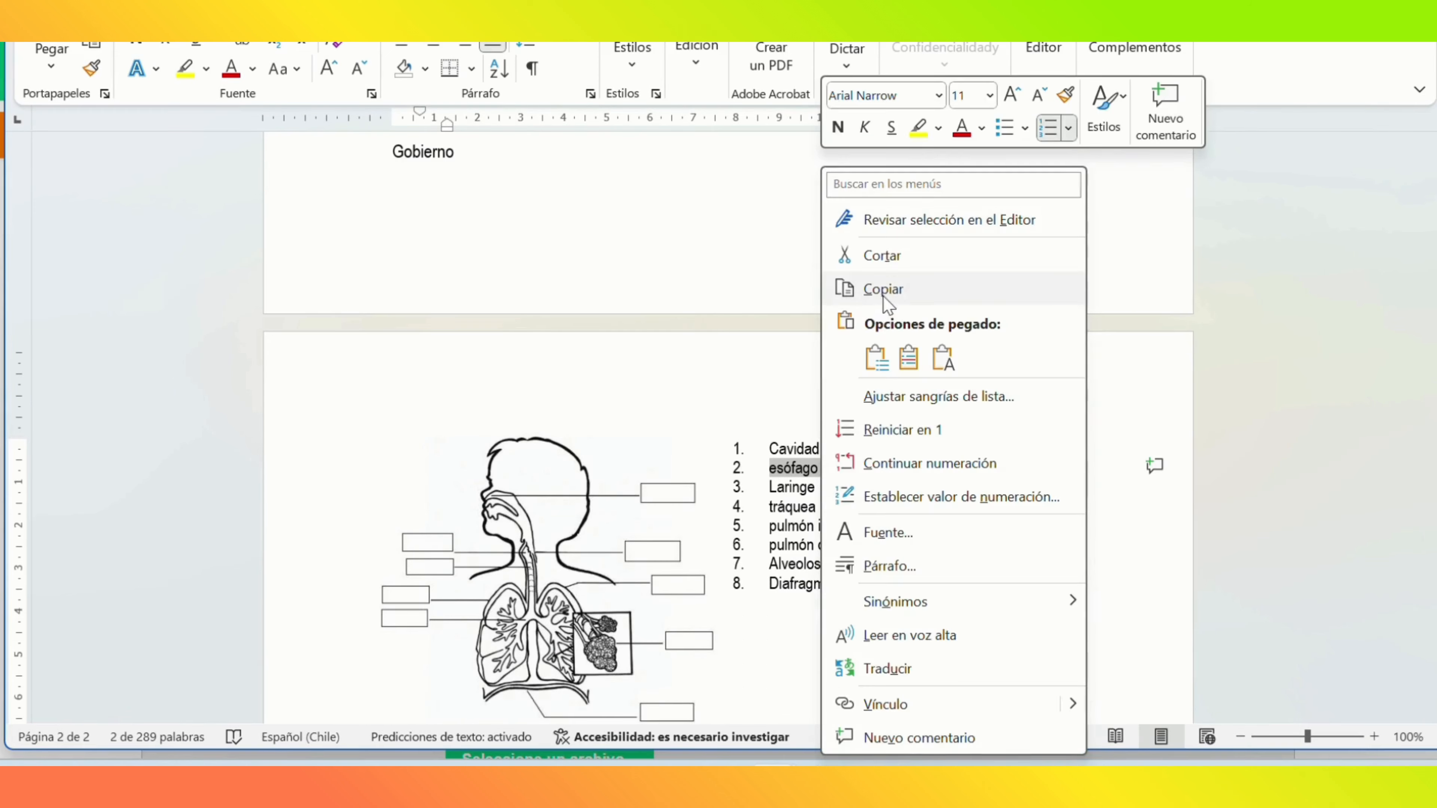
{"action": "left_click", "coordinate": [871, 291]}
{"action": "key", "text": "alt+Tab"}
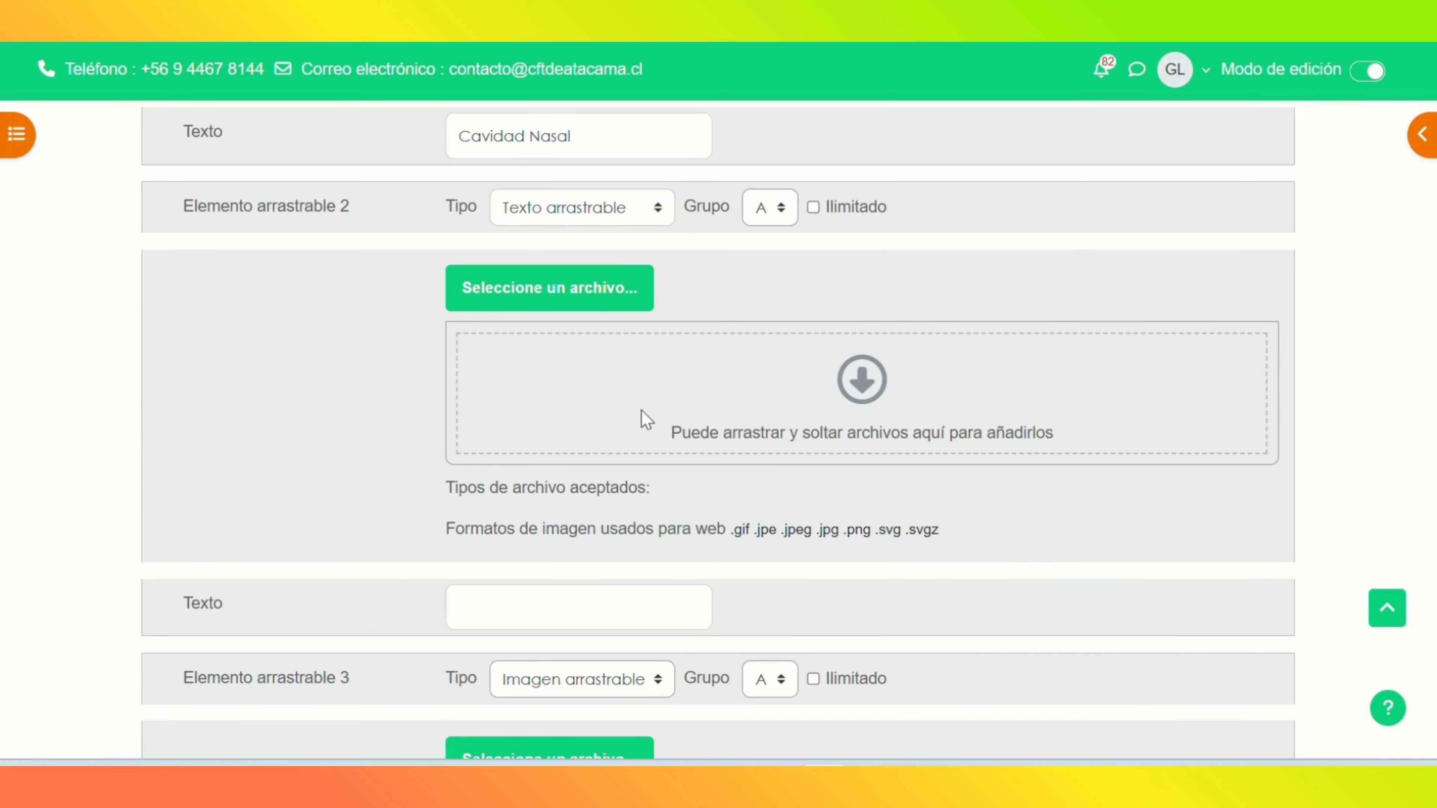
Step: Paste "esófago" as the text of draggable element 2 and remove the list number in front of it
{"action": "left_click", "coordinate": [567, 594]}
{"action": "key", "text": "ctrl+v"}
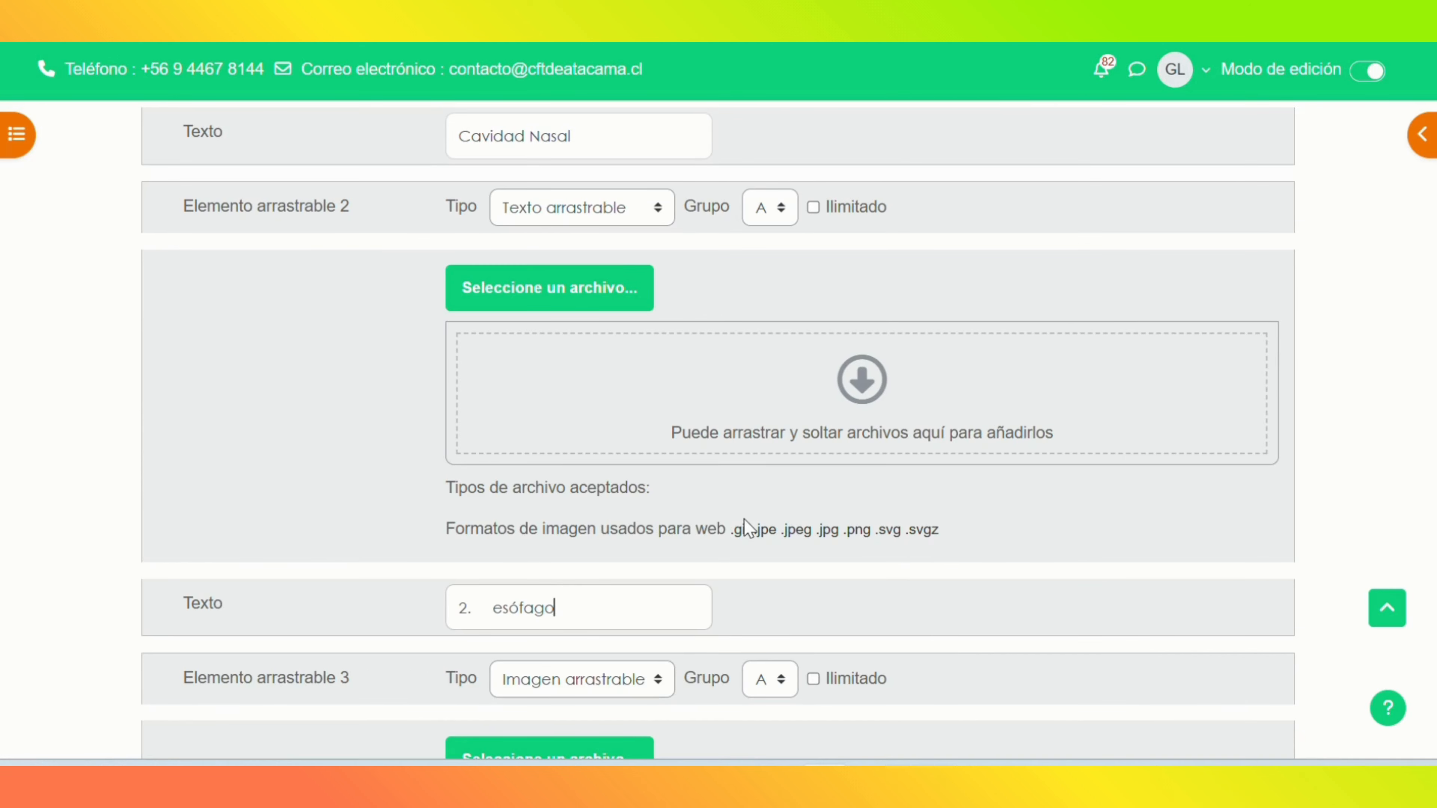
{"action": "left_click", "coordinate": [497, 610]}
{"action": "key", "text": "BackSpace"}
{"action": "key", "text": "BackSpace"}
{"action": "key", "text": "BackSpace"}
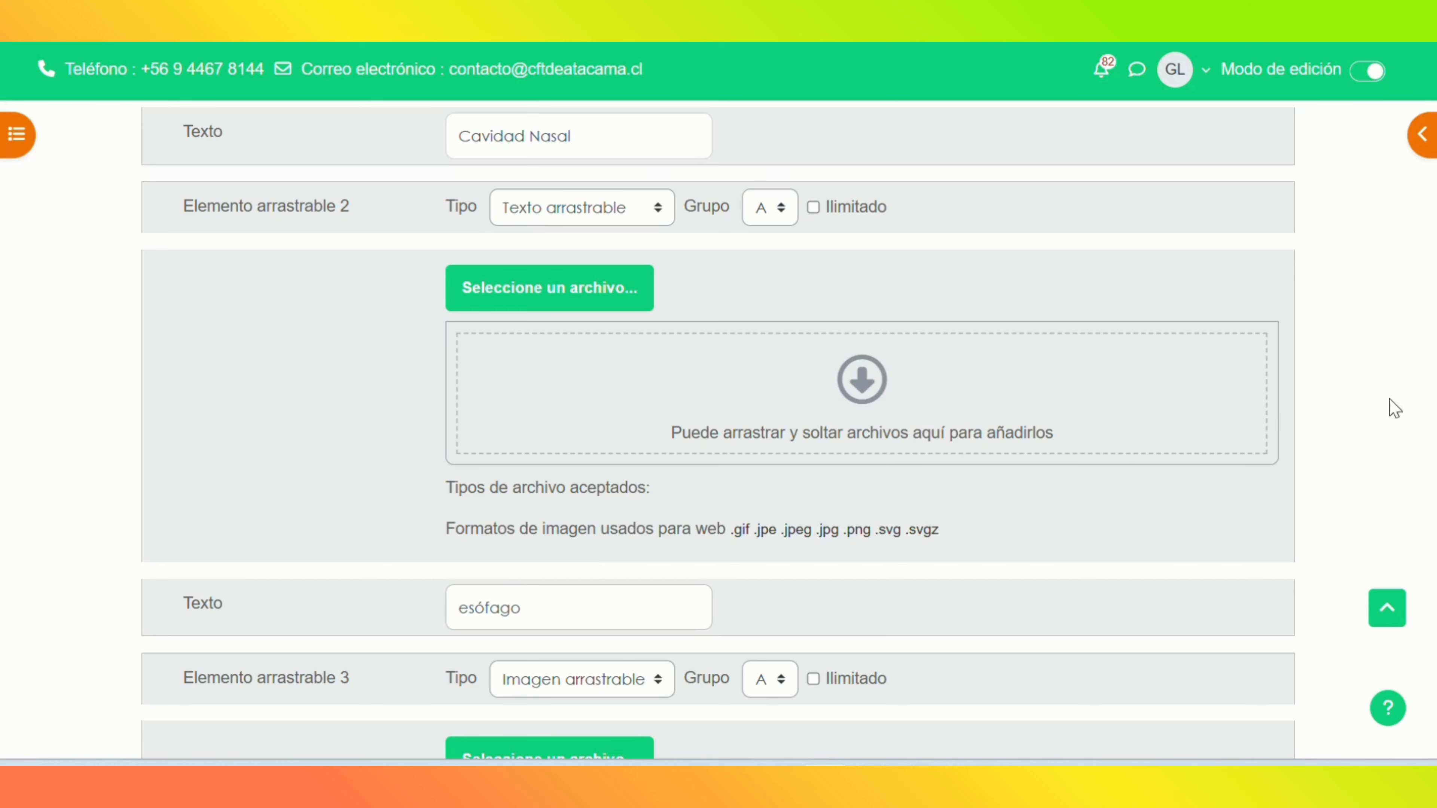
Step: Set draggable element 3 to type "Texto arrastrable" with the text "Faringe"
{"action": "scroll", "coordinate": [718, 431], "scroll_direction": "down", "scroll_amount": 10}
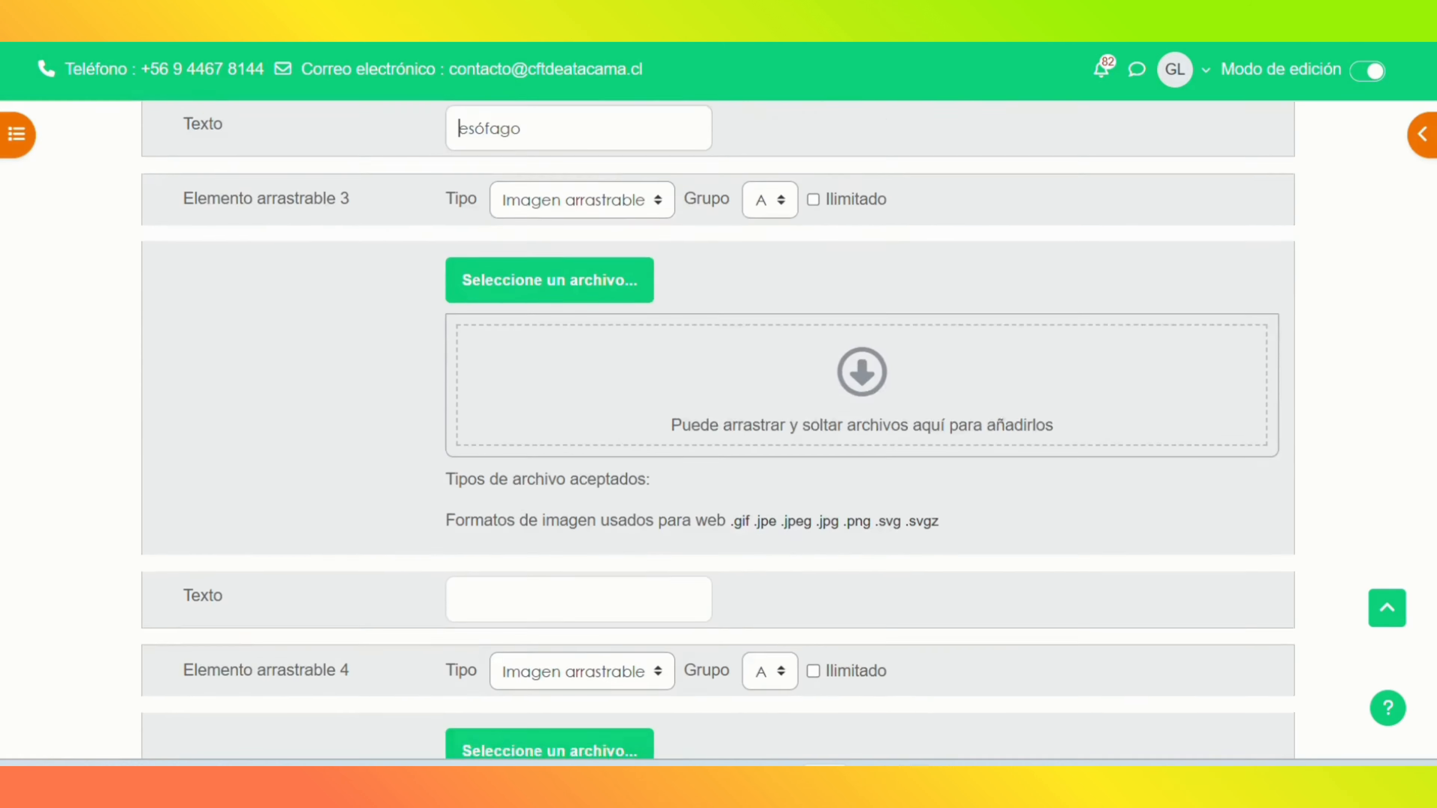
{"action": "scroll", "coordinate": [1433, 350], "scroll_direction": "up", "scroll_amount": 20}
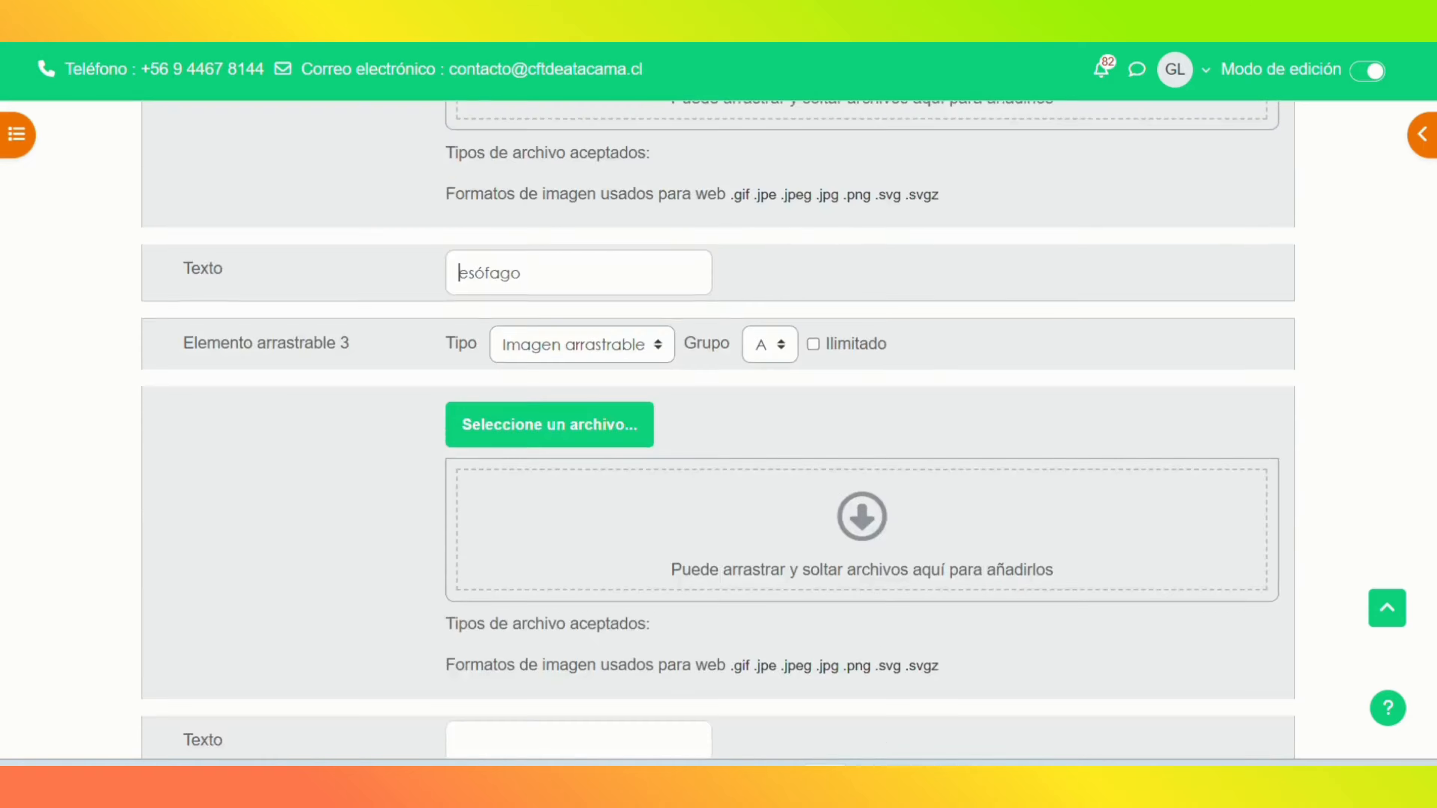
{"action": "scroll", "coordinate": [1433, 349], "scroll_direction": "down", "scroll_amount": 12}
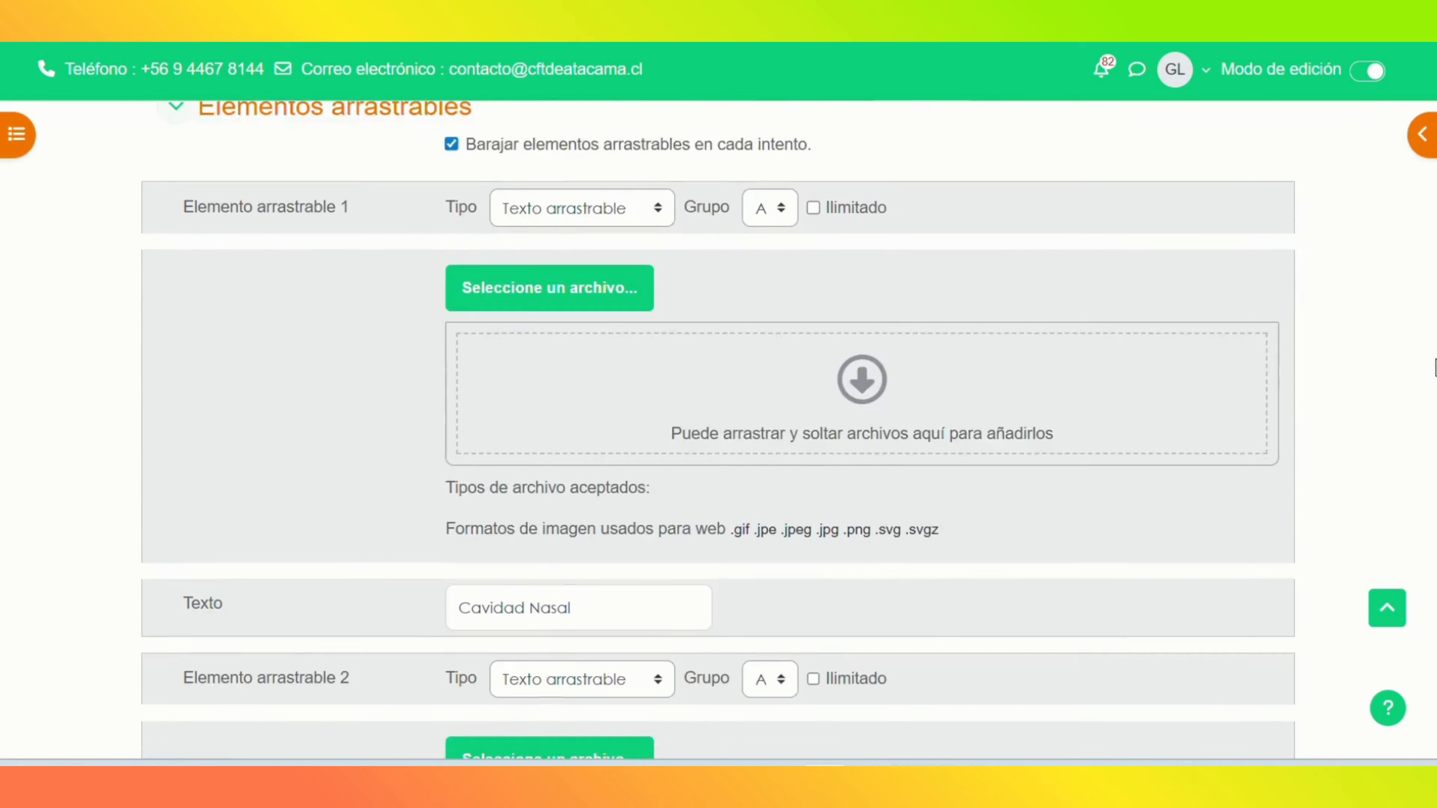
{"action": "scroll", "coordinate": [1433, 421], "scroll_direction": "down", "scroll_amount": 8}
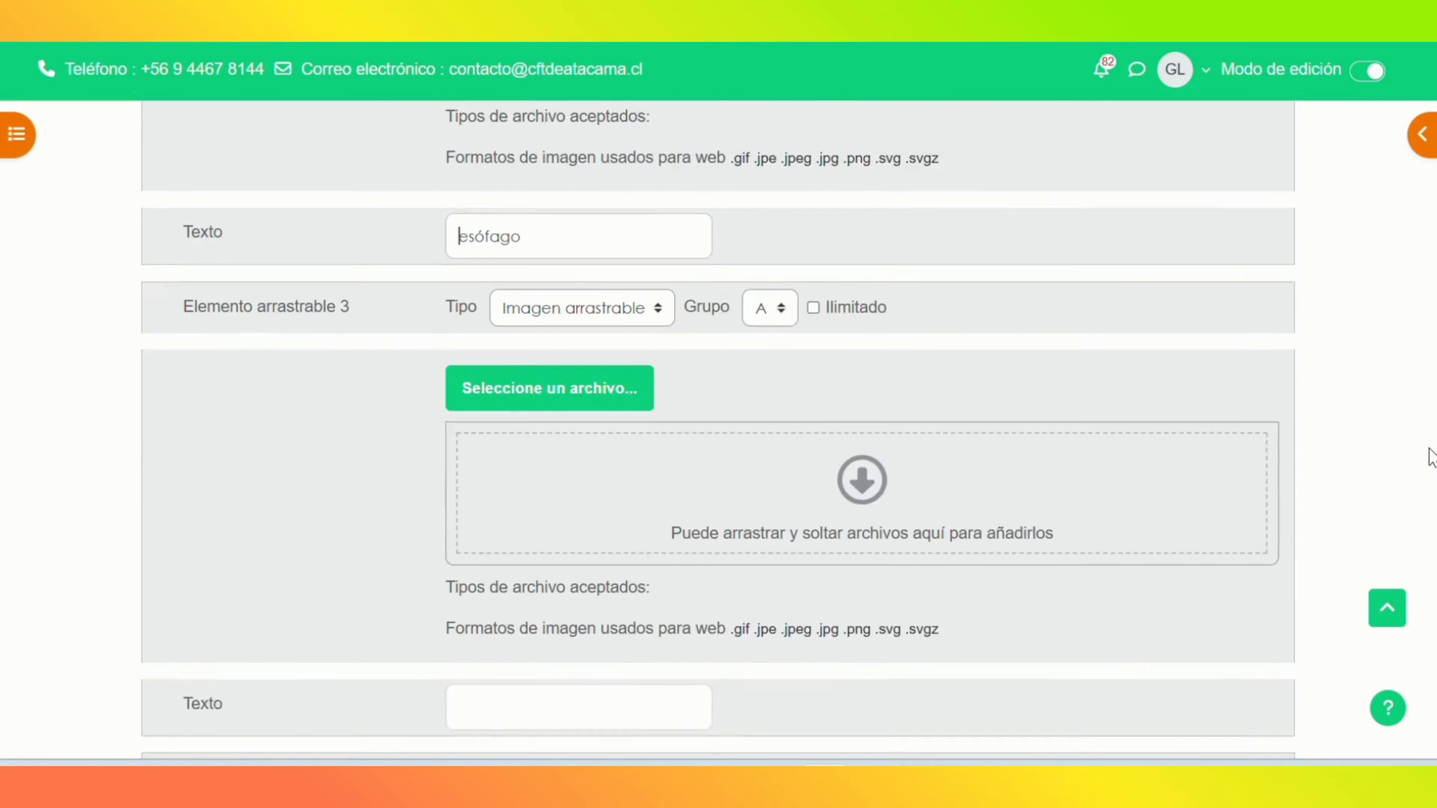
{"action": "left_click", "coordinate": [585, 151]}
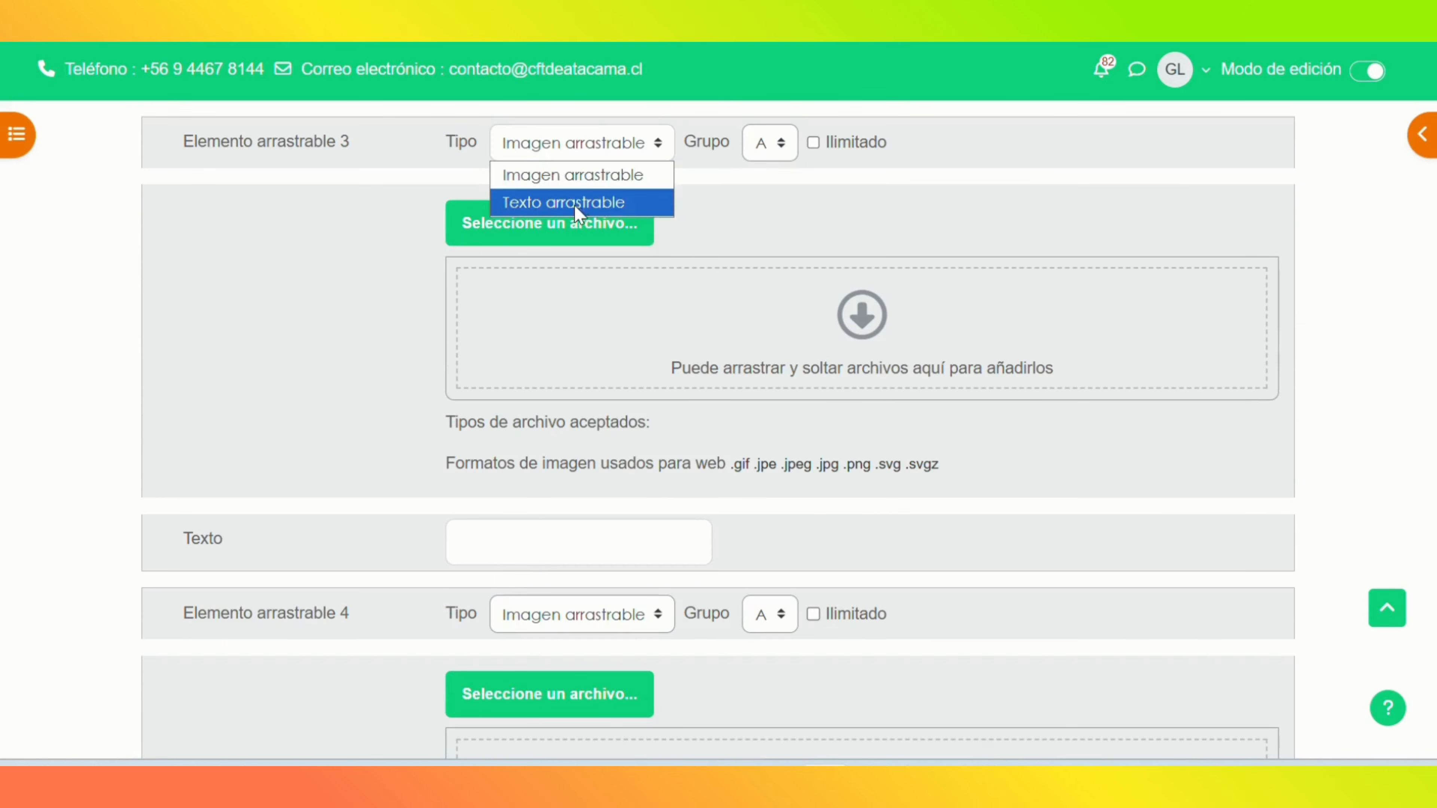
{"action": "left_click", "coordinate": [515, 202]}
{"action": "left_click", "coordinate": [510, 547]}
{"action": "type", "text": "Faringe"}
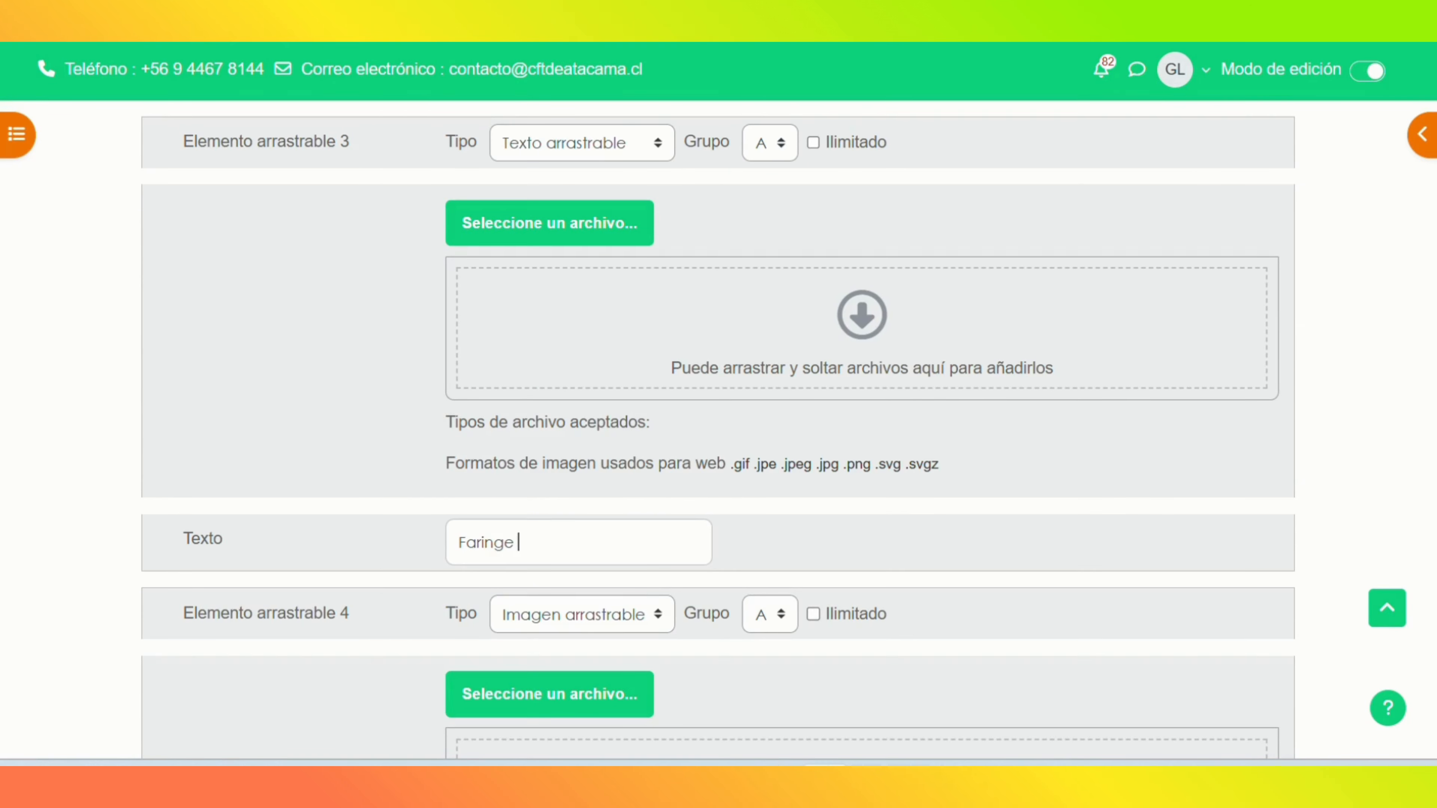
Step: Set the type of draggable element 4 to "Texto arrastrable"
{"action": "scroll", "coordinate": [719, 431], "scroll_direction": "down", "scroll_amount": 7}
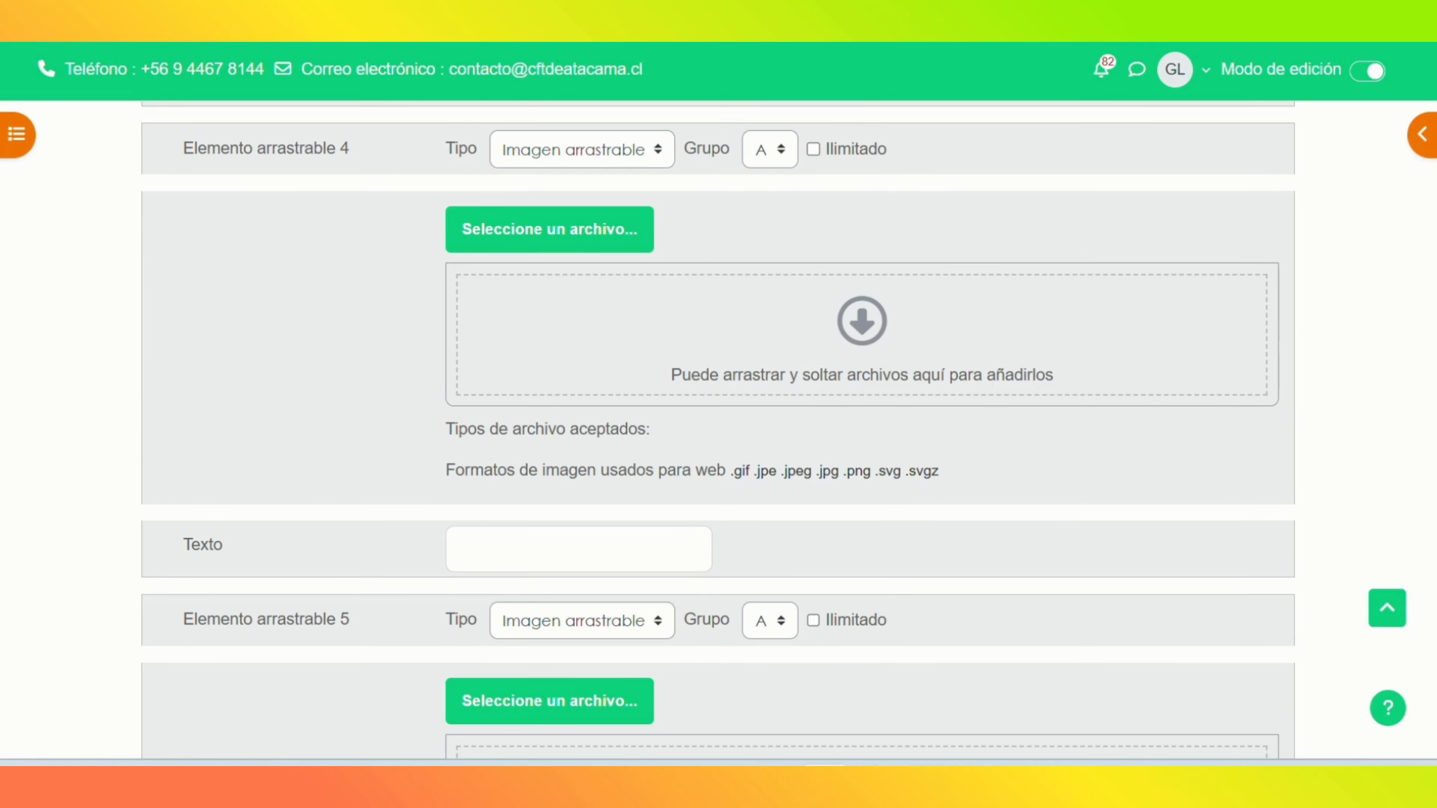
{"action": "left_click", "coordinate": [582, 149]}
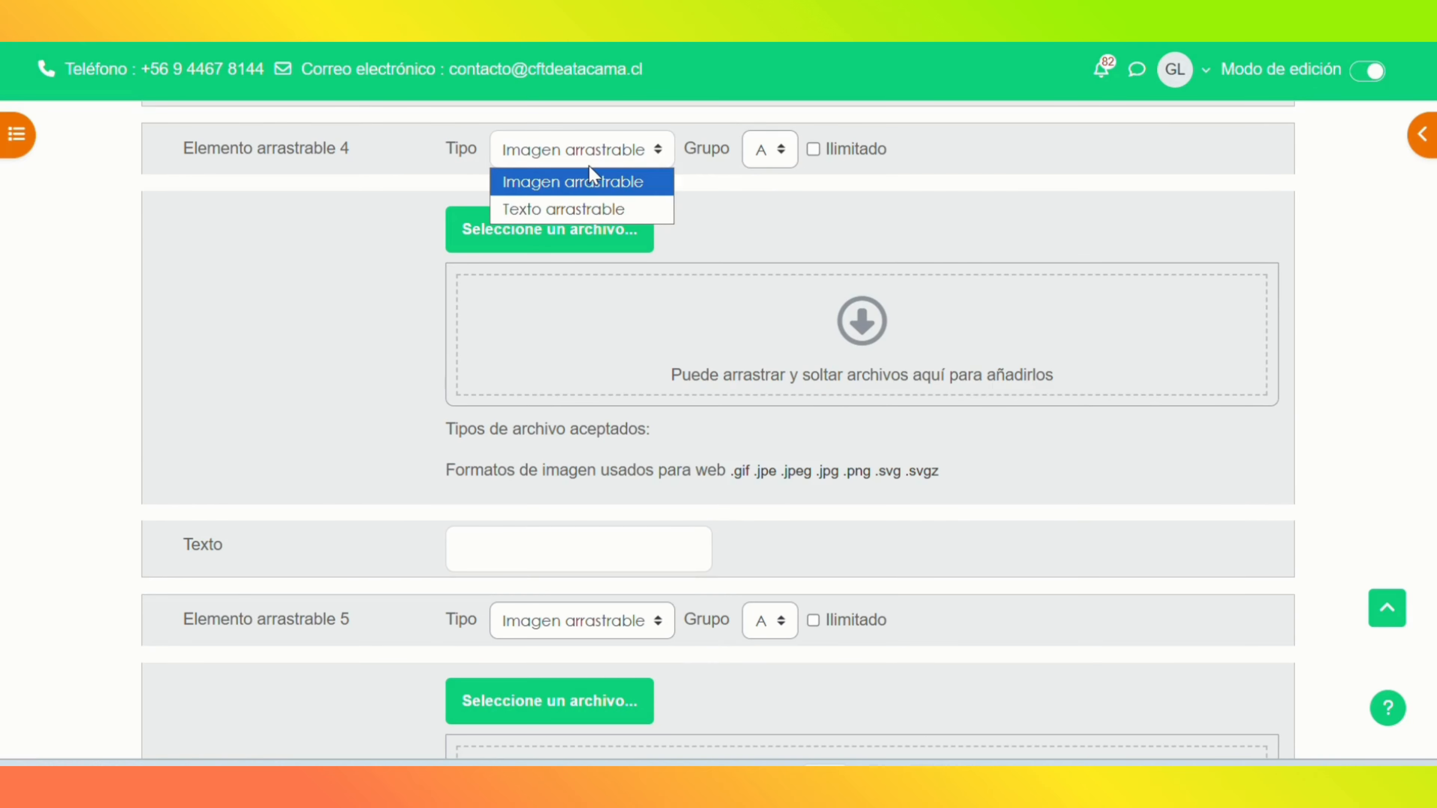
{"action": "left_click", "coordinate": [566, 209]}
{"action": "scroll", "coordinate": [1434, 464], "scroll_direction": "up", "scroll_amount": 8}
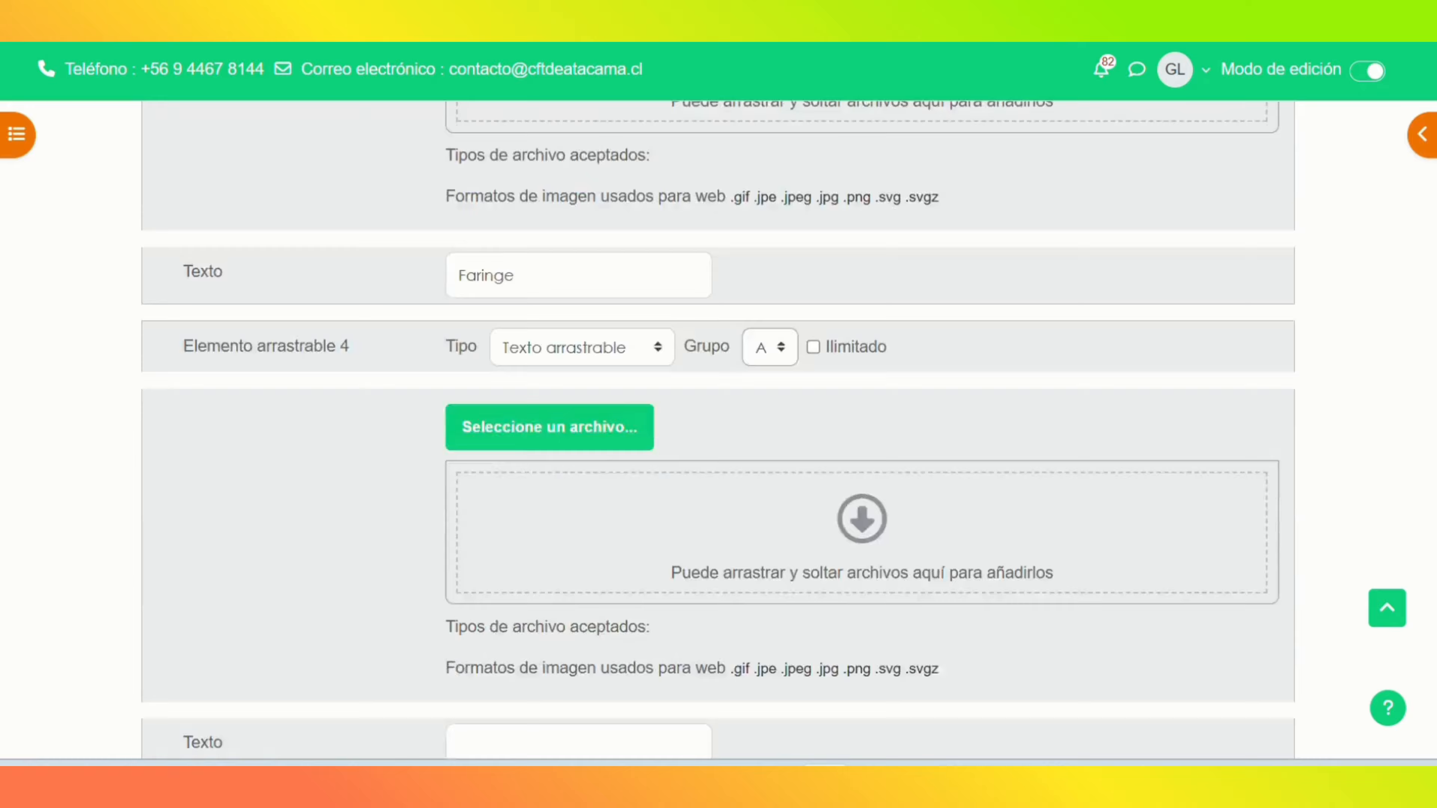
{"action": "scroll", "coordinate": [1434, 464], "scroll_direction": "down", "scroll_amount": 2}
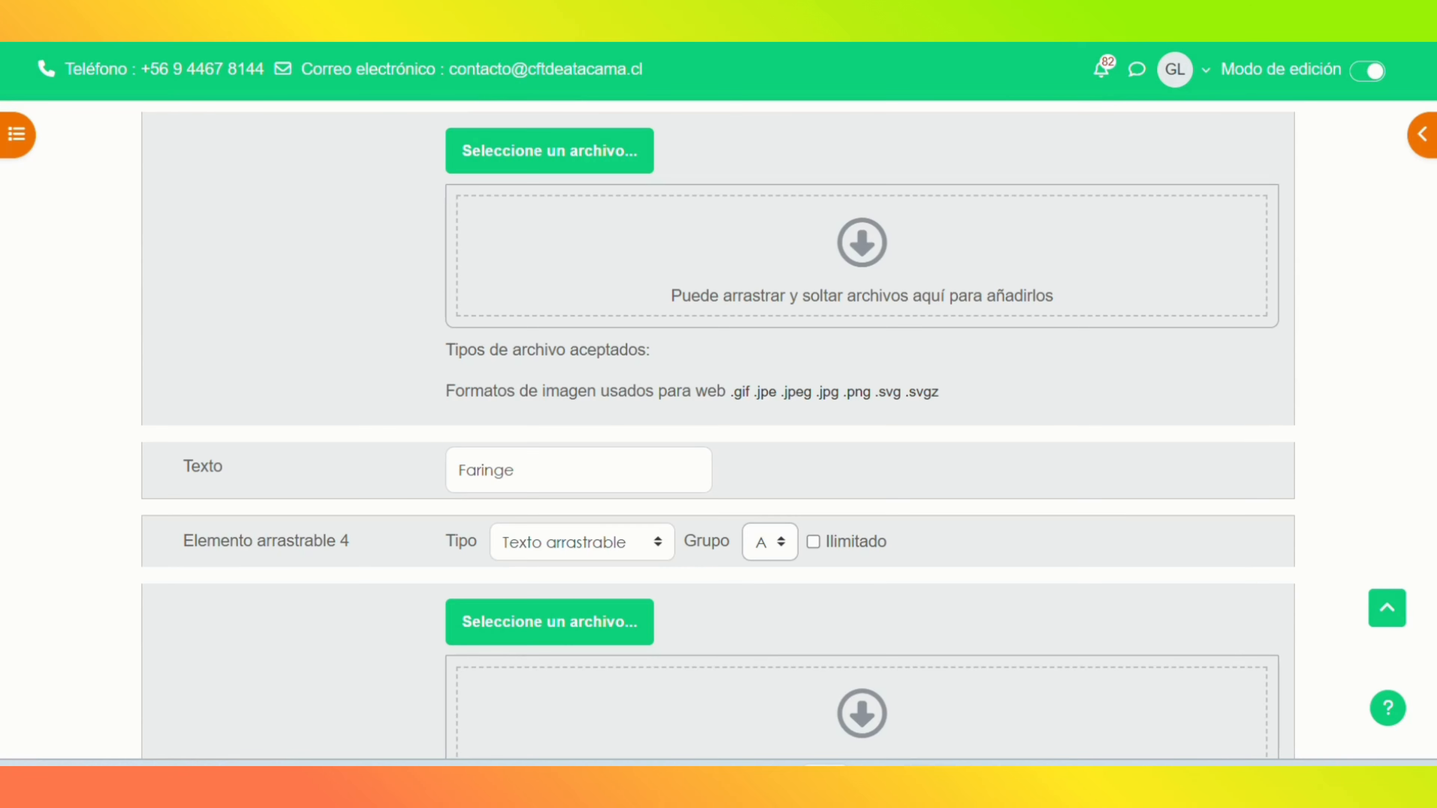
{"action": "scroll", "coordinate": [718, 430], "scroll_direction": "down", "scroll_amount": 6}
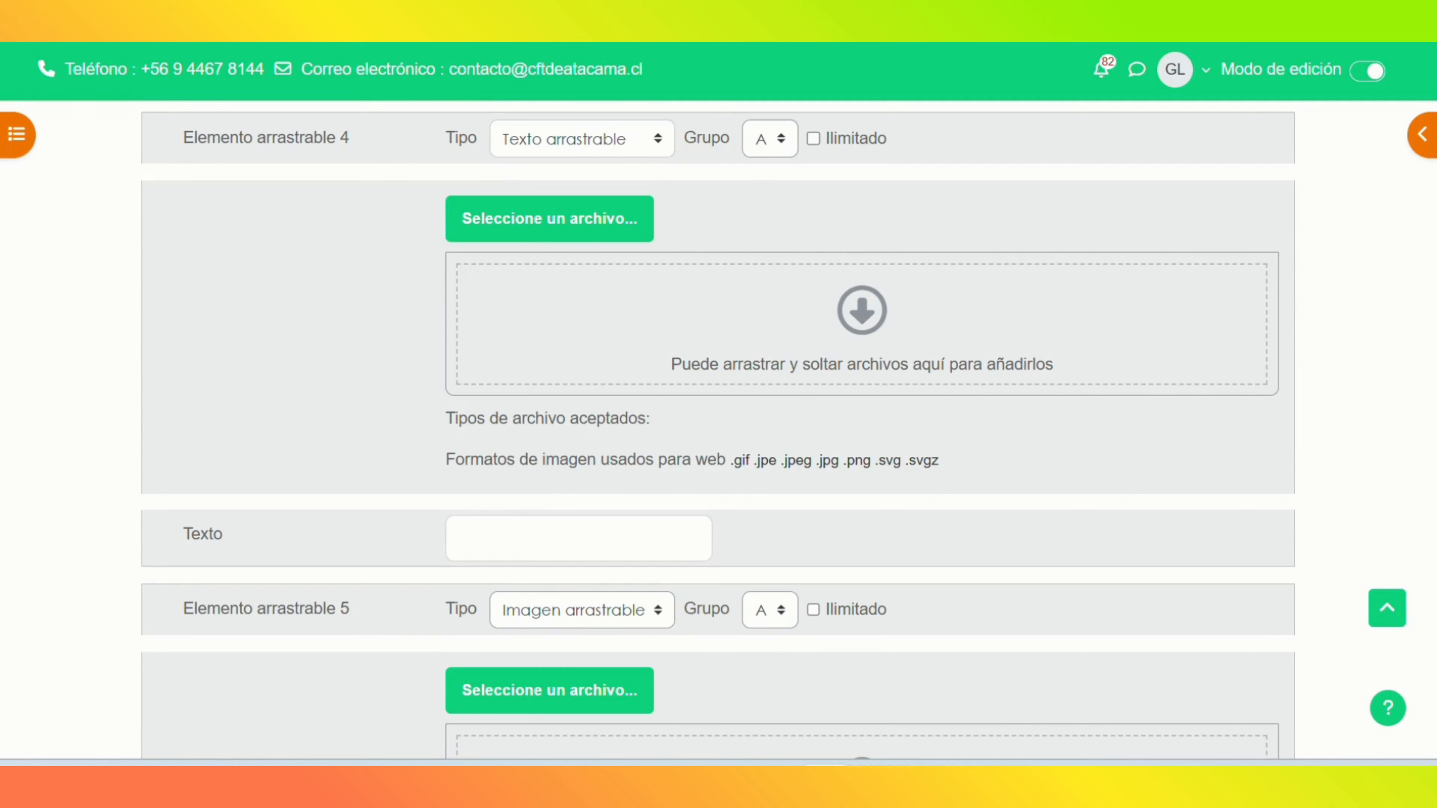
{"action": "scroll", "coordinate": [1434, 464], "scroll_direction": "up", "scroll_amount": 1}
{"action": "scroll", "coordinate": [1434, 464], "scroll_direction": "down", "scroll_amount": 1}
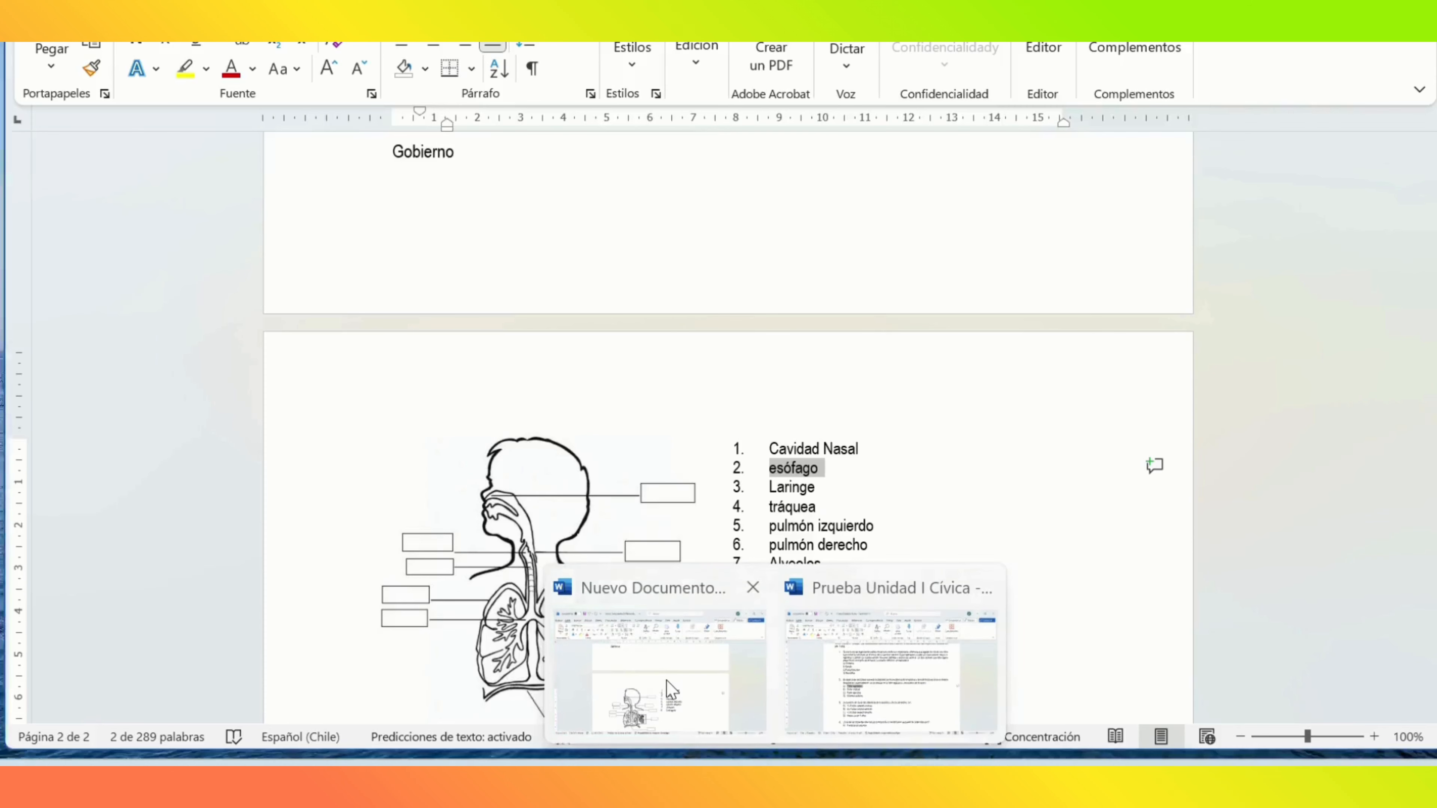
Step: Copy the word "tráquea" from the Word document's numbered list and return to the Moodle question form
{"action": "left_click", "coordinate": [668, 685]}
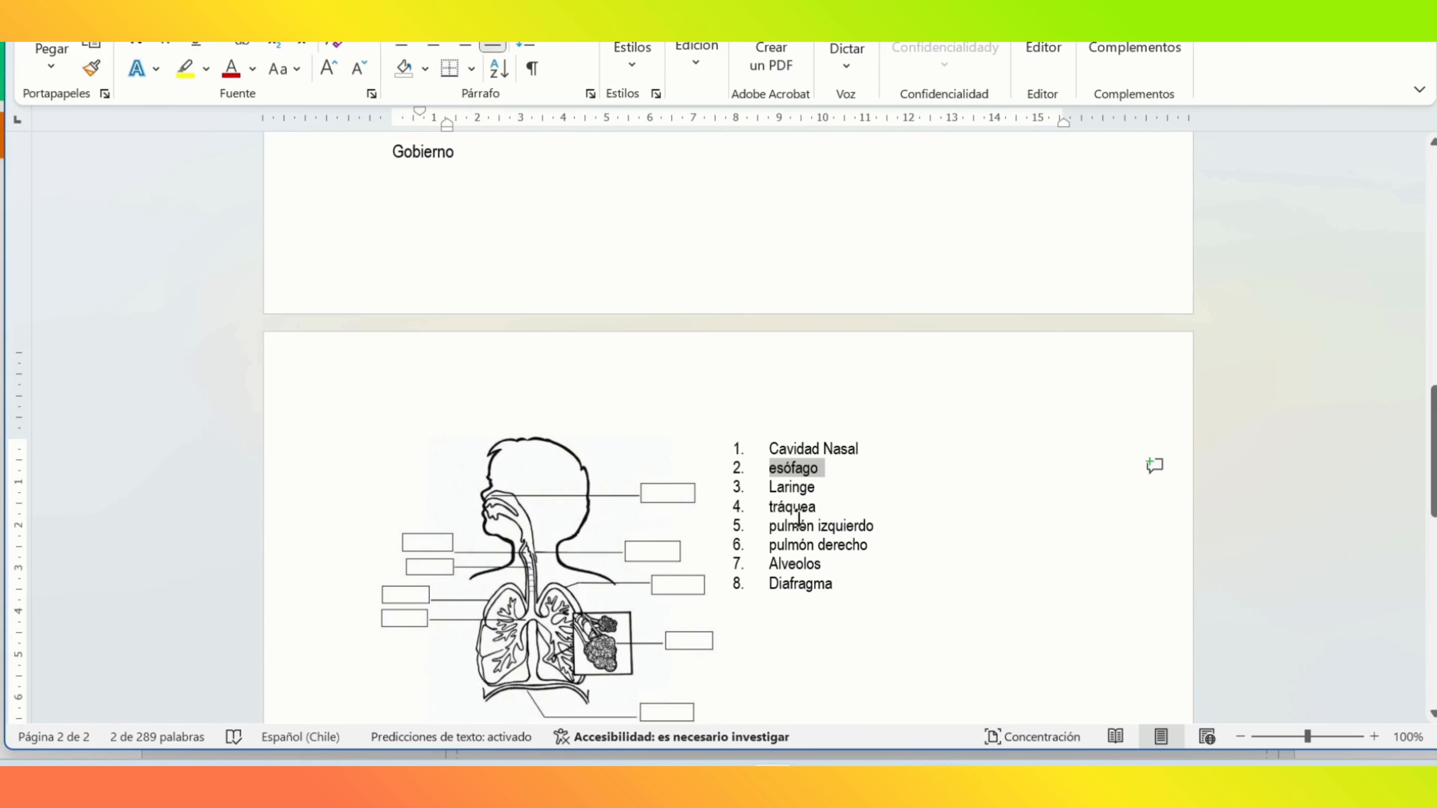
{"action": "left_click_drag", "start_coordinate": [771, 507], "coordinate": [820, 512]}
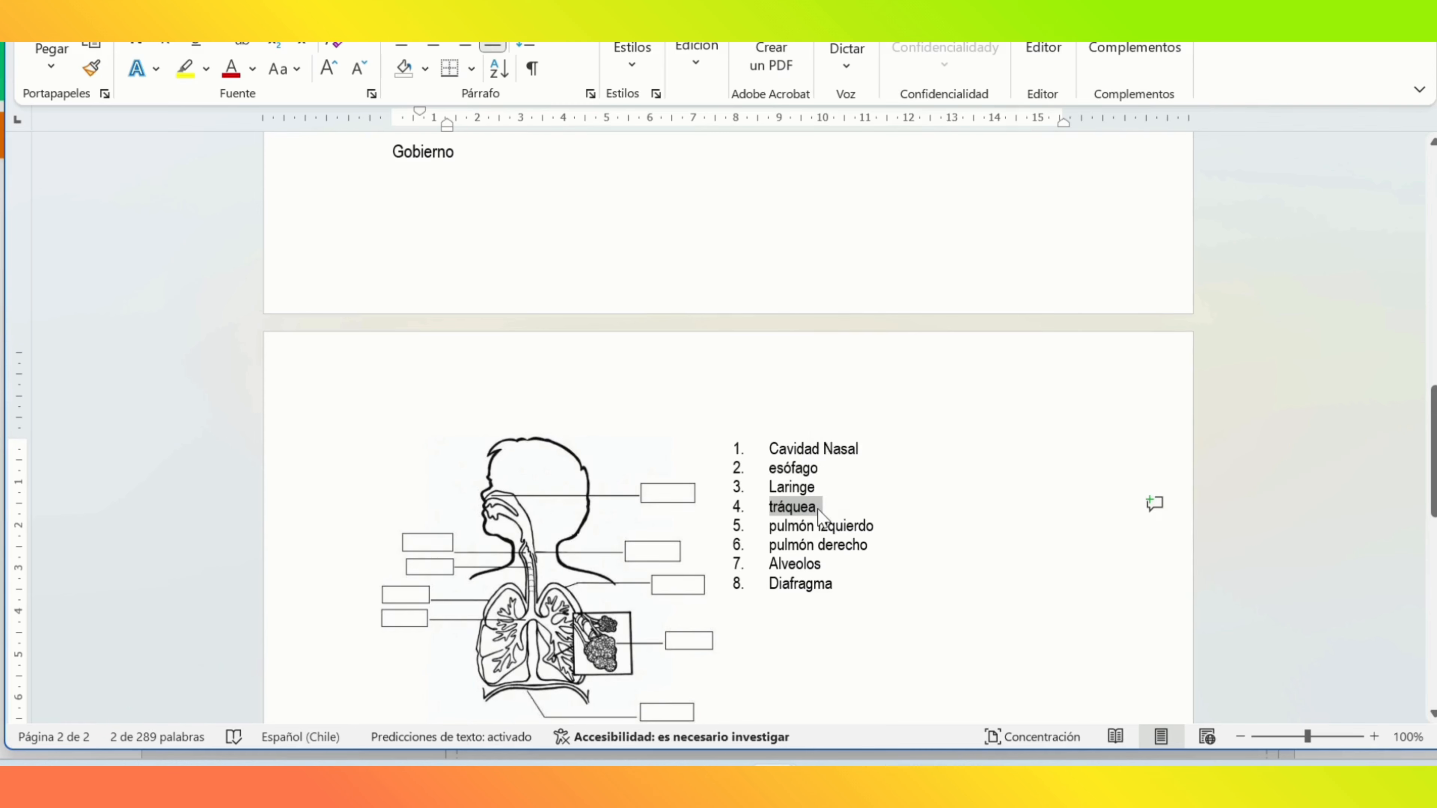
{"action": "right_click", "coordinate": [820, 512]}
{"action": "left_click", "coordinate": [883, 58]}
{"action": "key", "text": "alt+Tab"}
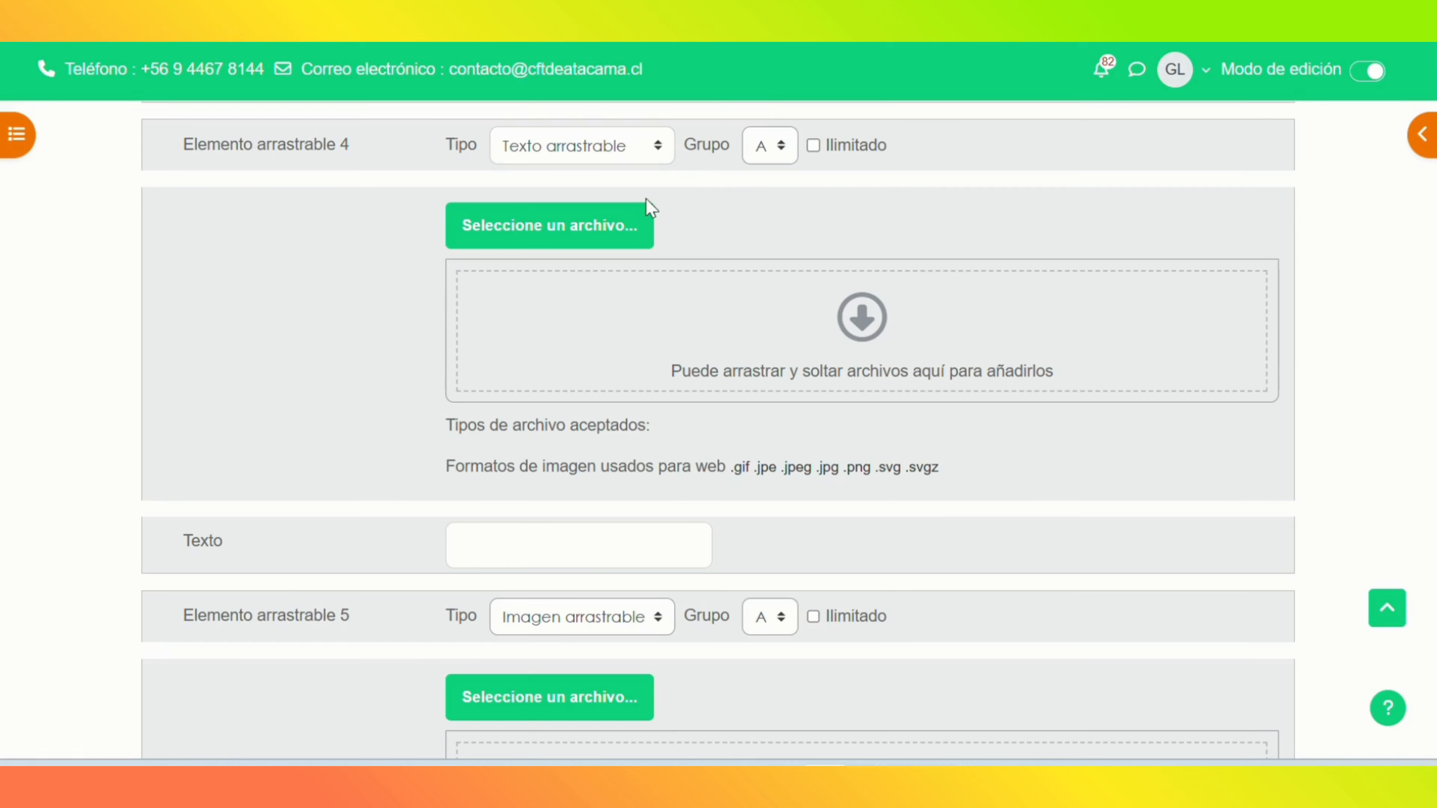
Step: Paste "tráquea" as the text of draggable element 4, remove the list number and capitalise it to "Tráquea"
{"action": "left_click", "coordinate": [546, 548]}
{"action": "key", "text": "ctrl+v"}
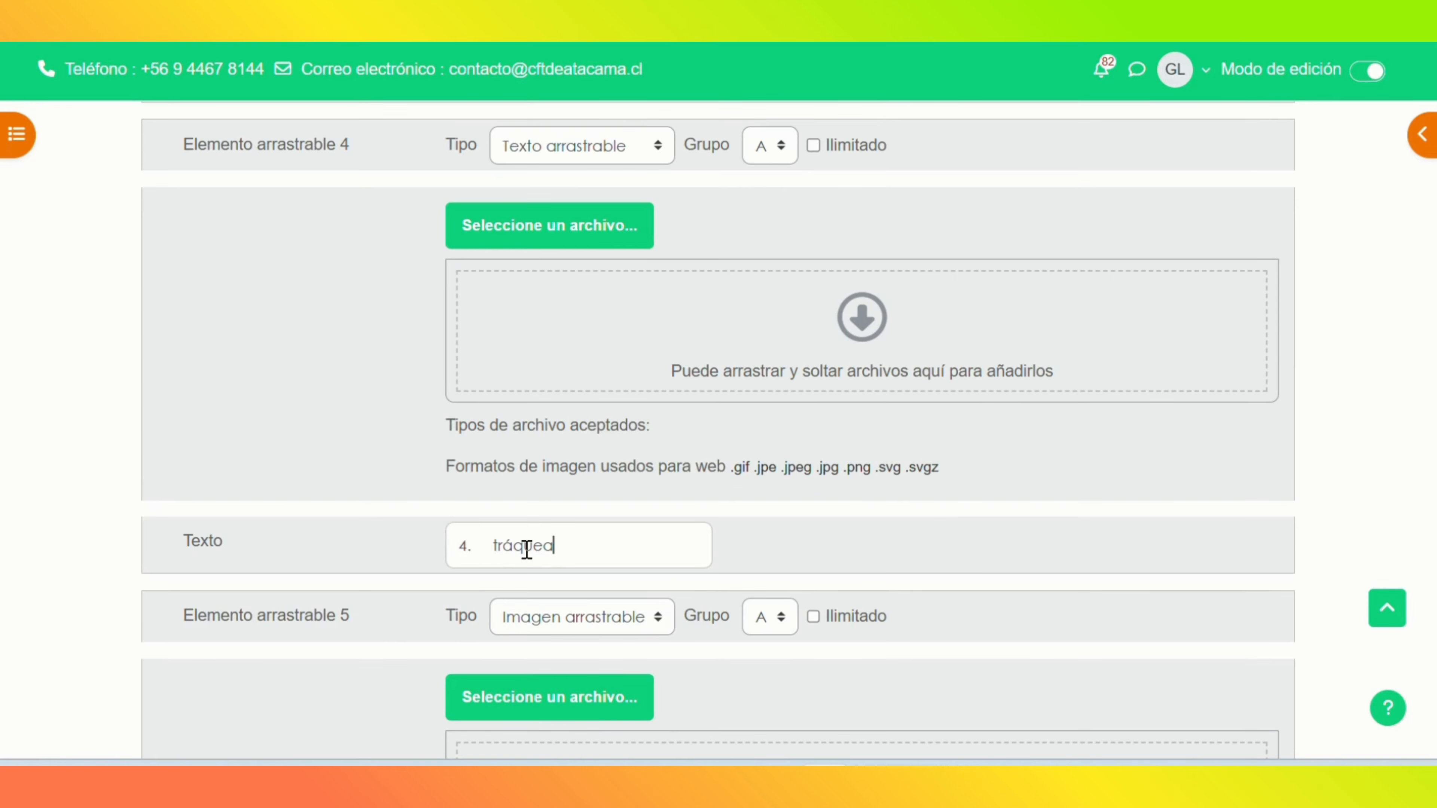
{"action": "key", "text": "BackSpace"}
{"action": "key", "text": "BackSpace"}
{"action": "key", "text": "BackSpace"}
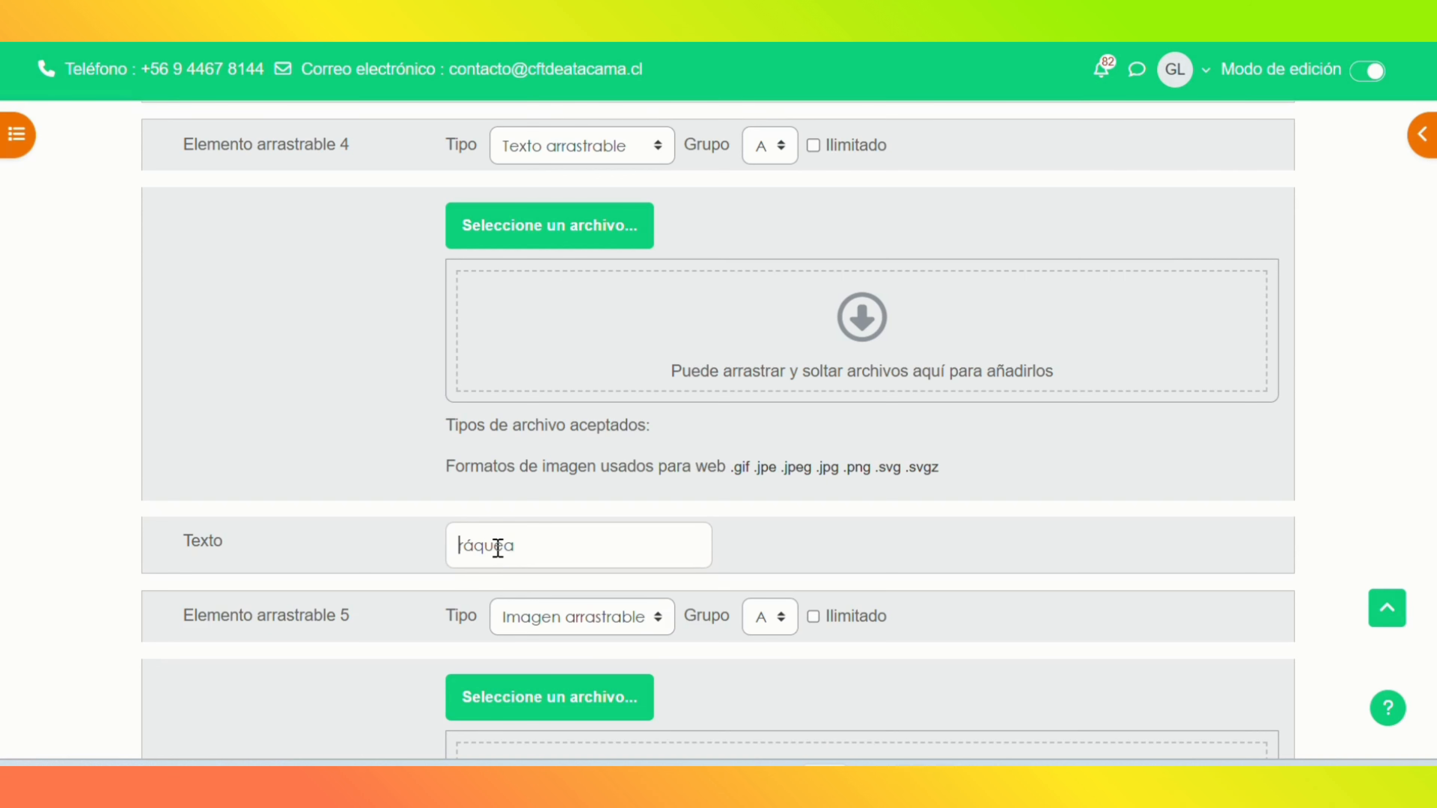
{"action": "type", "text": "T"}
Step: Set the type of draggable element 5 to "Texto arrastrable" and go to its text field
{"action": "scroll", "coordinate": [1172, 459], "scroll_direction": "down", "scroll_amount": 5}
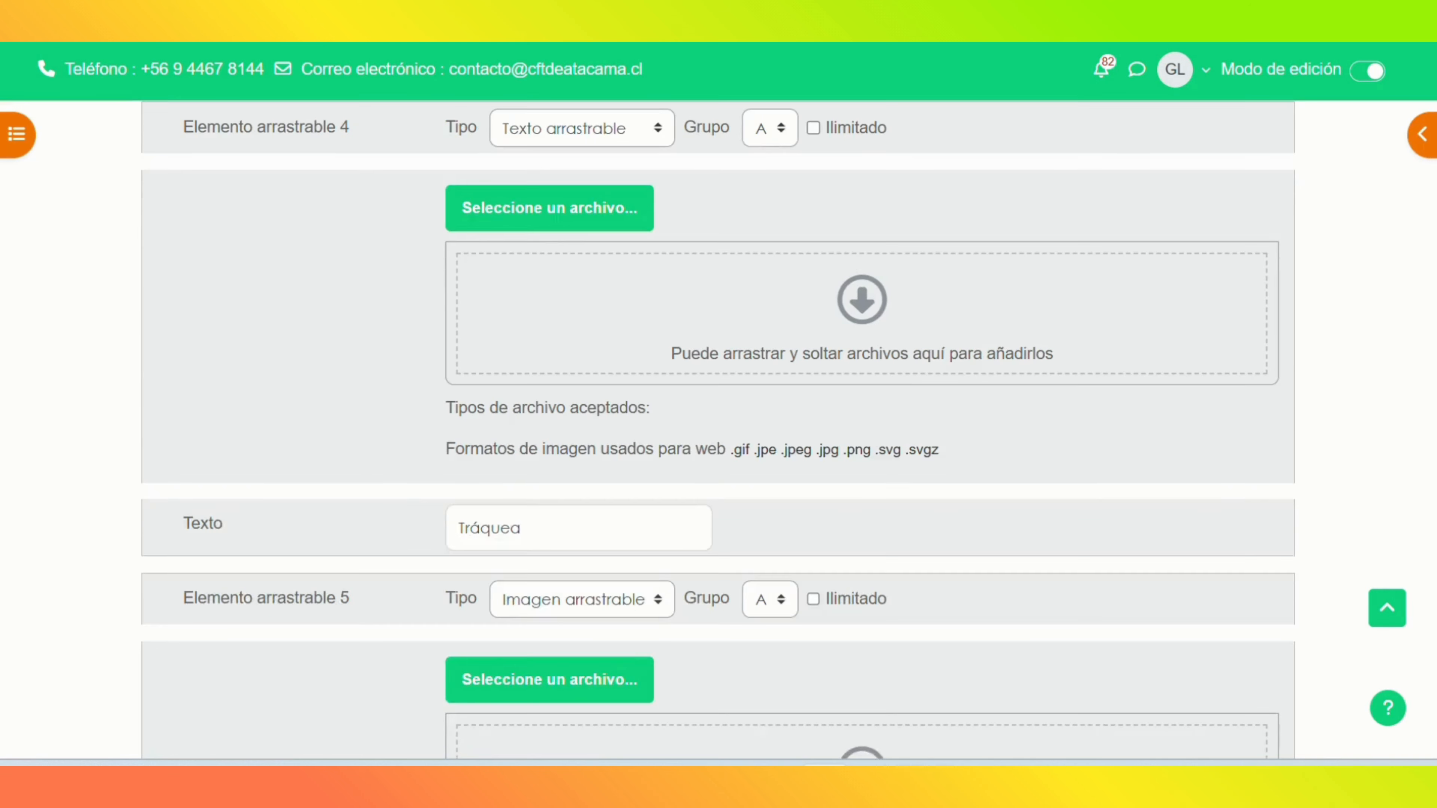
{"action": "left_click", "coordinate": [586, 340]}
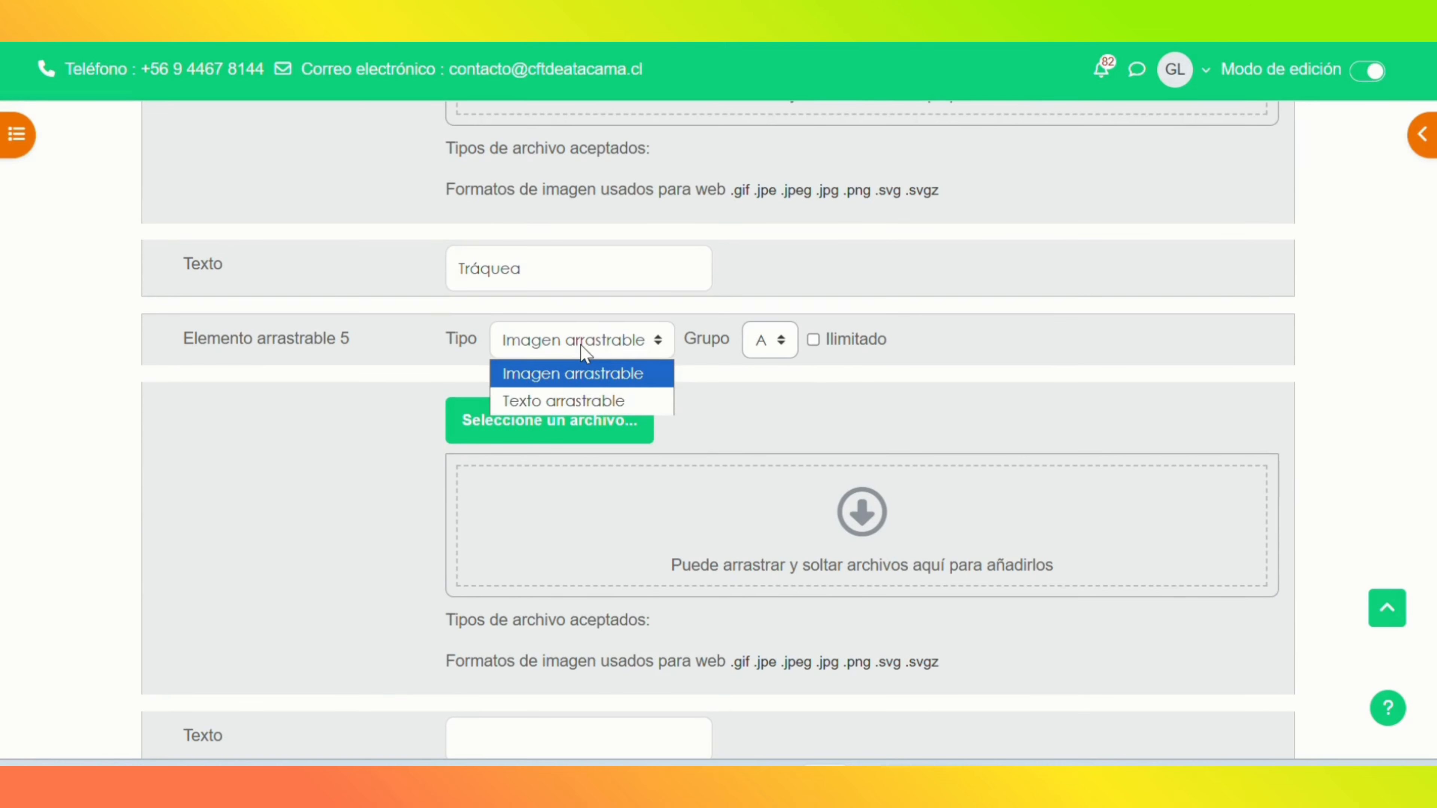
{"action": "left_click", "coordinate": [577, 398]}
{"action": "scroll", "coordinate": [1411, 391], "scroll_direction": "down", "scroll_amount": 5}
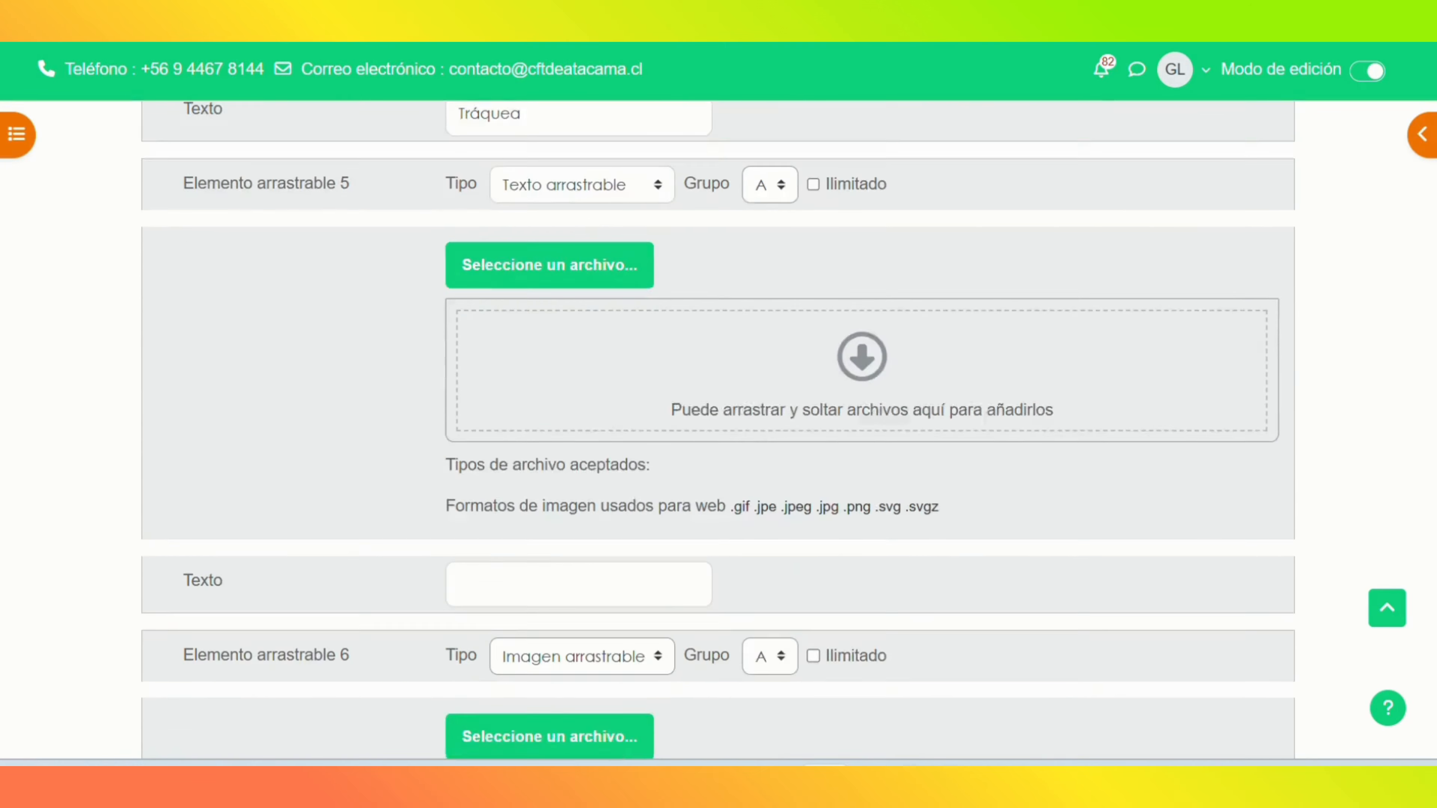
{"action": "left_click", "coordinate": [528, 493]}
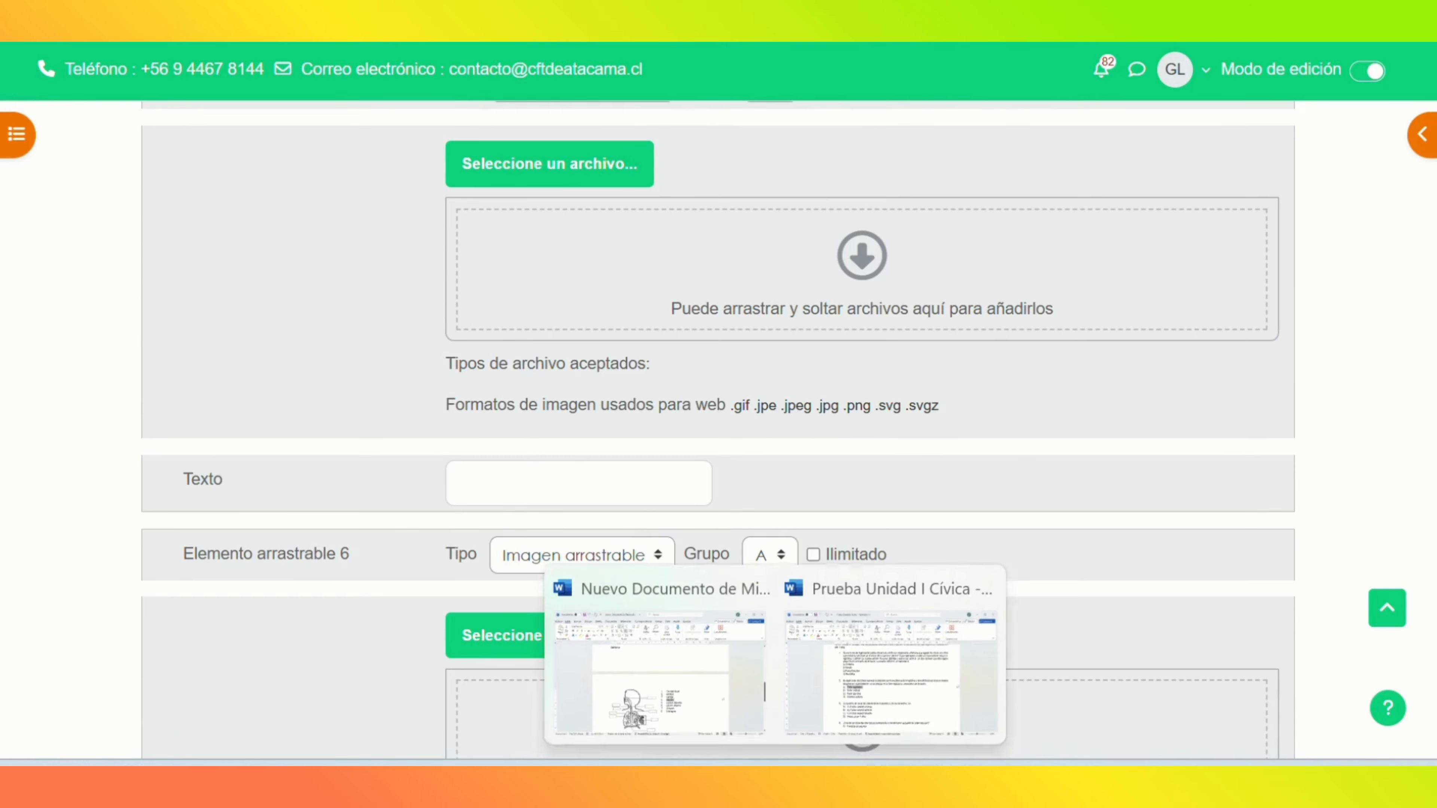
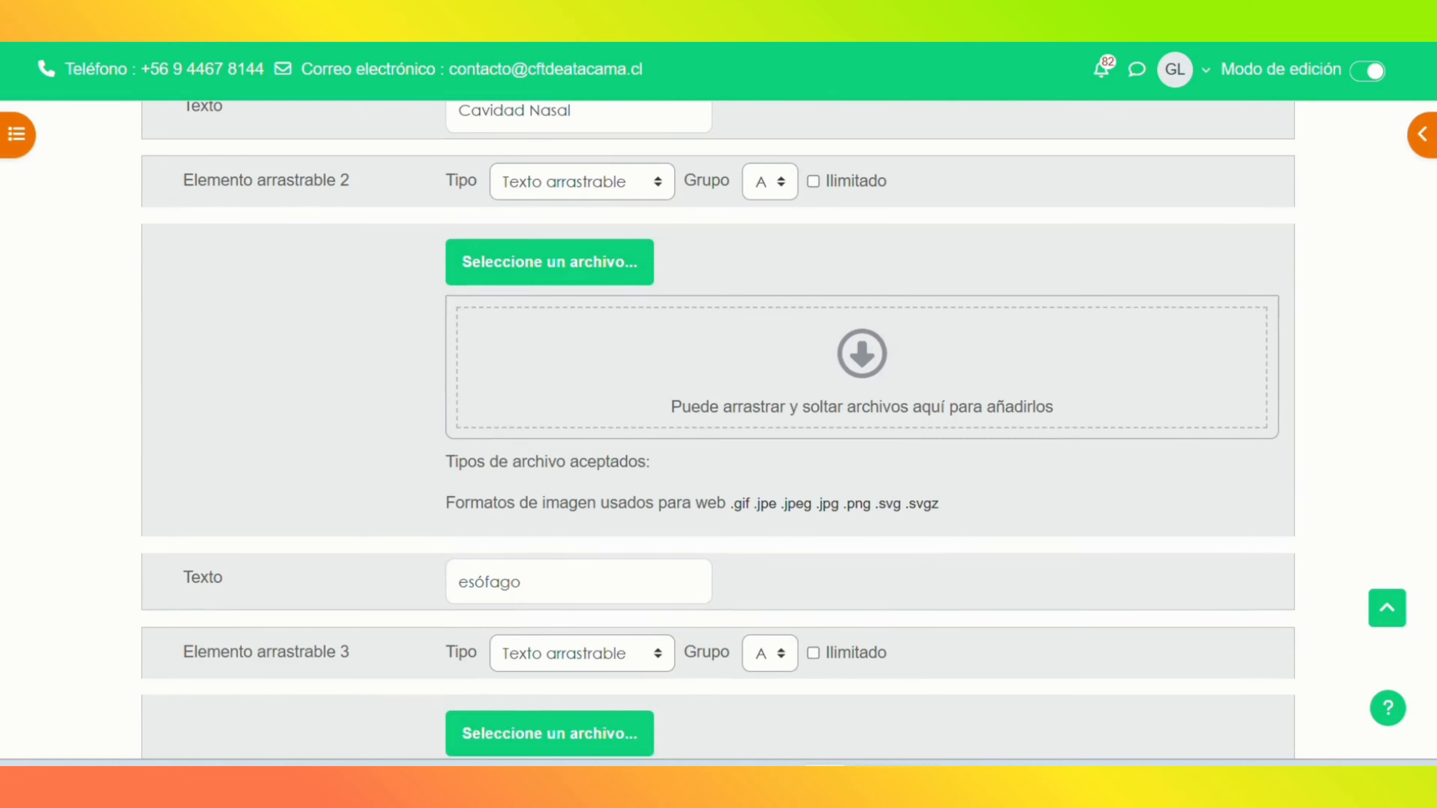
Step: Set the type of draggable element 7 to "Texto arrastrable"
{"action": "scroll", "coordinate": [719, 431], "scroll_direction": "down", "scroll_amount": 6}
{"action": "scroll", "coordinate": [718, 430], "scroll_direction": "down", "scroll_amount": 5}
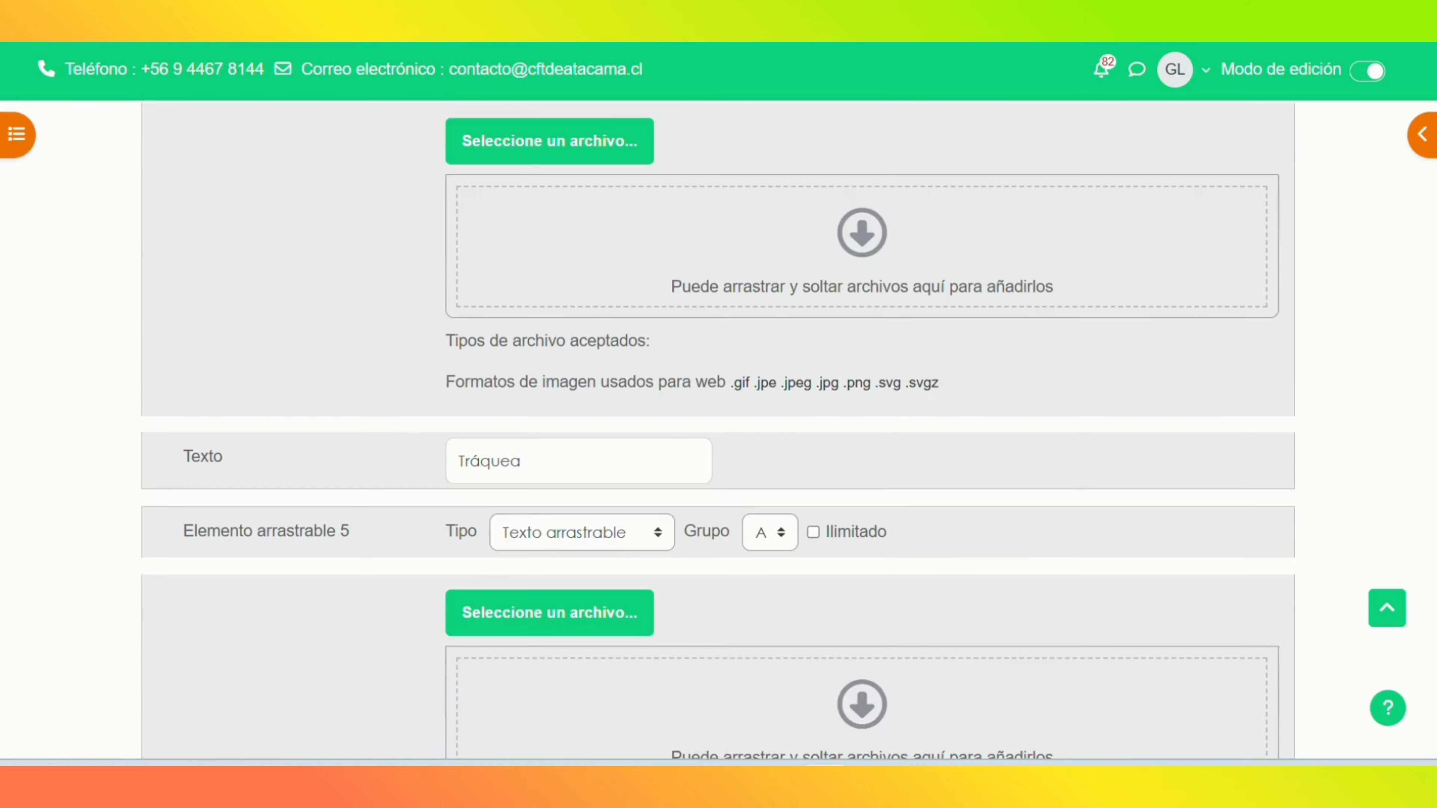
{"action": "scroll", "coordinate": [718, 430], "scroll_direction": "down", "scroll_amount": 12}
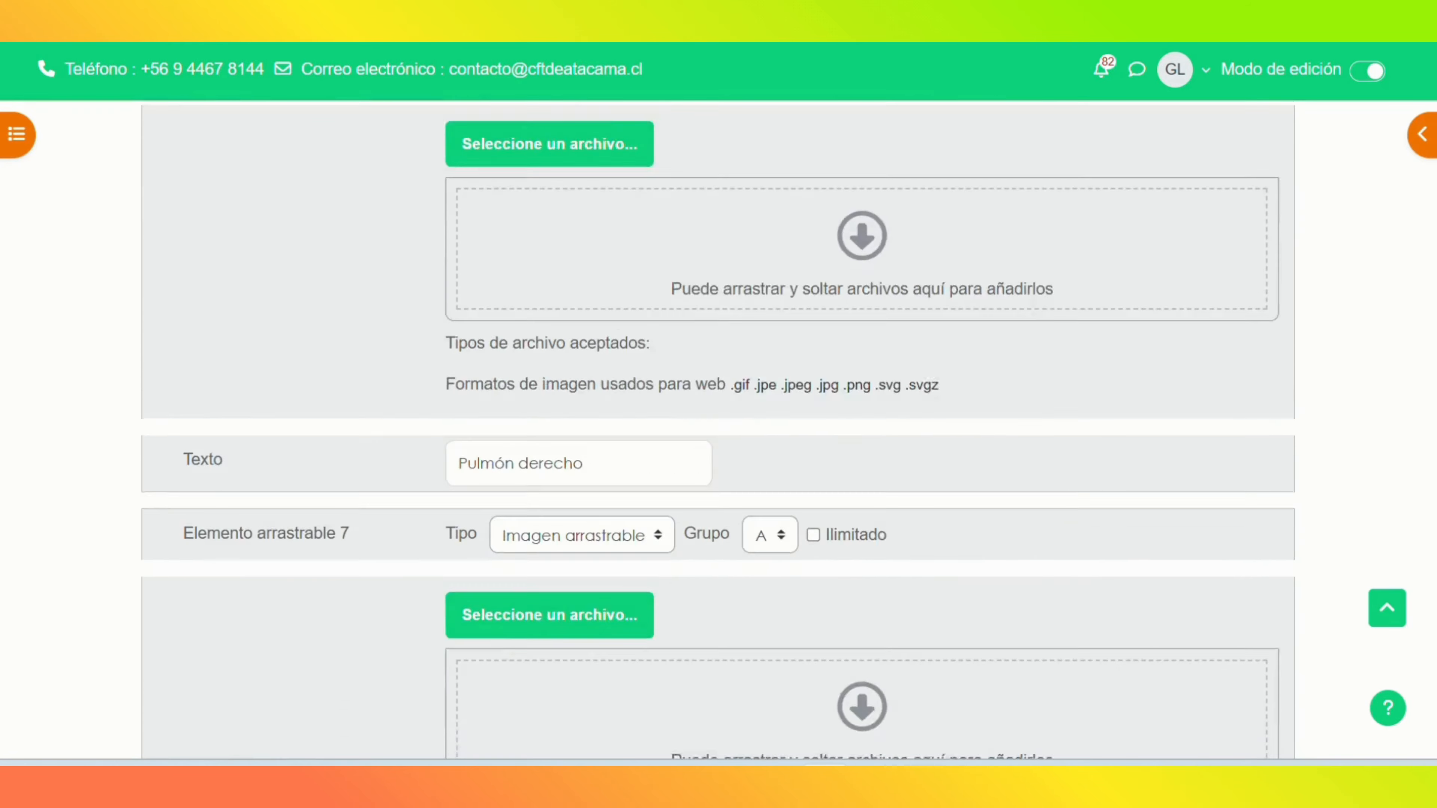
{"action": "scroll", "coordinate": [718, 430], "scroll_direction": "down", "scroll_amount": 3}
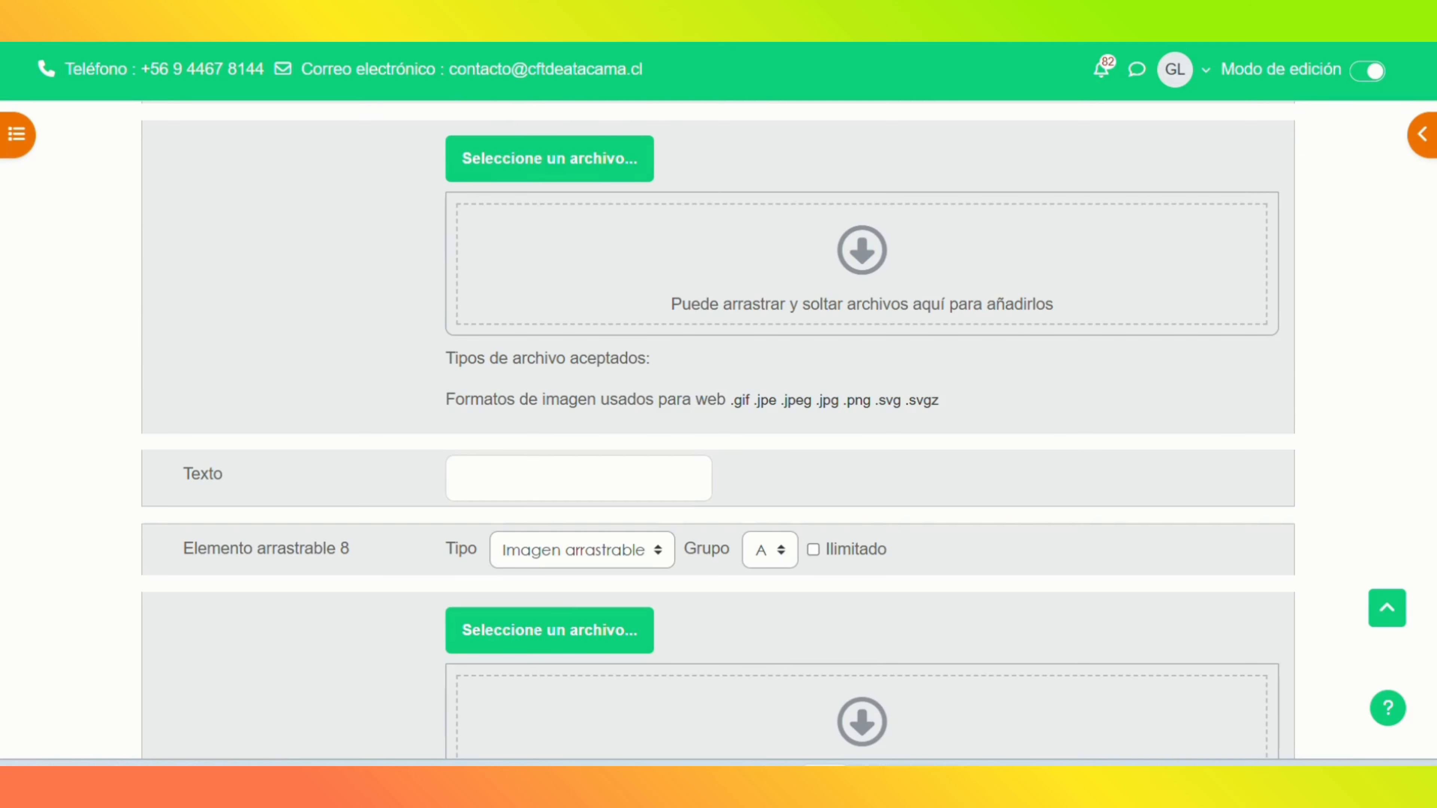
{"action": "scroll", "coordinate": [718, 430], "scroll_direction": "up", "scroll_amount": 2}
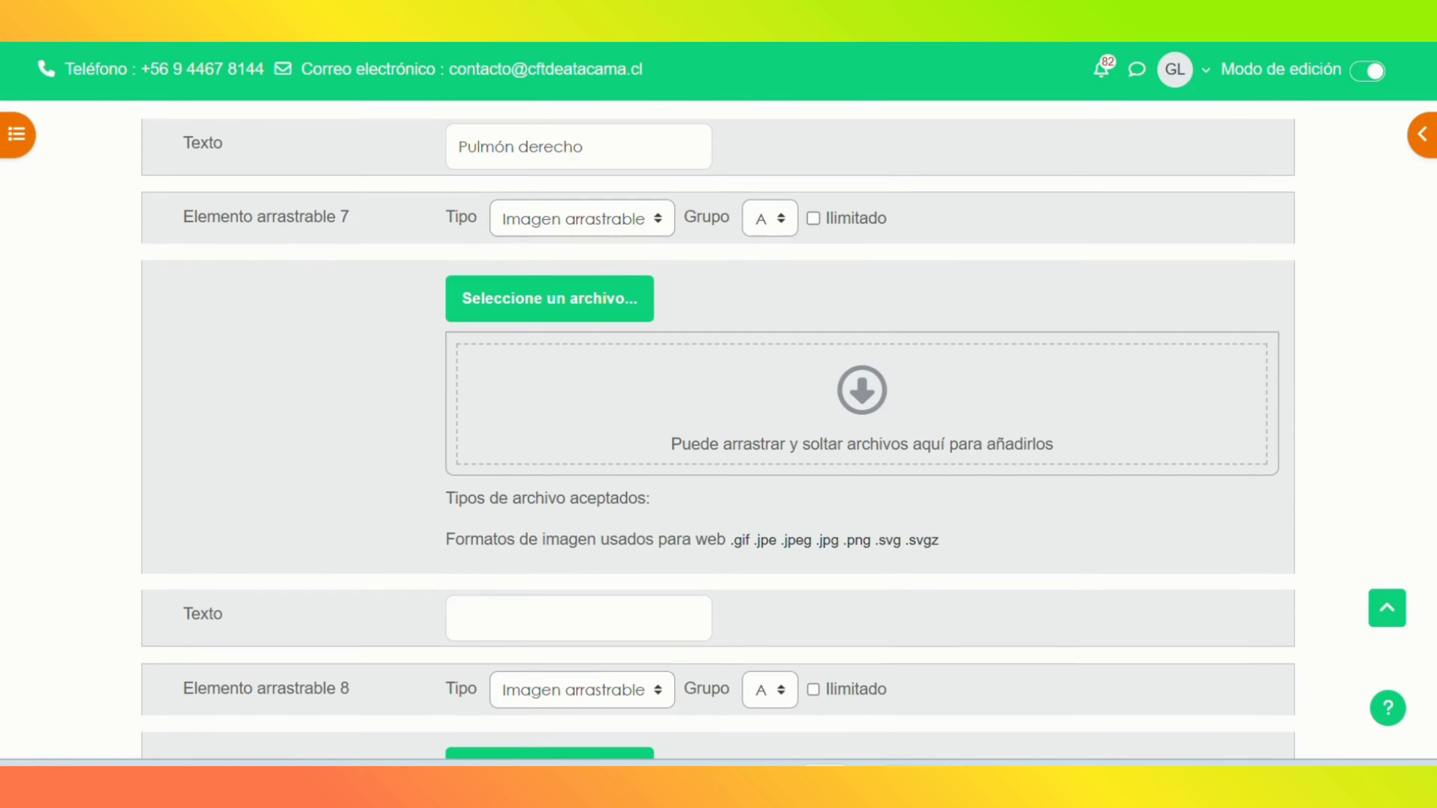
{"action": "scroll", "coordinate": [725, 331], "scroll_direction": "up", "scroll_amount": 2}
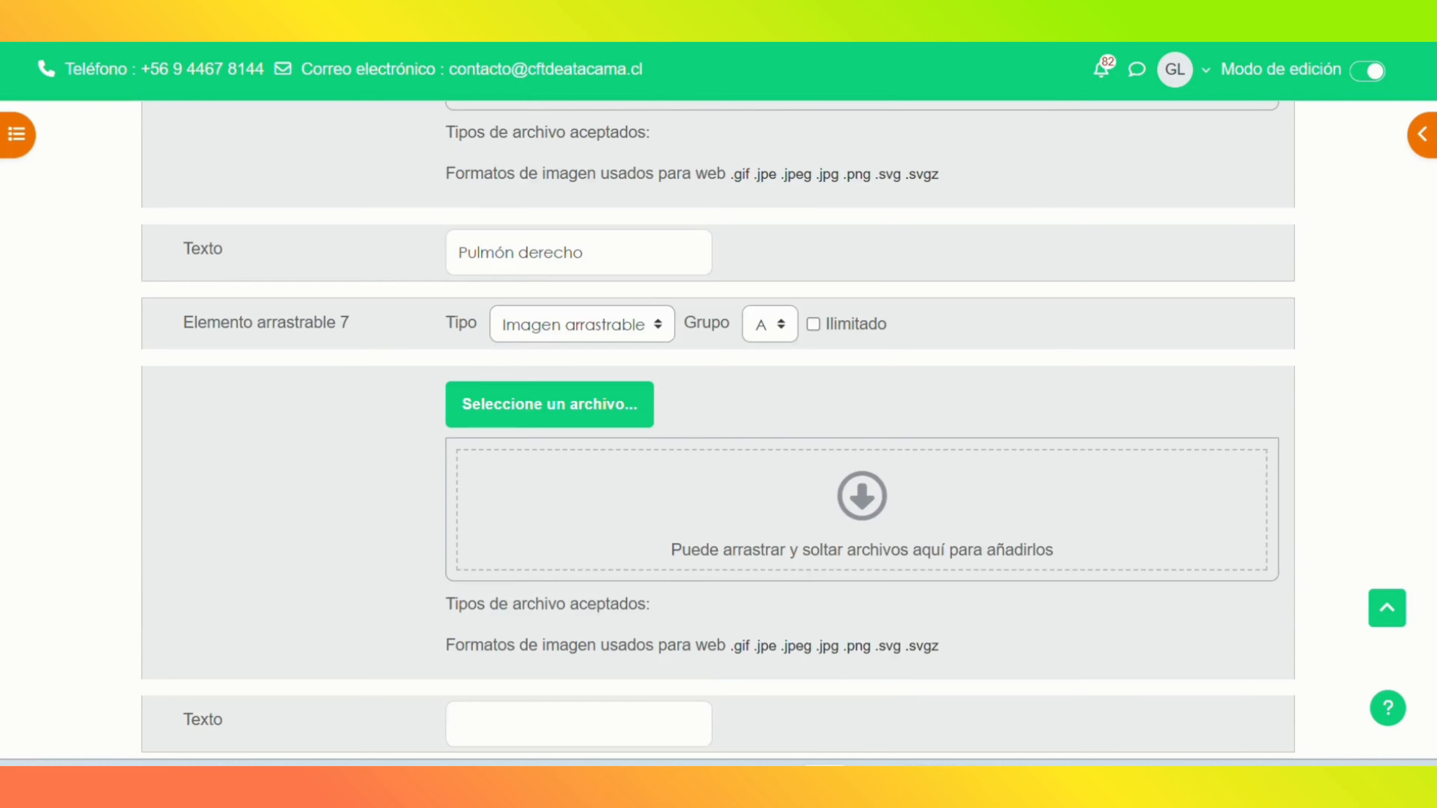
{"action": "left_click", "coordinate": [610, 363]}
{"action": "left_click", "coordinate": [584, 418]}
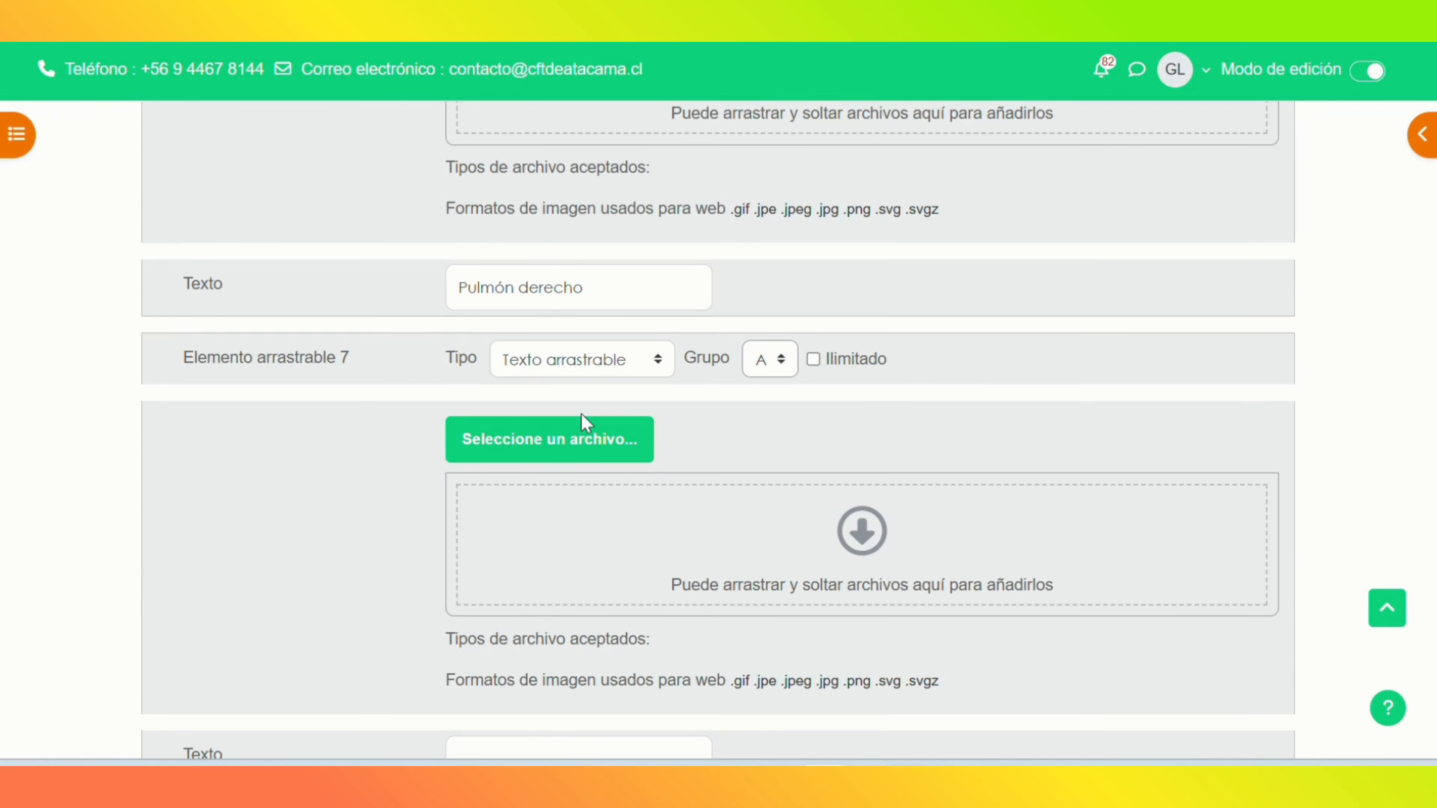
Step: Check the label list in the Word document, return to the Moodle form and enter "Alveolo" as the text of draggable element 7
{"action": "left_click", "coordinate": [728, 722]}
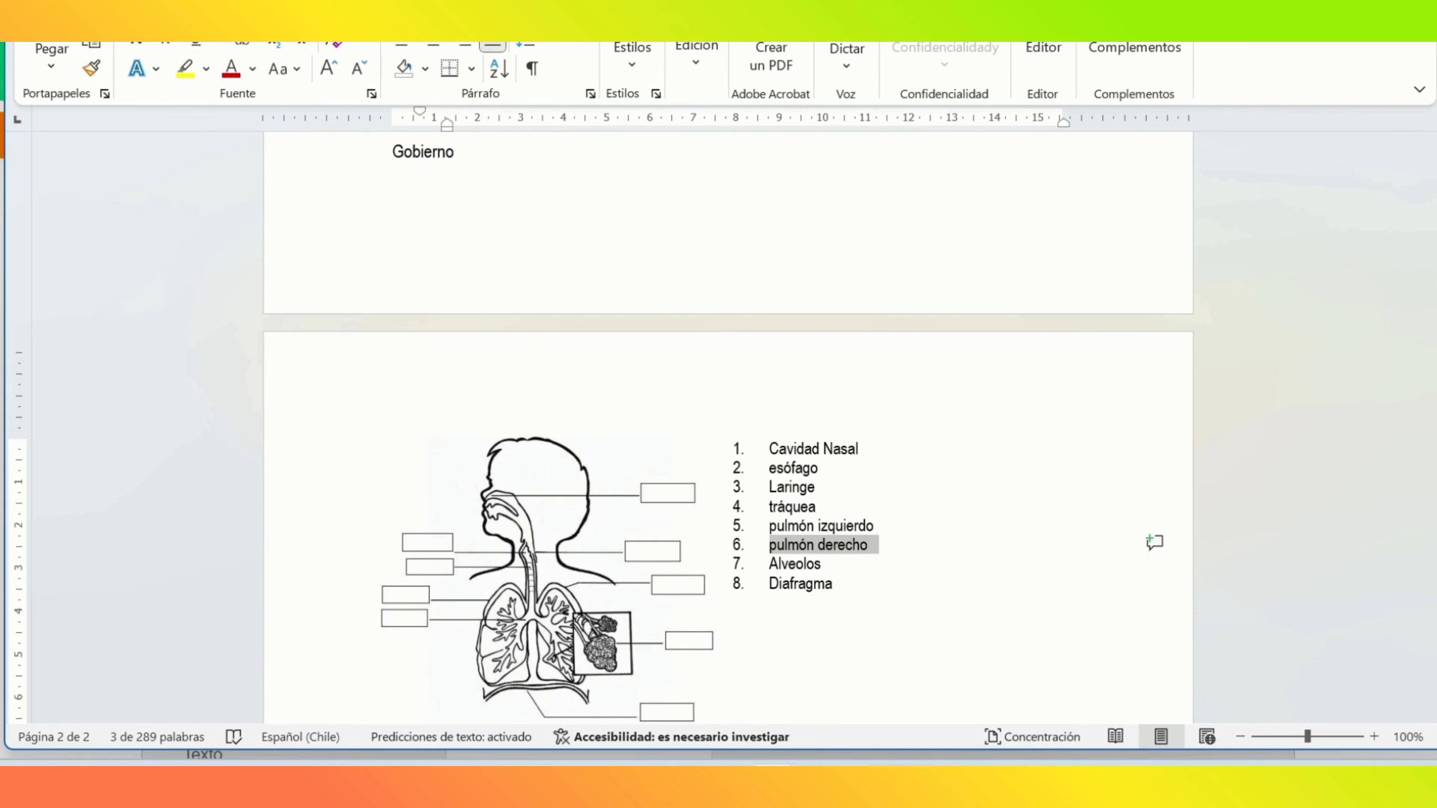
{"action": "key", "text": "alt+Tab"}
{"action": "scroll", "coordinate": [719, 430], "scroll_direction": "up", "scroll_amount": 8}
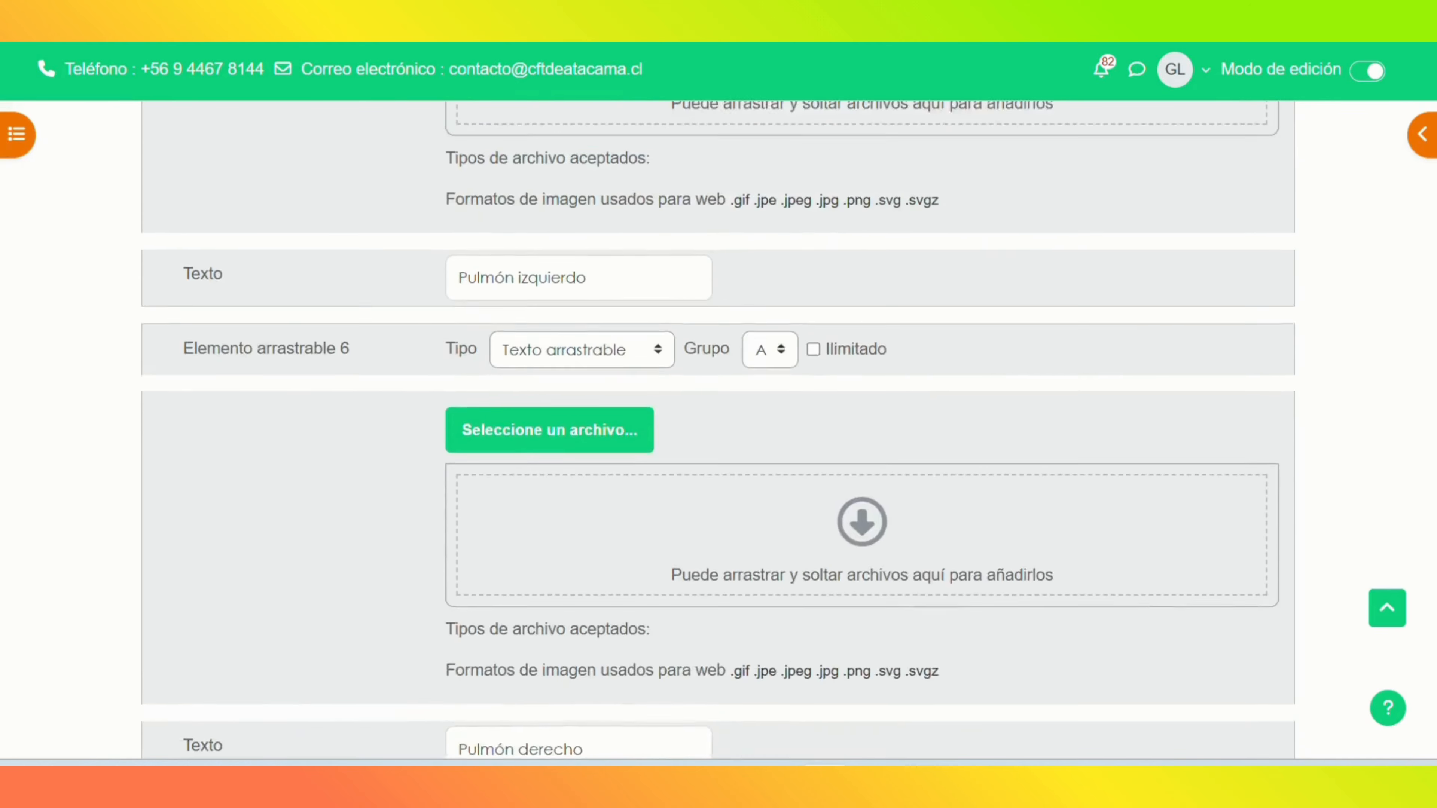
{"action": "scroll", "coordinate": [718, 431], "scroll_direction": "down", "scroll_amount": 8}
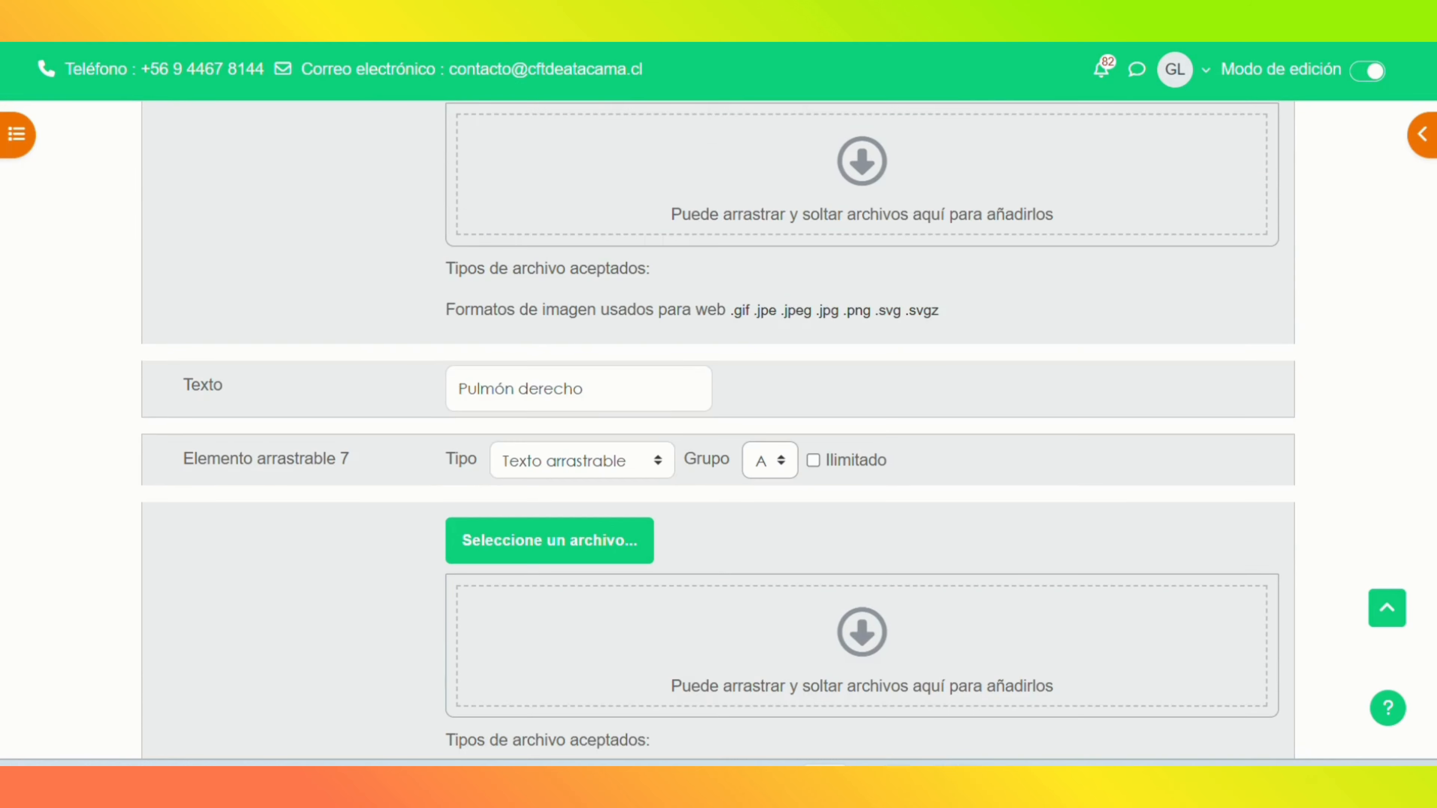
{"action": "scroll", "coordinate": [1270, 538], "scroll_direction": "down", "scroll_amount": 6}
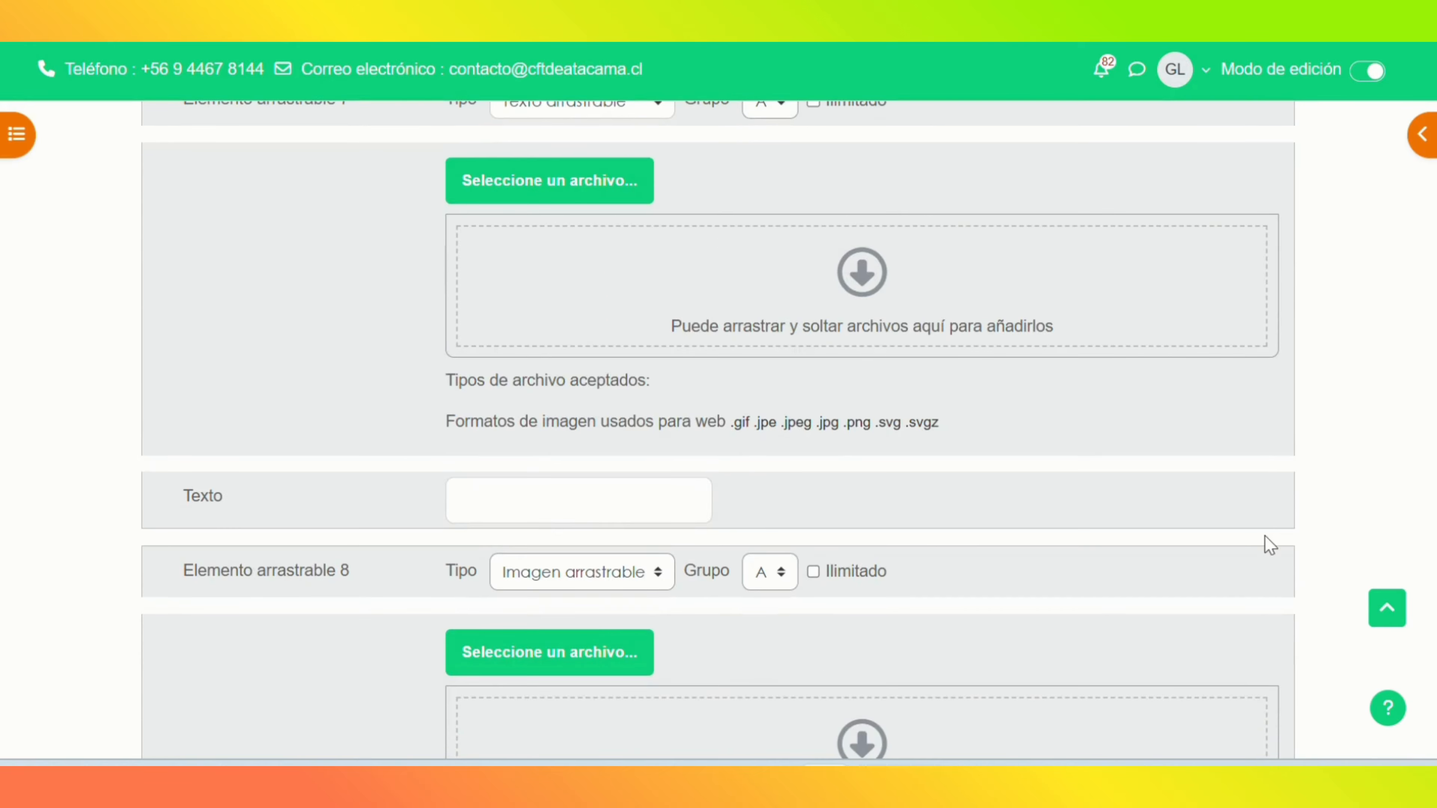
{"action": "left_click", "coordinate": [570, 514]}
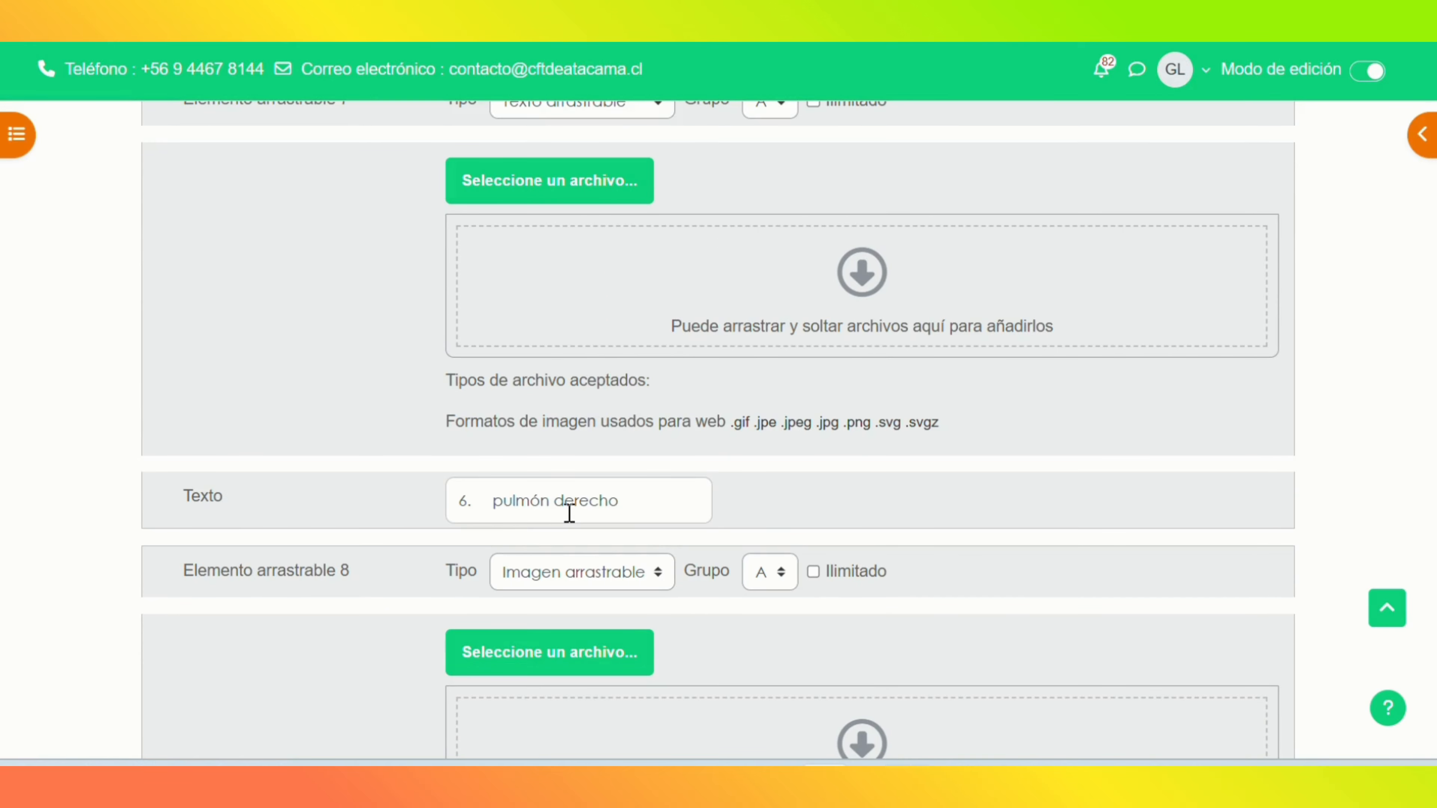
{"action": "type", "text": "Alveolo"}
Step: Set the type of draggable element 8 to "Texto arrastrable" and go to its text field
{"action": "left_click", "coordinate": [588, 577]}
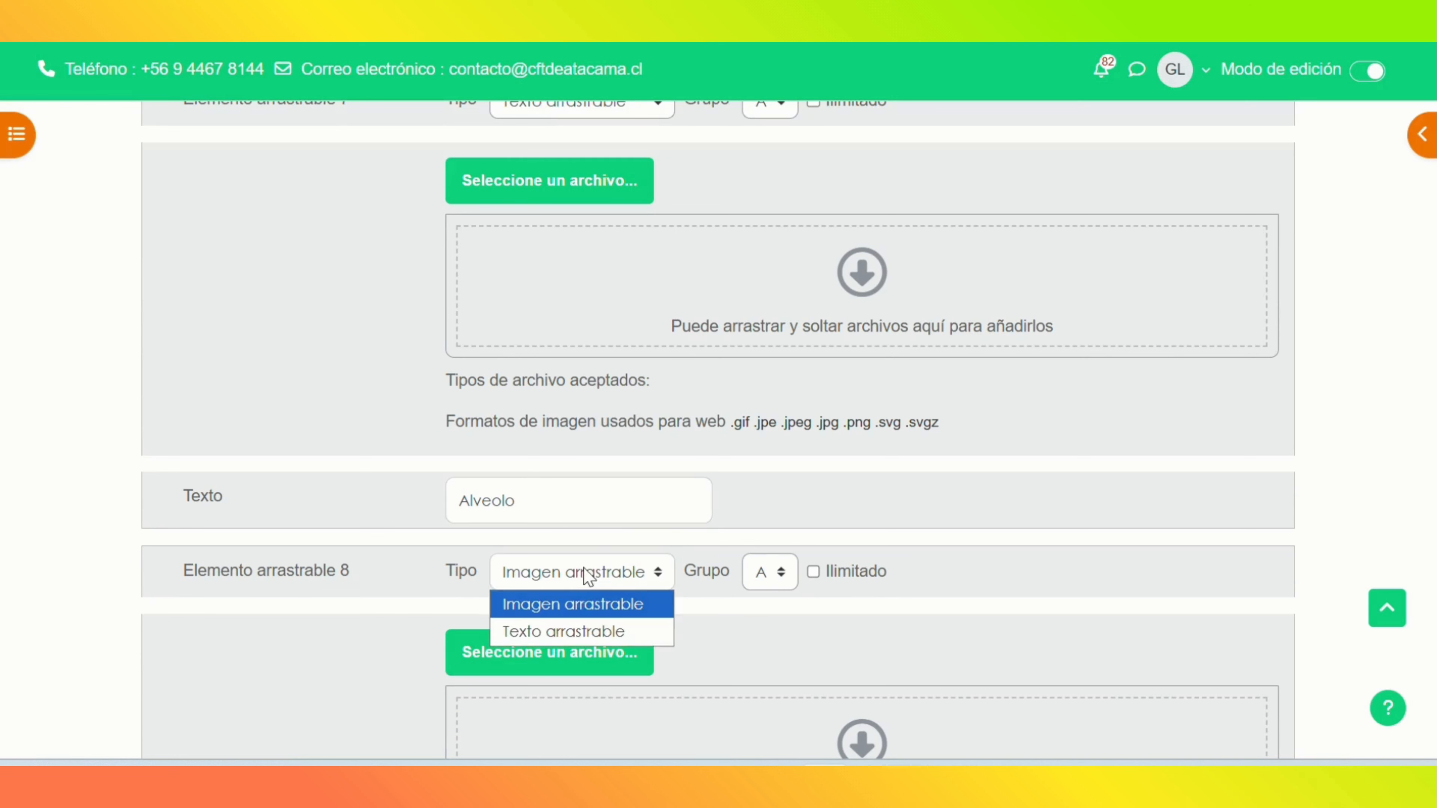
{"action": "left_click", "coordinate": [559, 633]}
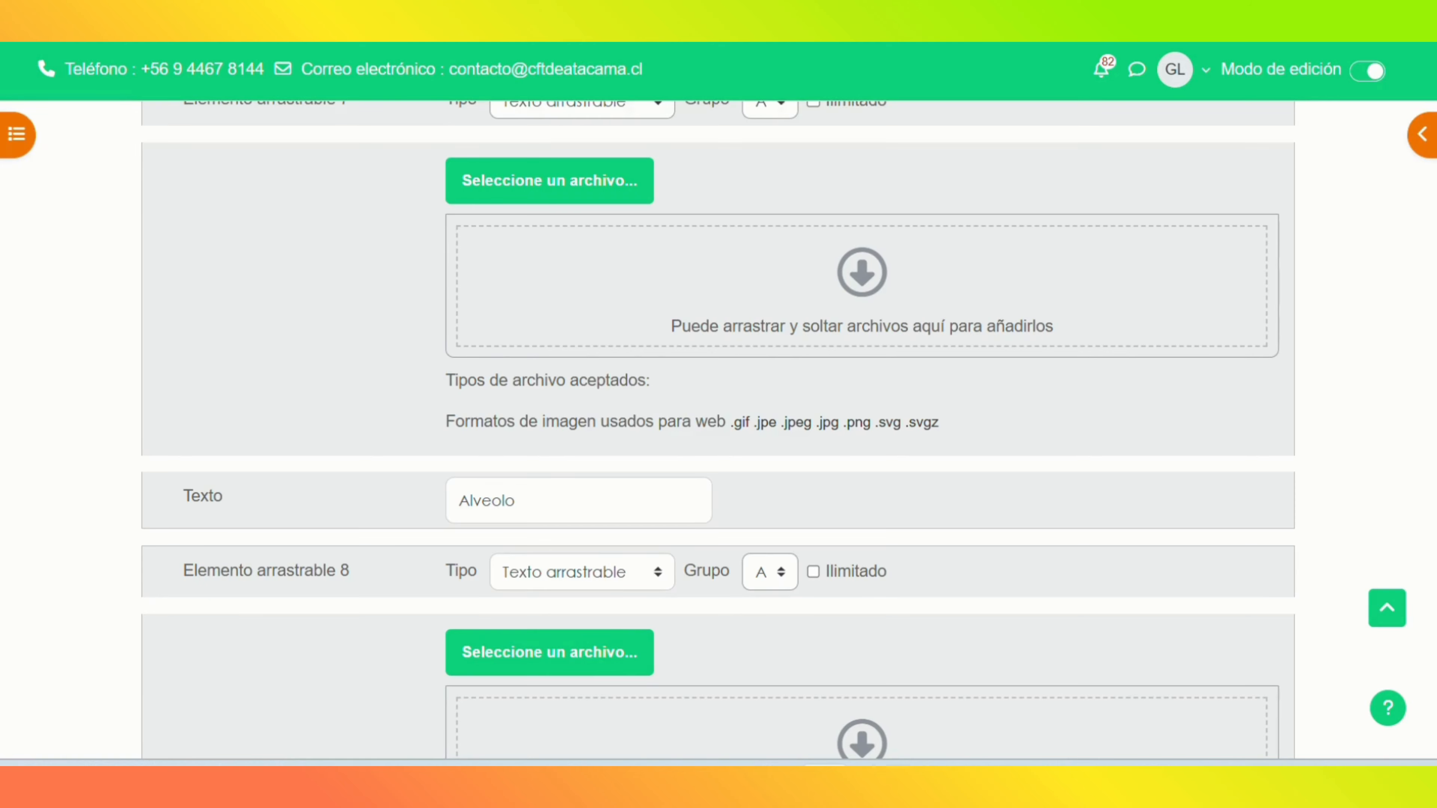
{"action": "scroll", "coordinate": [718, 431], "scroll_direction": "down", "scroll_amount": 5}
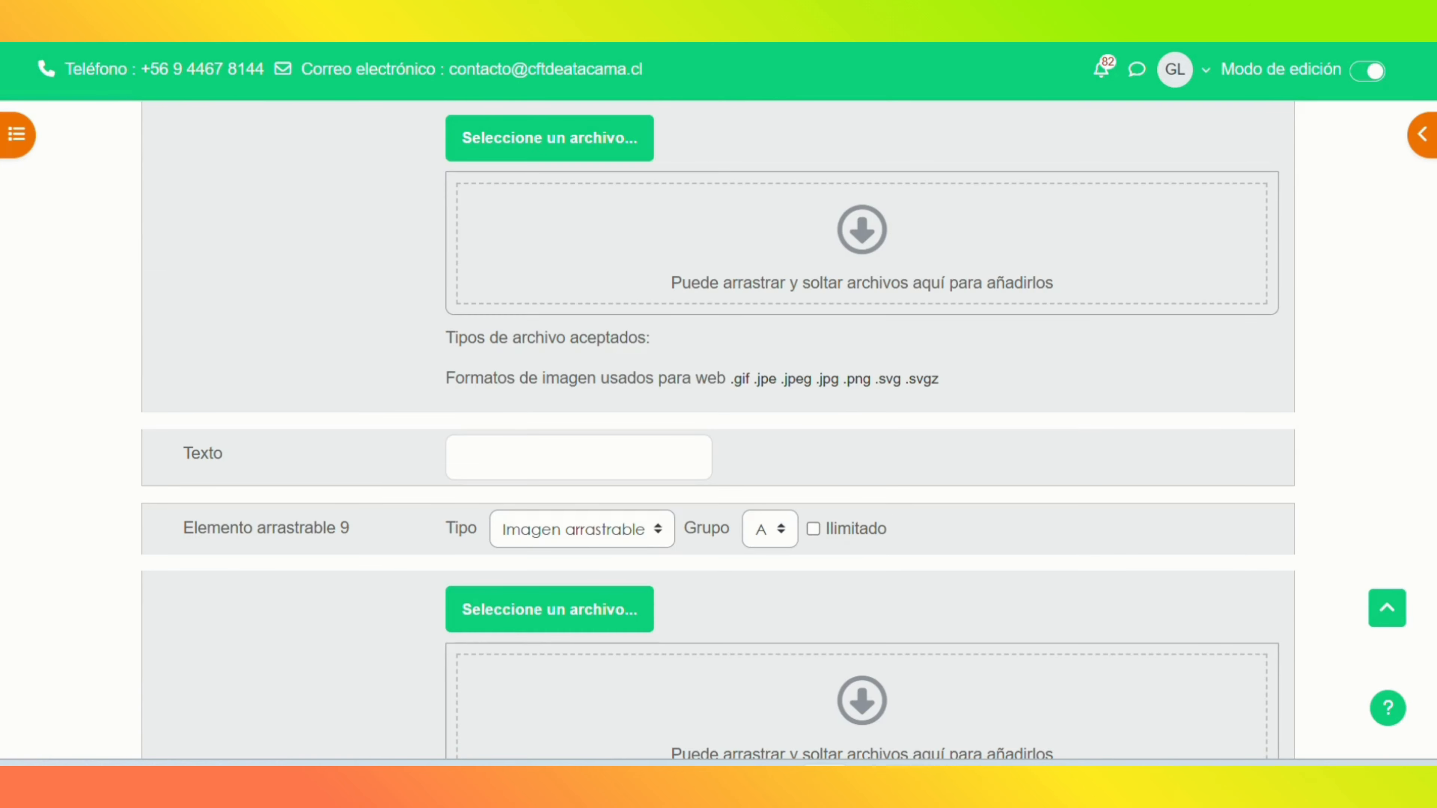
{"action": "scroll", "coordinate": [718, 431], "scroll_direction": "down", "scroll_amount": 3}
{"action": "scroll", "coordinate": [718, 430], "scroll_direction": "up", "scroll_amount": 4}
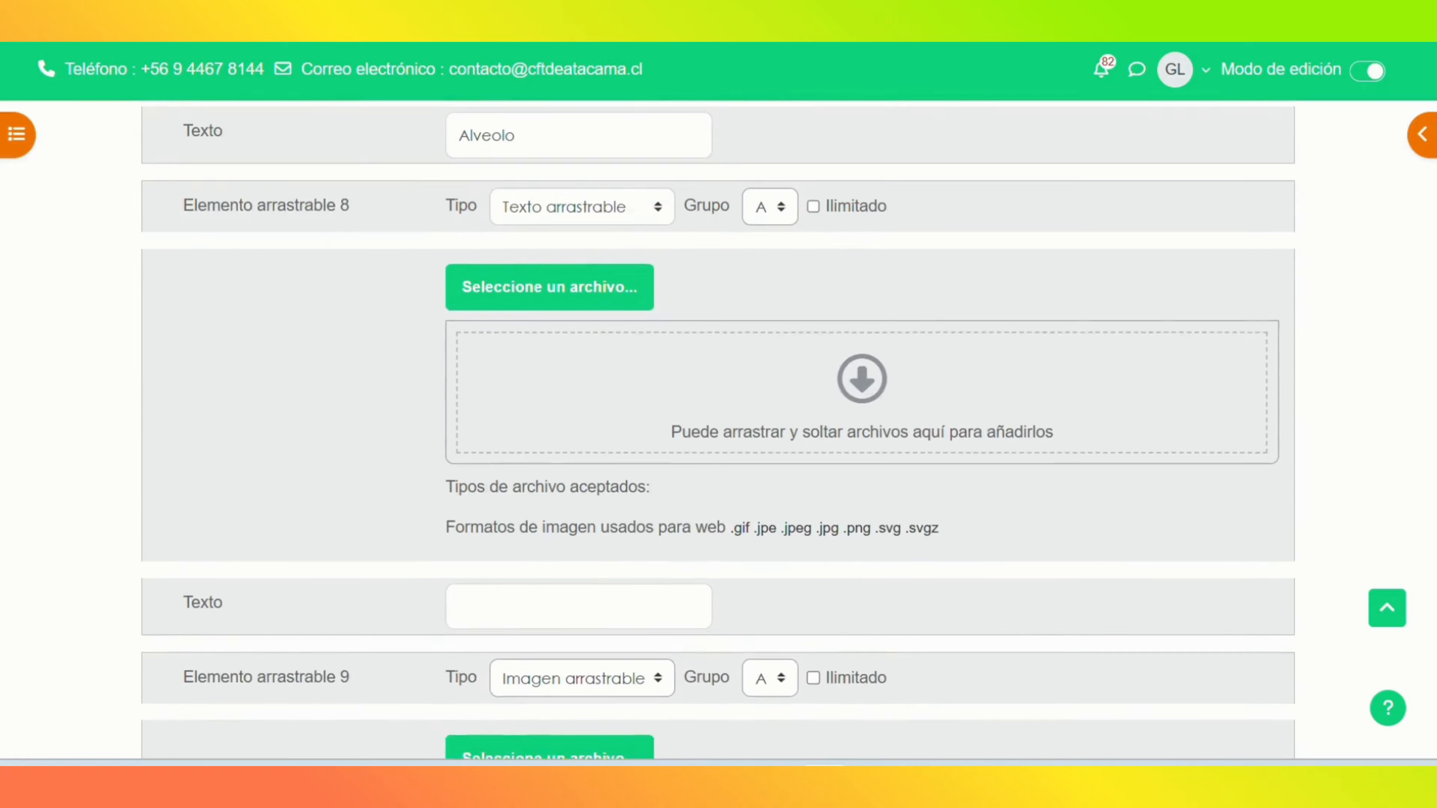
{"action": "scroll", "coordinate": [718, 430], "scroll_direction": "up", "scroll_amount": 1}
{"action": "scroll", "coordinate": [718, 431], "scroll_direction": "down", "scroll_amount": 2}
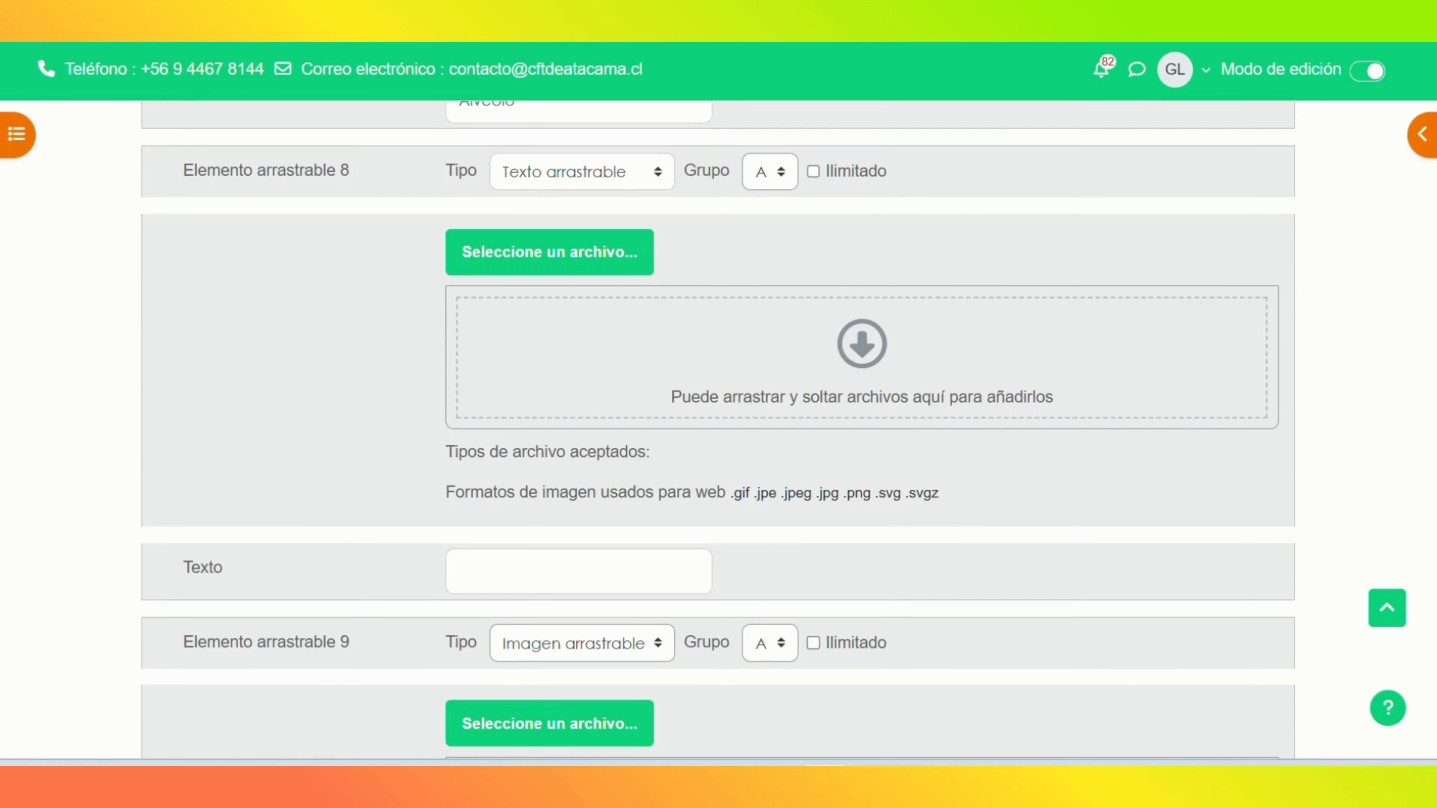
{"action": "scroll", "coordinate": [719, 430], "scroll_direction": "up", "scroll_amount": 1}
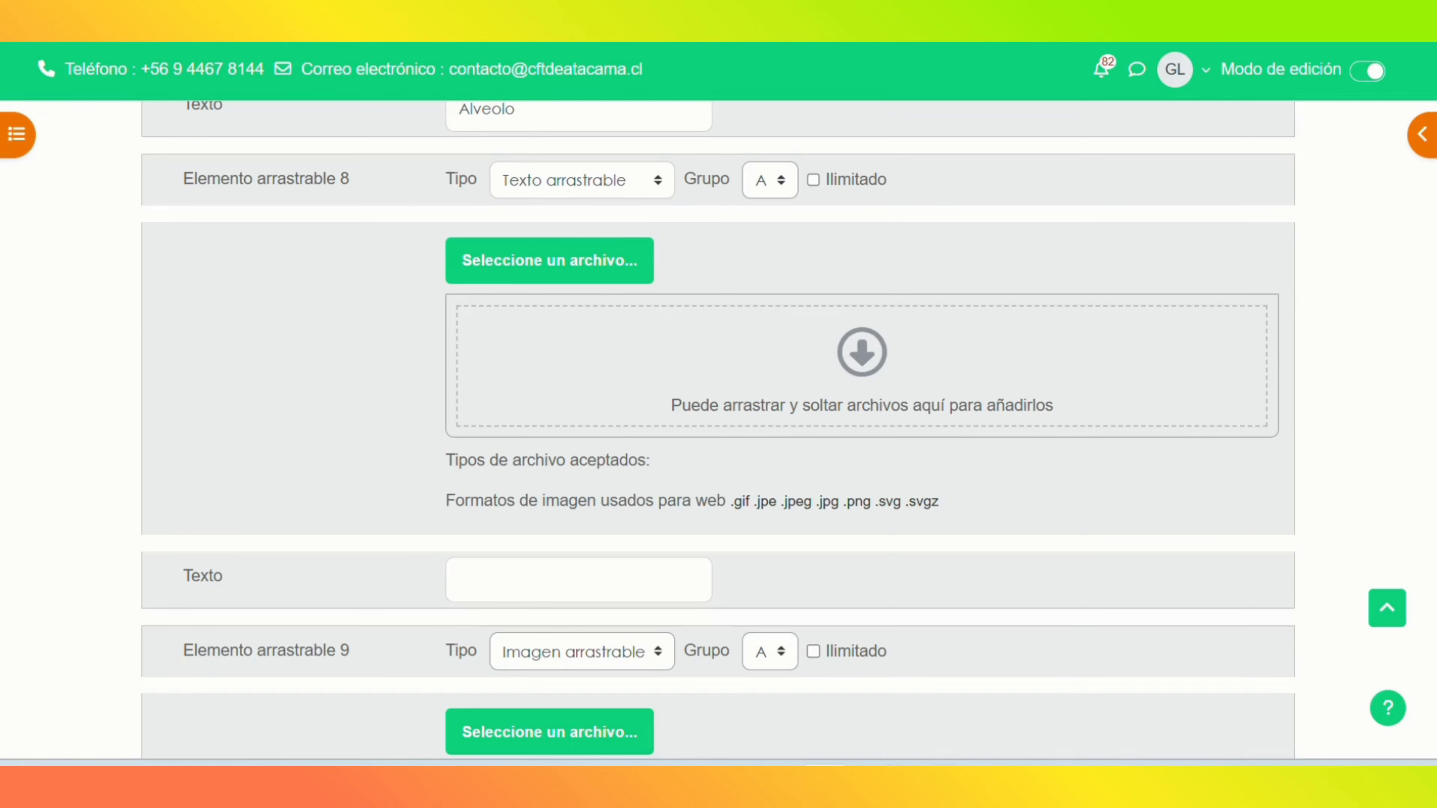
{"action": "left_click", "coordinate": [564, 577]}
Step: Copy the word "Diafragma" from the Word document's numbered list and return to the Moodle question form
{"action": "mouse_move", "coordinate": [776, 779]}
{"action": "left_click", "coordinate": [700, 690]}
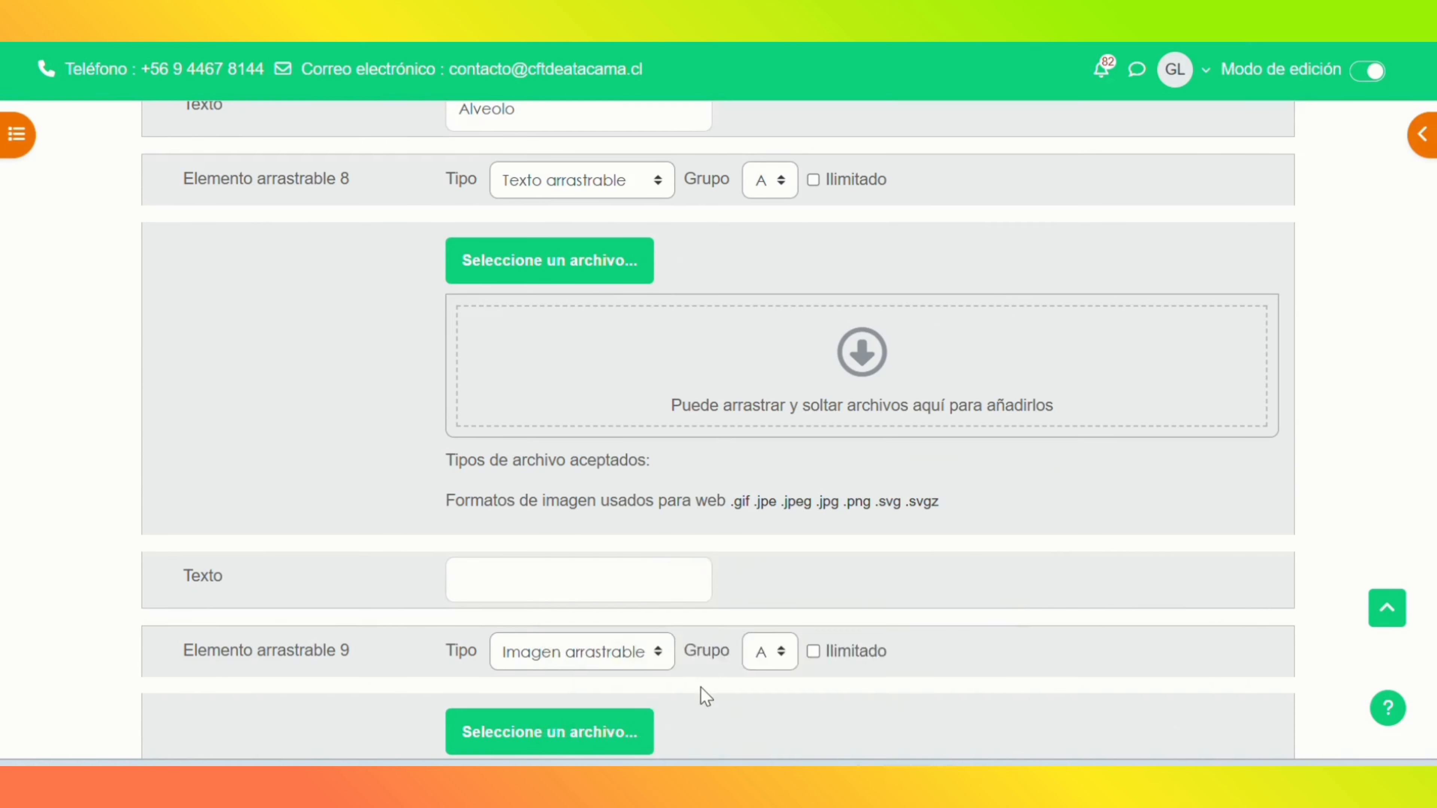
{"action": "double_click", "coordinate": [784, 586]}
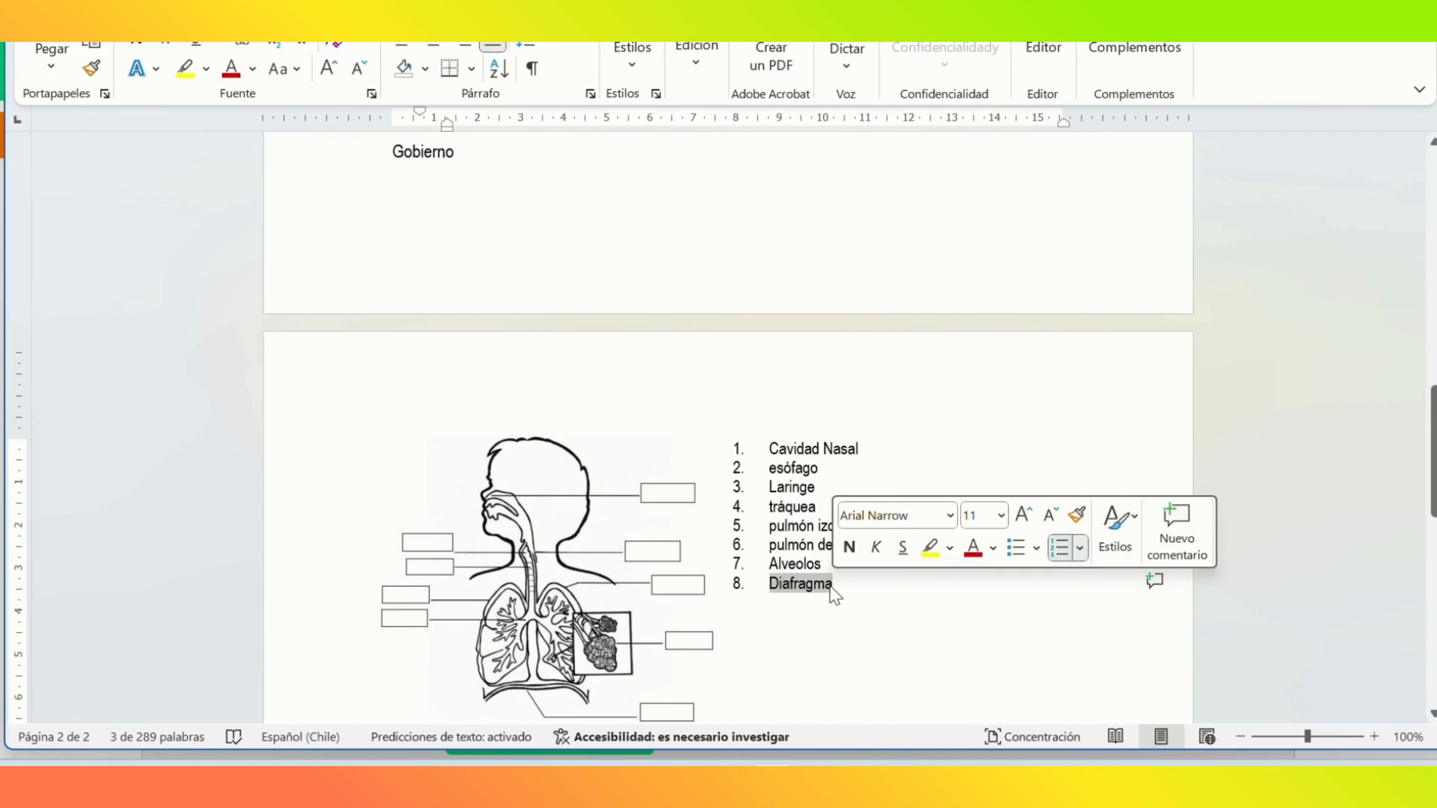
{"action": "right_click", "coordinate": [826, 592]}
{"action": "left_click", "coordinate": [985, 116]}
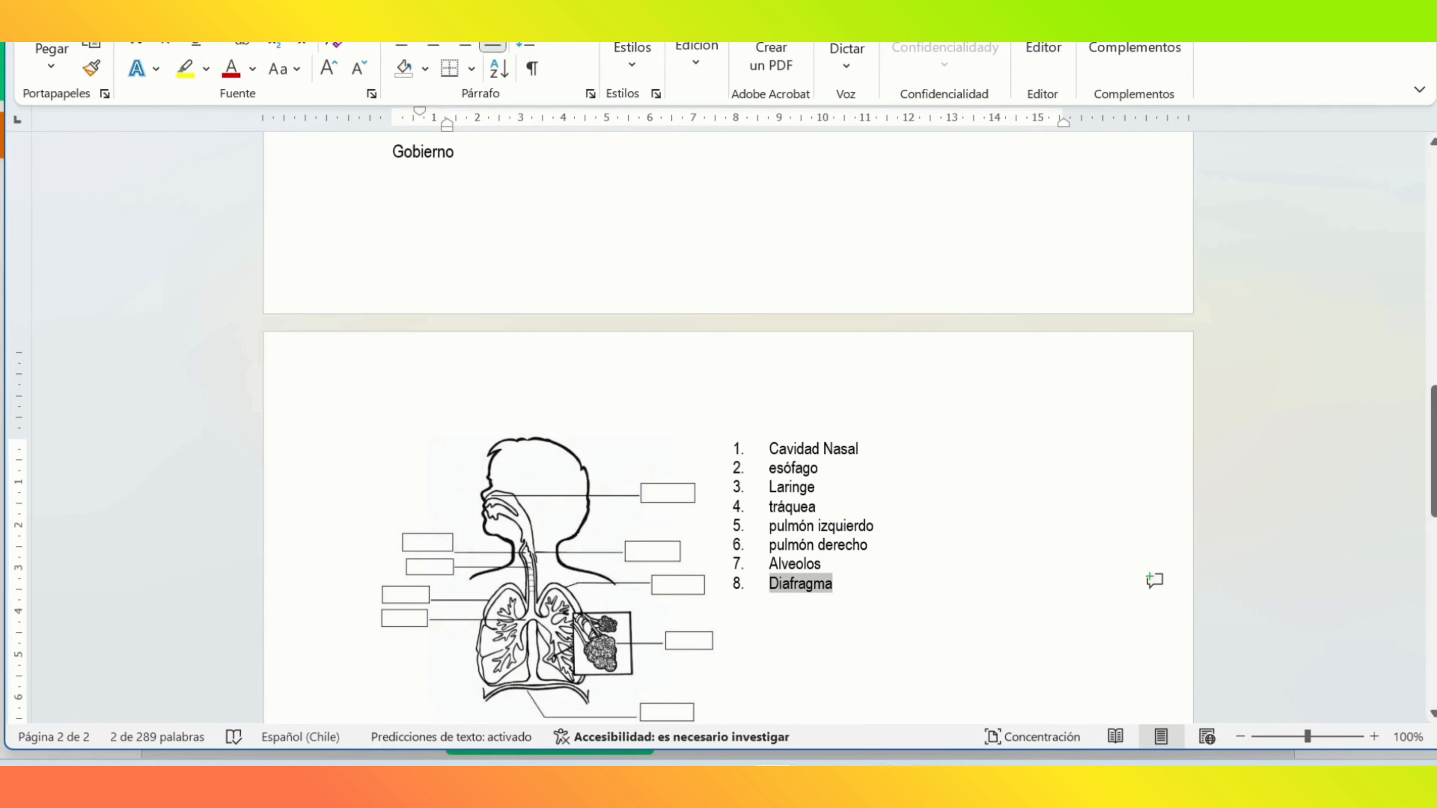
{"action": "key", "text": "alt+Tab"}
Step: Paste "Diafragma" as the text of draggable element 8 and remove the list number in front of it
{"action": "type", "text": "8.\tDiafragma"}
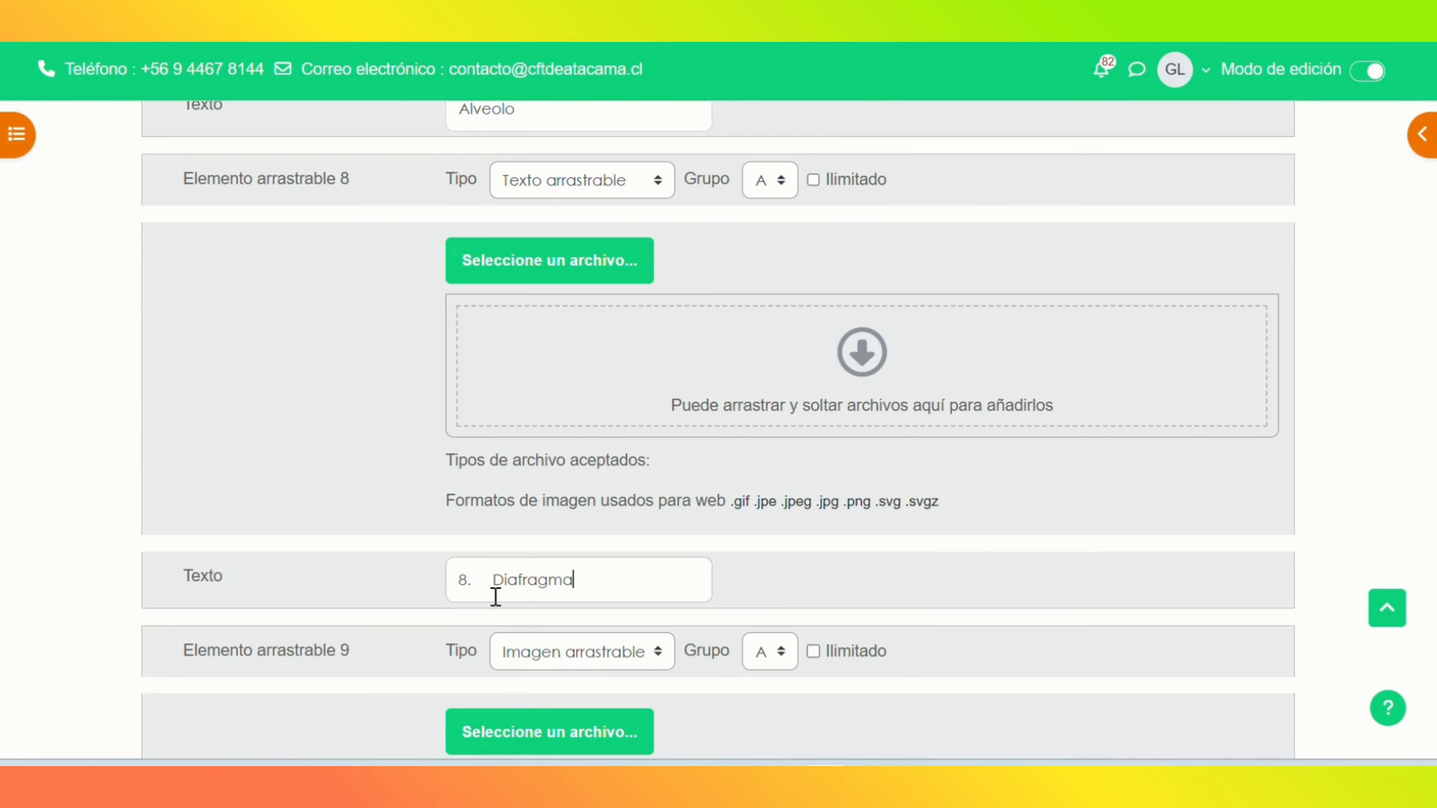
{"action": "left_click", "coordinate": [495, 596]}
{"action": "key", "text": "BackSpace"}
{"action": "key", "text": "BackSpace"}
{"action": "key", "text": "BackSpace"}
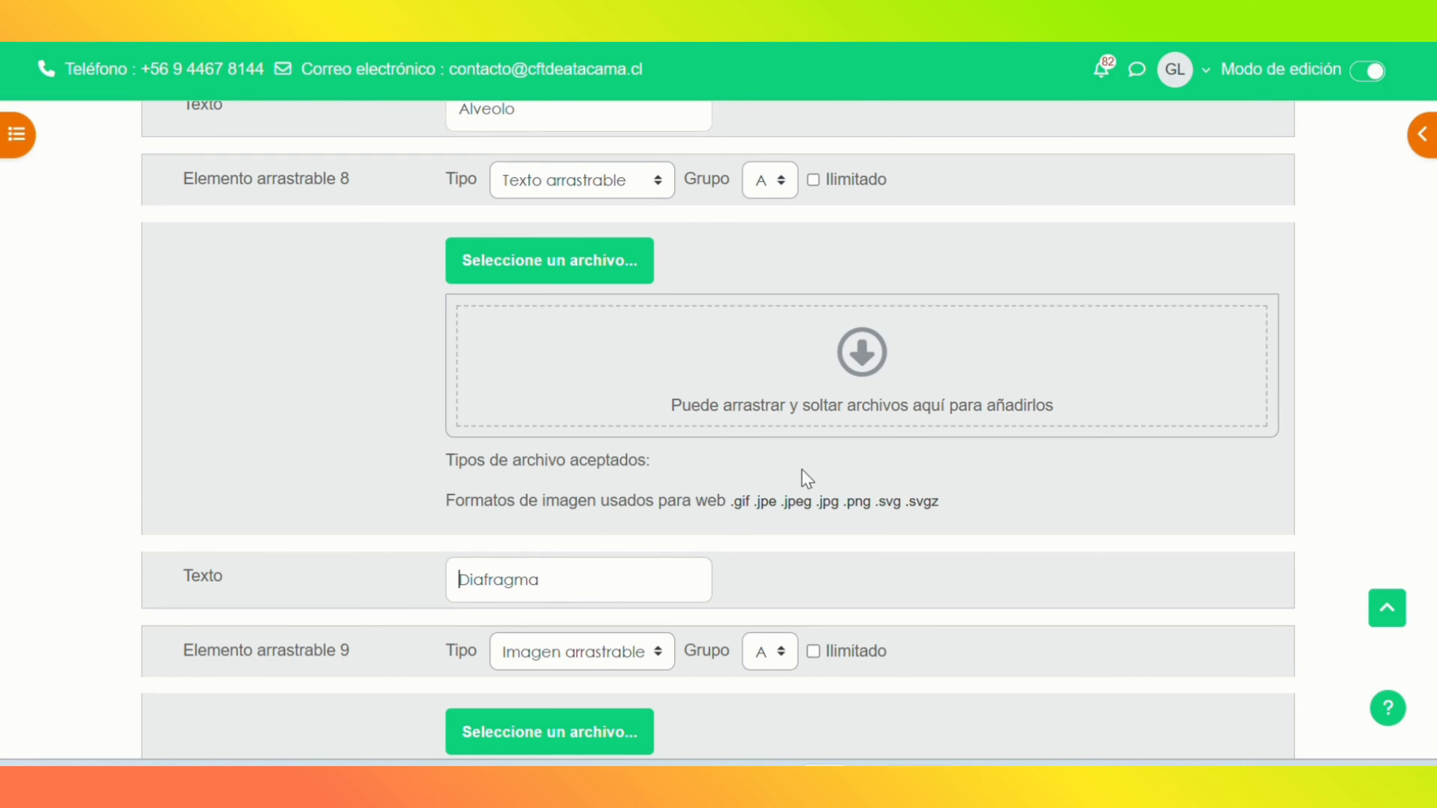
Step: Review the types and texts of draggable elements 1 to 8 in the "Elementos arrastrables" section
{"action": "scroll", "coordinate": [806, 478], "scroll_direction": "down", "scroll_amount": 2}
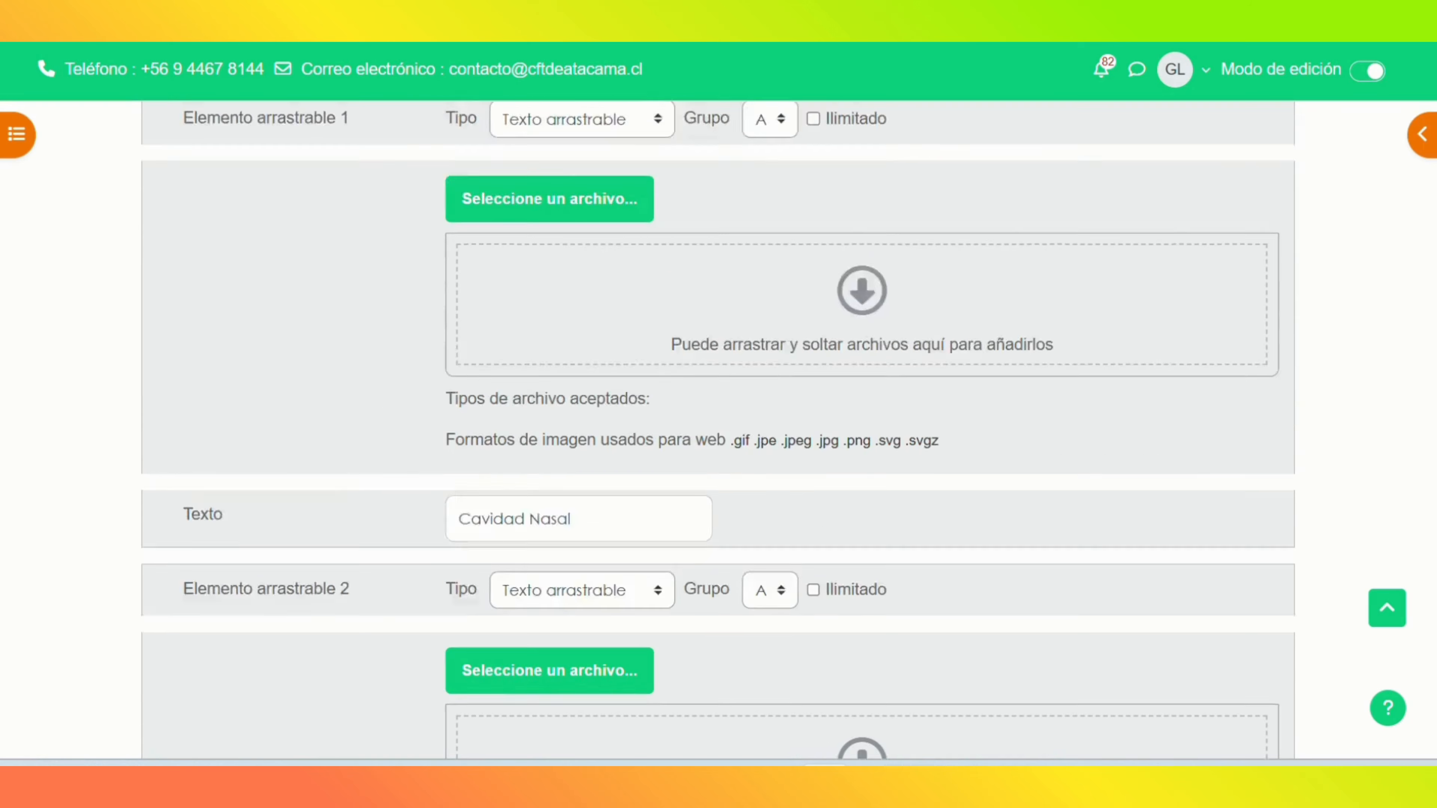
{"action": "scroll", "coordinate": [719, 430], "scroll_direction": "up", "scroll_amount": 5}
{"action": "scroll", "coordinate": [718, 430], "scroll_direction": "down", "scroll_amount": 2}
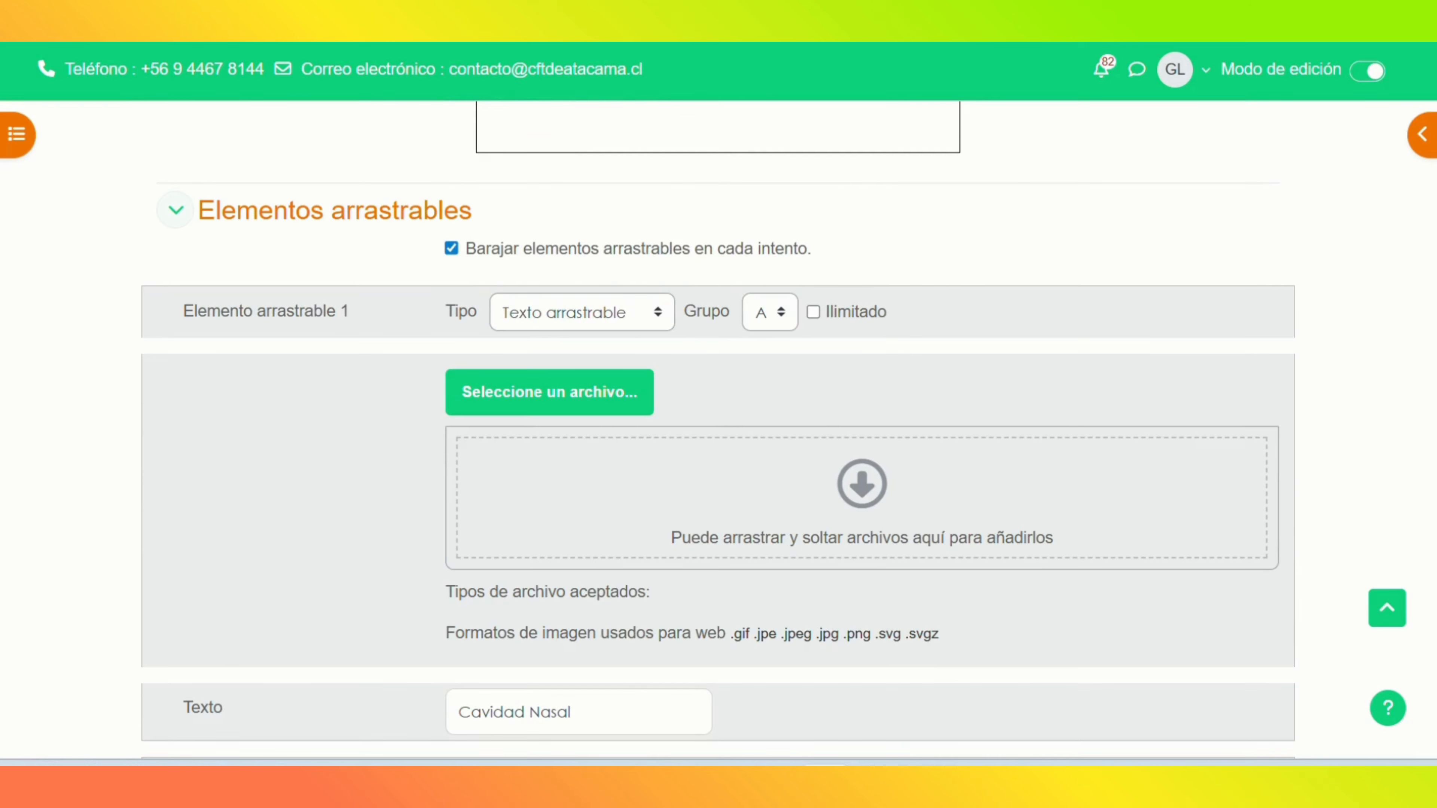
{"action": "scroll", "coordinate": [718, 431], "scroll_direction": "down", "scroll_amount": 12}
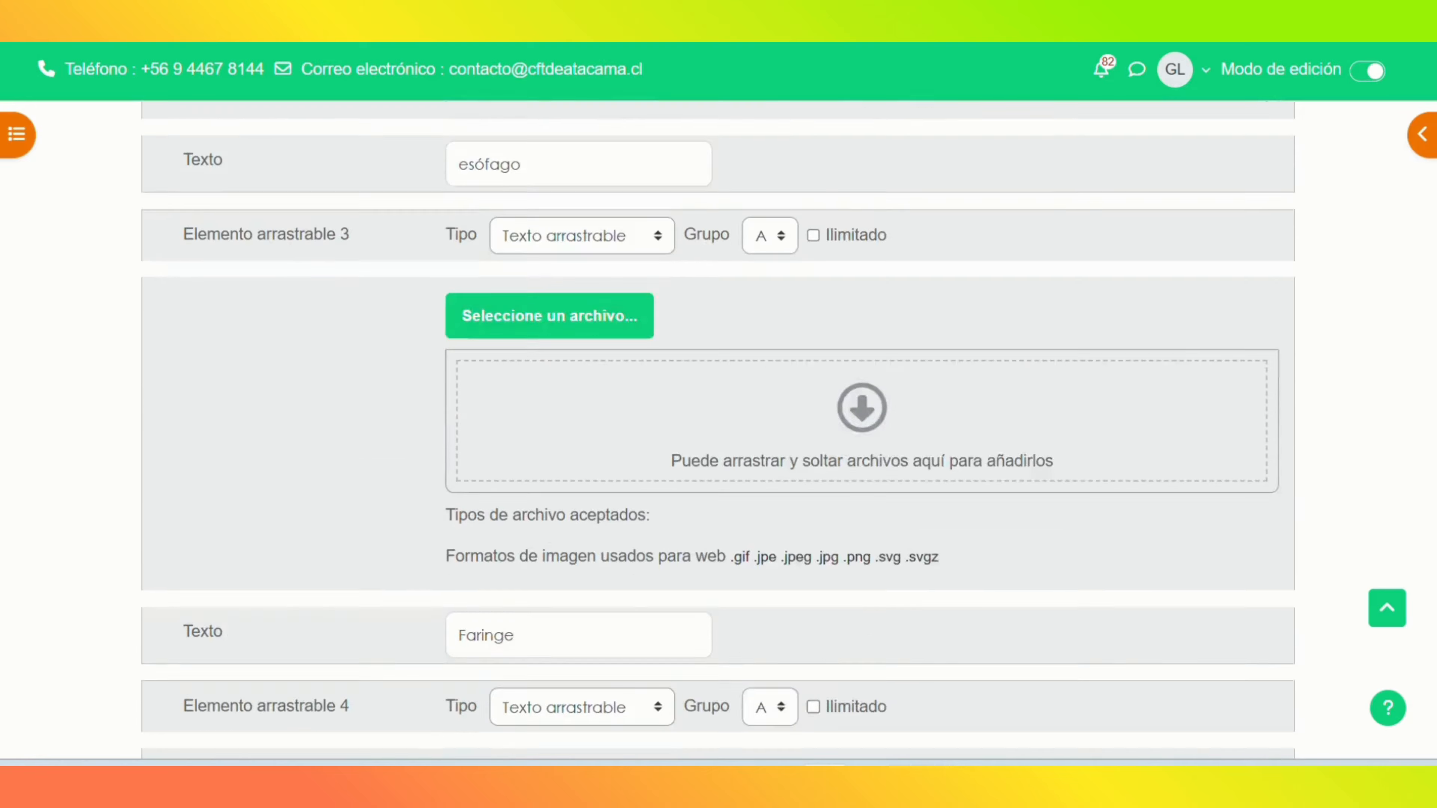
{"action": "scroll", "coordinate": [719, 430], "scroll_direction": "down", "scroll_amount": 10}
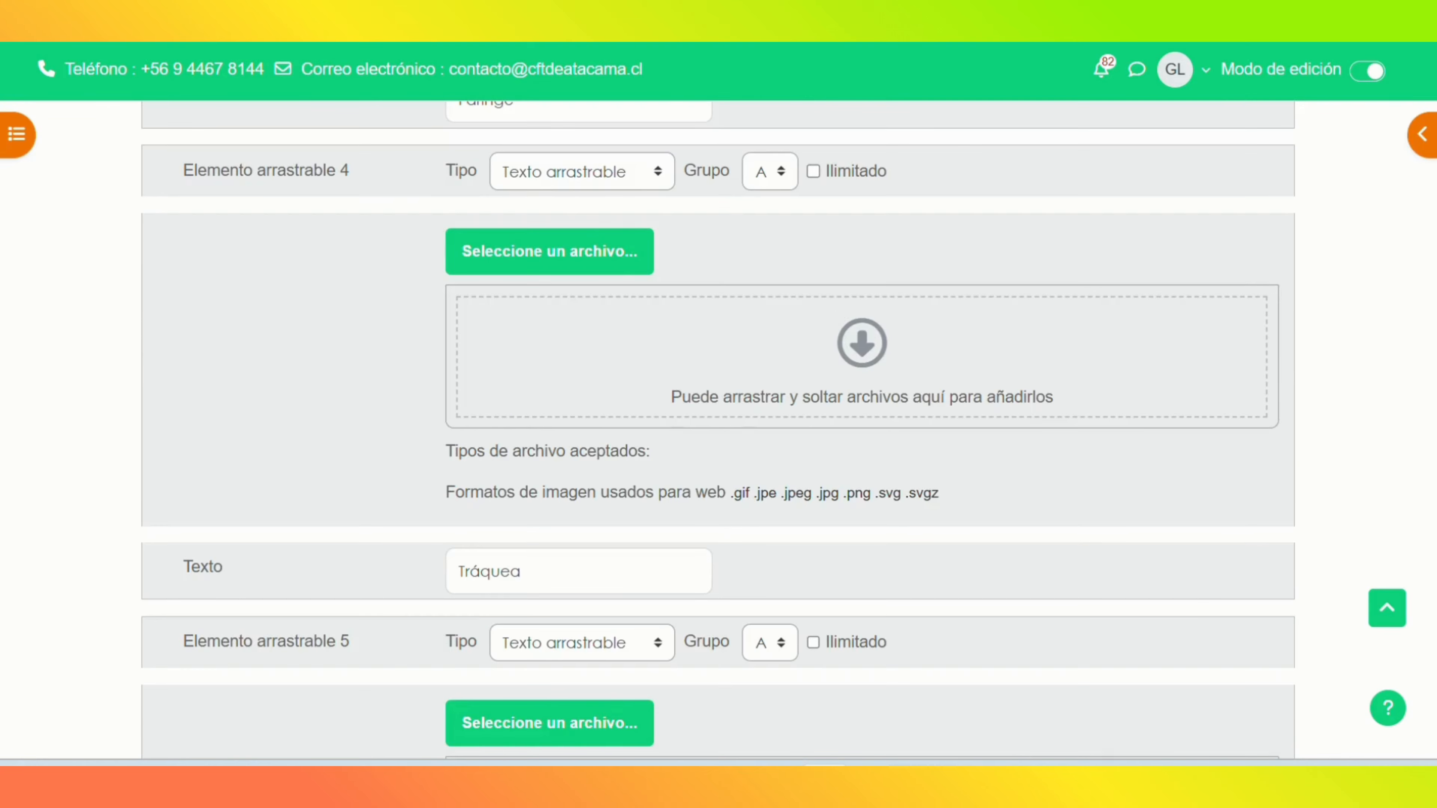
{"action": "scroll", "coordinate": [719, 431], "scroll_direction": "down", "scroll_amount": 12}
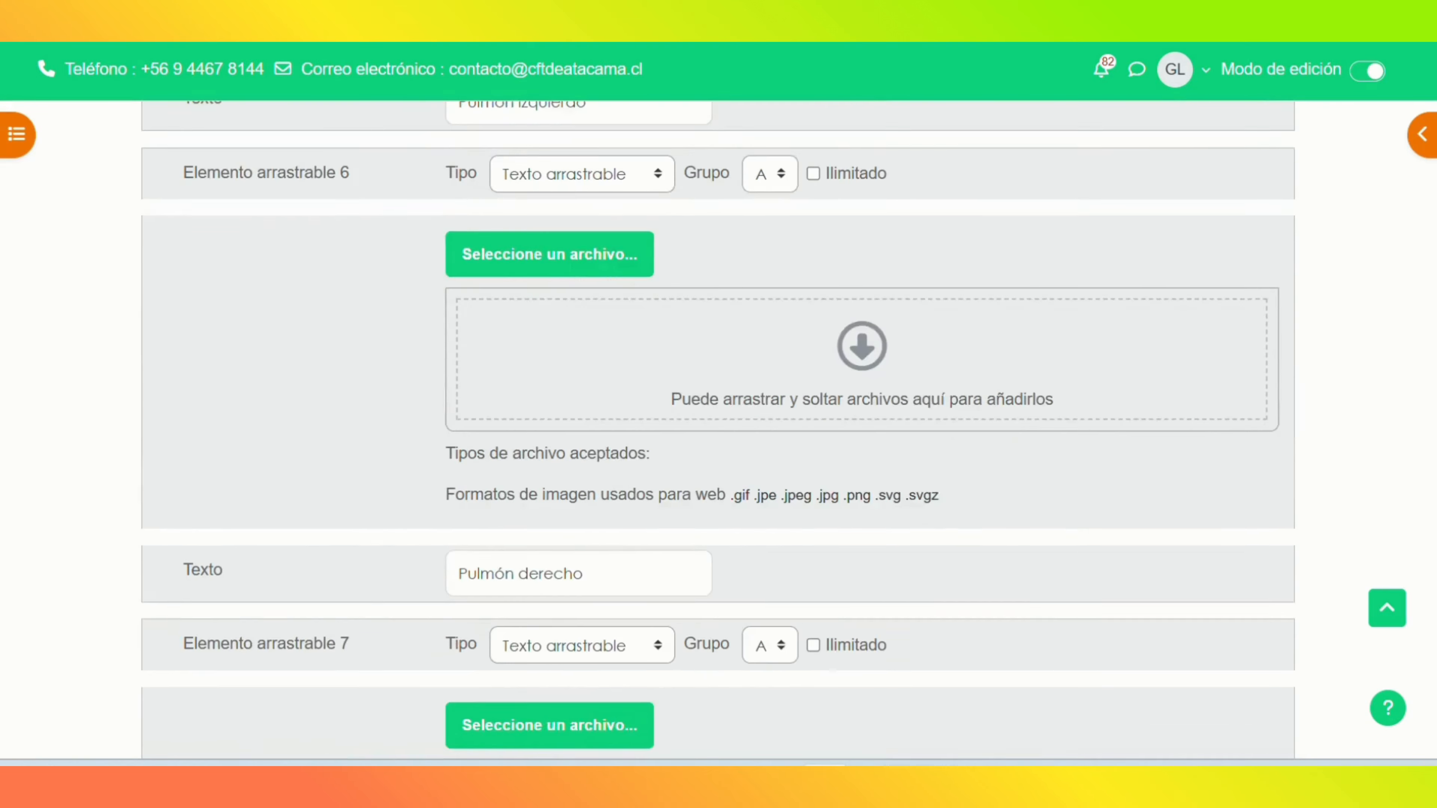
{"action": "scroll", "coordinate": [718, 430], "scroll_direction": "down", "scroll_amount": 10}
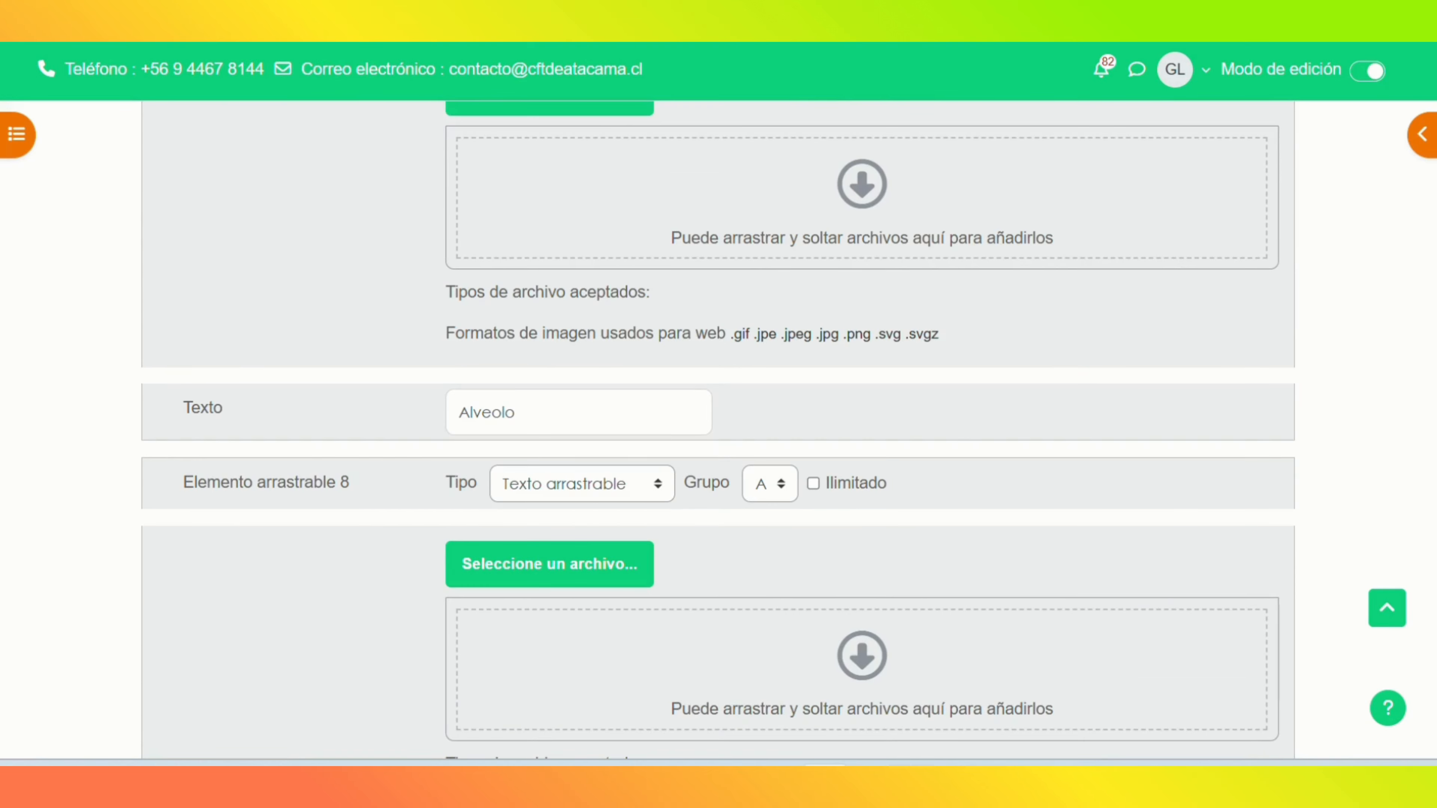
Step: Expand the "Zonas para soltar" section and assign "1. Cavidad Nasal" as the draggable element of drop zone 1
{"action": "scroll", "coordinate": [718, 431], "scroll_direction": "down", "scroll_amount": 18}
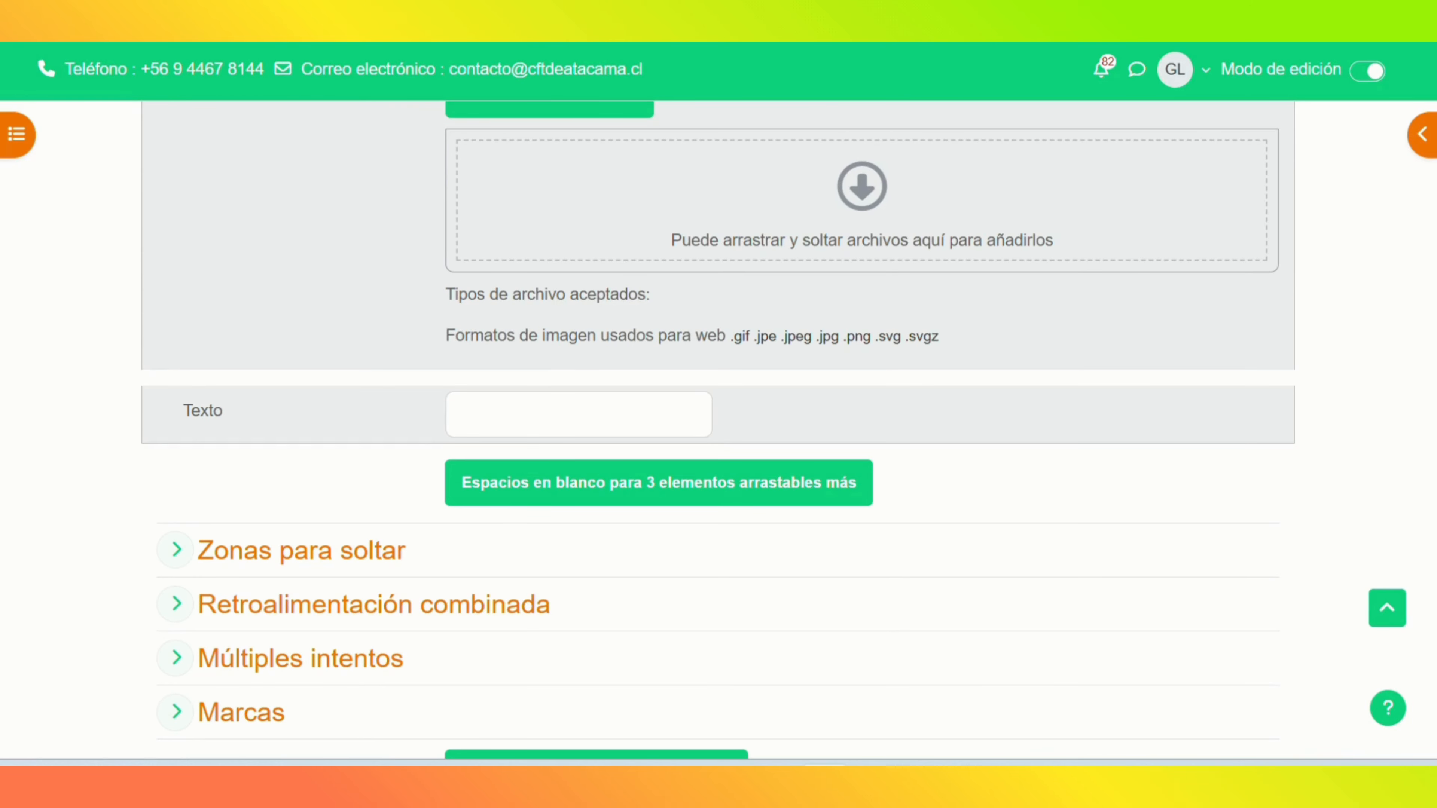
{"action": "scroll", "coordinate": [719, 431], "scroll_direction": "down", "scroll_amount": 1}
{"action": "scroll", "coordinate": [735, 390], "scroll_direction": "down", "scroll_amount": 3}
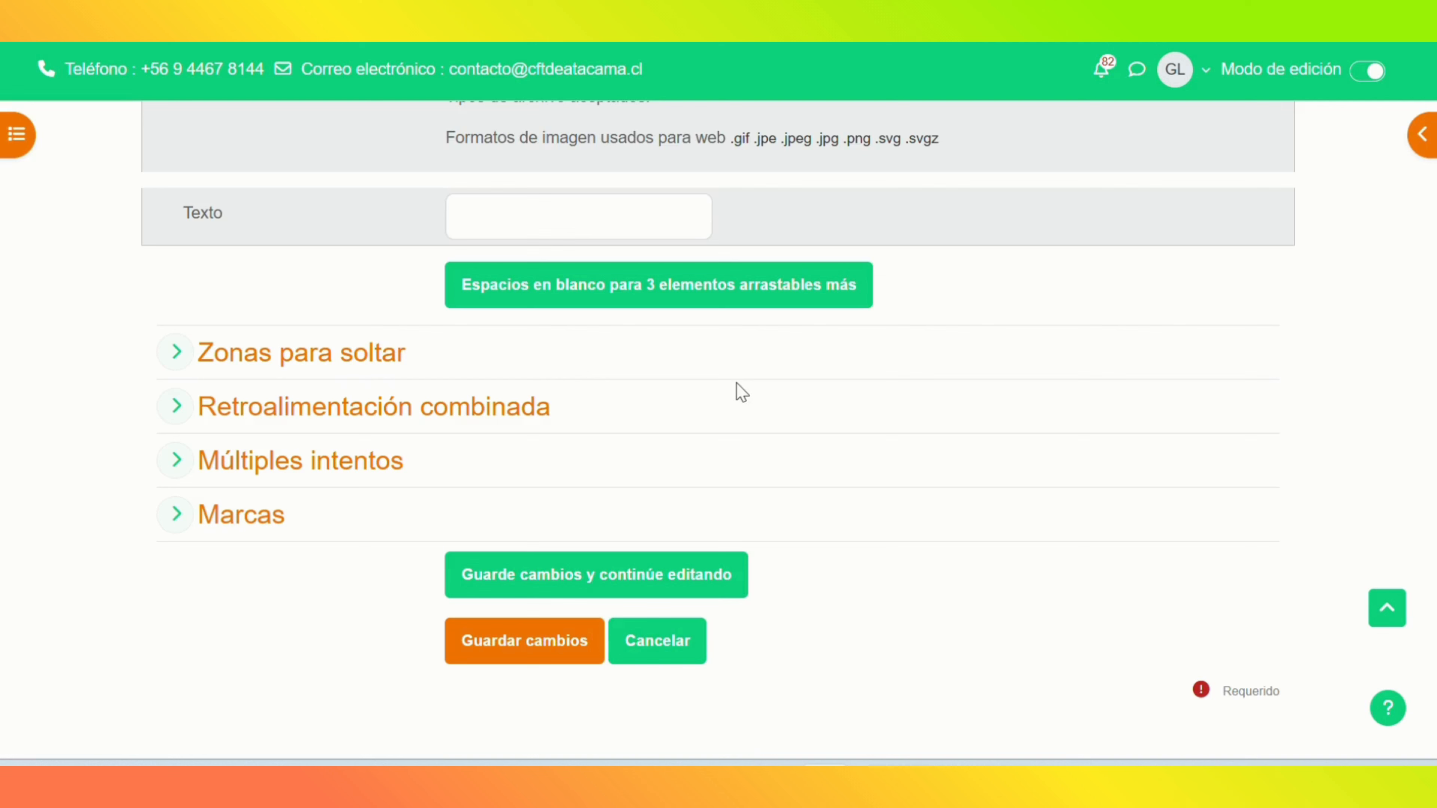
{"action": "left_click", "coordinate": [345, 362]}
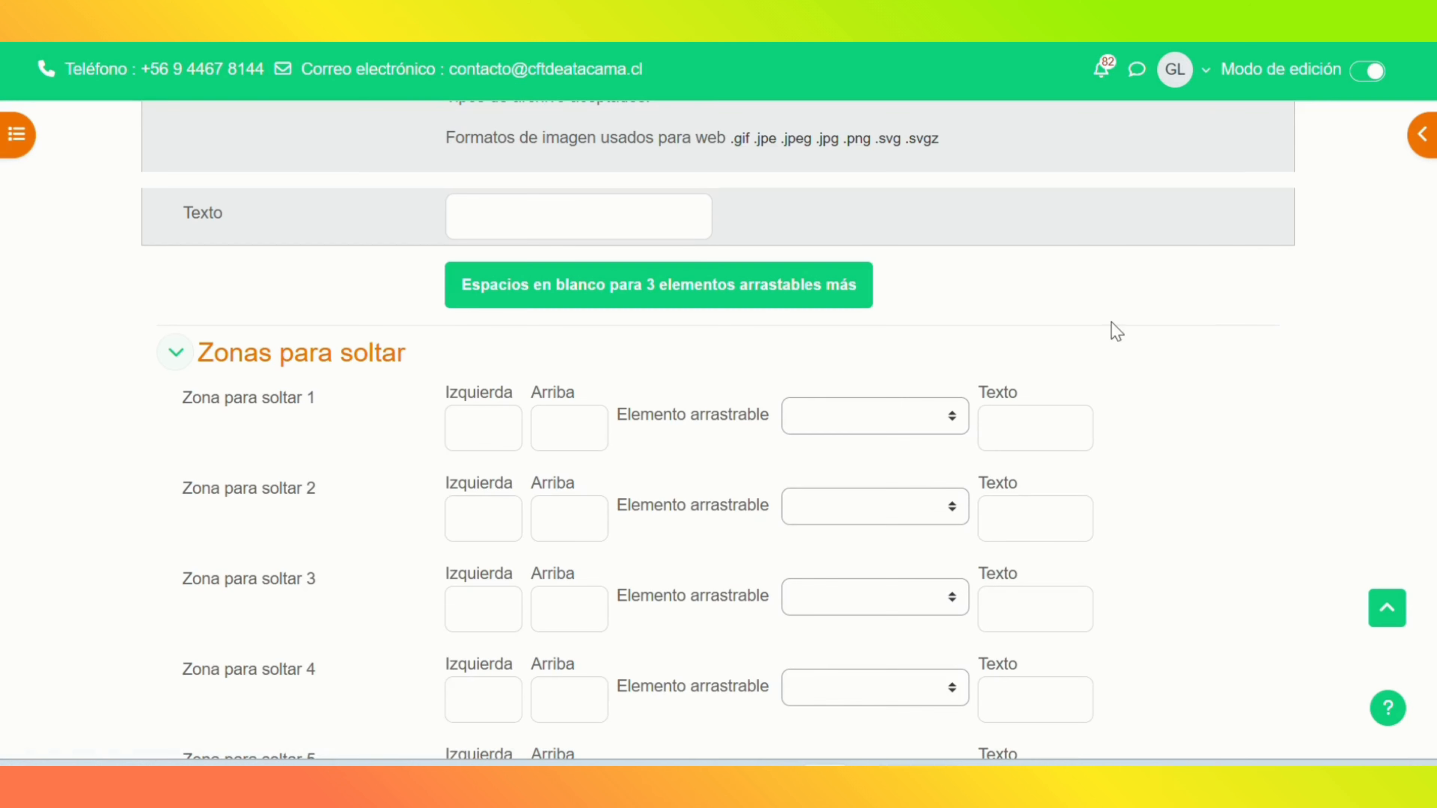
{"action": "scroll", "coordinate": [1351, 583], "scroll_direction": "down", "scroll_amount": 4}
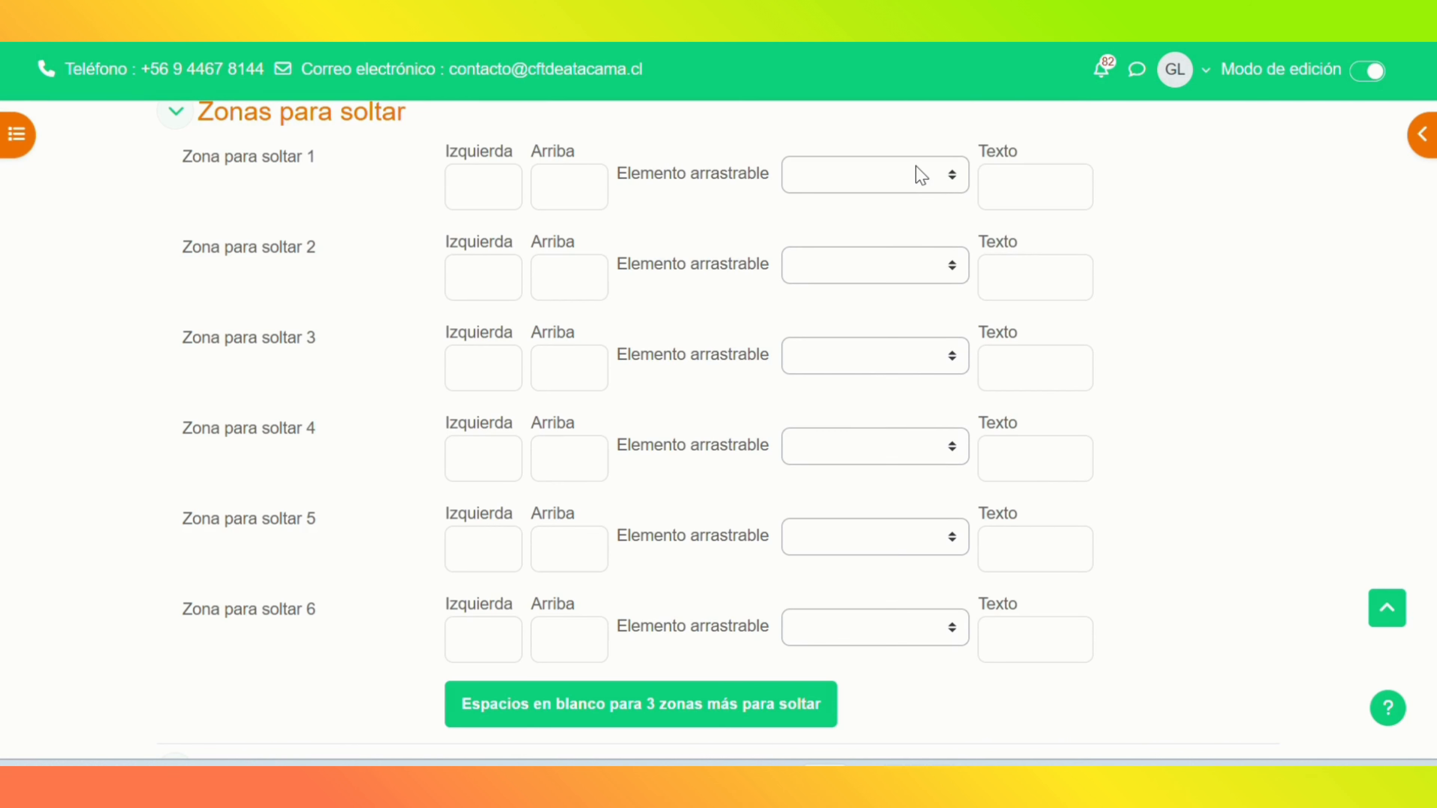
{"action": "left_click", "coordinate": [905, 175]}
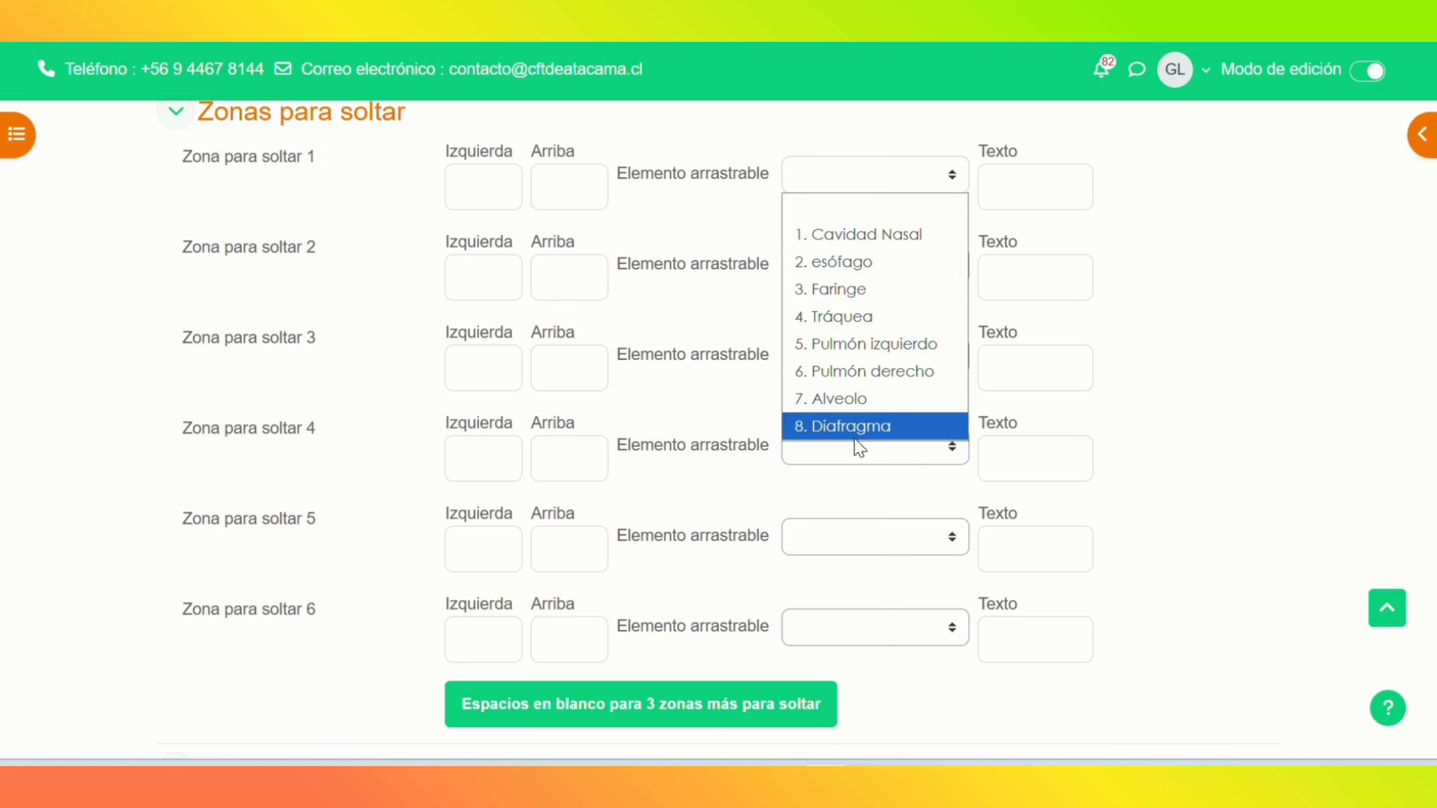
{"action": "left_click", "coordinate": [1039, 188]}
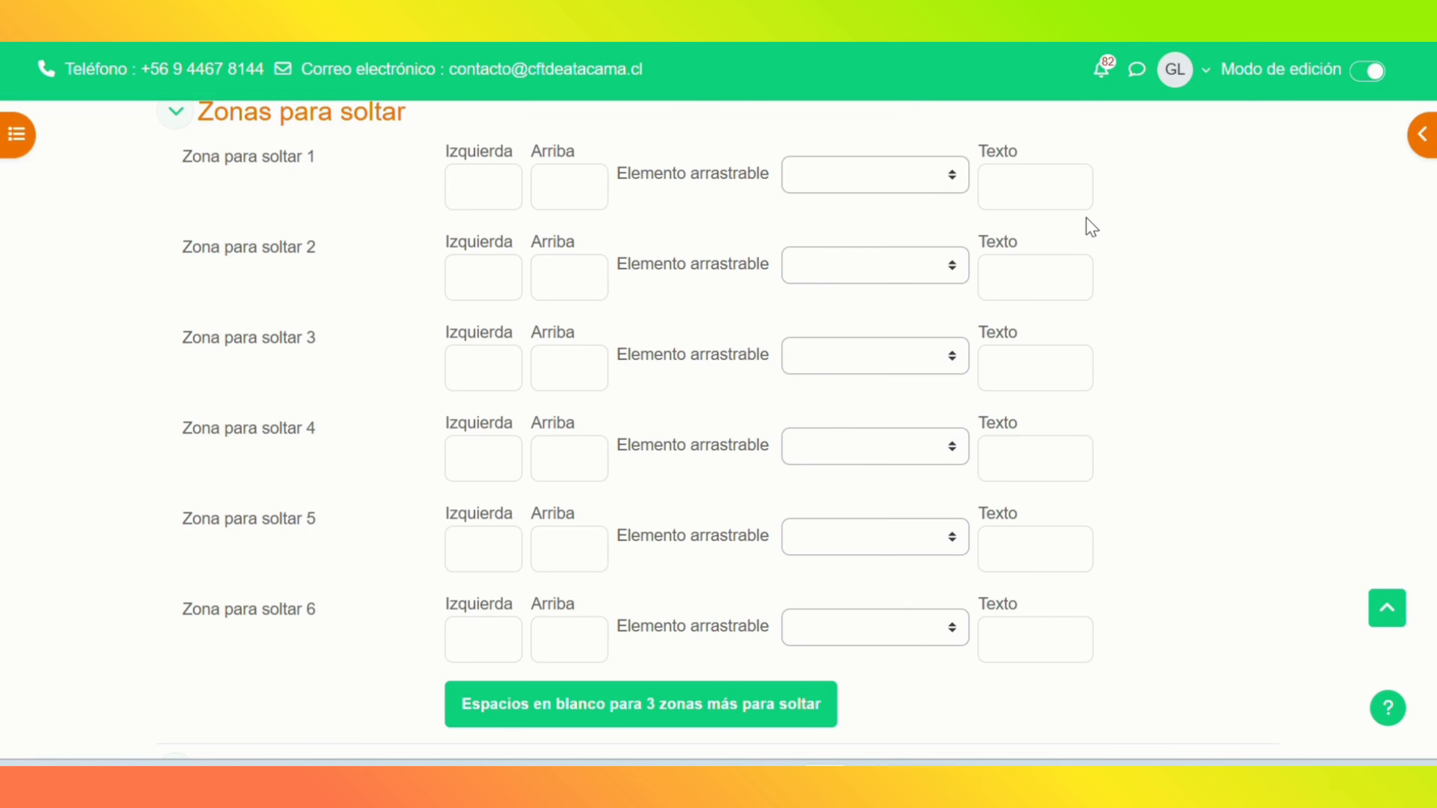
{"action": "left_click", "coordinate": [906, 175]}
{"action": "left_click", "coordinate": [893, 235]}
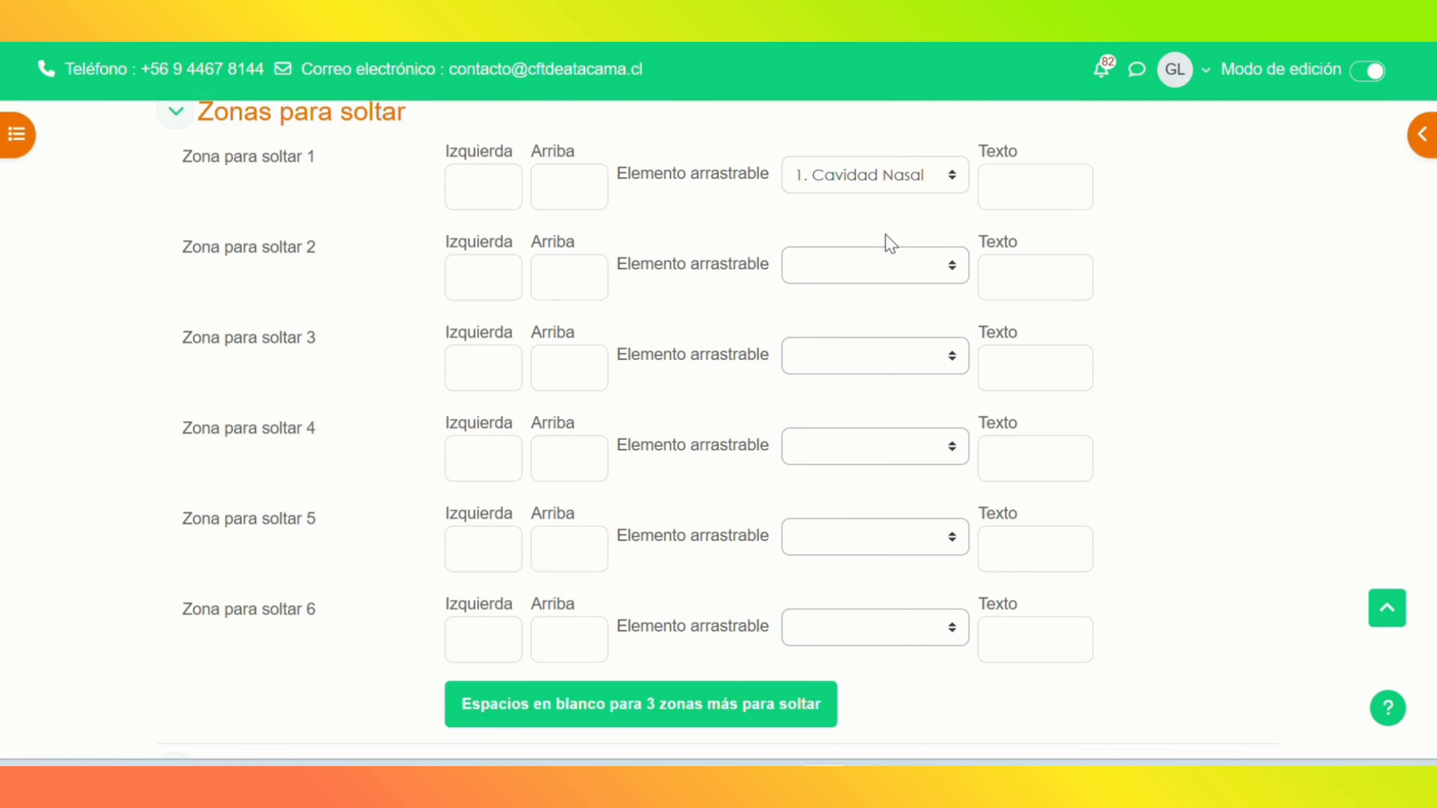
Step: Assign "2. esófago", "3. Faringe" and "4. Tráquea" as the draggable elements of drop zones 2, 3 and 4
{"action": "left_click", "coordinate": [876, 265]}
{"action": "left_click", "coordinate": [865, 354]}
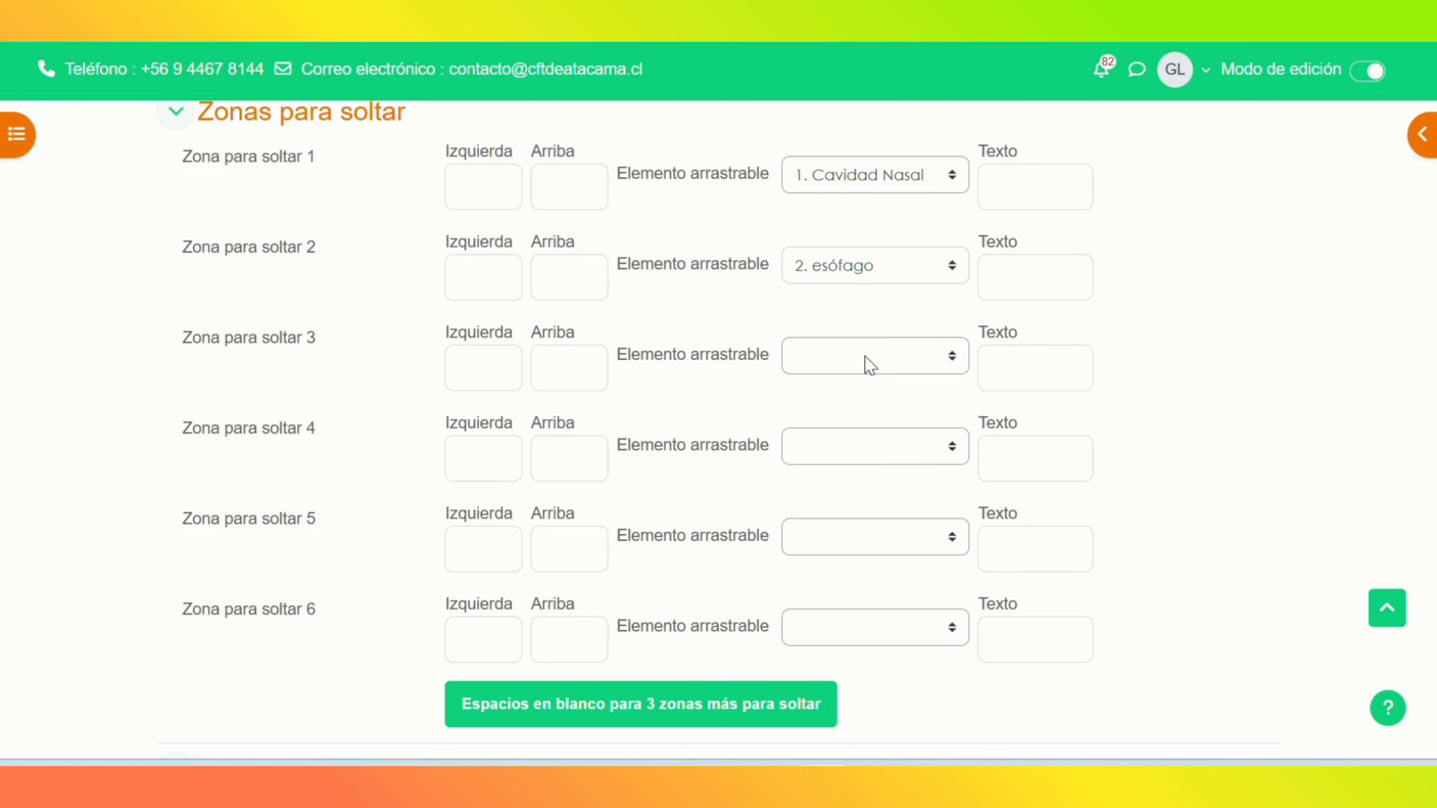
{"action": "left_click", "coordinate": [870, 366]}
{"action": "left_click", "coordinate": [857, 475]}
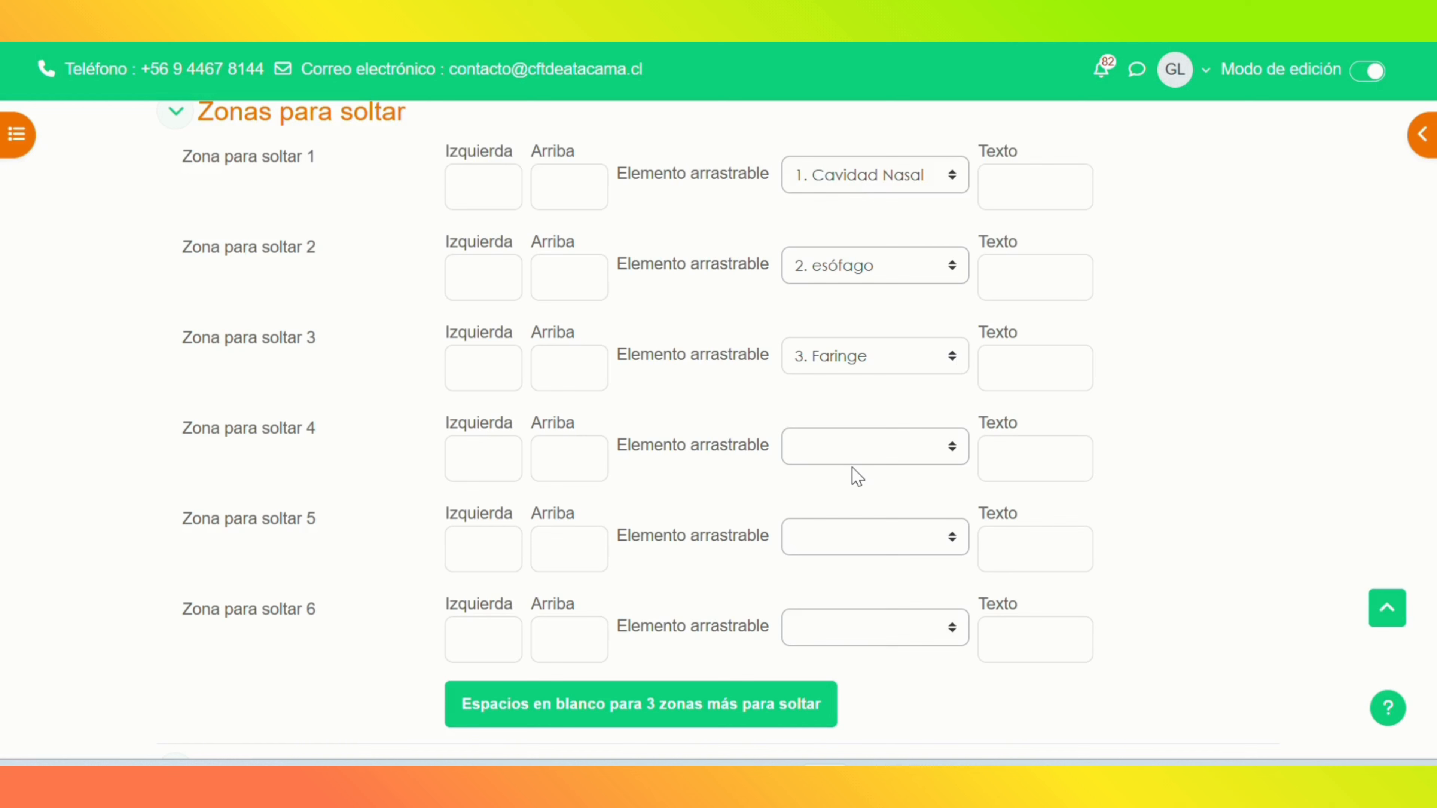
{"action": "left_click", "coordinate": [865, 447]}
{"action": "left_click", "coordinate": [845, 580]}
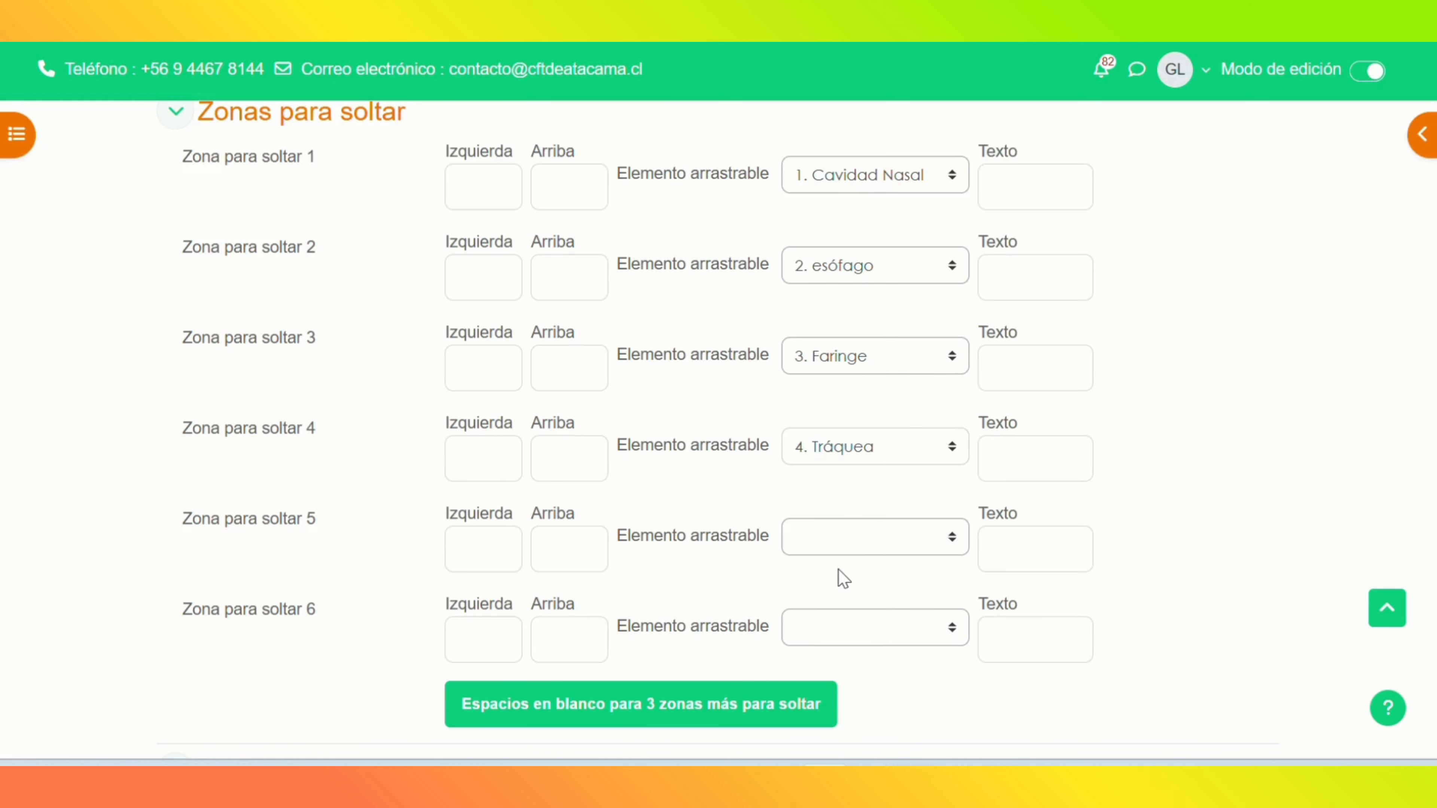
Step: Assign "5. Pulmón izquierdo" to drop zone 5 and "6. Pulmón derecho" to drop zone 6
{"action": "left_click", "coordinate": [838, 550]}
{"action": "left_click", "coordinate": [860, 422]}
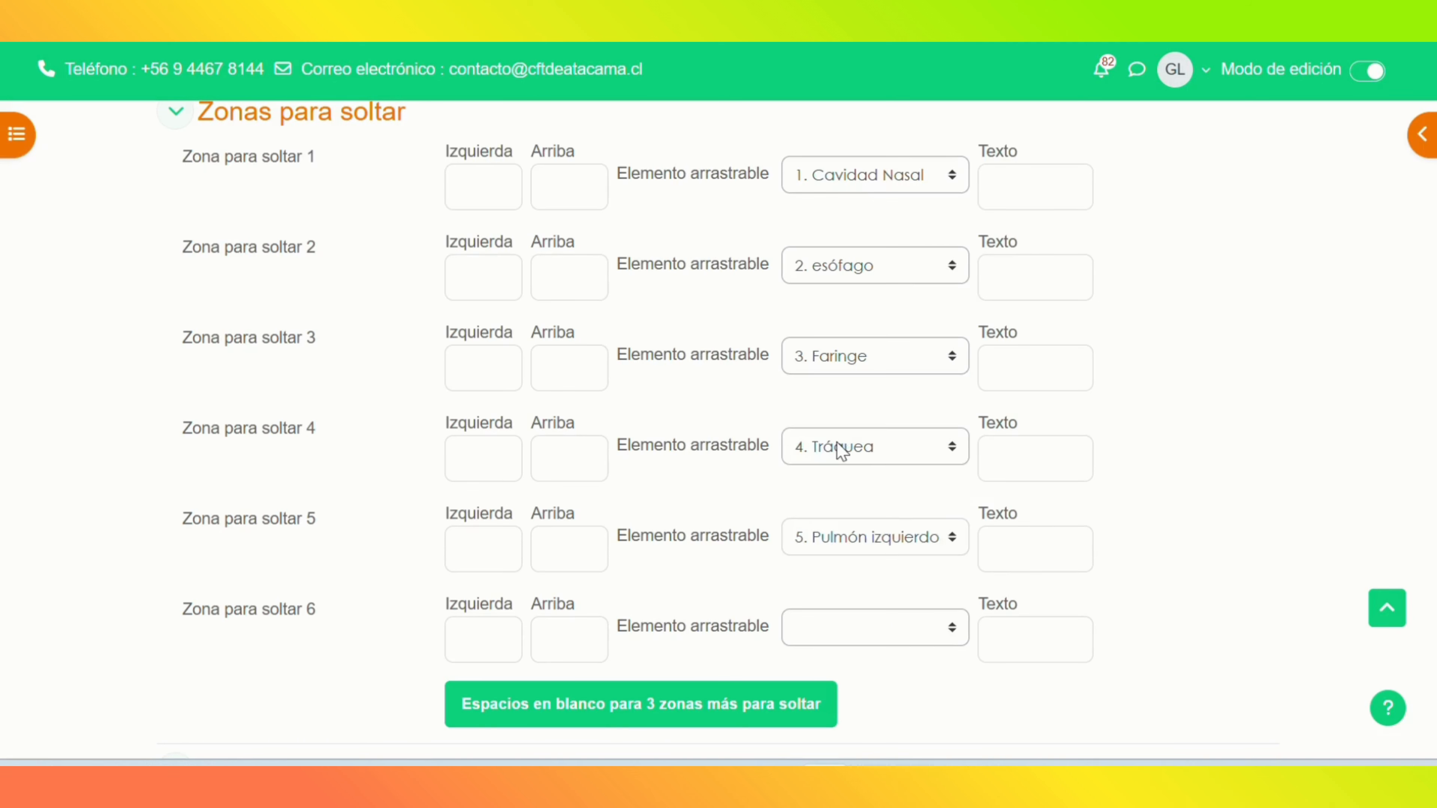
{"action": "left_click", "coordinate": [840, 625]}
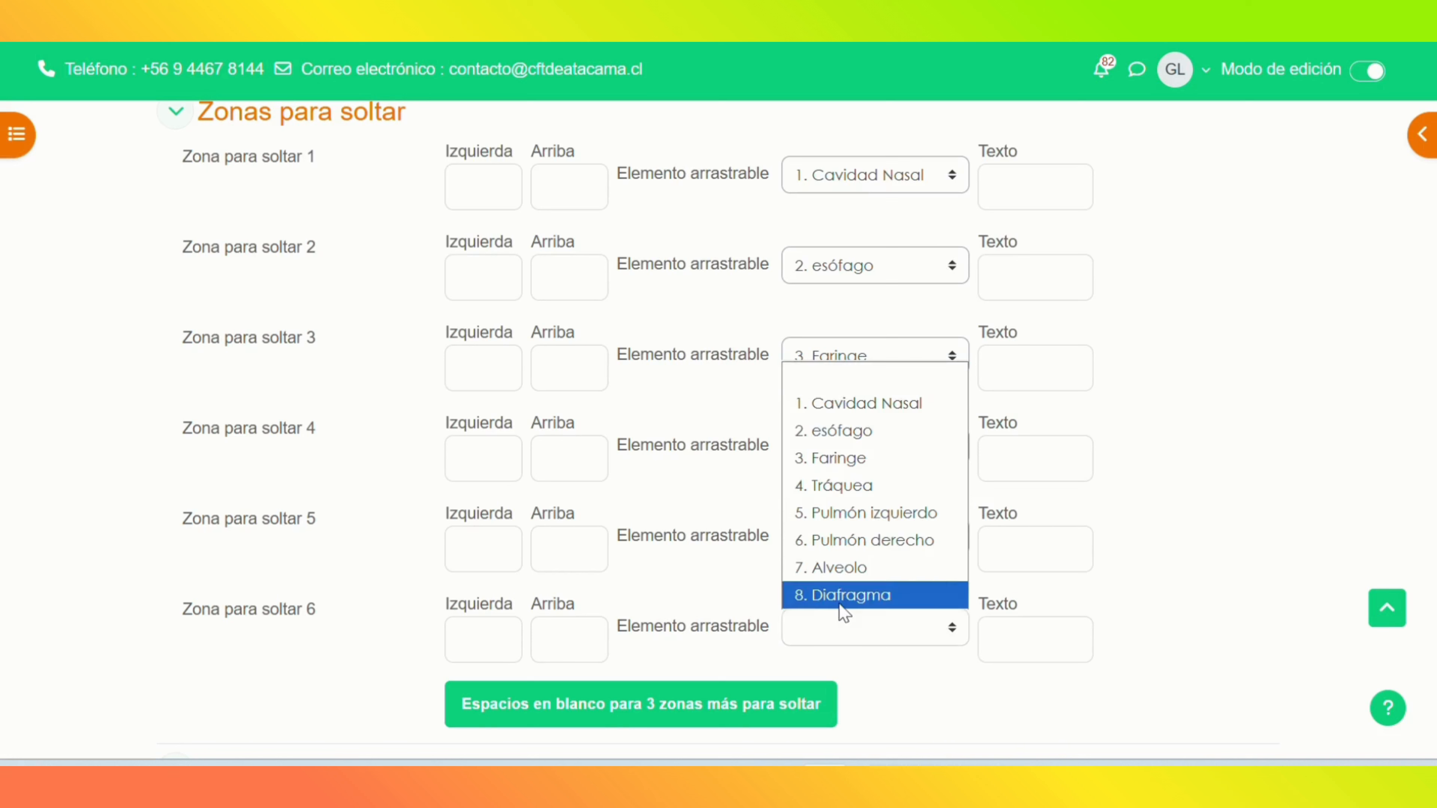
{"action": "left_click", "coordinate": [855, 540]}
Step: Add three more blank drop zones and assign "7. Alveolo" to zone 7 and "8. Diafragma" to zone 8
{"action": "scroll", "coordinate": [1354, 664], "scroll_direction": "down", "scroll_amount": 1}
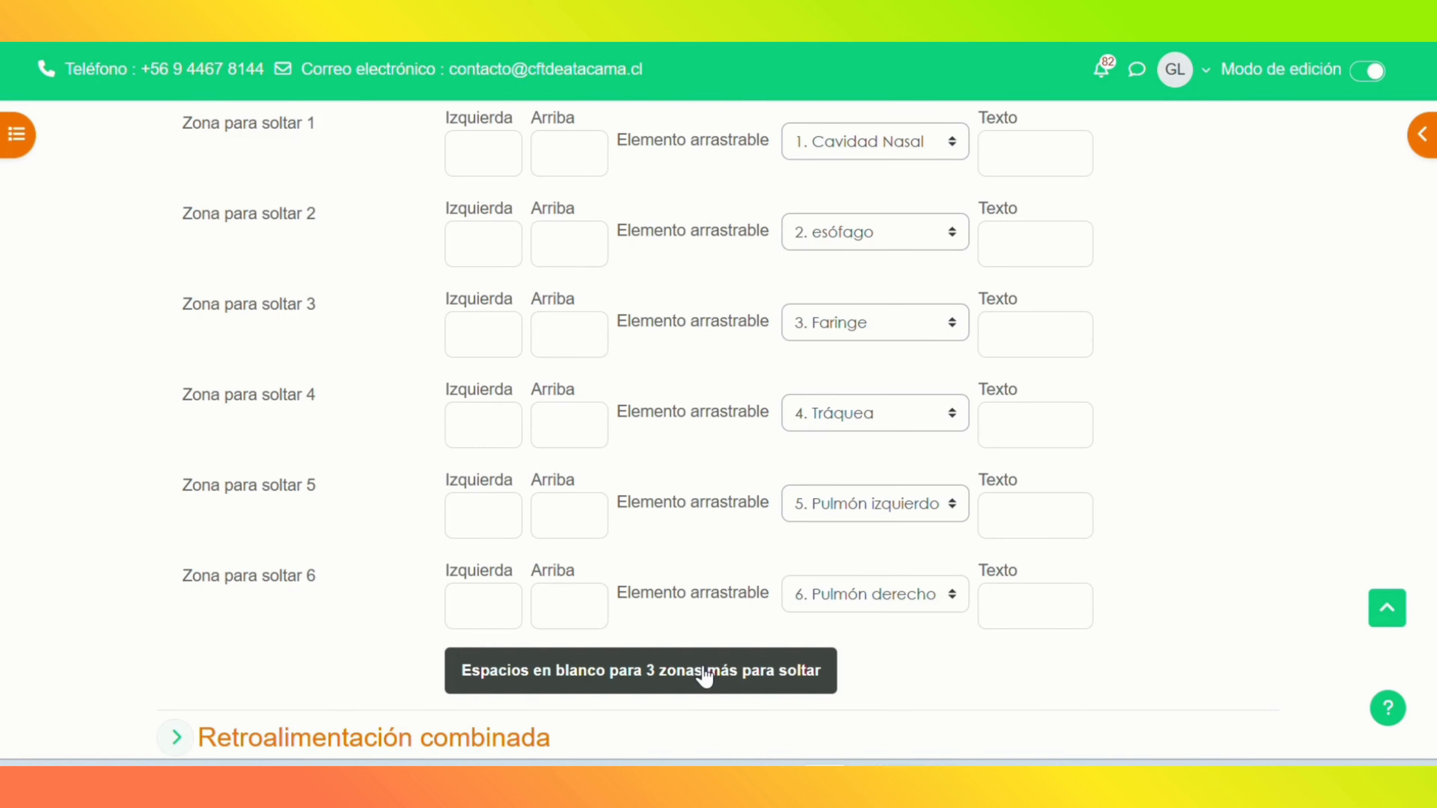
{"action": "left_click", "coordinate": [704, 671]}
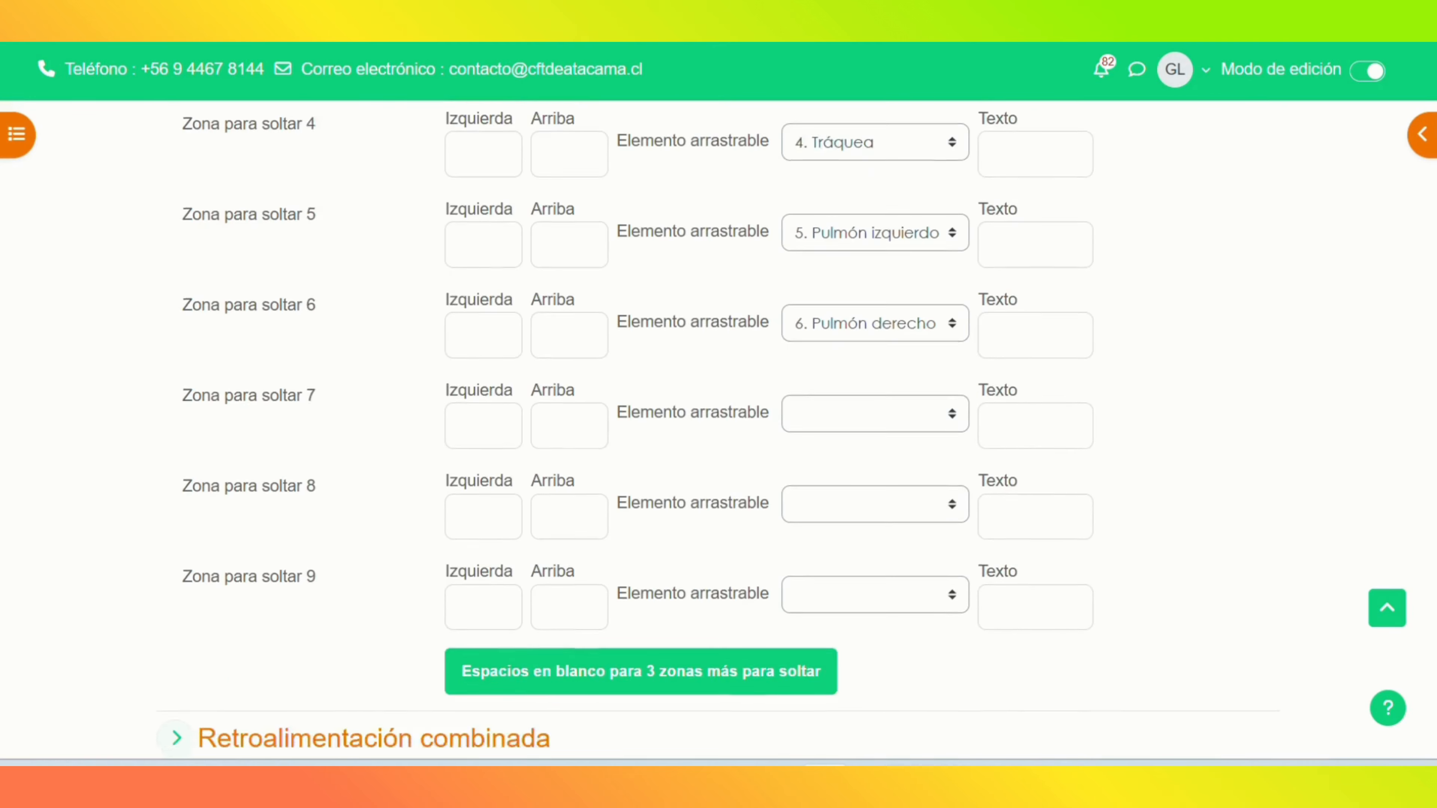
{"action": "left_click", "coordinate": [881, 354]}
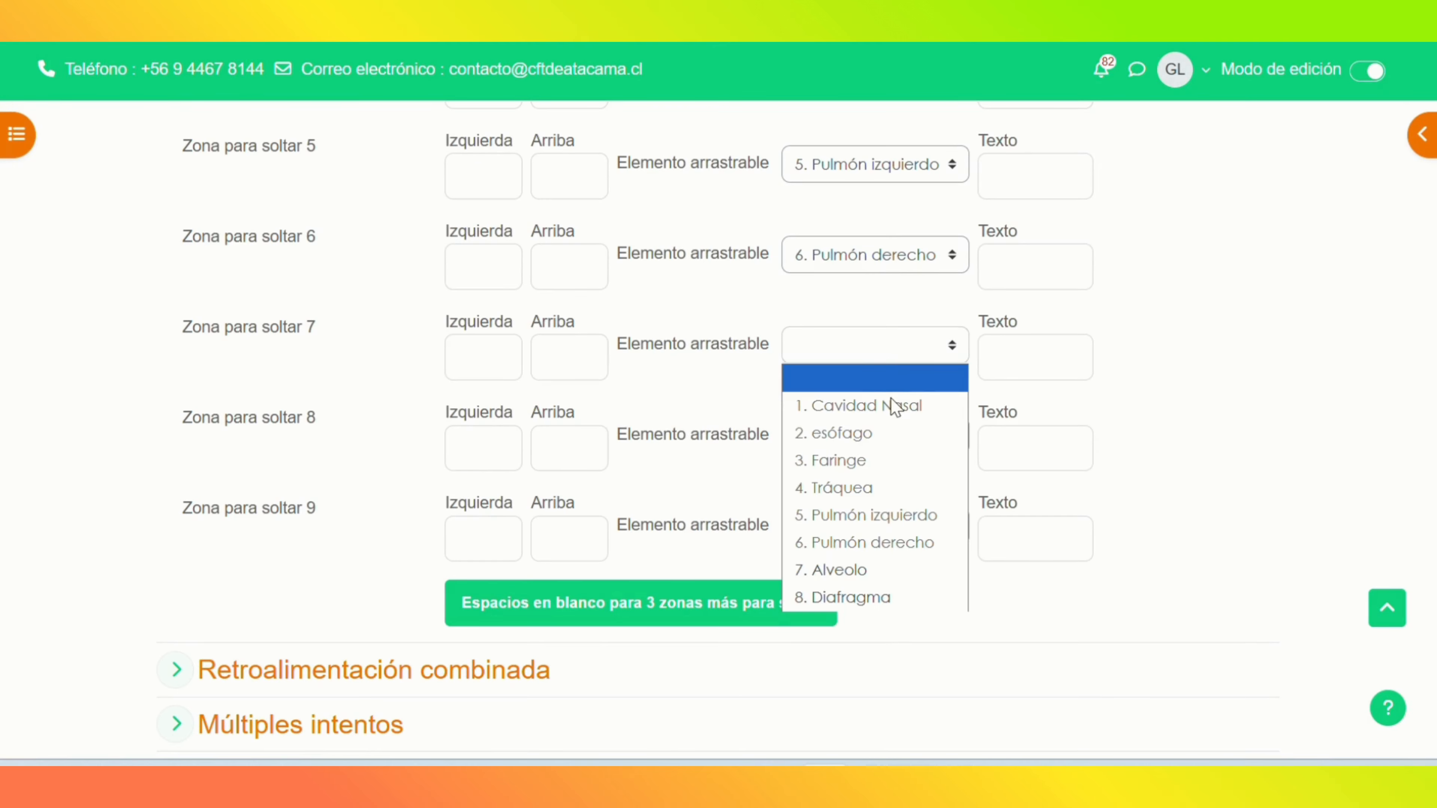
{"action": "left_click", "coordinate": [860, 569]}
{"action": "left_click", "coordinate": [860, 438]}
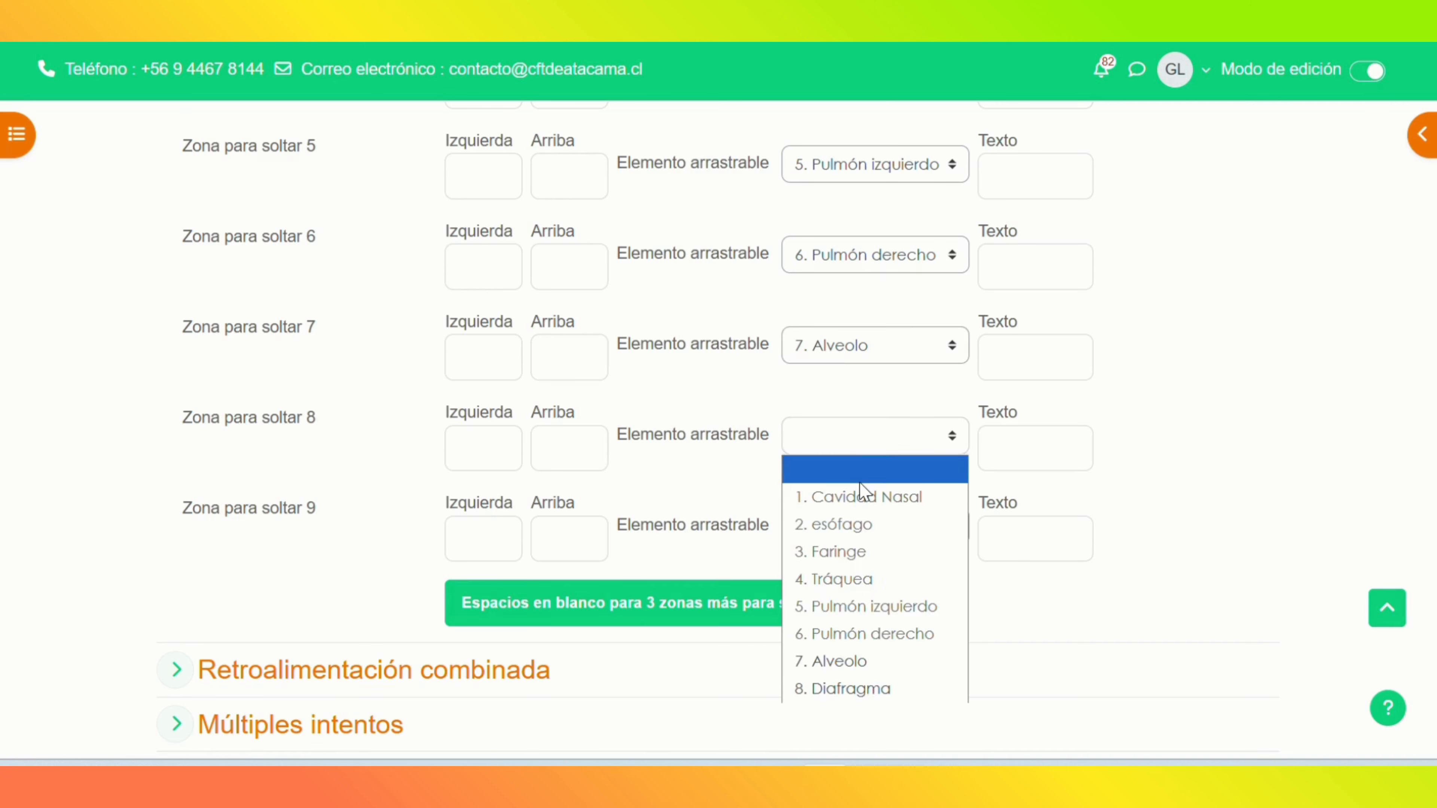
{"action": "left_click", "coordinate": [861, 689]}
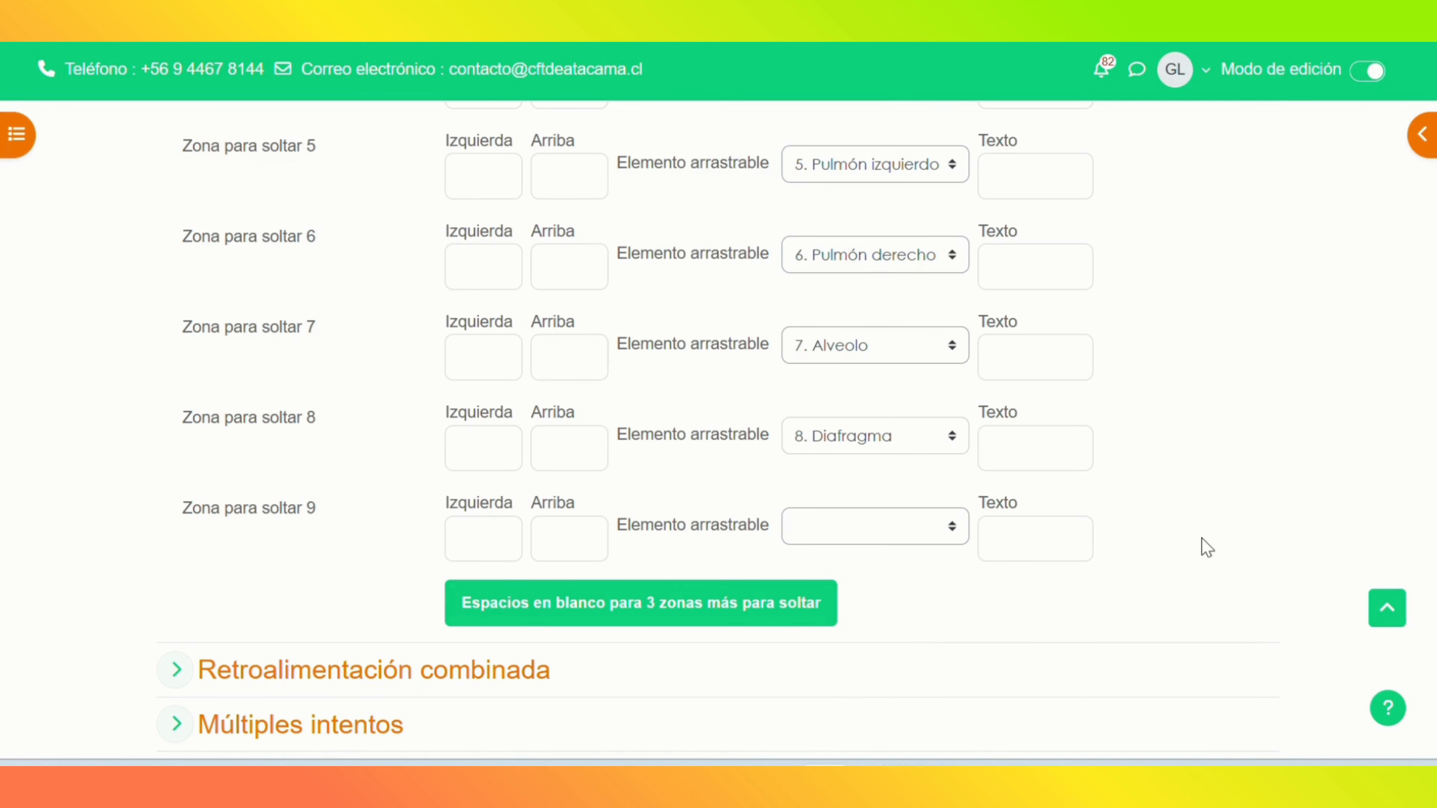
Step: In the preview image, place the "Diafragma" label on the diaphragm's box and "Alveolo" on the alveoli's box, checking the Word document
{"action": "scroll", "coordinate": [719, 430], "scroll_direction": "up", "scroll_amount": 15}
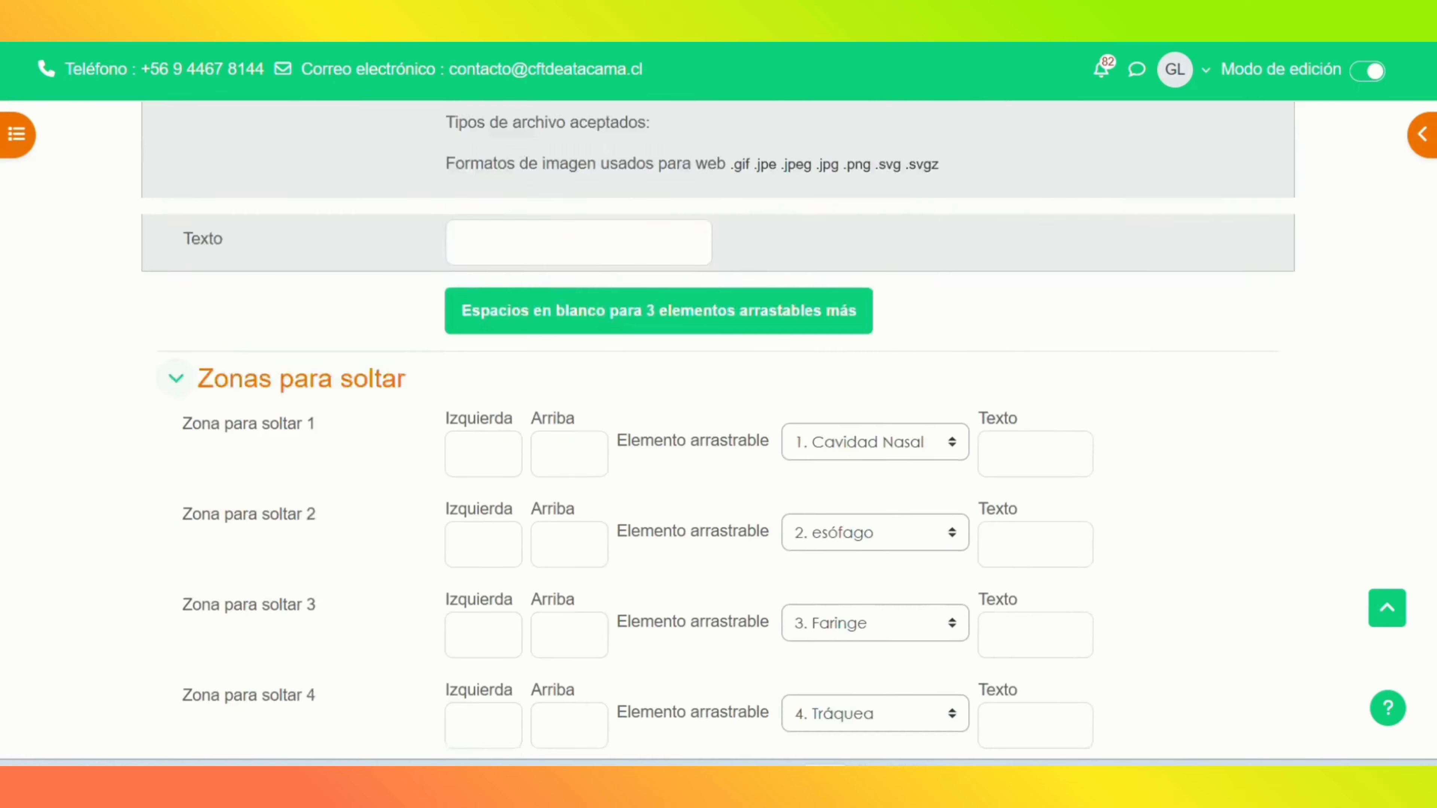
{"action": "scroll", "coordinate": [719, 430], "scroll_direction": "up", "scroll_amount": 12}
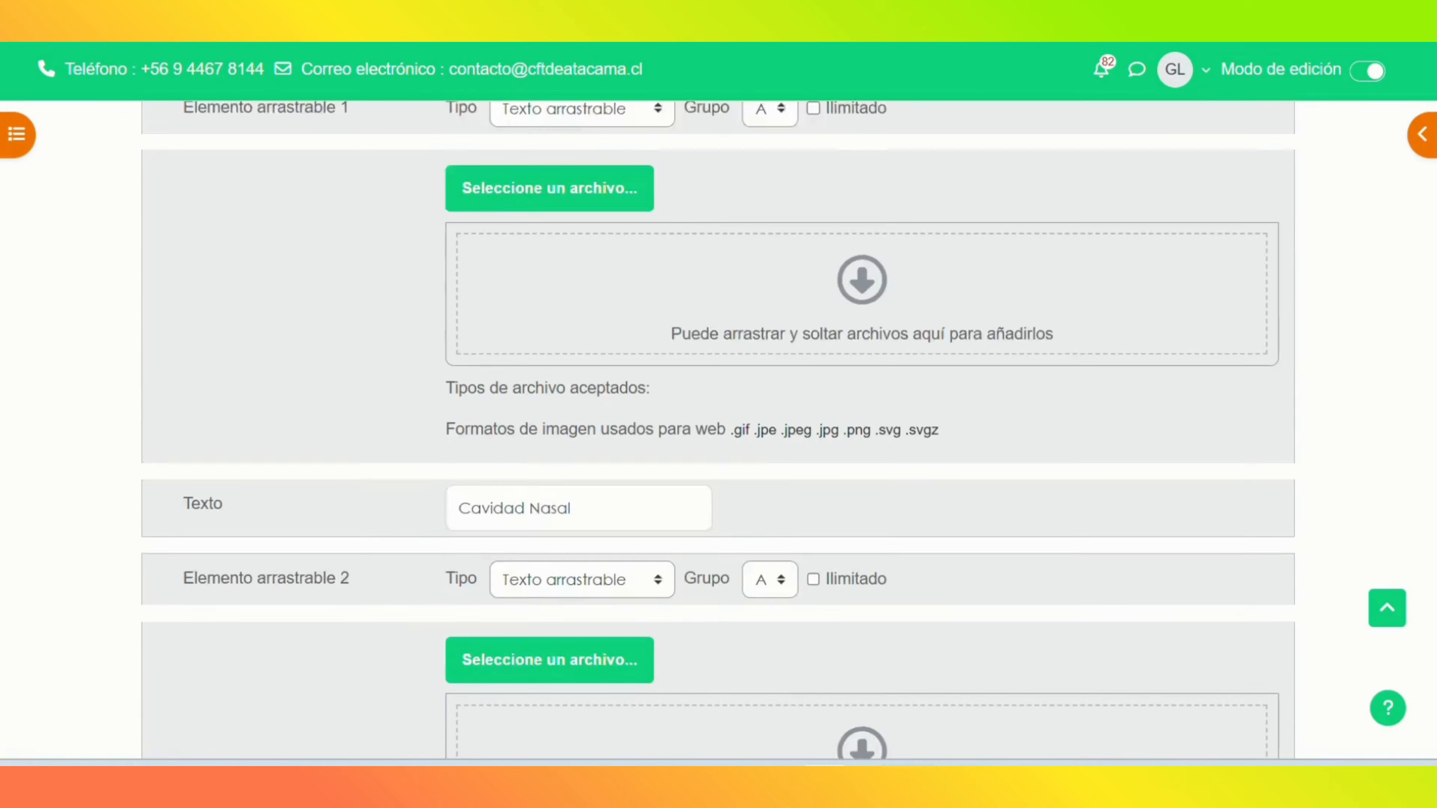
{"action": "scroll", "coordinate": [719, 431], "scroll_direction": "up", "scroll_amount": 2}
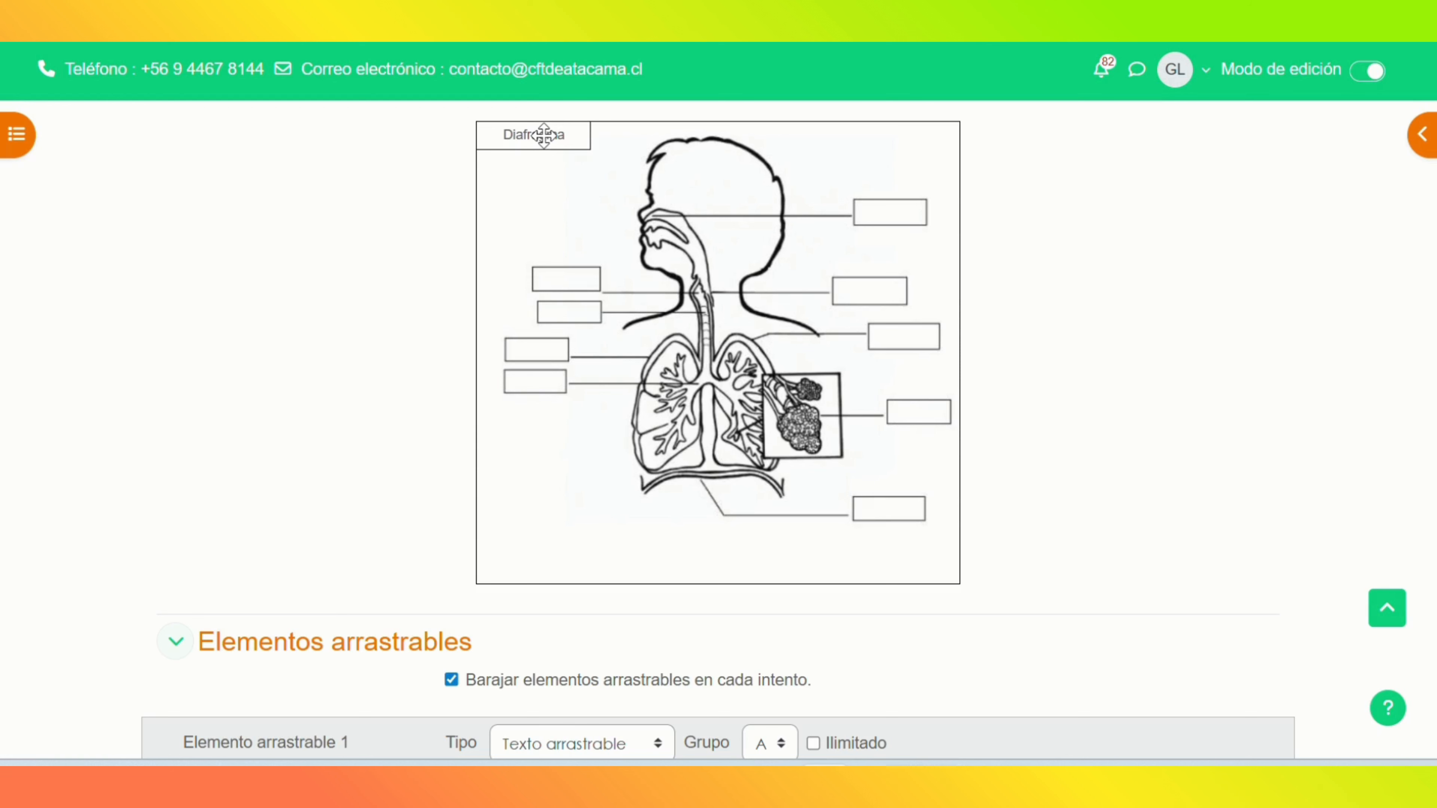
{"action": "left_click_drag", "start_coordinate": [544, 136], "coordinate": [907, 507]}
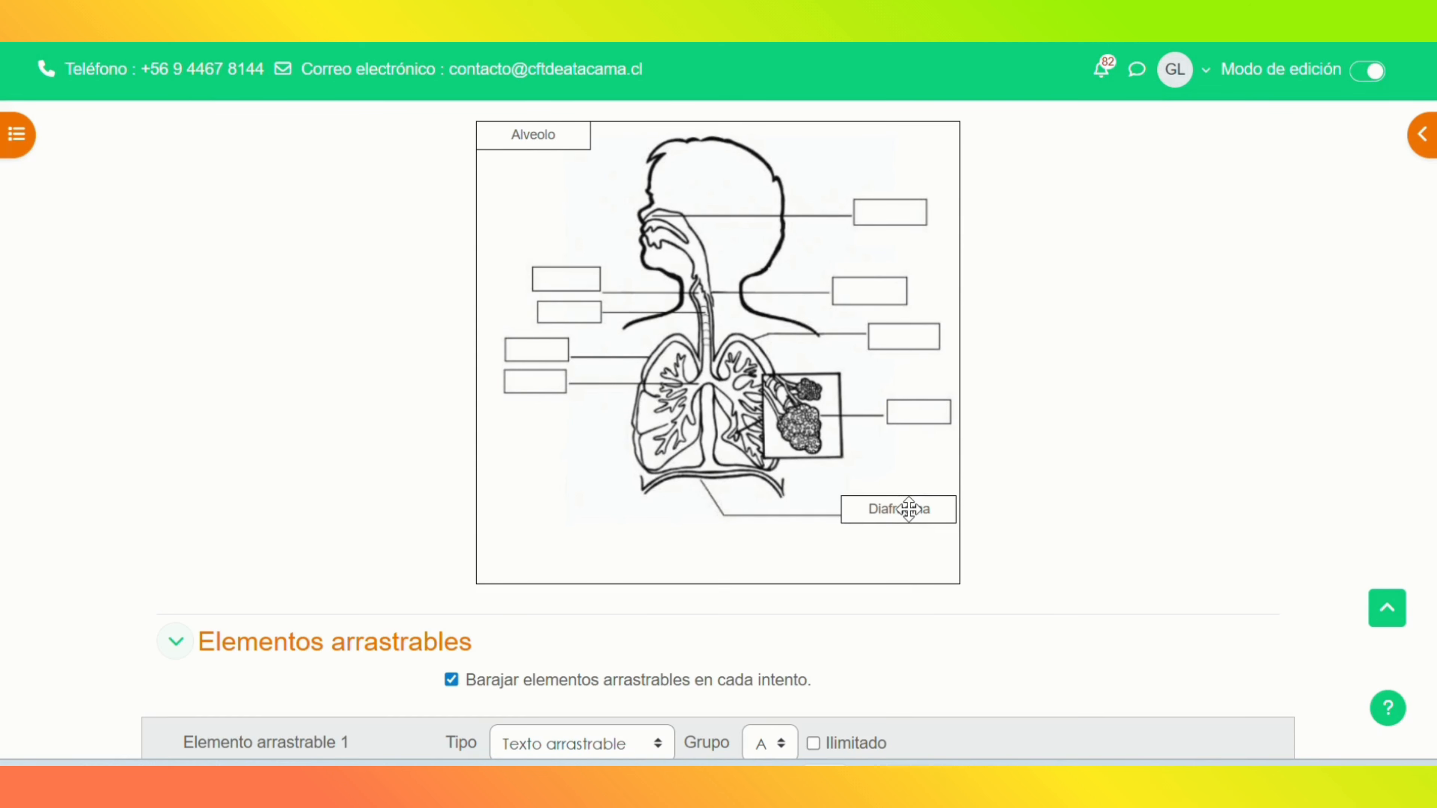
{"action": "mouse_move", "coordinate": [773, 782]}
{"action": "left_click", "coordinate": [671, 707]}
{"action": "left_click", "coordinate": [1316, 6]}
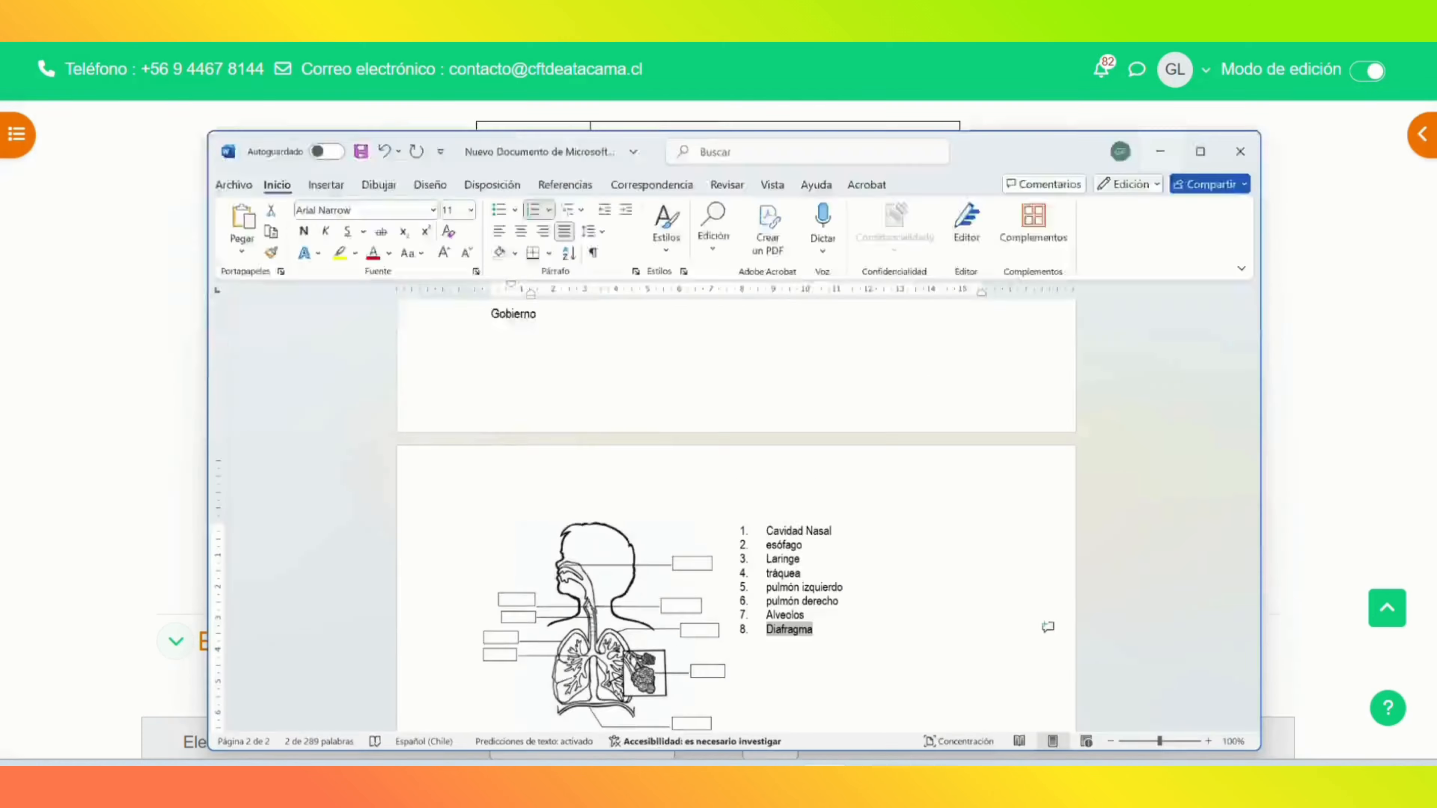
{"action": "left_click_drag", "start_coordinate": [552, 131], "coordinate": [922, 411]}
Step: Consult the Word list and place "Pulmón derecho" and "Pulmón izquierdo" on the upper boxes pointing to the two lungs
{"action": "mouse_move", "coordinate": [775, 801]}
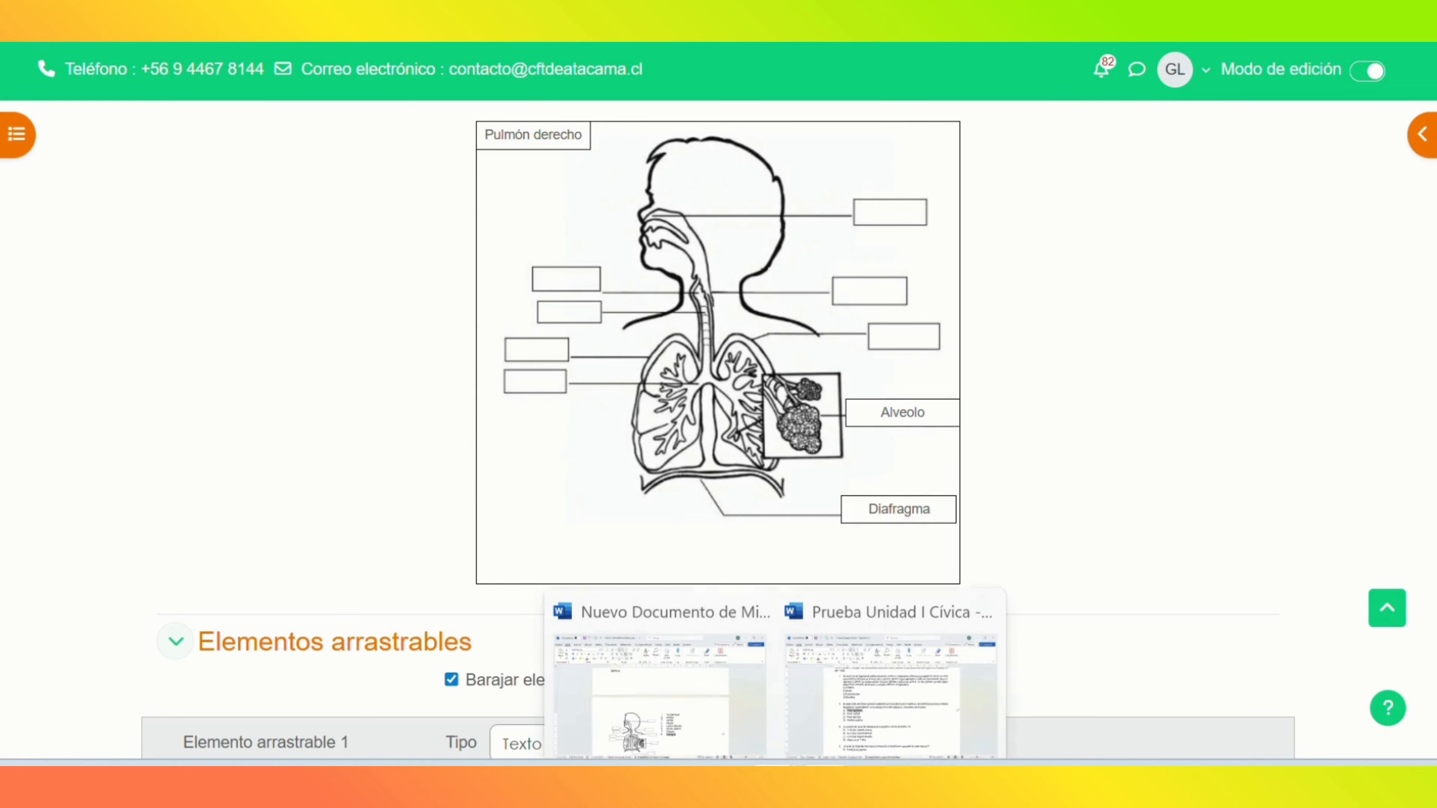
{"action": "left_click", "coordinate": [665, 687]}
{"action": "left_click", "coordinate": [775, 801]}
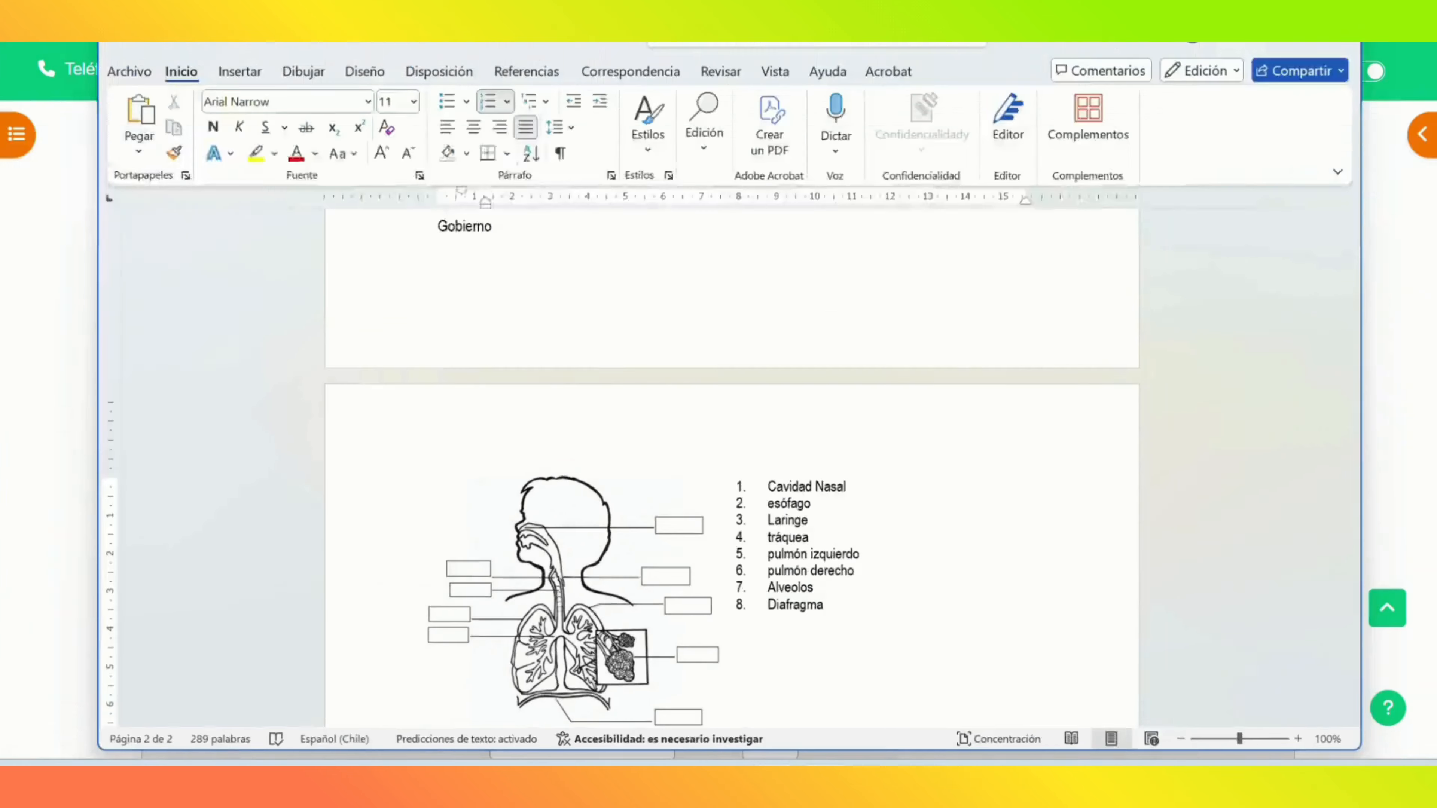
{"action": "left_click_drag", "start_coordinate": [539, 137], "coordinate": [904, 337]}
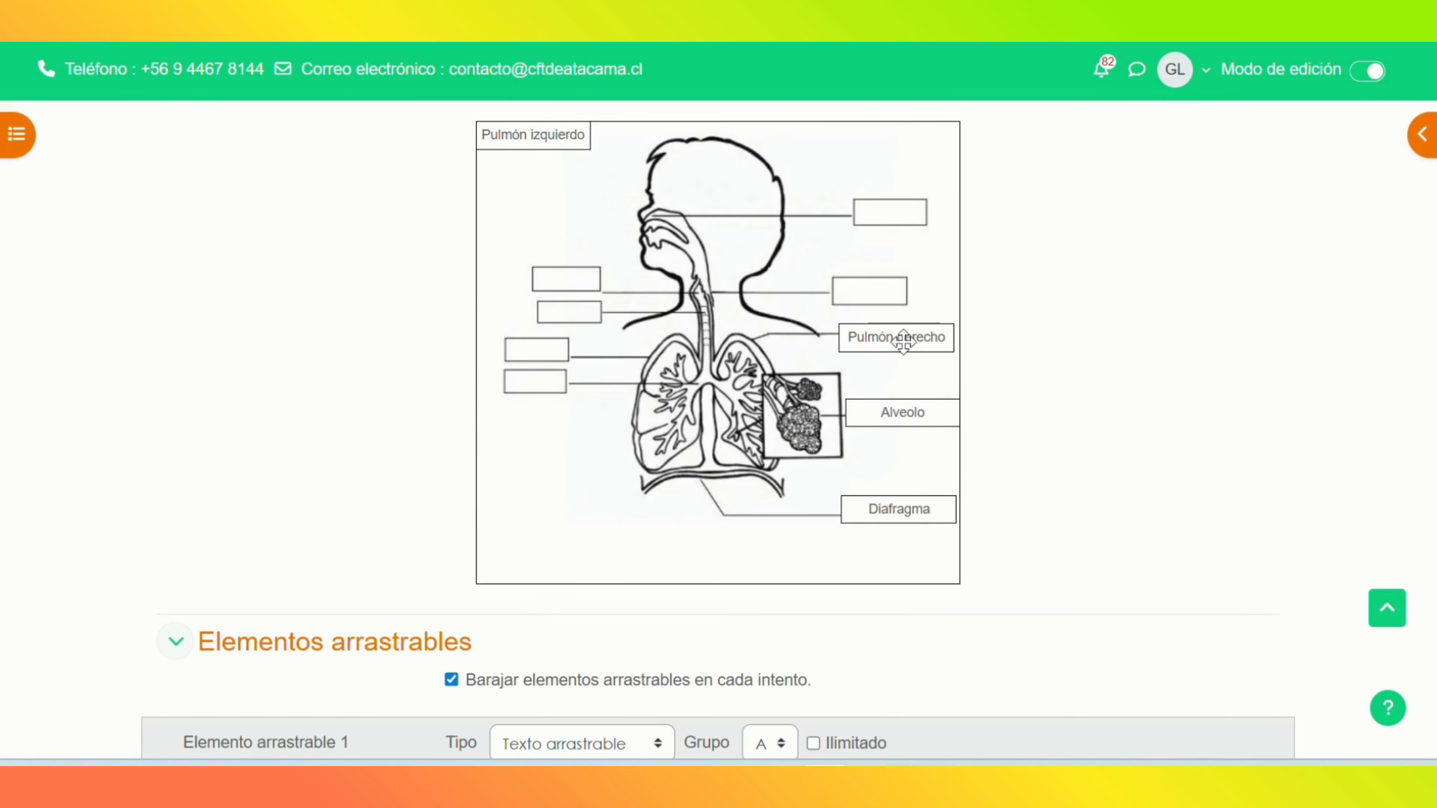
{"action": "left_click_drag", "start_coordinate": [555, 120], "coordinate": [561, 337]}
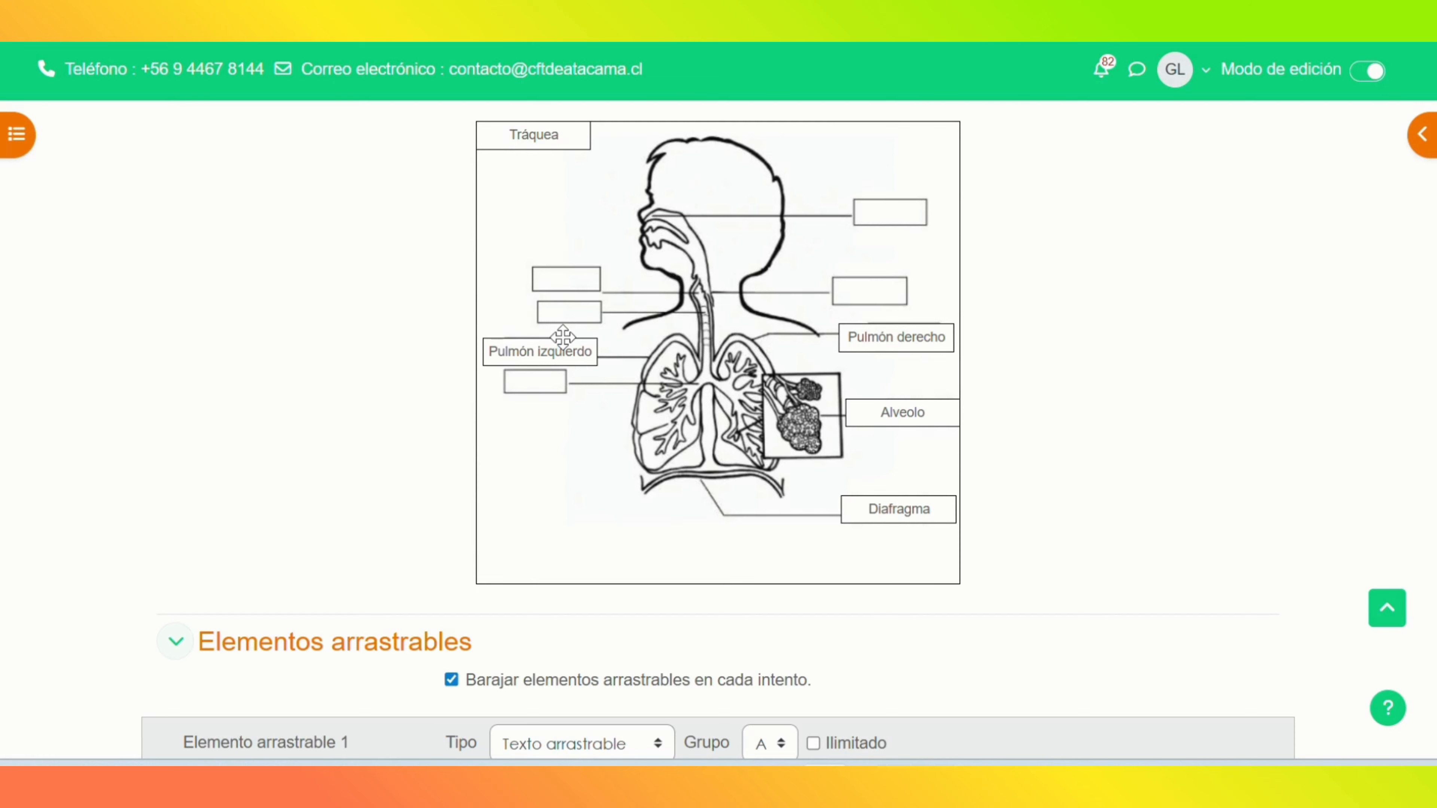
Step: Check "tráquea" in the Word list, then place the "Tráquea", "Faringe", "esófago" and "Cavidad Nasal" labels on their boxes in the image
{"action": "left_click", "coordinate": [894, 663]}
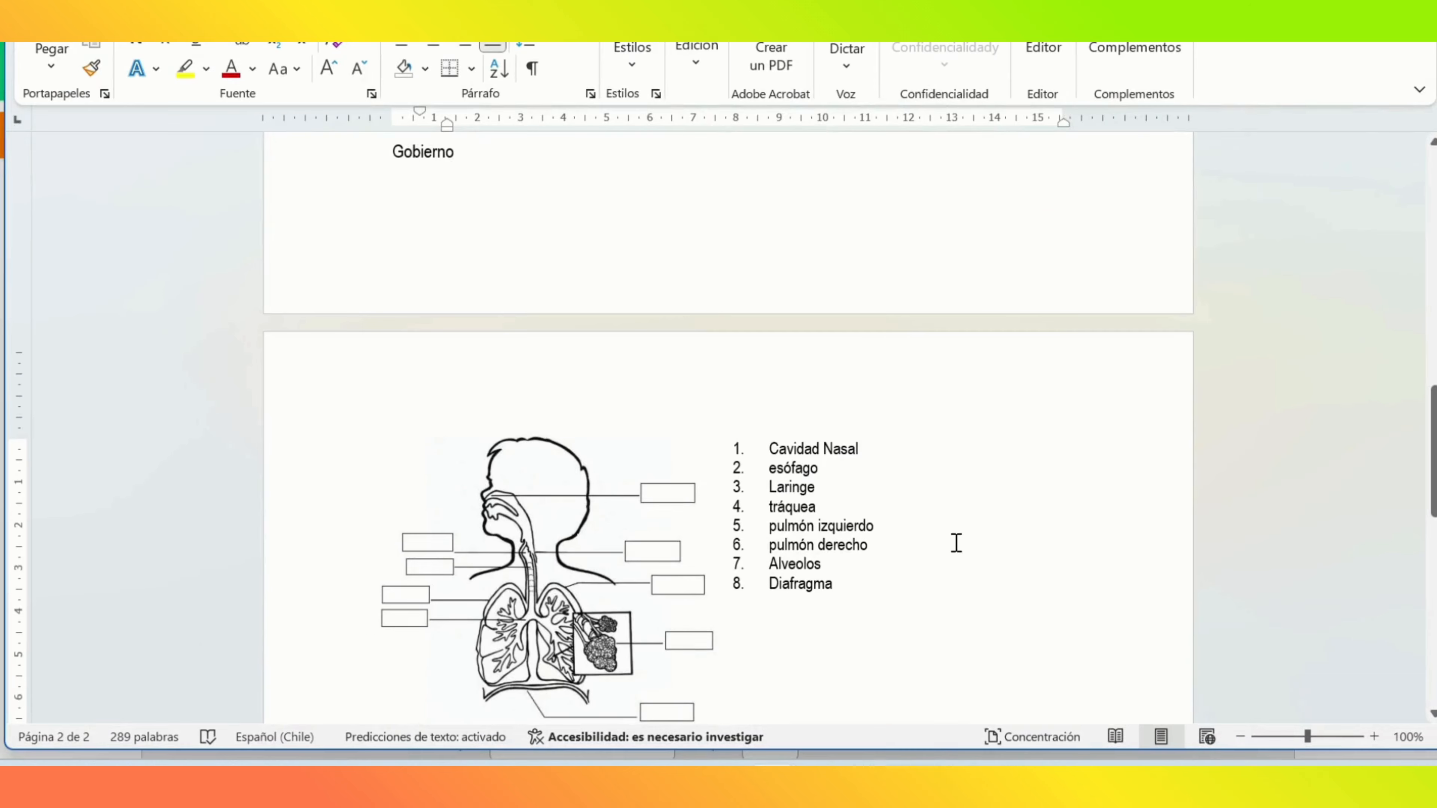
{"action": "left_click_drag", "start_coordinate": [771, 506], "coordinate": [819, 508]}
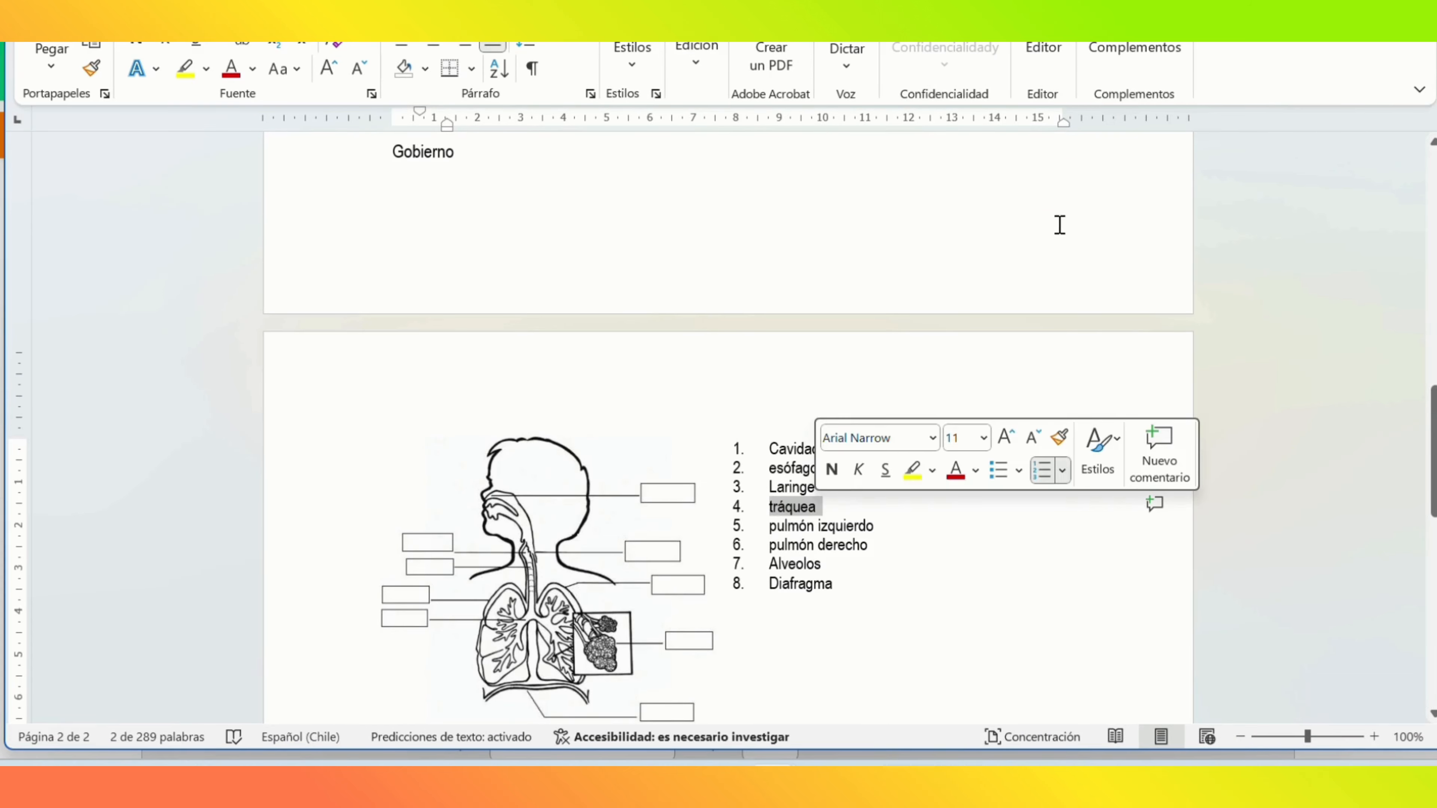
{"action": "key", "text": "alt+Tab"}
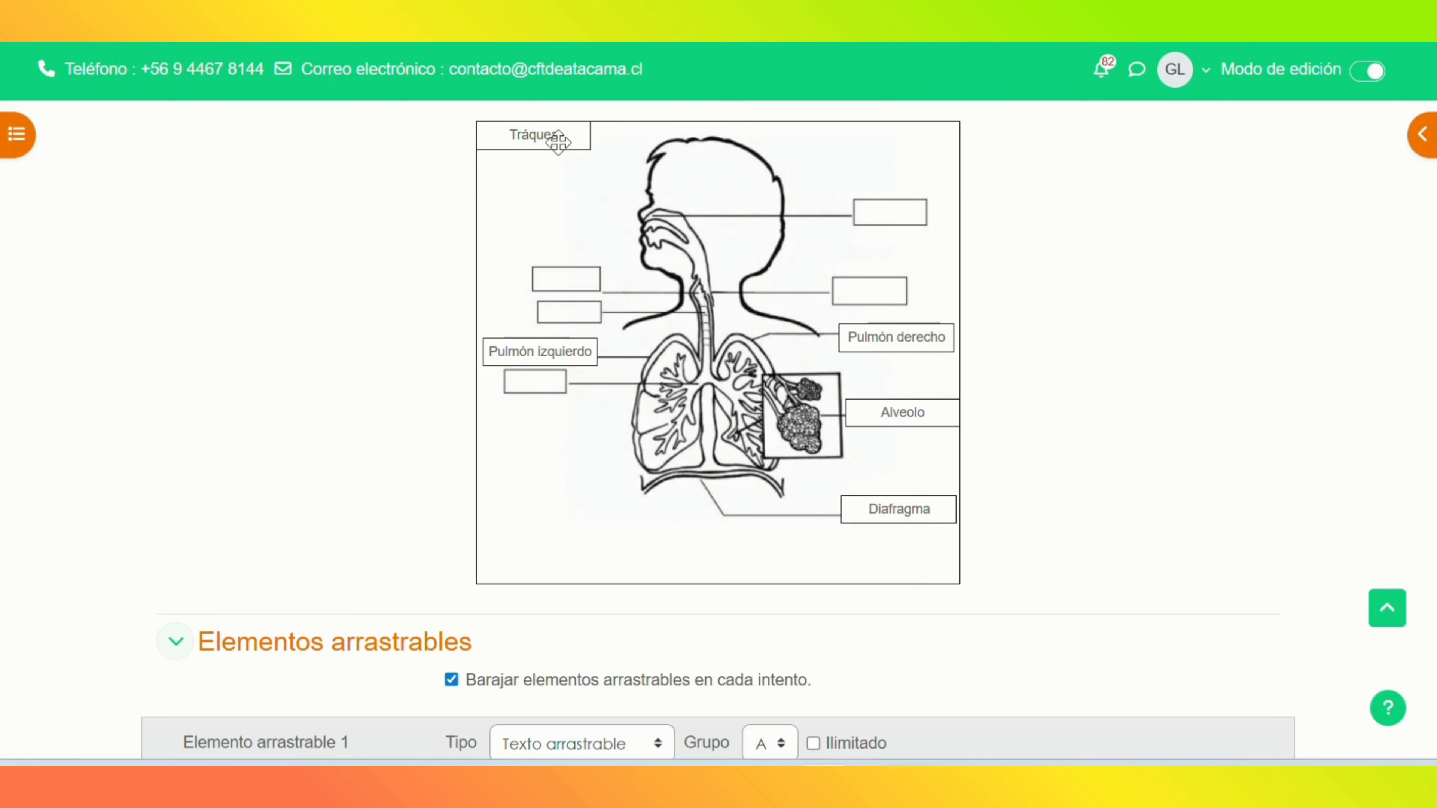
{"action": "left_click_drag", "start_coordinate": [558, 138], "coordinate": [581, 315]}
{"action": "left_click_drag", "start_coordinate": [545, 134], "coordinate": [890, 292]}
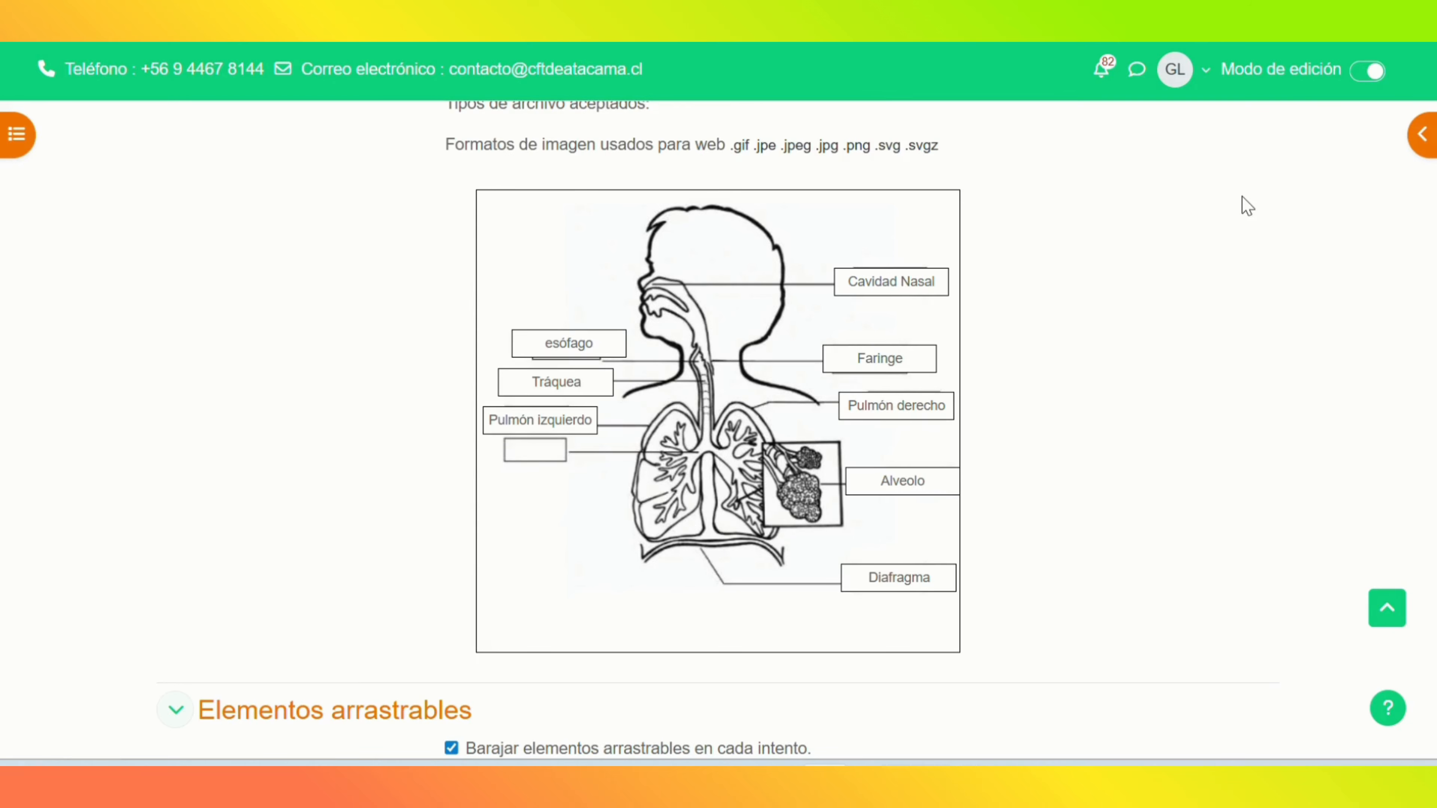
Step: Check the drop zone coordinates, save the respiratory system question and look through the quiz's question list
{"action": "scroll", "coordinate": [1245, 205], "scroll_direction": "down", "scroll_amount": 15}
{"action": "scroll", "coordinate": [719, 431], "scroll_direction": "down", "scroll_amount": 20}
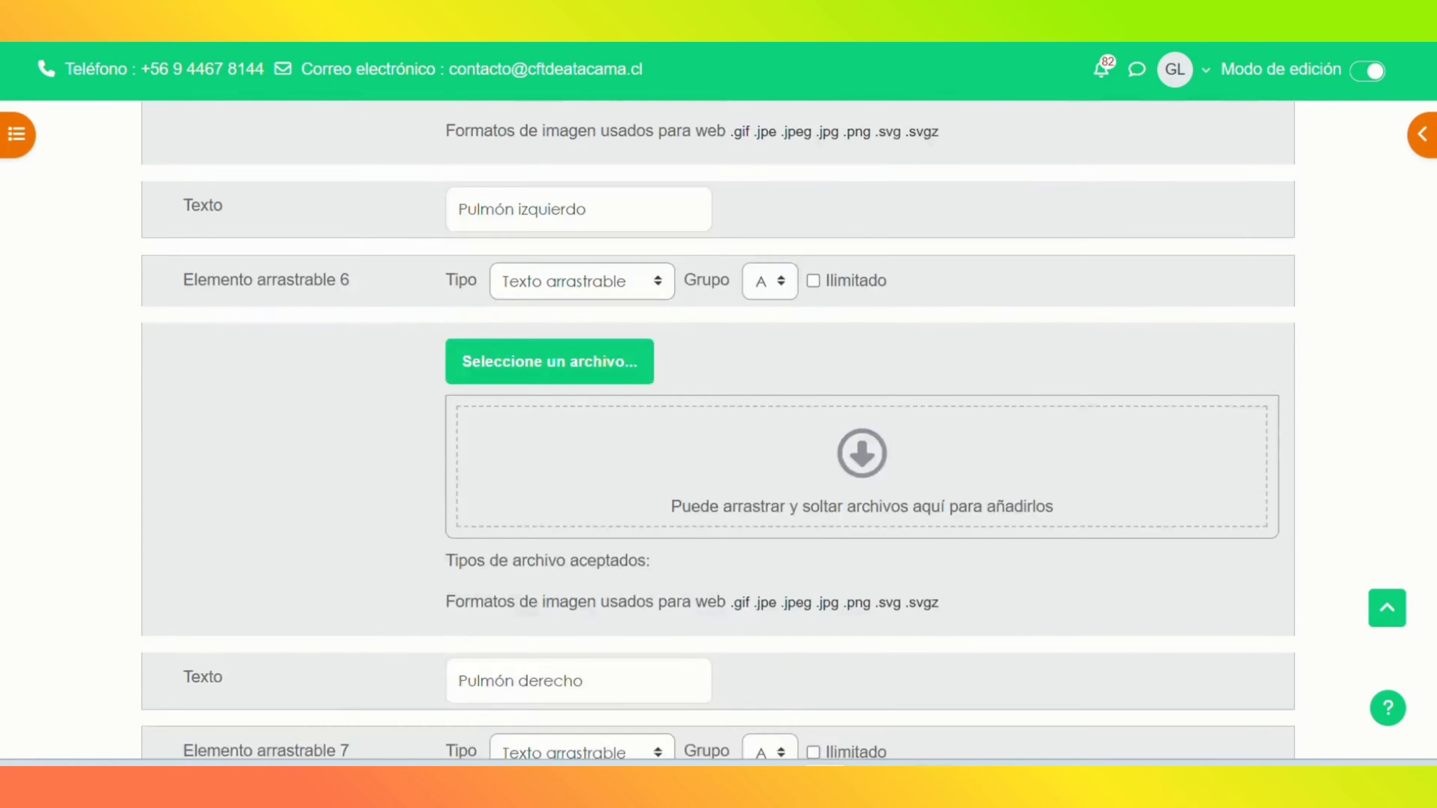
{"action": "scroll", "coordinate": [719, 430], "scroll_direction": "down", "scroll_amount": 5}
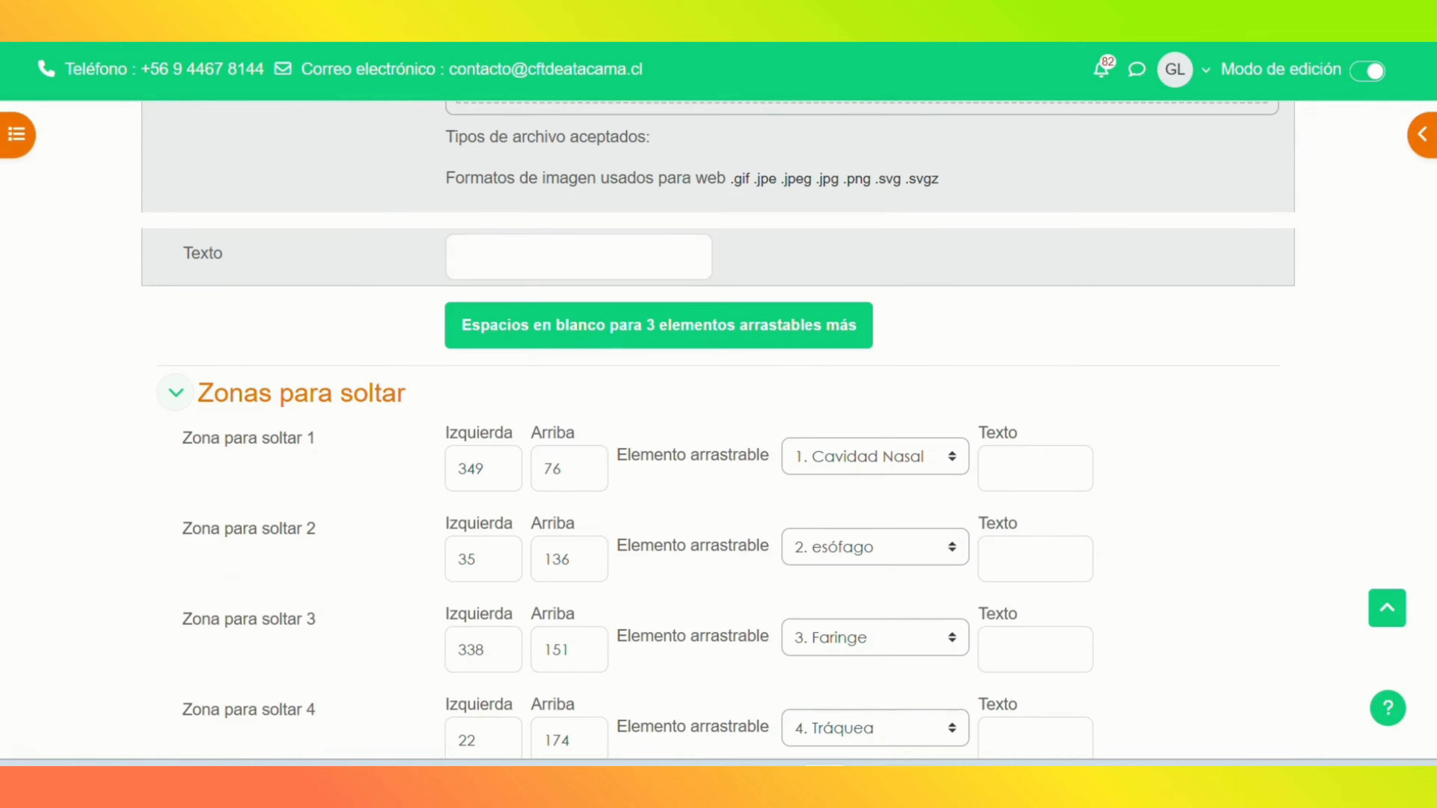
{"action": "scroll", "coordinate": [719, 430], "scroll_direction": "down", "scroll_amount": 15}
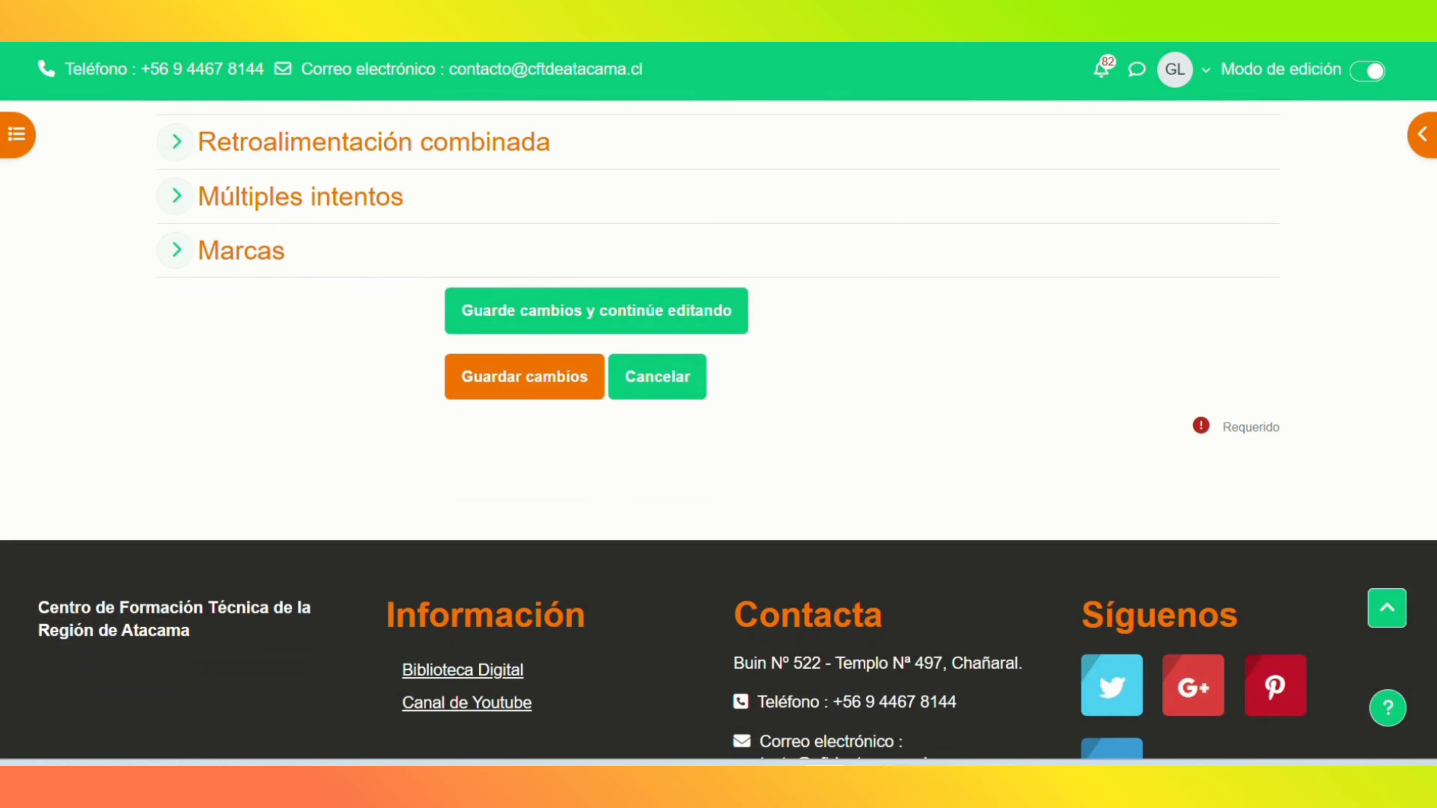
{"action": "left_click", "coordinate": [518, 399]}
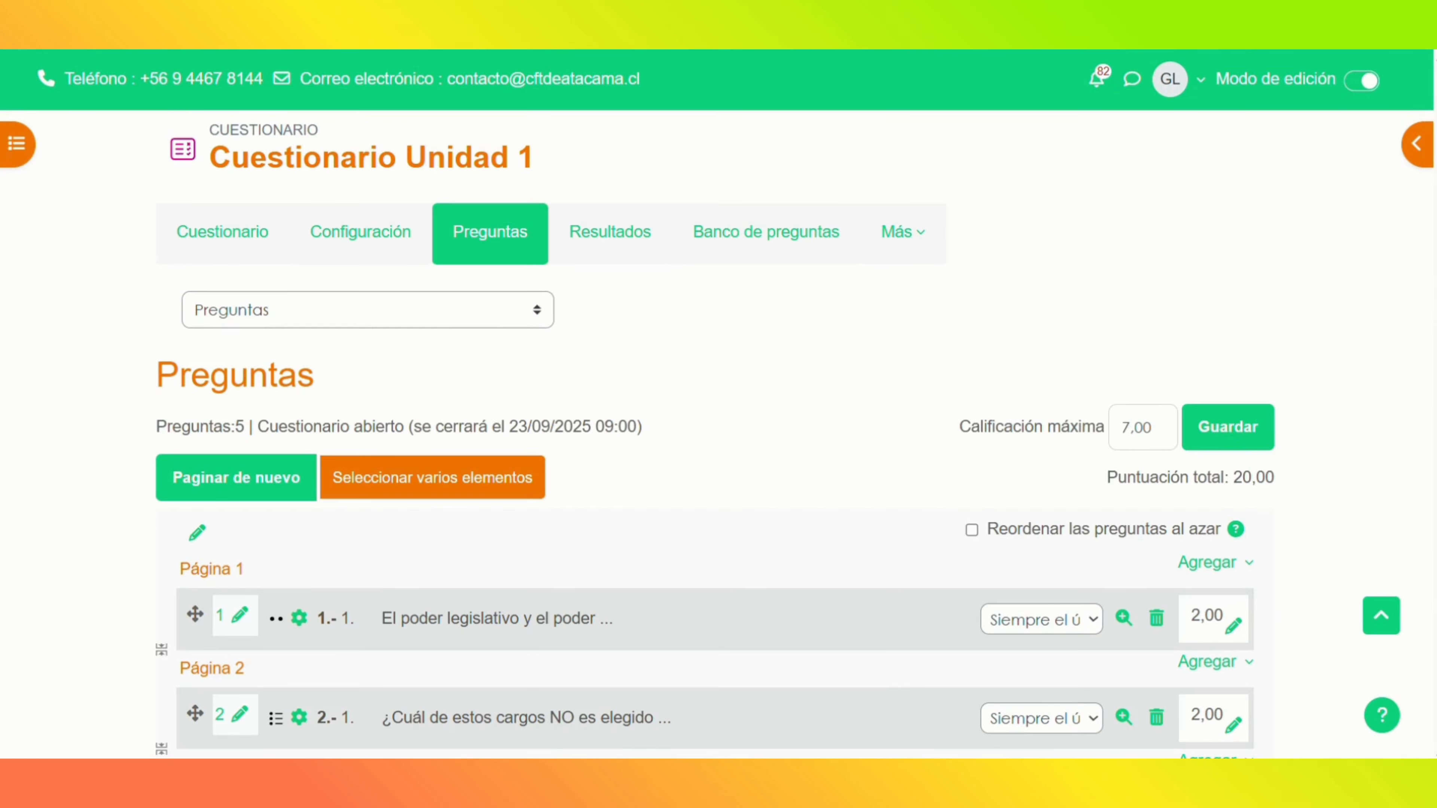
{"action": "scroll", "coordinate": [718, 442], "scroll_direction": "down", "scroll_amount": 4}
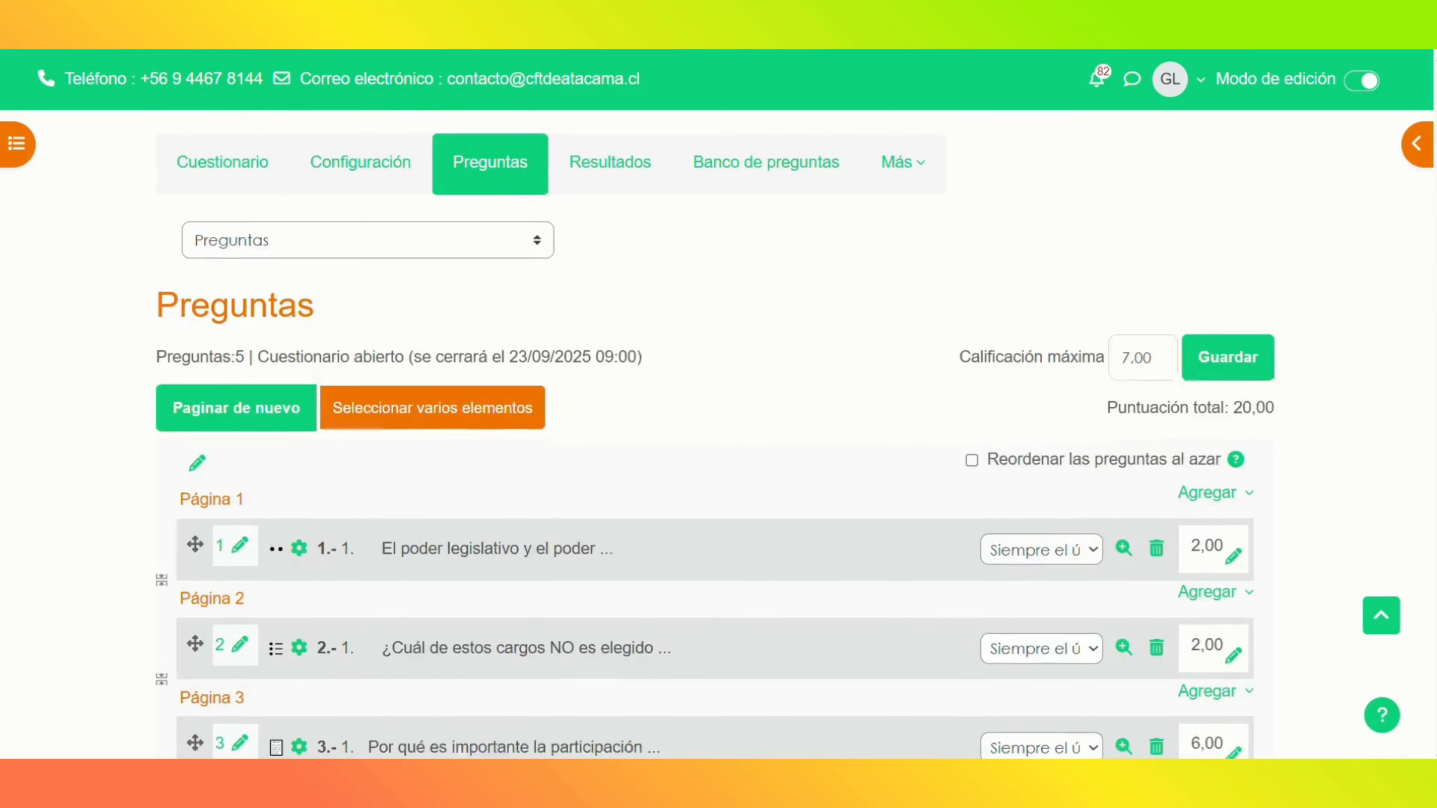
Step: Review the quiz's question list, checking each question's maximum mark and the total score
{"action": "scroll", "coordinate": [718, 442], "scroll_direction": "down", "scroll_amount": 1}
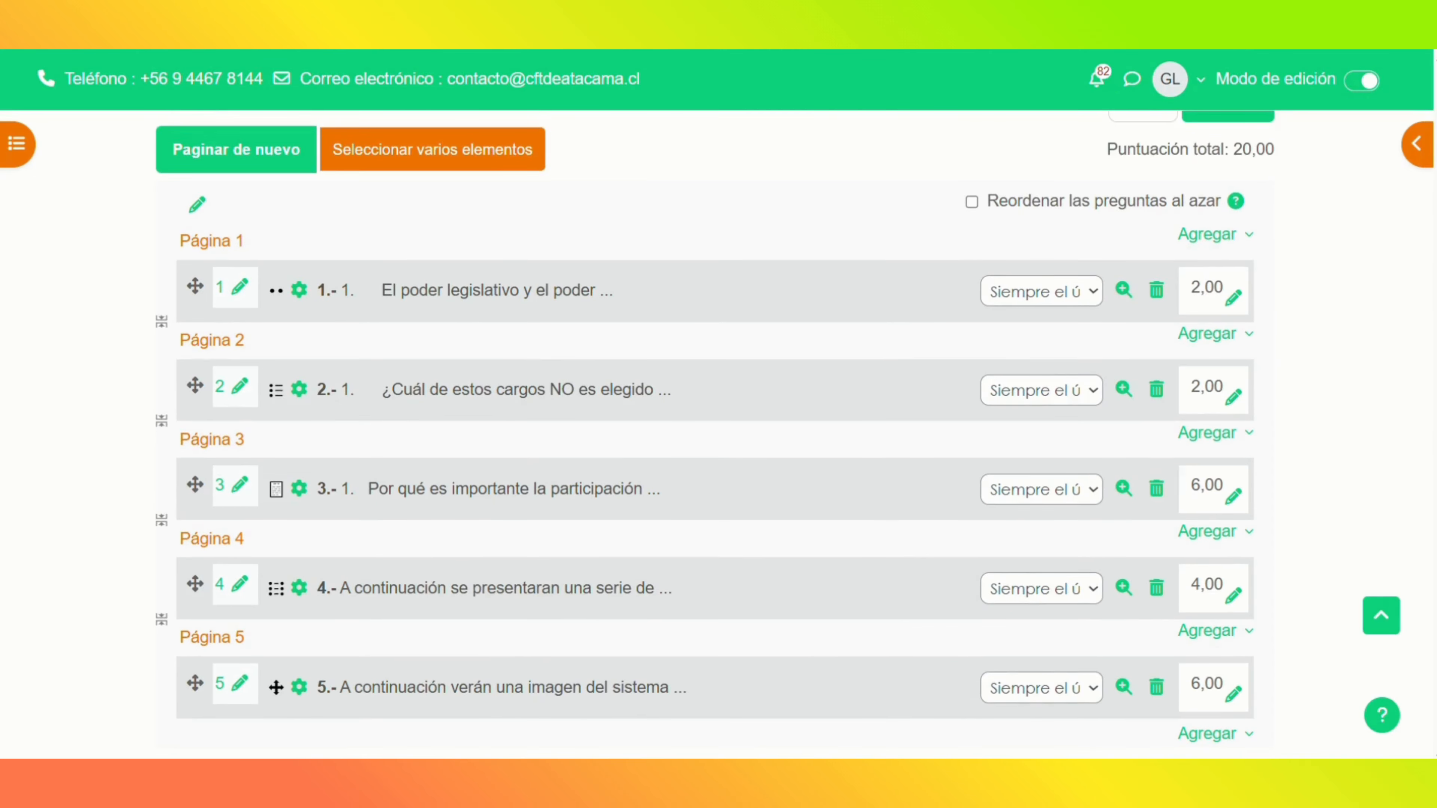
{"action": "scroll", "coordinate": [715, 427], "scroll_direction": "down", "scroll_amount": 1}
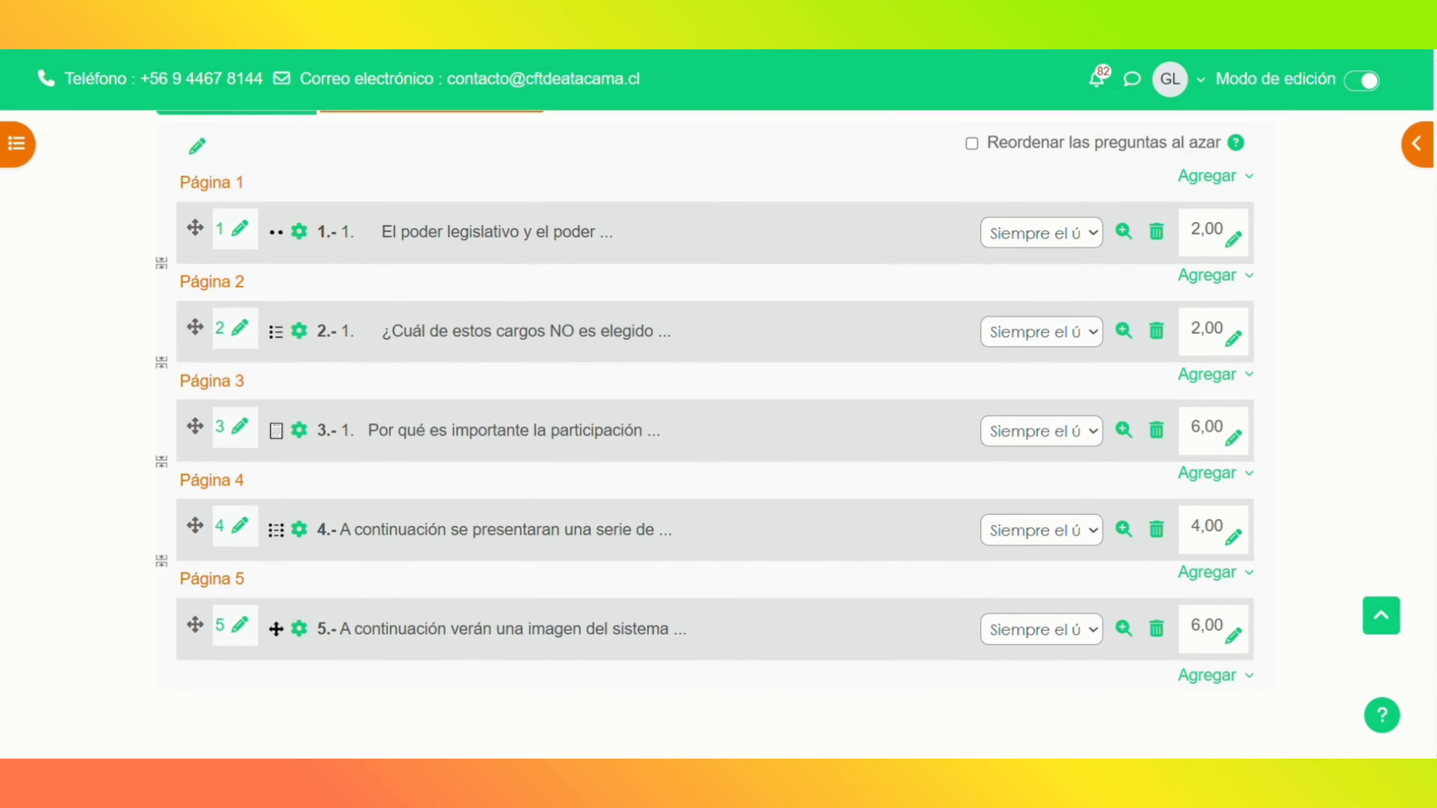
{"action": "scroll", "coordinate": [1160, 136], "scroll_direction": "up", "scroll_amount": 3}
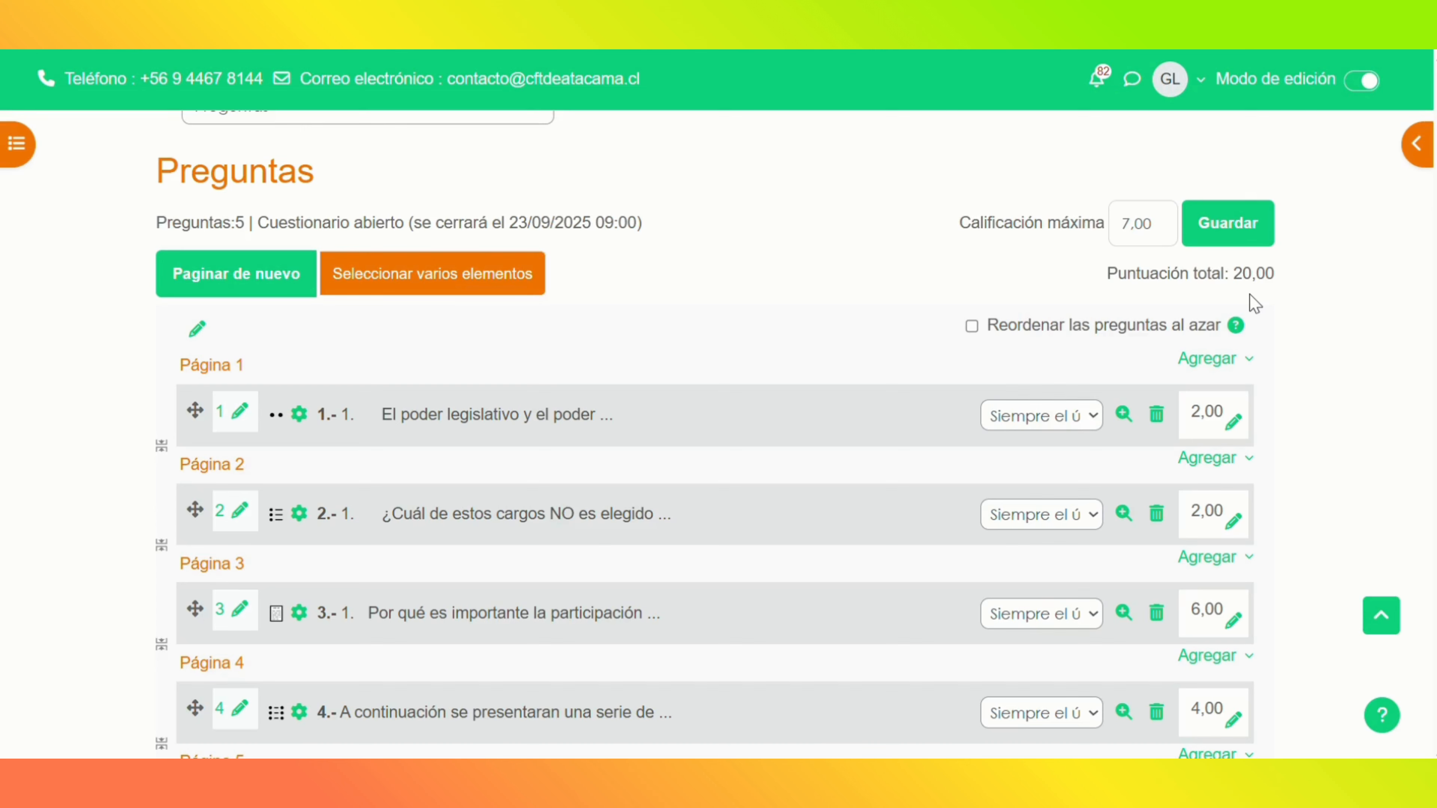
{"action": "scroll", "coordinate": [1255, 304], "scroll_direction": "down", "scroll_amount": 2}
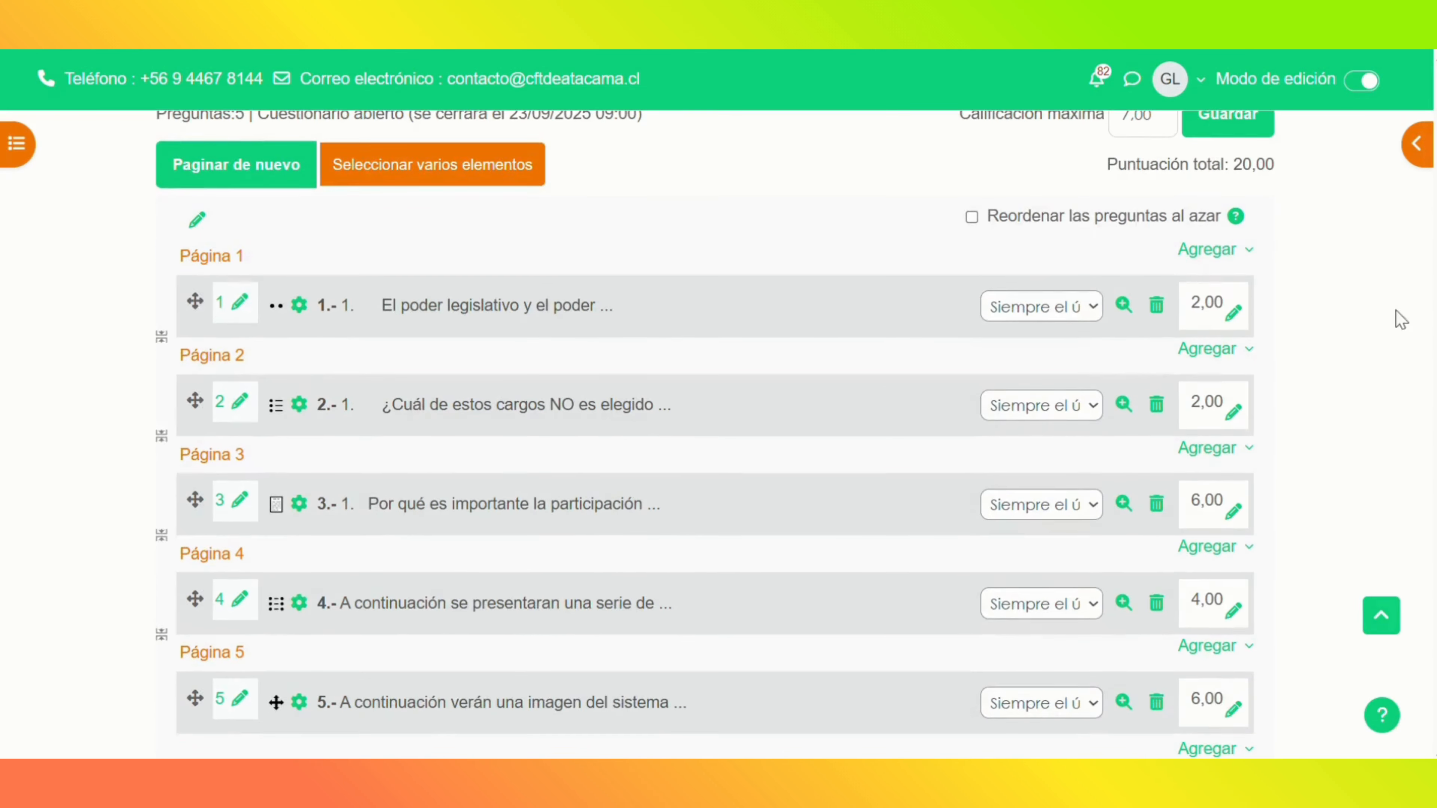
{"action": "scroll", "coordinate": [1435, 430], "scroll_direction": "down", "scroll_amount": 4}
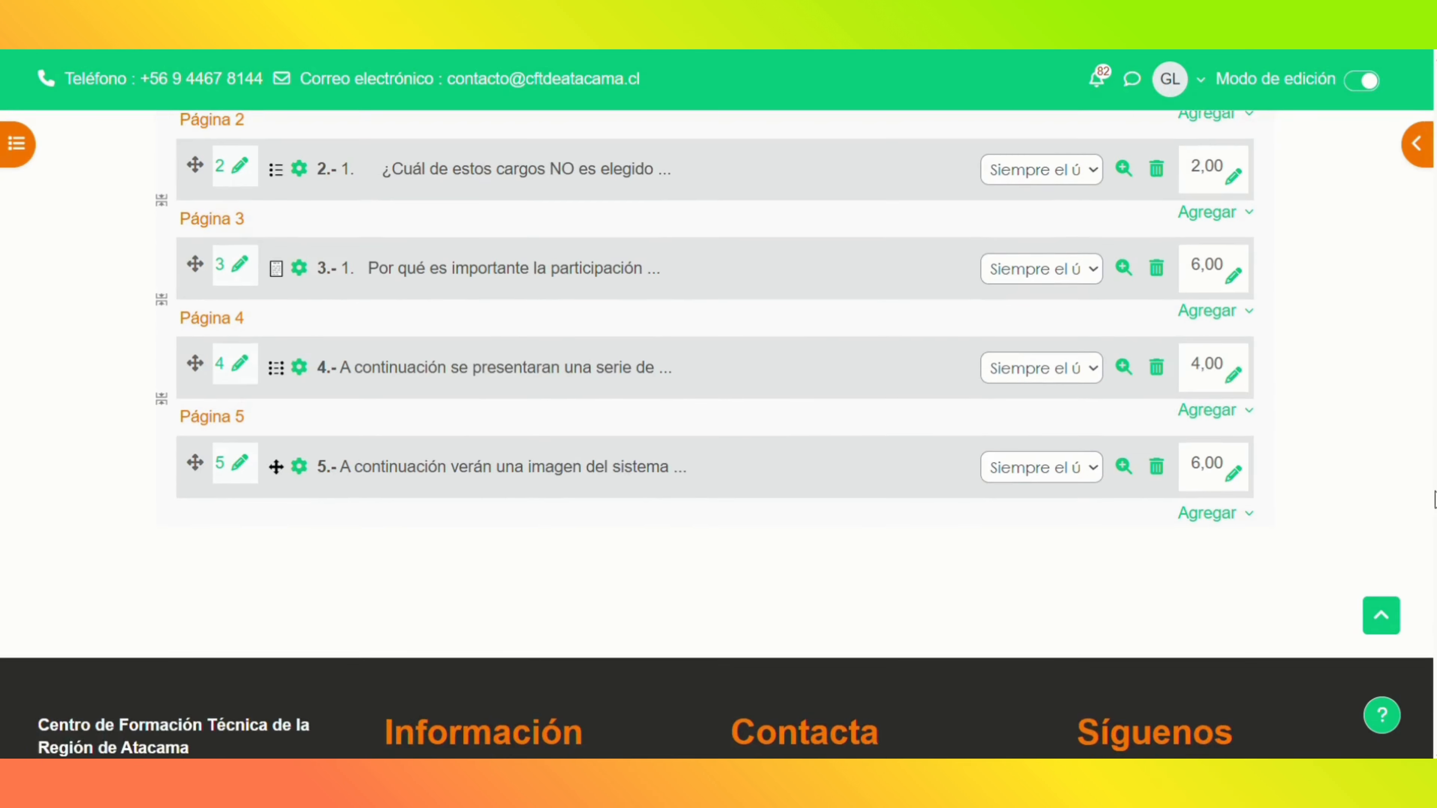
{"action": "scroll", "coordinate": [1434, 479], "scroll_direction": "up", "scroll_amount": 1}
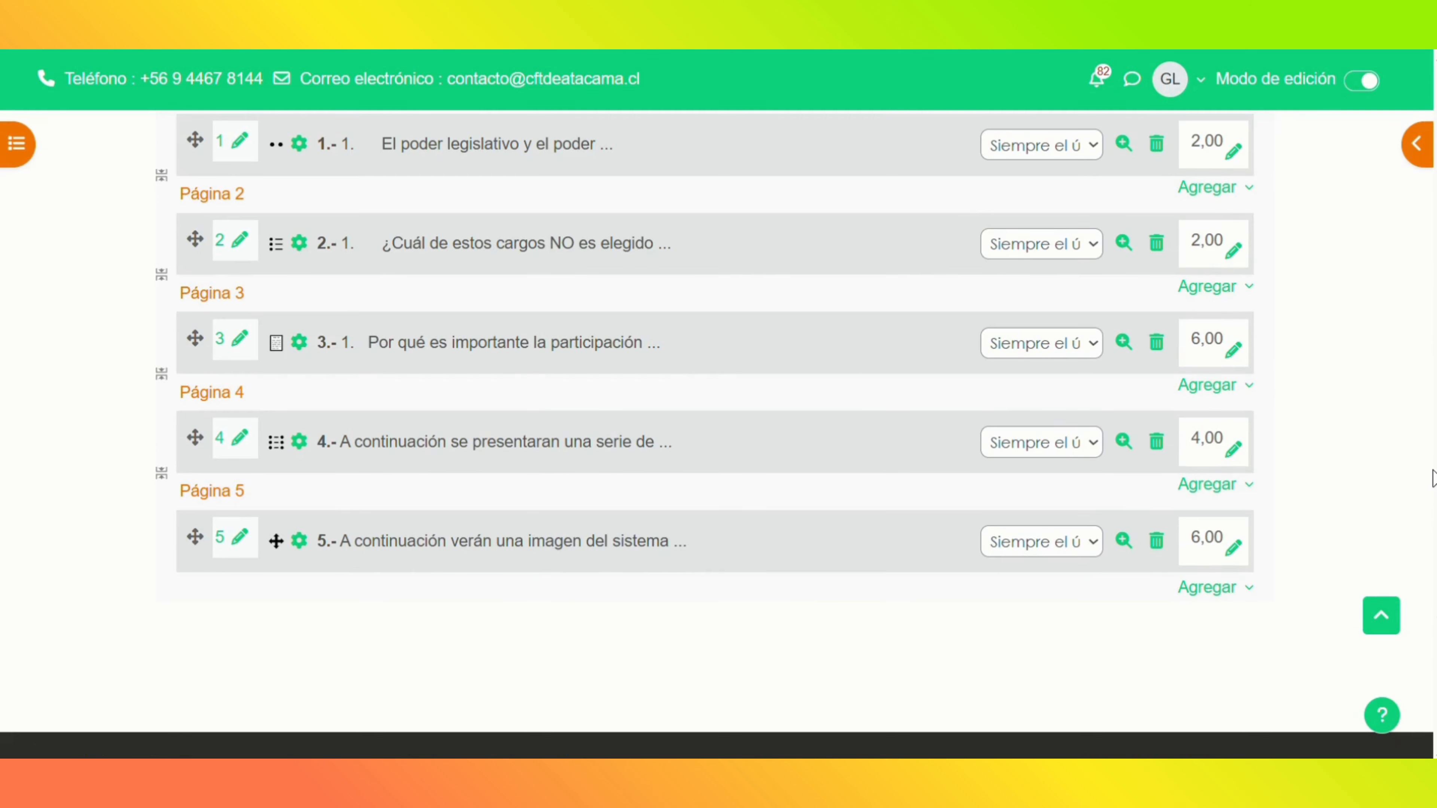
{"action": "scroll", "coordinate": [1383, 390], "scroll_direction": "up", "scroll_amount": 3}
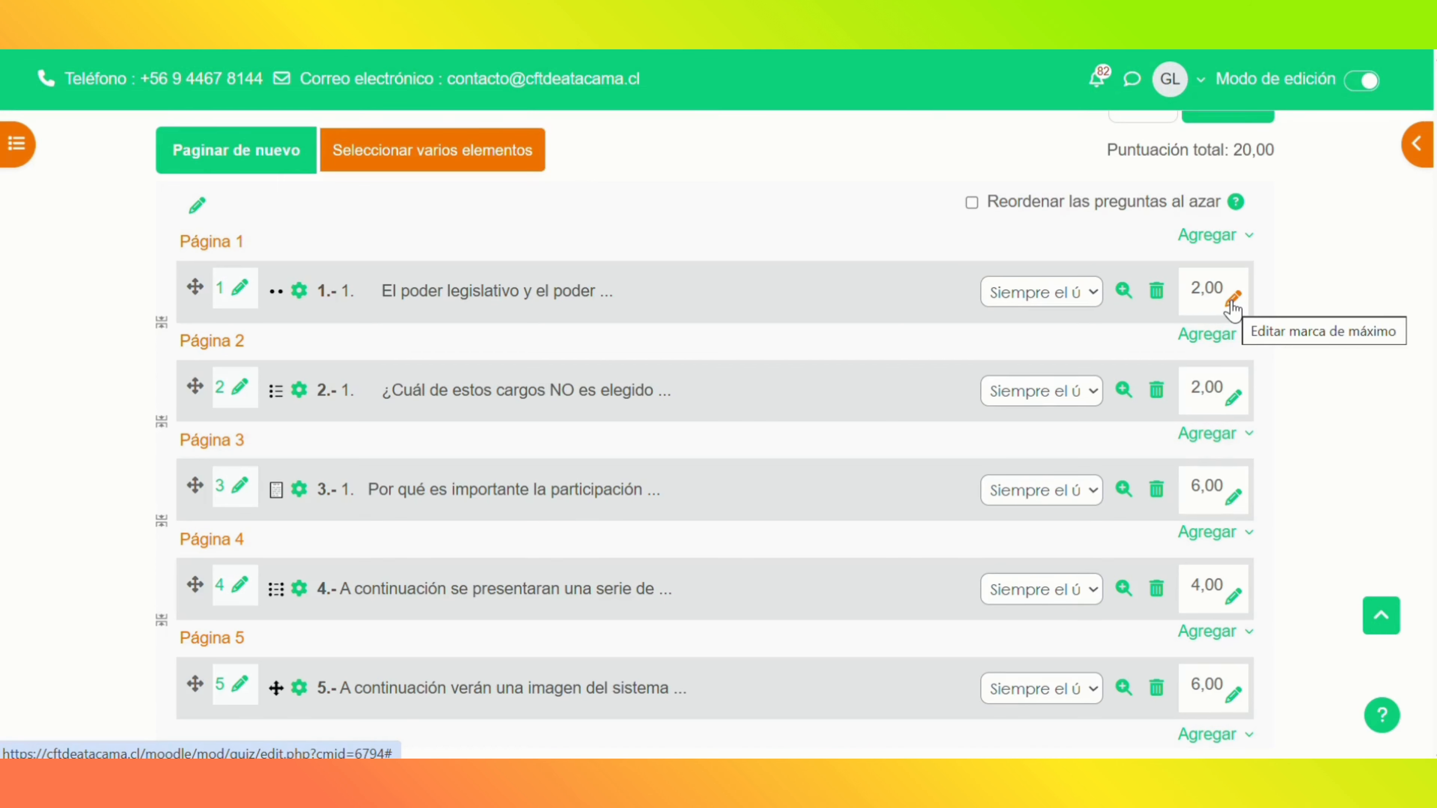
{"action": "scroll", "coordinate": [1233, 311], "scroll_direction": "up", "scroll_amount": 5}
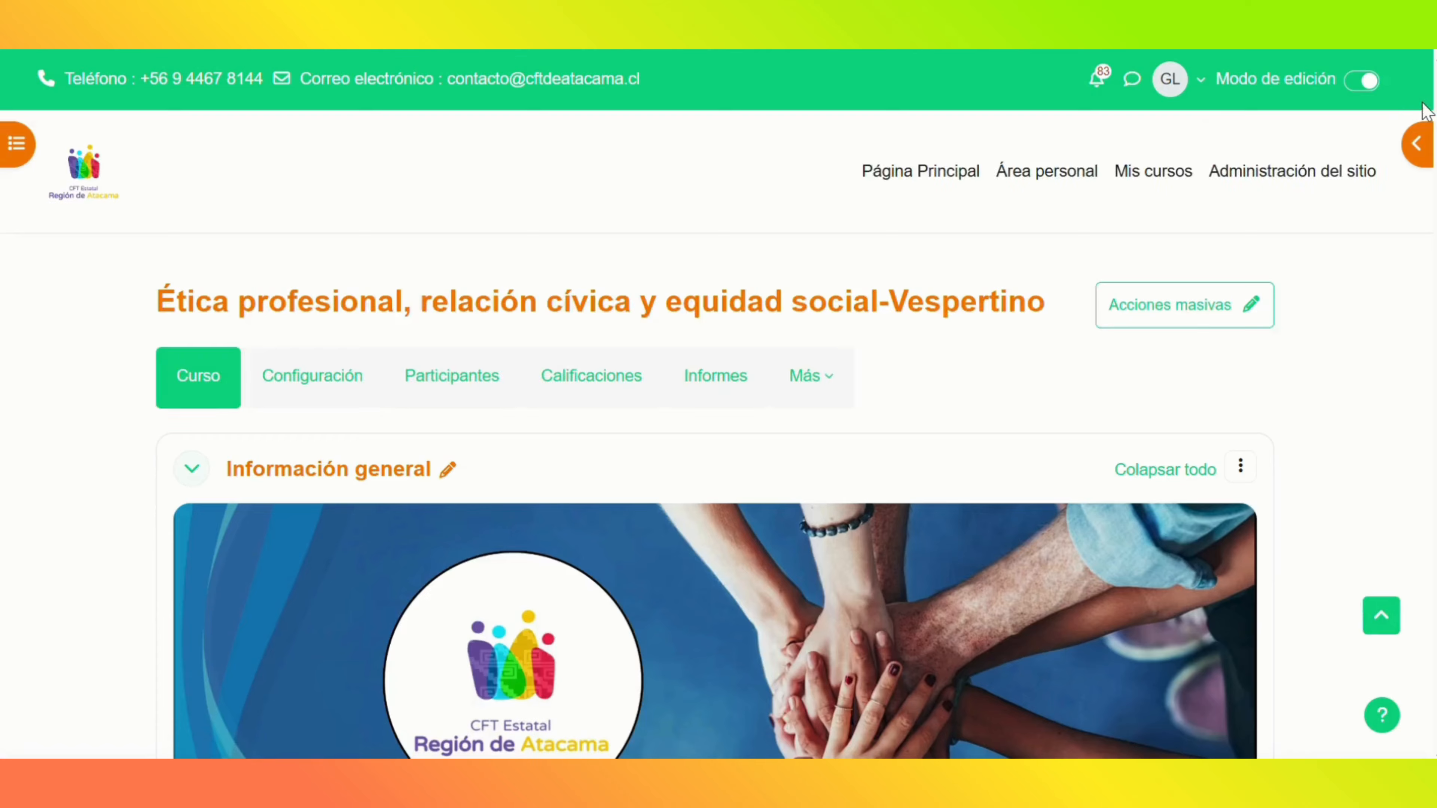
Step: Open "Cuestionario Unidad 1" from the course page and start a timed preview attempt
{"action": "left_click_drag", "start_coordinate": [1435, 103], "coordinate": [1435, 282]}
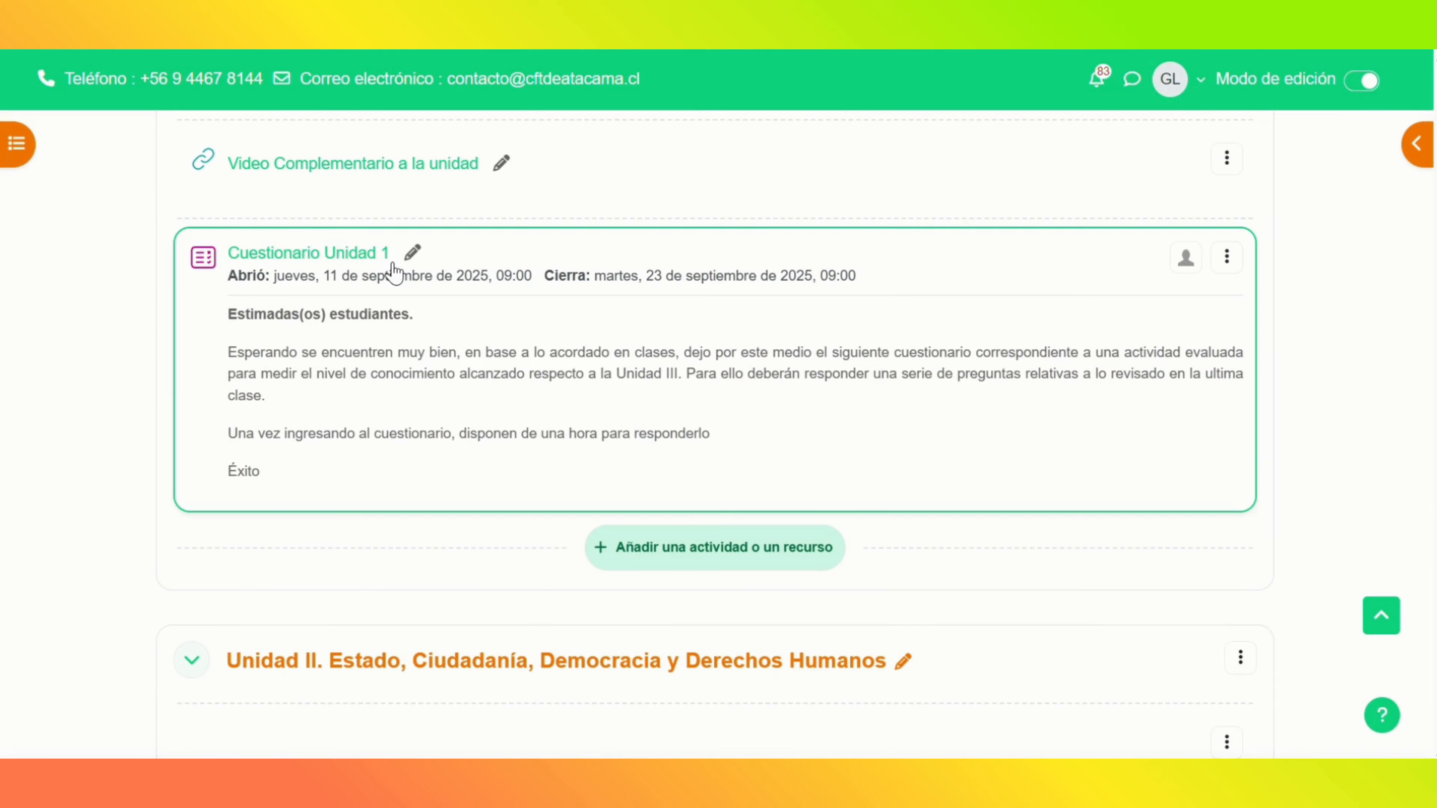
{"action": "left_click", "coordinate": [348, 257]}
{"action": "scroll", "coordinate": [719, 442], "scroll_direction": "down", "scroll_amount": 6}
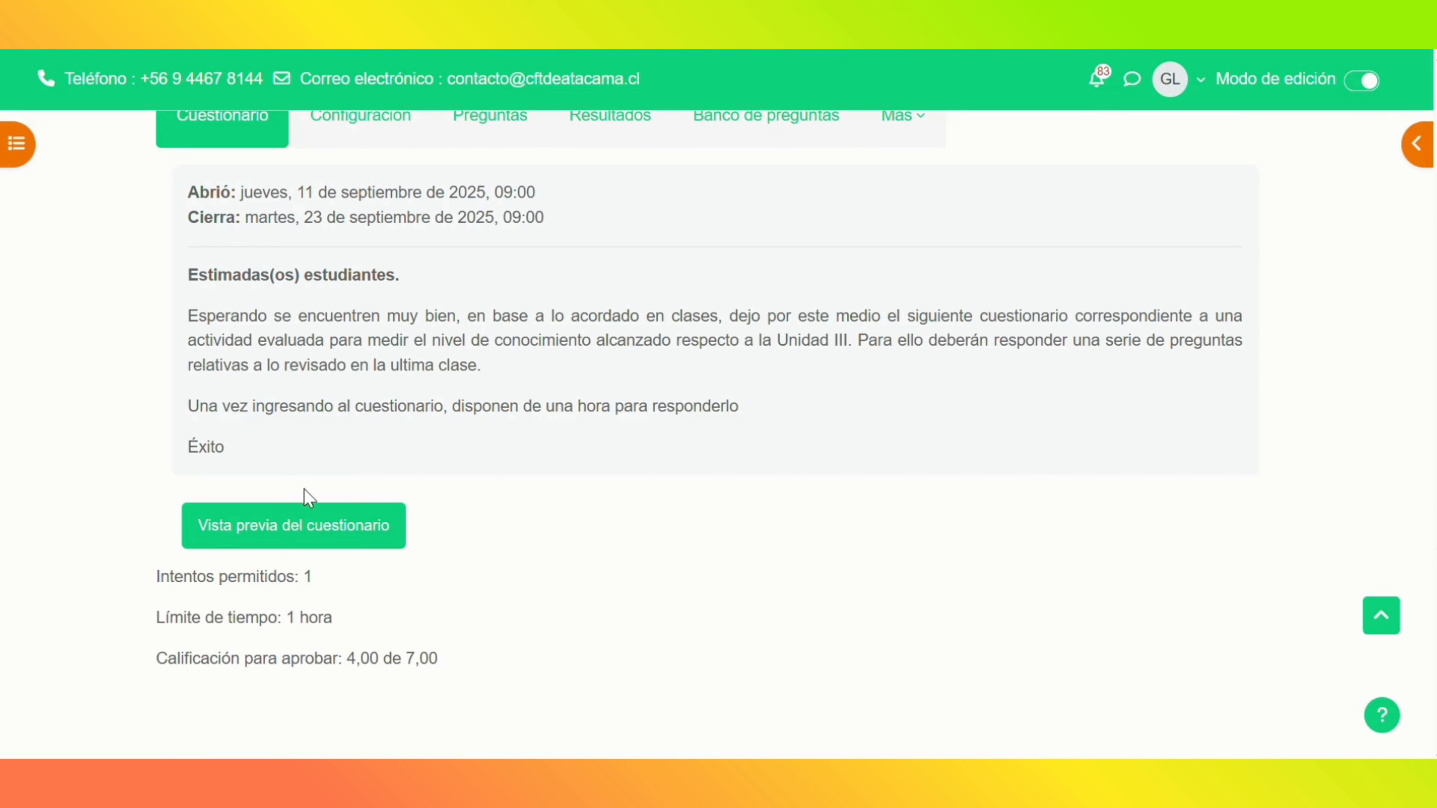
{"action": "left_click", "coordinate": [332, 528]}
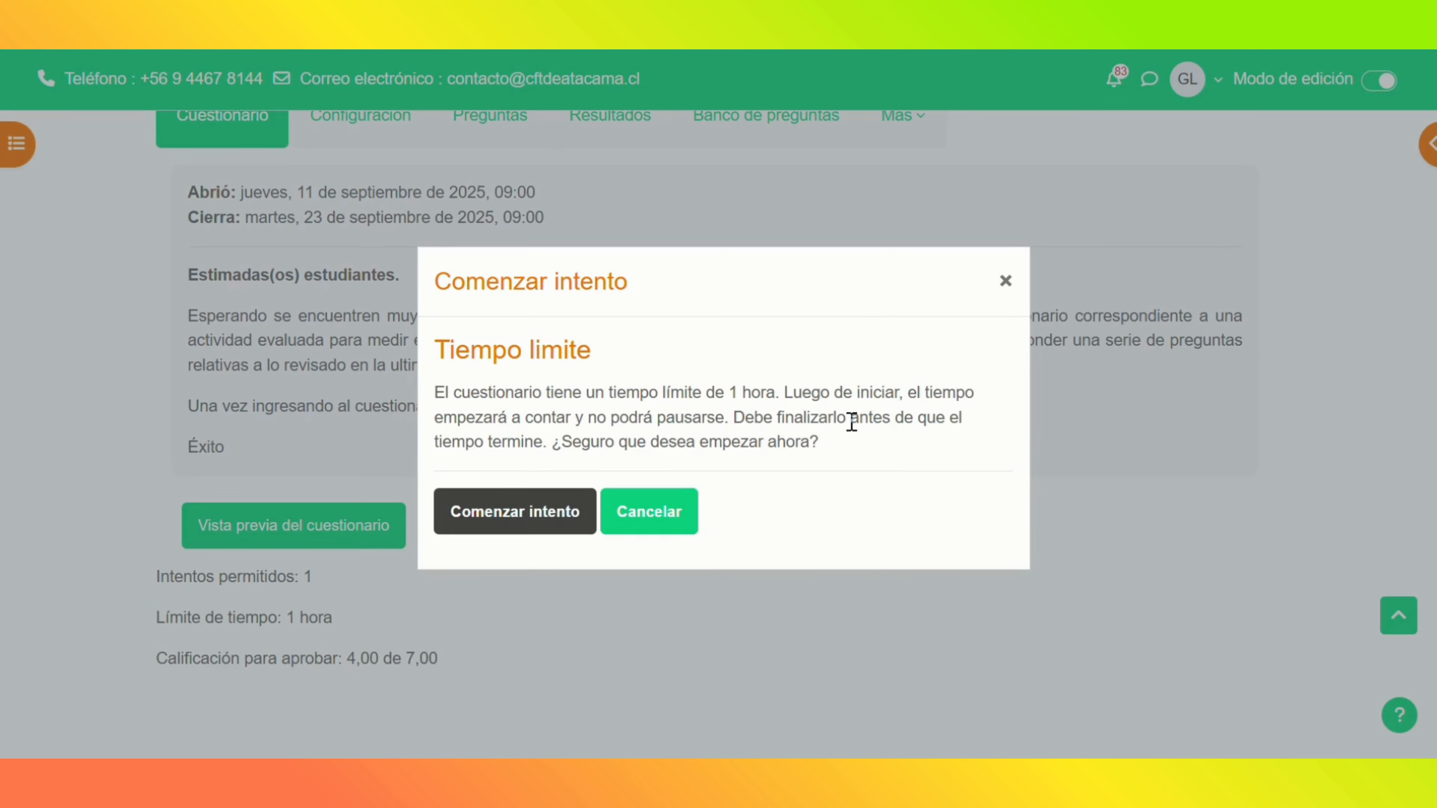
{"action": "left_click", "coordinate": [554, 531]}
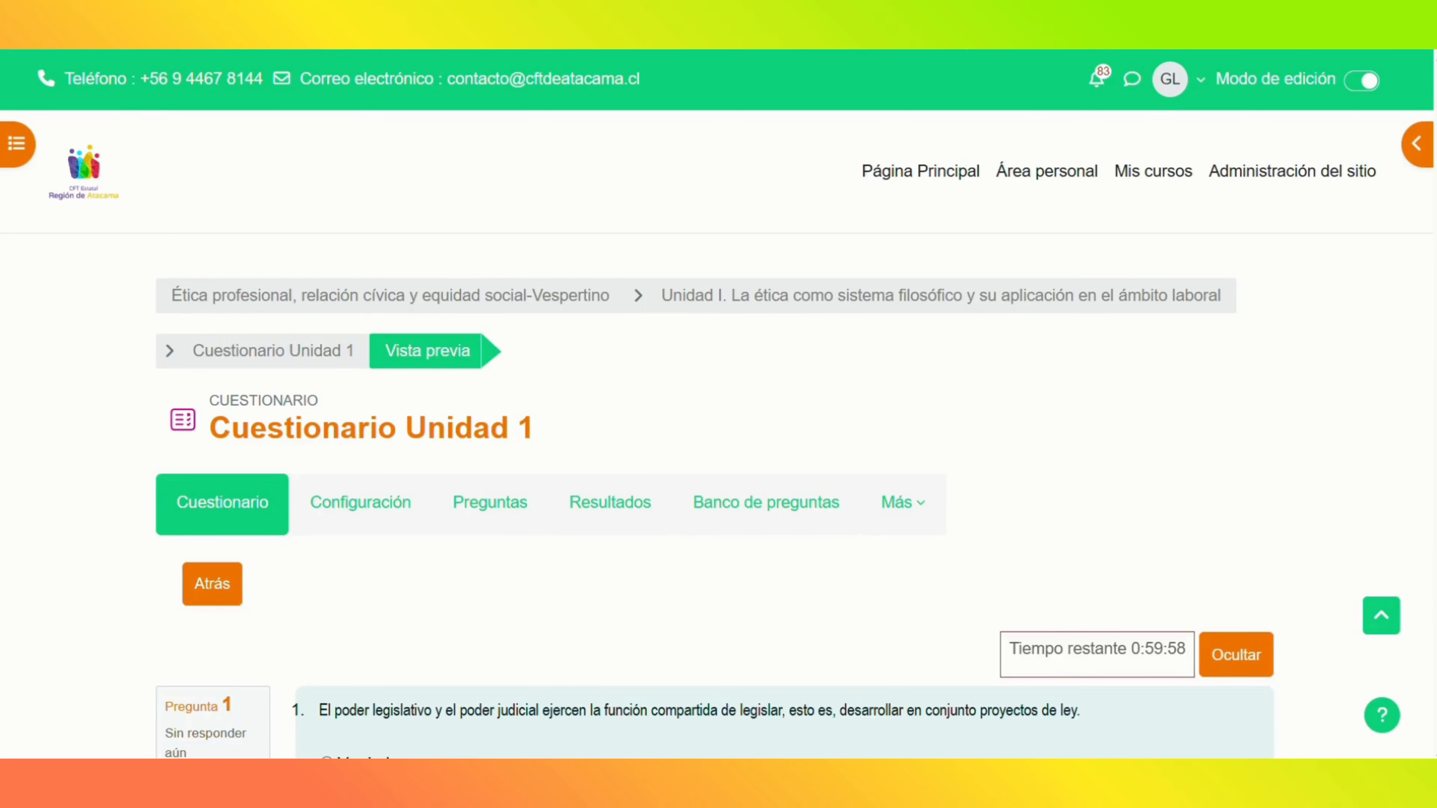
Step: Answer question 1 with "Verdadero" and question 2 with "Delegado presidencial", advancing to question 3
{"action": "scroll", "coordinate": [550, 385], "scroll_direction": "down", "scroll_amount": 4}
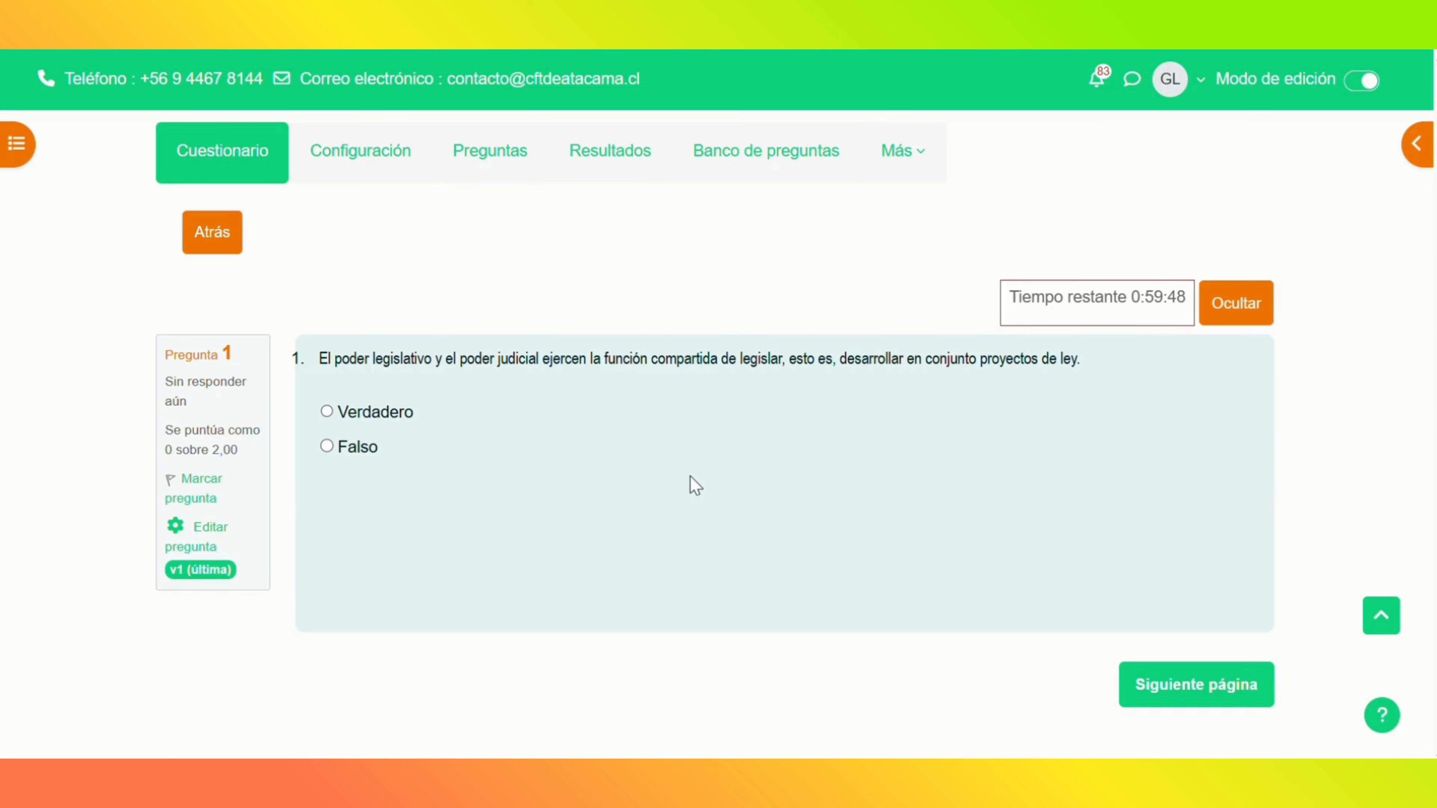
{"action": "left_click", "coordinate": [328, 412]}
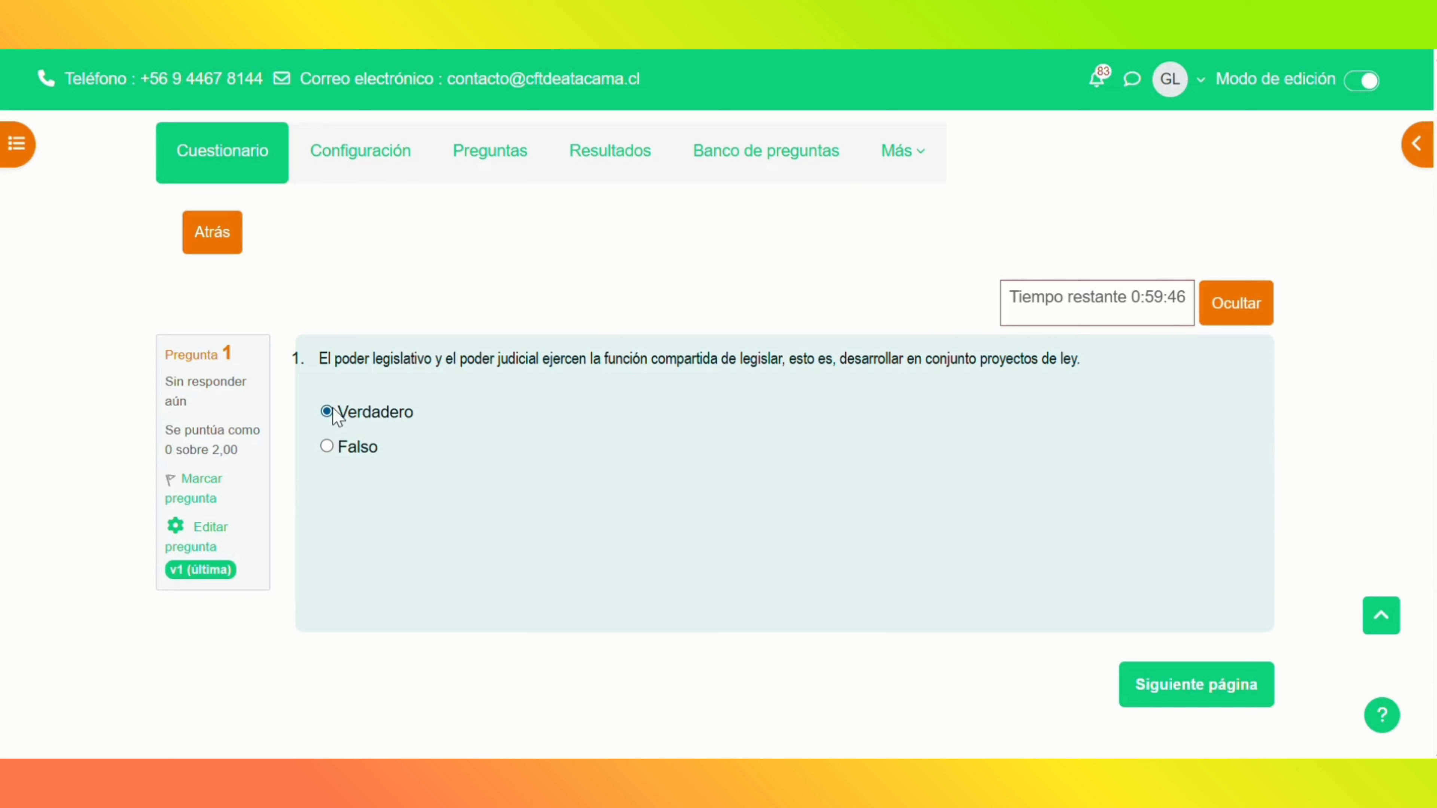
{"action": "left_click", "coordinate": [1168, 700]}
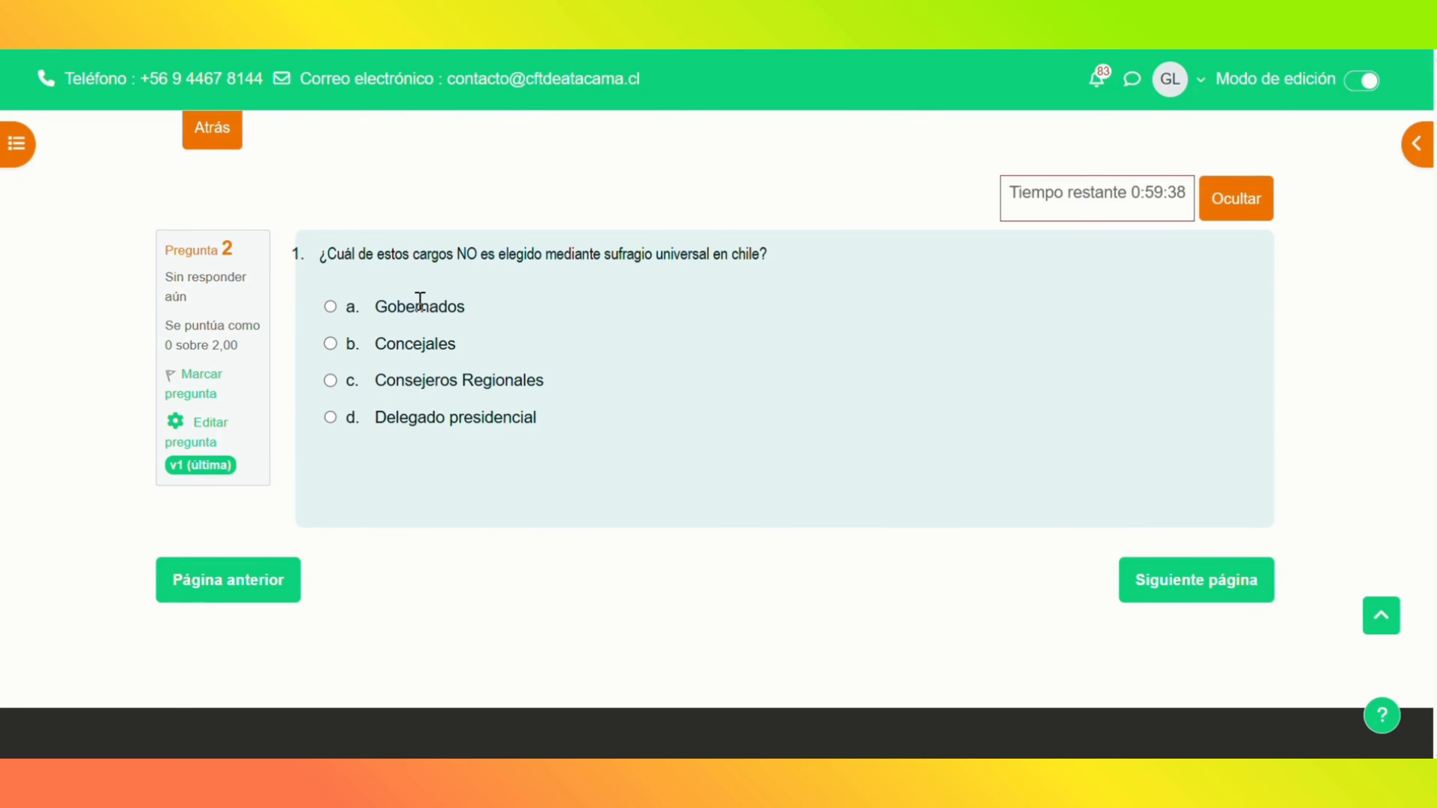
{"action": "left_click", "coordinate": [330, 422]}
{"action": "left_click", "coordinate": [1222, 592]}
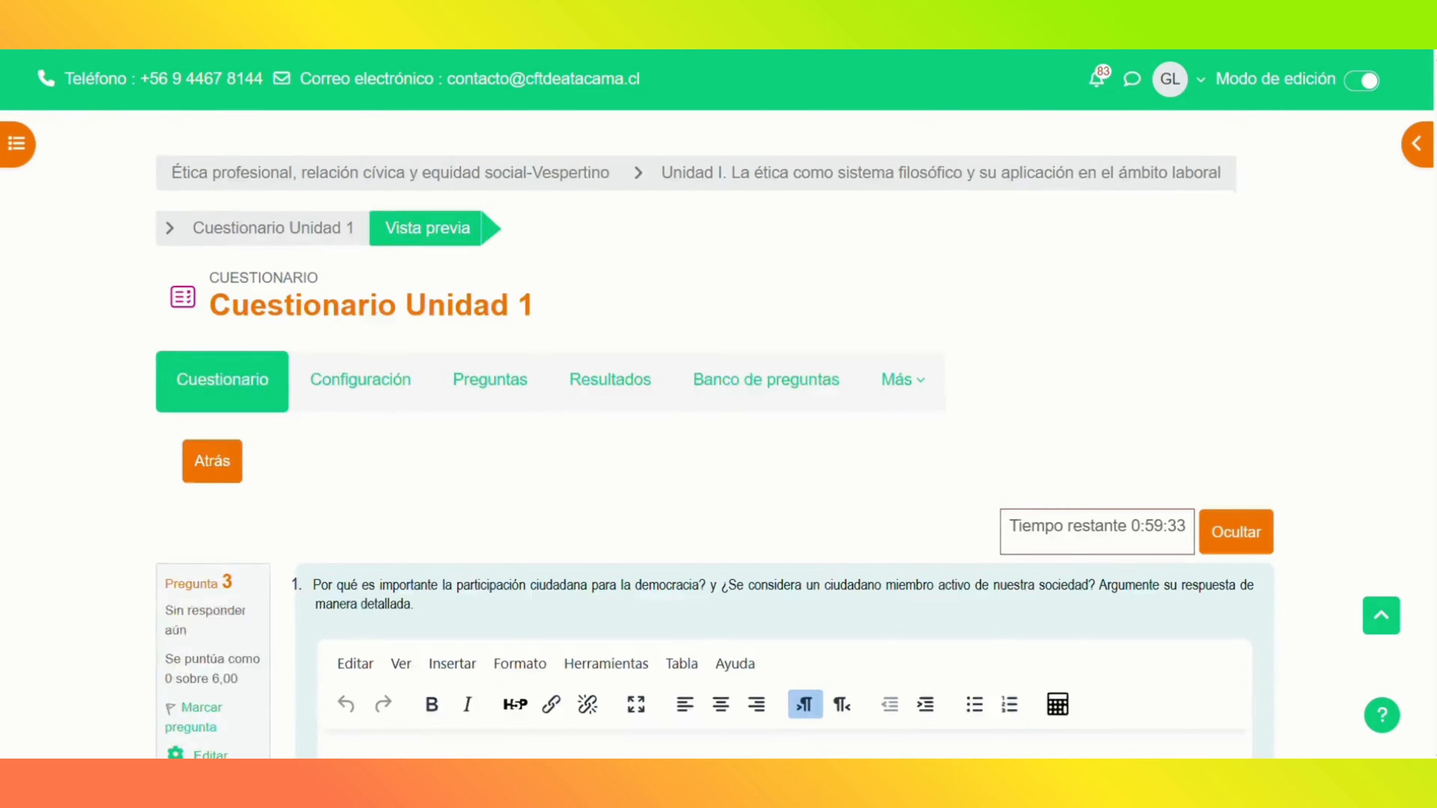
Step: Enter "es importante porque" as the essay answer to question 3 and advance to question 4
{"action": "scroll", "coordinate": [1336, 404], "scroll_direction": "down", "scroll_amount": 7}
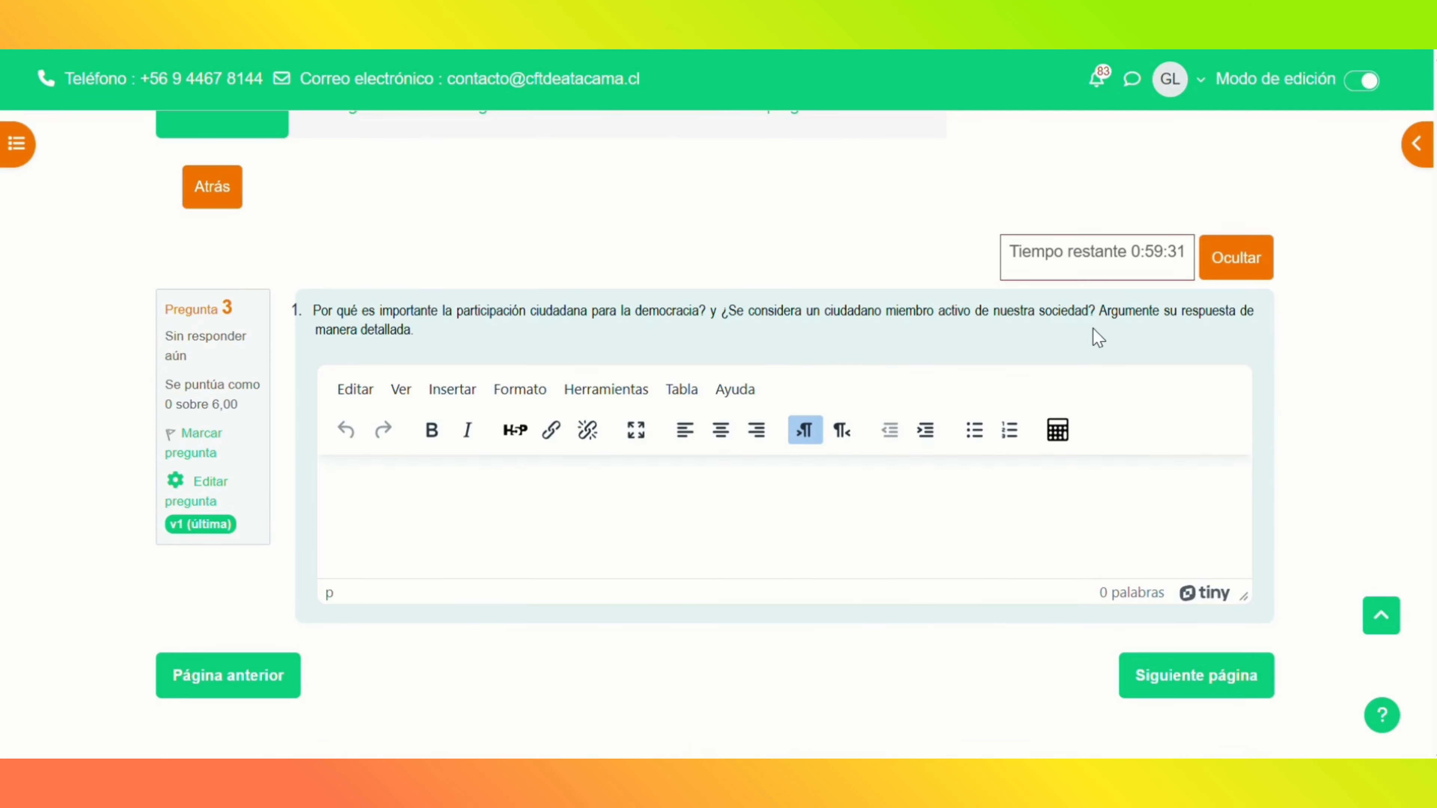
{"action": "left_click", "coordinate": [726, 531]}
{"action": "type", "text": "es impo"}
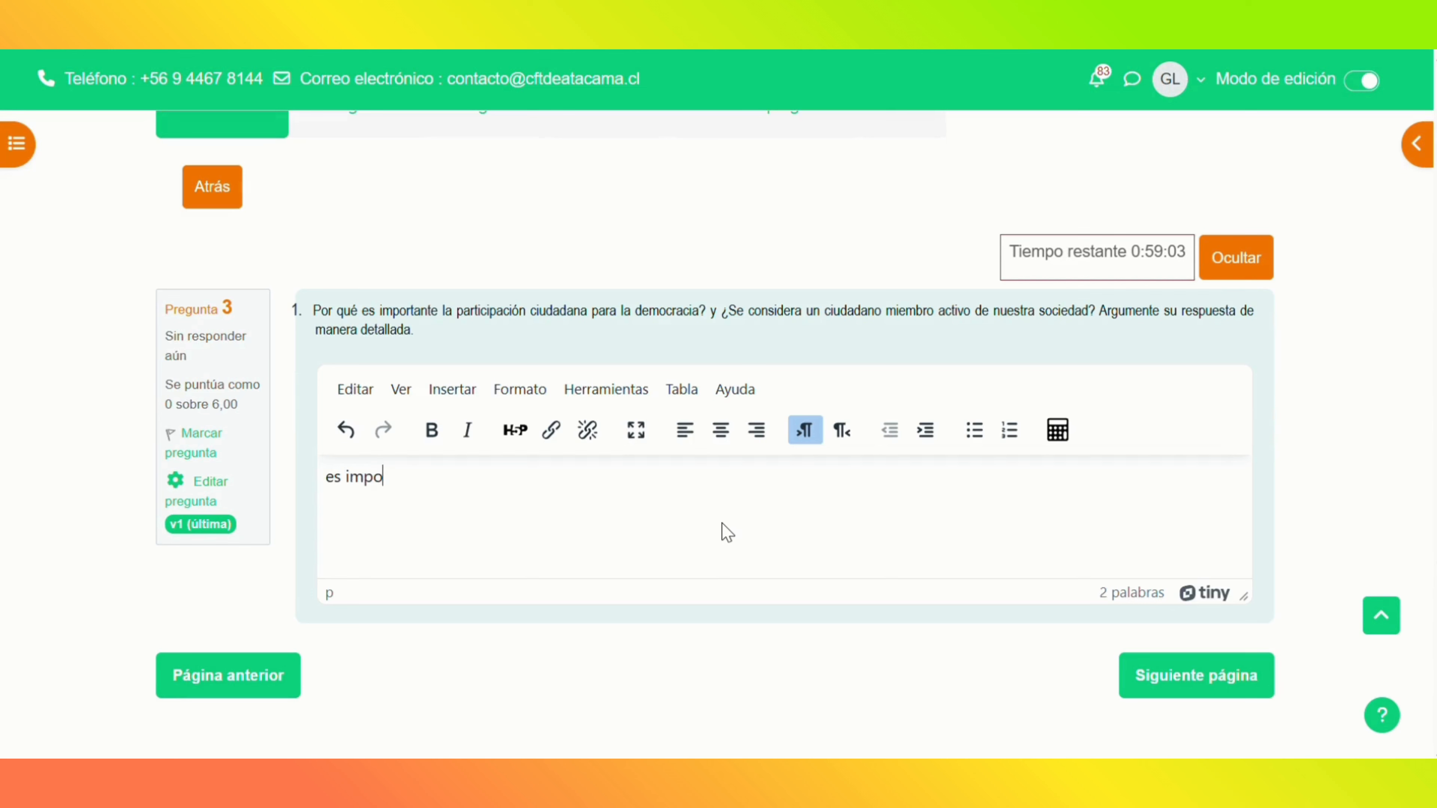
{"action": "type", "text": "rtante porque"}
{"action": "left_click", "coordinate": [1226, 668]}
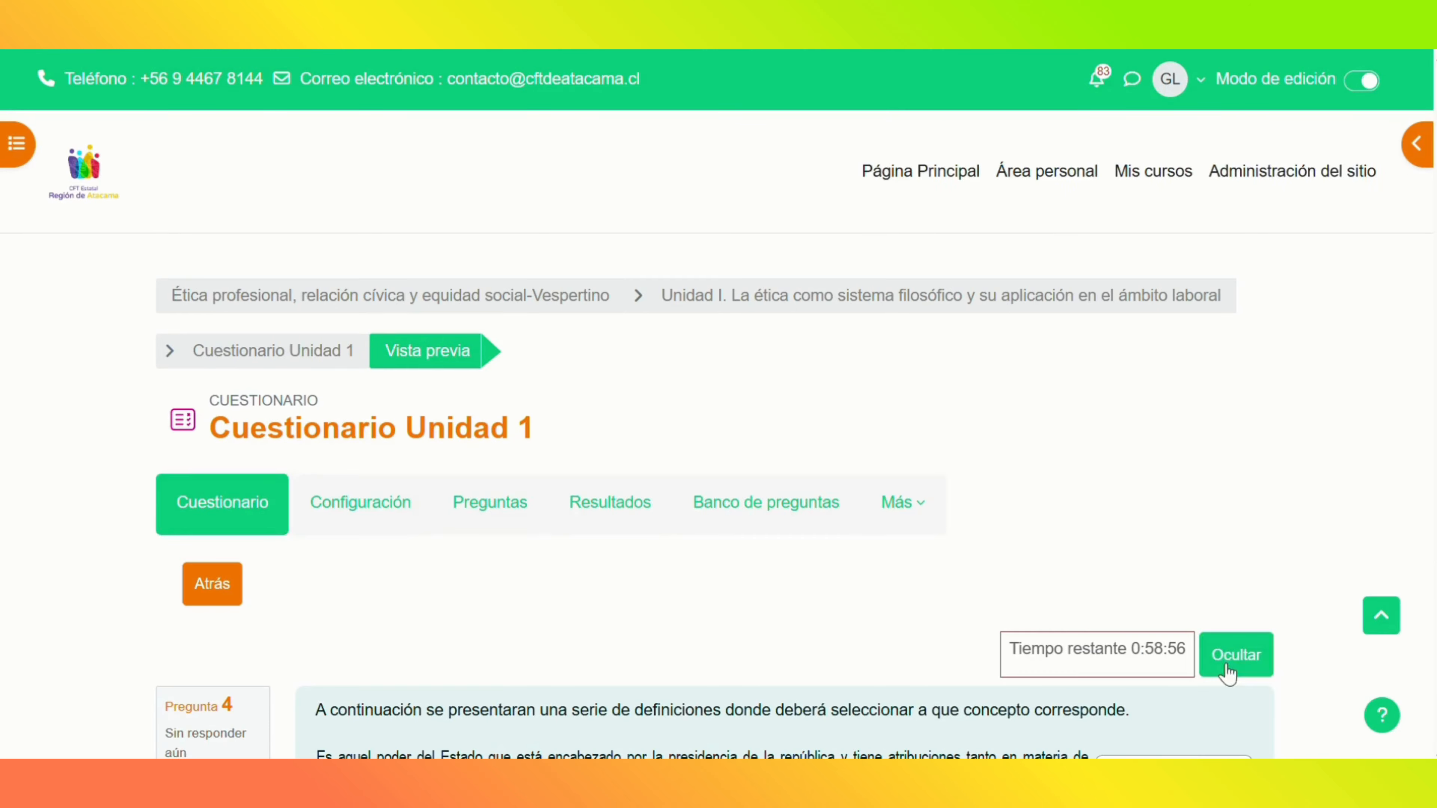
Step: Inspect the answer options offered for both definitions in question 4 without choosing any
{"action": "scroll", "coordinate": [1430, 380], "scroll_direction": "down", "scroll_amount": 3}
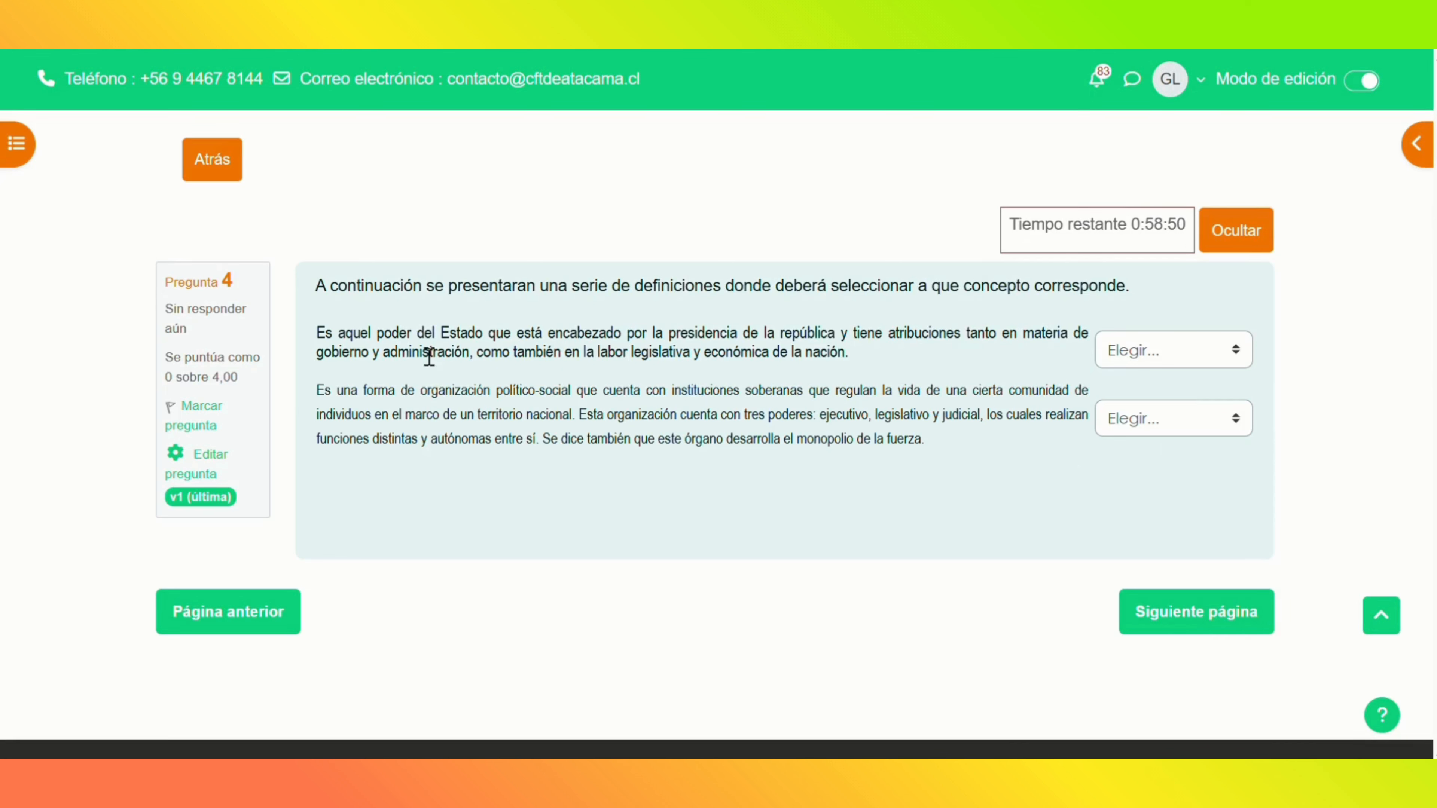
{"action": "left_click", "coordinate": [1194, 350]}
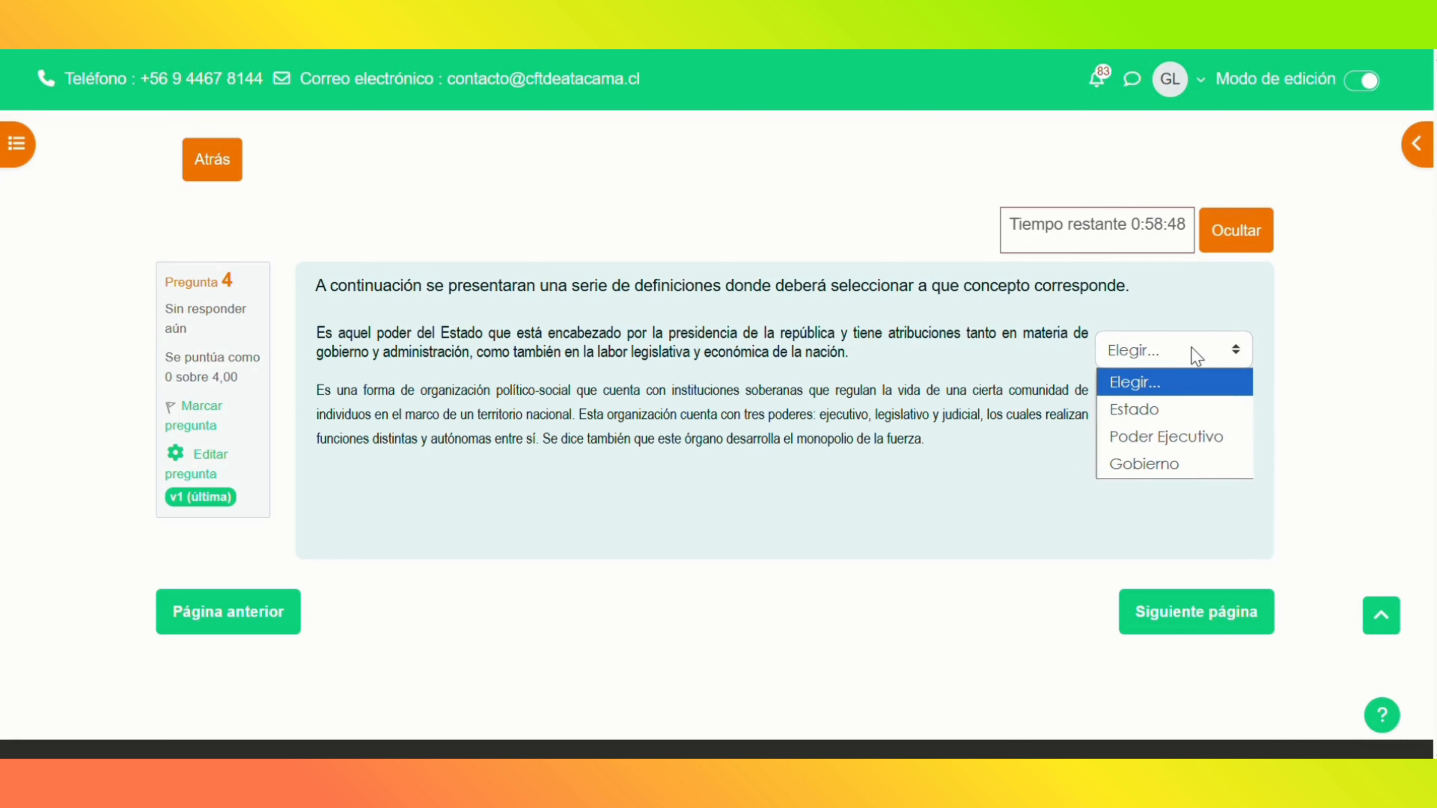
{"action": "left_click", "coordinate": [676, 470]}
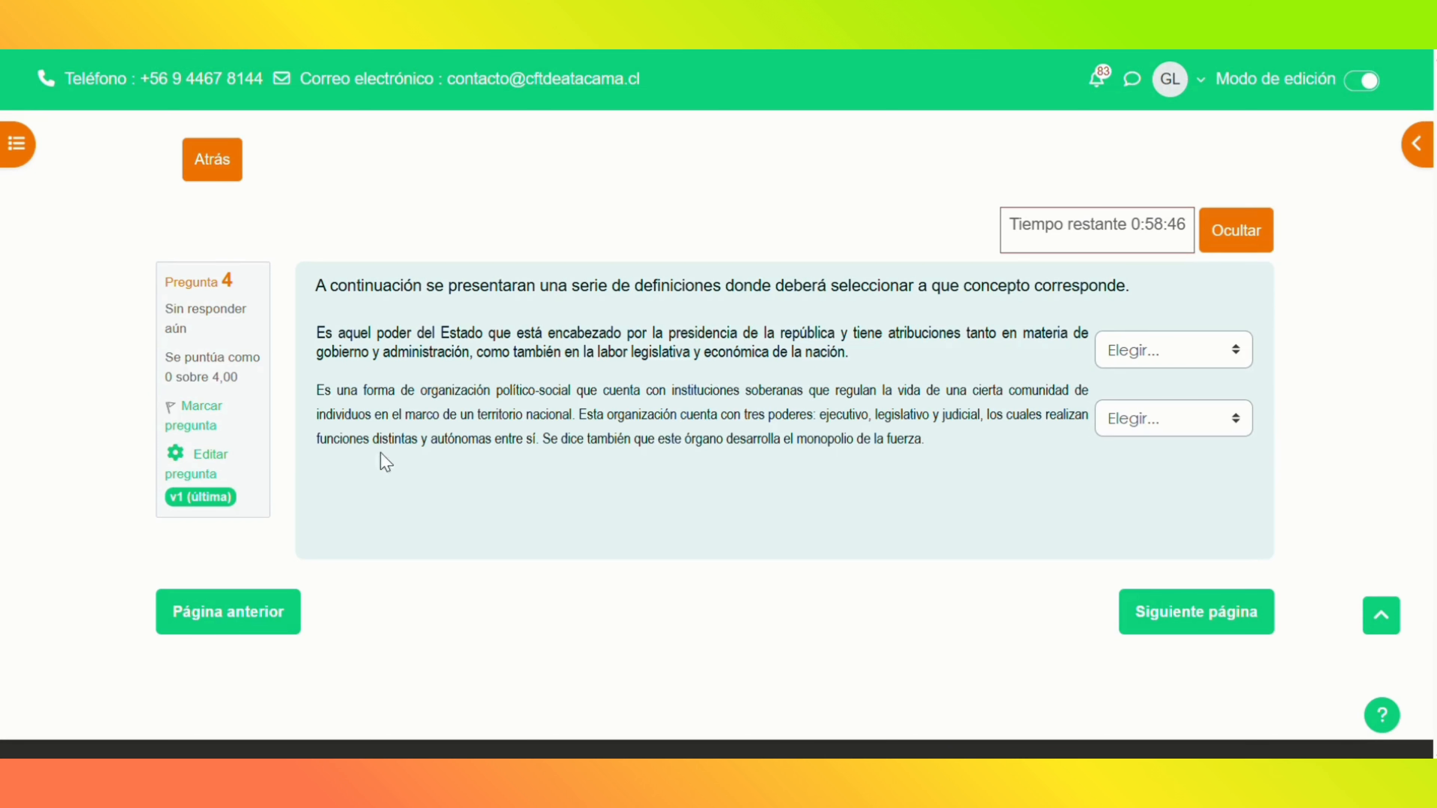
{"action": "left_click", "coordinate": [1157, 417]}
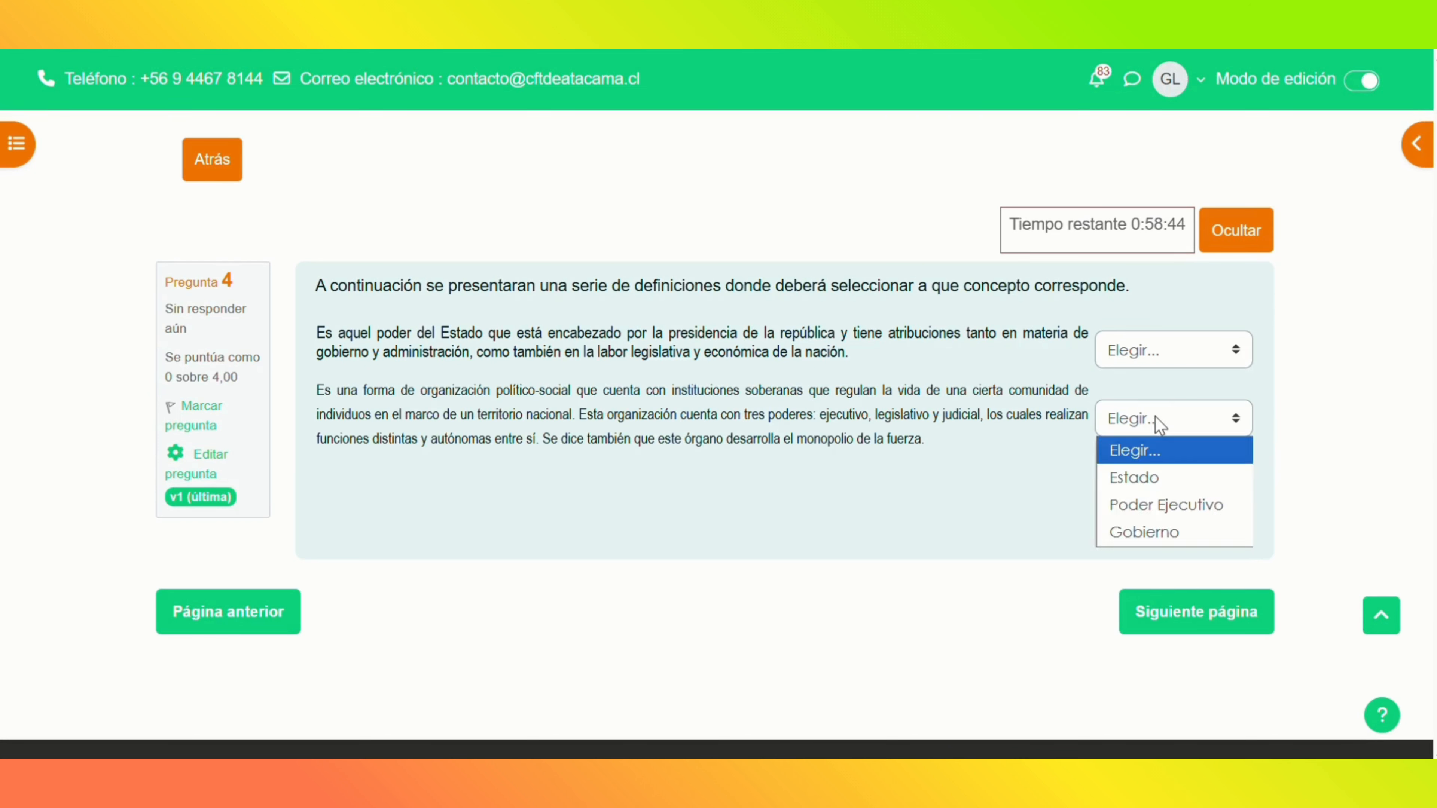
{"action": "left_click", "coordinate": [969, 543]}
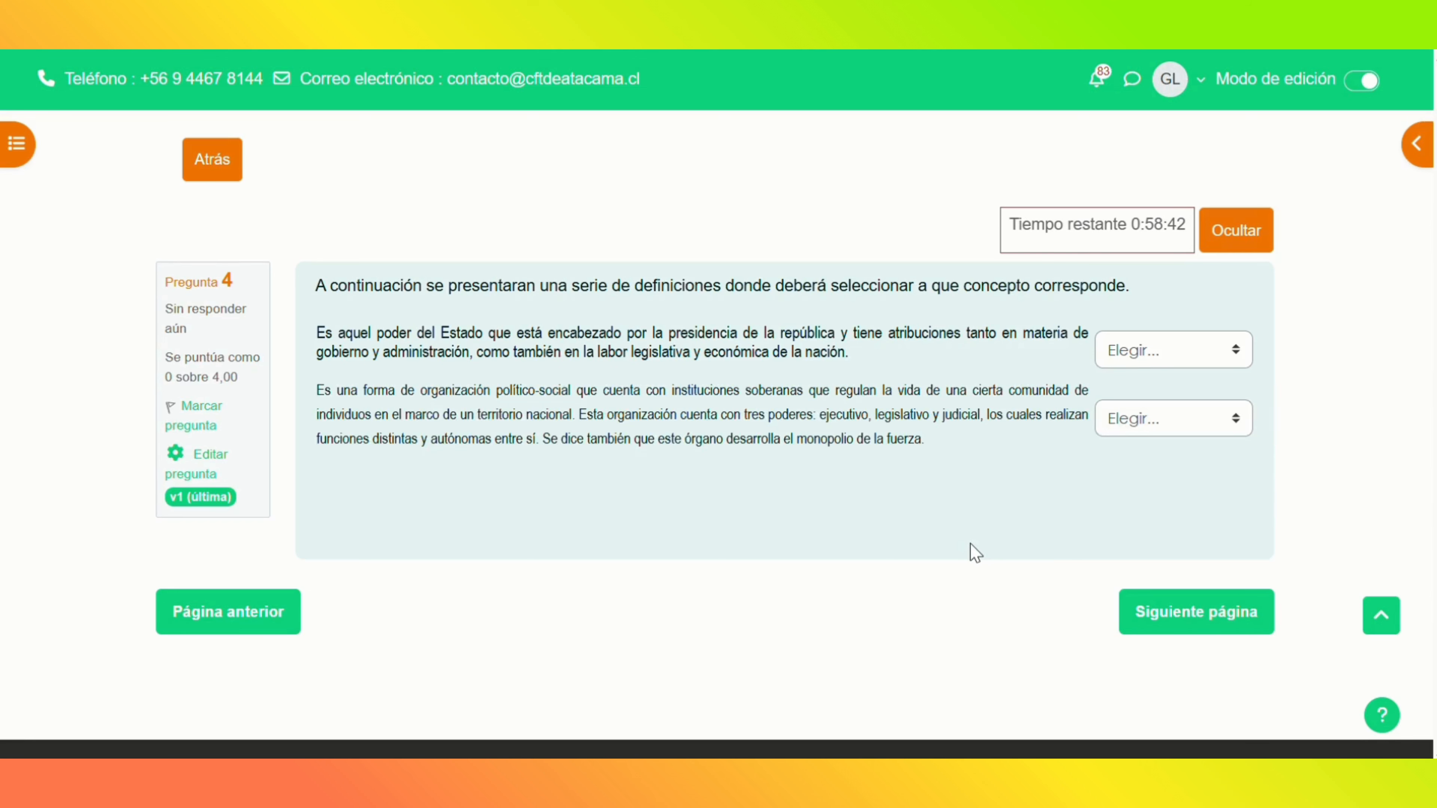
Step: Match the first definition with "Poder Ejecutivo" and the second with "Estado", and advance to question 5
{"action": "left_click", "coordinate": [1143, 357]}
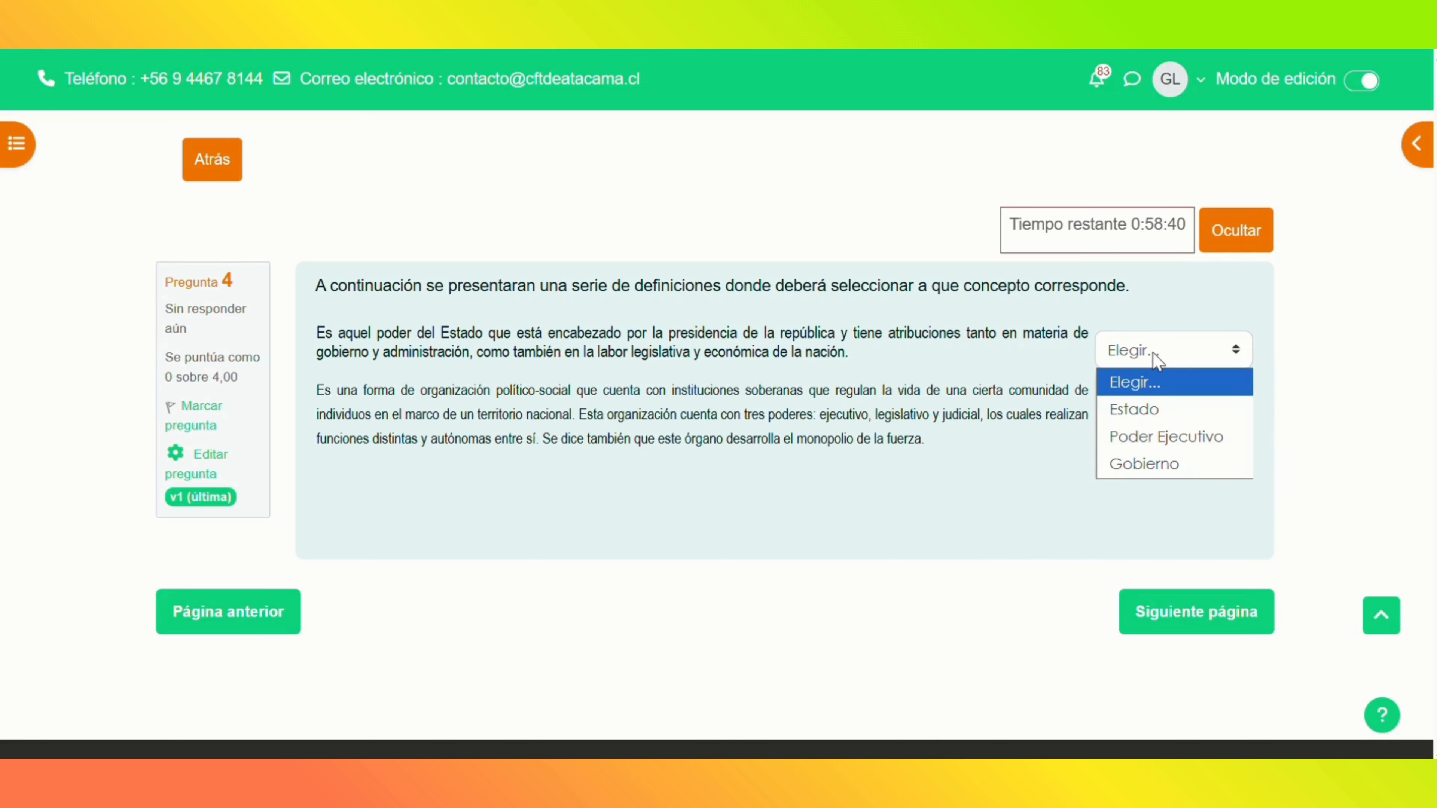
{"action": "left_click", "coordinate": [1191, 437]}
{"action": "left_click", "coordinate": [1124, 424]}
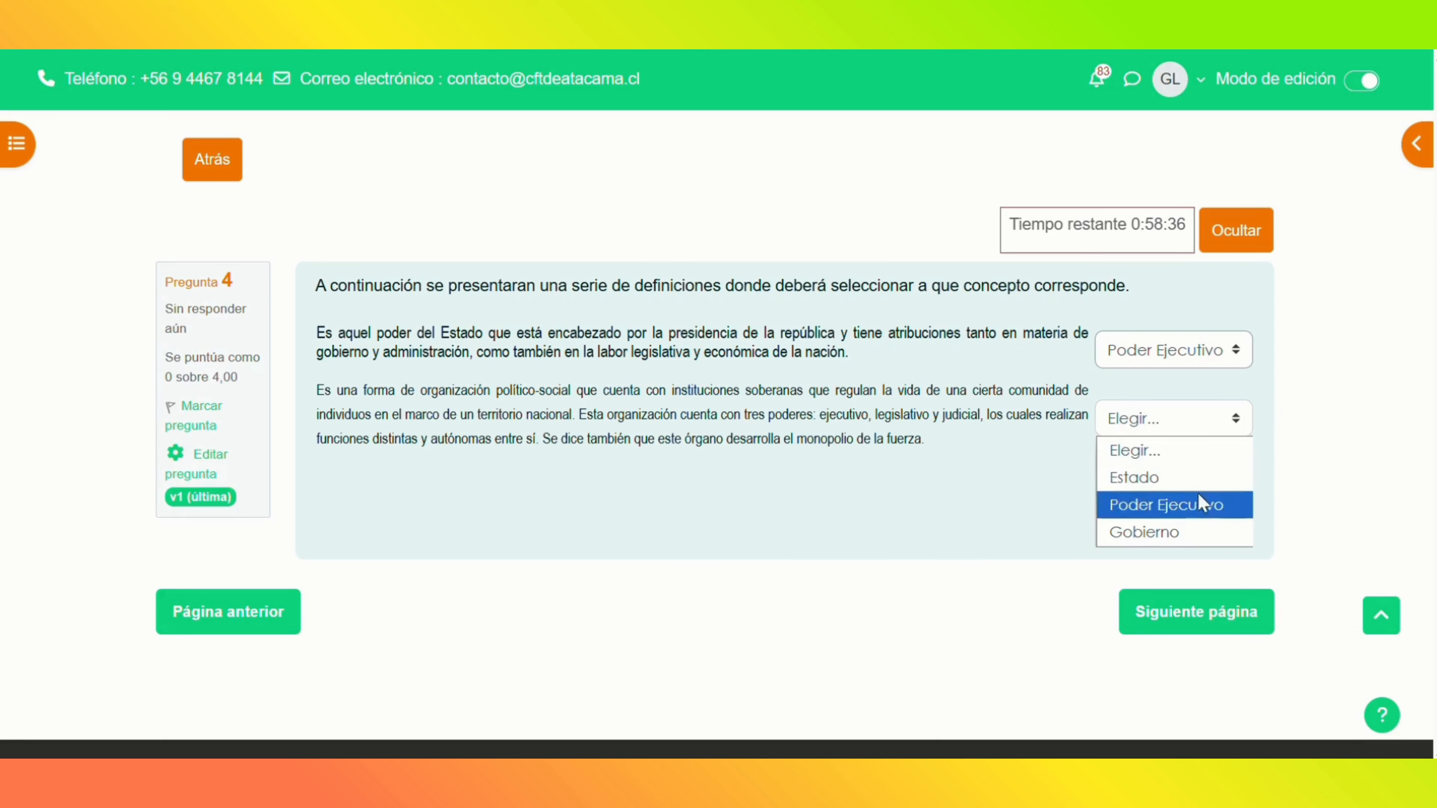
{"action": "left_click", "coordinate": [1137, 479]}
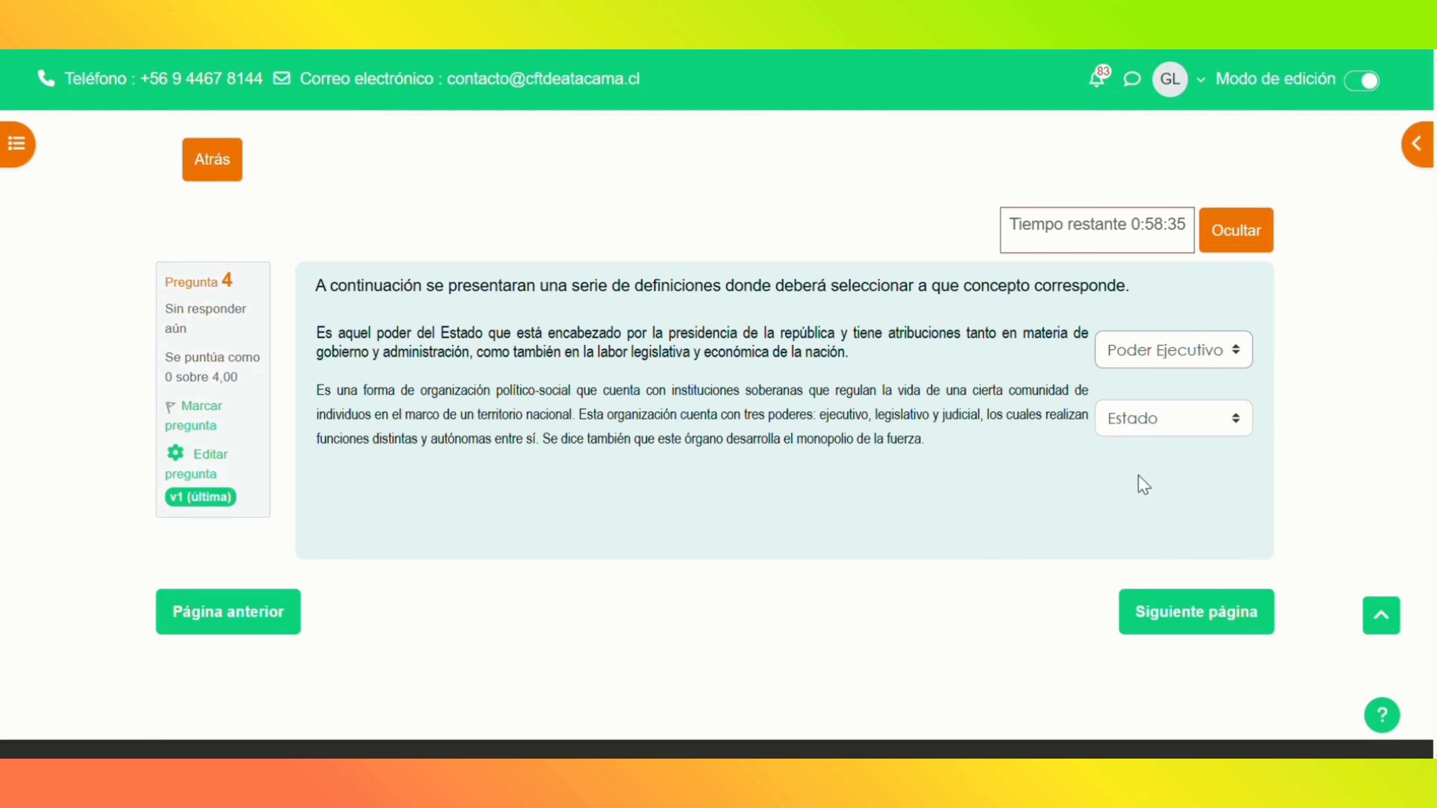
{"action": "left_click", "coordinate": [1185, 621]}
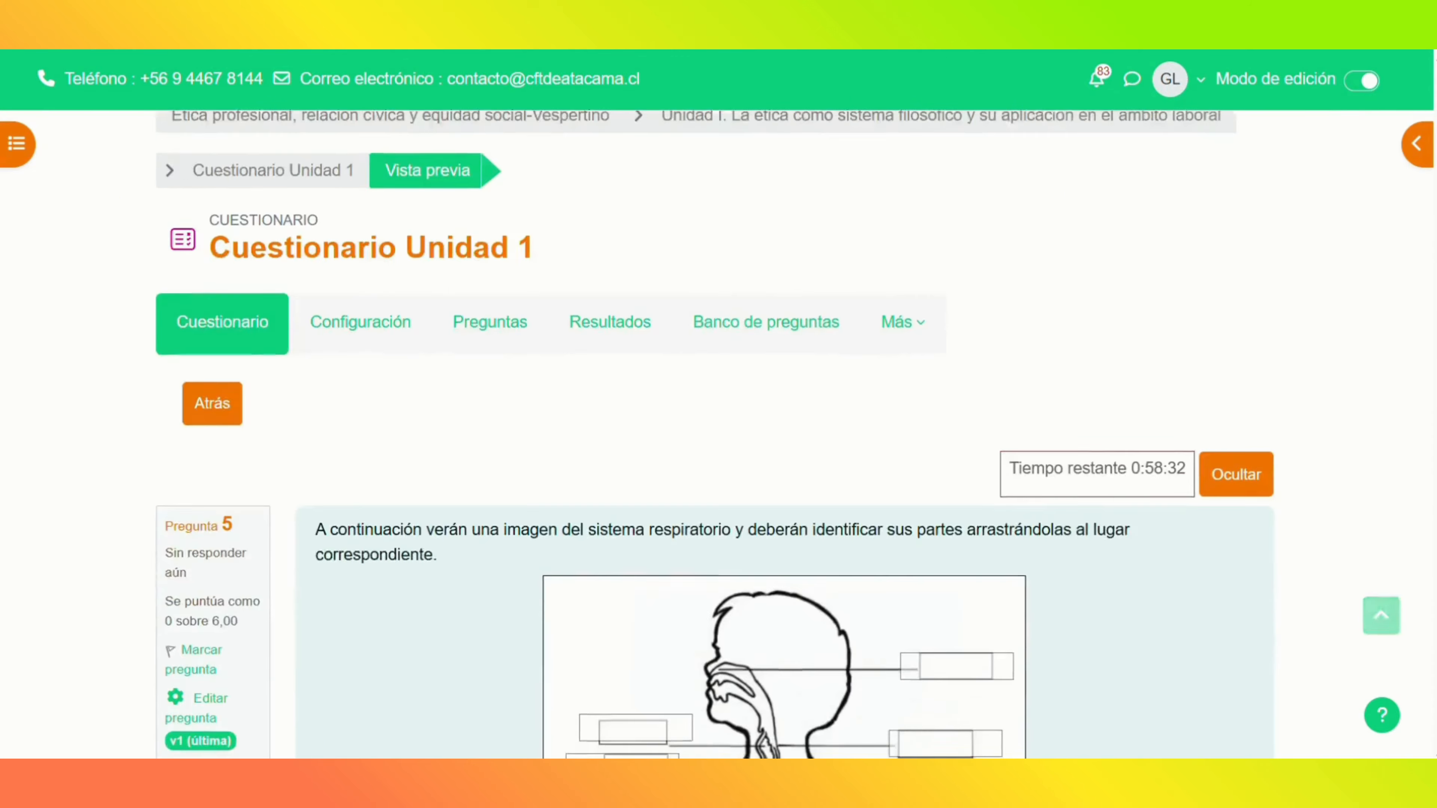
Step: In the respiratory system image, place "Diafragma" on the upper box of the left-hand lung and "Pulmón izquierdo" on the alveoli's box
{"action": "scroll", "coordinate": [1427, 427], "scroll_direction": "down", "scroll_amount": 7}
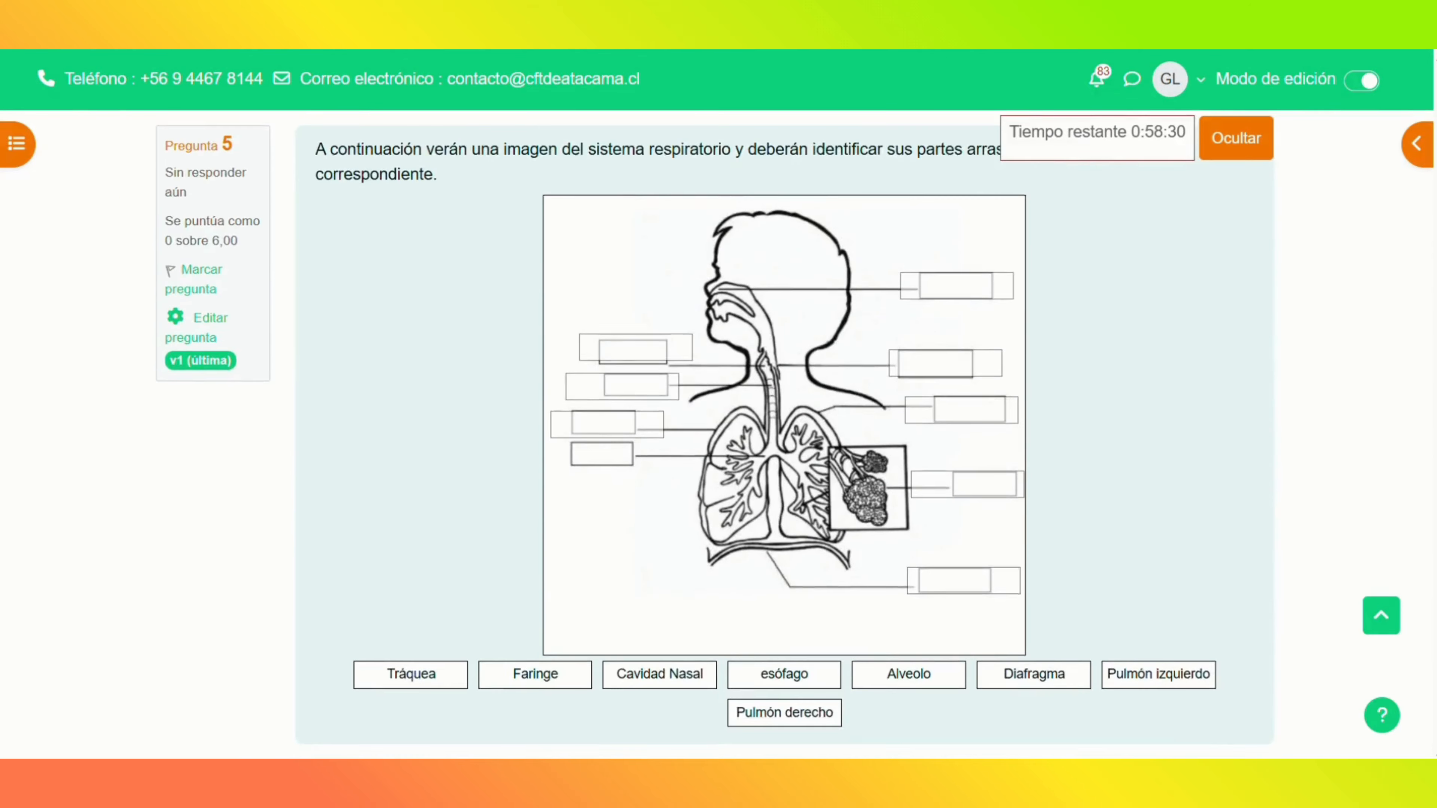
{"action": "scroll", "coordinate": [1435, 481], "scroll_direction": "up", "scroll_amount": 1}
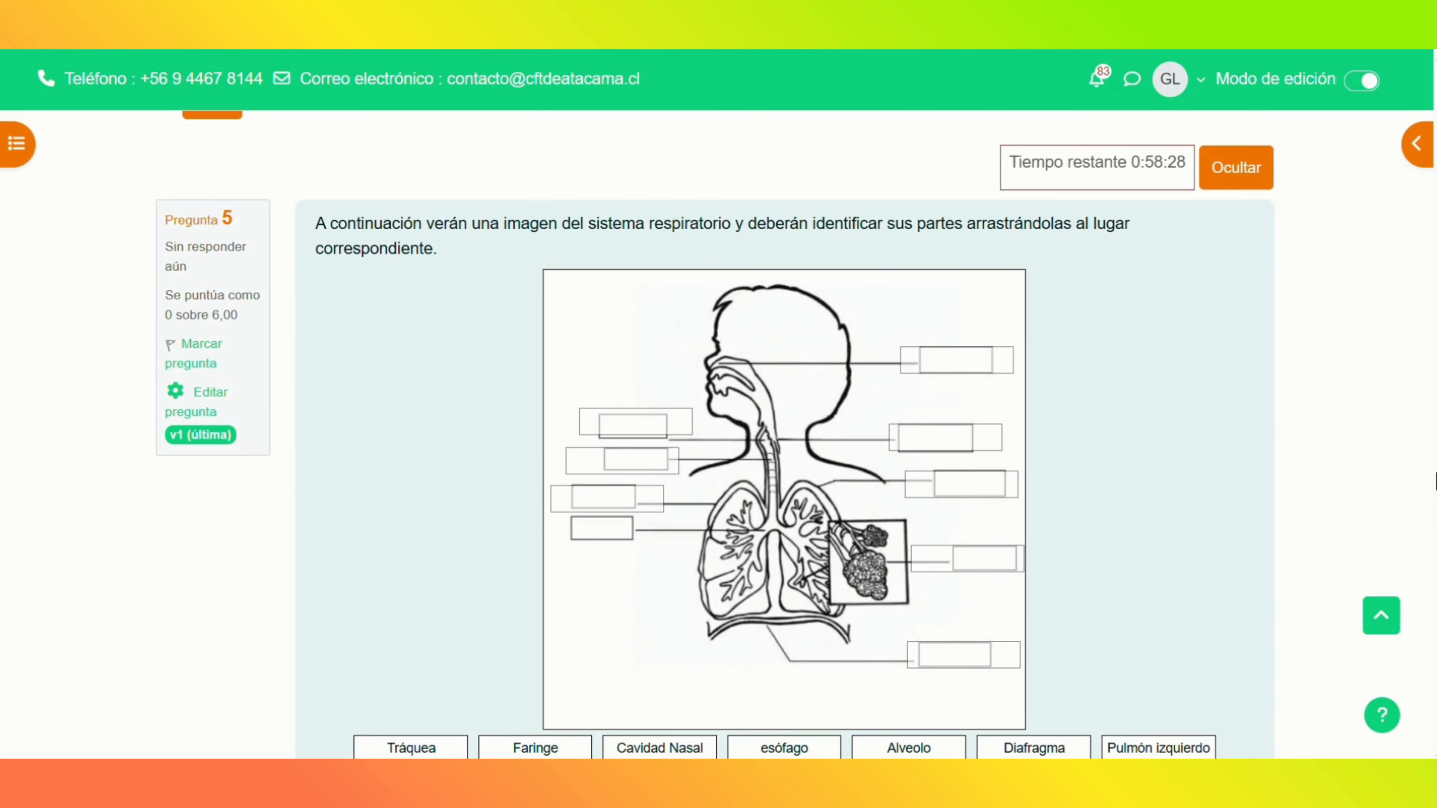
{"action": "scroll", "coordinate": [1435, 481], "scroll_direction": "down", "scroll_amount": 2}
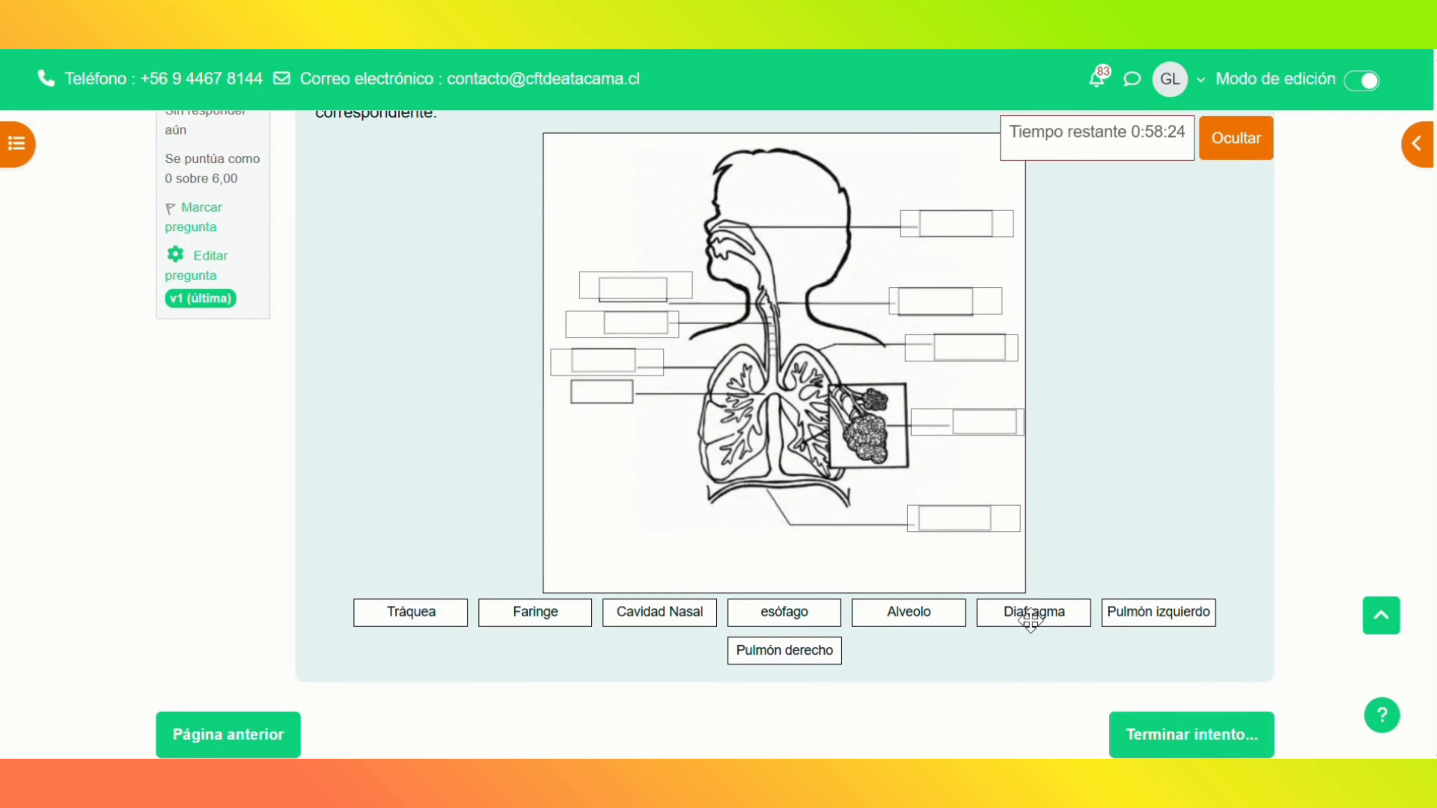
{"action": "left_click_drag", "start_coordinate": [1030, 614], "coordinate": [609, 363]}
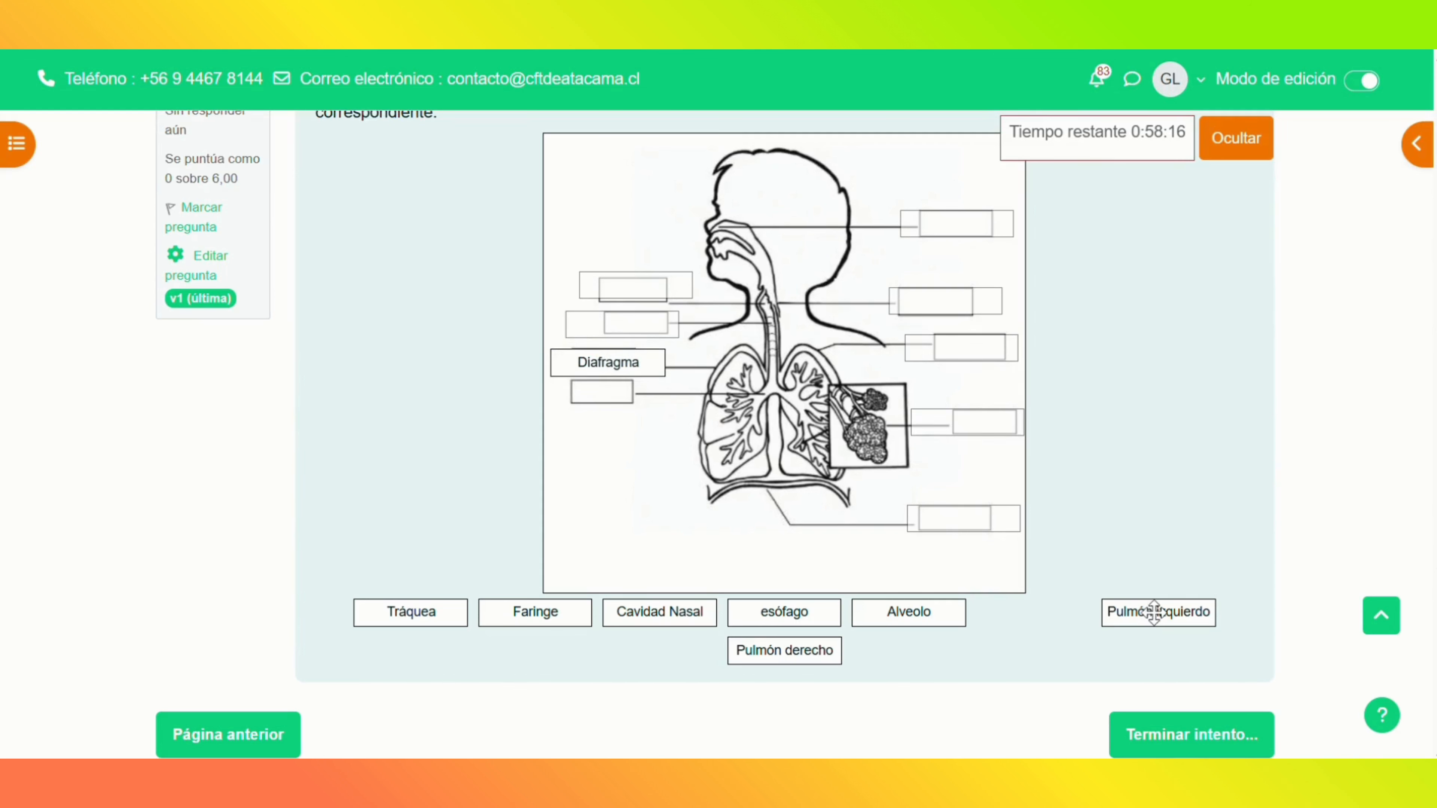
{"action": "left_click_drag", "start_coordinate": [1155, 611], "coordinate": [976, 421]}
Step: Place "Tráquea" and "esófago" on the upper and lower boxes left of the throat, and "Cavidad Nasal" on the nose's box
{"action": "left_click_drag", "start_coordinate": [532, 620], "coordinate": [912, 311]}
{"action": "left_click_drag", "start_coordinate": [386, 611], "coordinate": [609, 288]}
{"action": "left_click_drag", "start_coordinate": [642, 607], "coordinate": [928, 212]}
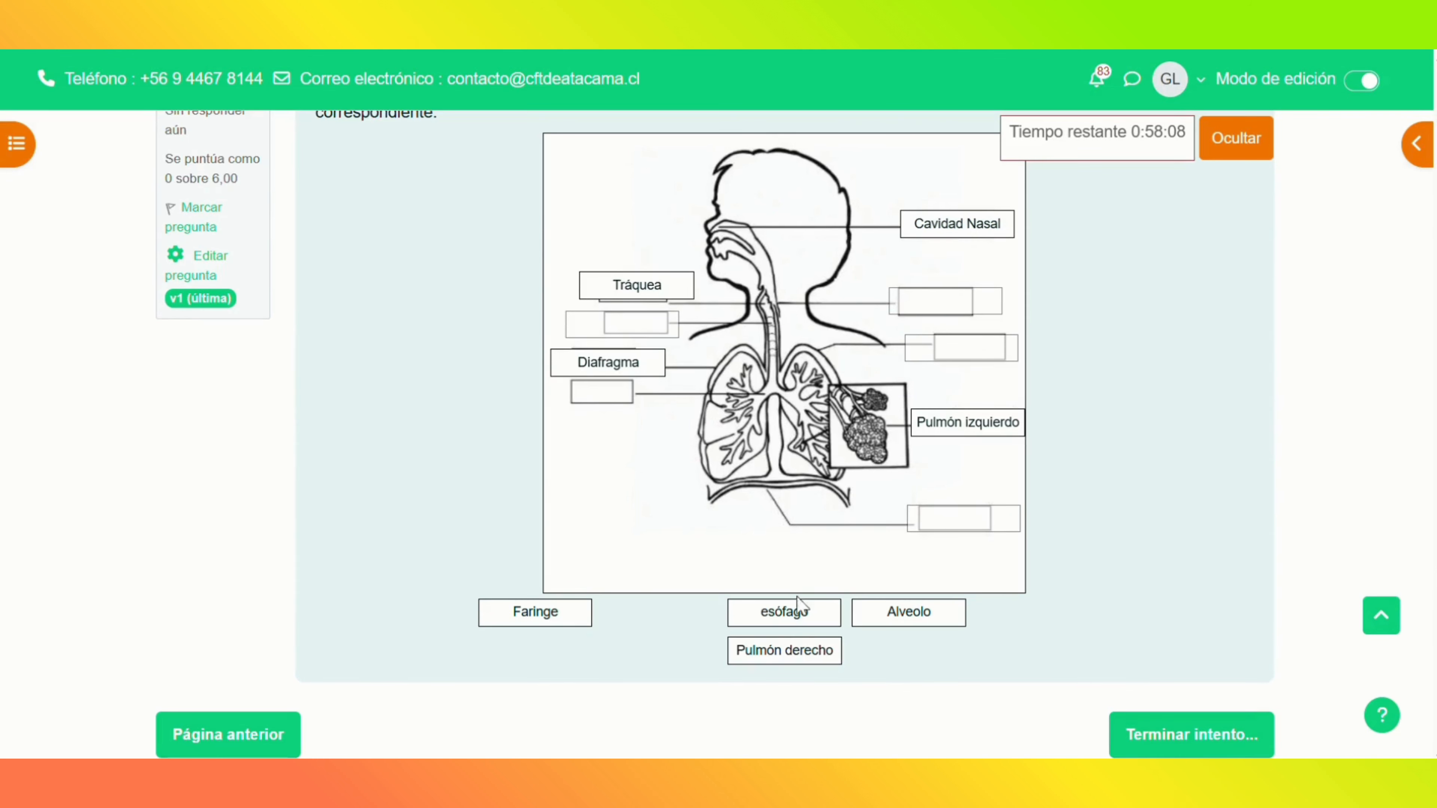
{"action": "left_click_drag", "start_coordinate": [799, 606], "coordinate": [619, 324]}
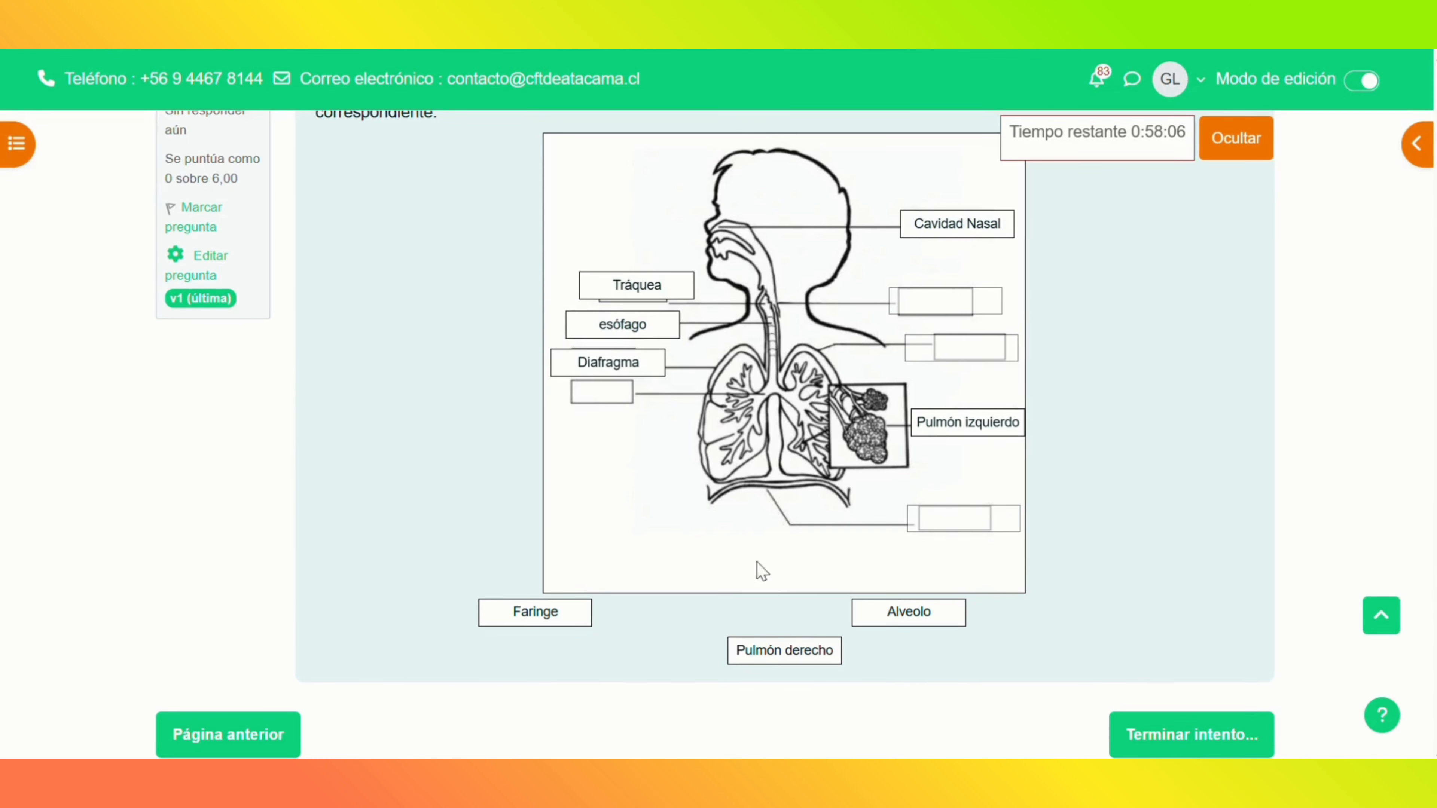
Step: Place "Pulmón derecho" on the right-hand lung's box, "Faringe" on the box right of the throat and "Alveolo" on the diaphragm's box
{"action": "left_click_drag", "start_coordinate": [771, 651], "coordinate": [956, 347]}
{"action": "left_click_drag", "start_coordinate": [529, 610], "coordinate": [956, 301]}
{"action": "left_click_drag", "start_coordinate": [919, 608], "coordinate": [964, 519]}
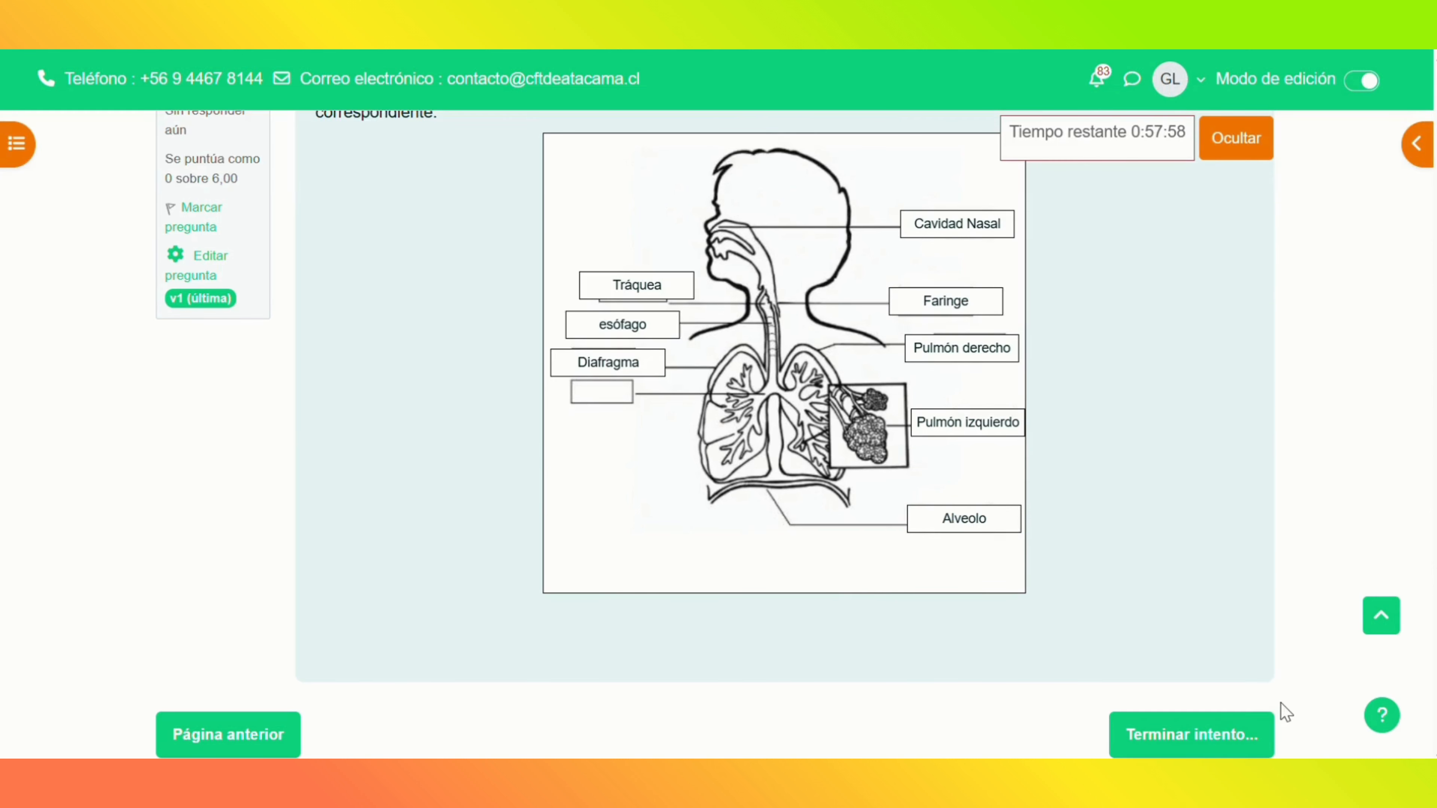
Step: Finish the preview attempt and submit all answers, confirming the final delivery
{"action": "left_click", "coordinate": [1215, 738]}
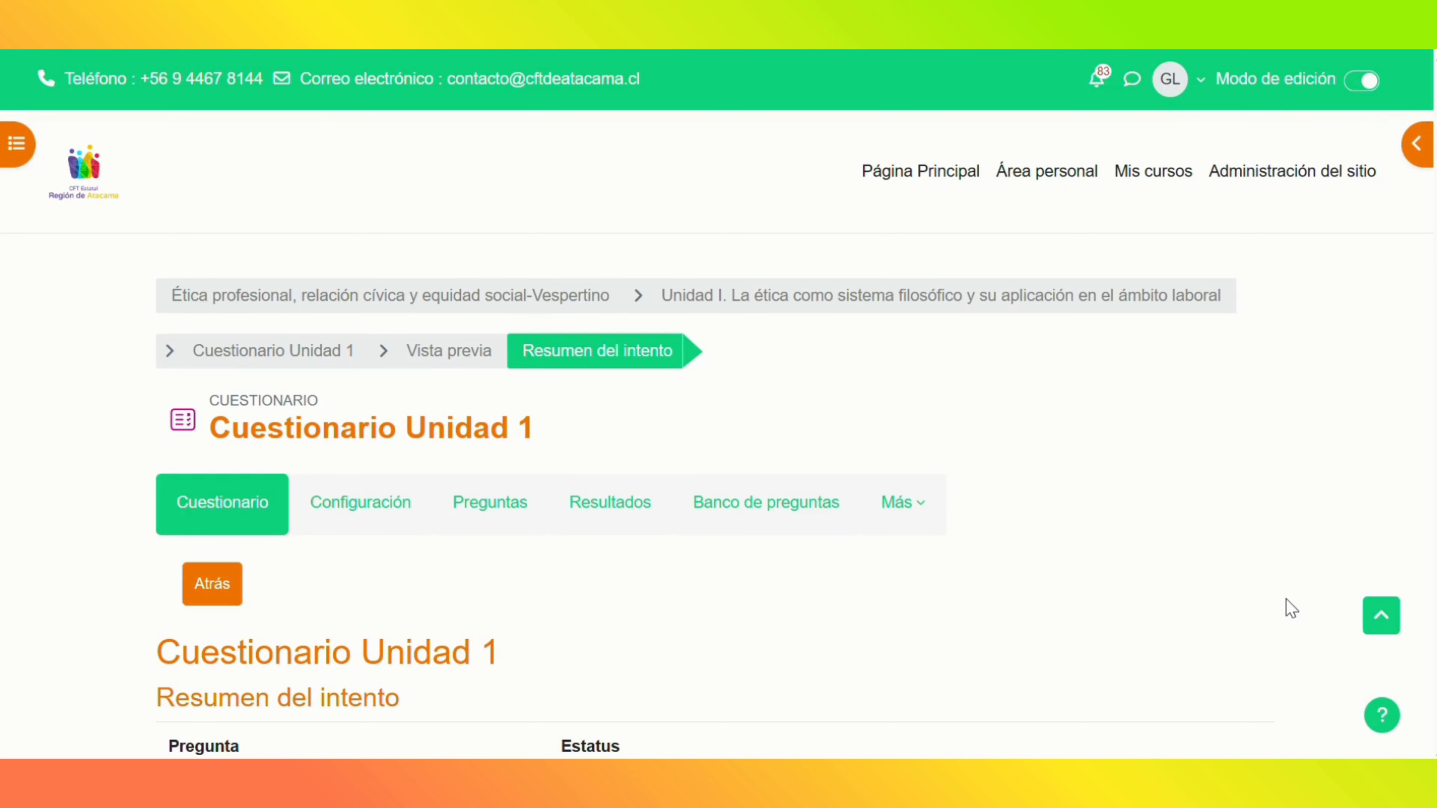
{"action": "scroll", "coordinate": [770, 629], "scroll_direction": "down", "scroll_amount": 10}
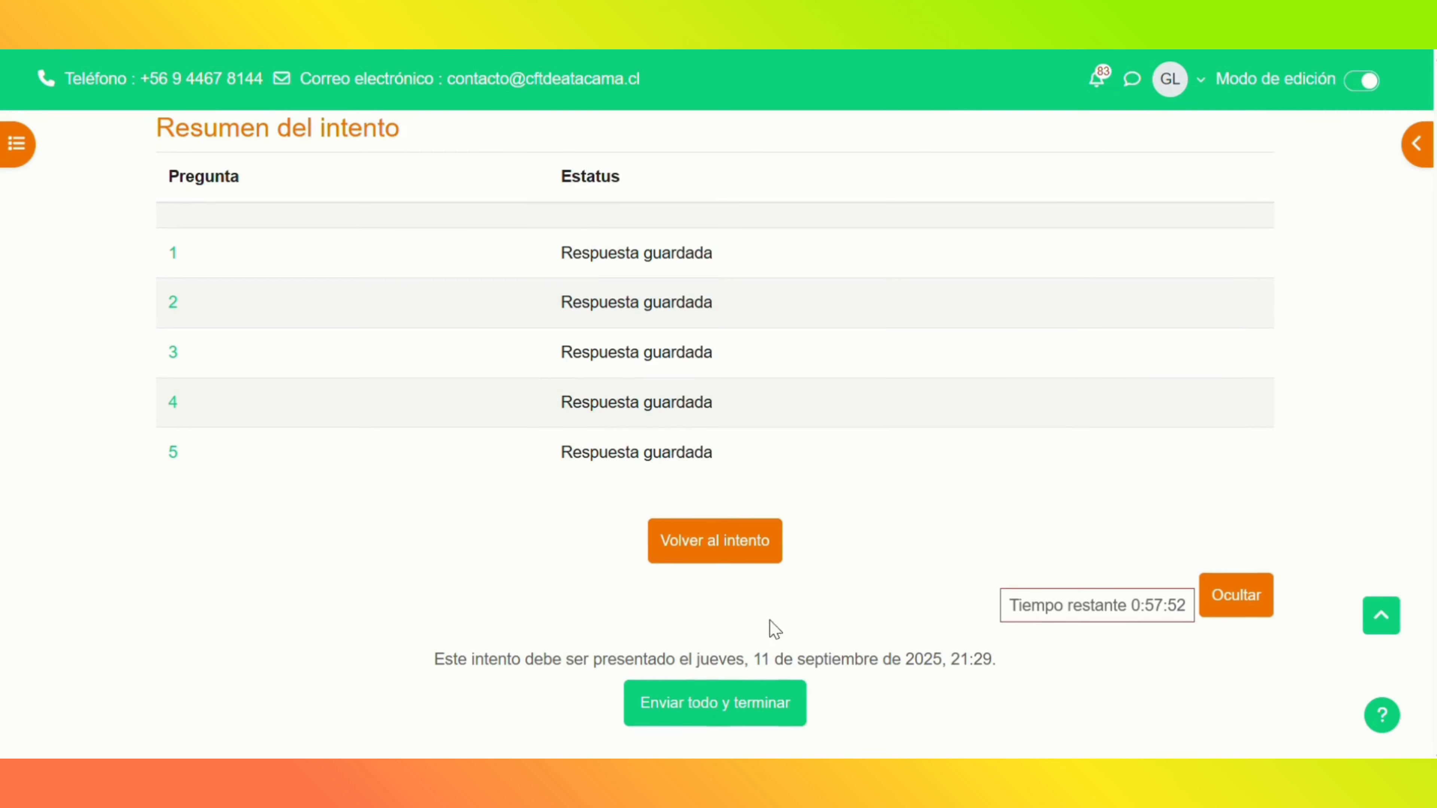
{"action": "left_click", "coordinate": [692, 705]}
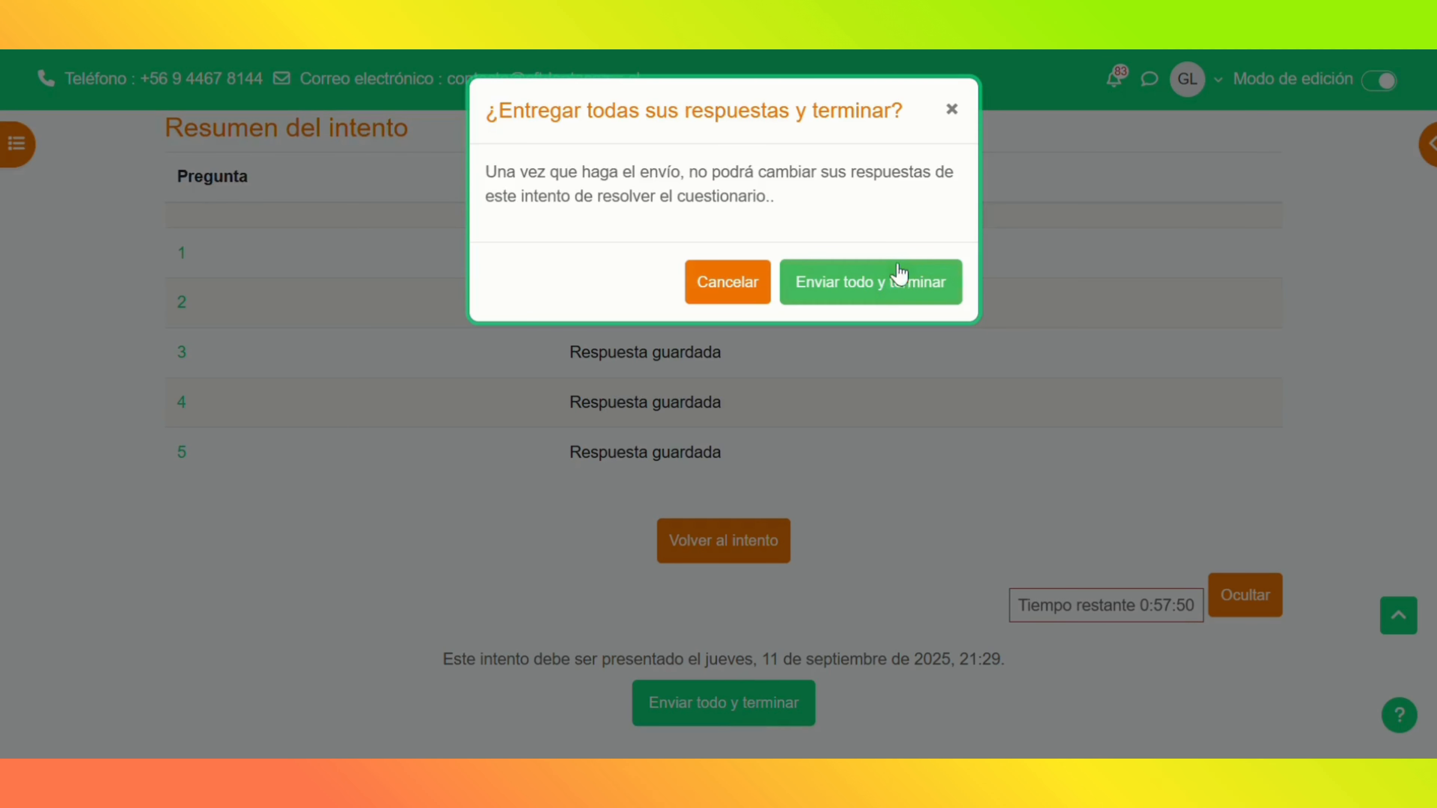
{"action": "left_click", "coordinate": [887, 286]}
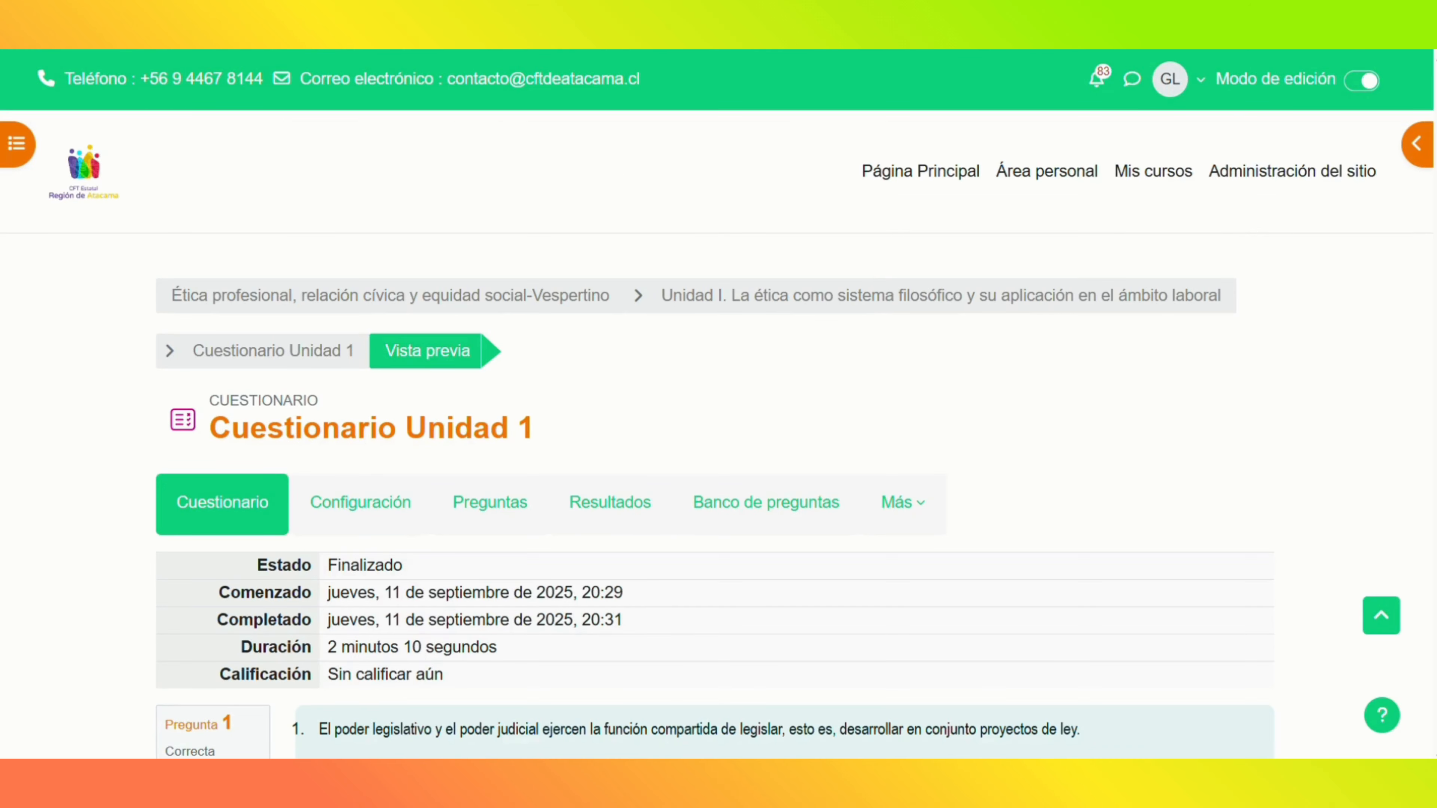
Step: Review the finished attempt's summary and first question, and examine the attempts list in the quiz's results report
{"action": "scroll", "coordinate": [778, 434], "scroll_direction": "down", "scroll_amount": 5}
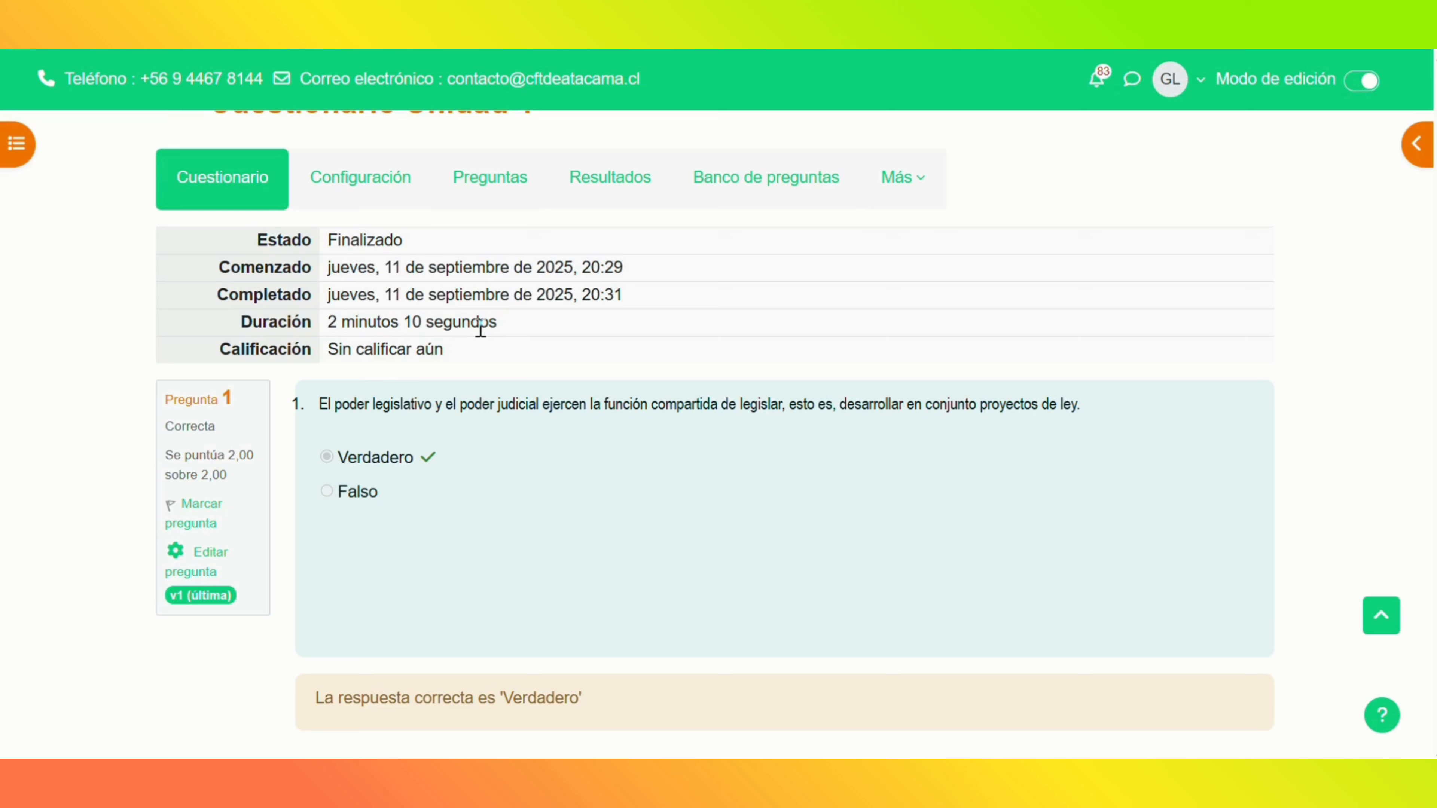
{"action": "left_click", "coordinate": [627, 192]}
{"action": "scroll", "coordinate": [1238, 474], "scroll_direction": "down", "scroll_amount": 15}
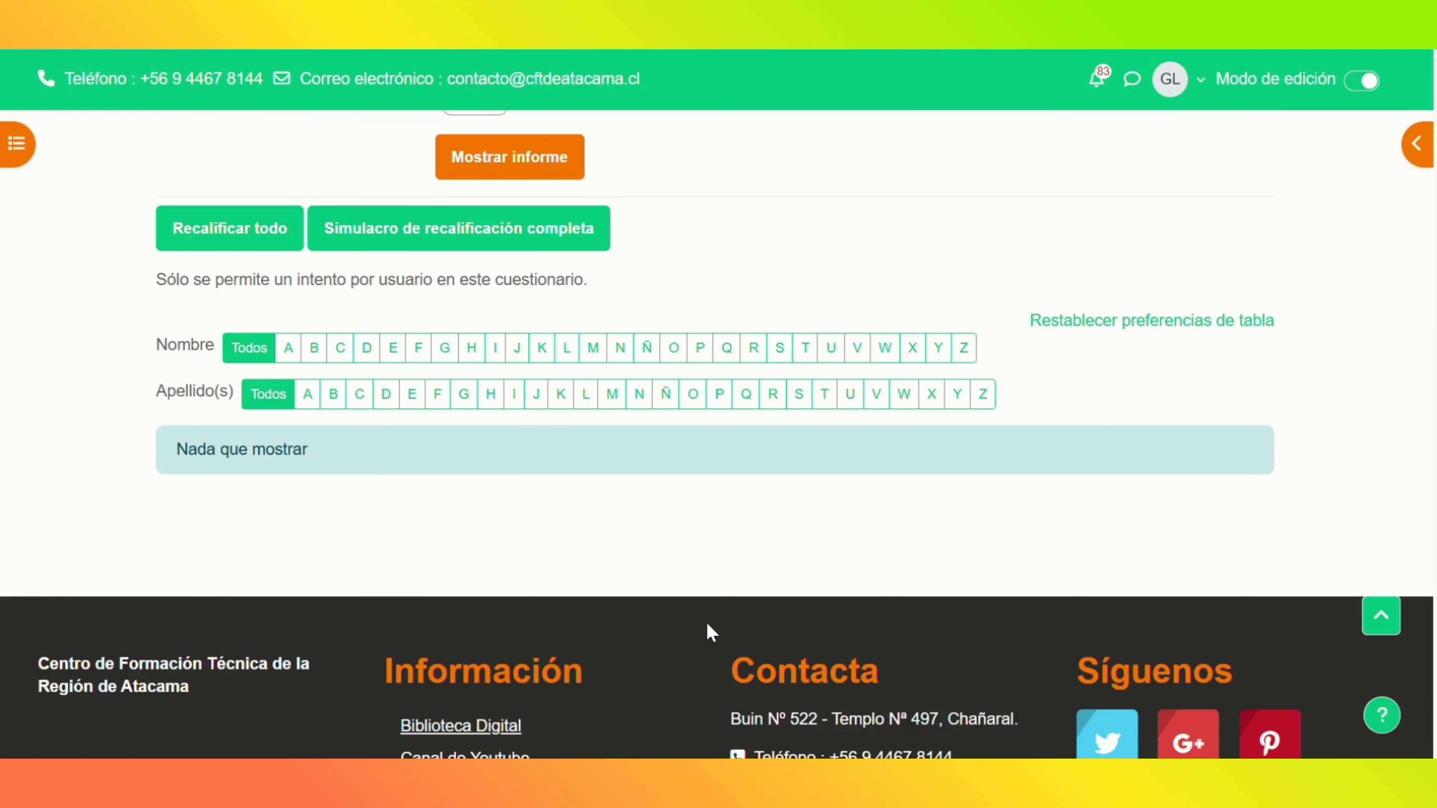
{"action": "scroll", "coordinate": [705, 620], "scroll_direction": "up", "scroll_amount": 2}
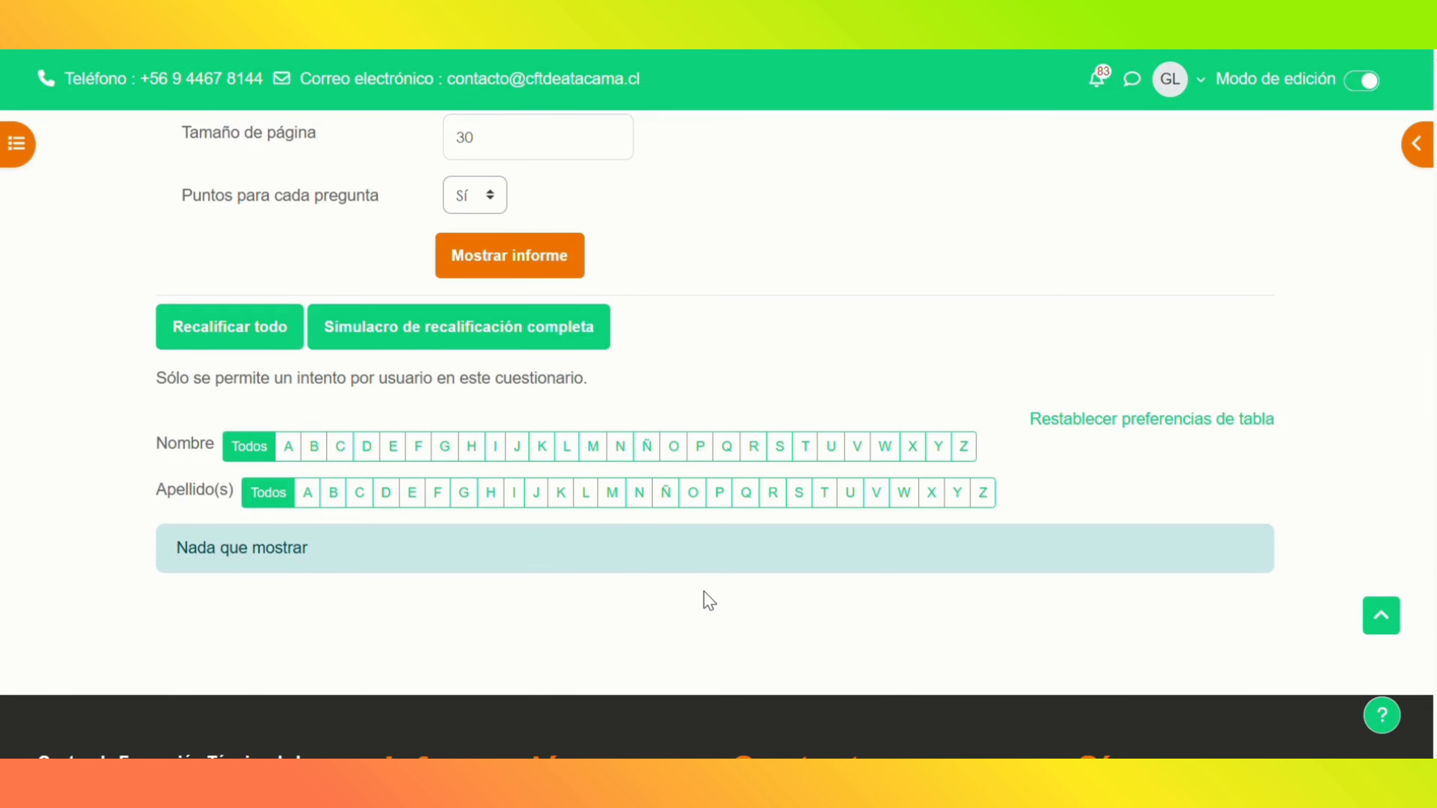